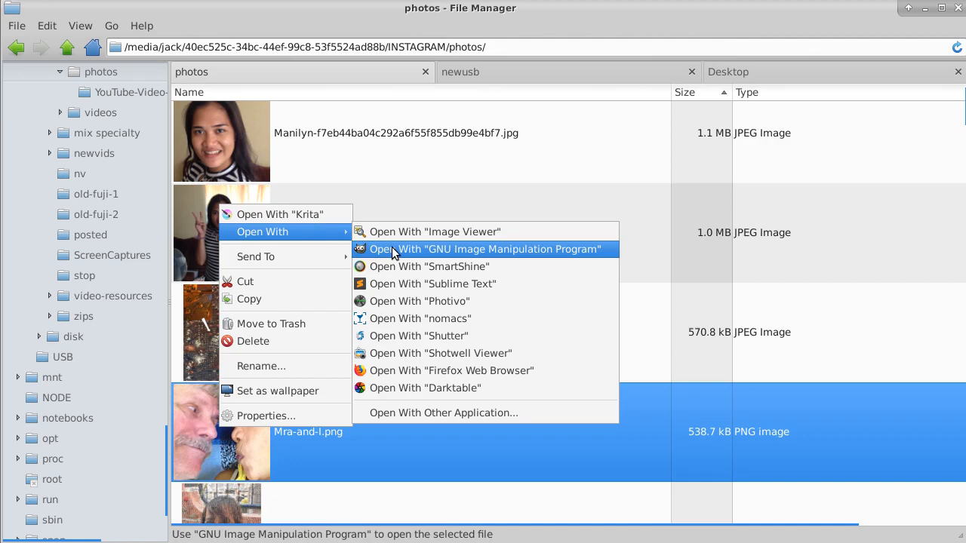
- Open Mra-and-I.png in the GNU Image Manipulation Program and create a new blank image of 1280 × 720 px
{"action": "left_click", "coordinate": [392, 250]}
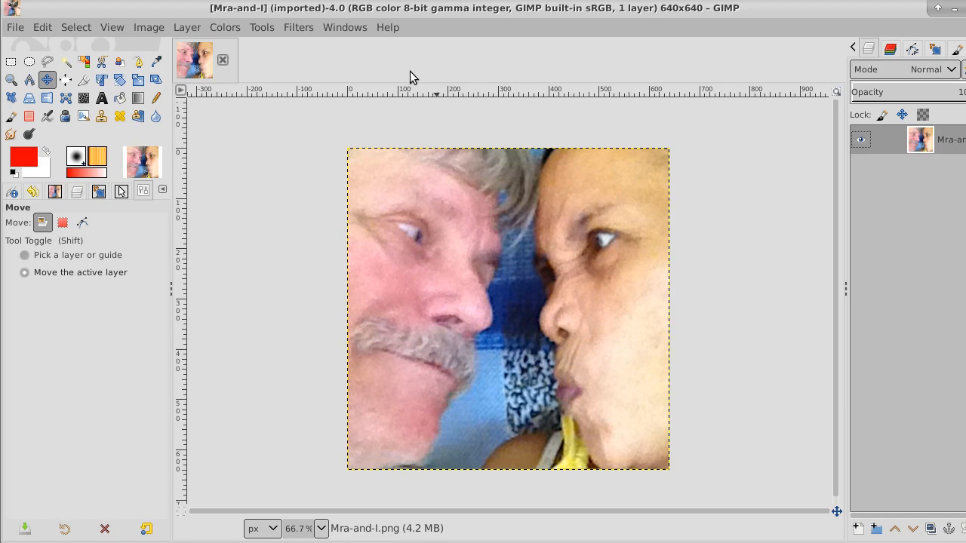
{"action": "left_click", "coordinate": [17, 27]}
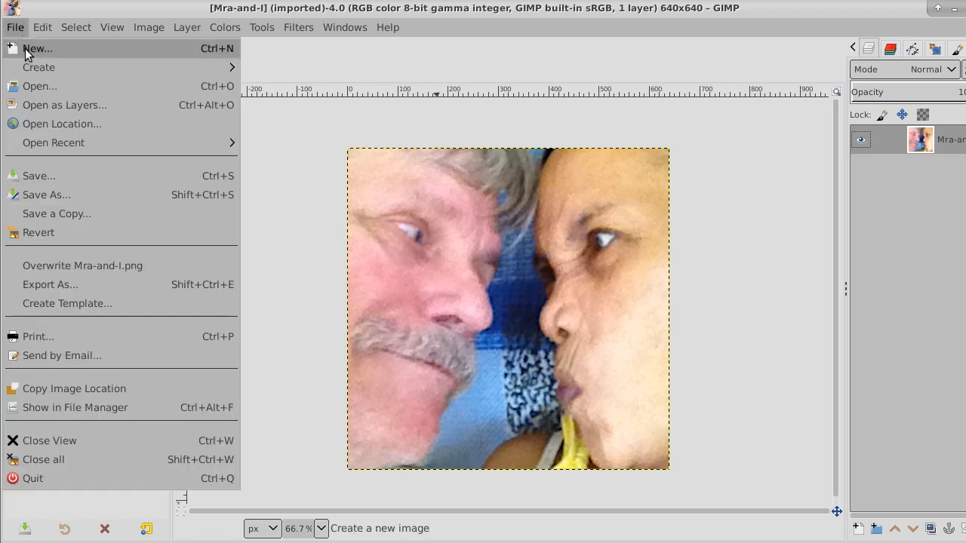
{"action": "left_click", "coordinate": [25, 50]}
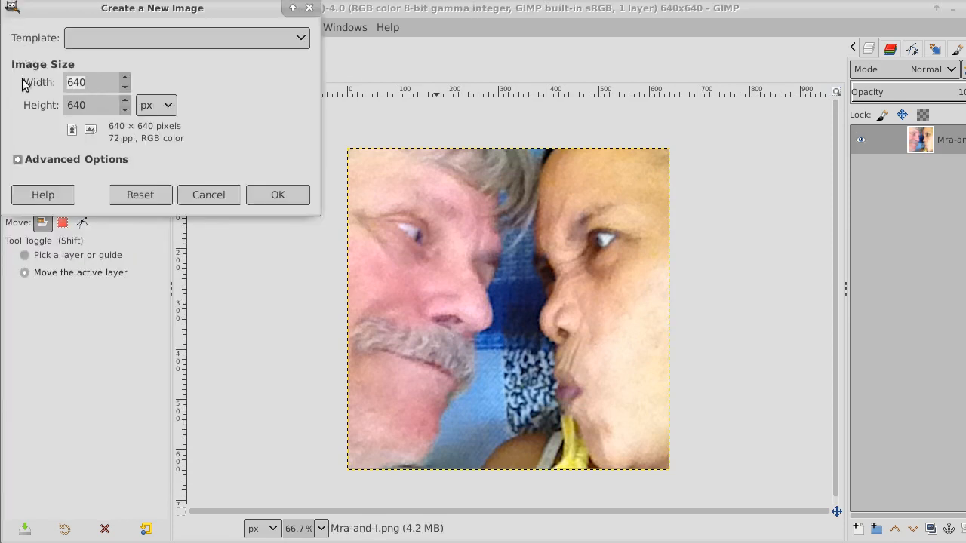
{"action": "type", "text": "1280"}
{"action": "key", "text": "Tab"}
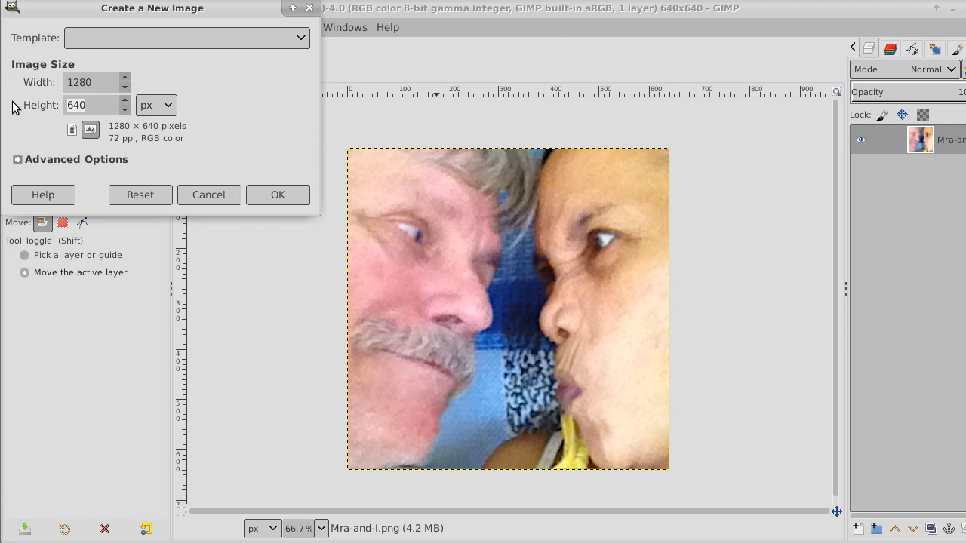
{"action": "type", "text": "720"}
{"action": "left_click", "coordinate": [280, 195]}
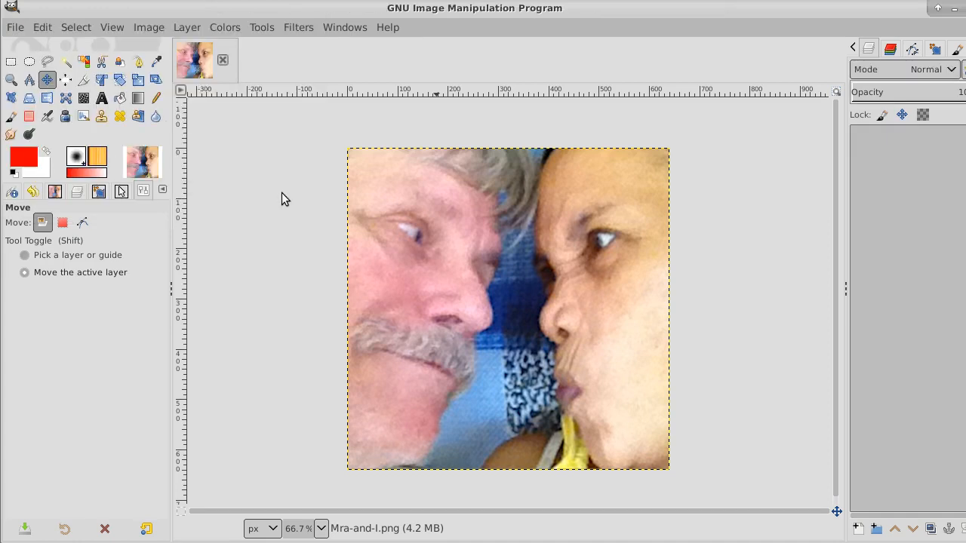
- Return to the Mra-and-I photo and open the G'MIC-Qt filter collection for it
{"action": "left_click", "coordinate": [202, 65]}
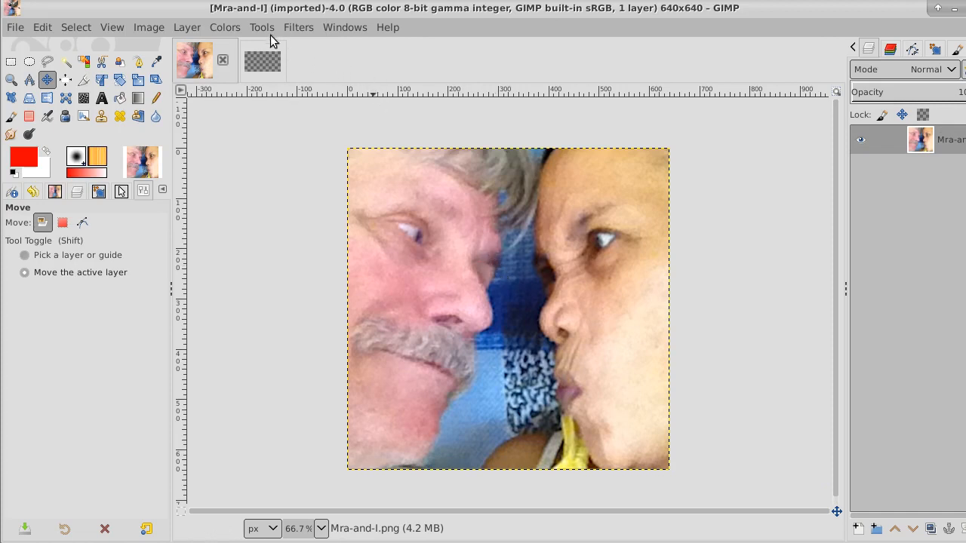
{"action": "left_click", "coordinate": [291, 24]}
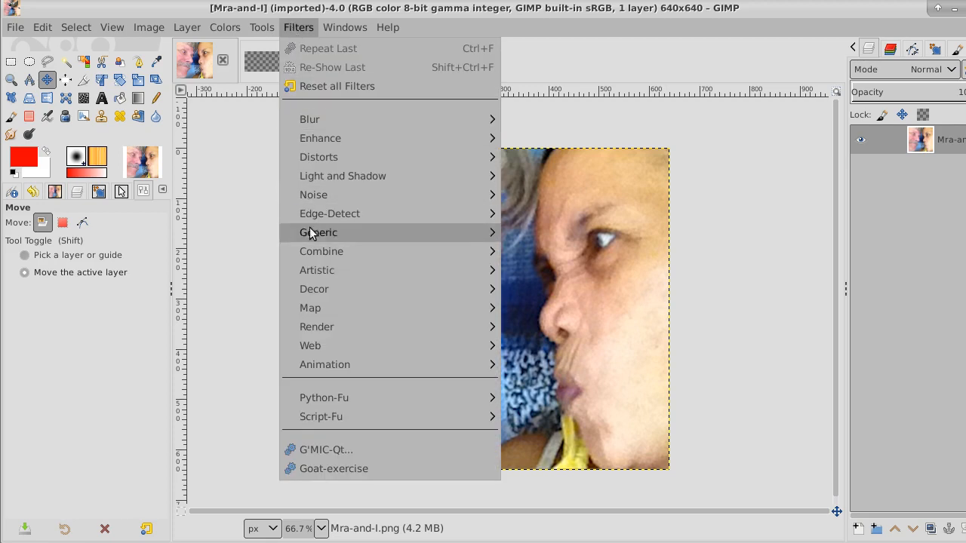
{"action": "left_click", "coordinate": [362, 446]}
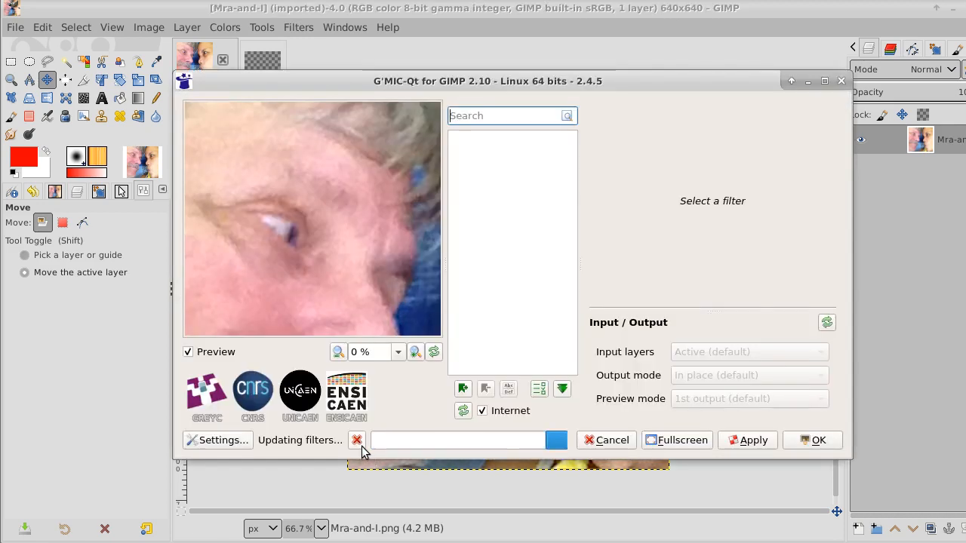
- Duplicate the photo's layer twice
{"action": "left_click", "coordinate": [943, 140]}
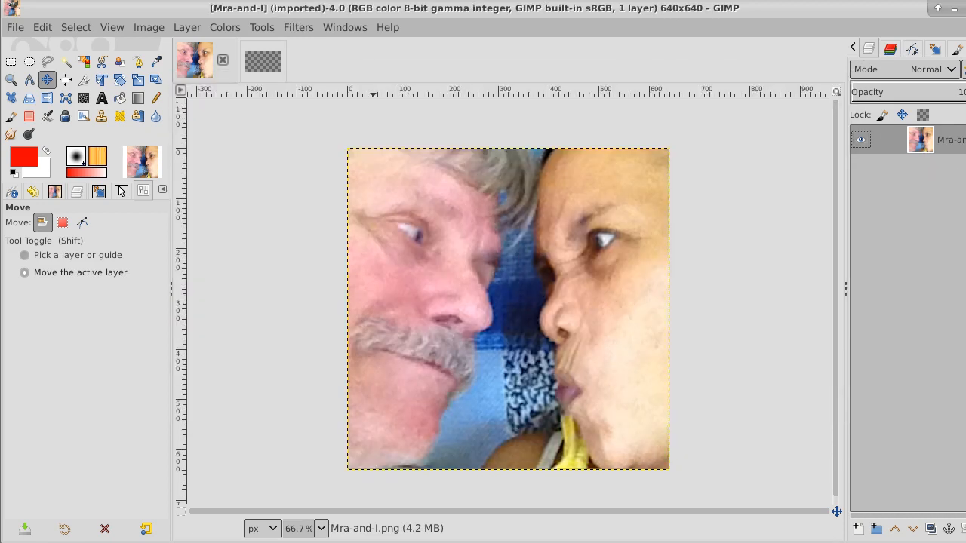
{"action": "left_click", "coordinate": [932, 531]}
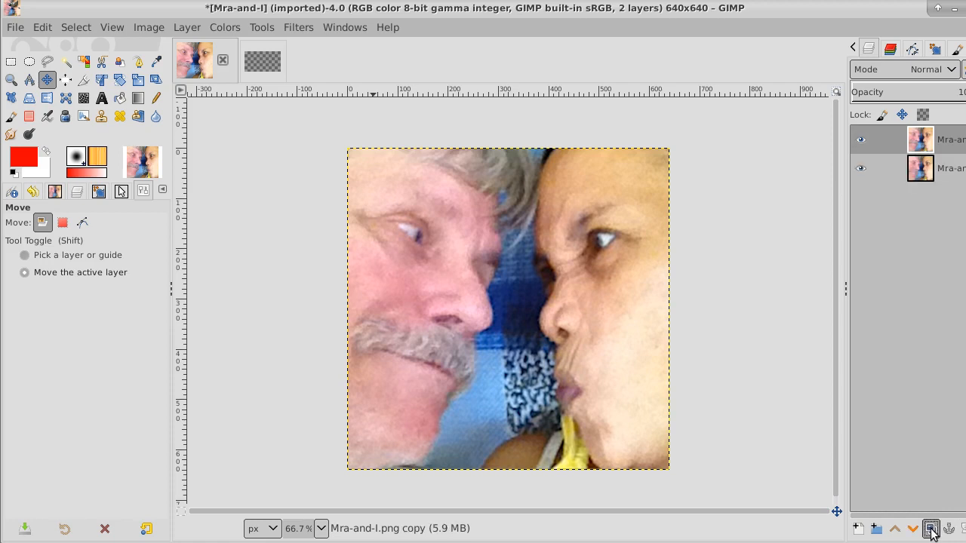
{"action": "left_click", "coordinate": [932, 531]}
- Preview the Thin Edges contour filter in G'MIC-Qt with smoothness 1.50 and threshold 4.20, and close it without applying
{"action": "key", "text": "alt+Tab"}
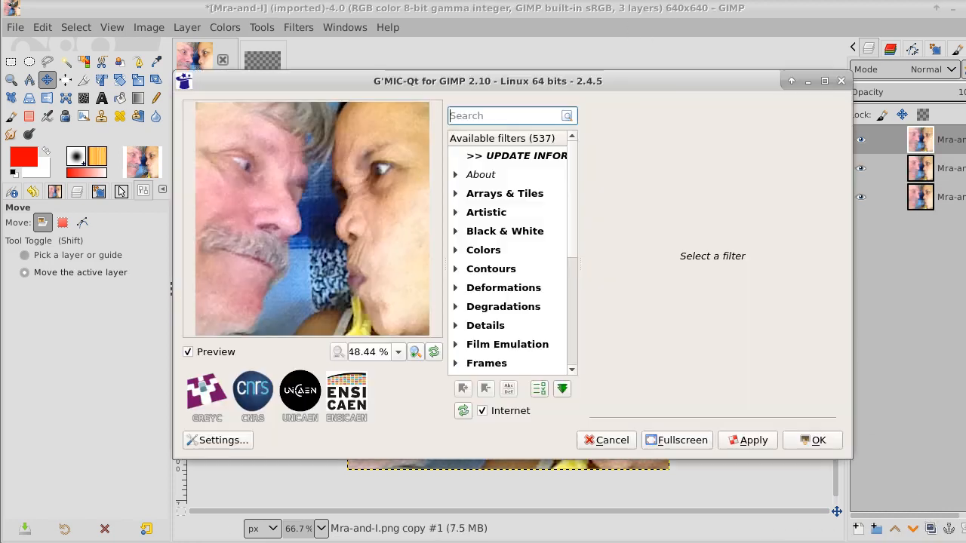
{"action": "left_click_drag", "start_coordinate": [572, 178], "coordinate": [571, 199]}
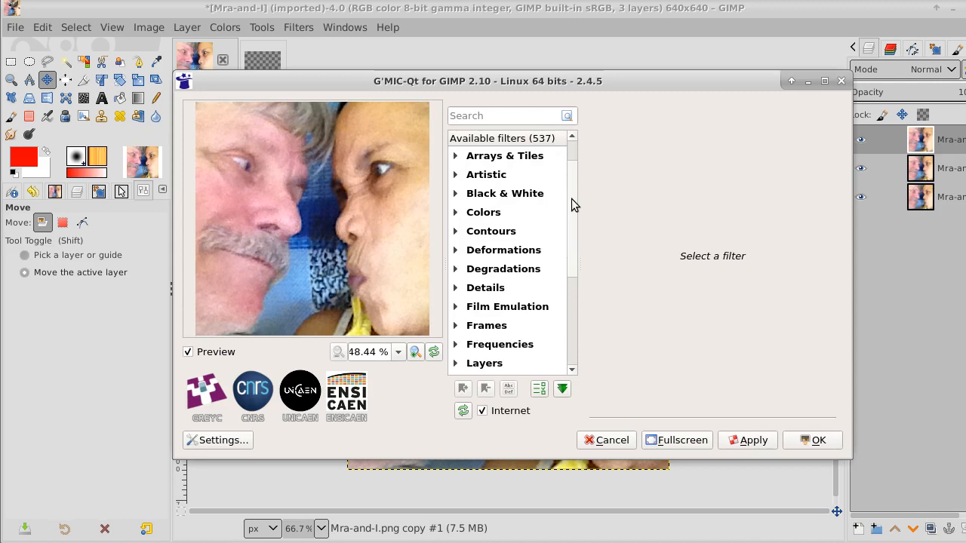
{"action": "left_click", "coordinate": [477, 237]}
{"action": "left_click", "coordinate": [455, 232]}
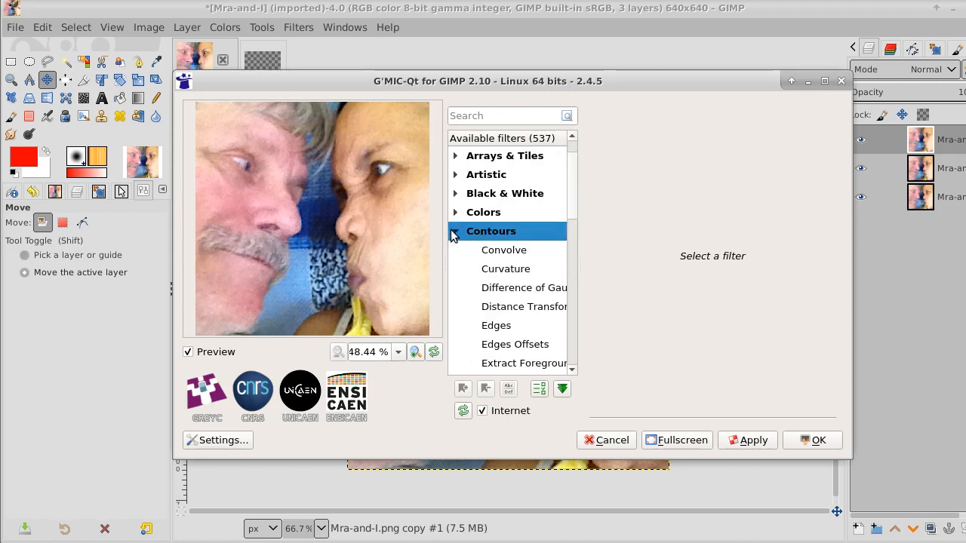
{"action": "left_click_drag", "start_coordinate": [574, 193], "coordinate": [572, 280]}
{"action": "left_click", "coordinate": [506, 287]}
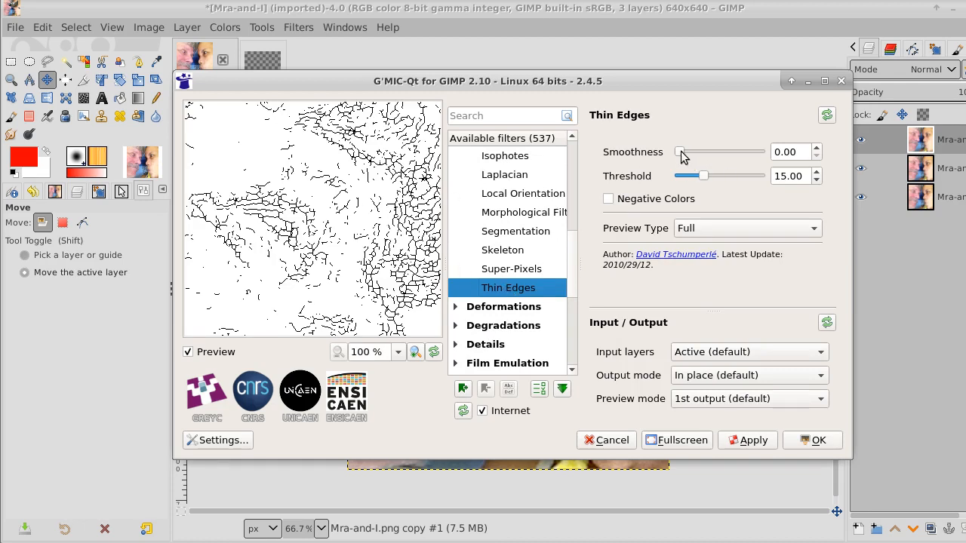
{"action": "left_click_drag", "start_coordinate": [681, 156], "coordinate": [707, 157]}
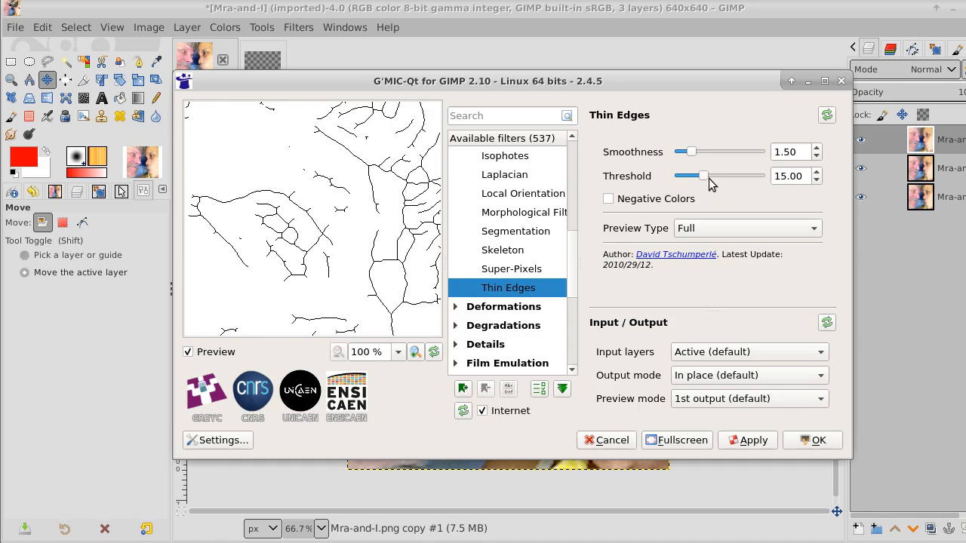
{"action": "left_click_drag", "start_coordinate": [707, 178], "coordinate": [689, 178]}
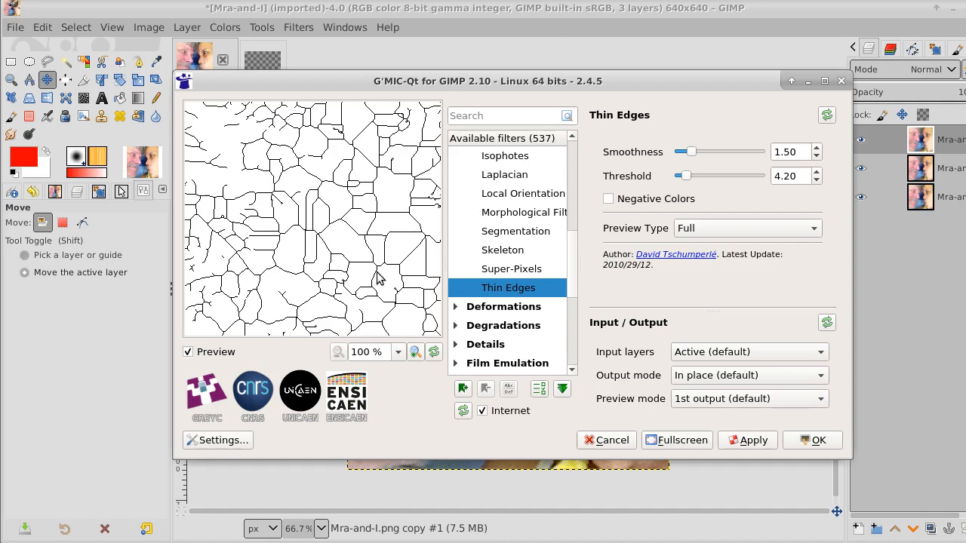
{"action": "left_click", "coordinate": [841, 82]}
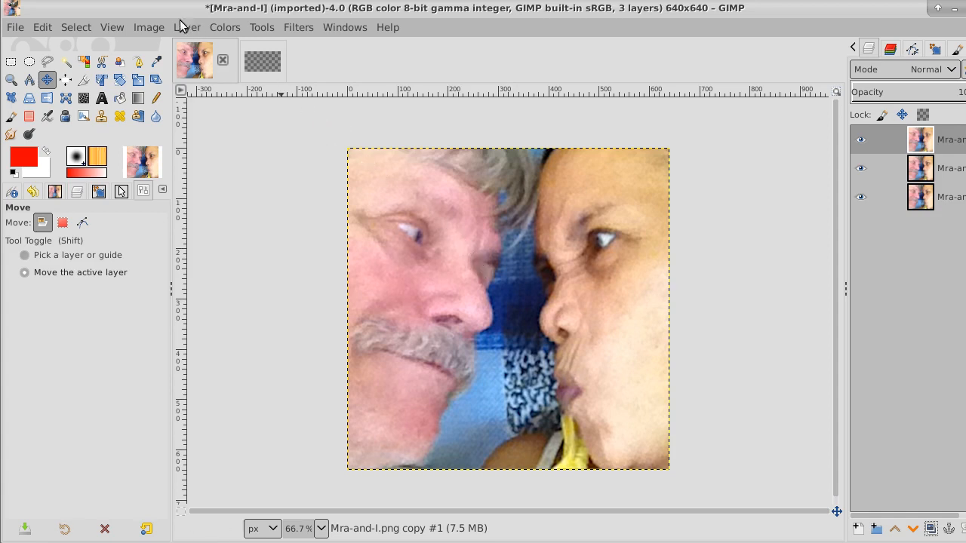
- Copy the entire photo layer and paste it as a new layer
{"action": "left_click", "coordinate": [82, 29]}
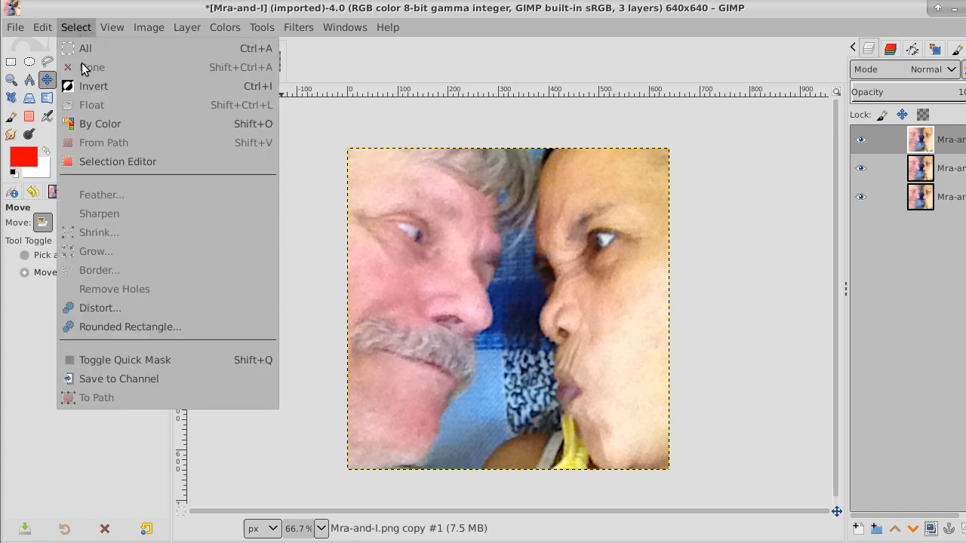
{"action": "left_click", "coordinate": [93, 49]}
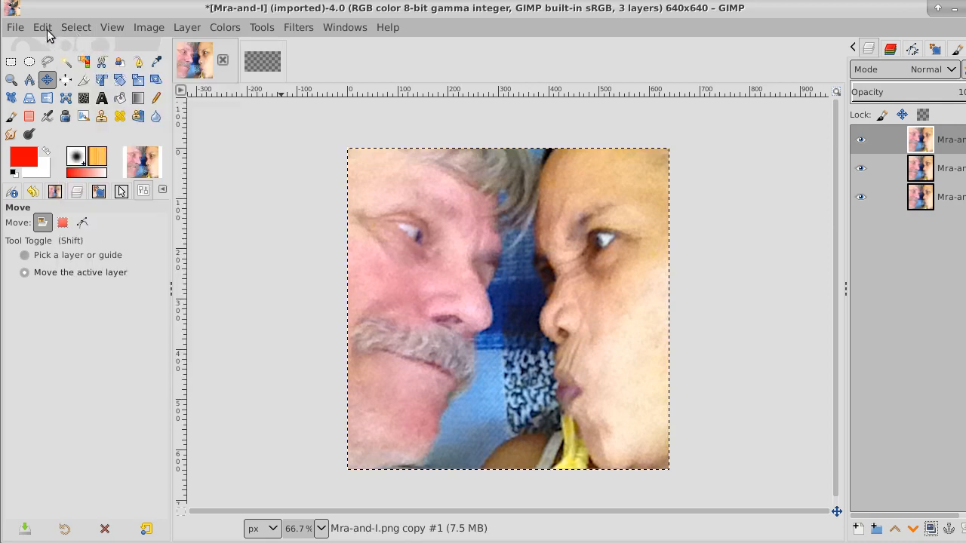
{"action": "left_click", "coordinate": [42, 28]}
{"action": "left_click", "coordinate": [64, 169]}
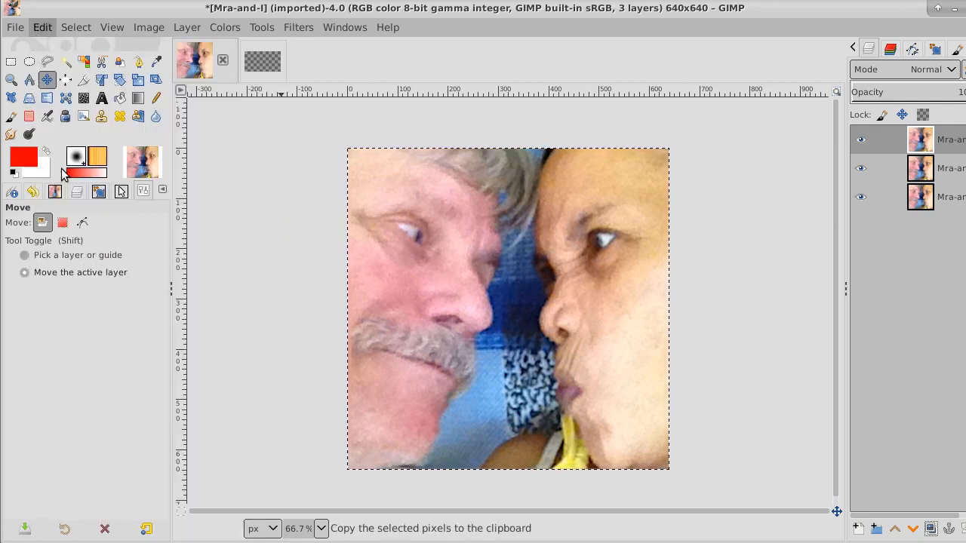
{"action": "left_click", "coordinate": [41, 28]}
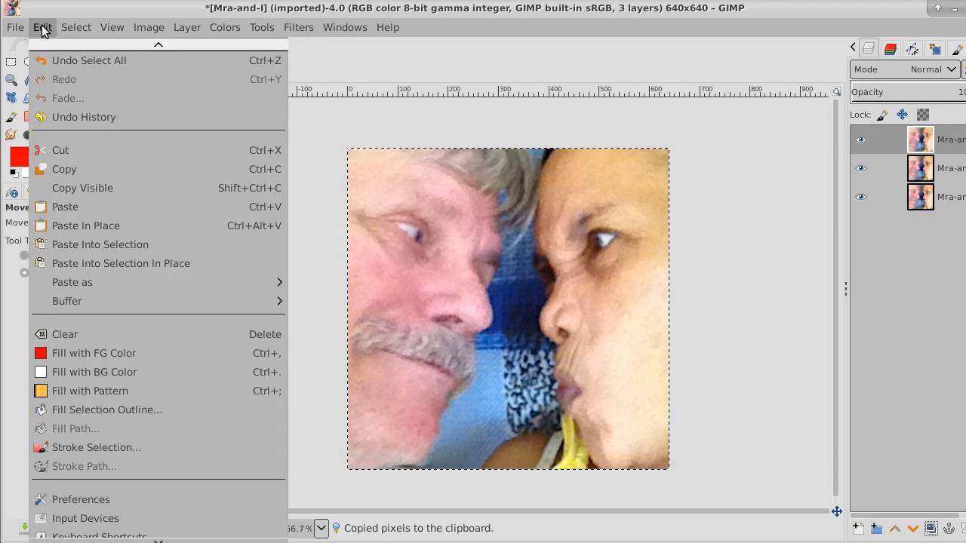
{"action": "mouse_move", "coordinate": [117, 280]}
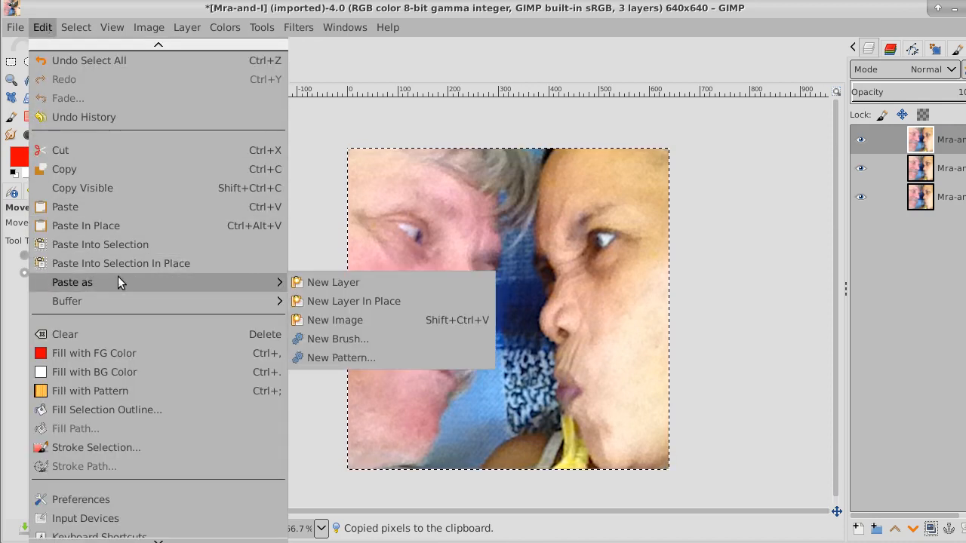
{"action": "left_click", "coordinate": [334, 282]}
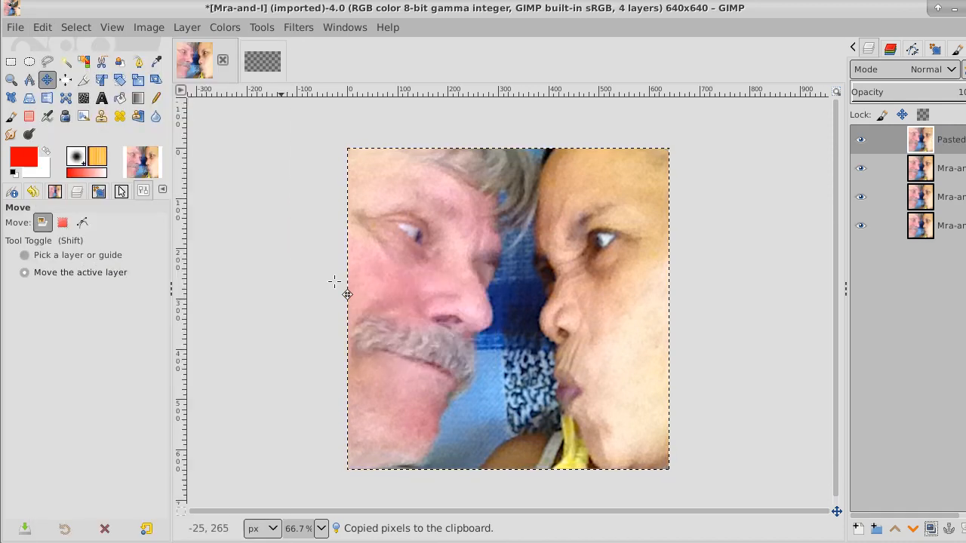
- Paste the copied photo as a new image
{"action": "left_click", "coordinate": [76, 28]}
{"action": "mouse_move", "coordinate": [42, 29]}
{"action": "mouse_move", "coordinate": [78, 283]}
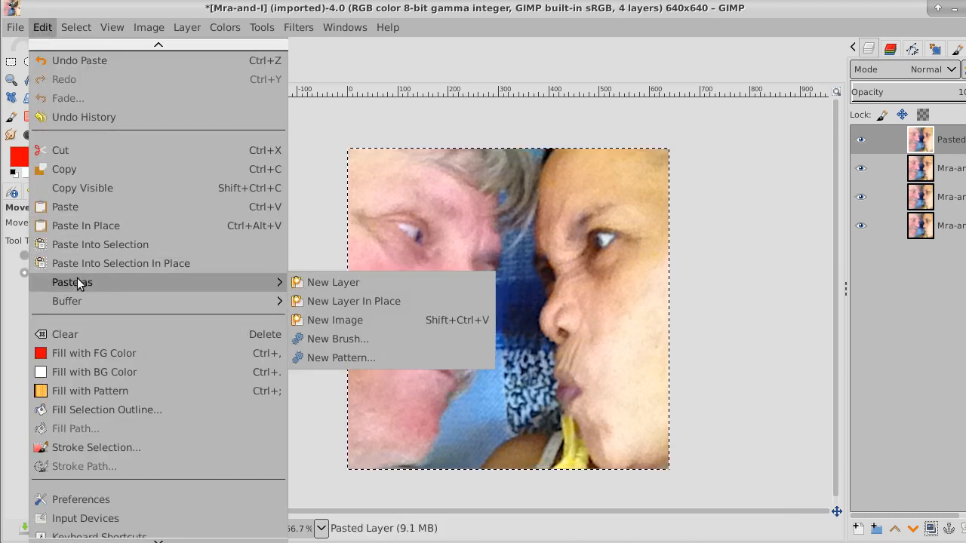
{"action": "left_click", "coordinate": [328, 319]}
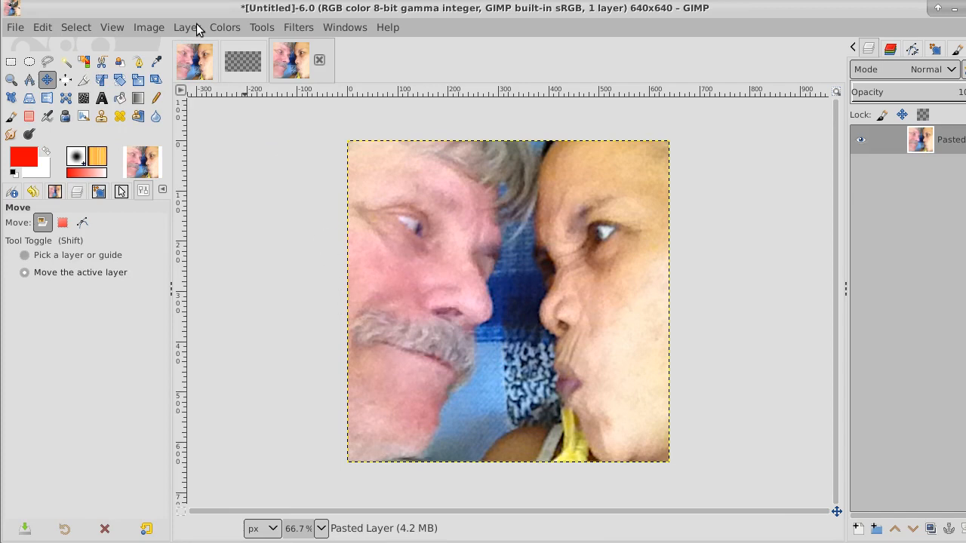
- Convert the pasted image to indexed colors with a generated optimum palette of at most 16 colors and no dithering
{"action": "left_click", "coordinate": [142, 26]}
{"action": "mouse_move", "coordinate": [197, 83]}
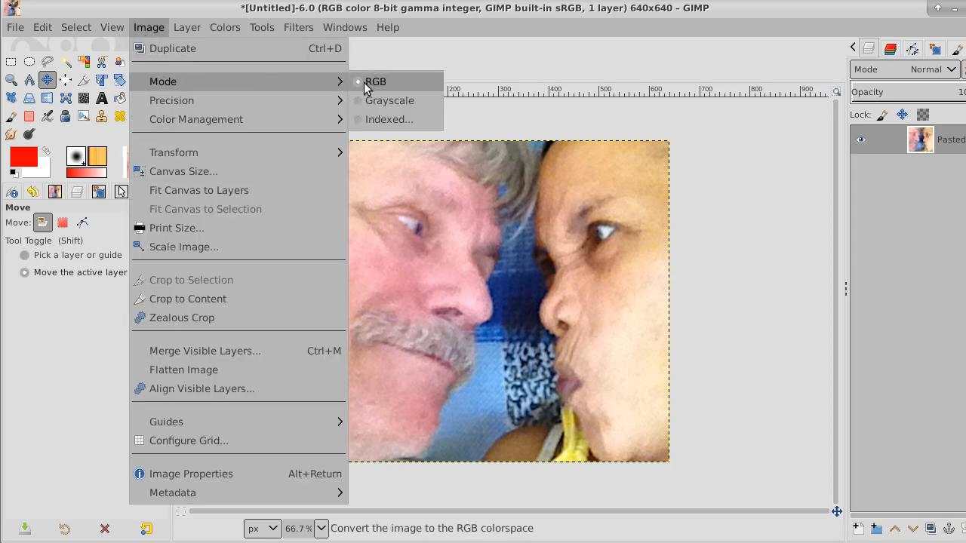
{"action": "left_click", "coordinate": [421, 120]}
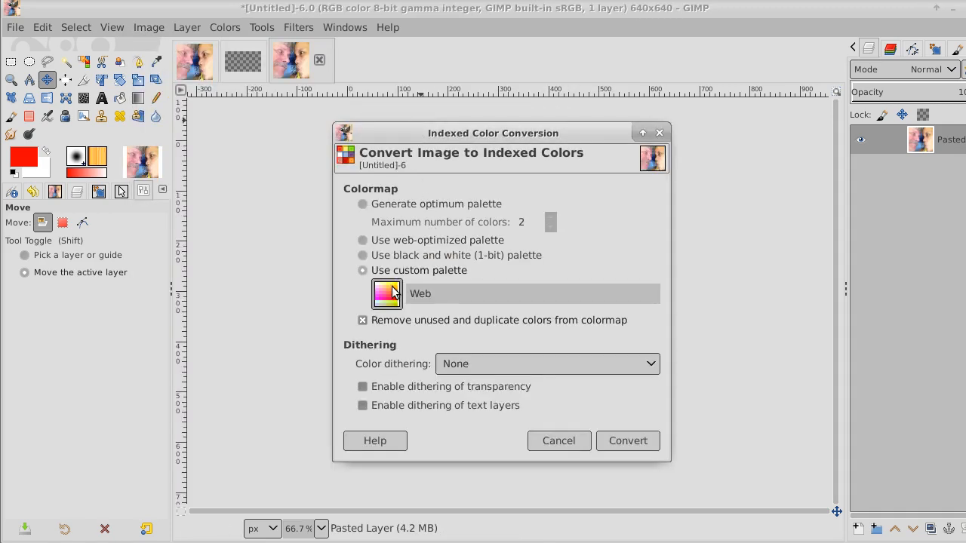
{"action": "left_click", "coordinate": [363, 203]}
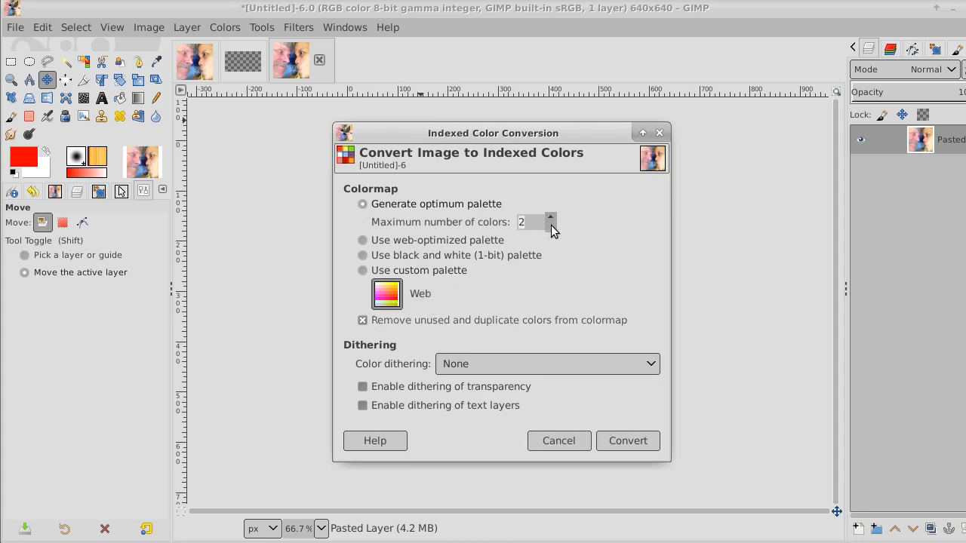
{"action": "left_click", "coordinate": [550, 217]}
{"action": "left_click", "coordinate": [551, 218]}
{"action": "left_click", "coordinate": [551, 217]}
{"action": "left_click", "coordinate": [550, 217]}
{"action": "left_click", "coordinate": [550, 217]}
{"action": "left_click", "coordinate": [551, 217]}
{"action": "left_click", "coordinate": [551, 217]}
{"action": "left_click", "coordinate": [551, 218]}
{"action": "left_click", "coordinate": [551, 217]}
{"action": "left_click", "coordinate": [551, 217]}
{"action": "left_click", "coordinate": [551, 218]}
{"action": "left_click", "coordinate": [551, 217]}
{"action": "left_click", "coordinate": [551, 217]}
{"action": "left_click", "coordinate": [551, 217]}
{"action": "left_click", "coordinate": [633, 442]}
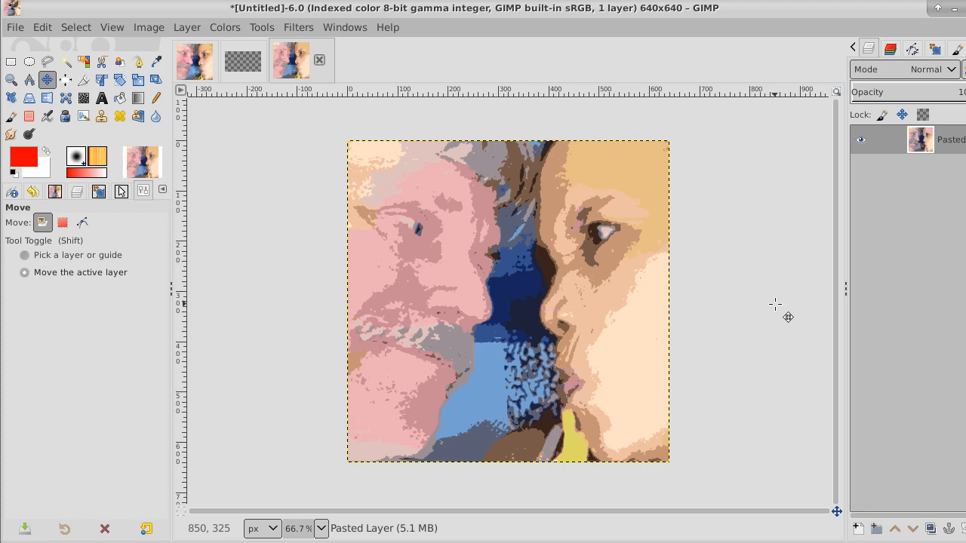
- Convert the indexed image back to RGB mode and duplicate its layer
{"action": "left_click", "coordinate": [154, 28]}
{"action": "mouse_move", "coordinate": [172, 83]}
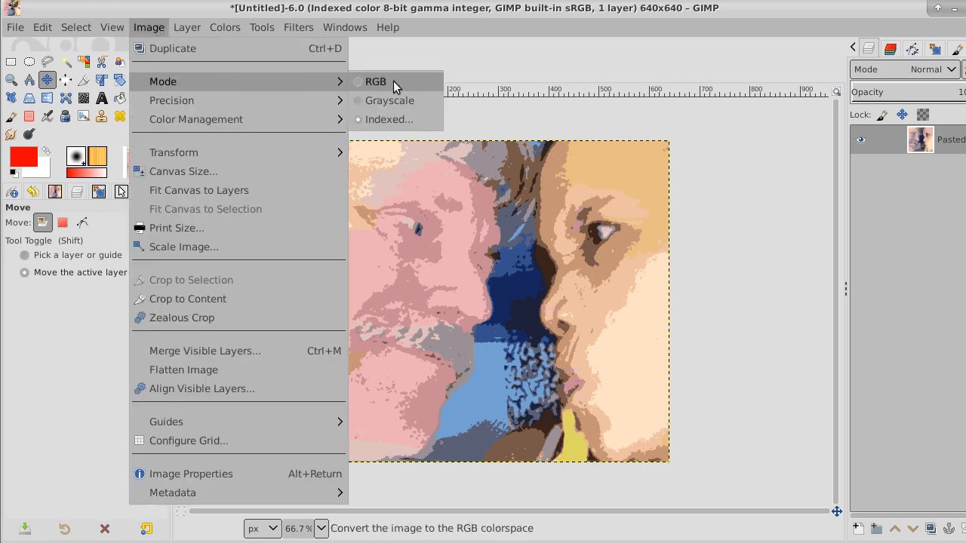
{"action": "left_click", "coordinate": [418, 80]}
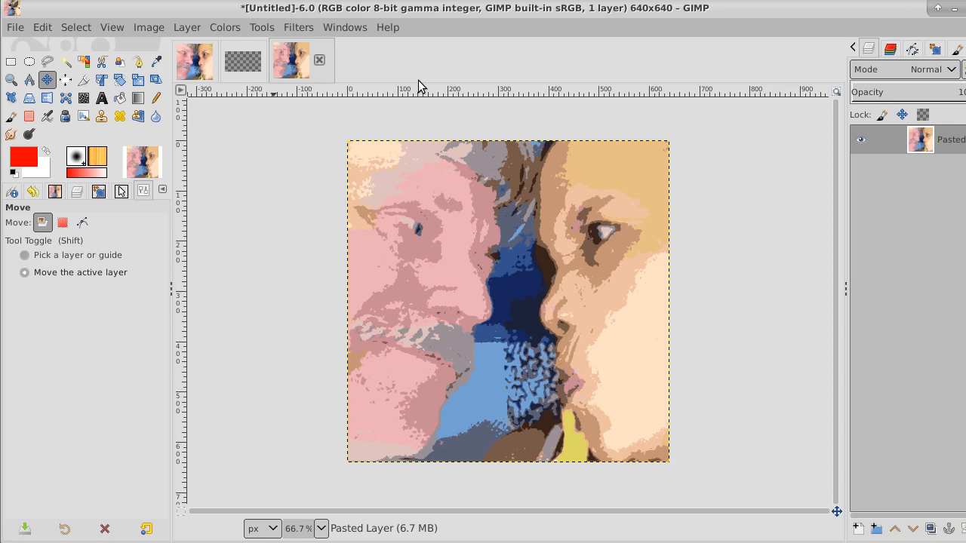
{"action": "left_click", "coordinate": [932, 531]}
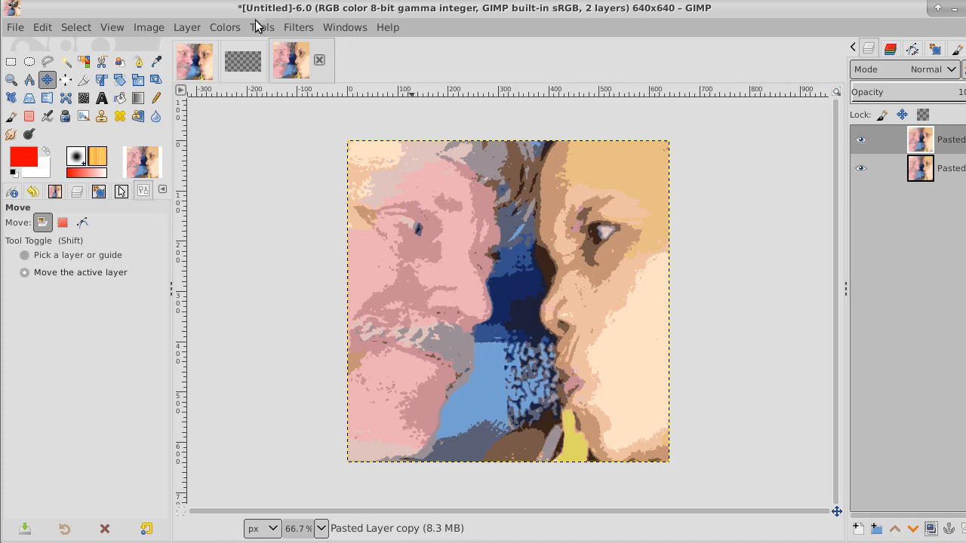
- Apply the G'MIC-Qt Thin Edges filter to the duplicated layer with smoothness 1.87 and threshold 5.60
{"action": "left_click", "coordinate": [295, 29]}
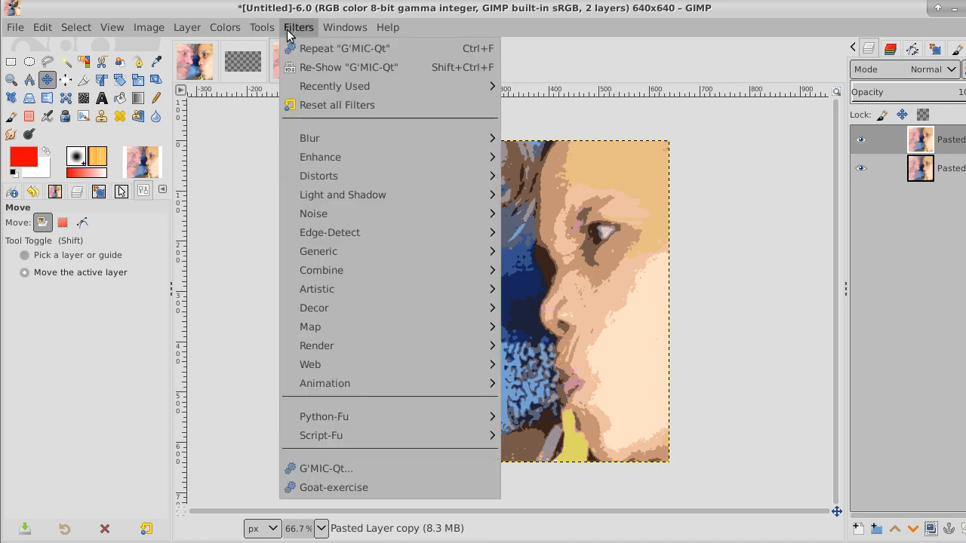
{"action": "mouse_move", "coordinate": [354, 268]}
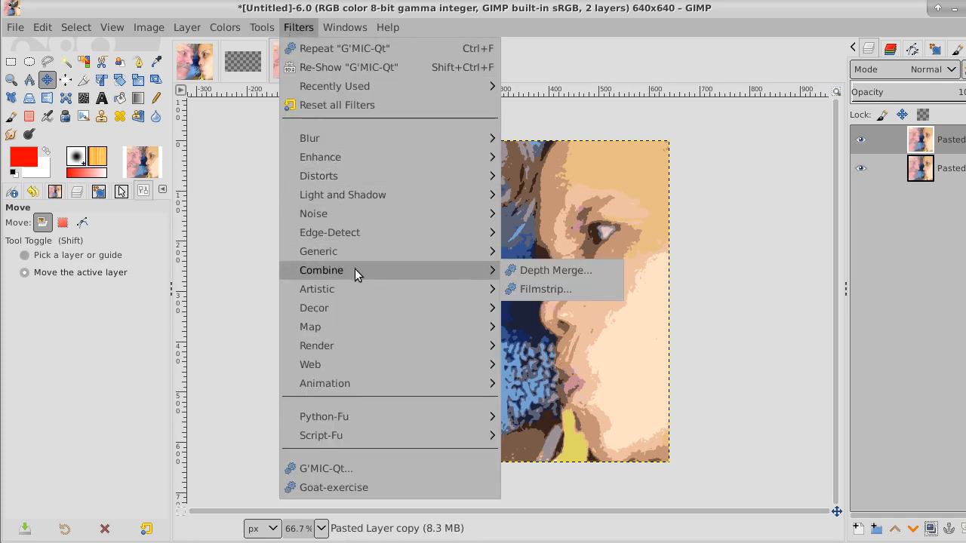
{"action": "left_click", "coordinate": [377, 469]}
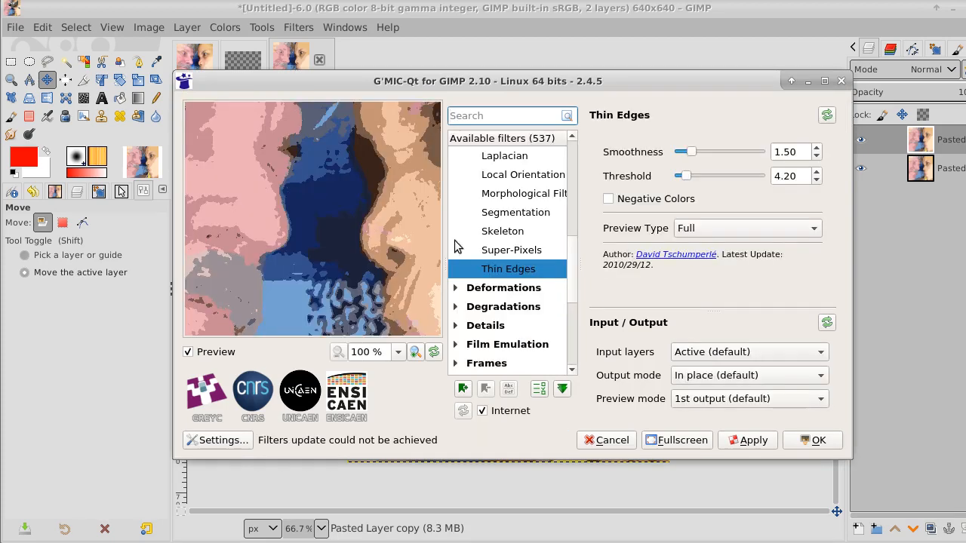
{"action": "left_click", "coordinate": [518, 271]}
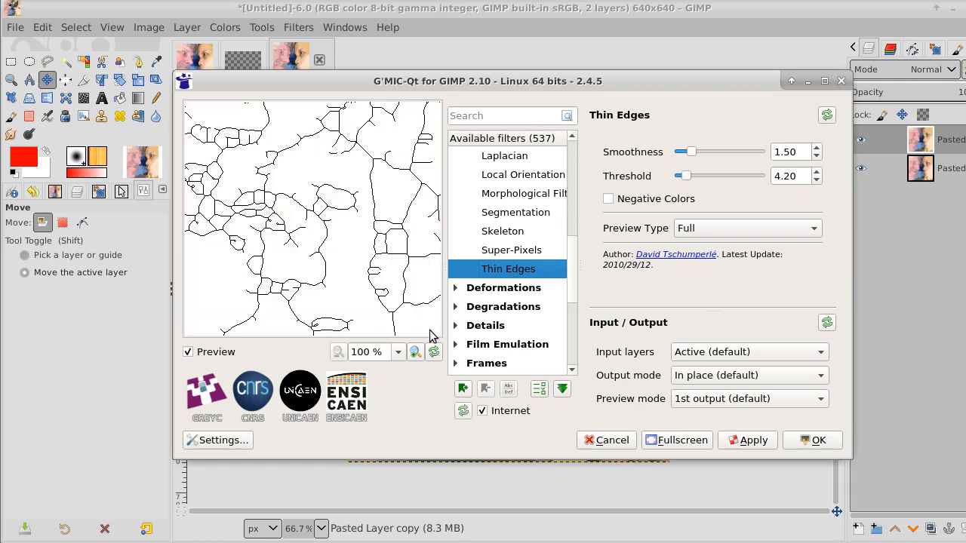
{"action": "left_click", "coordinate": [399, 353]}
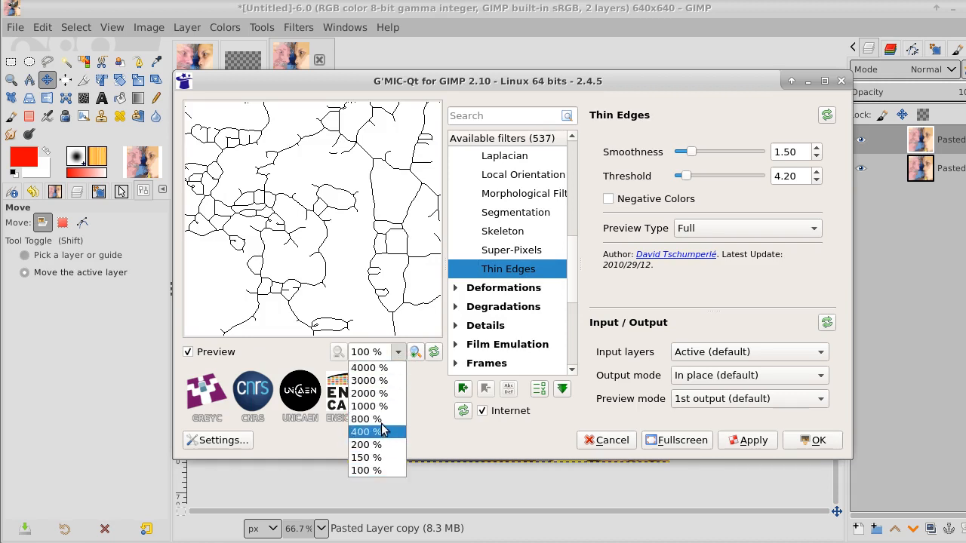
{"action": "left_click", "coordinate": [367, 267]}
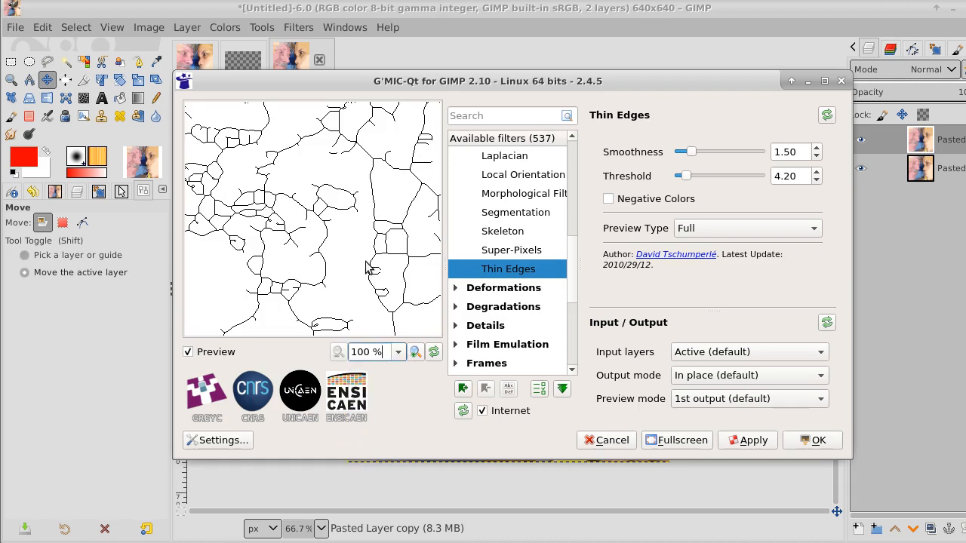
{"action": "left_click", "coordinate": [685, 177]}
{"action": "left_click_drag", "start_coordinate": [685, 177], "coordinate": [688, 178]}
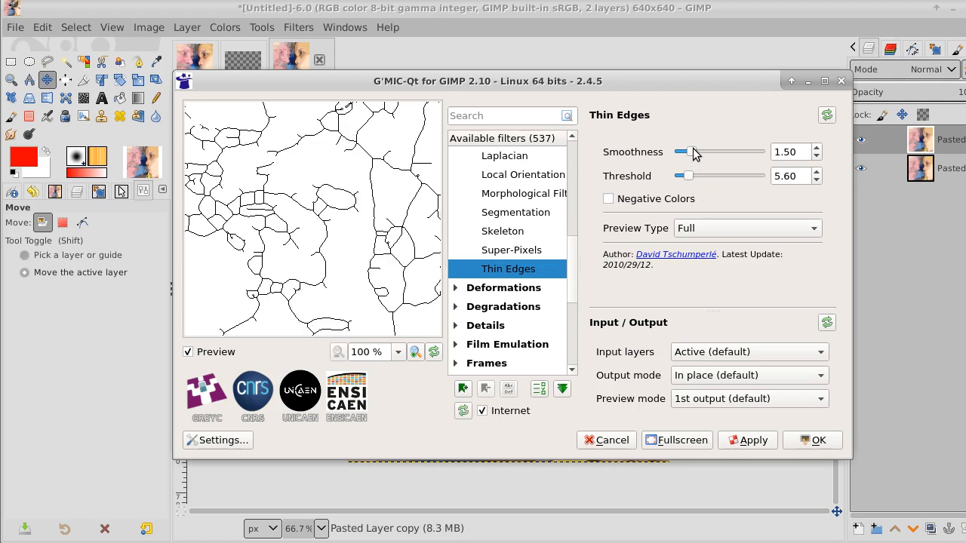
{"action": "left_click_drag", "start_coordinate": [693, 150], "coordinate": [696, 170]}
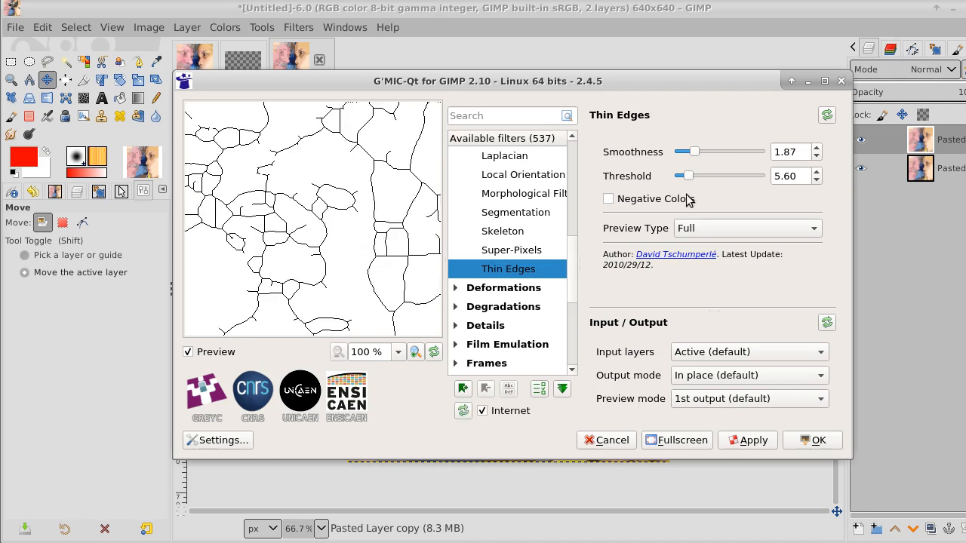
{"action": "left_click", "coordinate": [815, 440]}
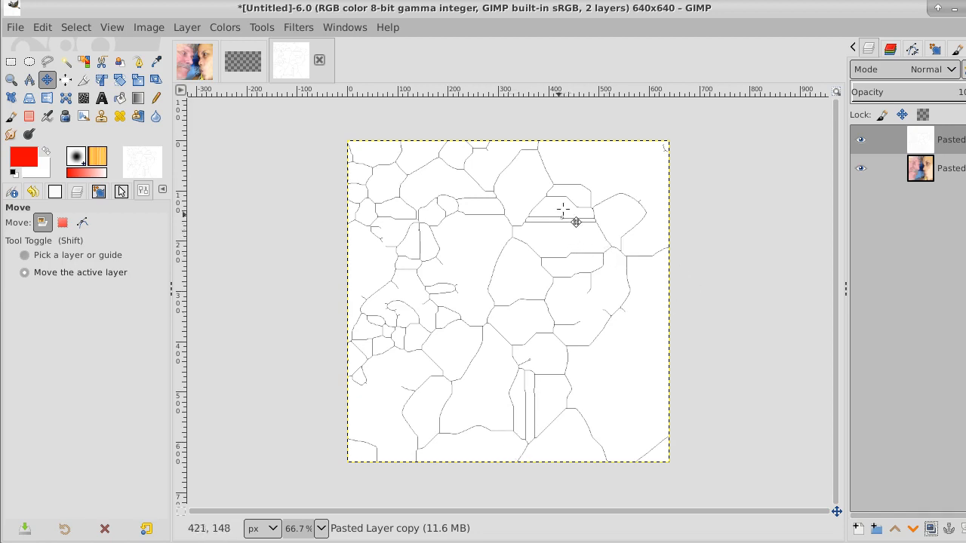
- Turn the white background of the thin-edges layer transparent with Color to Alpha
{"action": "left_click", "coordinate": [230, 27]}
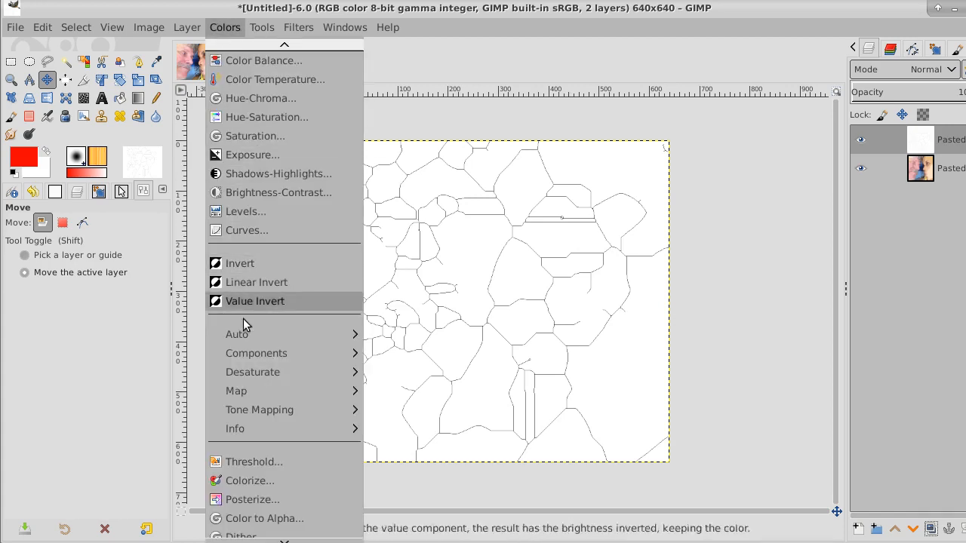
{"action": "left_click", "coordinate": [249, 519]}
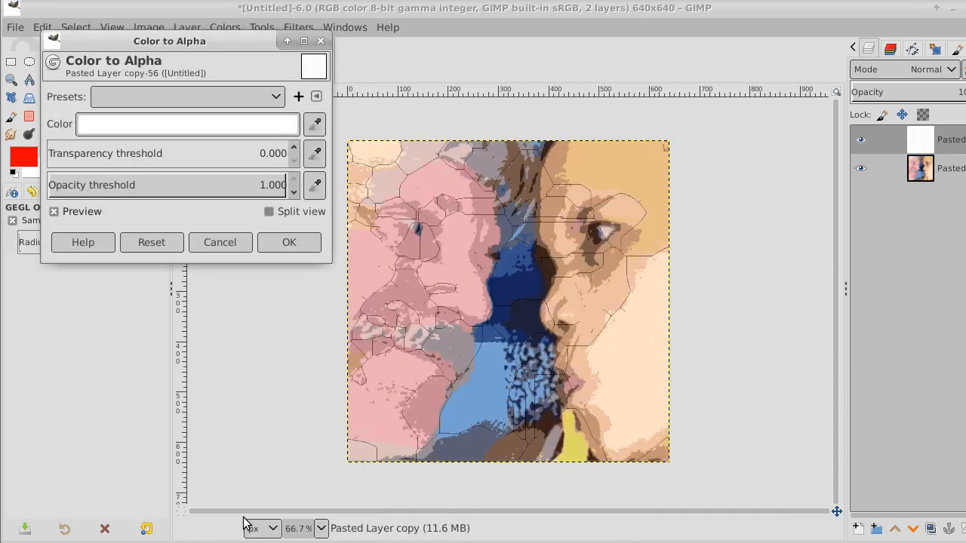
{"action": "left_click", "coordinate": [316, 240]}
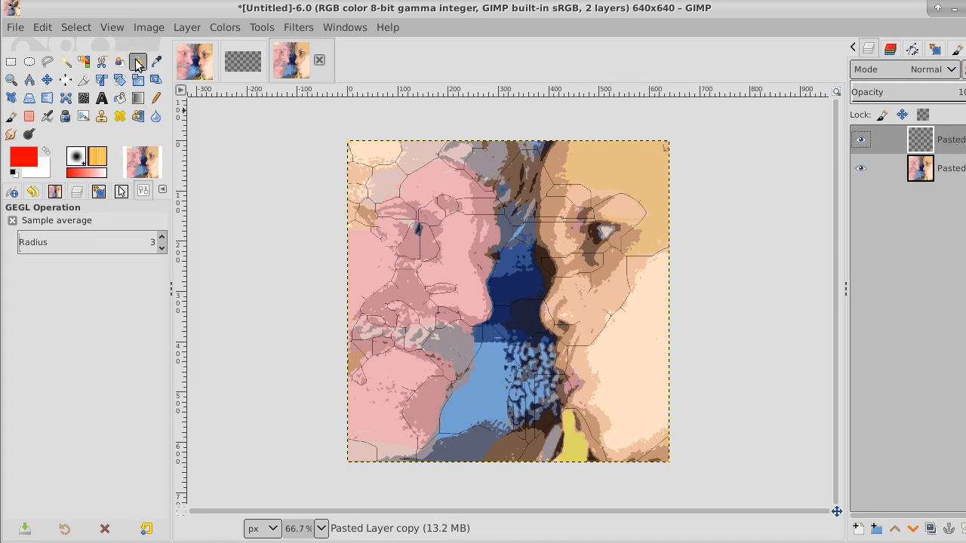
- Select the transparent areas of the edge layer by color and invert the selection to select only the lines
{"action": "left_click", "coordinate": [85, 64]}
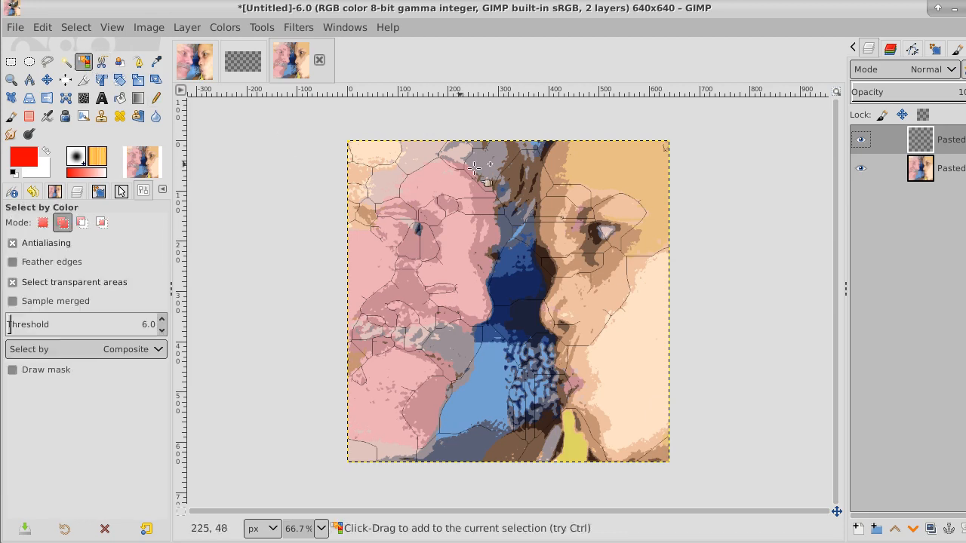
{"action": "left_click", "coordinate": [608, 157]}
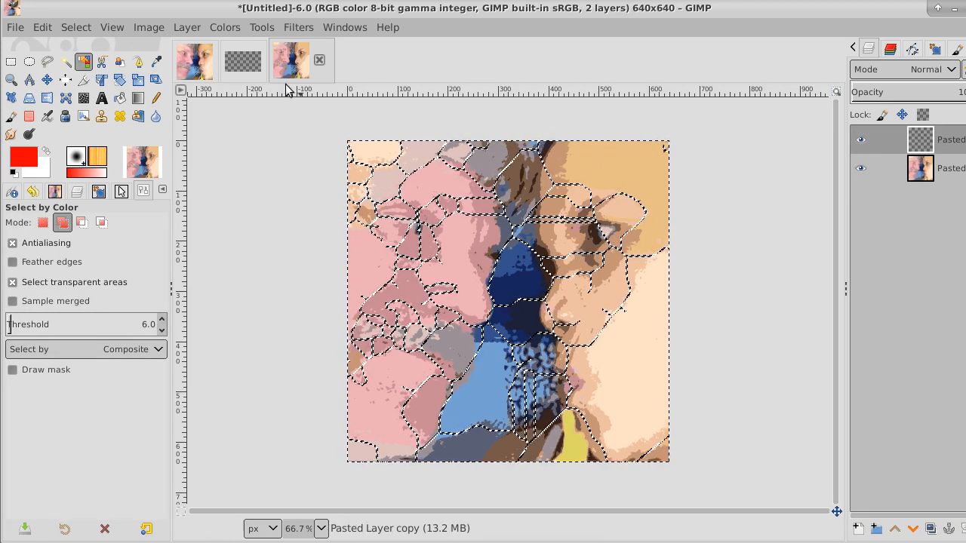
{"action": "left_click", "coordinate": [67, 27]}
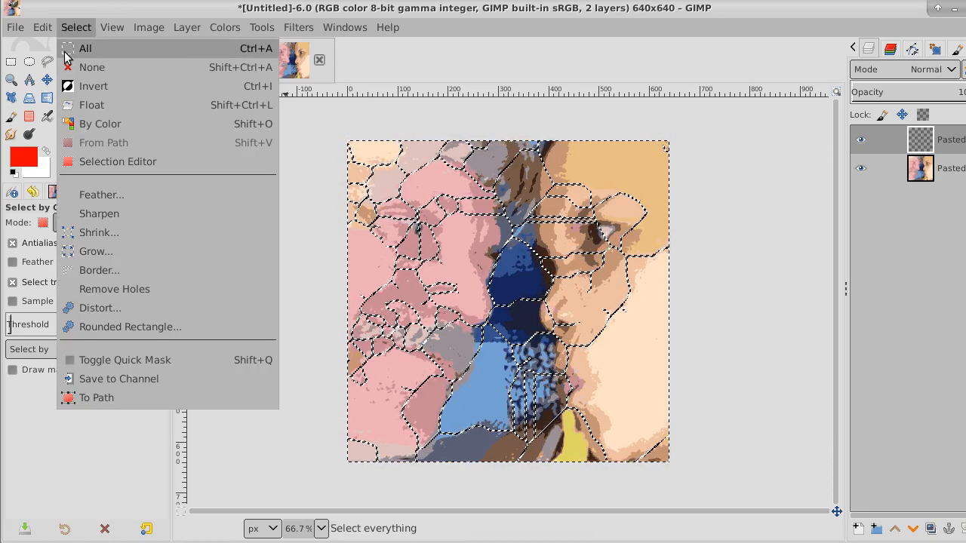
{"action": "left_click", "coordinate": [96, 86]}
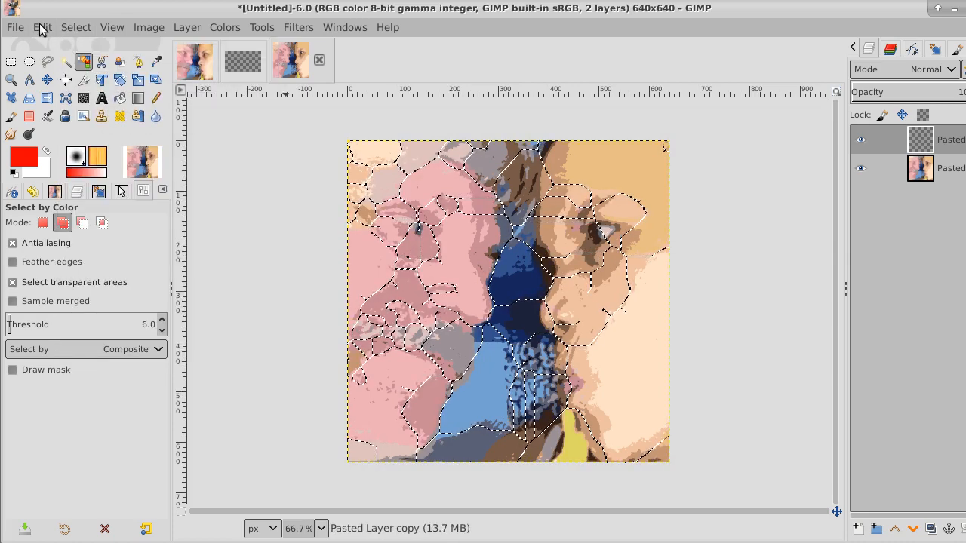
- Grow the edge-line selection by 1 px, reset the foreground color to black and bucket fill inside the selection
{"action": "left_click", "coordinate": [73, 28]}
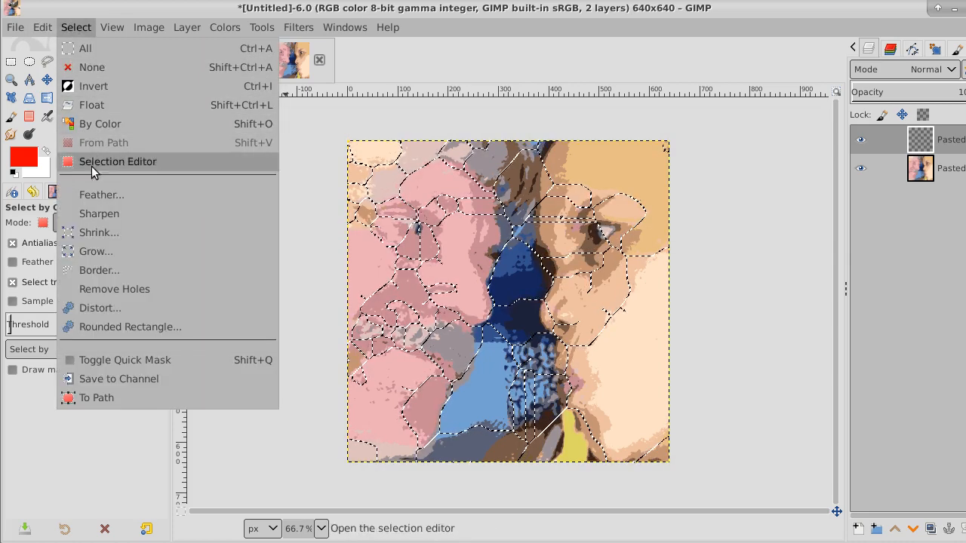
{"action": "left_click", "coordinate": [106, 247]}
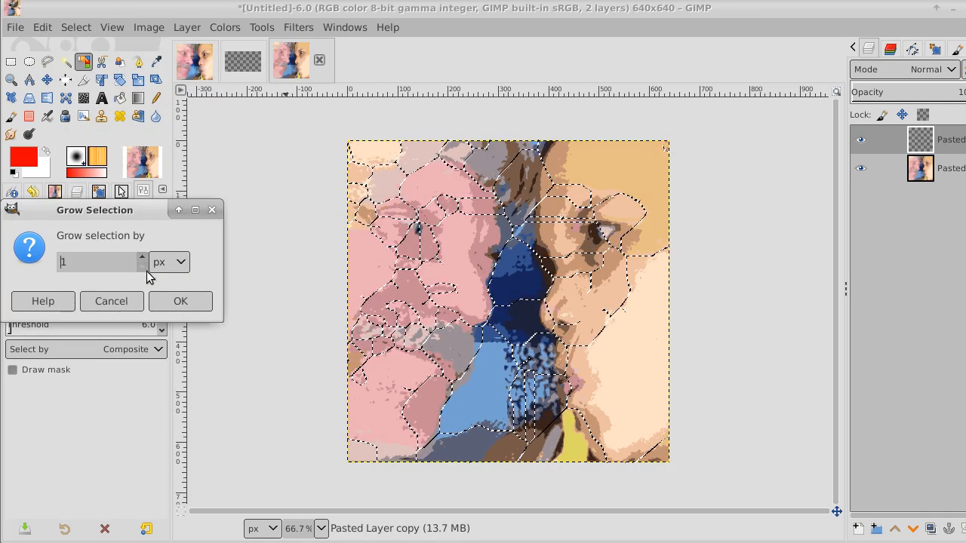
{"action": "left_click", "coordinate": [173, 301]}
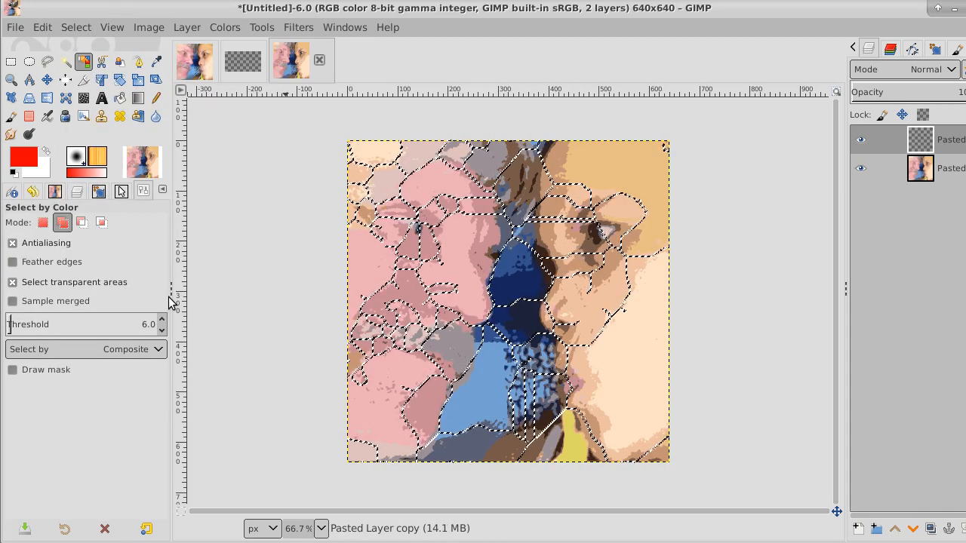
{"action": "left_click", "coordinate": [12, 174]}
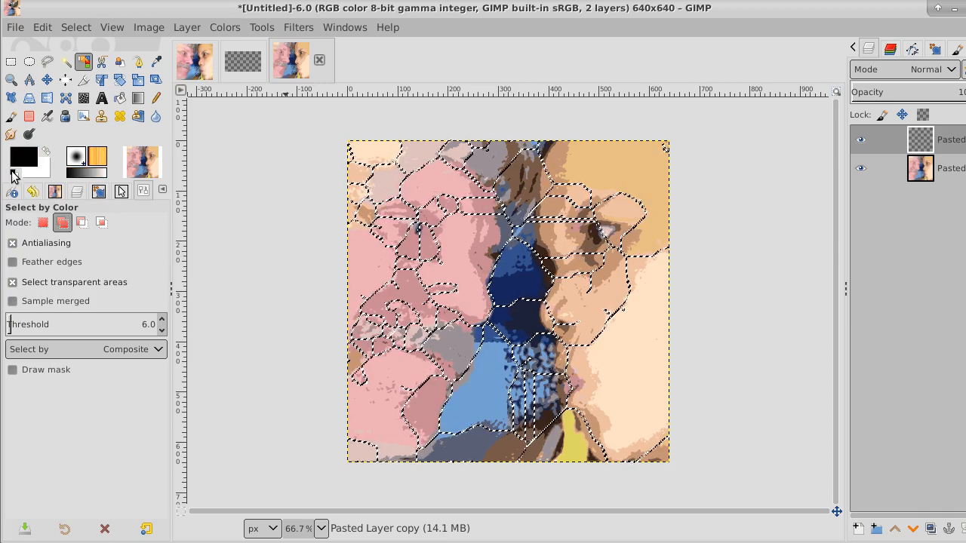
{"action": "left_click", "coordinate": [119, 99]}
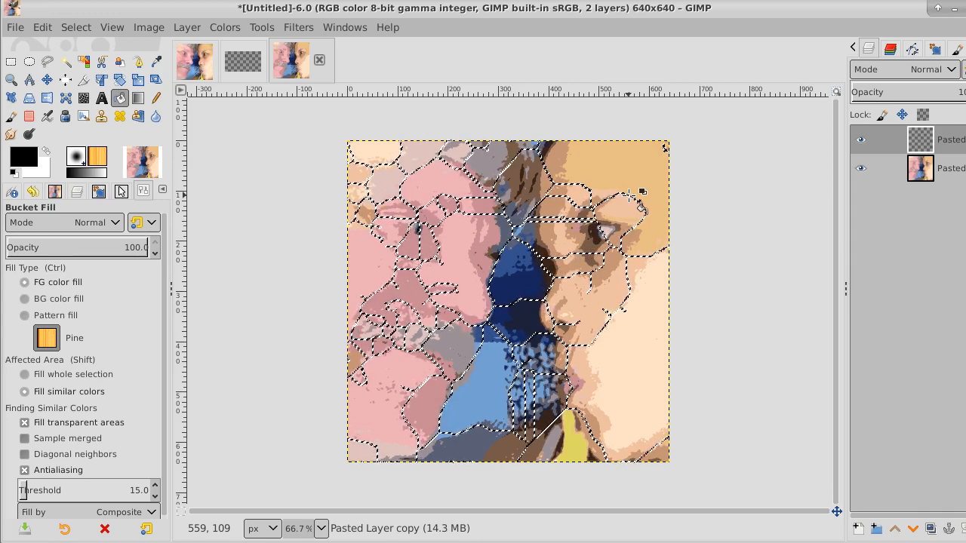
- Clear the selection to check the filled lines, and undo the deselection
{"action": "left_click", "coordinate": [76, 28]}
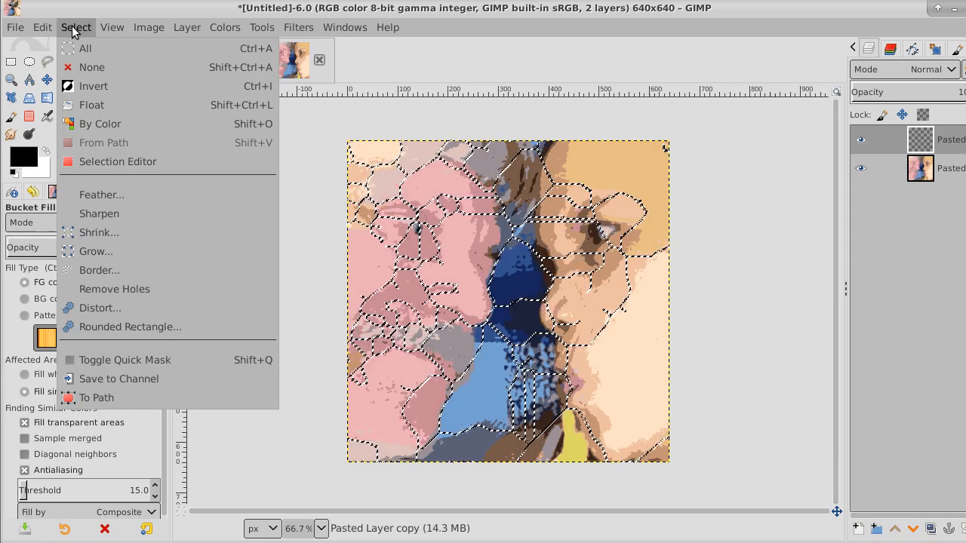
{"action": "left_click", "coordinate": [84, 67]}
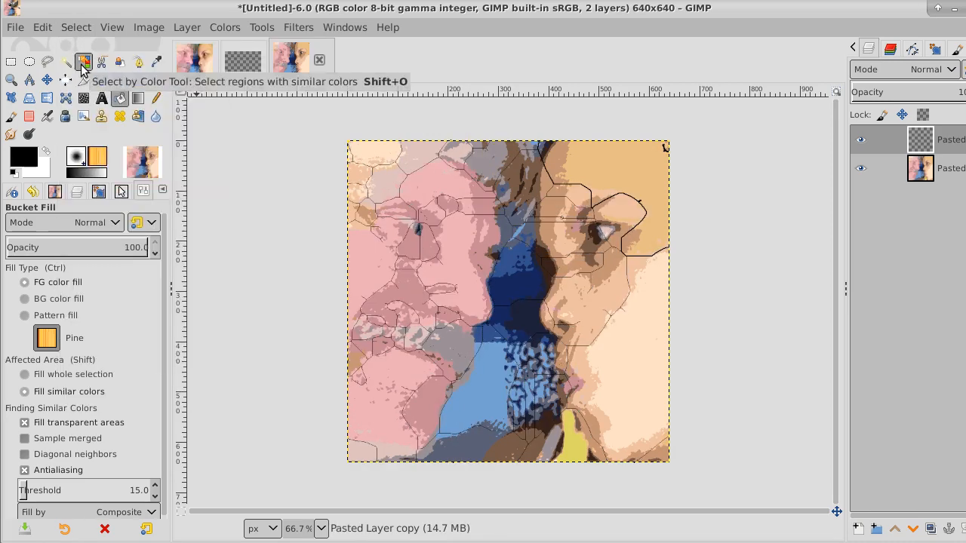
{"action": "left_click", "coordinate": [73, 27]}
{"action": "mouse_move", "coordinate": [43, 28]}
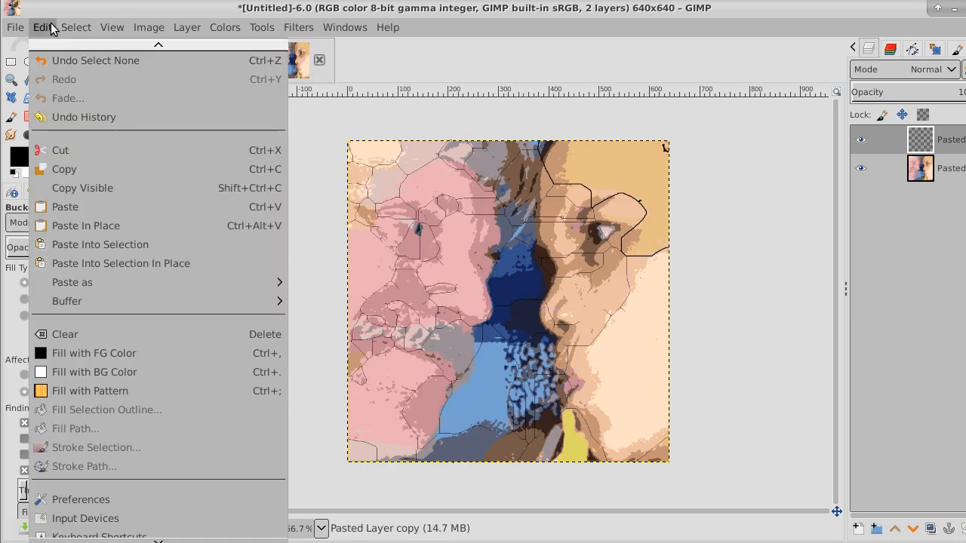
{"action": "left_click", "coordinate": [48, 60]}
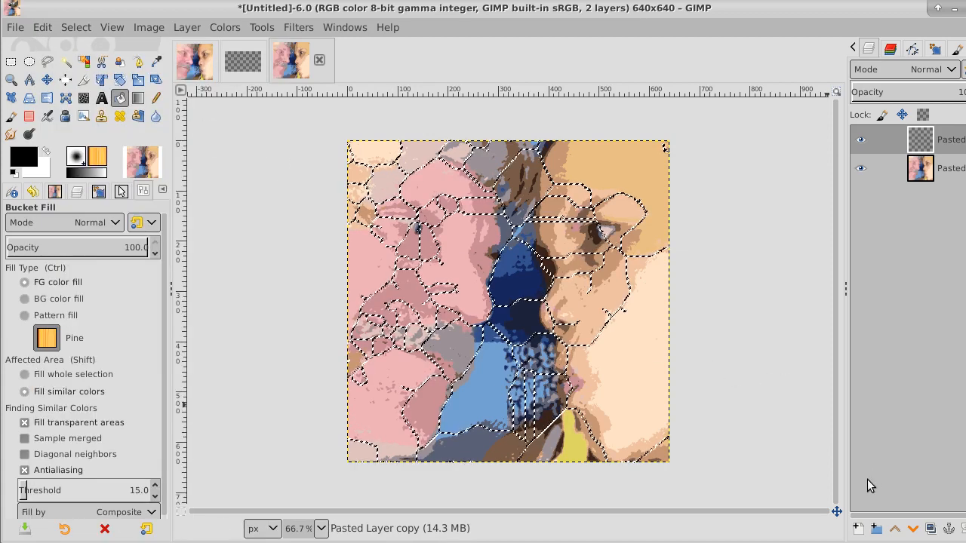
- Add a new 640 x 640 px transparent layer on top and hide the two layers below it
{"action": "left_click", "coordinate": [857, 529]}
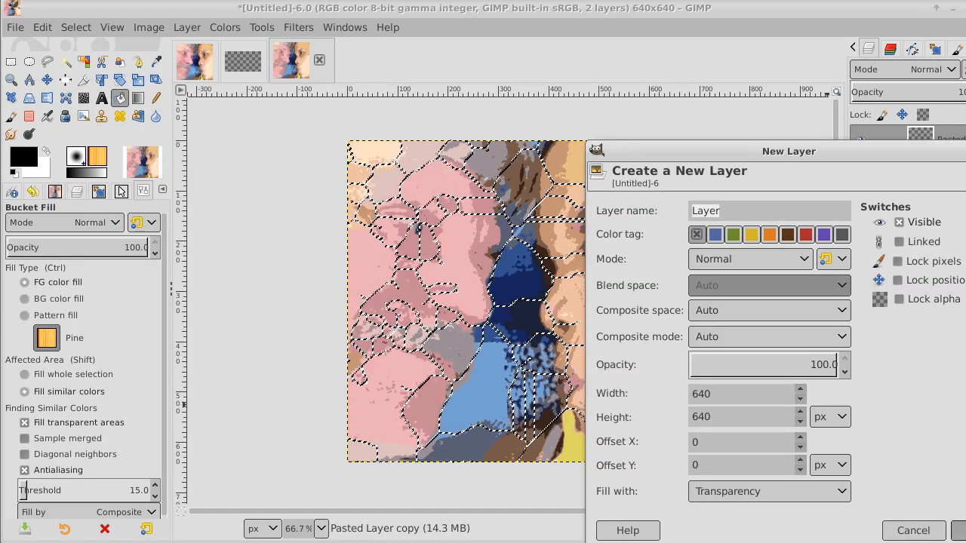
{"action": "left_click", "coordinate": [958, 530]}
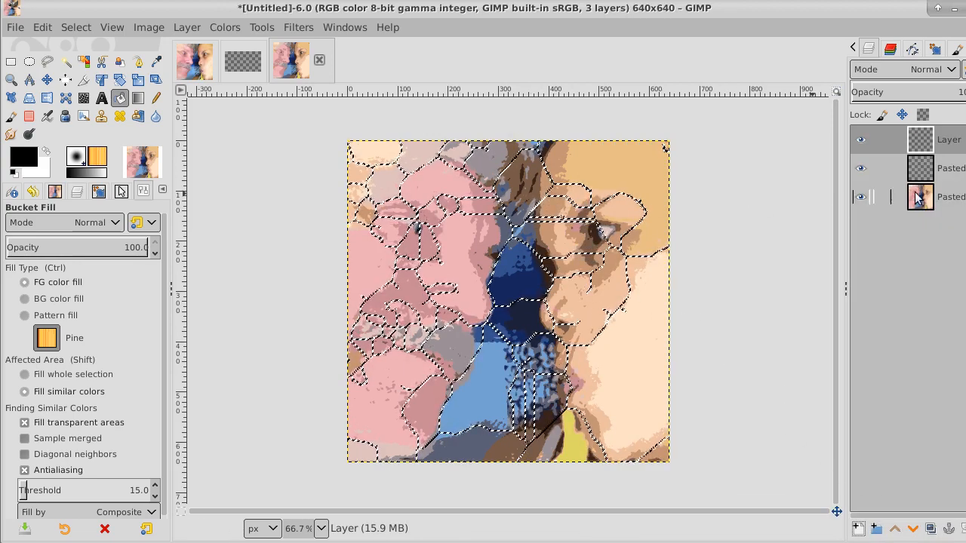
{"action": "left_click", "coordinate": [862, 172]}
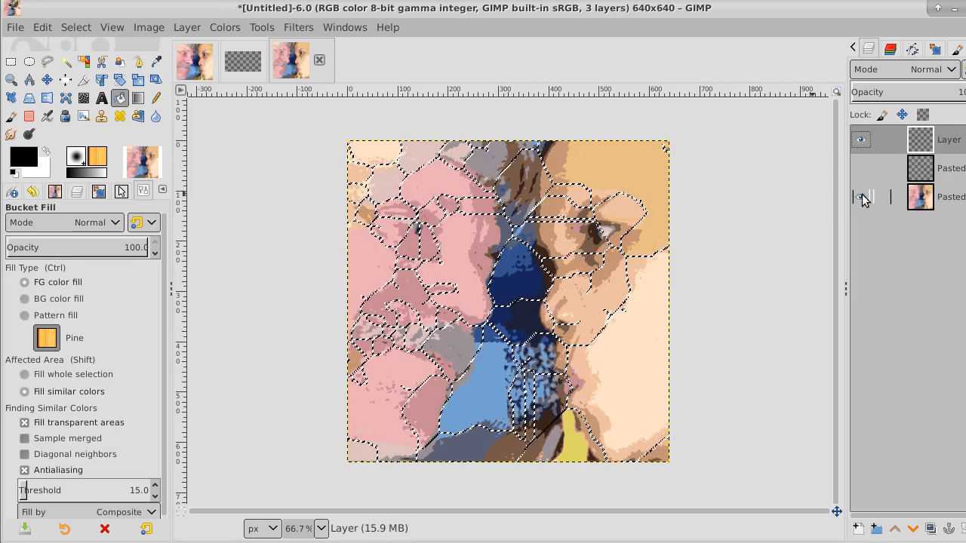
{"action": "left_click", "coordinate": [861, 198]}
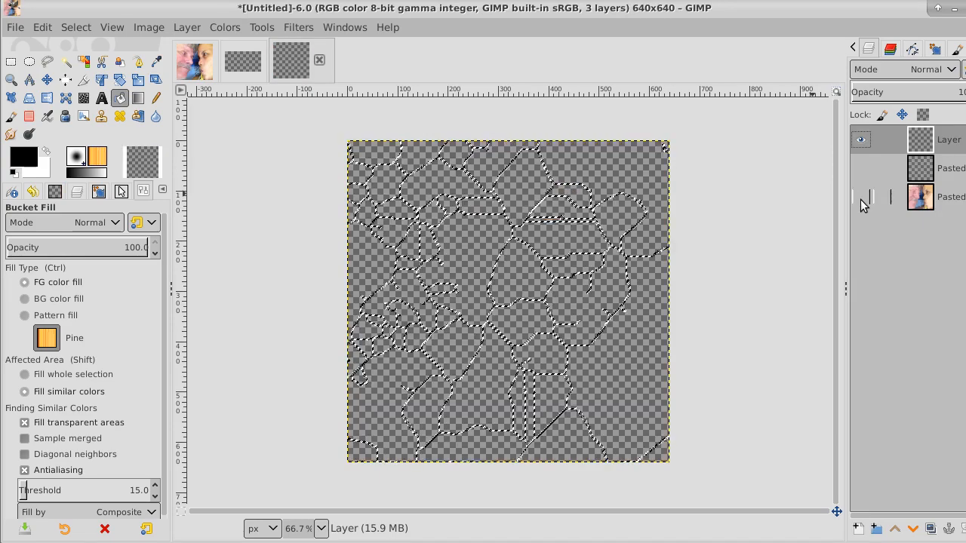
- Fill the selected edge lines with black on the new layer and clear the selection
{"action": "left_click", "coordinate": [627, 283]}
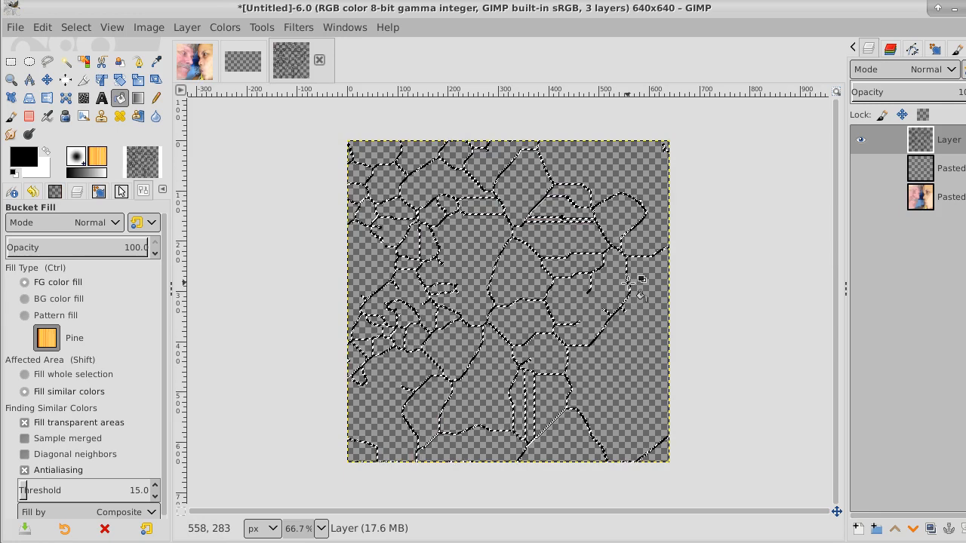
{"action": "left_click", "coordinate": [75, 27]}
{"action": "left_click", "coordinate": [80, 68]}
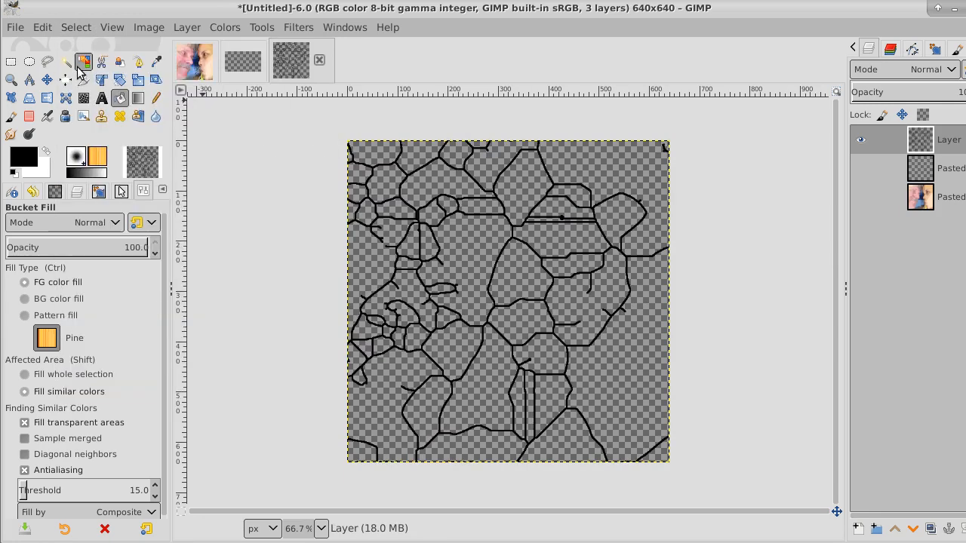
- Show the bottom color layer under the black lines, try a lower opacity on it and restore it to full opacity
{"action": "left_click", "coordinate": [859, 197]}
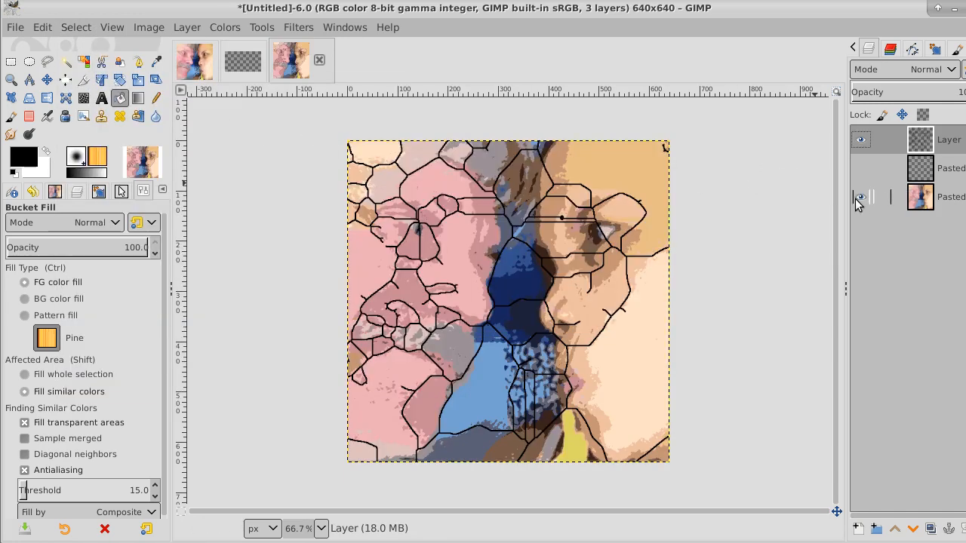
{"action": "left_click", "coordinate": [952, 197]}
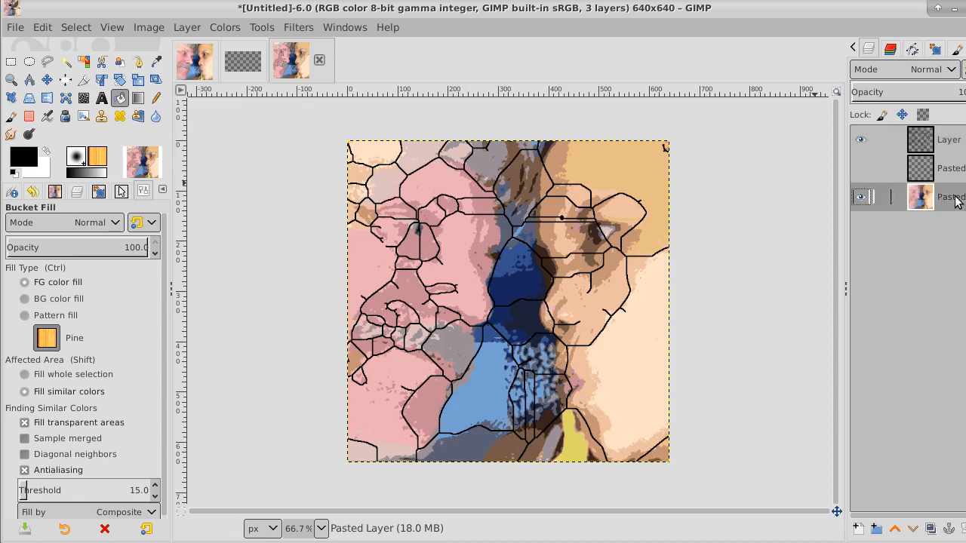
{"action": "left_click", "coordinate": [935, 94]}
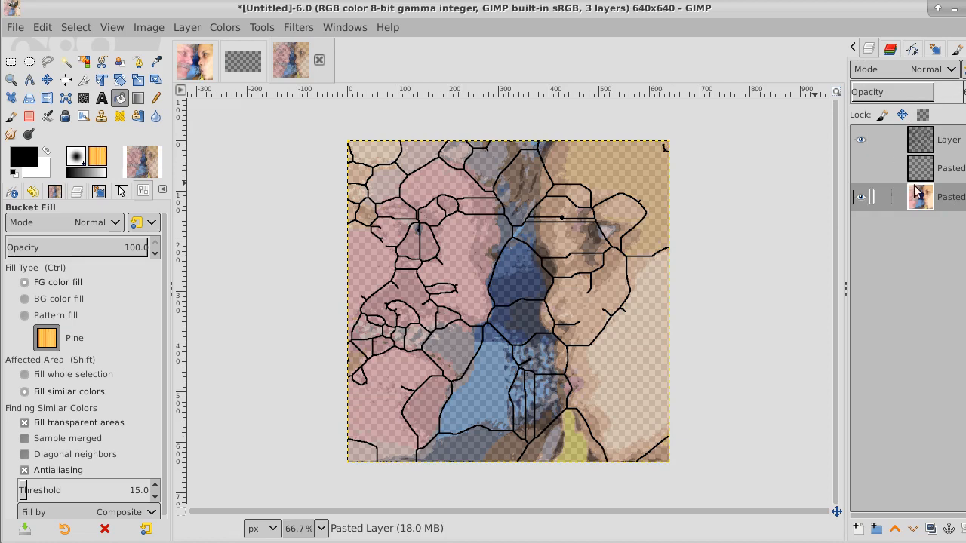
{"action": "left_click_drag", "start_coordinate": [925, 92], "coordinate": [963, 92]}
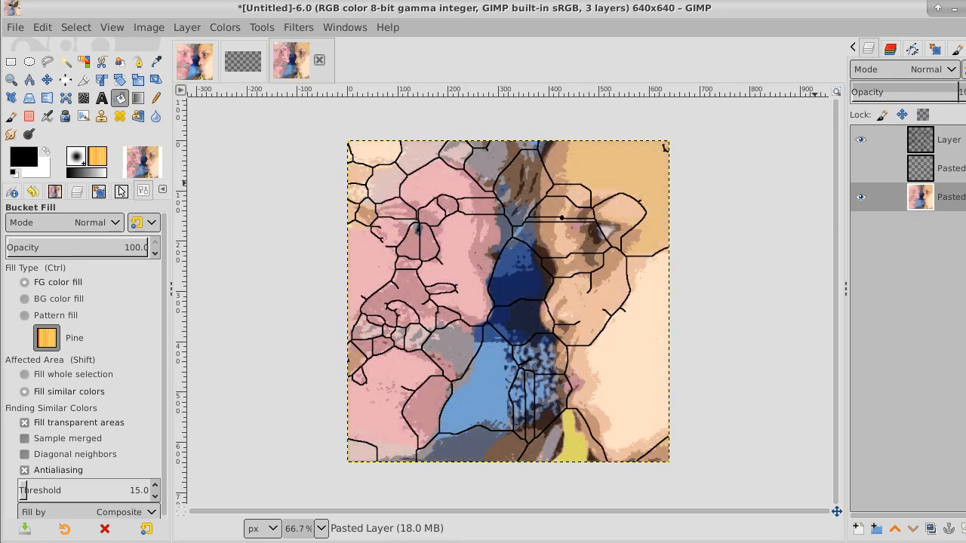
- Lower the opacity of the top layer holding the black lines so the outlines look fainter over the colors
{"action": "left_click", "coordinate": [958, 132]}
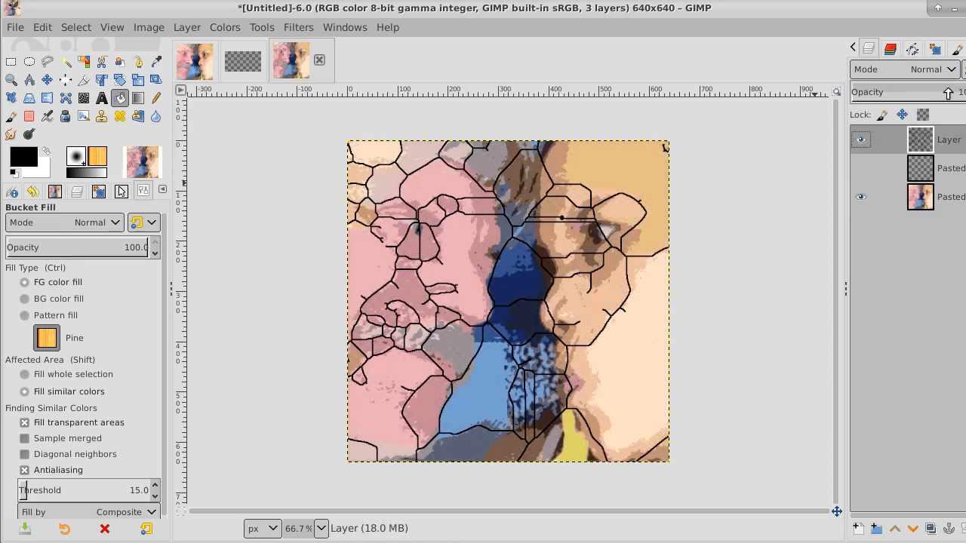
{"action": "left_click", "coordinate": [947, 91]}
{"action": "left_click_drag", "start_coordinate": [947, 91], "coordinate": [936, 95]}
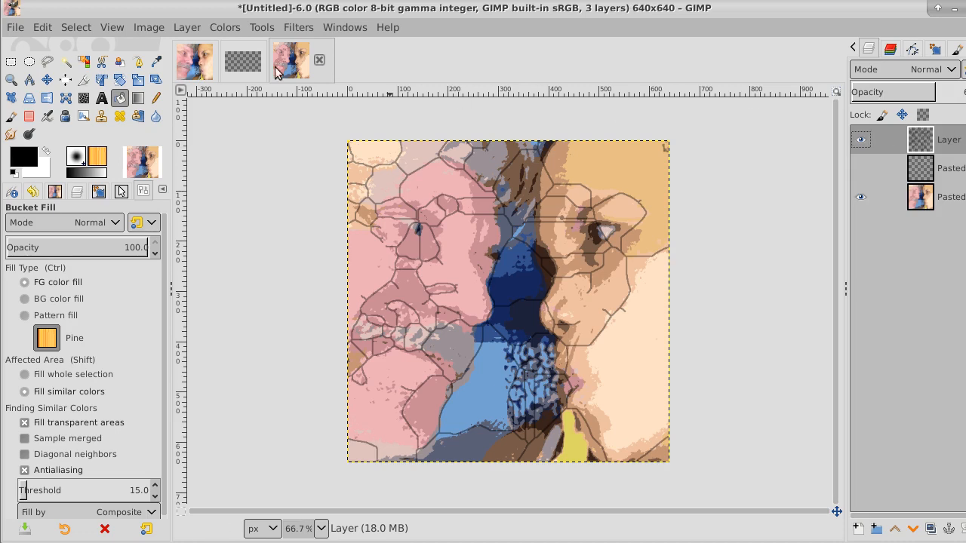
- Copy the black line layer and paste it in place into the Mra-and-I photo image
{"action": "left_click", "coordinate": [43, 28]}
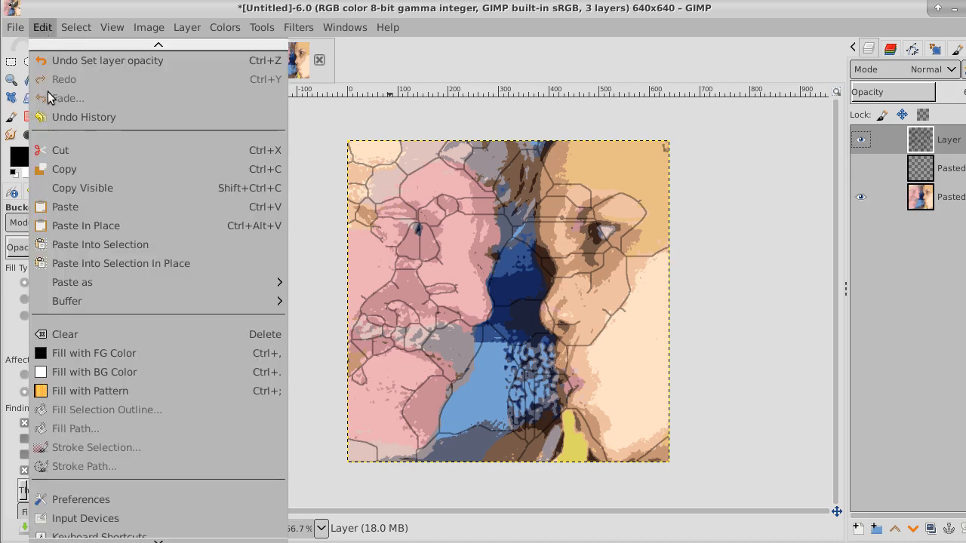
{"action": "left_click", "coordinate": [64, 169]}
{"action": "left_click", "coordinate": [193, 62]}
{"action": "key", "text": "ctrl+v"}
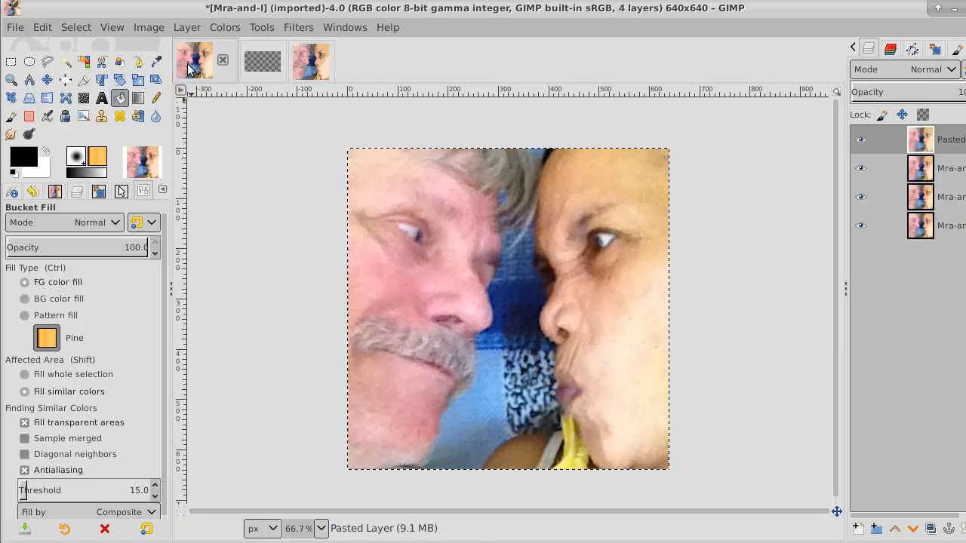
{"action": "left_click", "coordinate": [42, 27]}
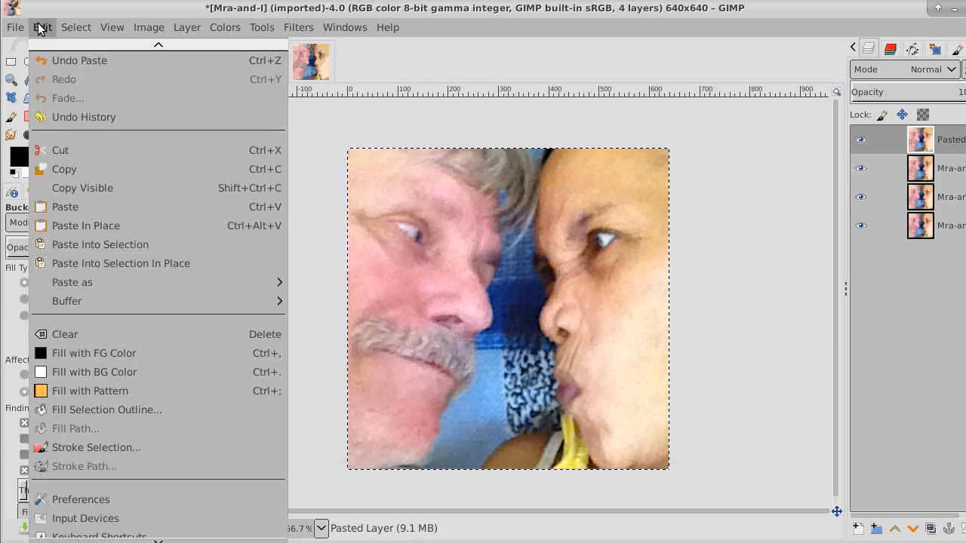
{"action": "left_click", "coordinate": [76, 226]}
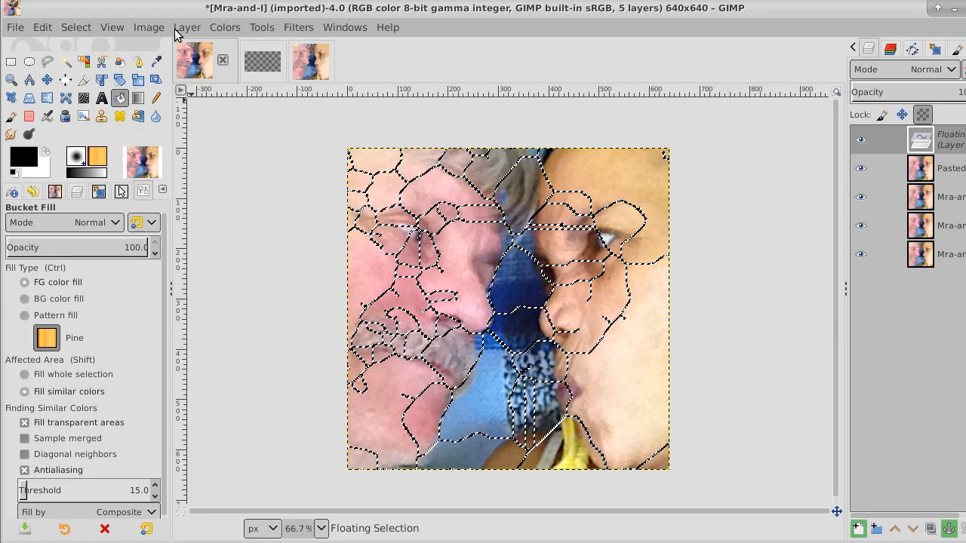
- Turn the floating selection into a new layer and reduce that line layer's opacity over the photo
{"action": "left_click", "coordinate": [77, 27]}
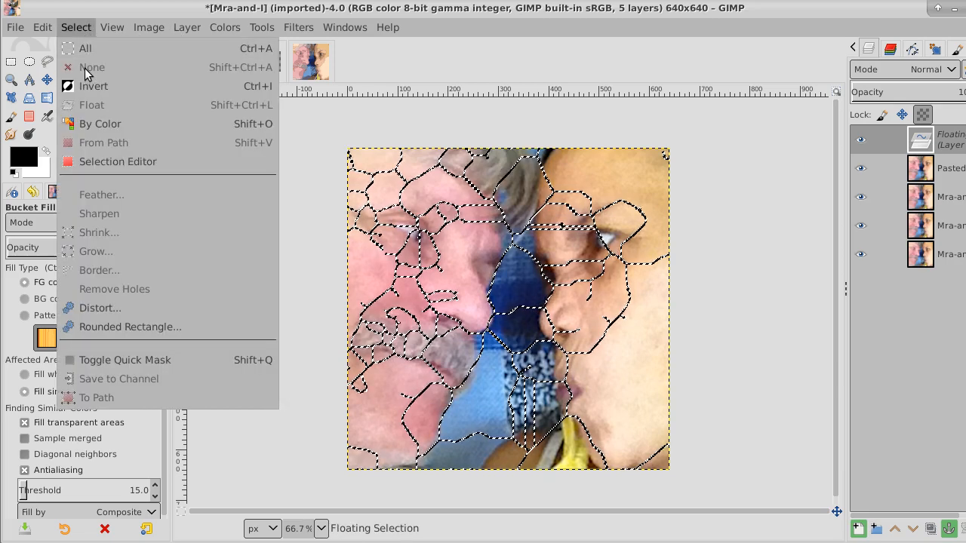
{"action": "left_click", "coordinate": [769, 139]}
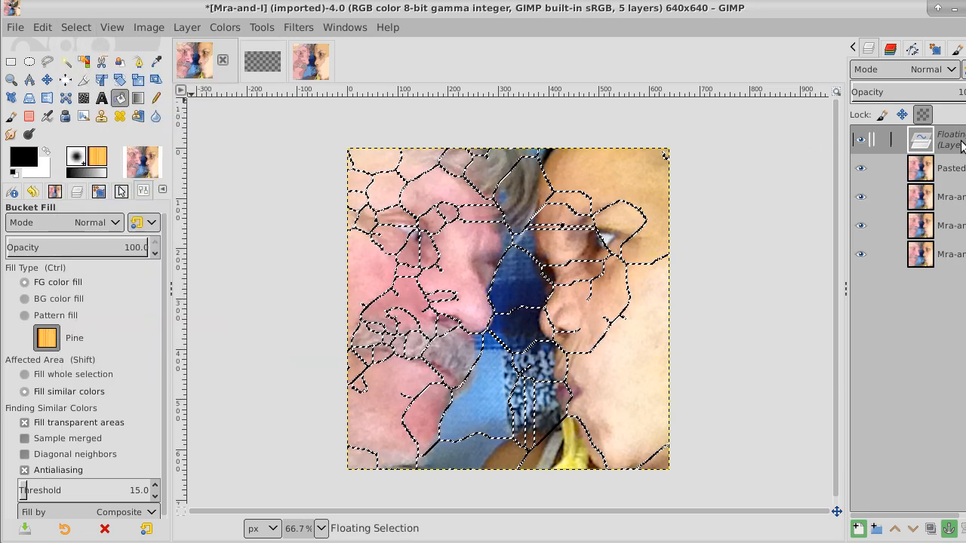
{"action": "right_click", "coordinate": [961, 143]}
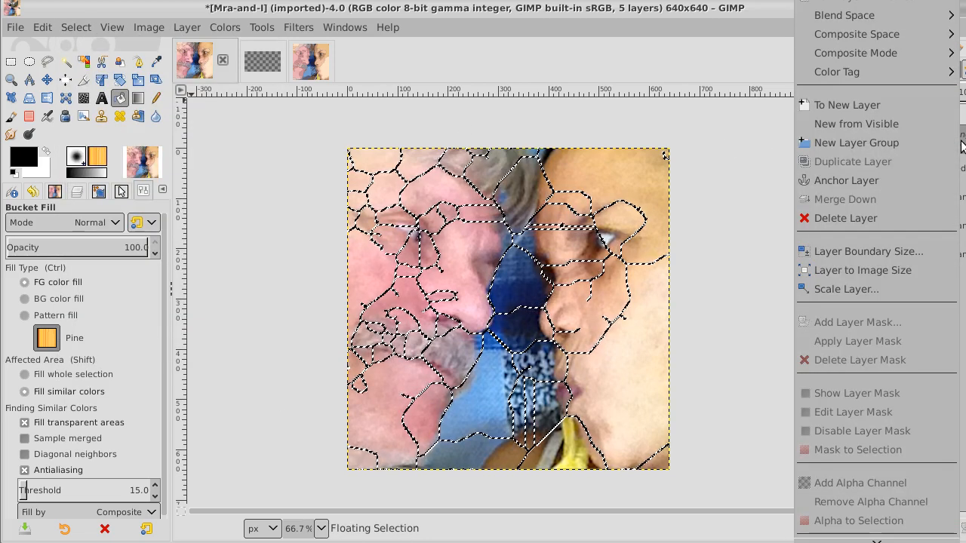
{"action": "left_click", "coordinate": [921, 109]}
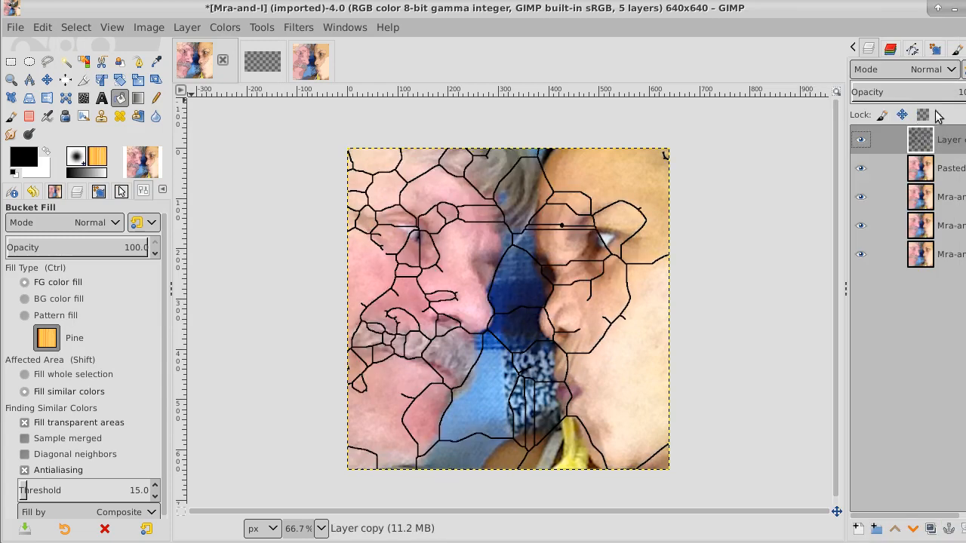
{"action": "left_click", "coordinate": [941, 92]}
{"action": "left_click_drag", "start_coordinate": [942, 92], "coordinate": [905, 93]}
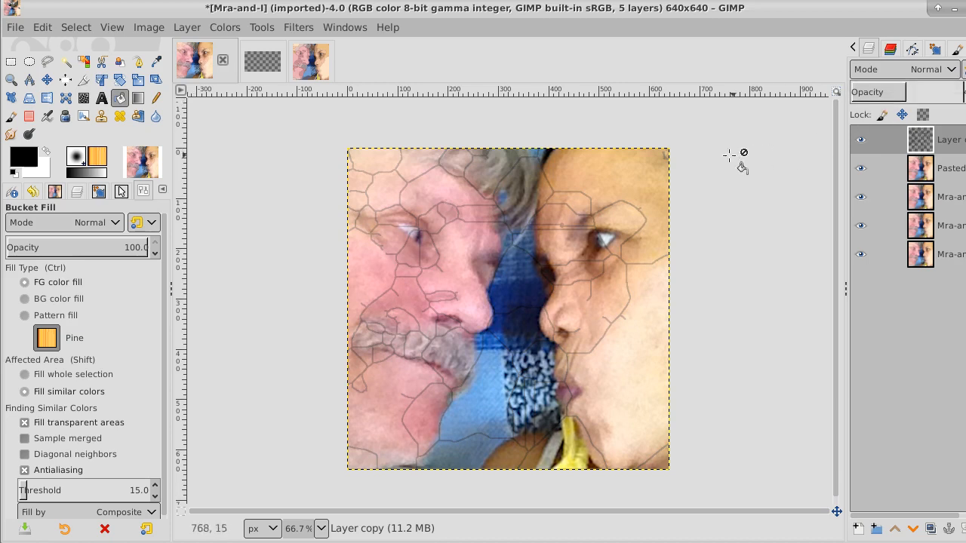
- Return to the reduced-color image, hide its black line layer and duplicate the bottom color layer
{"action": "left_click", "coordinate": [314, 57]}
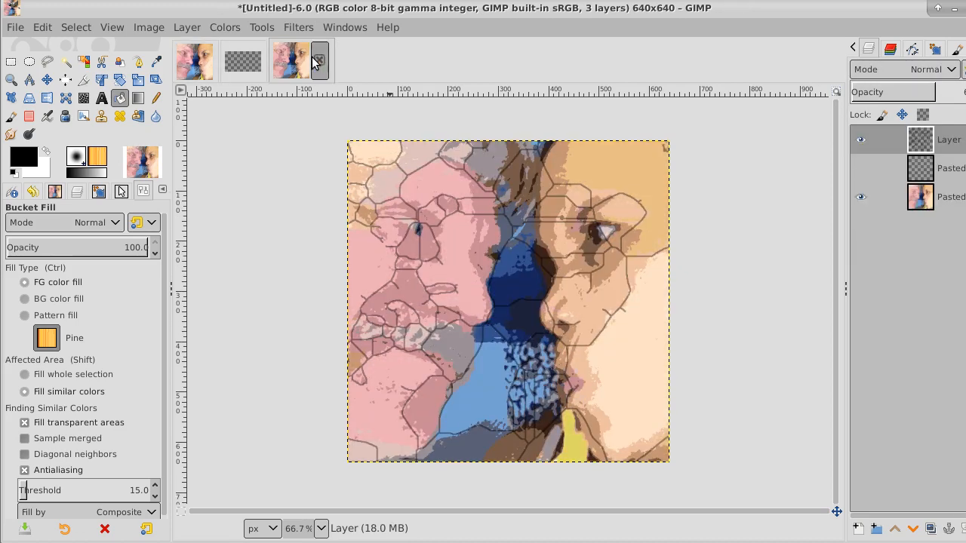
{"action": "left_click", "coordinate": [860, 140]}
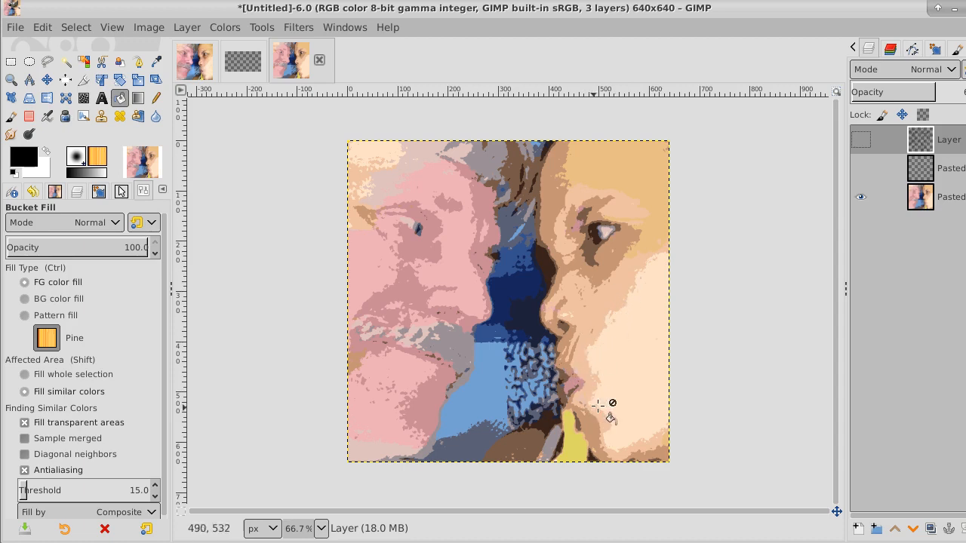
{"action": "left_click", "coordinate": [891, 197]}
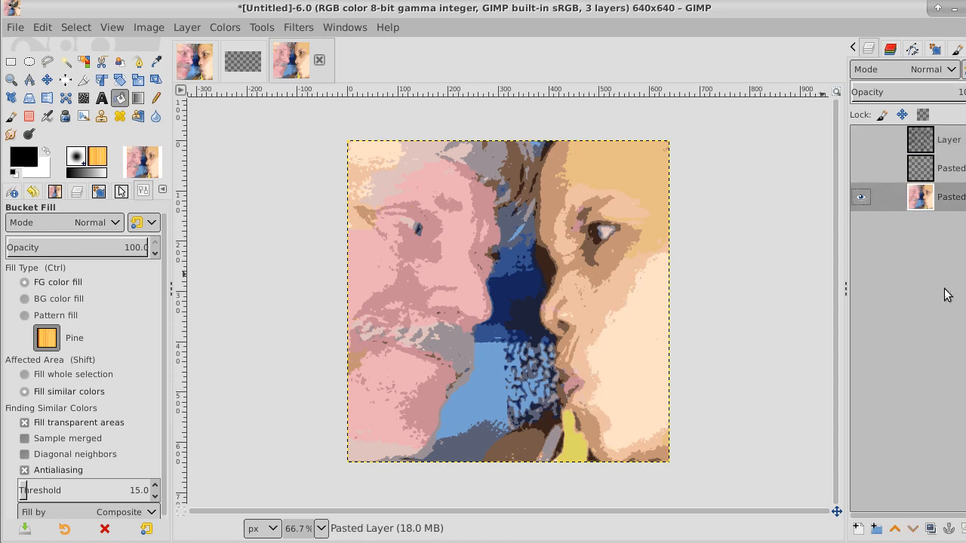
{"action": "left_click", "coordinate": [929, 529]}
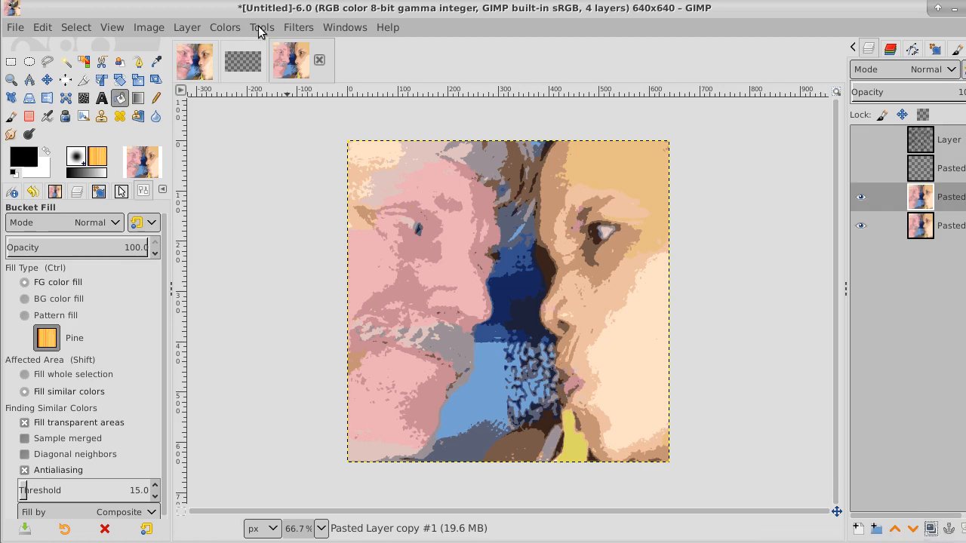
- Apply the G'MIC-Qt Super-Pixels filter to the duplicated color layer with size 49, keeping the average colors and black borders
{"action": "left_click", "coordinate": [299, 27]}
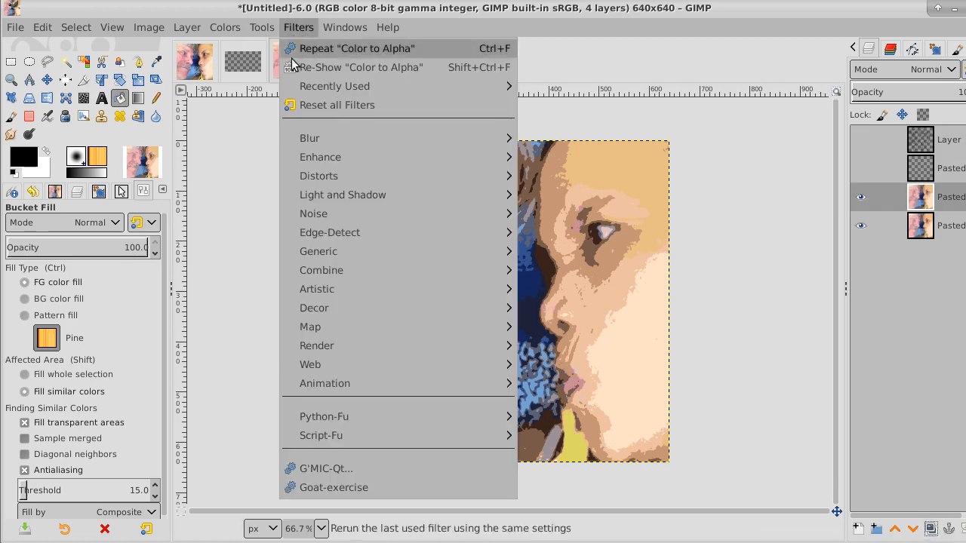
{"action": "left_click", "coordinate": [299, 469]}
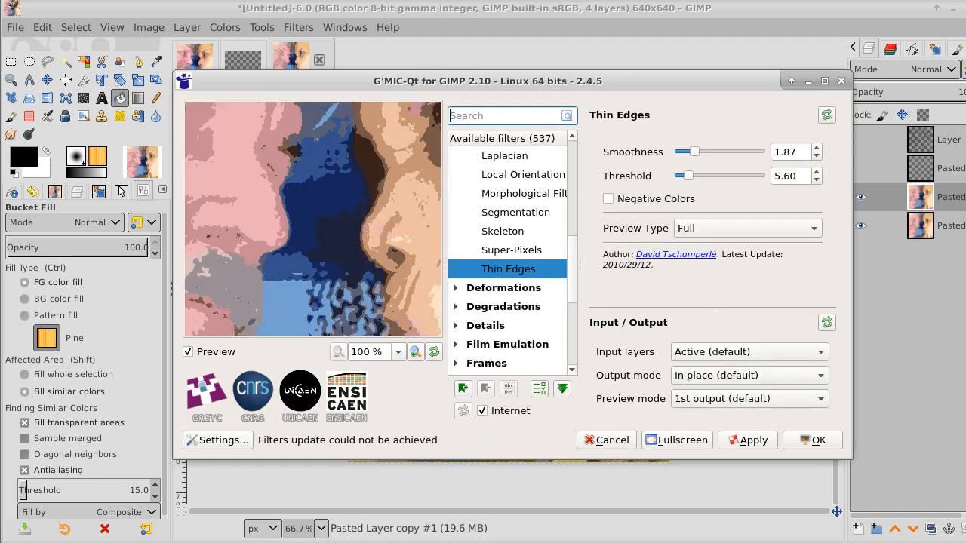
{"action": "left_click", "coordinate": [503, 252]}
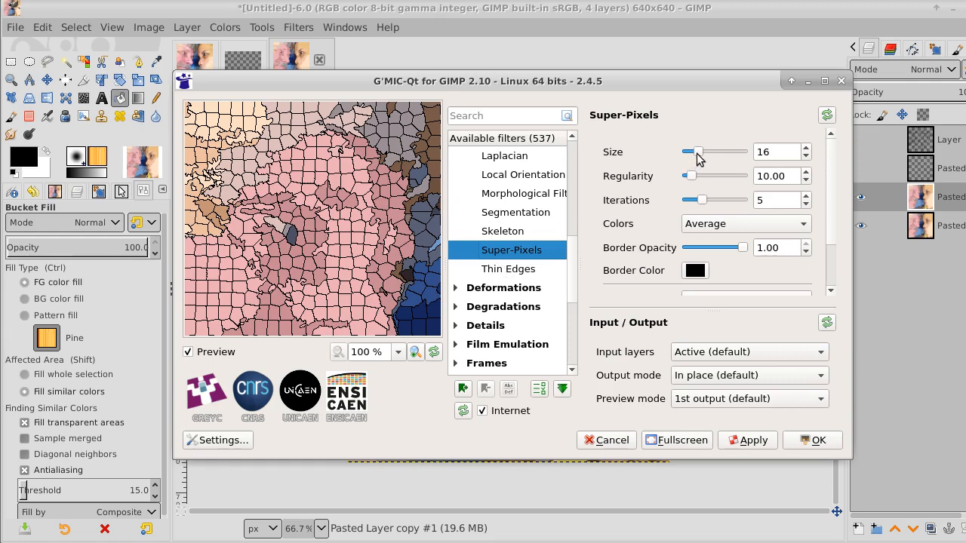
{"action": "left_click_drag", "start_coordinate": [697, 154], "coordinate": [702, 155]}
{"action": "left_click_drag", "start_coordinate": [702, 155], "coordinate": [707, 156]}
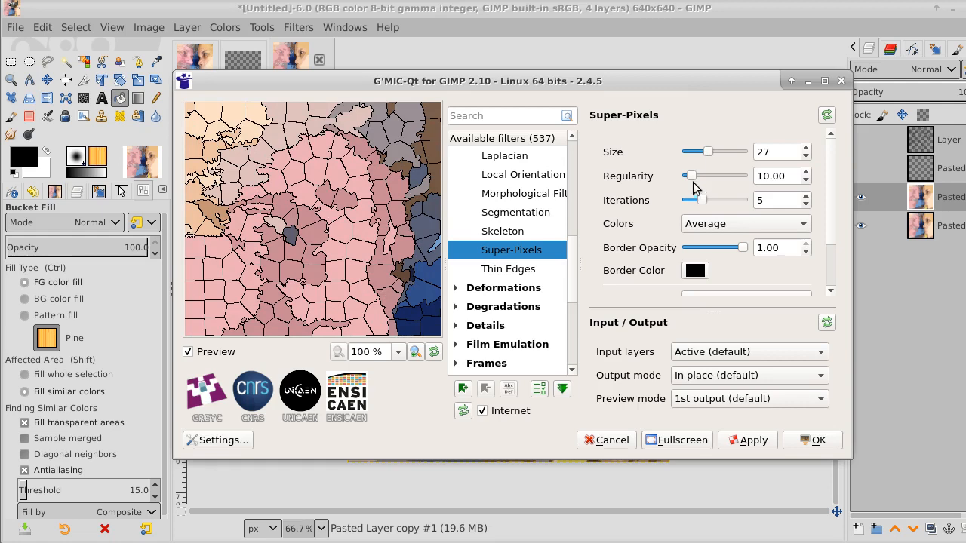
{"action": "left_click_drag", "start_coordinate": [708, 155], "coordinate": [716, 154]}
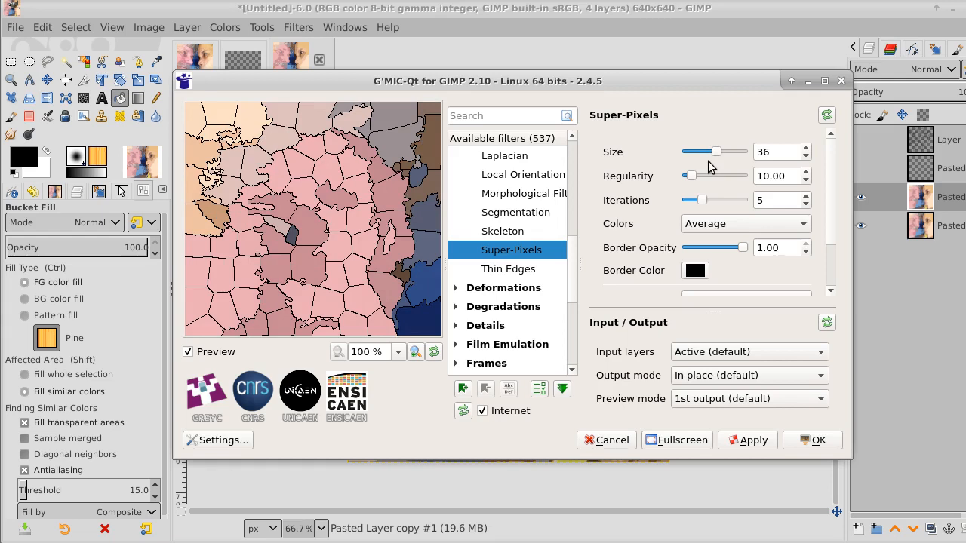
{"action": "left_click_drag", "start_coordinate": [716, 155], "coordinate": [722, 158]}
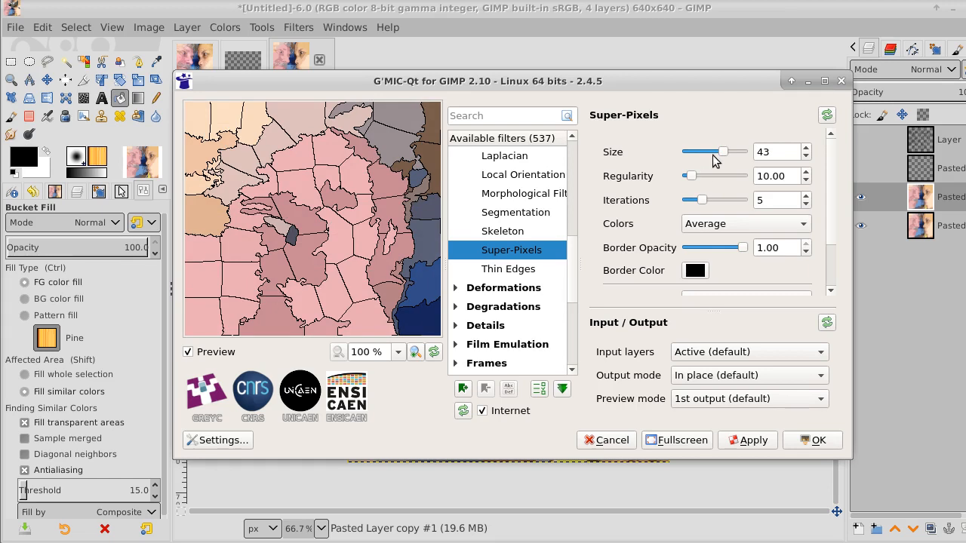
{"action": "left_click_drag", "start_coordinate": [723, 151], "coordinate": [726, 152]}
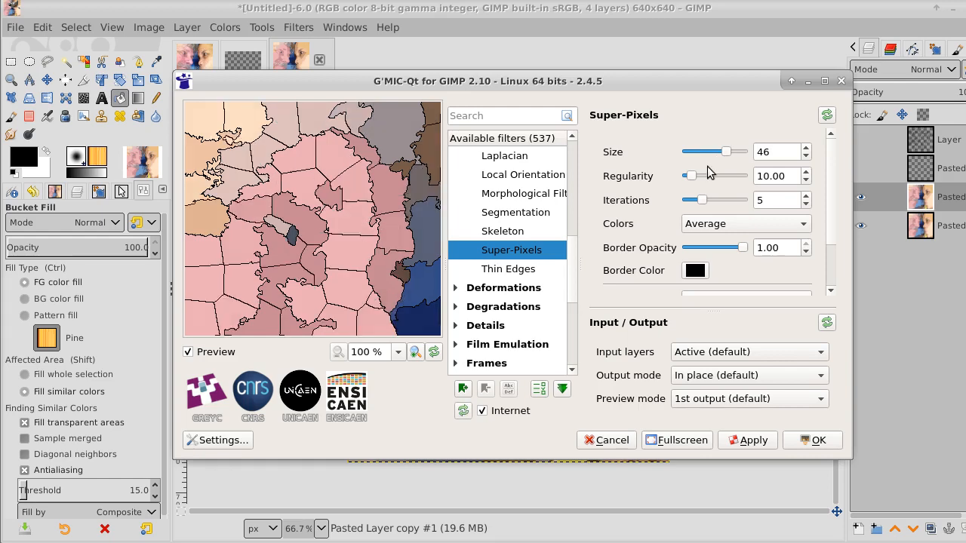
{"action": "left_click_drag", "start_coordinate": [725, 152], "coordinate": [728, 152]}
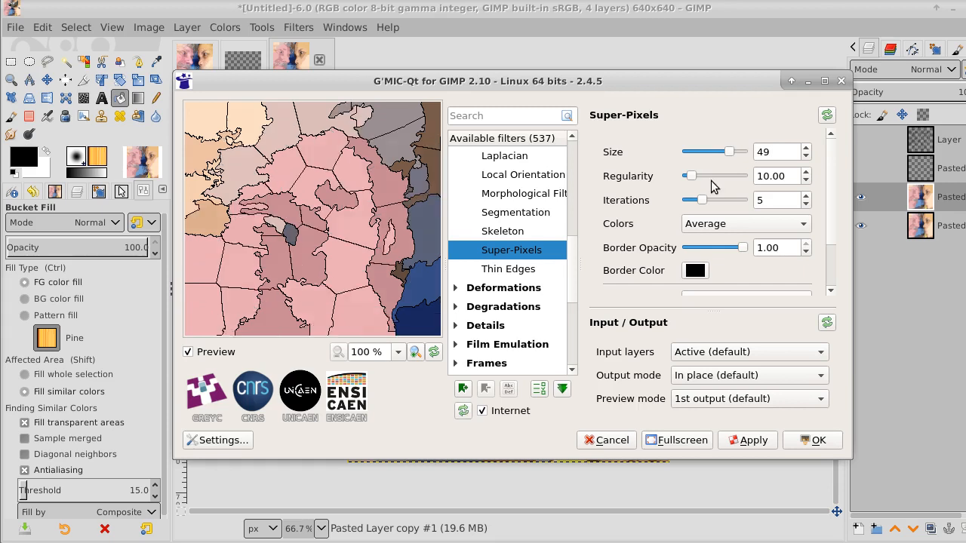
{"action": "left_click", "coordinate": [807, 441]}
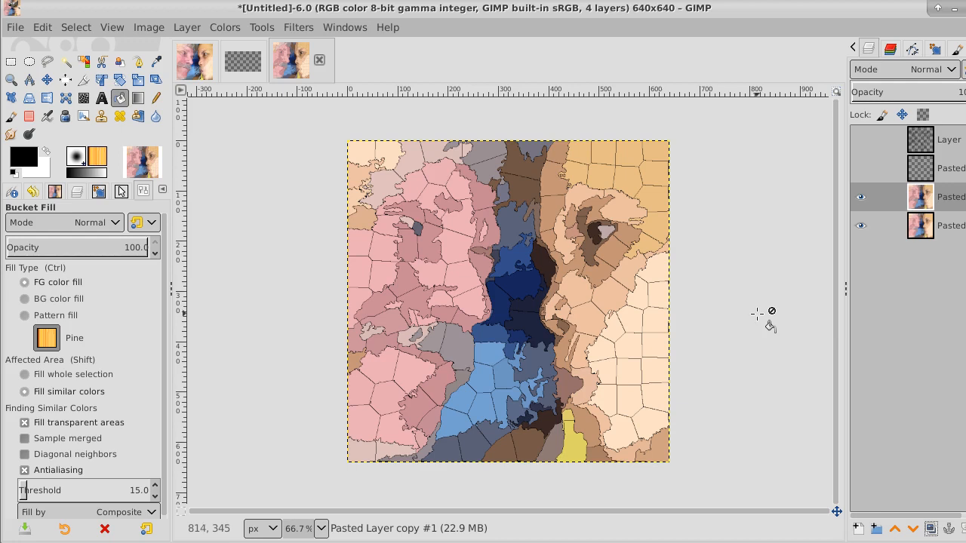
- Duplicate the bottom color layer once more and make the super-pixels layer active again
{"action": "left_click", "coordinate": [955, 233]}
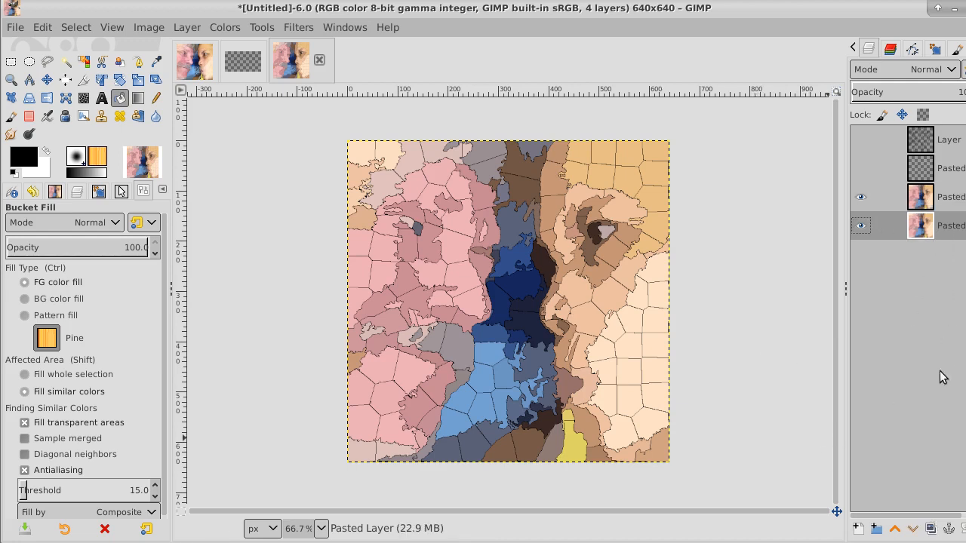
{"action": "left_click", "coordinate": [931, 528]}
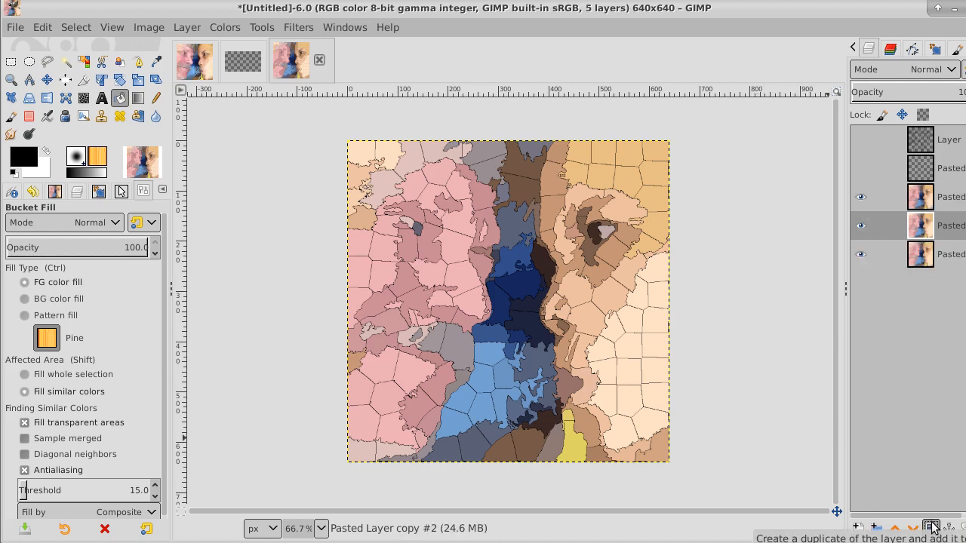
{"action": "left_click", "coordinate": [950, 206]}
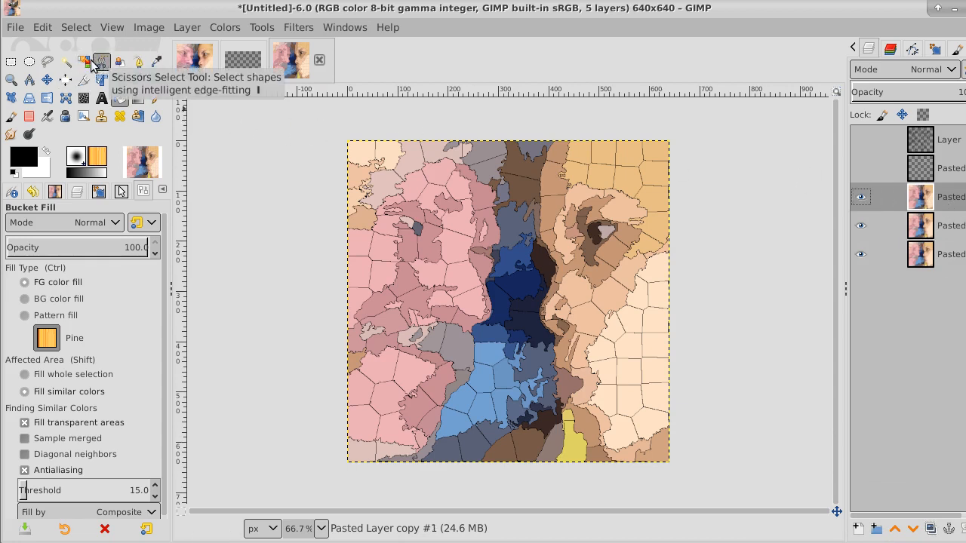
- Select the large light pink cell beside the man's nose bridge on the super-pixels layer with Fuzzy Select
{"action": "left_click", "coordinate": [10, 81]}
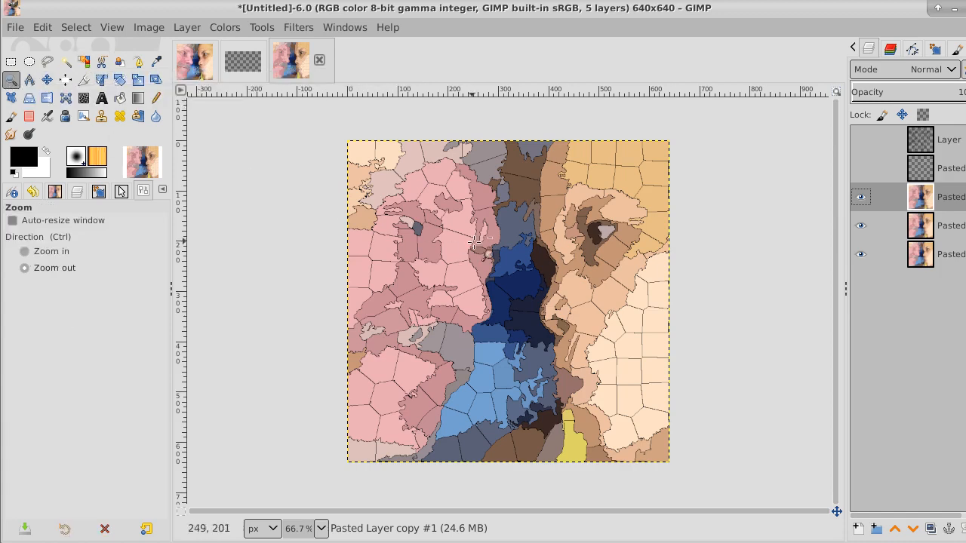
{"action": "left_click", "coordinate": [485, 248], "text": "ctrl"}
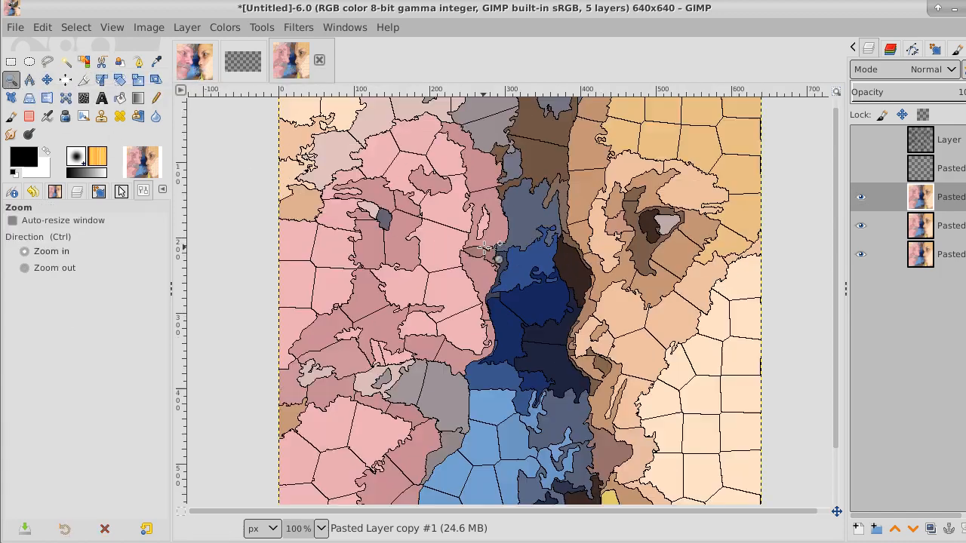
{"action": "left_click", "coordinate": [485, 248], "text": "ctrl"}
{"action": "left_click", "coordinate": [485, 247], "text": "ctrl"}
{"action": "left_click", "coordinate": [485, 247], "text": "ctrl"}
{"action": "left_click", "coordinate": [485, 248]}
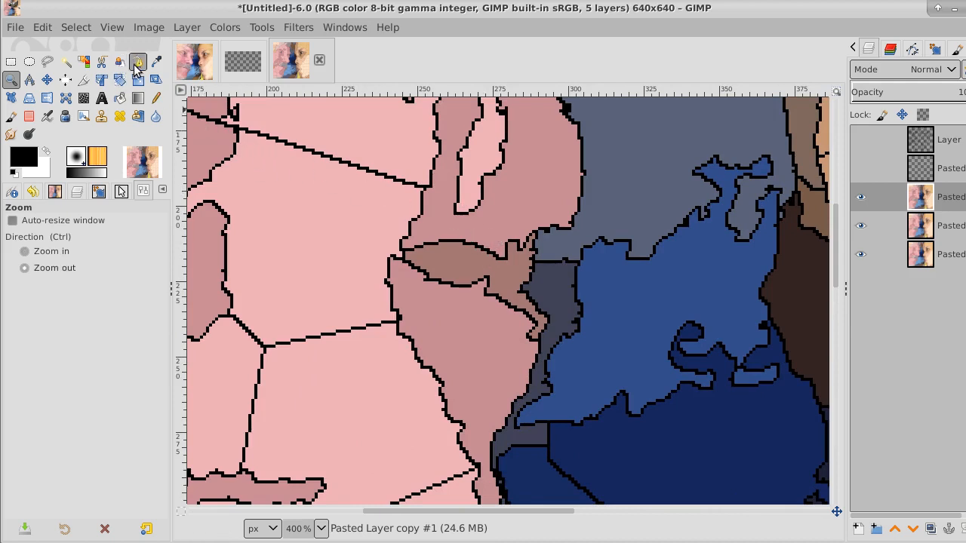
{"action": "left_click", "coordinate": [64, 62]}
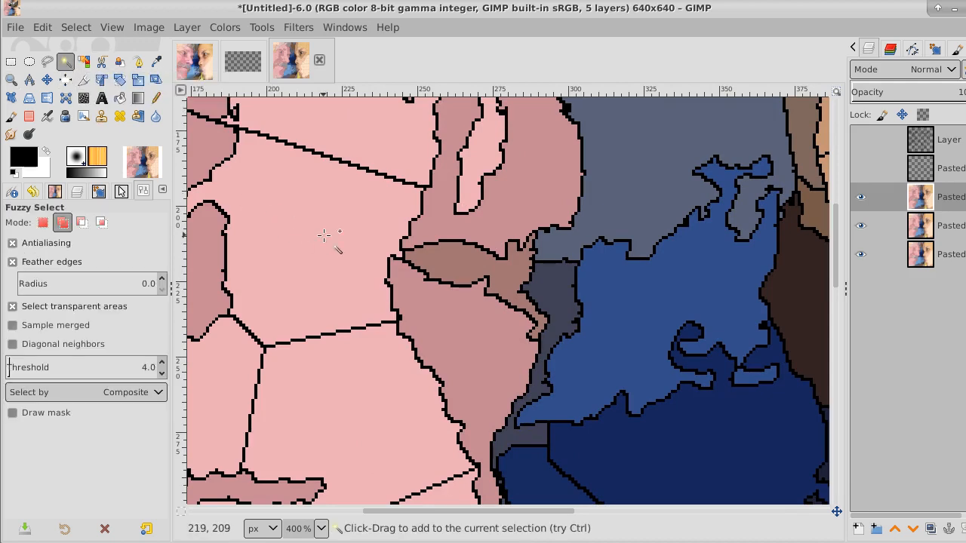
{"action": "left_click", "coordinate": [275, 234]}
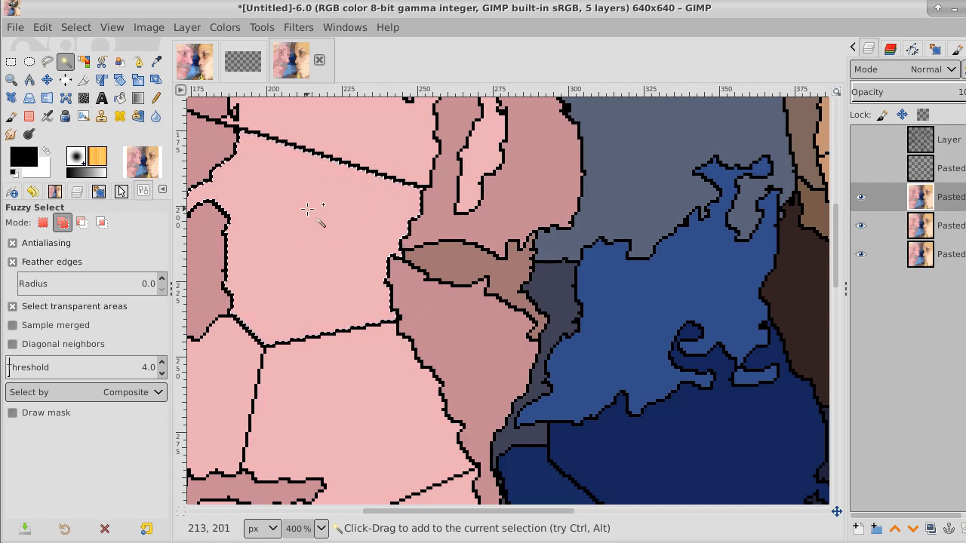
- Set Fuzzy Select to replace the current selection, and select the light pink cell below, then the adjacent darker rose cell
{"action": "left_click", "coordinate": [43, 224]}
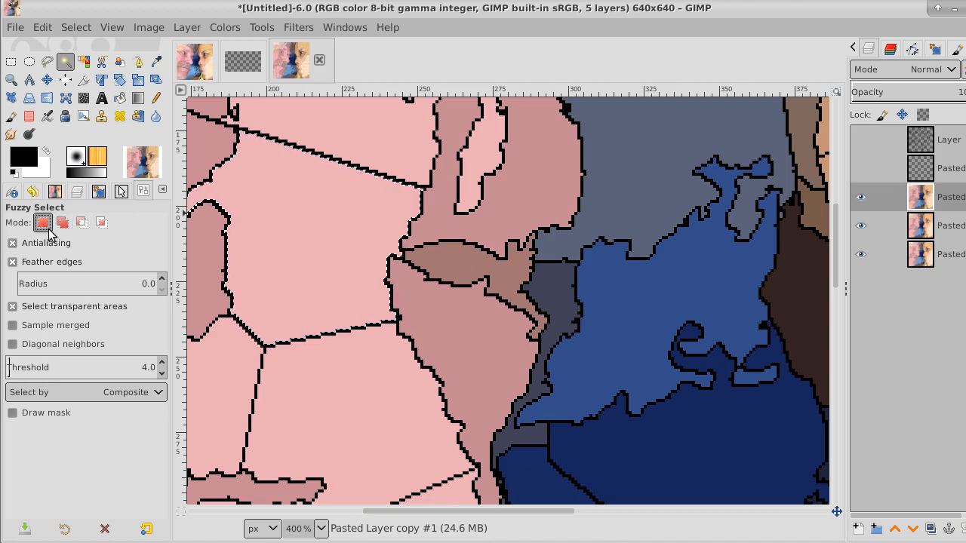
{"action": "left_click", "coordinate": [367, 411]}
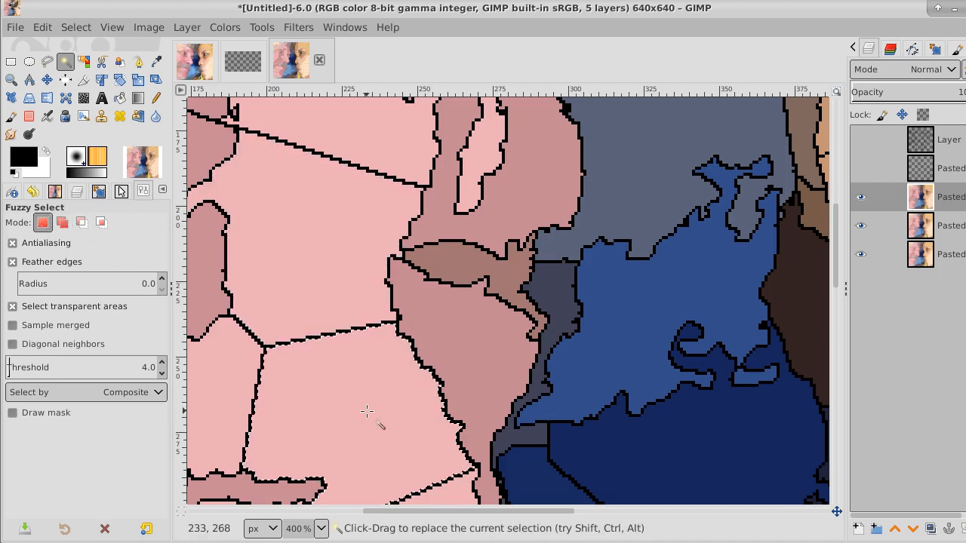
{"action": "left_click", "coordinate": [438, 318]}
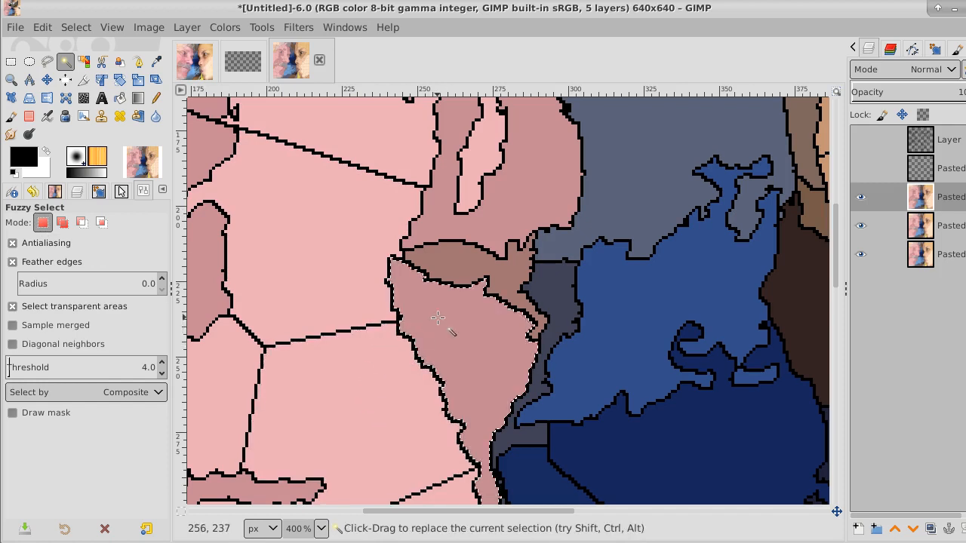
- Select the rose cell directly above the brown patch on the man's nose bridge with Fuzzy Select
{"action": "left_click", "coordinate": [486, 198]}
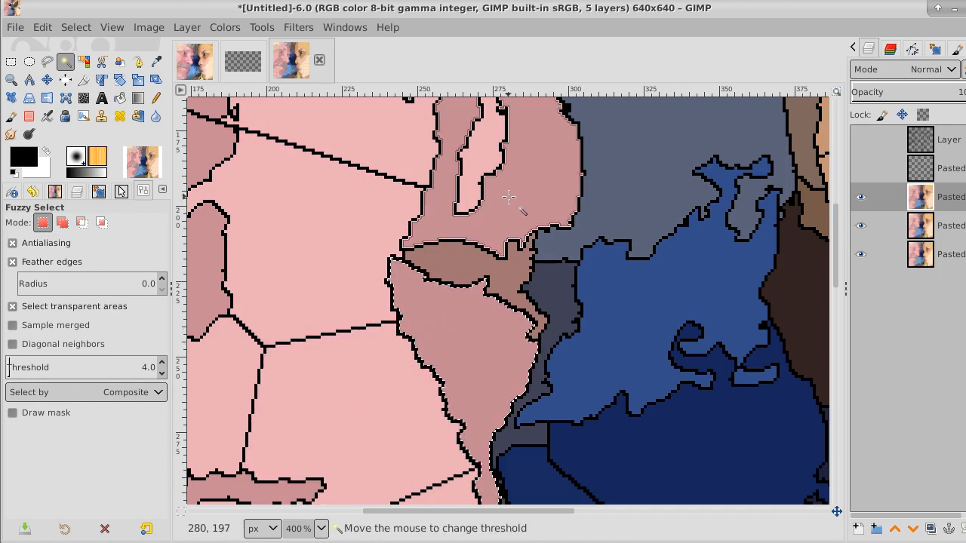
{"action": "left_click", "coordinate": [12, 79]}
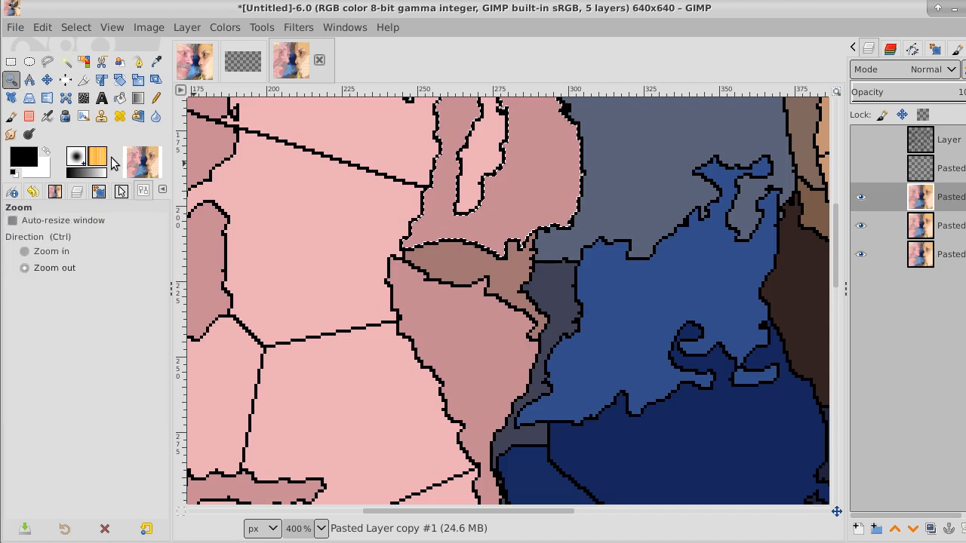
{"action": "left_click", "coordinate": [286, 222], "text": "ctrl"}
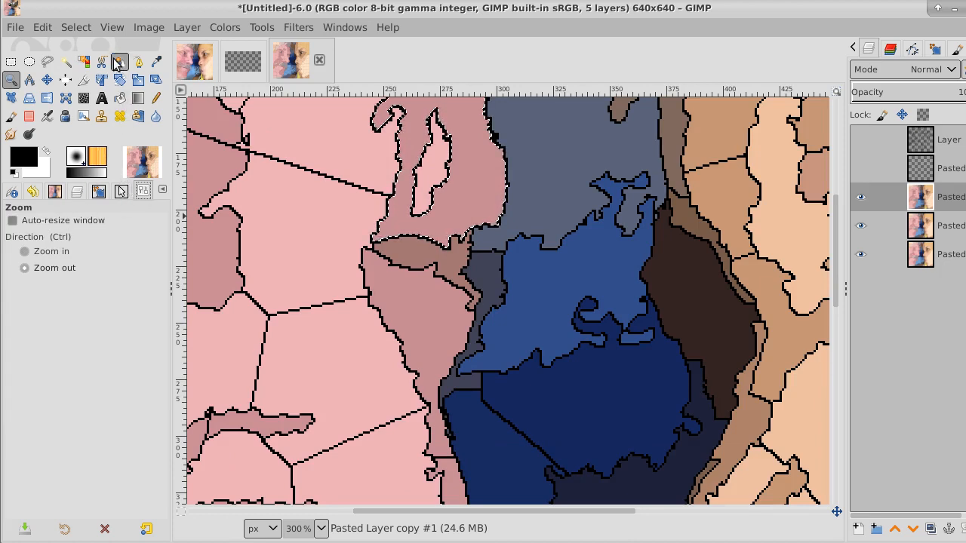
- Using Select by Color in replace mode, select the light pink areas and then the rose areas, and clear the selection
{"action": "left_click", "coordinate": [84, 63]}
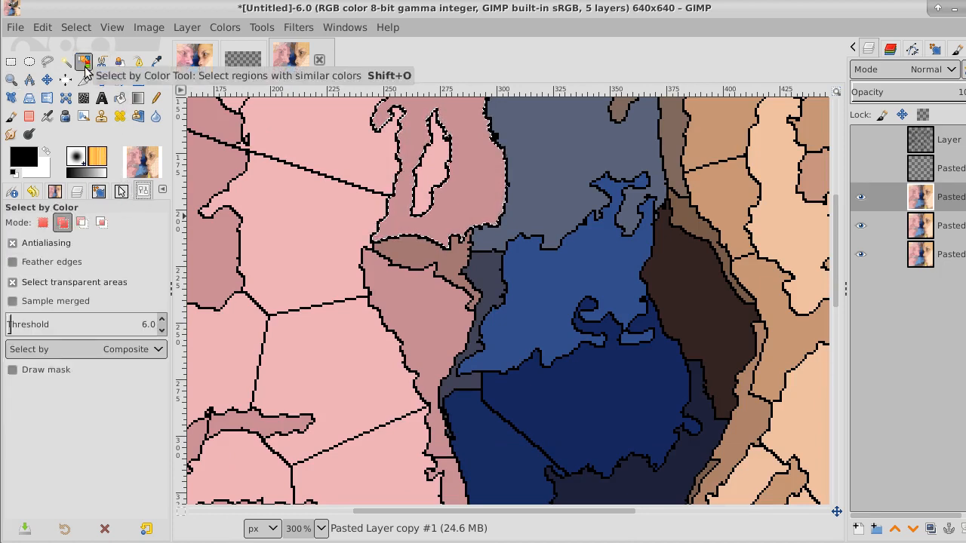
{"action": "left_click", "coordinate": [43, 222]}
{"action": "left_click", "coordinate": [266, 263]}
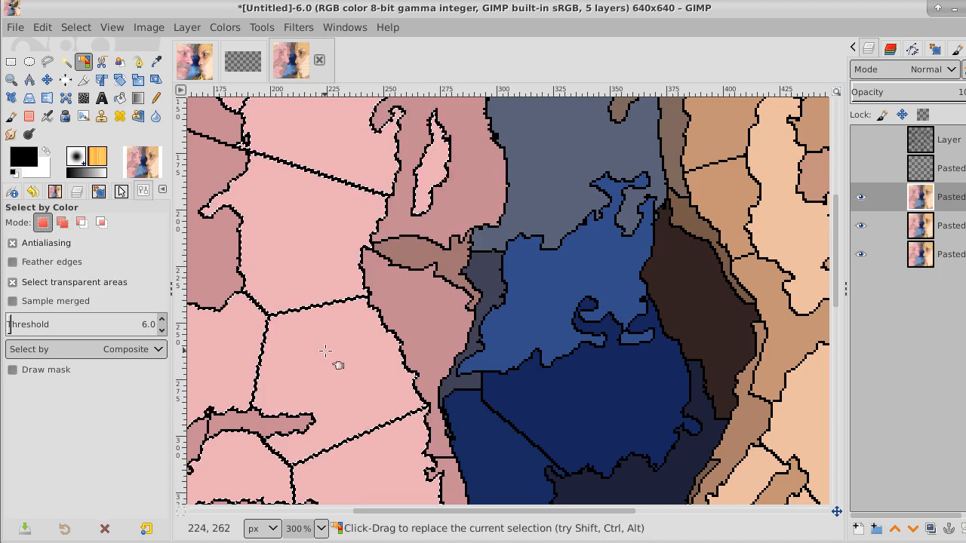
{"action": "left_click", "coordinate": [421, 310]}
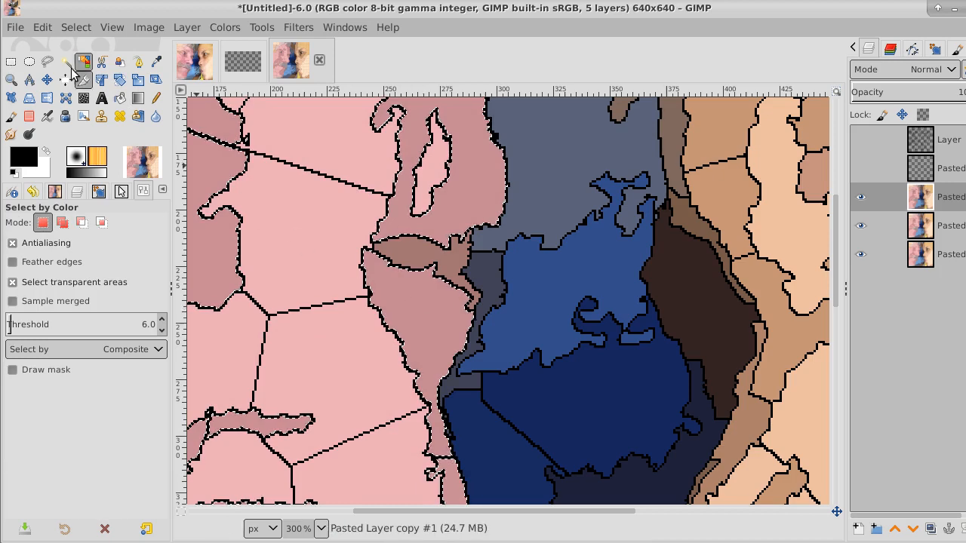
{"action": "left_click", "coordinate": [75, 27]}
{"action": "left_click", "coordinate": [85, 70]}
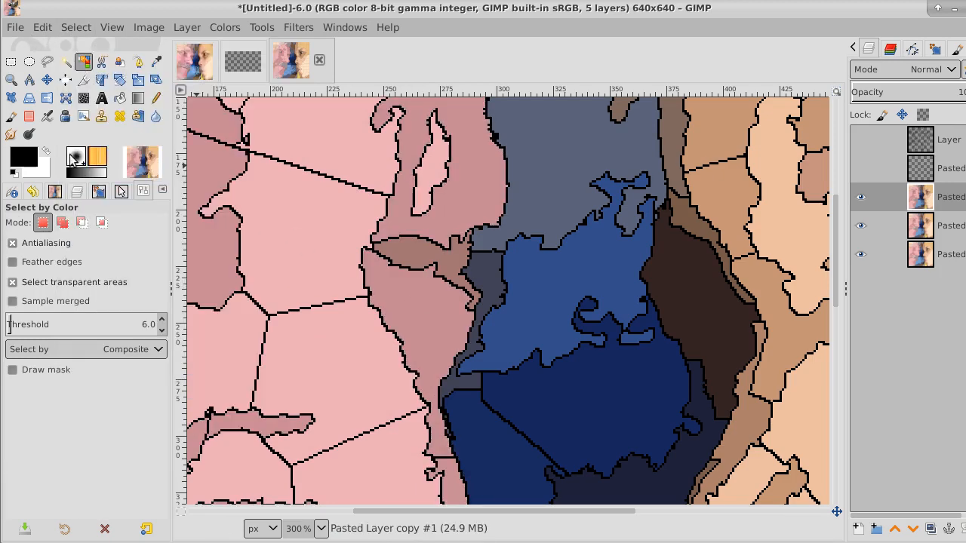
- Select all light pink cells of the super-pixels layer by color
{"action": "left_click", "coordinate": [298, 221]}
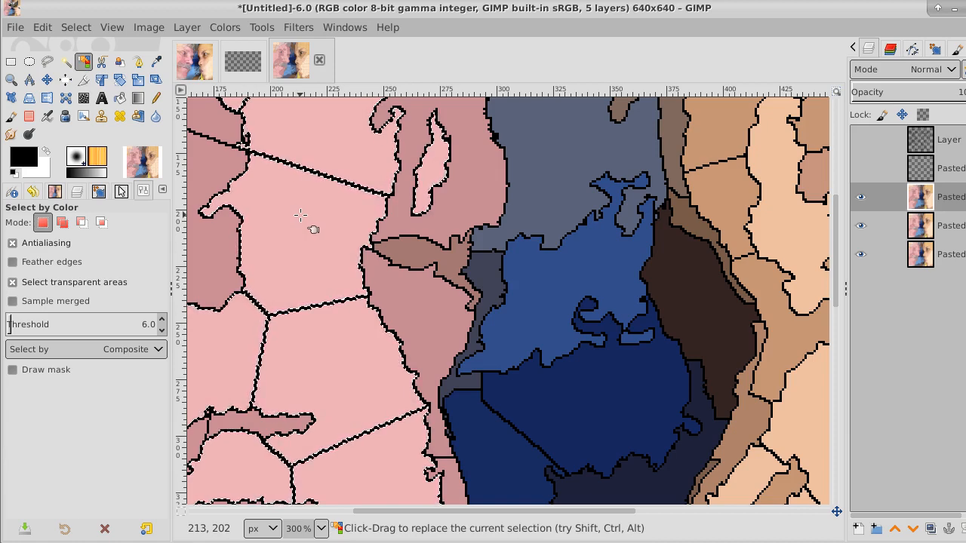
{"action": "left_click", "coordinate": [12, 80]}
{"action": "left_click", "coordinate": [332, 243], "text": "ctrl"}
{"action": "left_click", "coordinate": [332, 242], "text": "ctrl"}
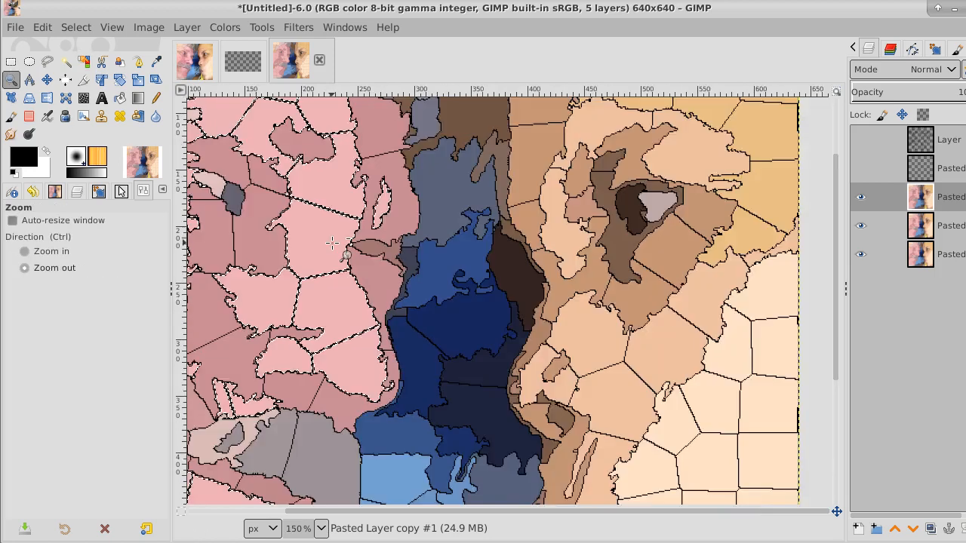
{"action": "left_click", "coordinate": [332, 242], "text": "ctrl"}
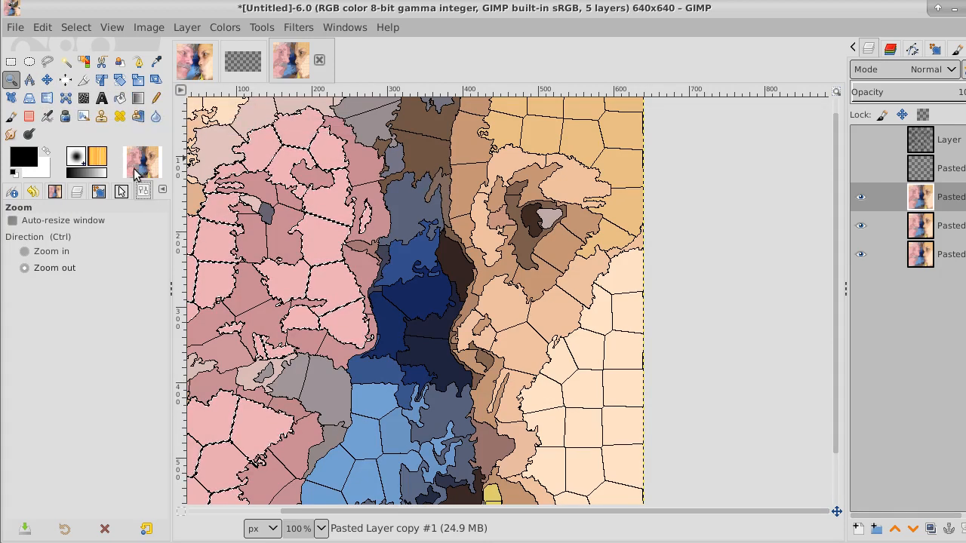
- Select the pale cream cells on the woman's cheek by color, then replace them with the golden-yellow cells beside her eye
{"action": "left_click", "coordinate": [84, 62]}
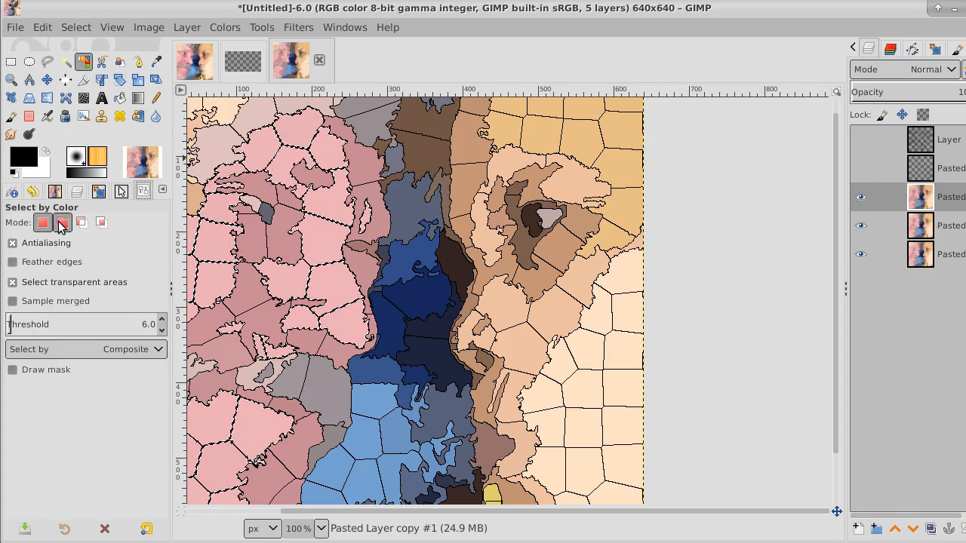
{"action": "left_click", "coordinate": [628, 279]}
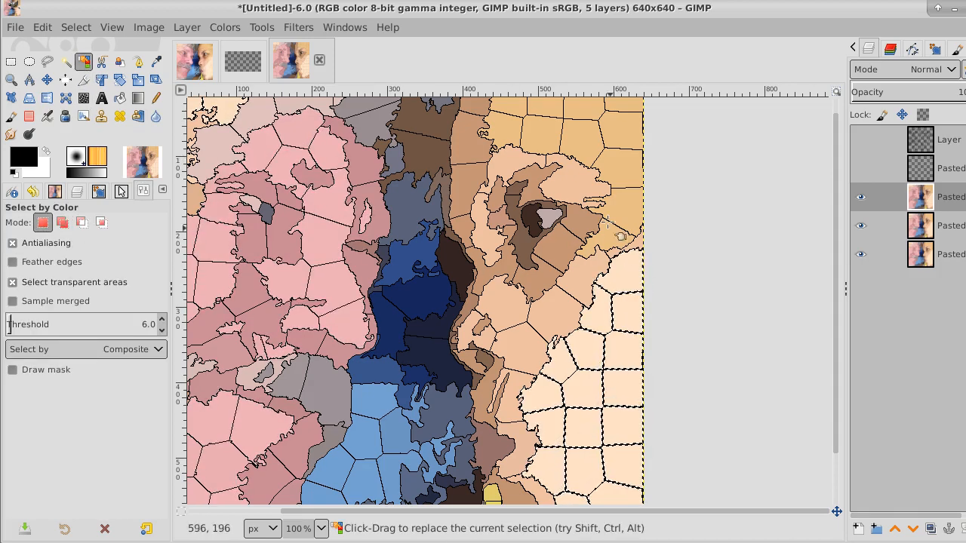
{"action": "left_click", "coordinate": [576, 133]}
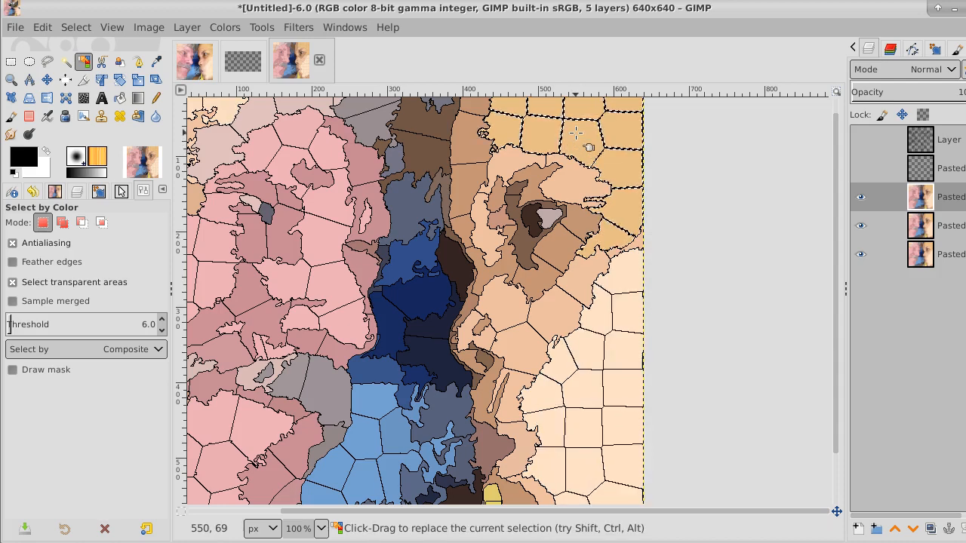
- Add the light pink cells and the light blue cells to the golden-yellow color selection
{"action": "left_click", "coordinate": [64, 224]}
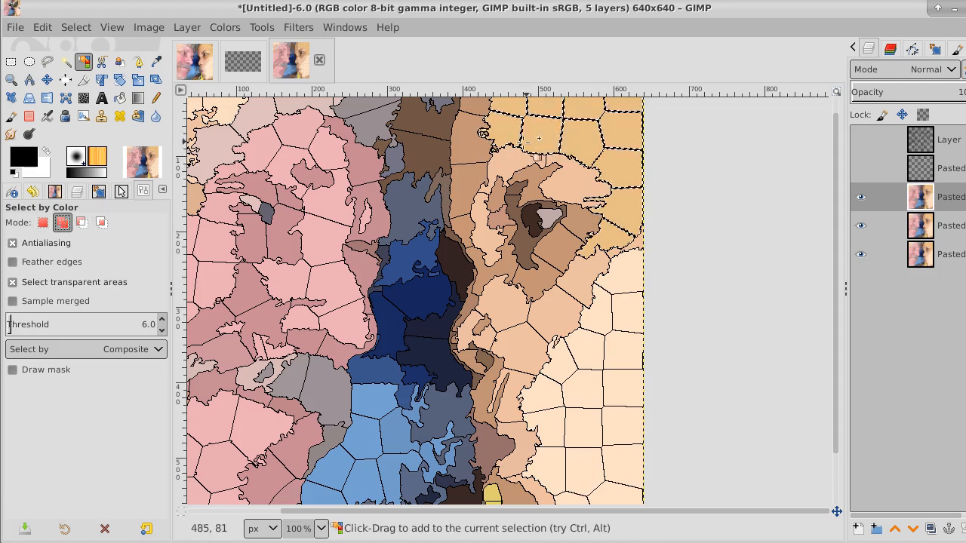
{"action": "left_click", "coordinate": [318, 234]}
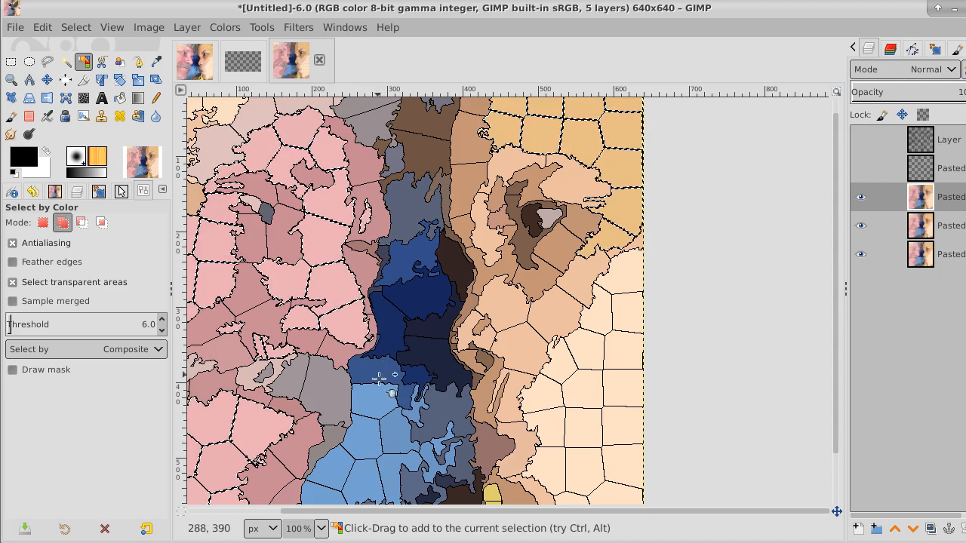
{"action": "left_click", "coordinate": [371, 409]}
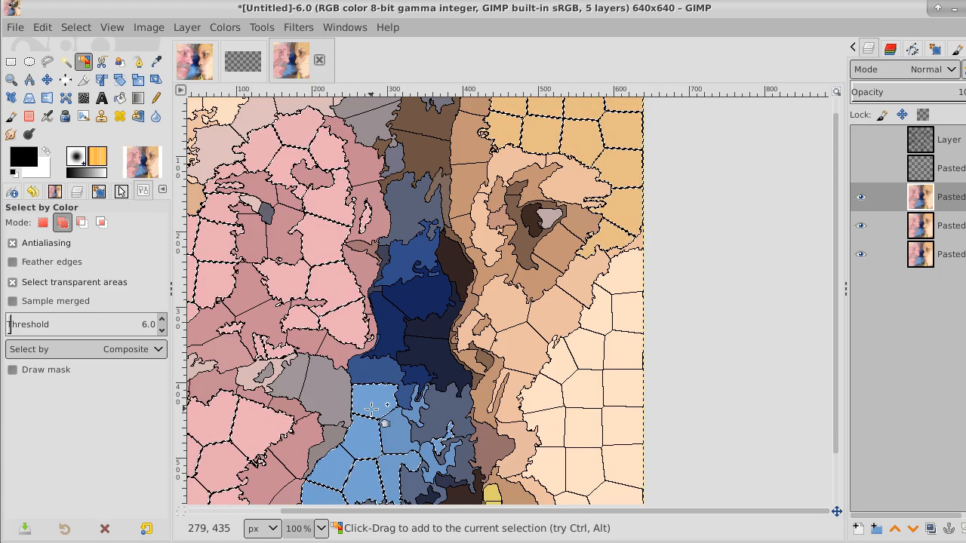
- Subtract the light pink cells from the color selection, then clear the whole selection
{"action": "left_click", "coordinate": [82, 223]}
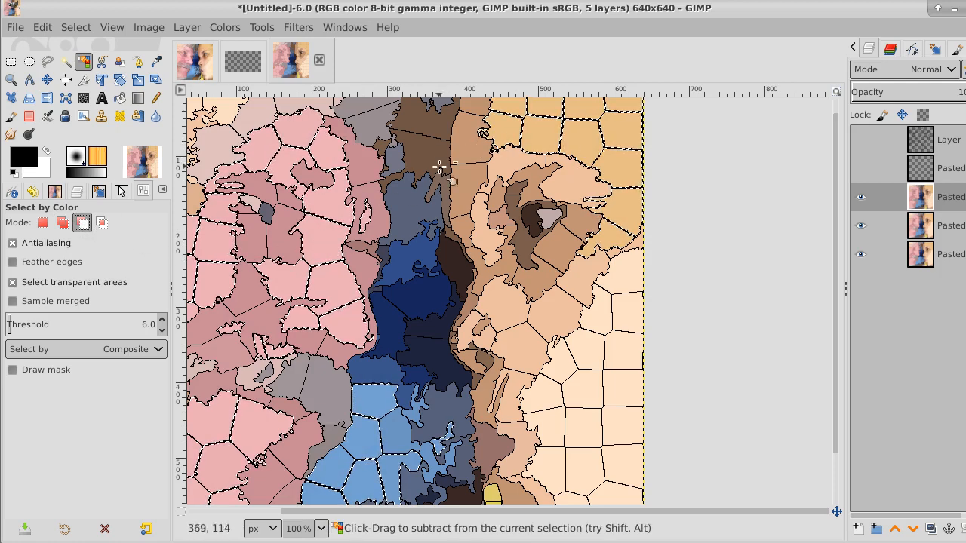
{"action": "left_click", "coordinate": [310, 237]}
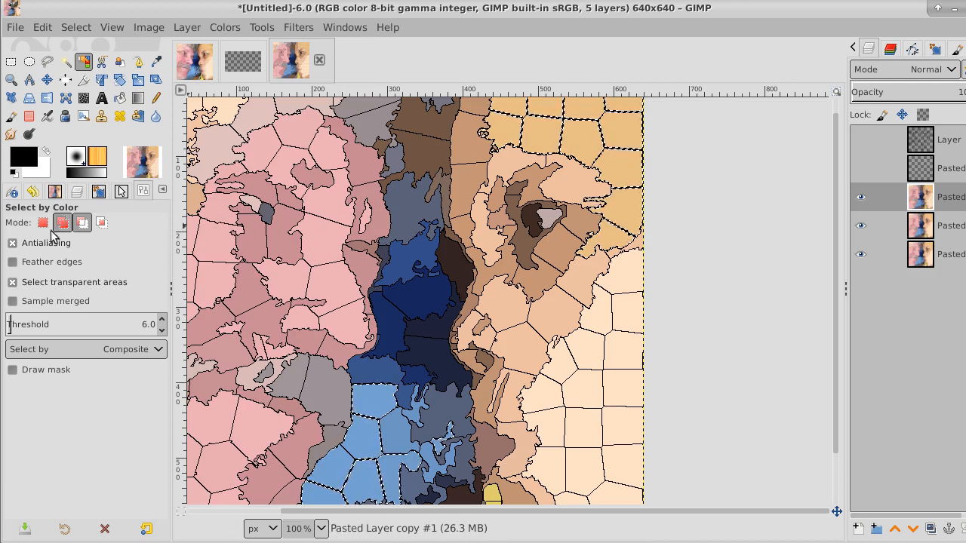
{"action": "left_click", "coordinate": [79, 29]}
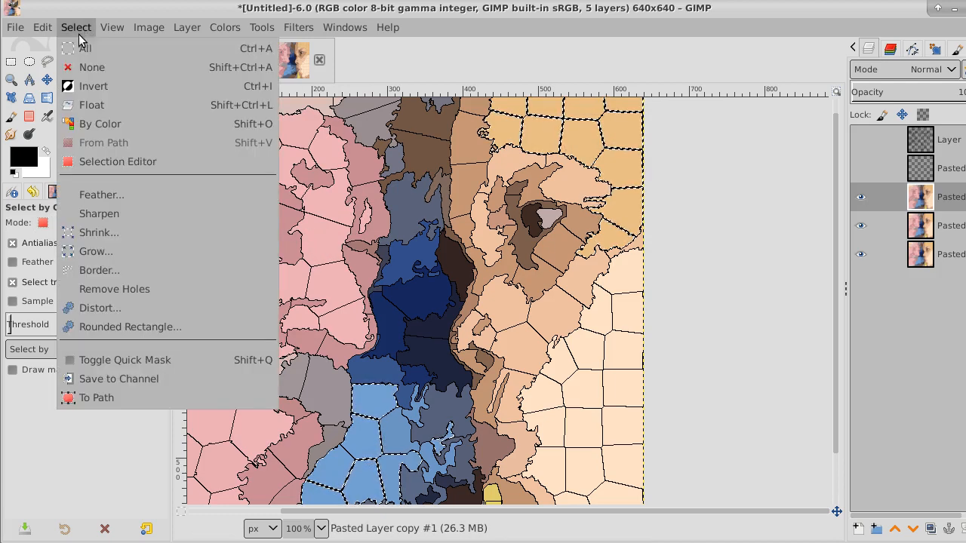
{"action": "left_click", "coordinate": [87, 69]}
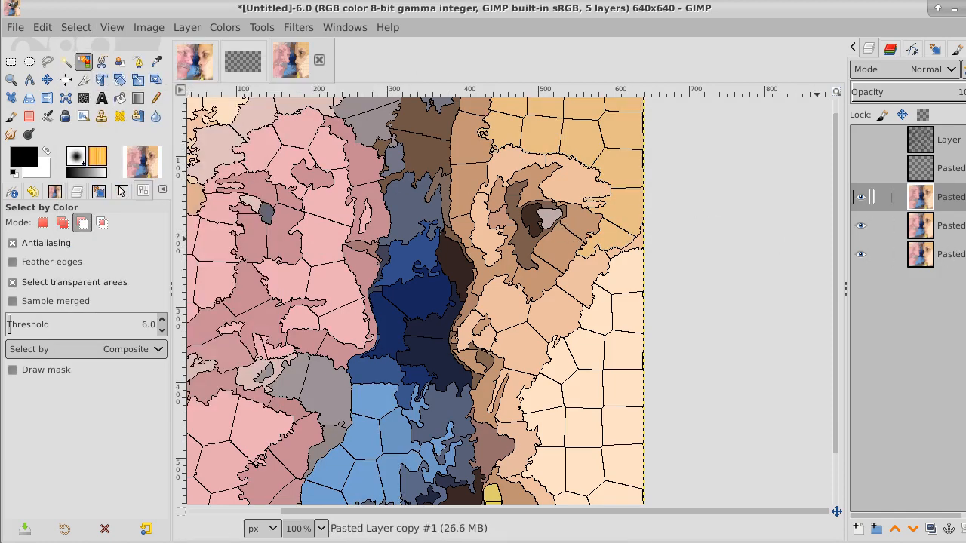
- Duplicate the super-pixels layer and select all its golden-yellow cells by color, with Select by Color in replace mode
{"action": "left_click", "coordinate": [931, 529]}
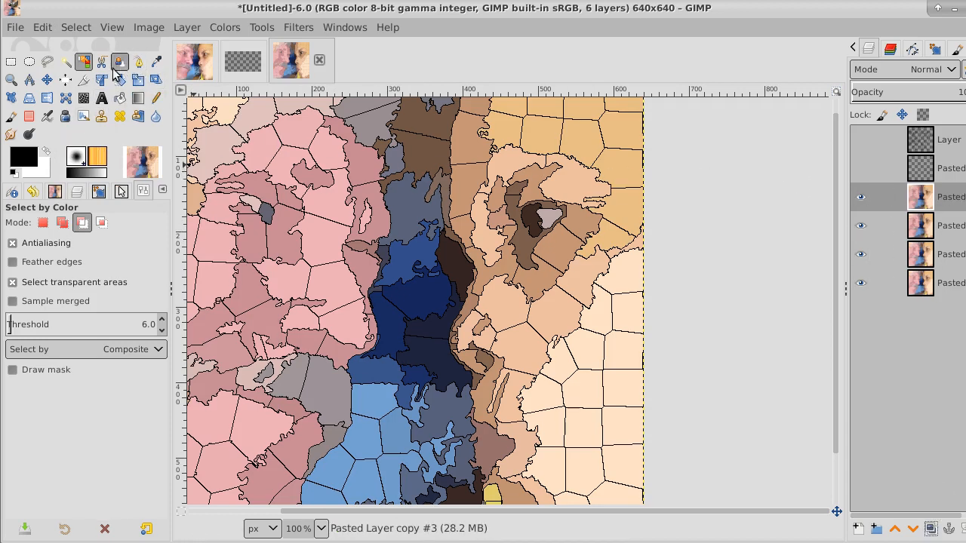
{"action": "left_click", "coordinate": [578, 137]}
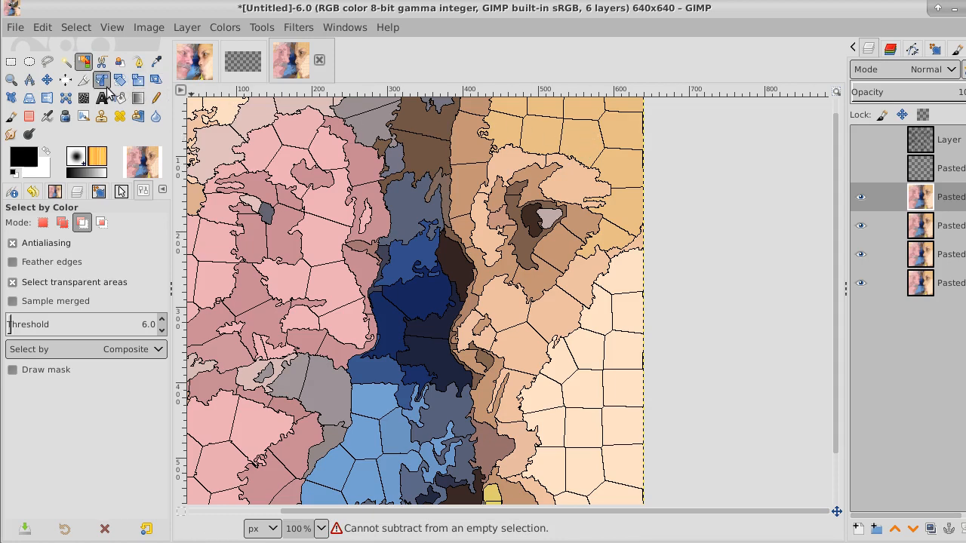
{"action": "left_click", "coordinate": [75, 28]}
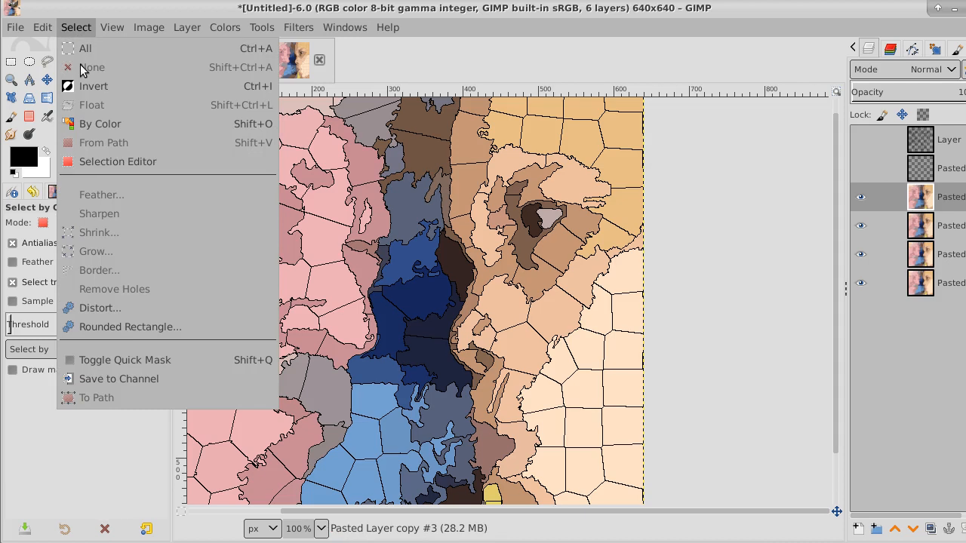
{"action": "left_click", "coordinate": [510, 58]}
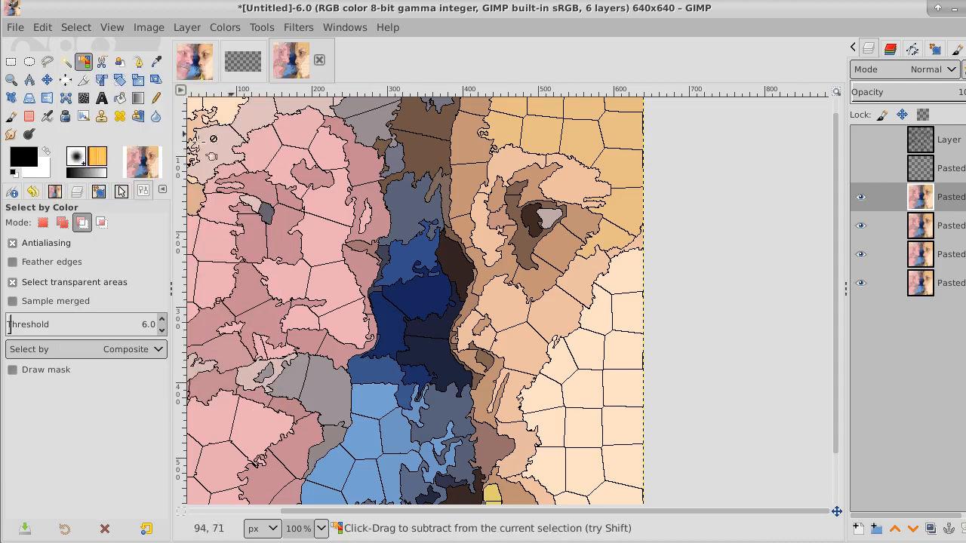
{"action": "left_click", "coordinate": [43, 222]}
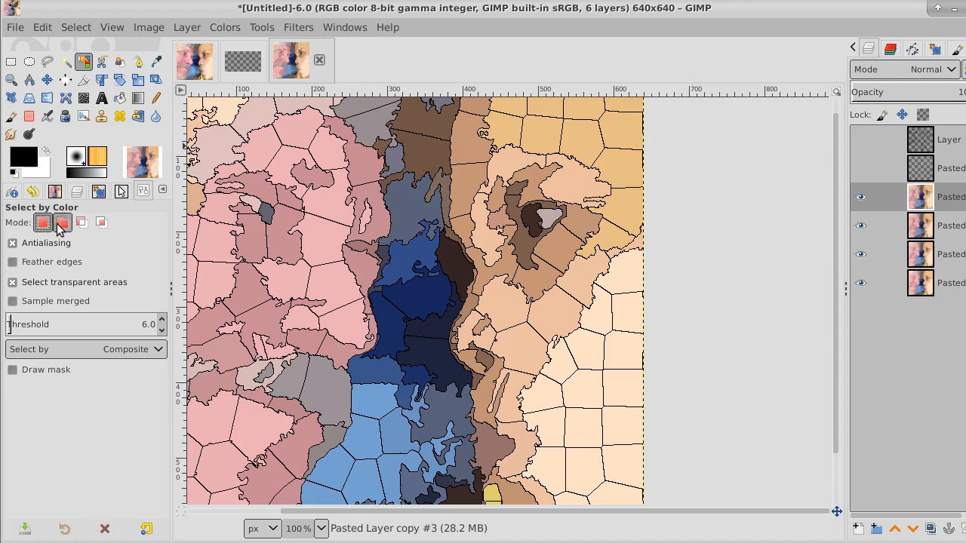
{"action": "left_click", "coordinate": [579, 145]}
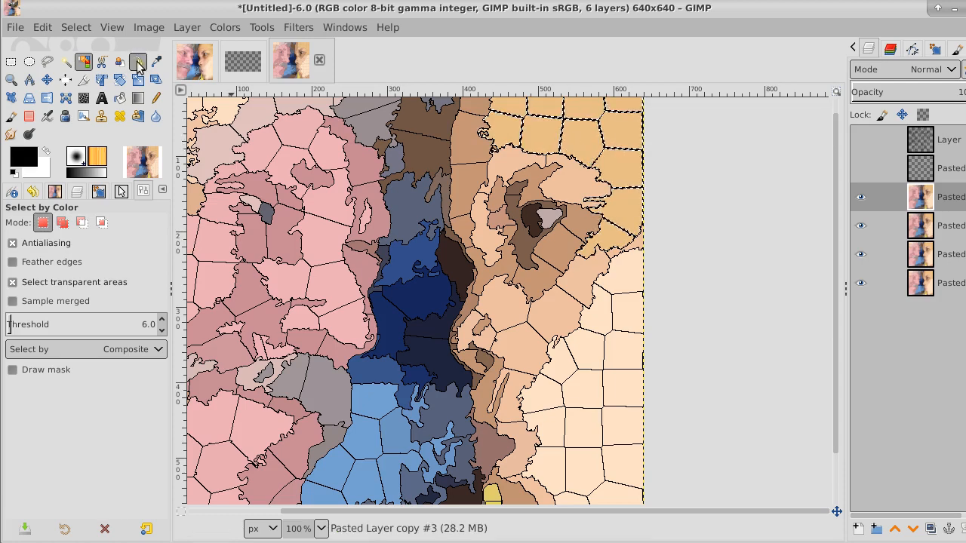
- Grow the golden-yellow selection by 1 px
{"action": "left_click", "coordinate": [42, 28]}
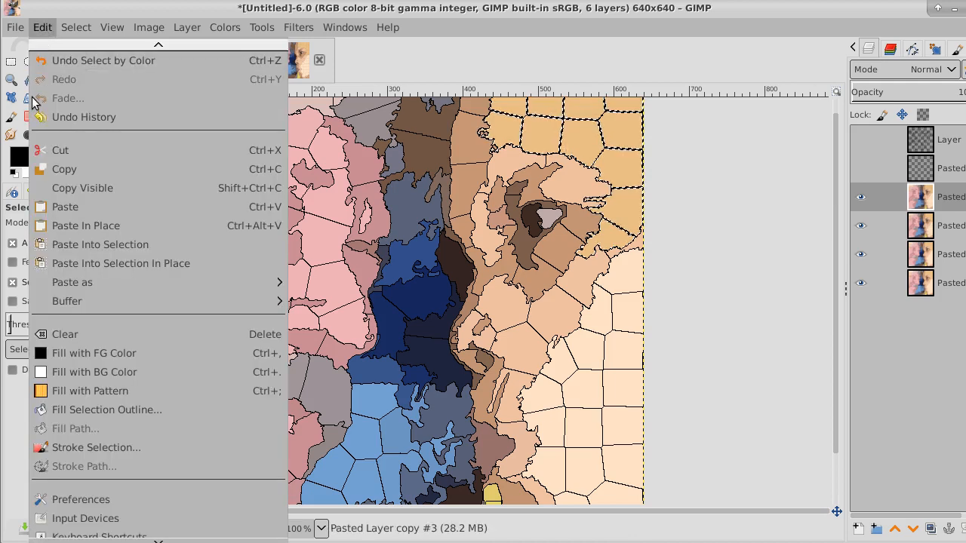
{"action": "mouse_move", "coordinate": [77, 28]}
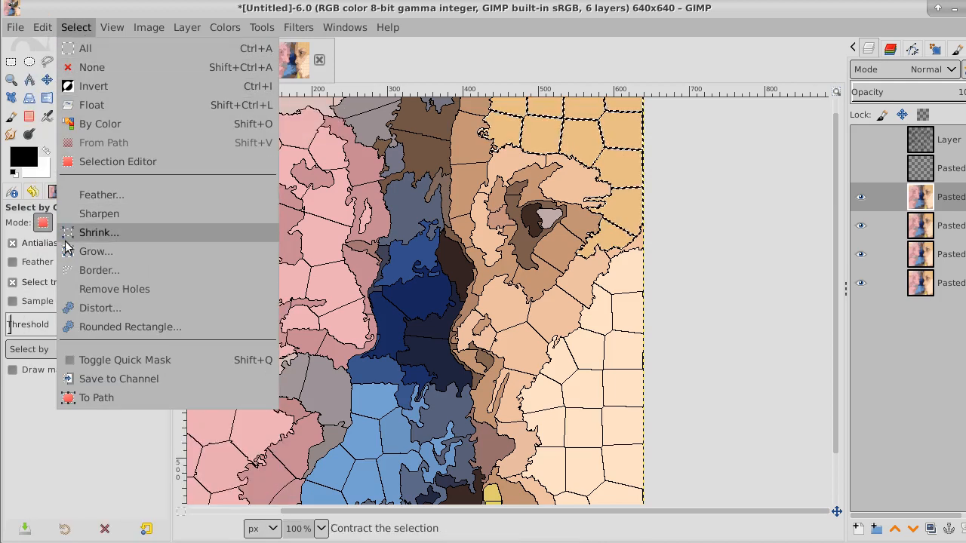
{"action": "left_click", "coordinate": [92, 251]}
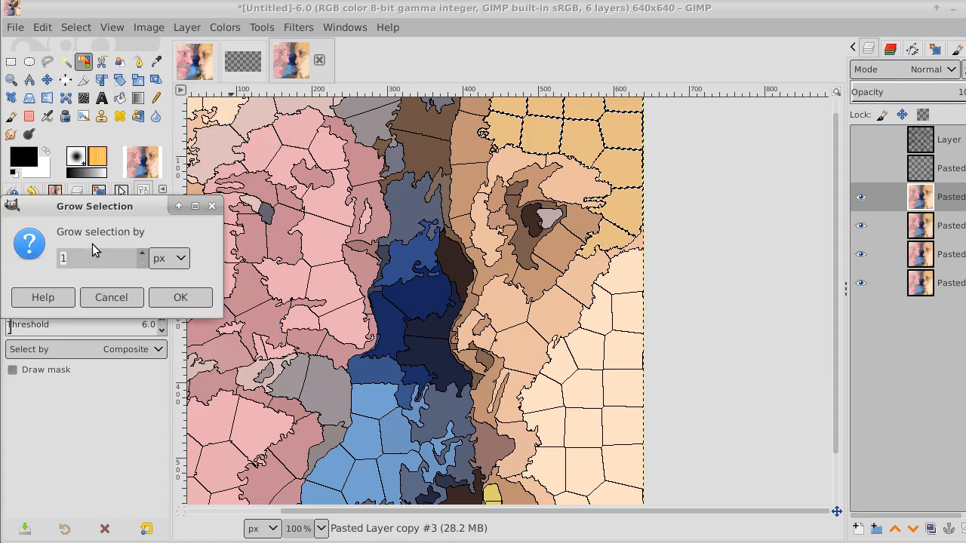
{"action": "left_click", "coordinate": [181, 297]}
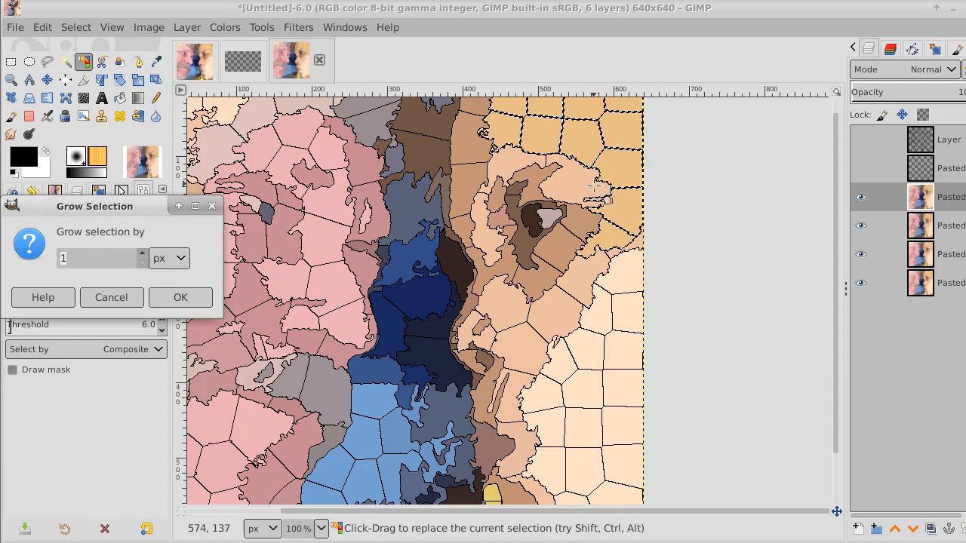
{"action": "left_click", "coordinate": [186, 301]}
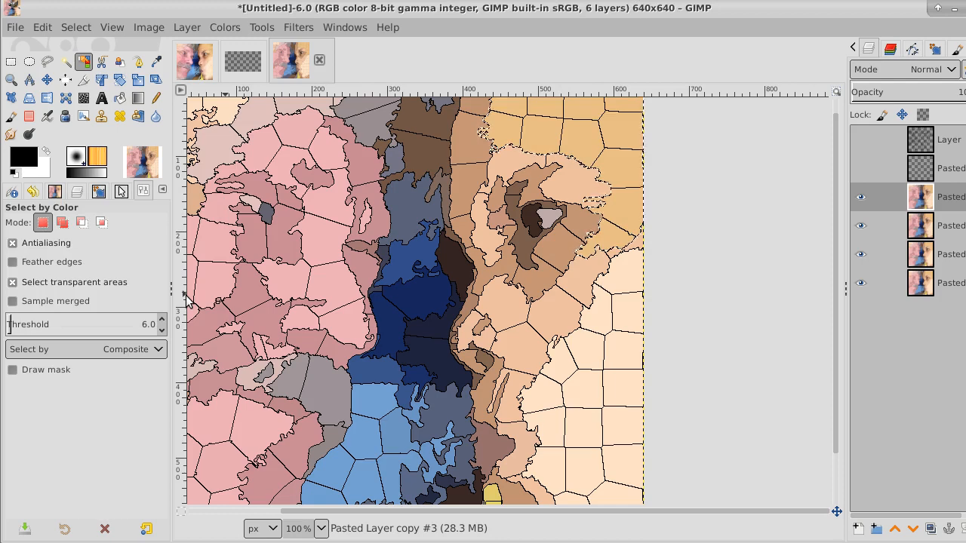
- Add a new transparent layer above the duplicated super-pixels layer
{"action": "left_click", "coordinate": [857, 529]}
{"action": "left_click", "coordinate": [958, 530]}
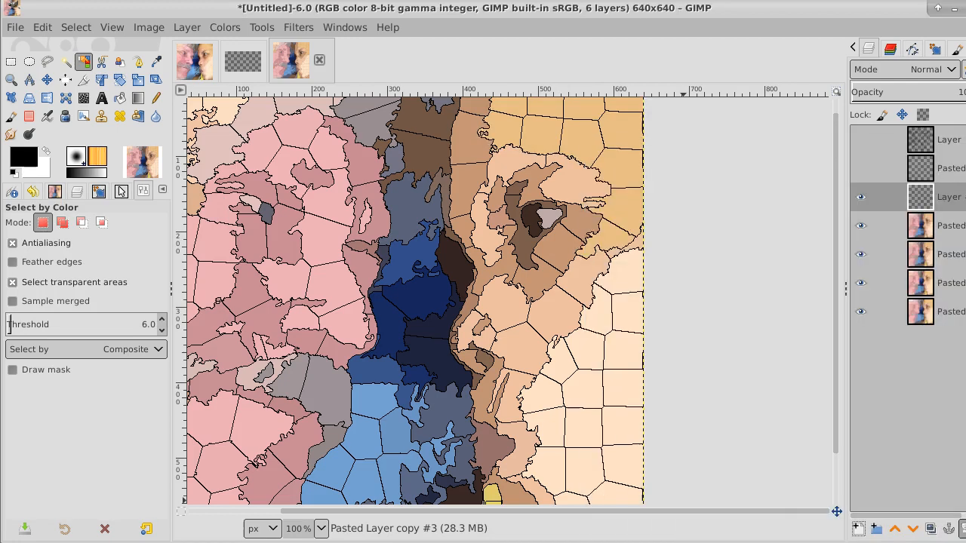
- Make the duplicated super-pixels layer active again and pick the golden-yellow cell color as the foreground color
{"action": "left_click", "coordinate": [953, 227]}
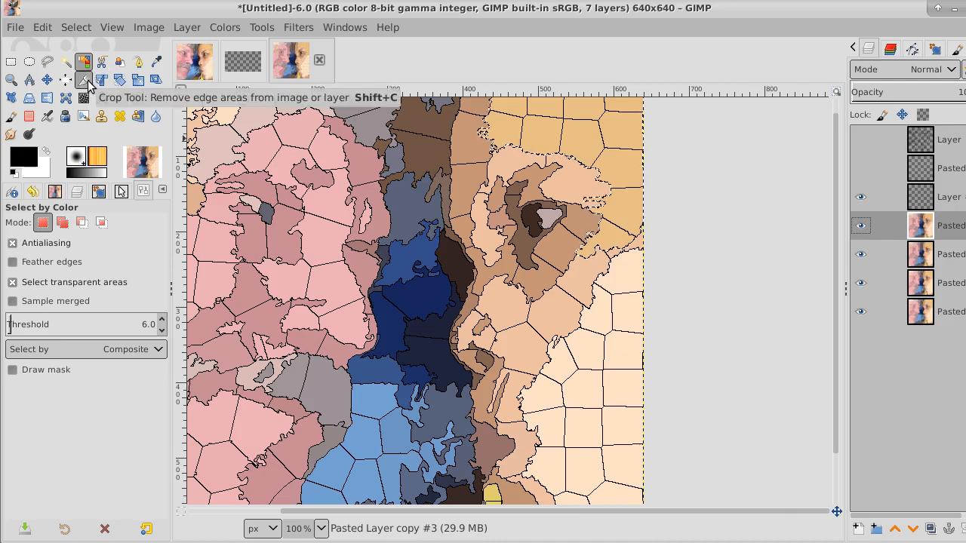
{"action": "left_click", "coordinate": [155, 62]}
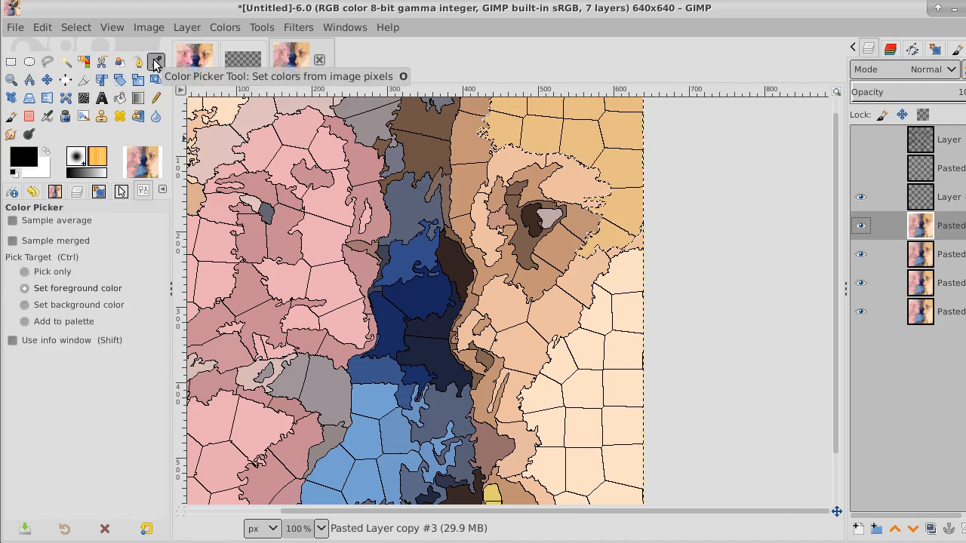
{"action": "left_click", "coordinate": [576, 135]}
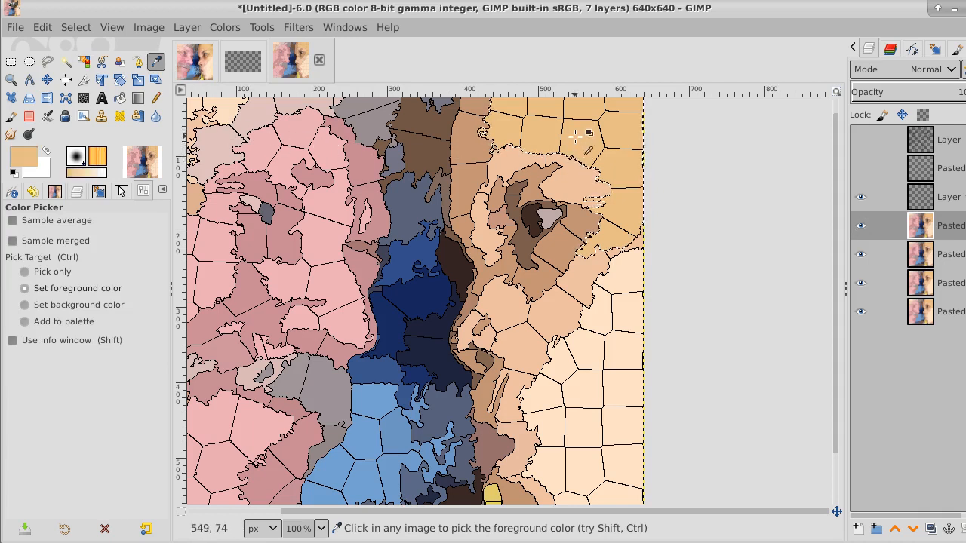
- Bucket-fill the grown golden-yellow selection with the foreground color on the new transparent layer, and clear the selection
{"action": "left_click", "coordinate": [891, 197]}
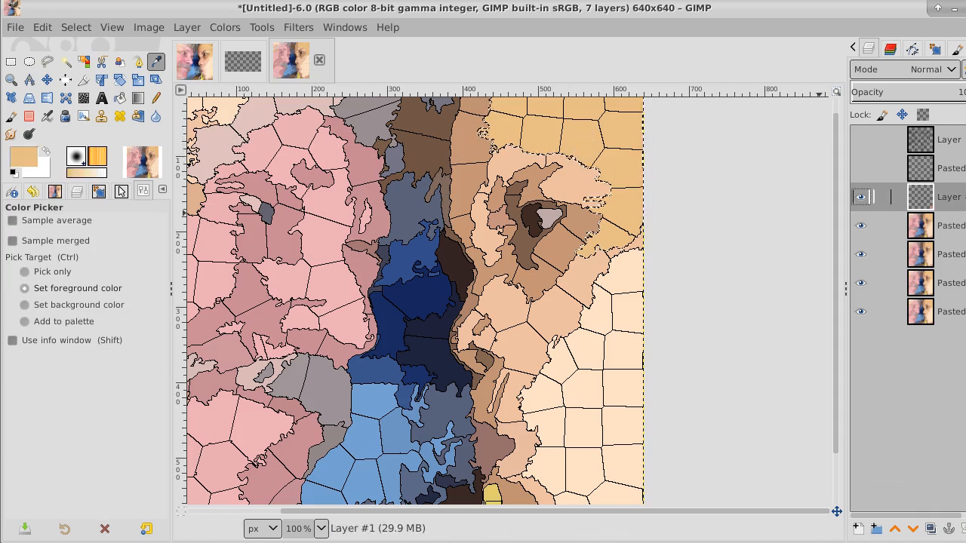
{"action": "left_click", "coordinate": [120, 98]}
{"action": "left_click", "coordinate": [578, 137]}
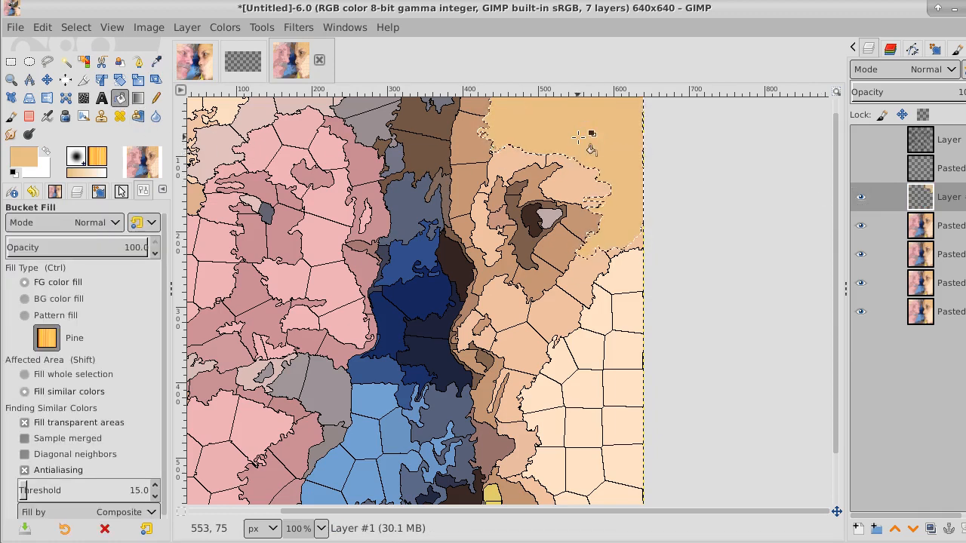
{"action": "left_click", "coordinate": [71, 28]}
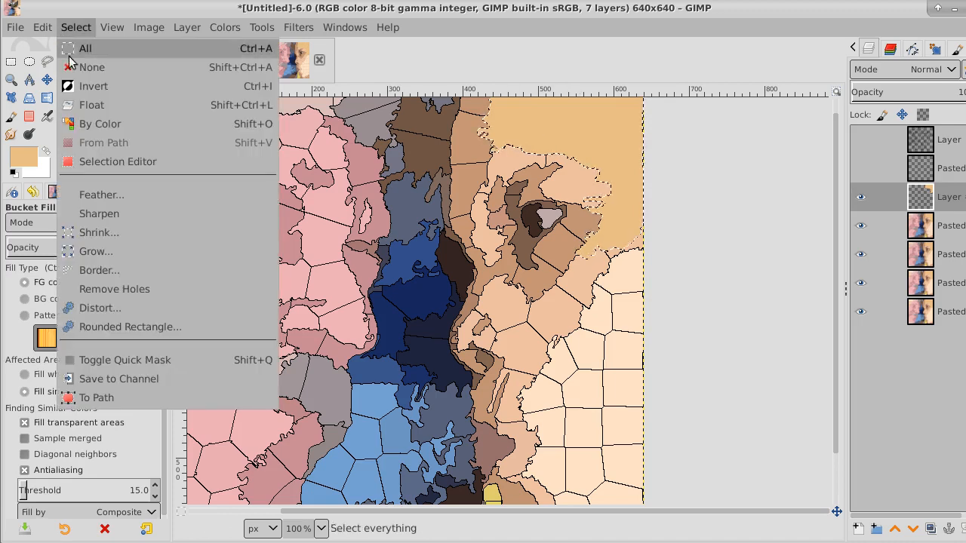
{"action": "left_click", "coordinate": [83, 65]}
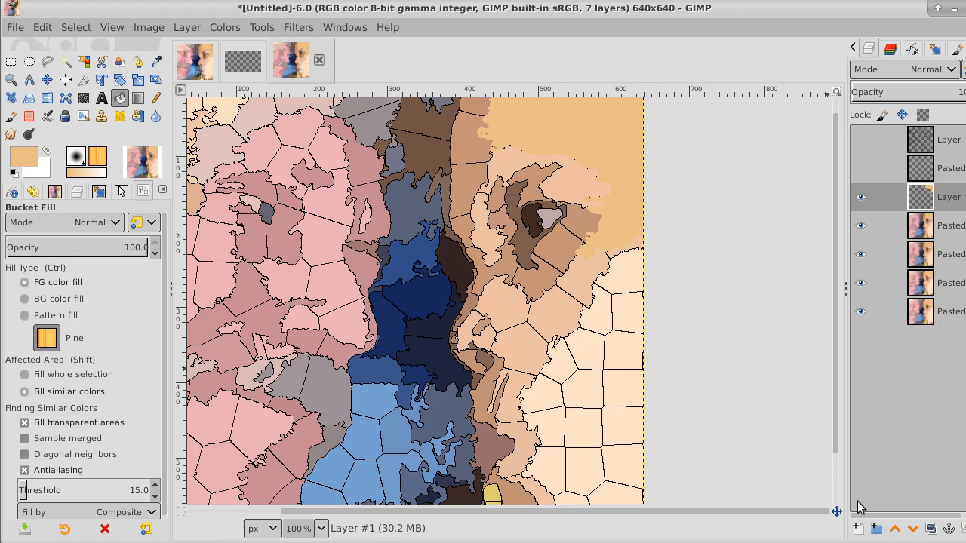
- Add another transparent 640 x 640 layer on top and Fuzzy Select the golden-yellow fill on the color-fill layer below it
{"action": "left_click", "coordinate": [858, 530]}
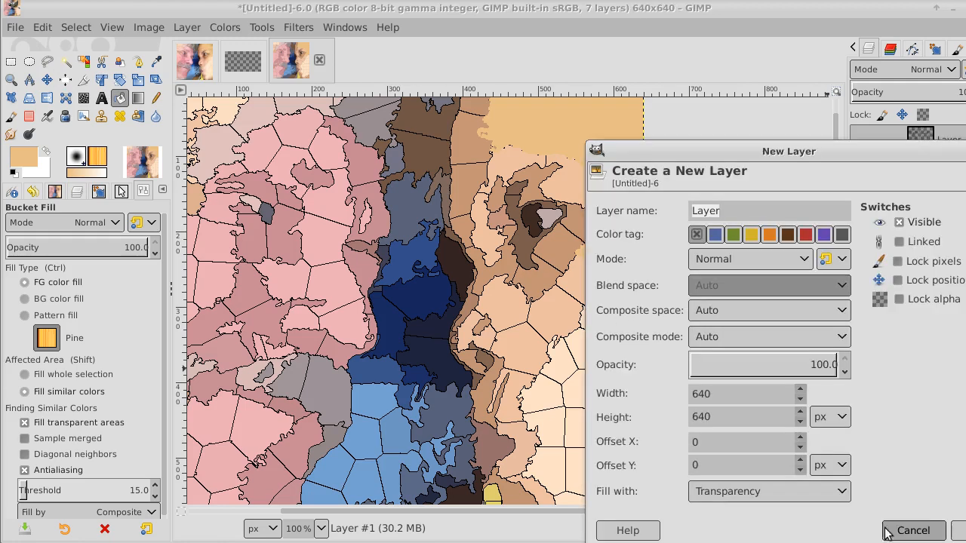
{"action": "left_click", "coordinate": [960, 531]}
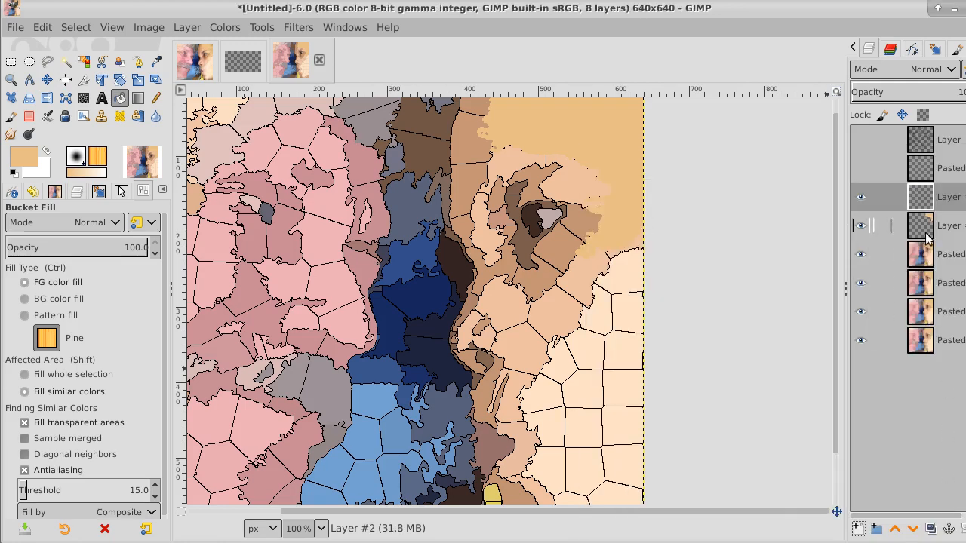
{"action": "left_click", "coordinate": [949, 236]}
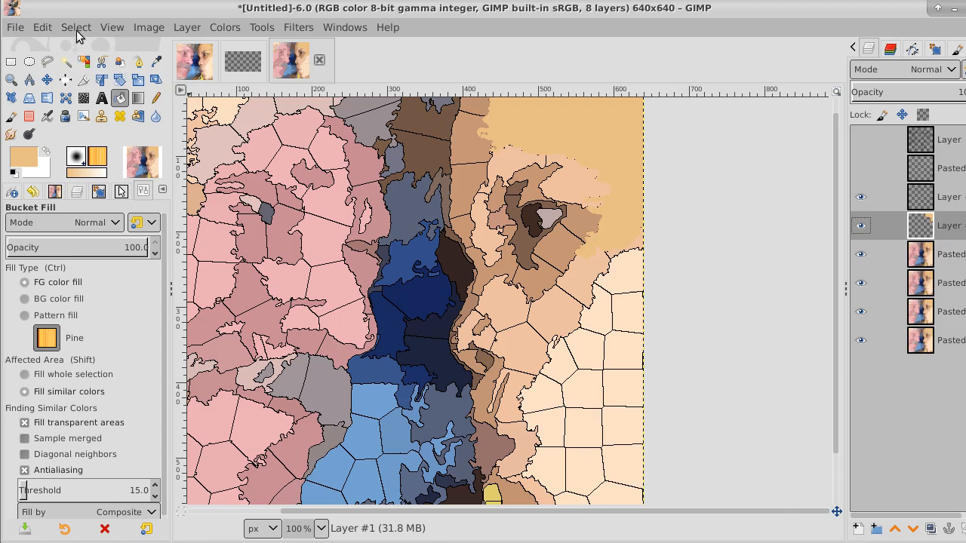
{"action": "left_click", "coordinate": [155, 62]}
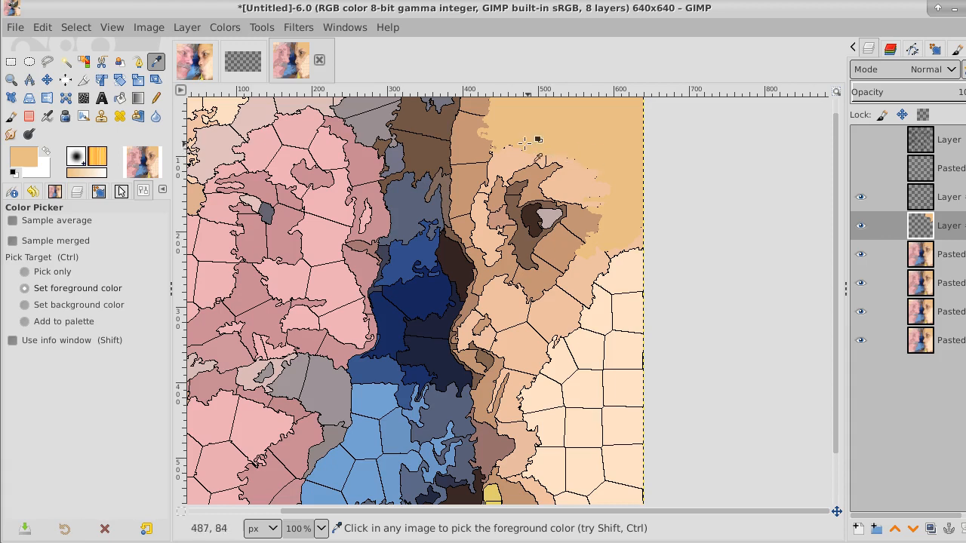
{"action": "left_click", "coordinate": [65, 62]}
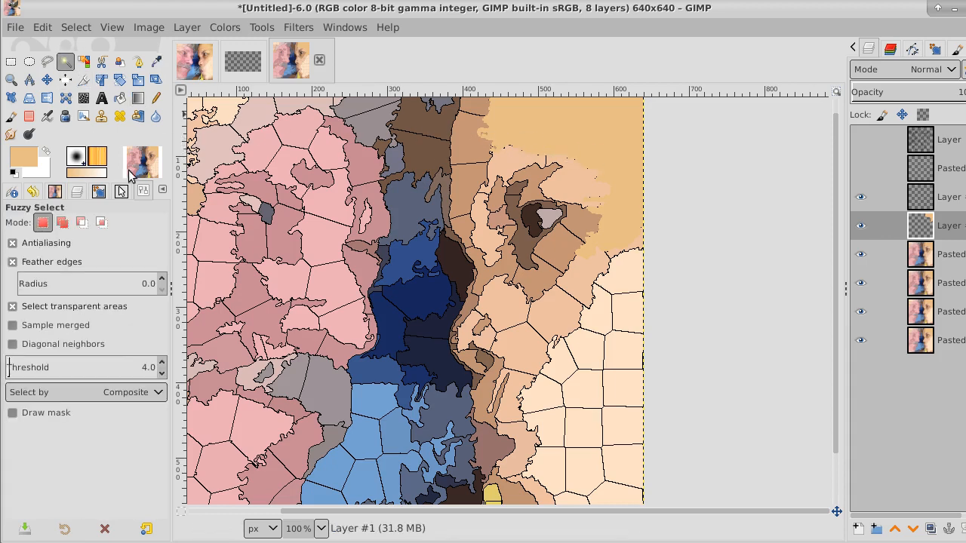
{"action": "left_click", "coordinate": [596, 143]}
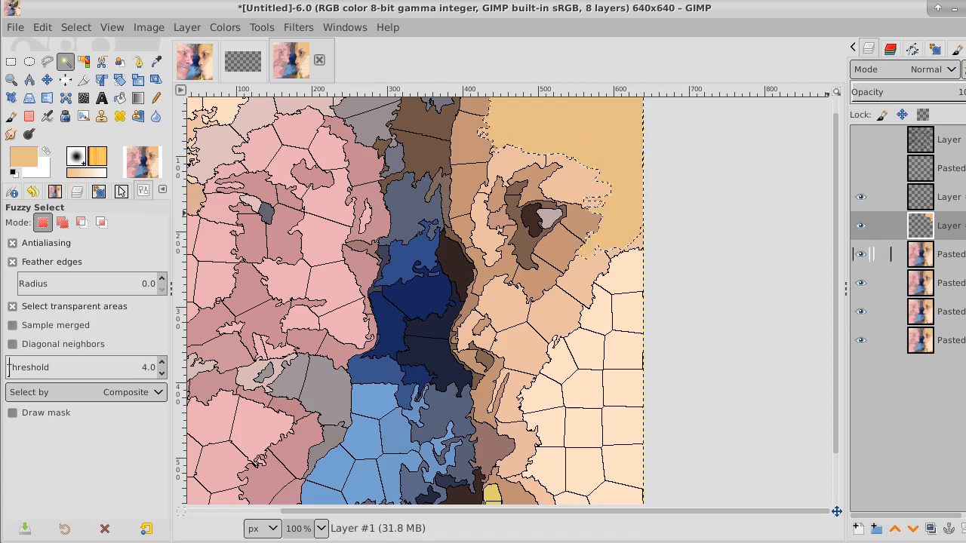
- Reset the colors to black and white and fill the selection with black on the newest transparent layer
{"action": "left_click", "coordinate": [957, 200]}
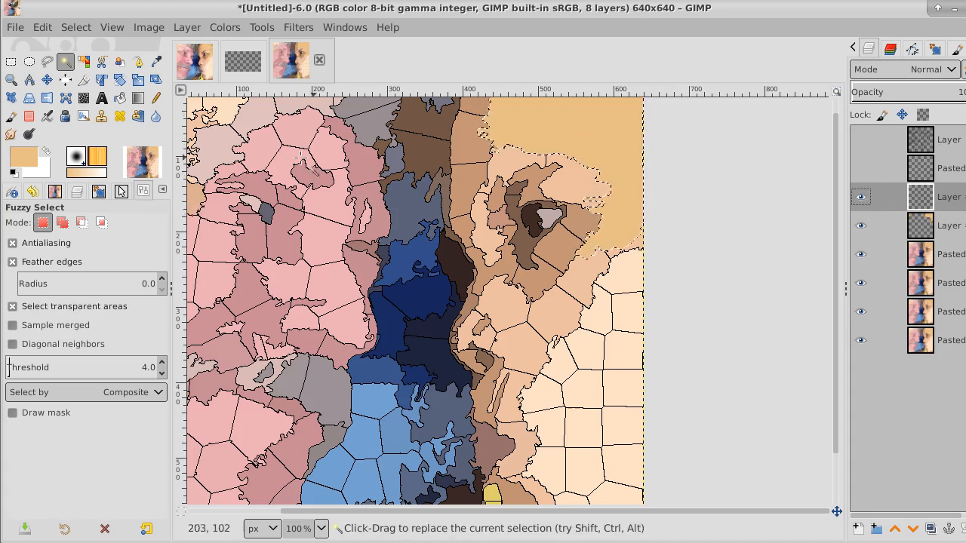
{"action": "left_click", "coordinate": [13, 173]}
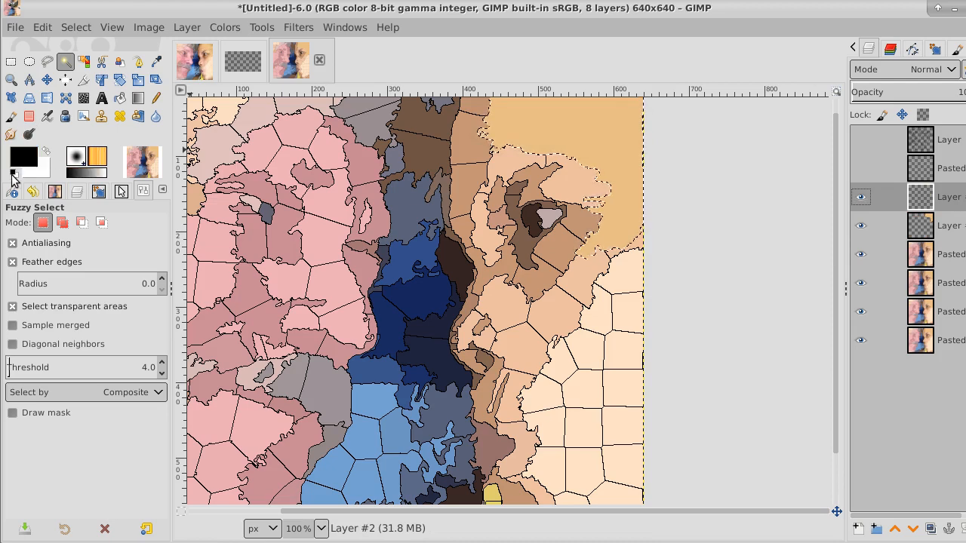
{"action": "left_click", "coordinate": [119, 98]}
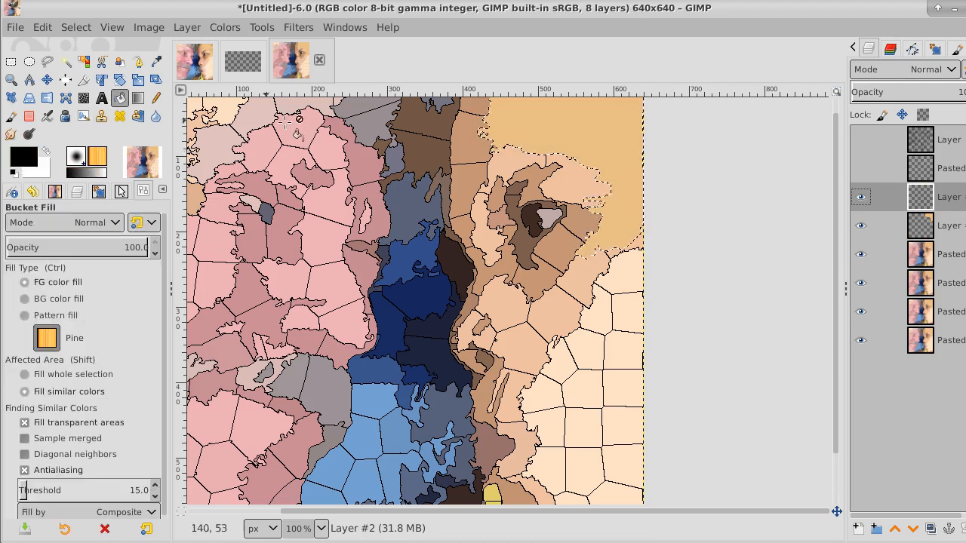
{"action": "left_click", "coordinate": [604, 134]}
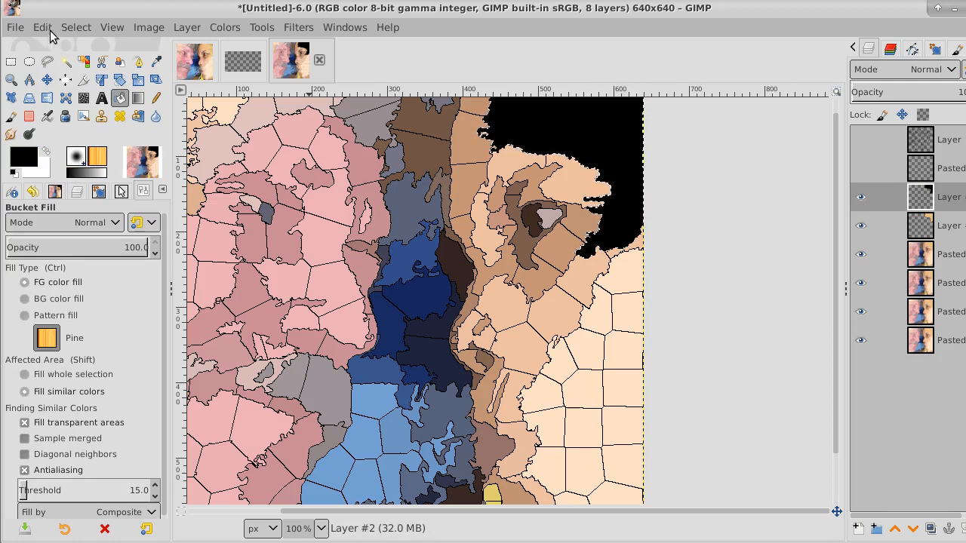
- Shrink the selection by 1 px and delete the black inside it, leaving a thin outline around the golden-yellow area
{"action": "left_click", "coordinate": [76, 29]}
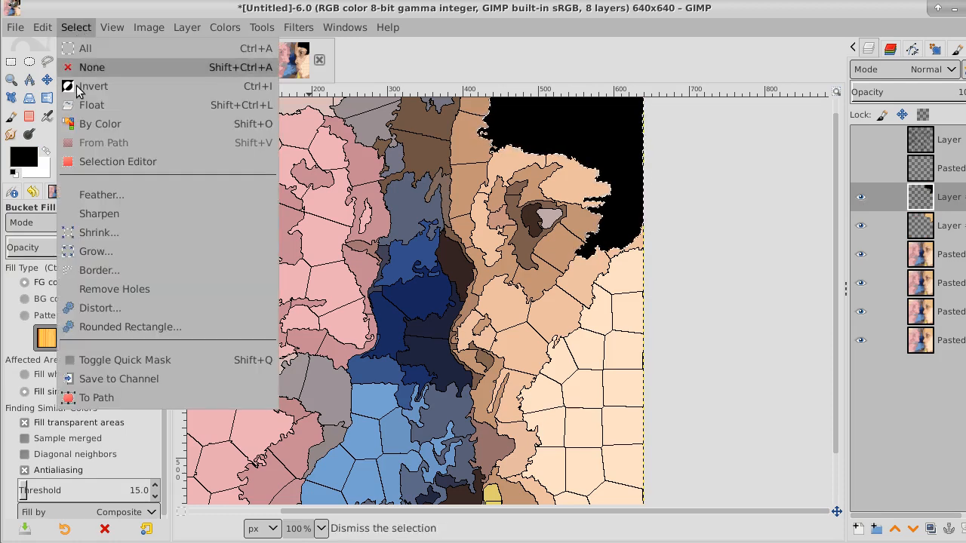
{"action": "left_click", "coordinate": [98, 233]}
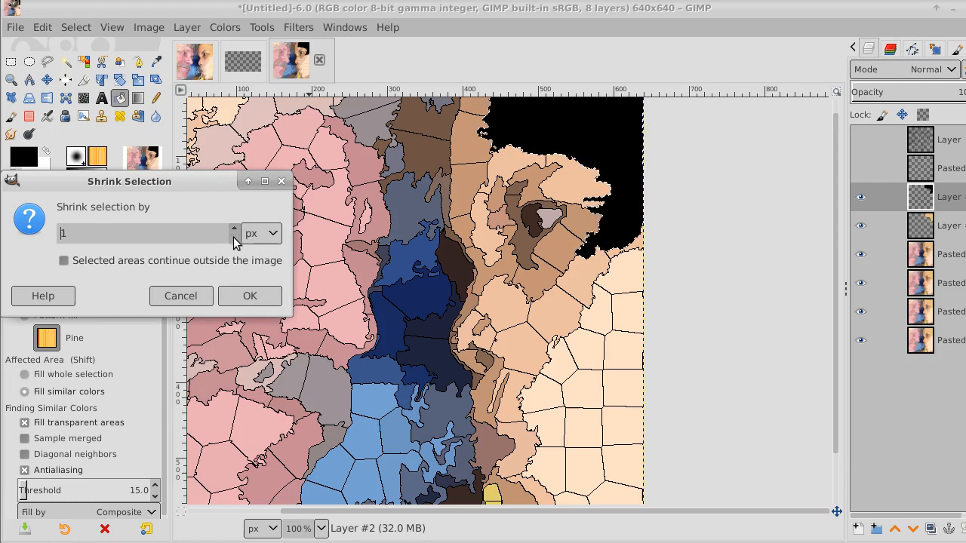
{"action": "left_click", "coordinate": [238, 296]}
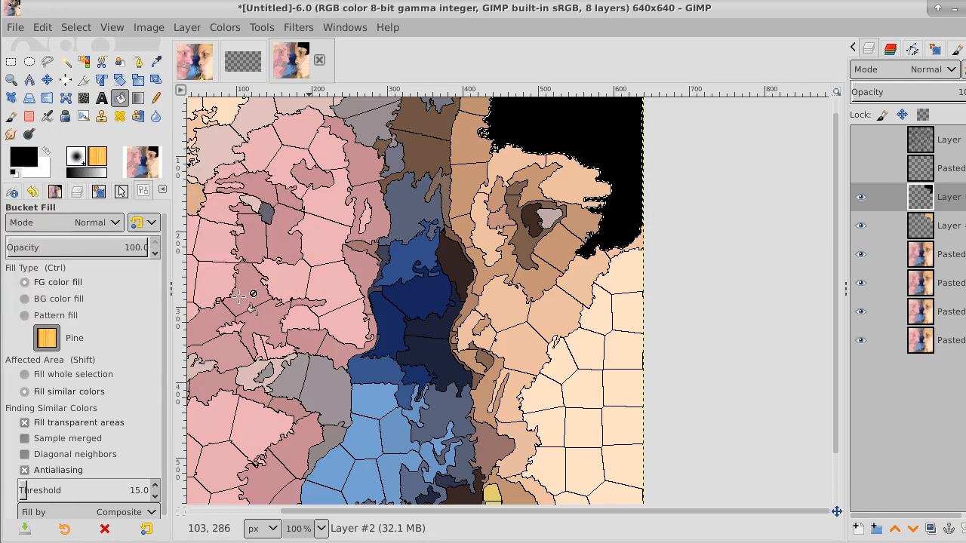
{"action": "left_click", "coordinate": [238, 295]}
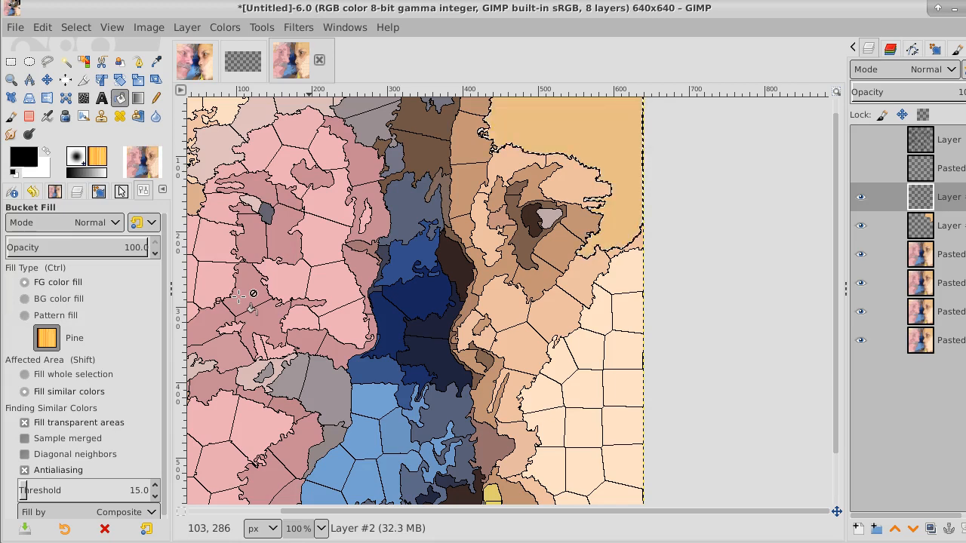
- Hide the four pasted picture layers and clear the selection to examine the golden-yellow fill with its black outline
{"action": "left_click", "coordinate": [860, 255]}
{"action": "left_click", "coordinate": [859, 283]}
{"action": "left_click", "coordinate": [861, 312]}
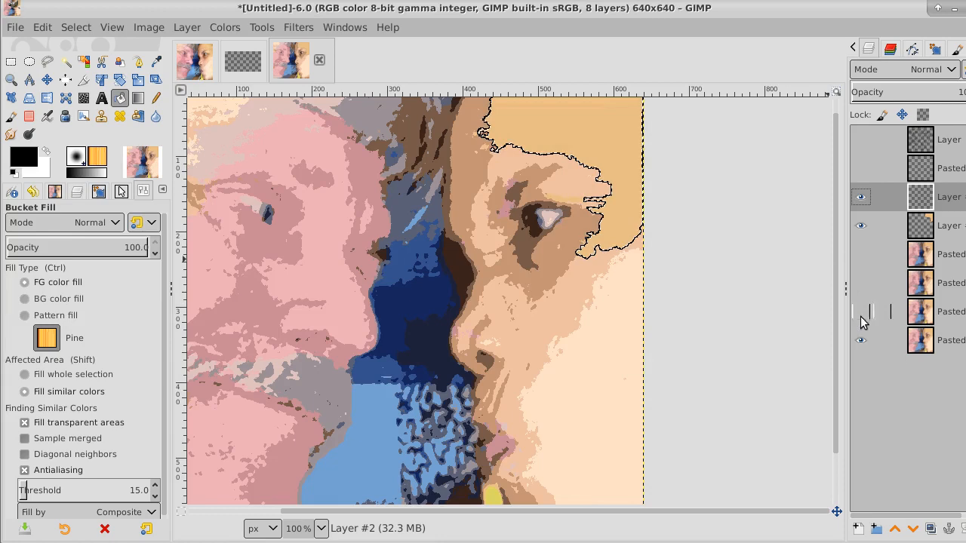
{"action": "left_click", "coordinate": [860, 340]}
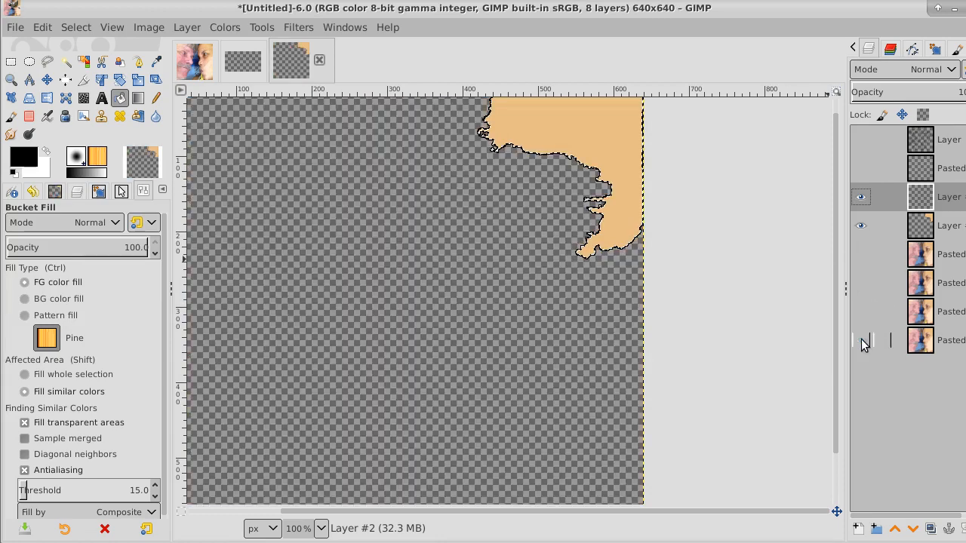
{"action": "left_click", "coordinate": [75, 27]}
{"action": "left_click", "coordinate": [82, 66]}
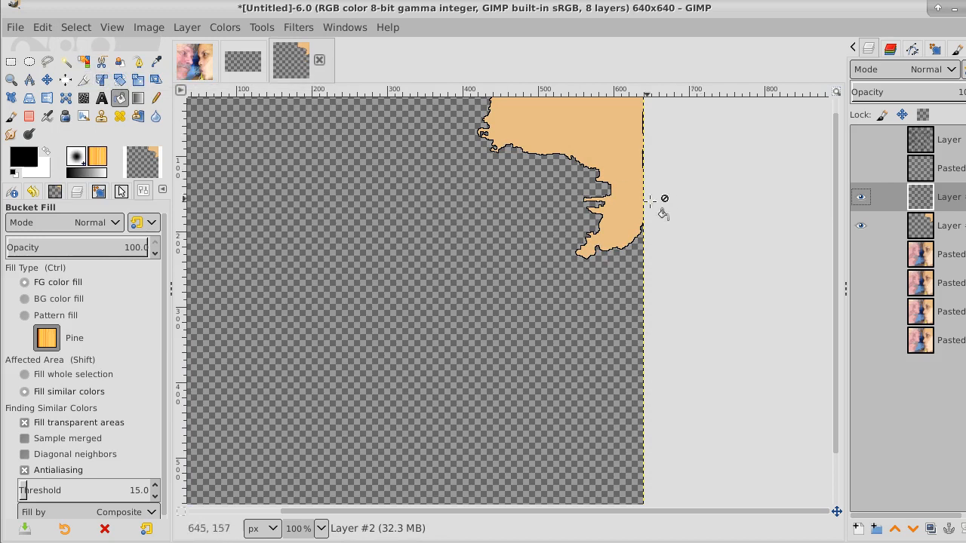
- Make the four pasted picture layers visible again
{"action": "left_click", "coordinate": [860, 254]}
{"action": "left_click", "coordinate": [860, 284]}
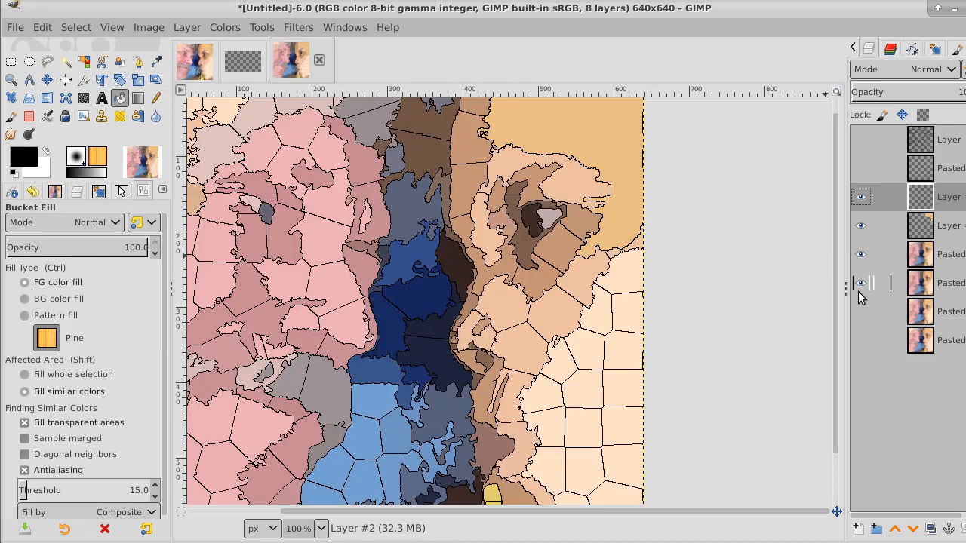
{"action": "left_click", "coordinate": [860, 311]}
{"action": "left_click", "coordinate": [860, 340]}
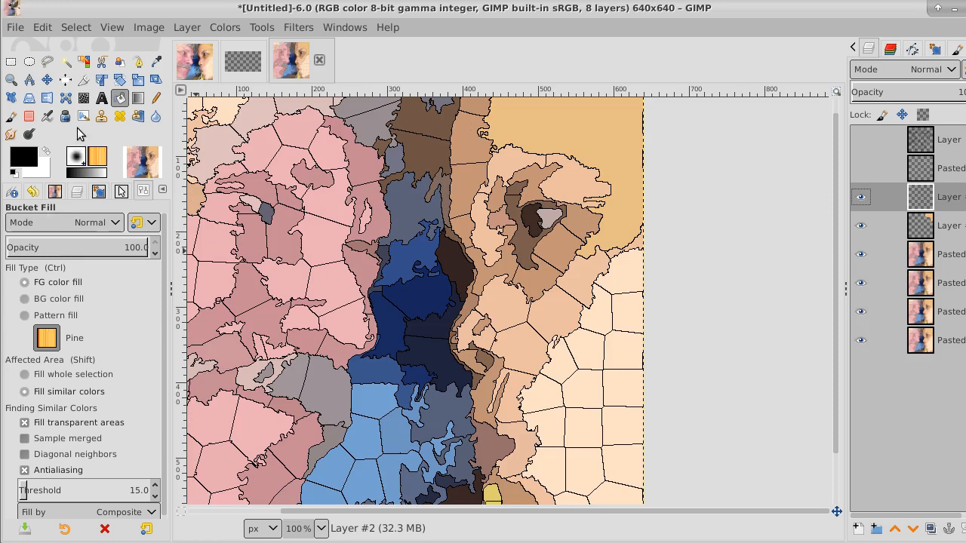
- Select all light-pink cells by color on the duplicated super-pixels layer and grow the selection over the cell borders
{"action": "left_click", "coordinate": [955, 257]}
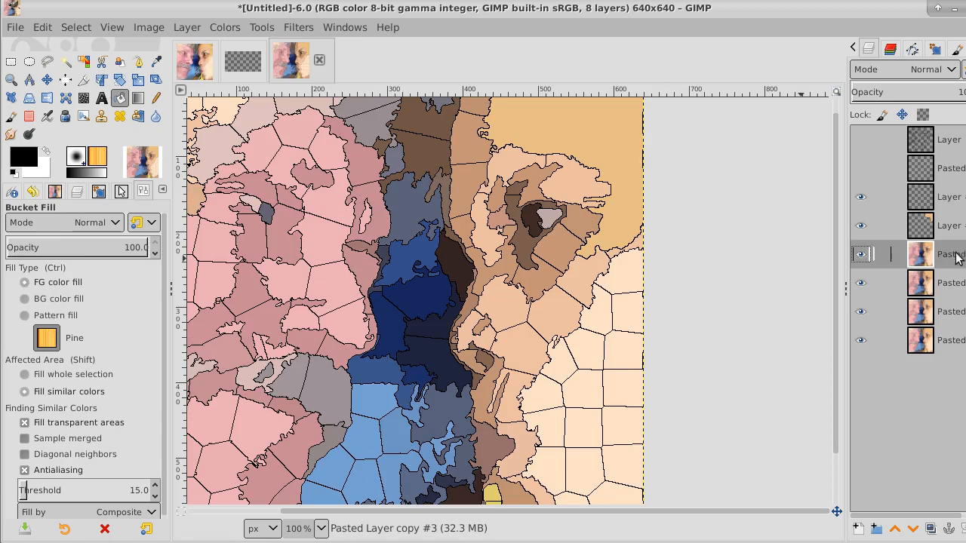
{"action": "left_click", "coordinate": [83, 61]}
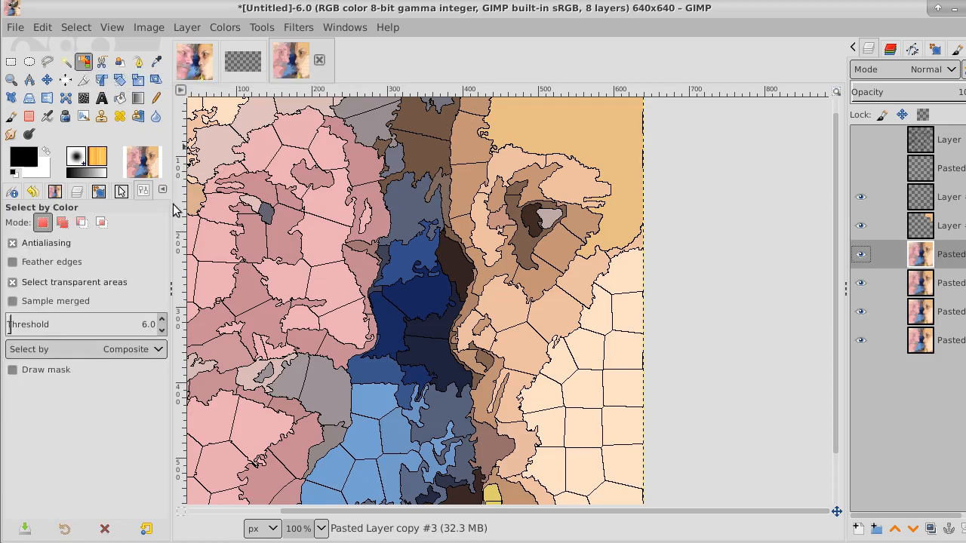
{"action": "left_click", "coordinate": [212, 237]}
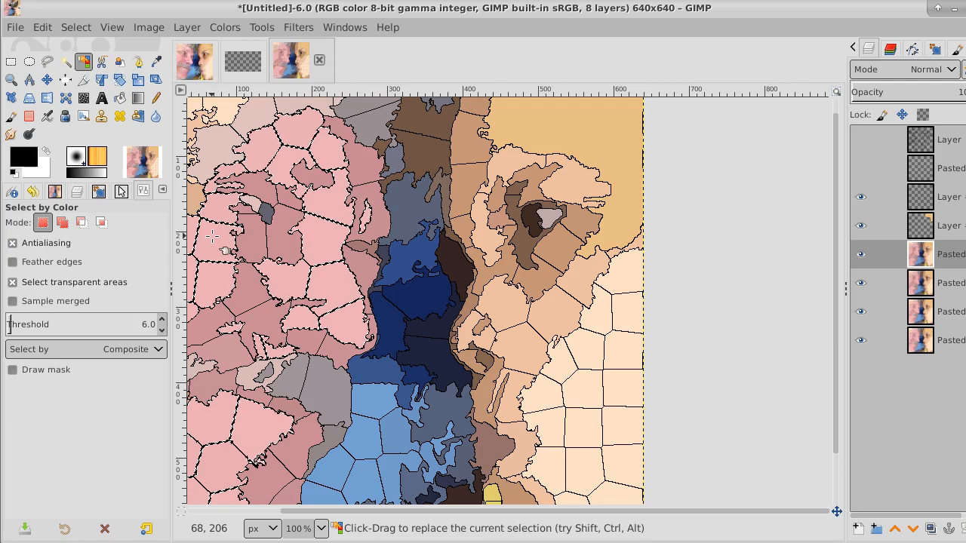
{"action": "left_click", "coordinate": [76, 28]}
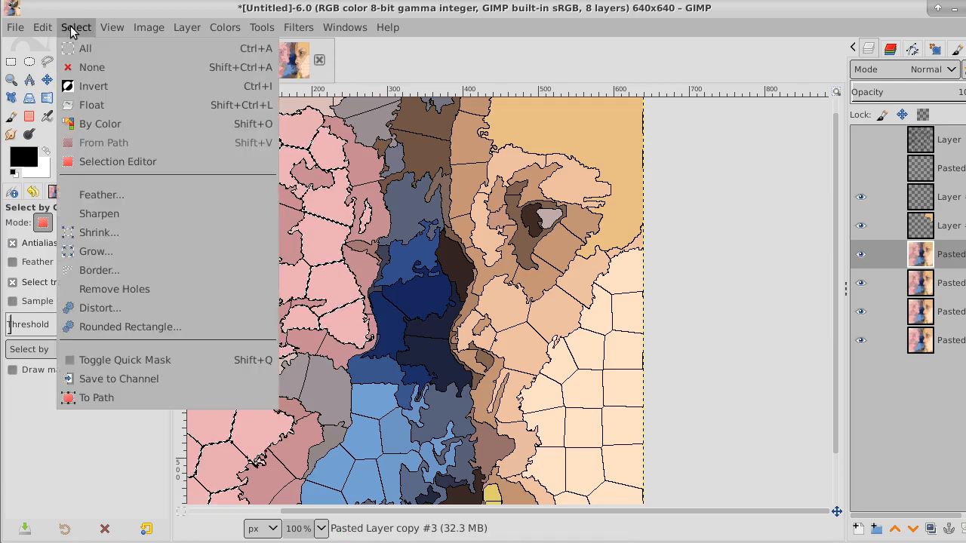
{"action": "left_click", "coordinate": [84, 251]}
{"action": "left_click", "coordinate": [179, 303]}
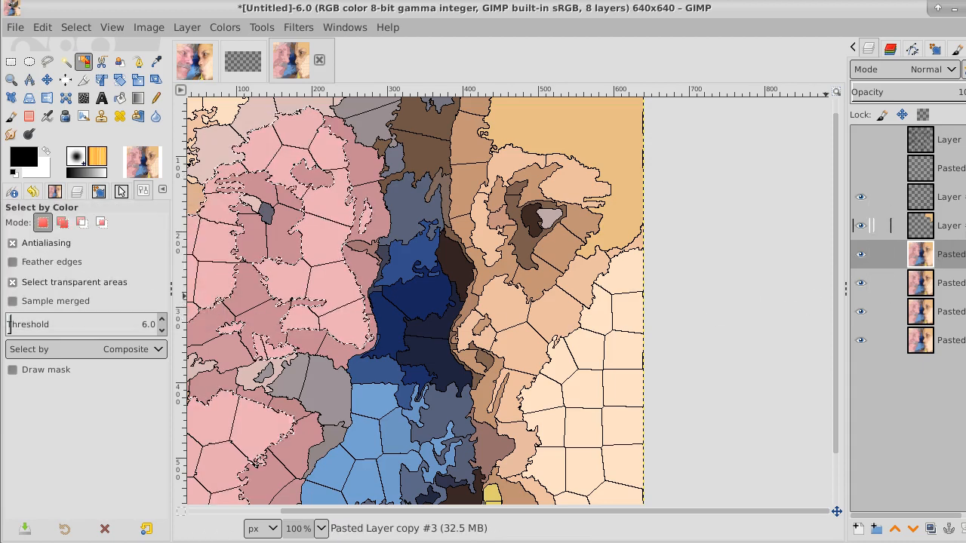
- Pick the light-pink cell color from the duplicated super-pixels layer as the foreground color
{"action": "left_click", "coordinate": [891, 226]}
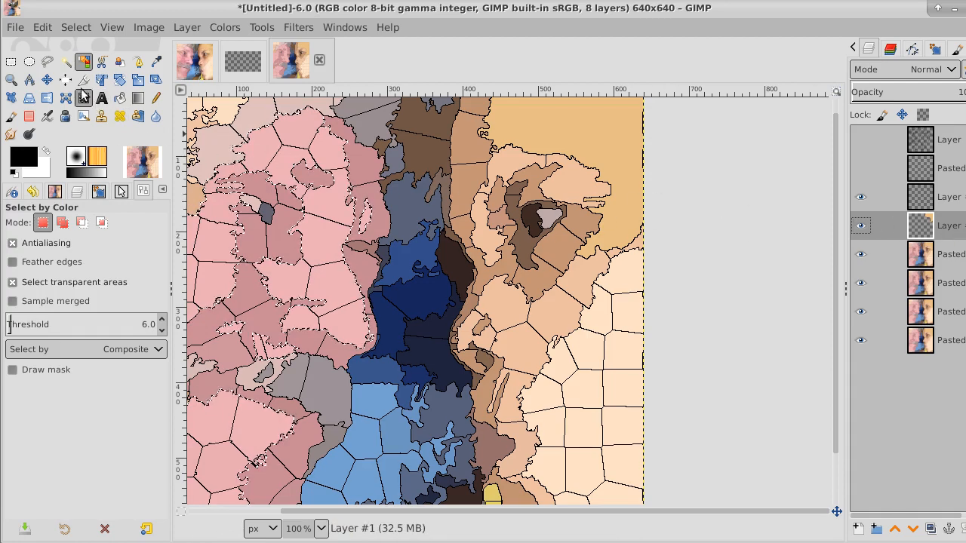
{"action": "left_click", "coordinate": [156, 61]}
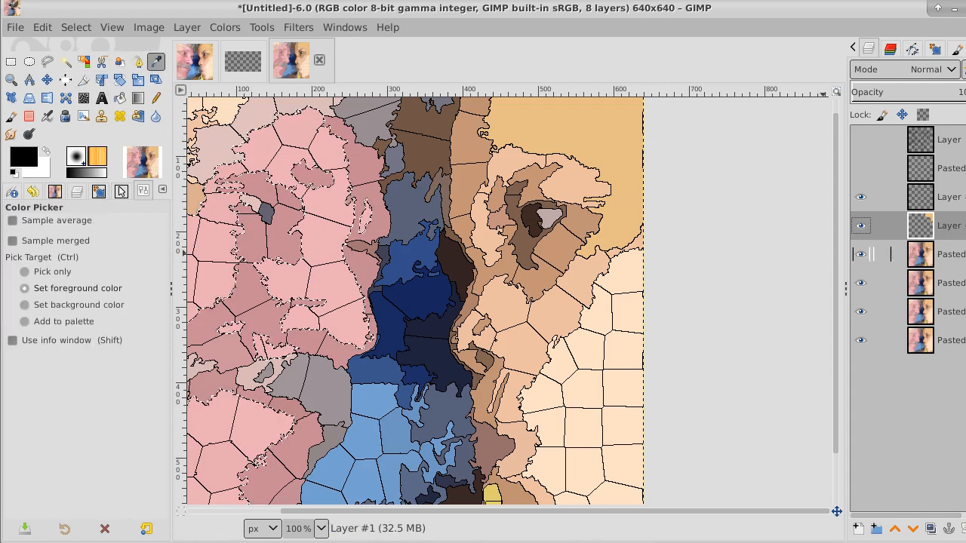
{"action": "left_click", "coordinate": [959, 256]}
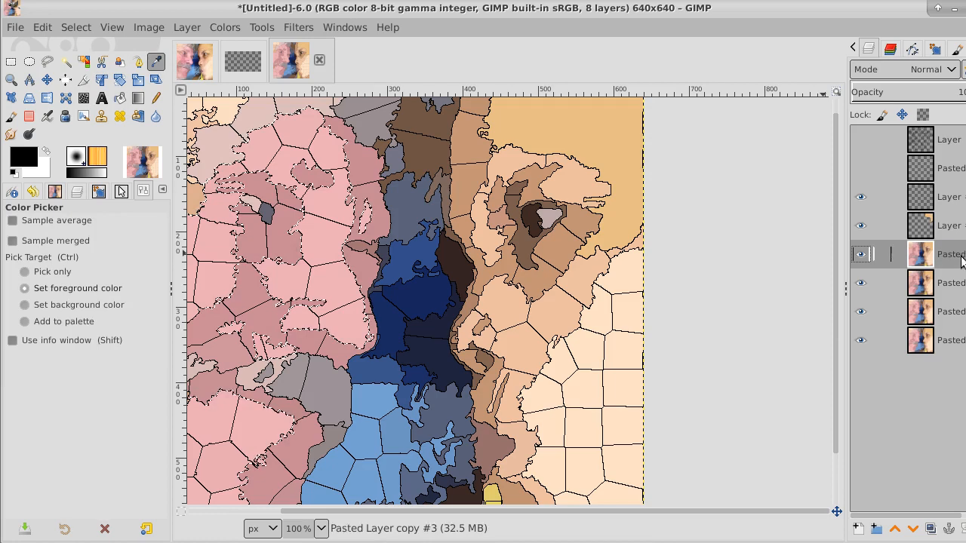
{"action": "left_click", "coordinate": [322, 234]}
- Bucket-fill the grown light-pink selection with the foreground color on the layer holding the golden-yellow fill
{"action": "left_click", "coordinate": [957, 227]}
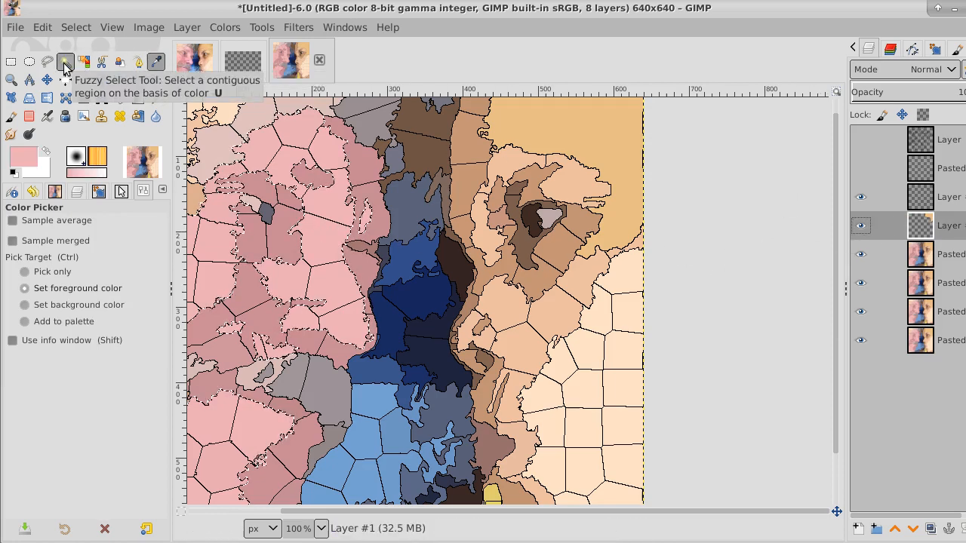
{"action": "left_click", "coordinate": [120, 98]}
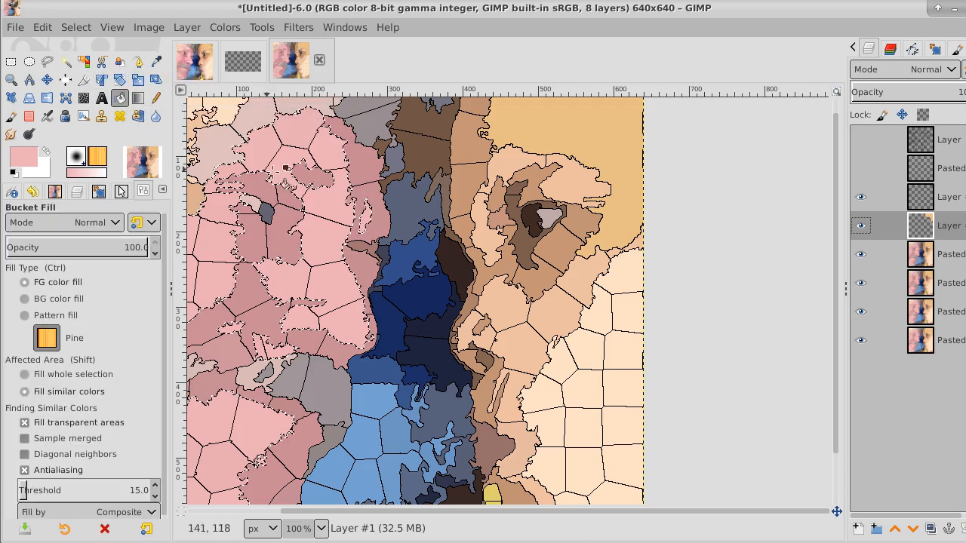
{"action": "left_click", "coordinate": [324, 215]}
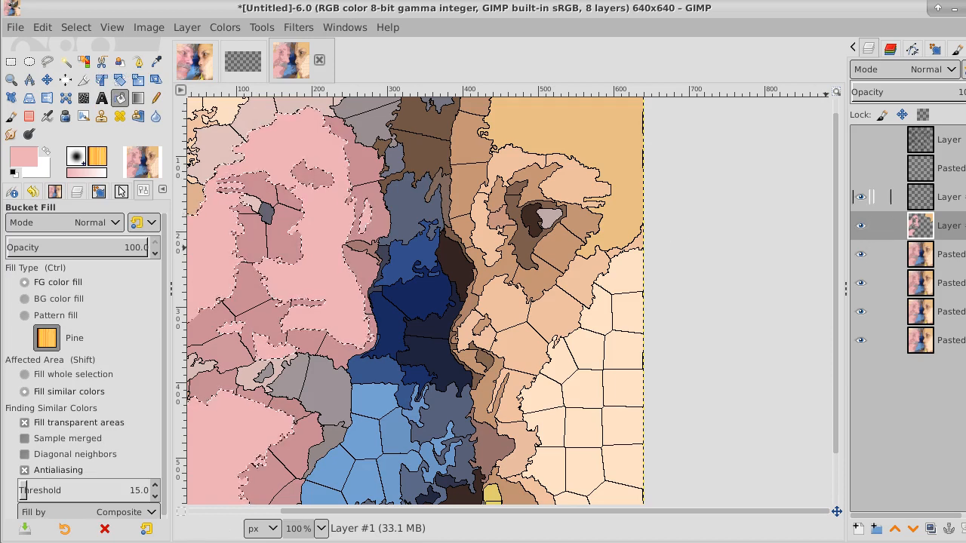
- Bucket-fill the grown light-pink selection with the default black on the outline layer, Layer #2
{"action": "left_click", "coordinate": [875, 196]}
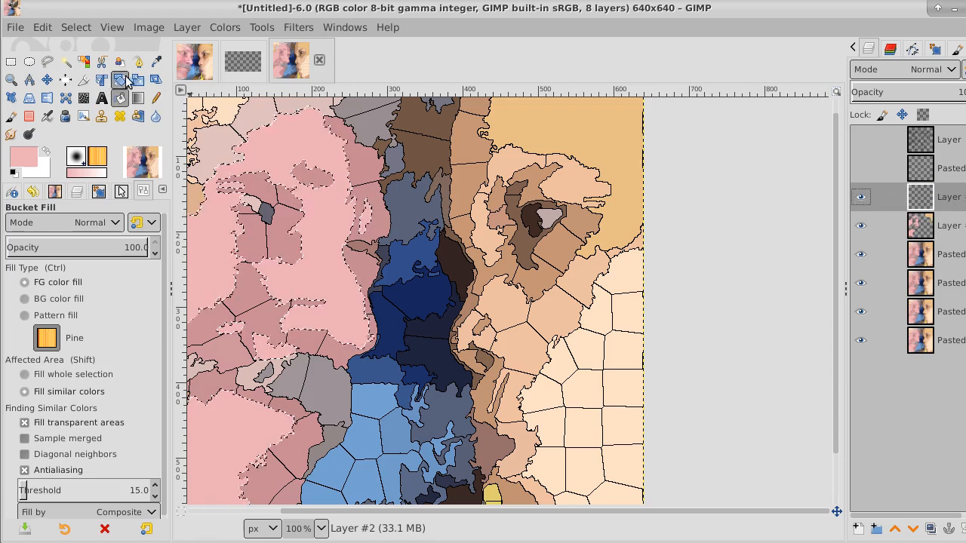
{"action": "left_click", "coordinate": [14, 173]}
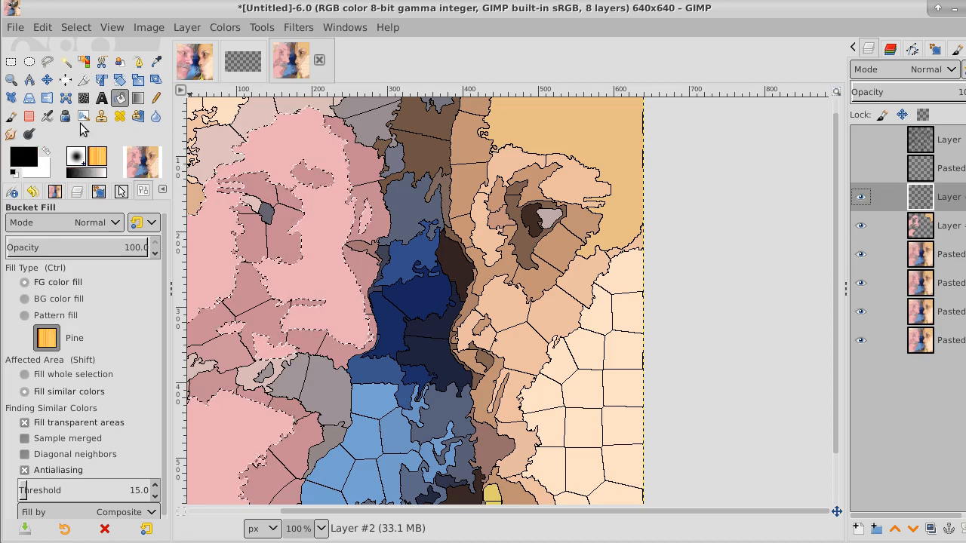
{"action": "left_click", "coordinate": [272, 156]}
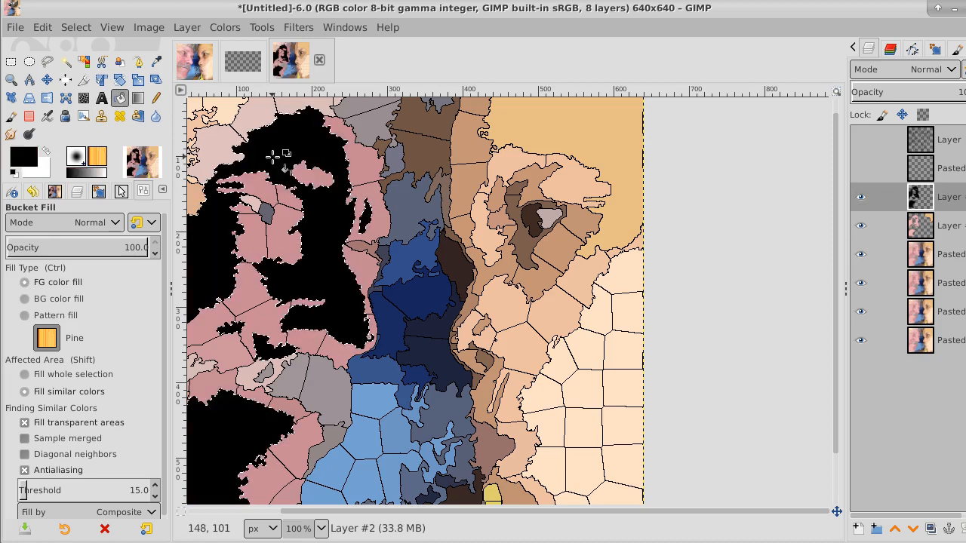
- Shrink the light-pink selection, delete the black inside it to leave a thin outline, and deselect everything
{"action": "left_click", "coordinate": [75, 29]}
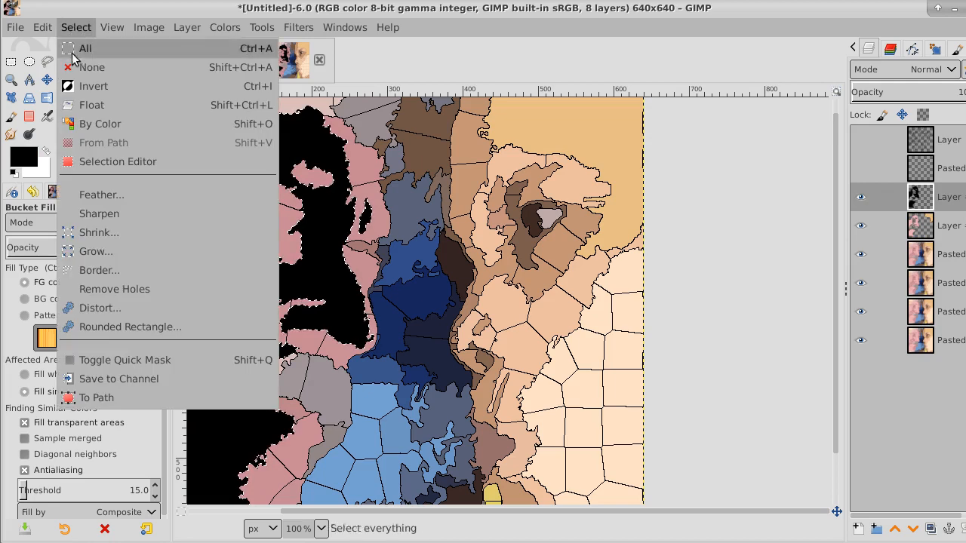
{"action": "left_click", "coordinate": [85, 232]}
{"action": "left_click", "coordinate": [250, 293]}
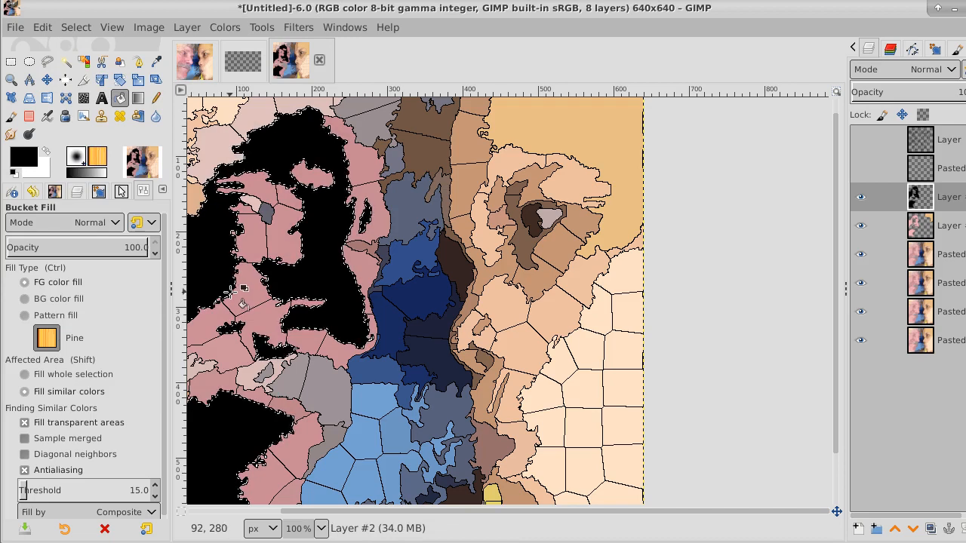
{"action": "key", "text": "Delete"}
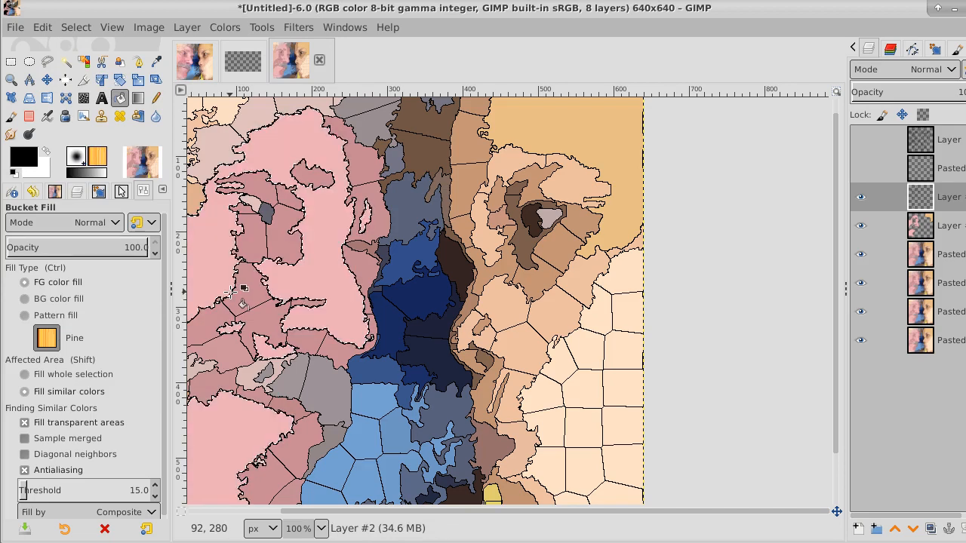
{"action": "left_click", "coordinate": [78, 28]}
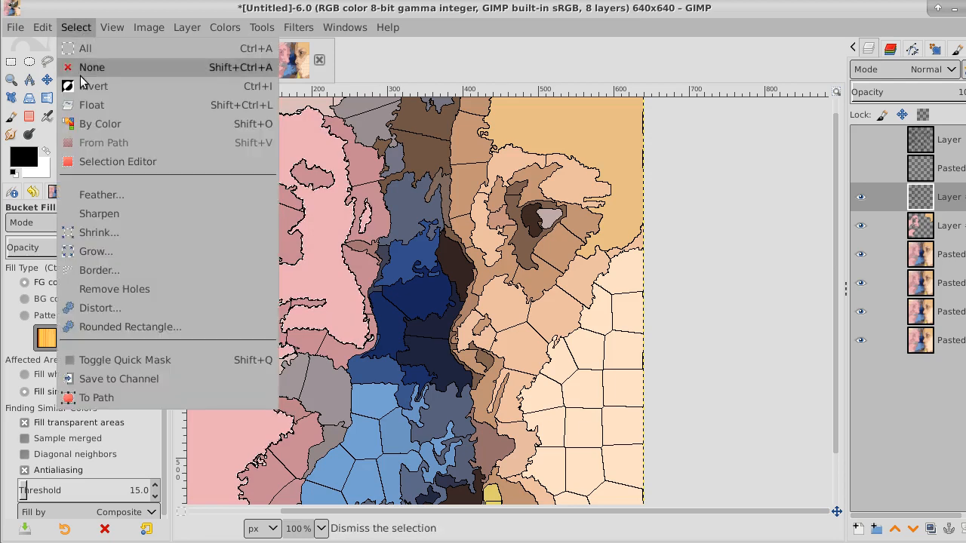
{"action": "left_click", "coordinate": [92, 67]}
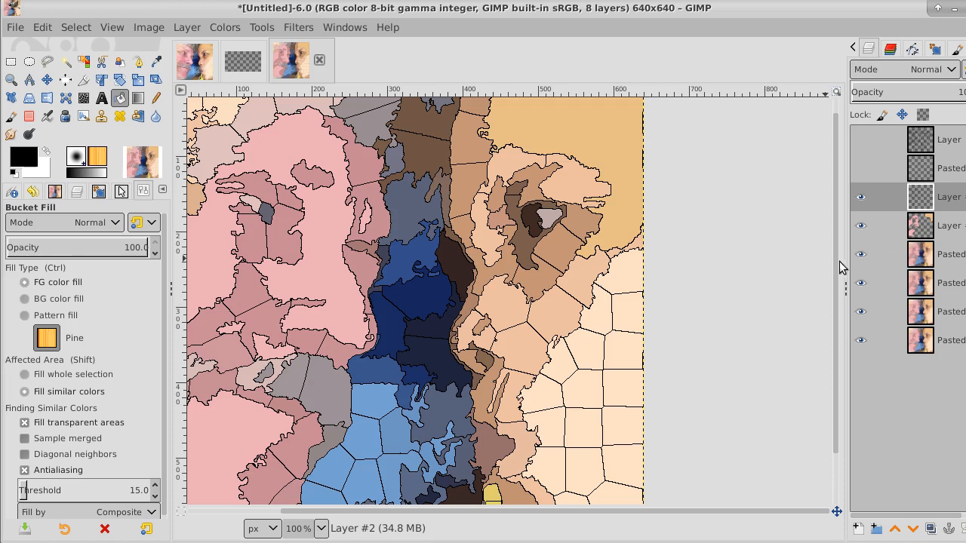
- Select the darker-pink shadow cells by color on Pasted Layer copy #3 and grow the selection by 1 px
{"action": "left_click", "coordinate": [949, 258]}
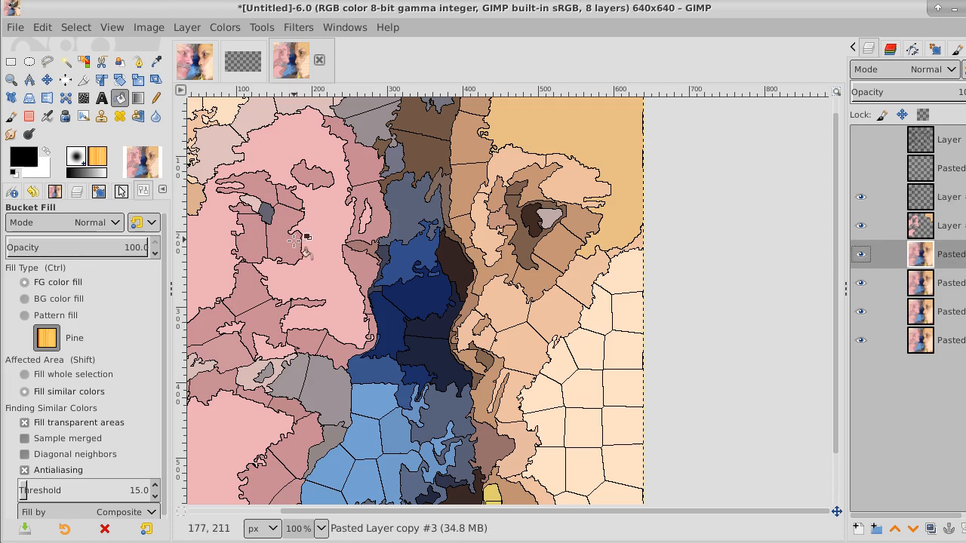
{"action": "left_click", "coordinate": [83, 61]}
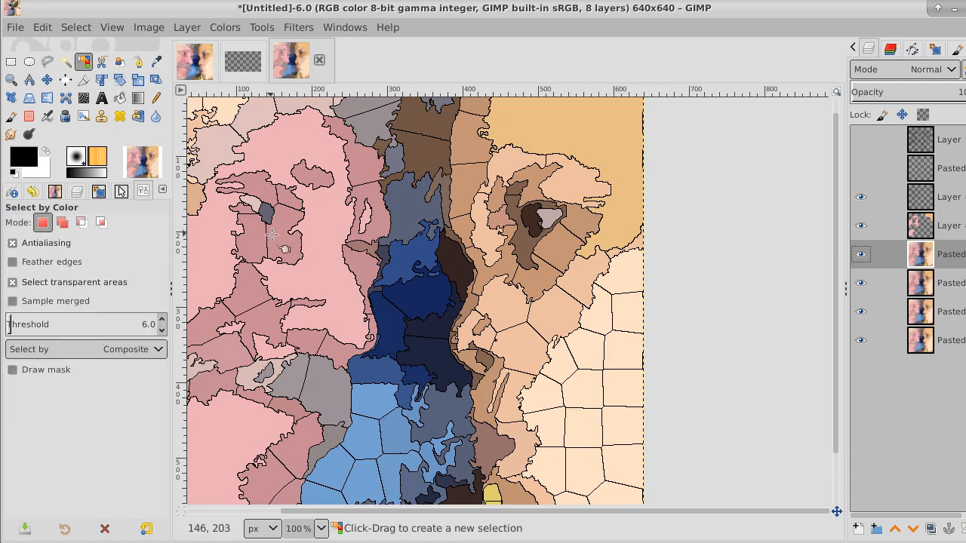
{"action": "left_click", "coordinate": [273, 236]}
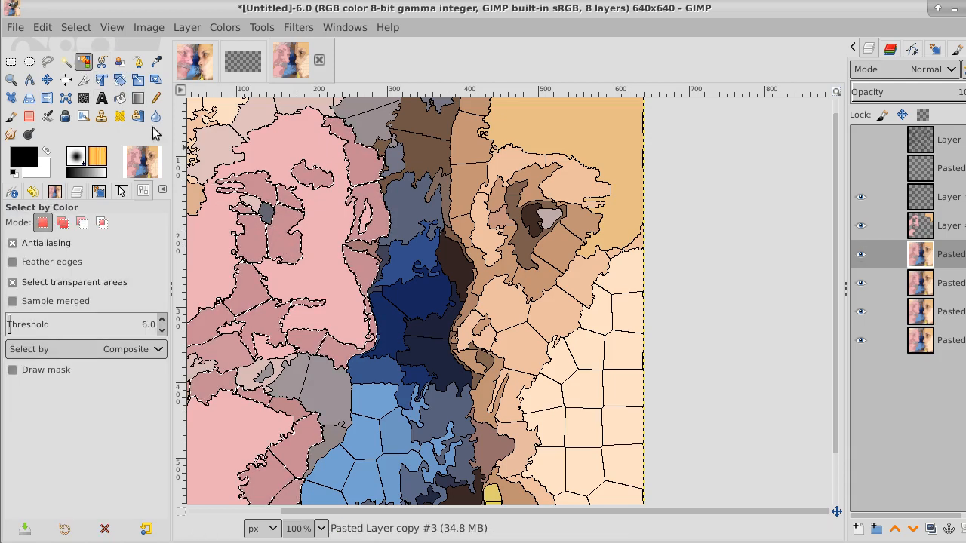
{"action": "left_click", "coordinate": [76, 27]}
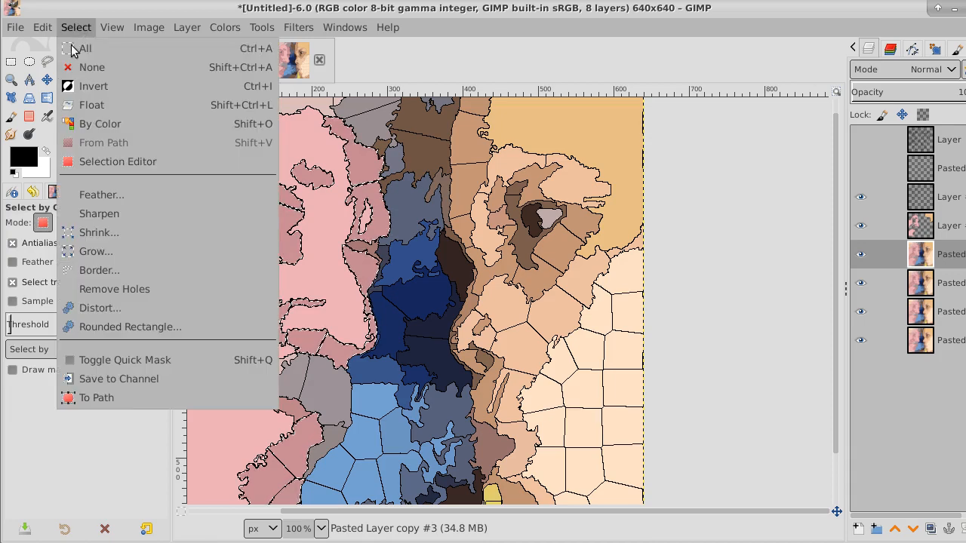
{"action": "left_click", "coordinate": [72, 251]}
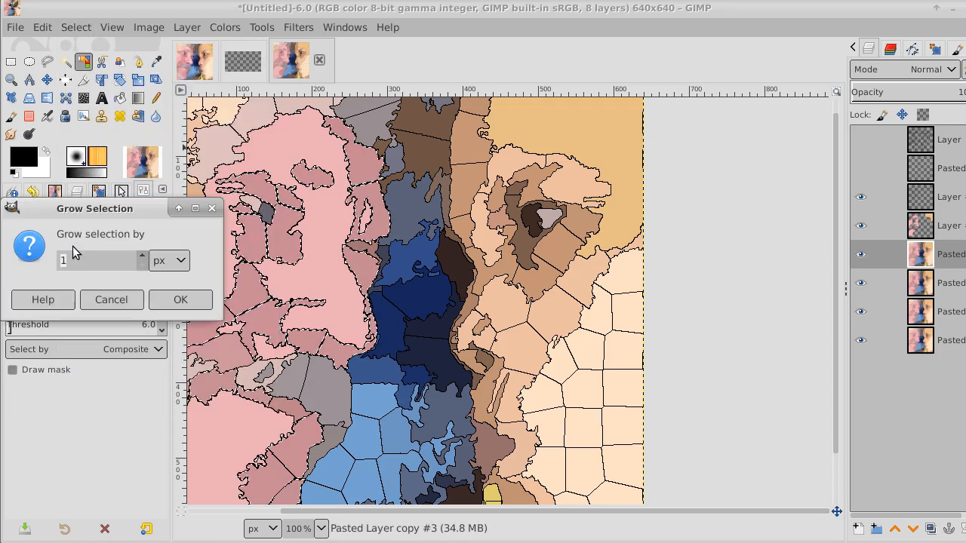
{"action": "left_click", "coordinate": [179, 302]}
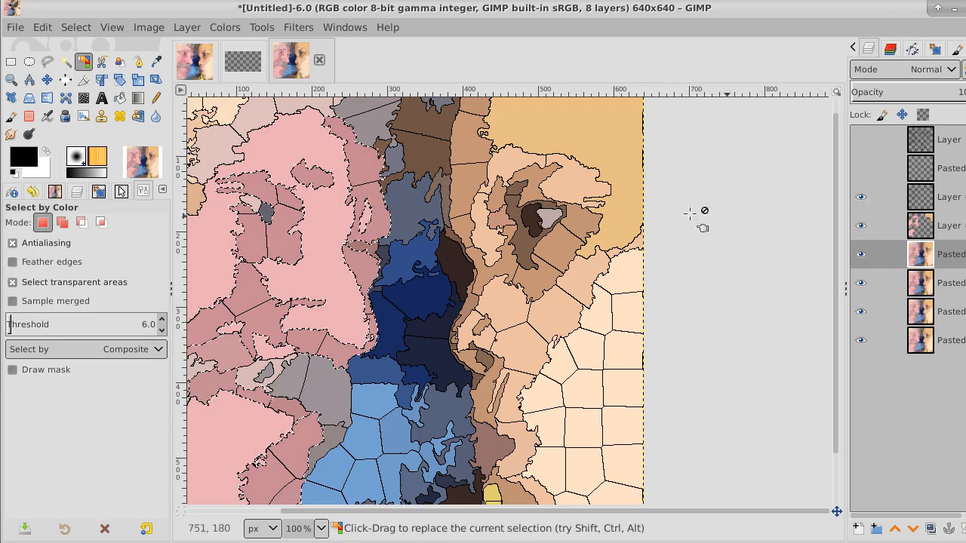
- Pick the darker-pink cell color and bucket-fill the grown selection with it on the color-fill layer, Layer #1
{"action": "left_click", "coordinate": [156, 62]}
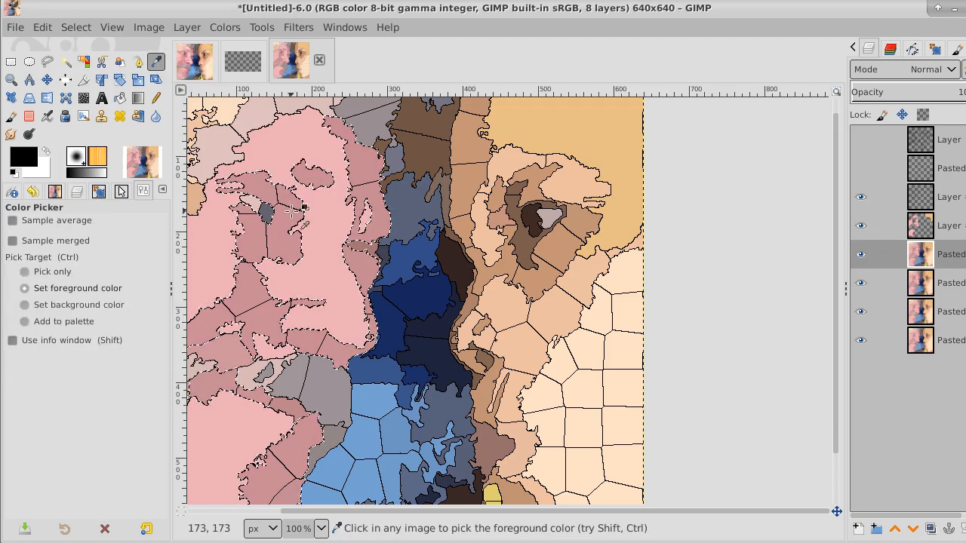
{"action": "left_click", "coordinate": [277, 232]}
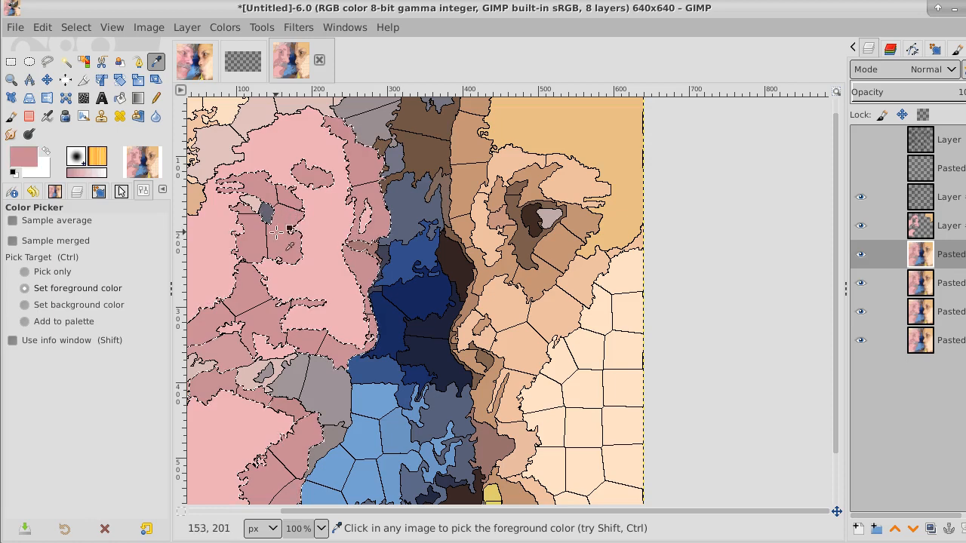
{"action": "left_click", "coordinate": [892, 222]}
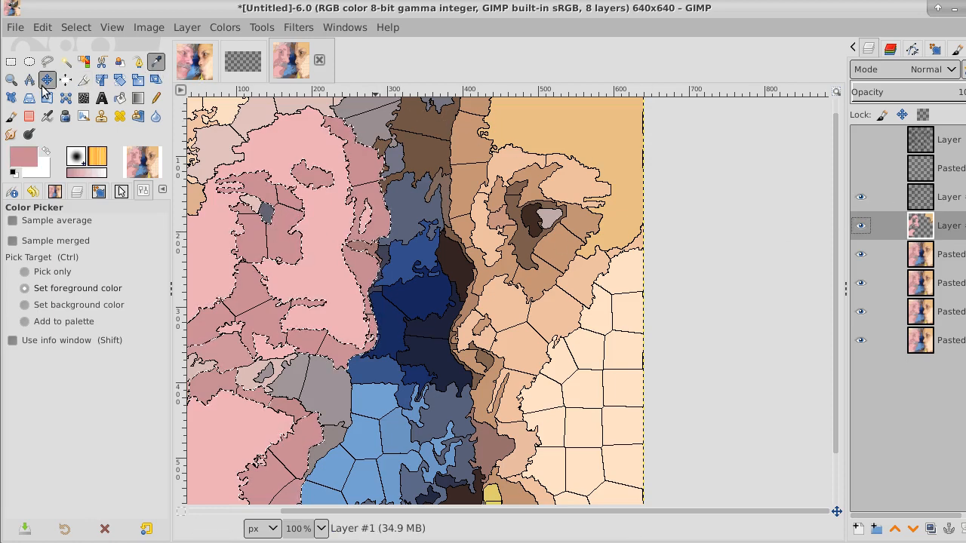
{"action": "left_click", "coordinate": [119, 98]}
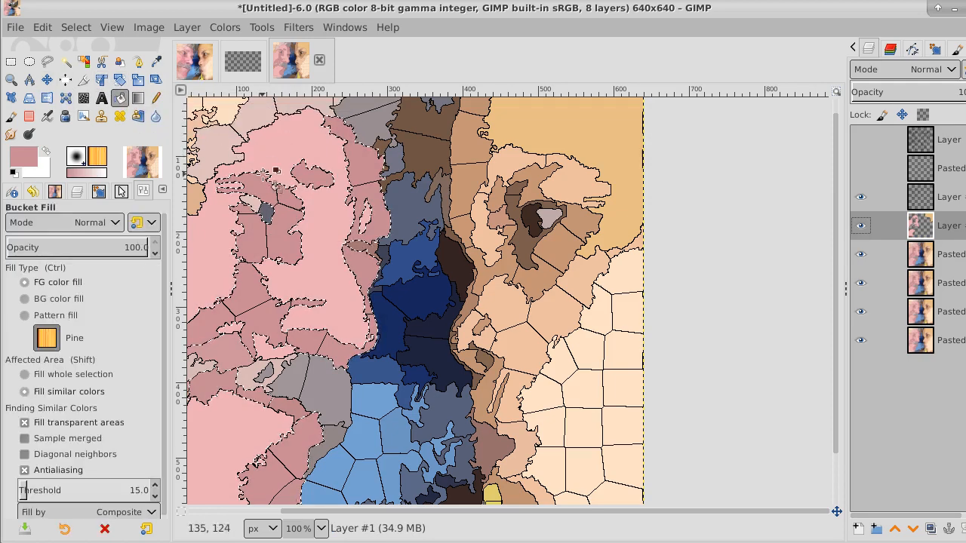
{"action": "left_click", "coordinate": [282, 219]}
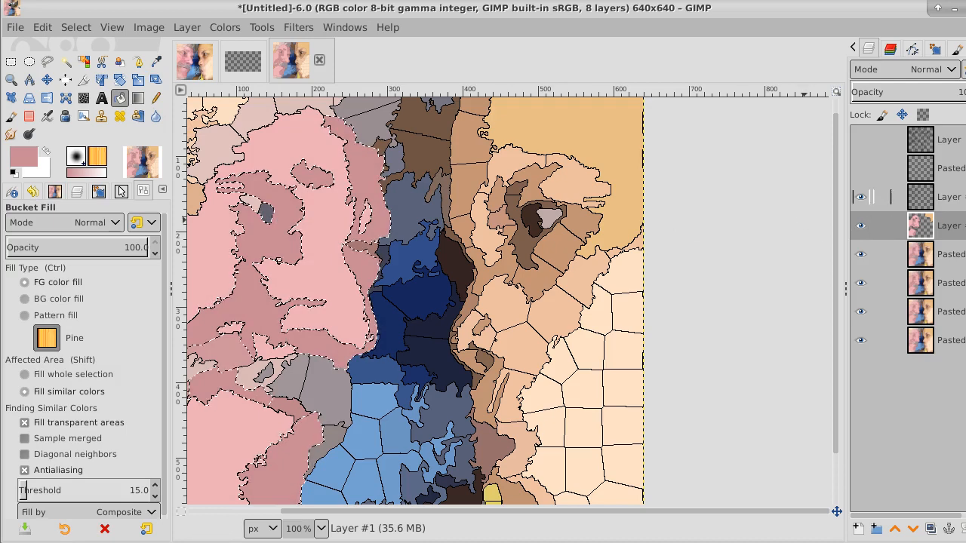
- Bucket-fill the main darker-pink selected areas with the default black on Layer #2
{"action": "left_click", "coordinate": [947, 197]}
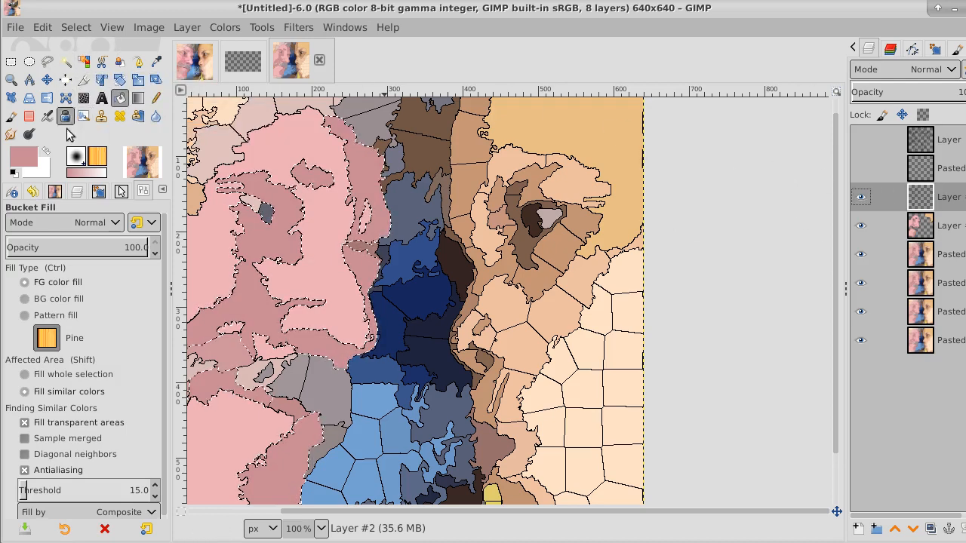
{"action": "left_click", "coordinate": [11, 174]}
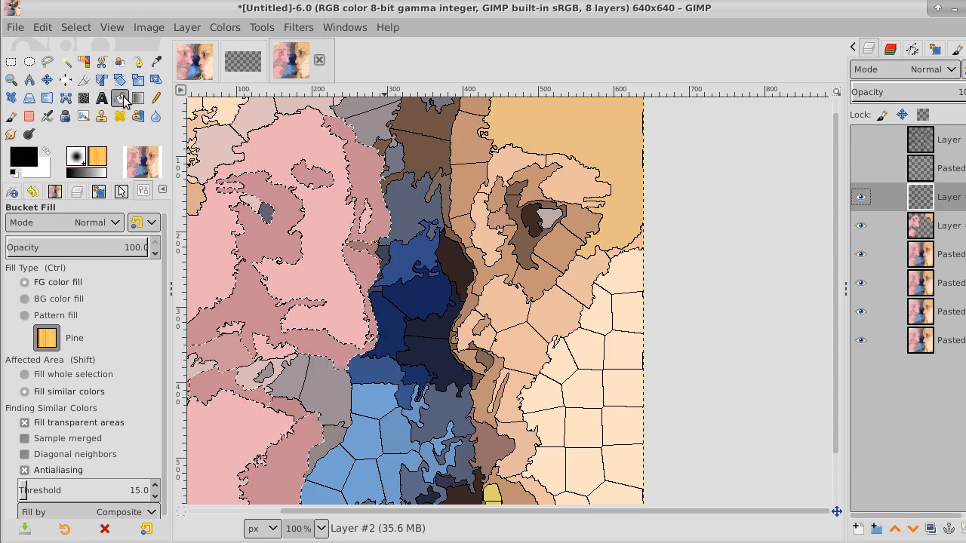
{"action": "left_click", "coordinate": [271, 235]}
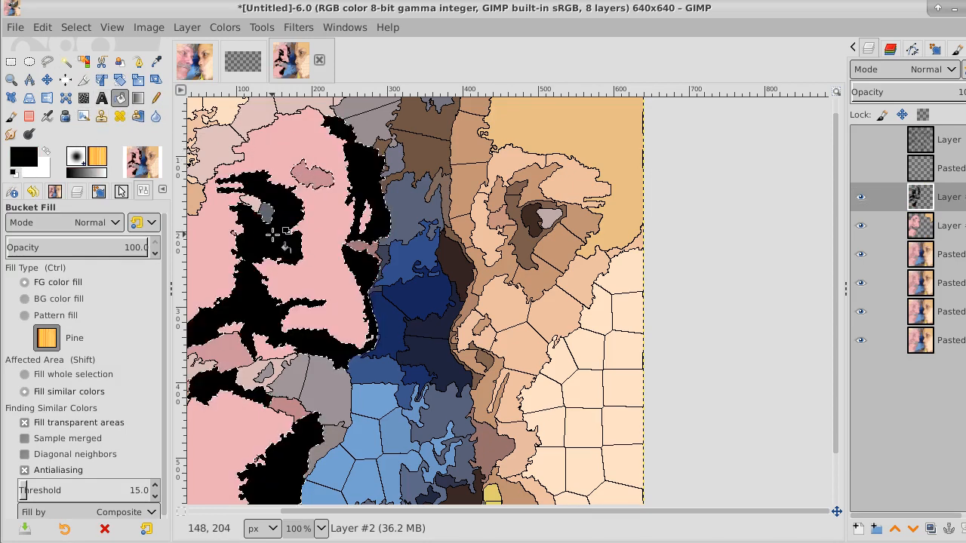
- Shrink the darker-pink selection, delete the black inside it to leave a thin outline, and clear the selection
{"action": "left_click", "coordinate": [76, 27]}
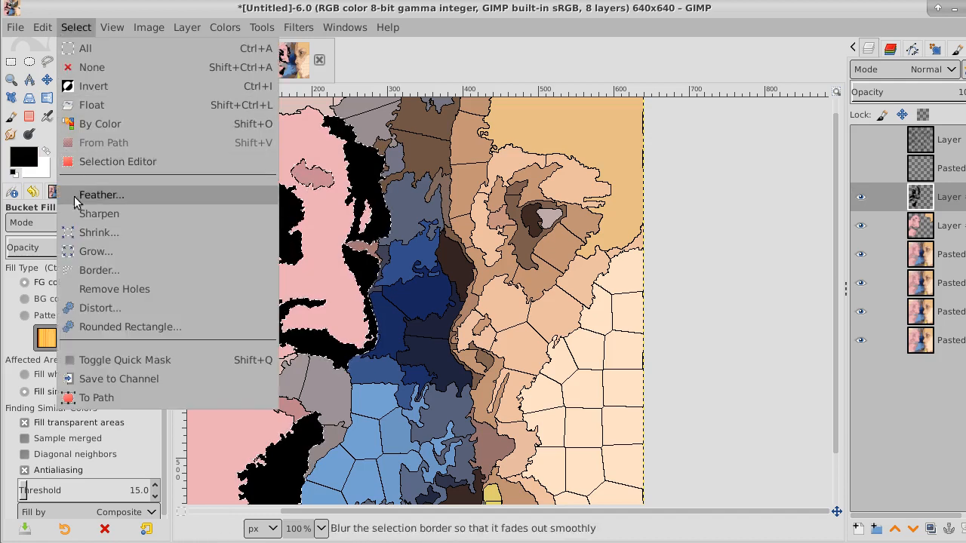
{"action": "left_click", "coordinate": [90, 233]}
{"action": "left_click", "coordinate": [250, 298]}
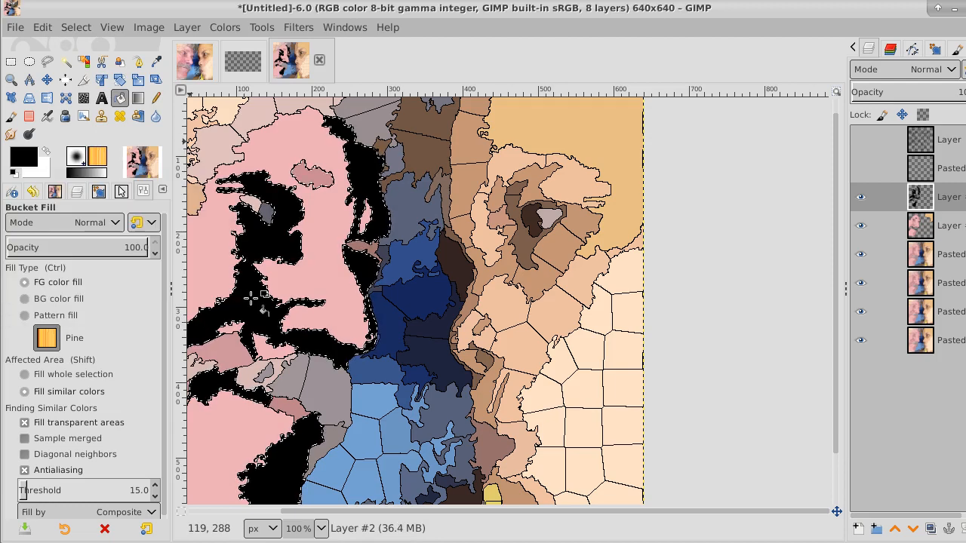
{"action": "key", "text": "Delete"}
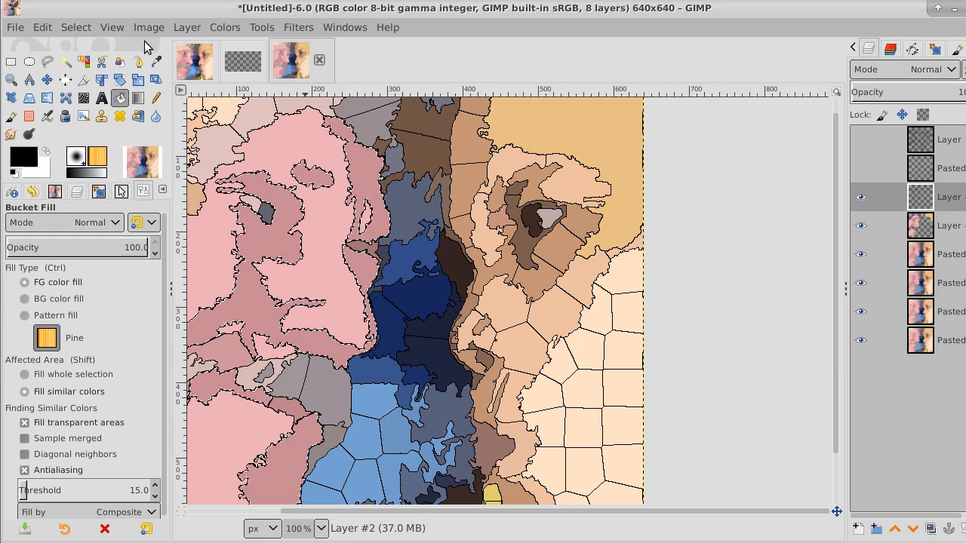
{"action": "left_click", "coordinate": [76, 29]}
{"action": "left_click", "coordinate": [85, 67]}
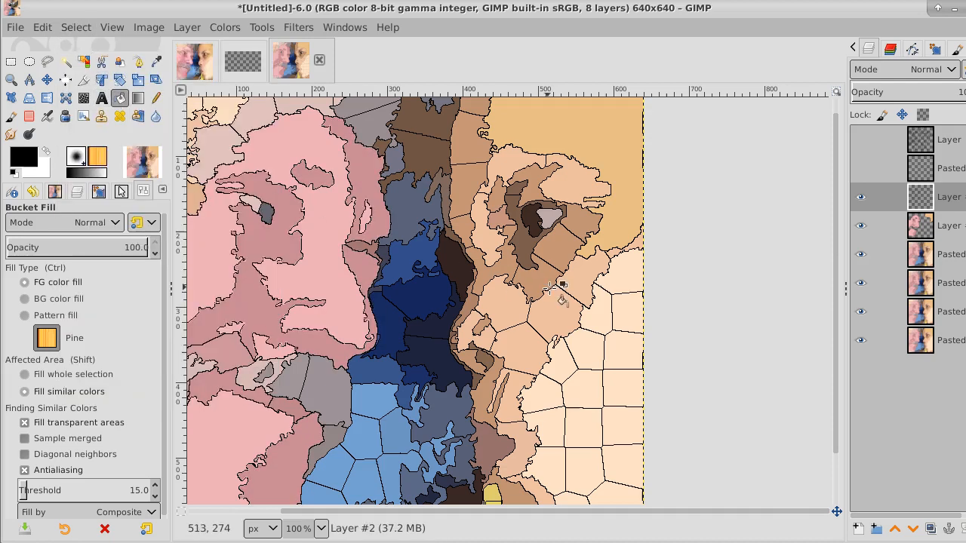
- Select all cream cells by color on Pasted Layer copy #3 and grow the selection over the cell borders
{"action": "left_click", "coordinate": [872, 254]}
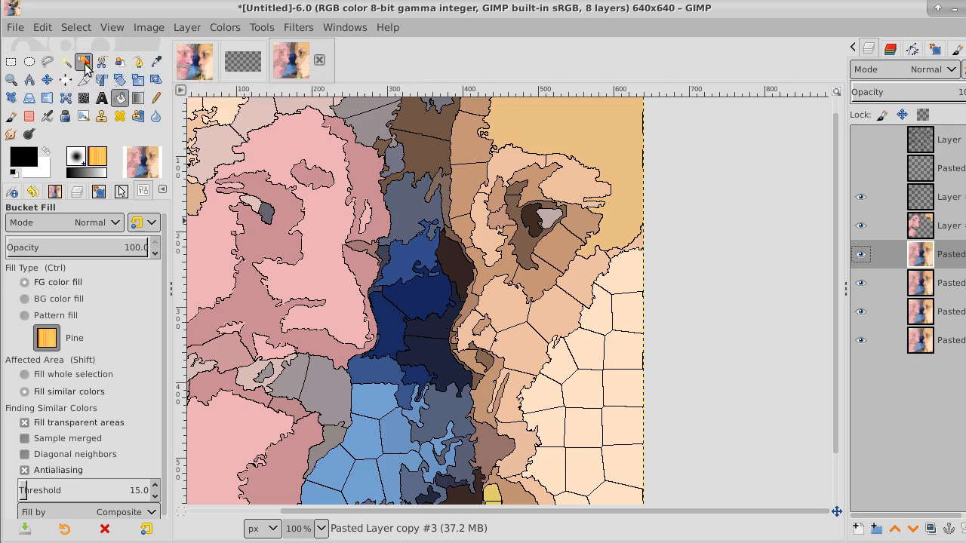
{"action": "left_click", "coordinate": [83, 63]}
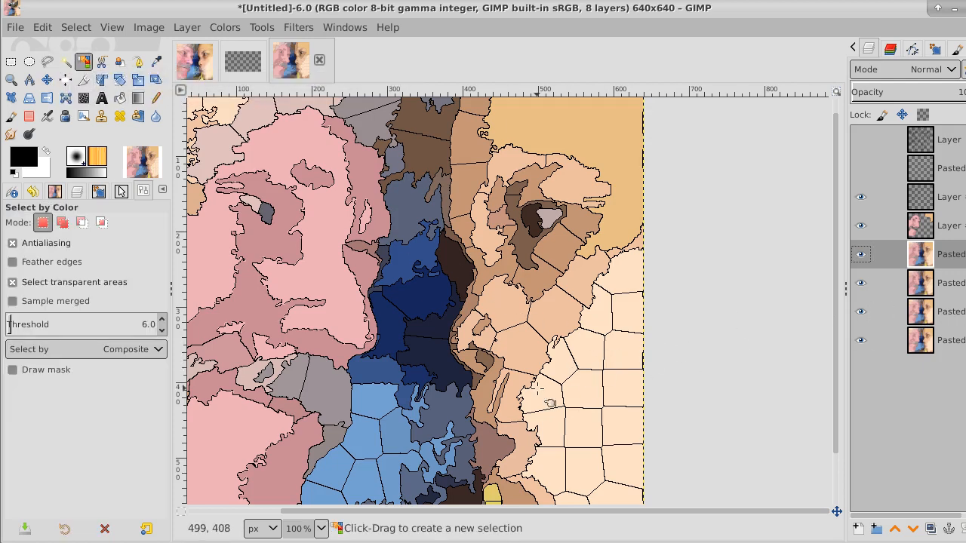
{"action": "left_click", "coordinate": [594, 395]}
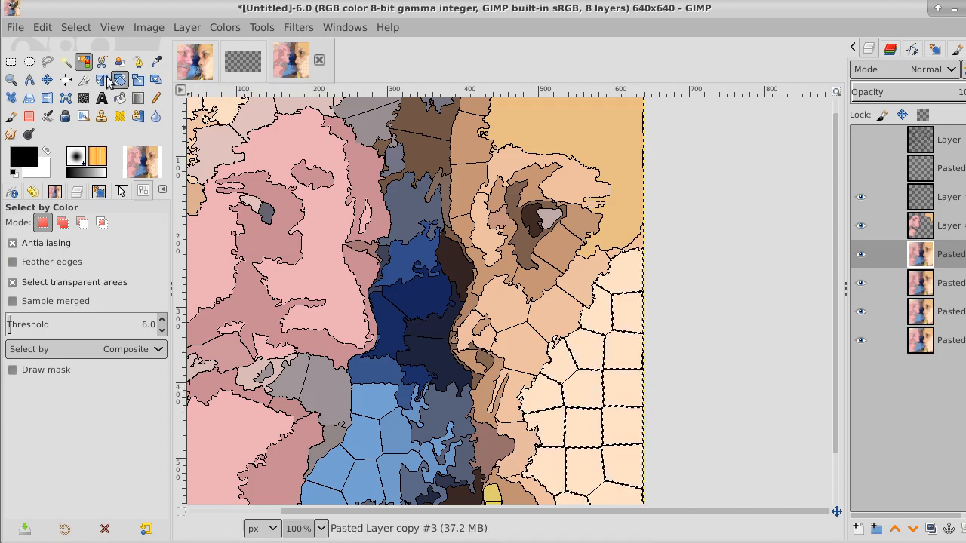
{"action": "left_click", "coordinate": [73, 28]}
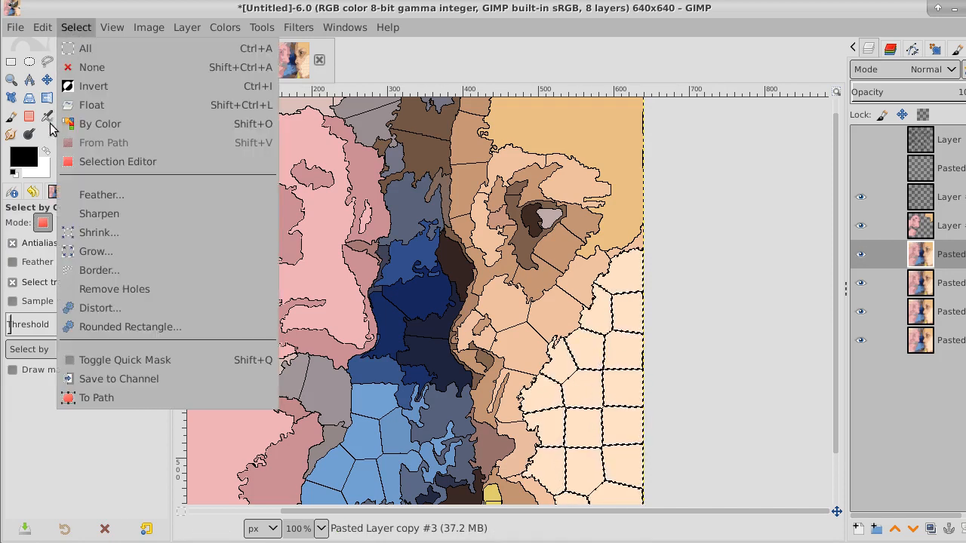
{"action": "left_click", "coordinate": [95, 252]}
{"action": "left_click", "coordinate": [178, 304]}
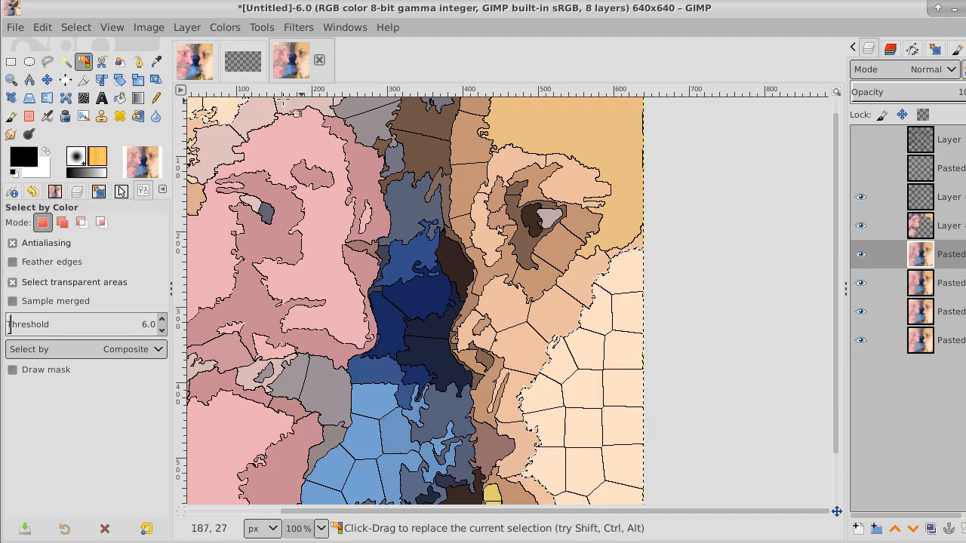
- Pick the cream cell color and bucket-fill the large cream area with it on Layer #1
{"action": "left_click", "coordinate": [156, 61]}
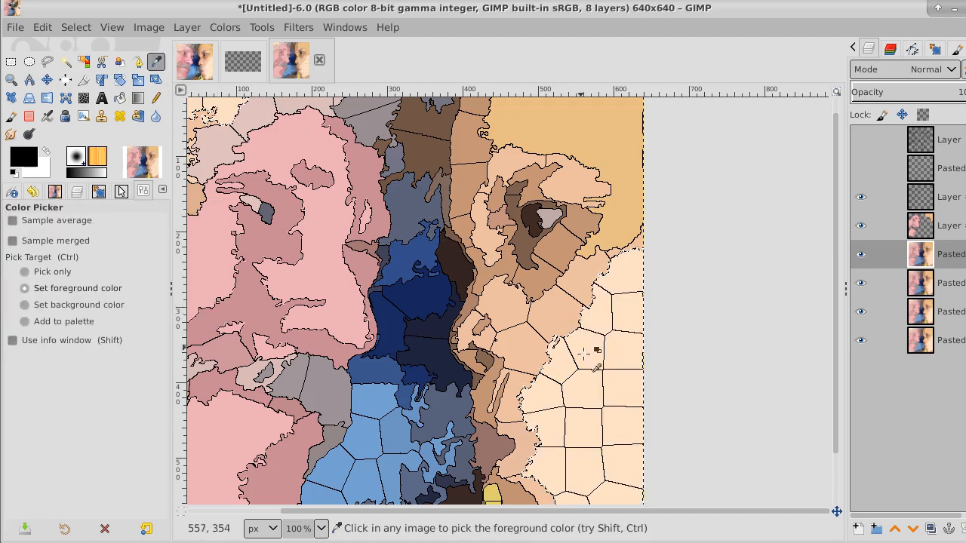
{"action": "left_click", "coordinate": [583, 400]}
{"action": "left_click", "coordinate": [890, 224]}
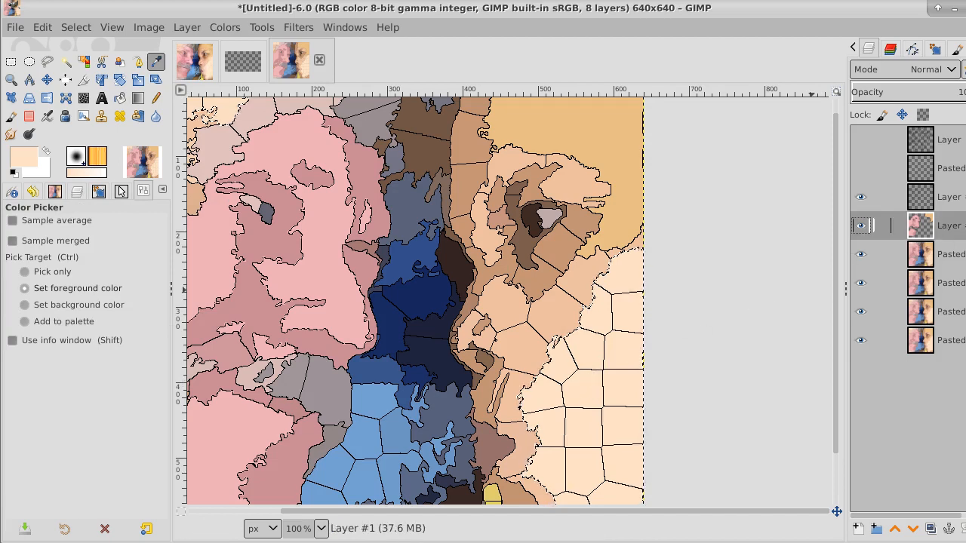
{"action": "left_click", "coordinate": [120, 98]}
{"action": "left_click", "coordinate": [589, 351]}
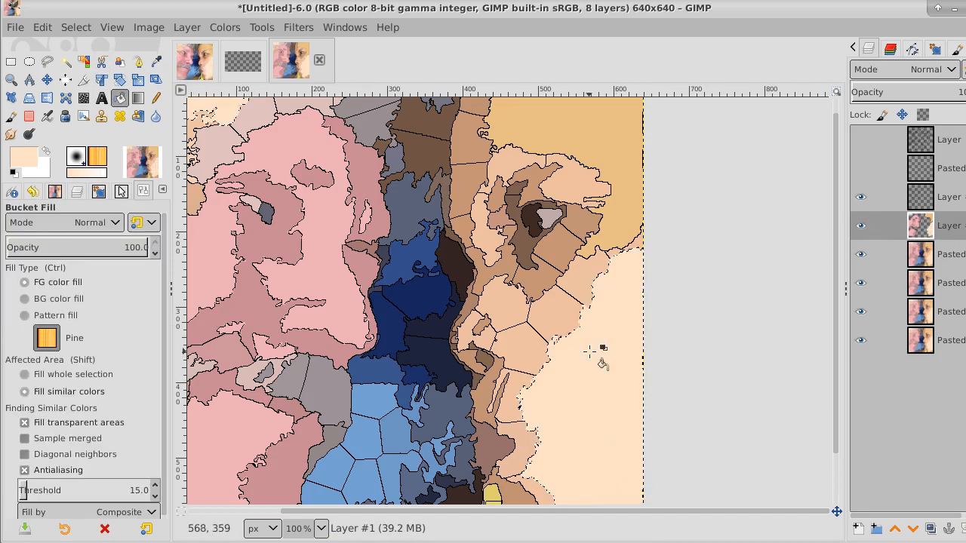
- Bucket-fill the large cream selected area with the default black on Layer #2
{"action": "left_click", "coordinate": [890, 197]}
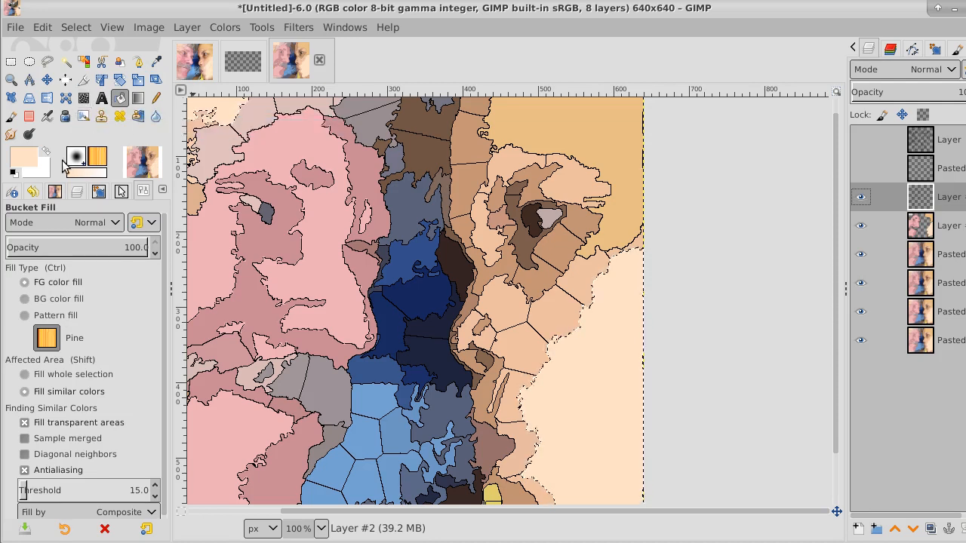
{"action": "left_click", "coordinate": [14, 174]}
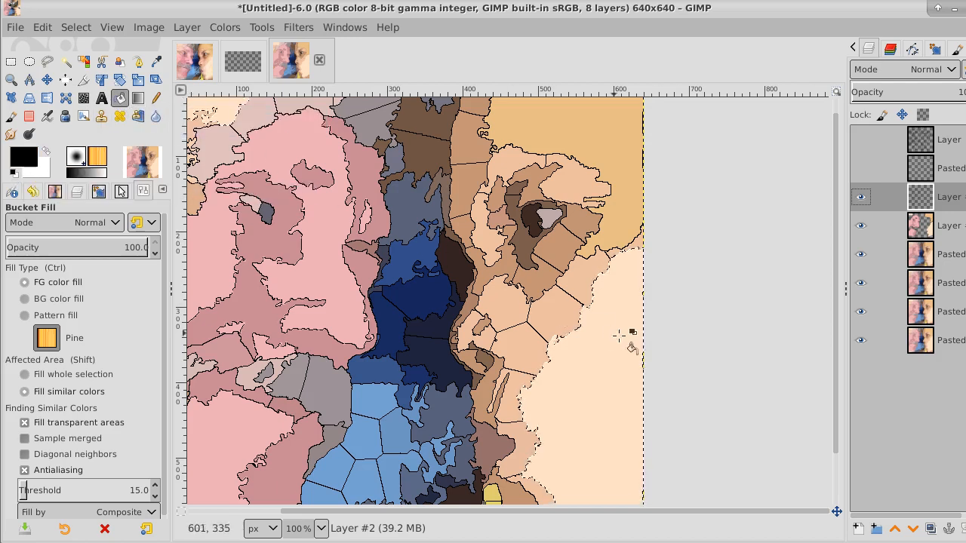
{"action": "left_click", "coordinate": [615, 373]}
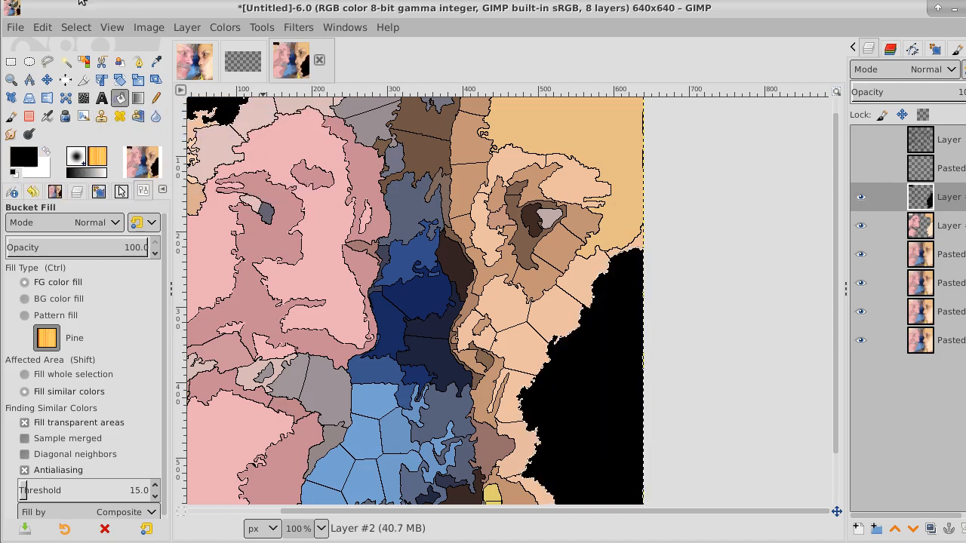
- Shrink the cream-area selection, delete the black inside it to leave a thin outline, and clear the selection
{"action": "left_click", "coordinate": [75, 28]}
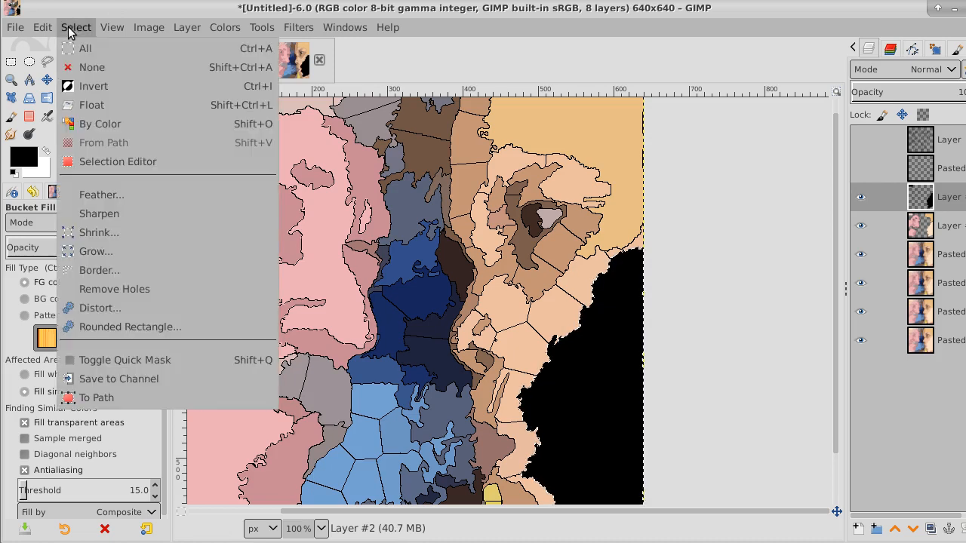
{"action": "left_click", "coordinate": [76, 236]}
{"action": "left_click", "coordinate": [249, 294]}
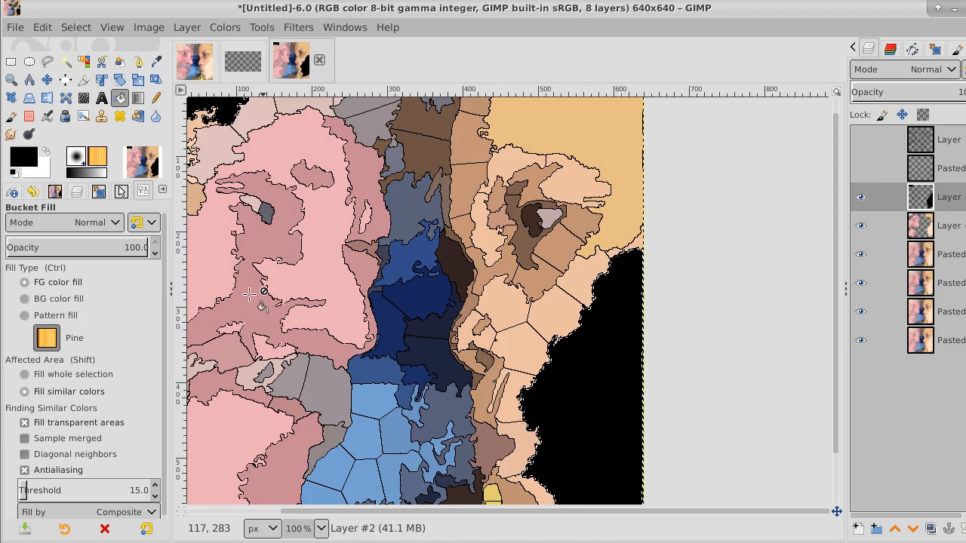
{"action": "key", "text": "Delete"}
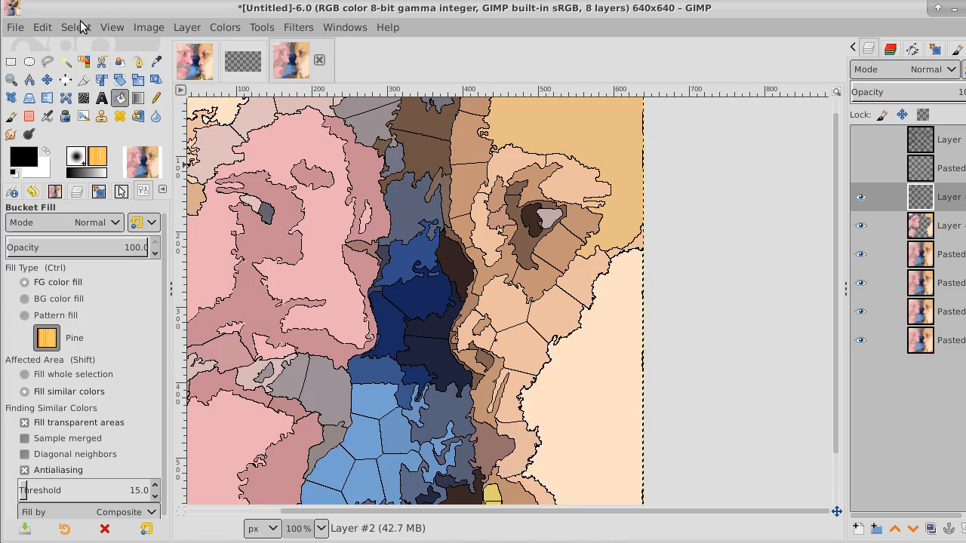
{"action": "left_click", "coordinate": [82, 27]}
{"action": "left_click", "coordinate": [87, 68]}
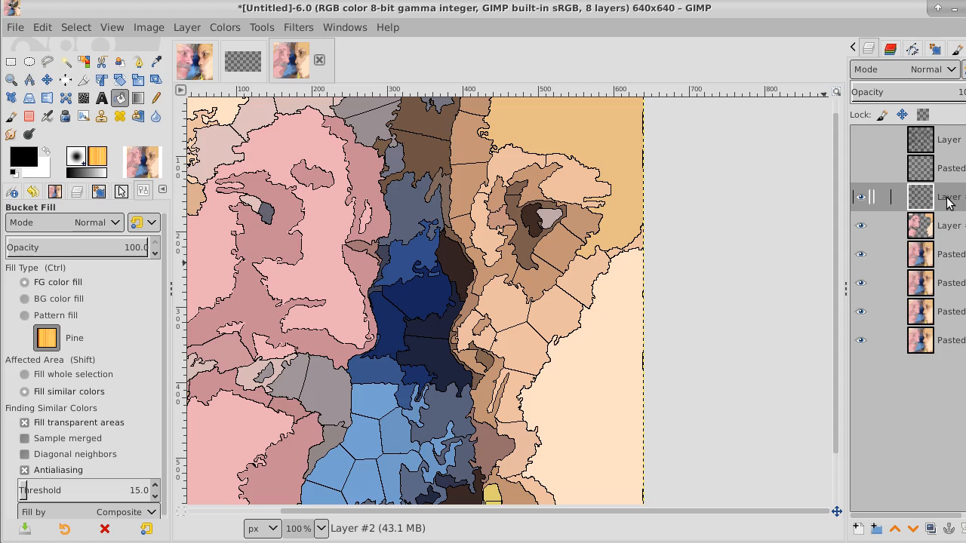
- Hide the four pasted layers and Layer #2 to view only the flat color fills on Layer #1
{"action": "left_click", "coordinate": [861, 225]}
{"action": "left_click", "coordinate": [861, 253]}
{"action": "left_click", "coordinate": [860, 282]}
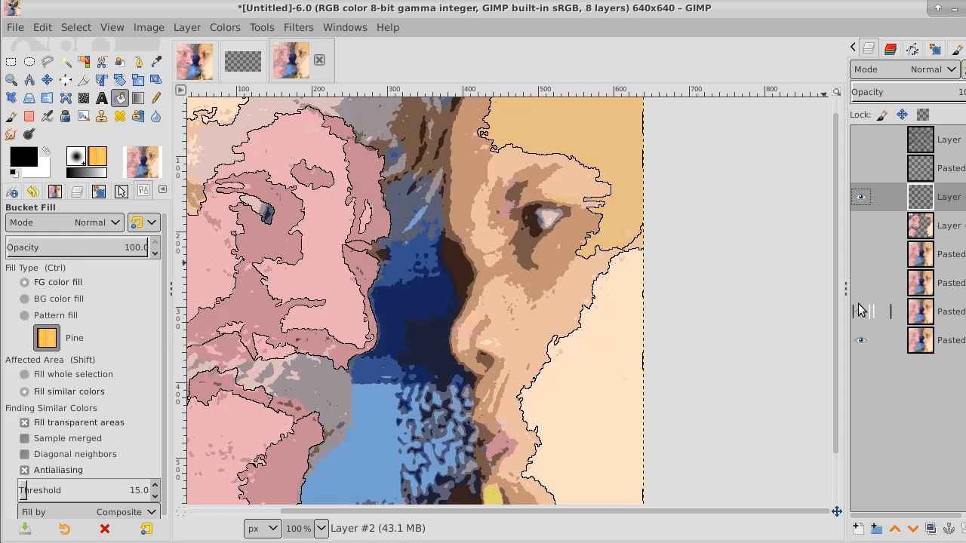
{"action": "left_click", "coordinate": [860, 310]}
{"action": "left_click", "coordinate": [860, 340]}
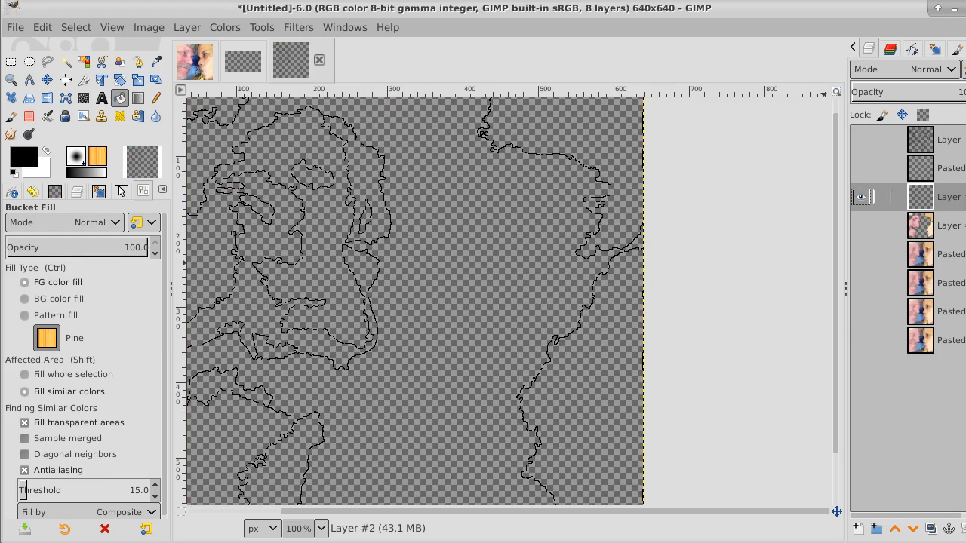
{"action": "left_click", "coordinate": [860, 225]}
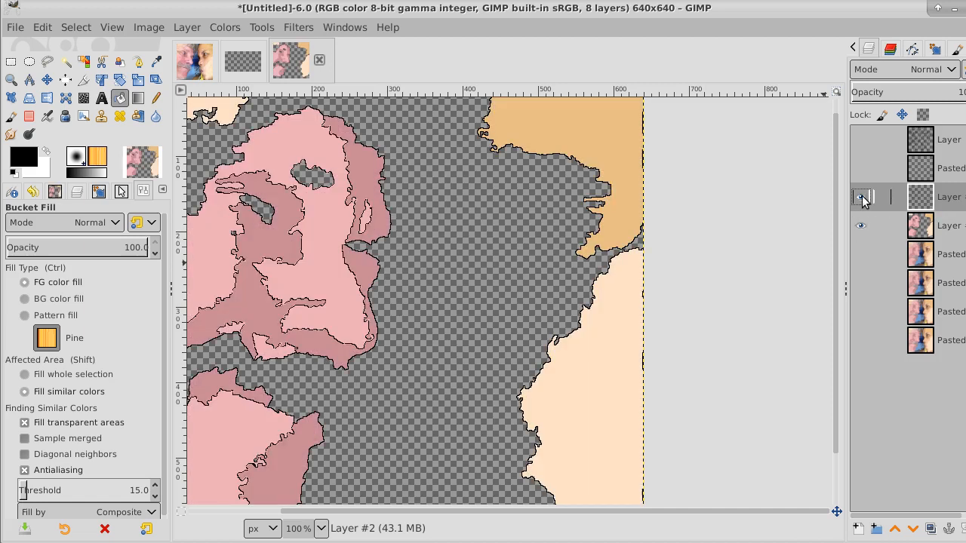
{"action": "left_click", "coordinate": [860, 197]}
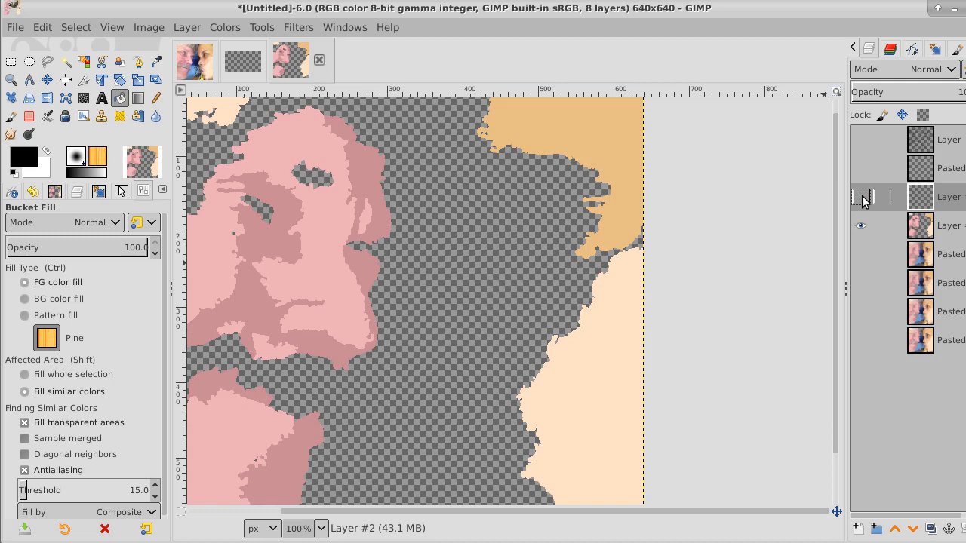
- Switch to the Mra-and-I image and hide its Layer copy and Pasted Layer
{"action": "left_click", "coordinate": [201, 69]}
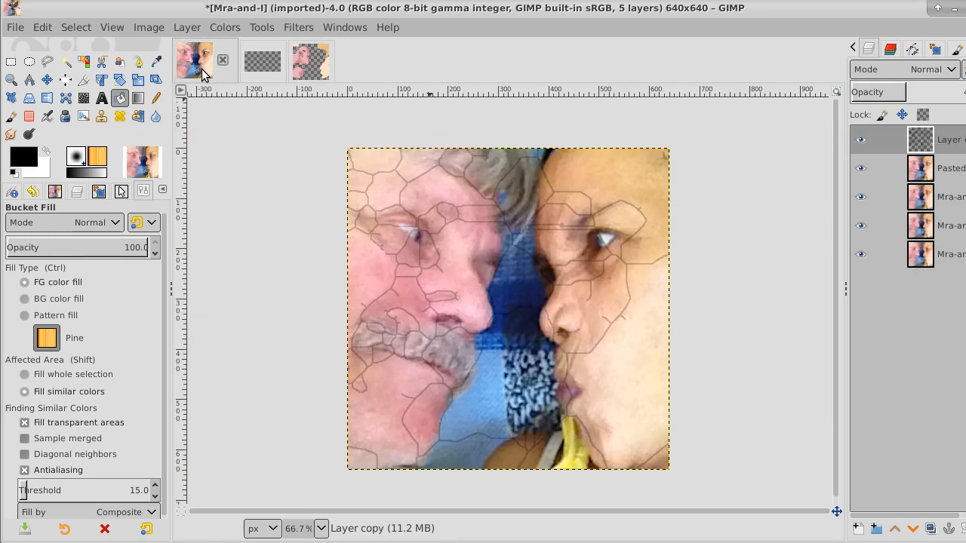
{"action": "left_click", "coordinate": [861, 139]}
{"action": "left_click", "coordinate": [860, 168]}
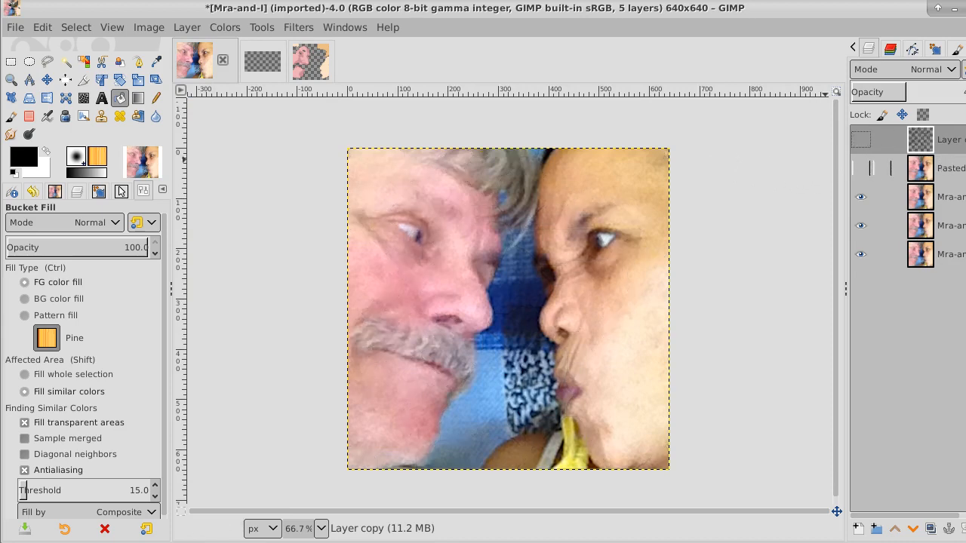
- Show Layer #2 in the Untitled image, copy it, and paste it into the Mra-and-I image as a new layer
{"action": "left_click", "coordinate": [304, 60]}
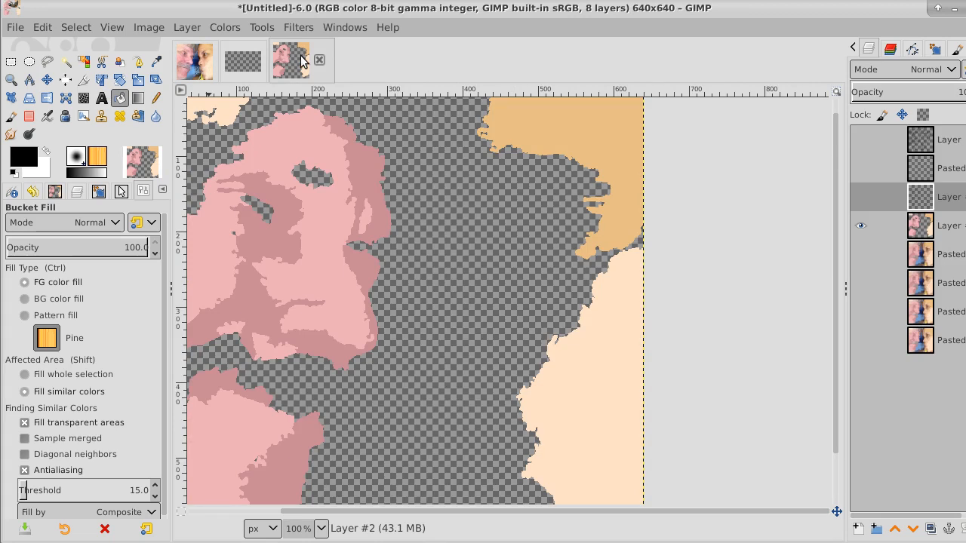
{"action": "left_click", "coordinate": [861, 197]}
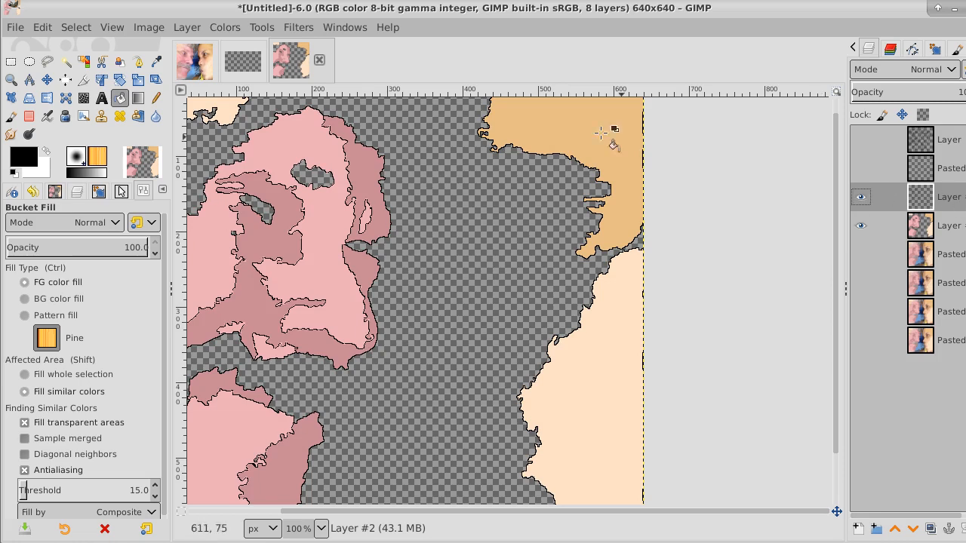
{"action": "left_click", "coordinate": [51, 29]}
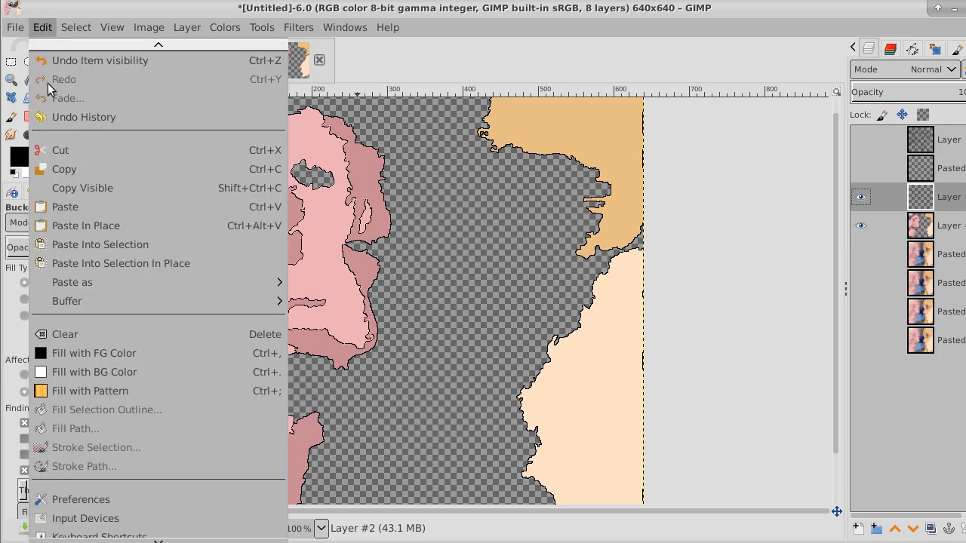
{"action": "left_click", "coordinate": [63, 168]}
{"action": "left_click", "coordinate": [194, 69]}
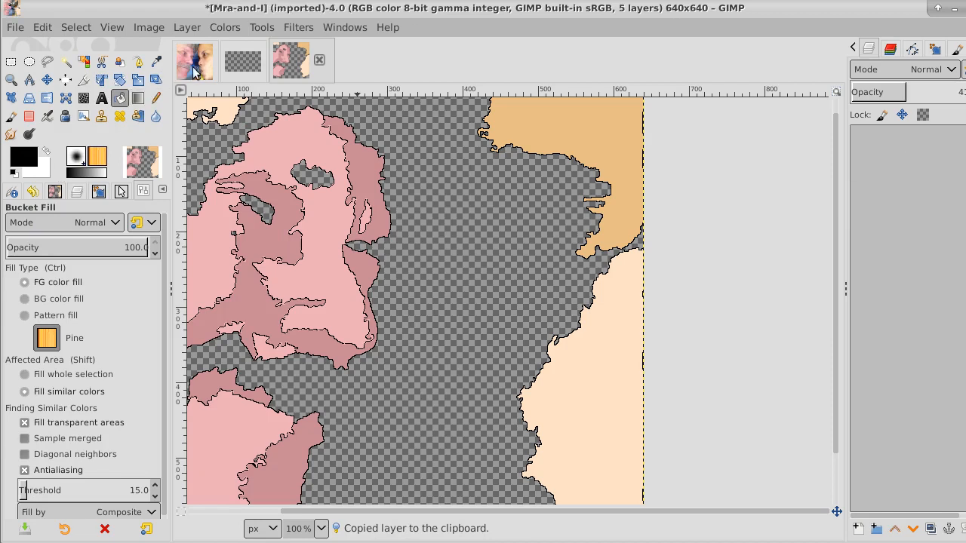
{"action": "left_click", "coordinate": [46, 28]}
{"action": "mouse_move", "coordinate": [138, 285]}
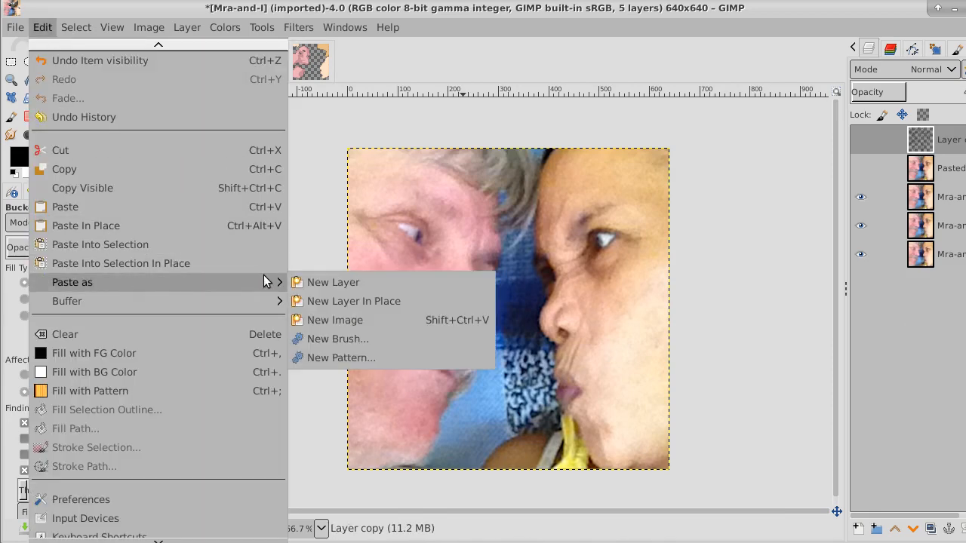
{"action": "left_click", "coordinate": [332, 281]}
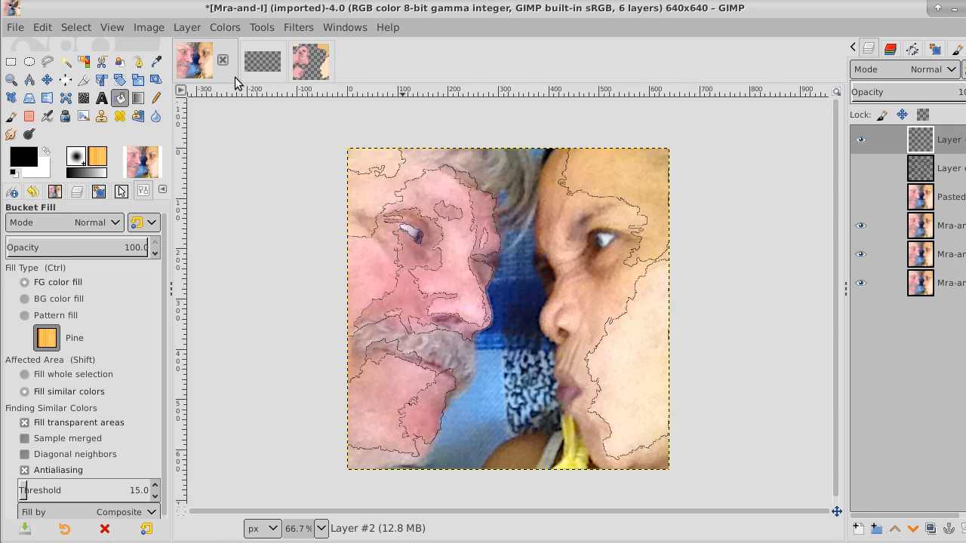
- Return to the Untitled image, hide Layer #2, and copy the flat color fills of Layer #1
{"action": "left_click", "coordinate": [311, 62]}
{"action": "left_click", "coordinate": [955, 234]}
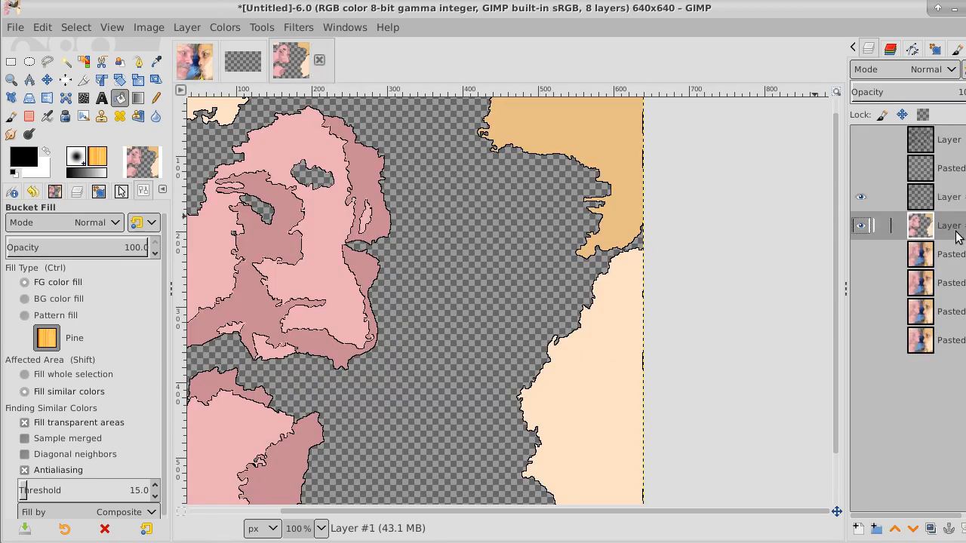
{"action": "left_click", "coordinate": [860, 196]}
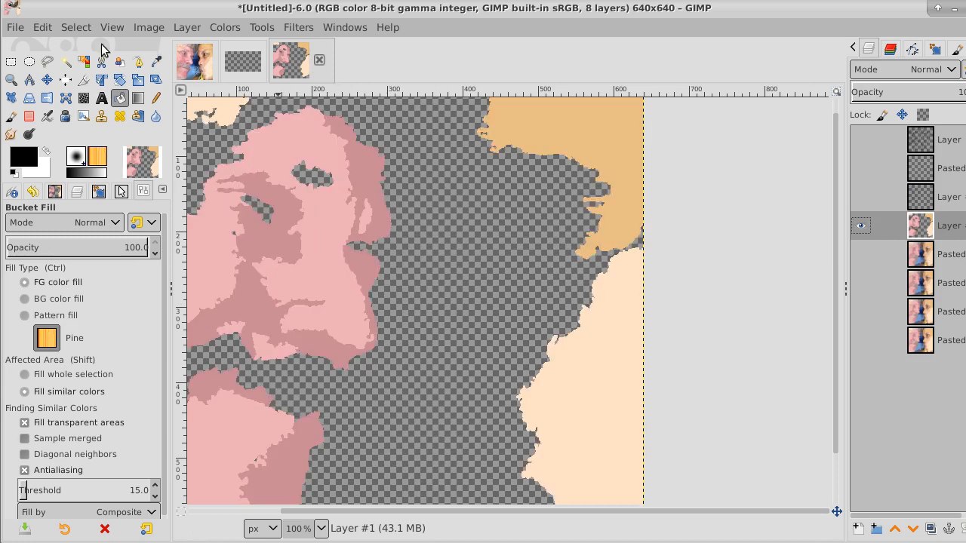
{"action": "left_click", "coordinate": [43, 28]}
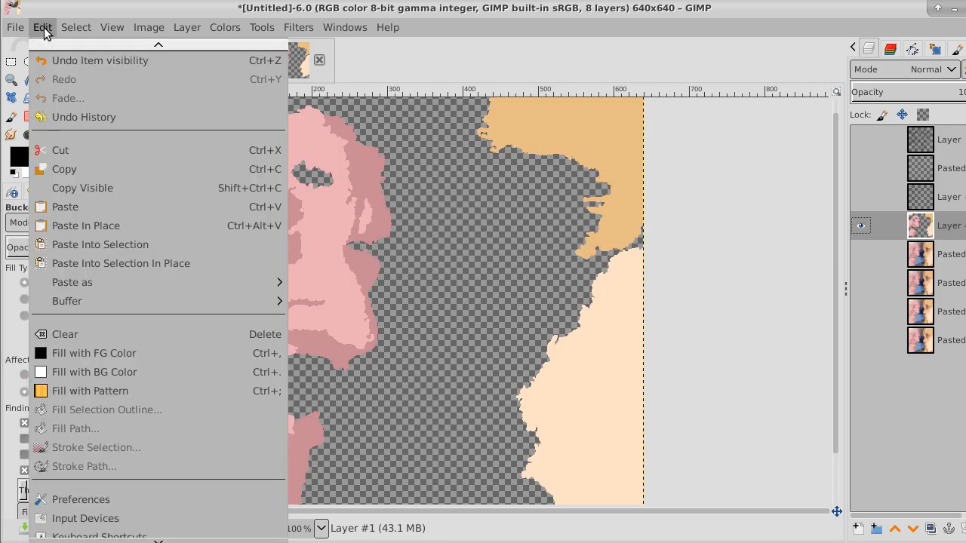
{"action": "left_click", "coordinate": [59, 171]}
- Paste the copied fills in place in the Mra-and-I image and turn the floating selection into a new layer
{"action": "left_click", "coordinate": [198, 70]}
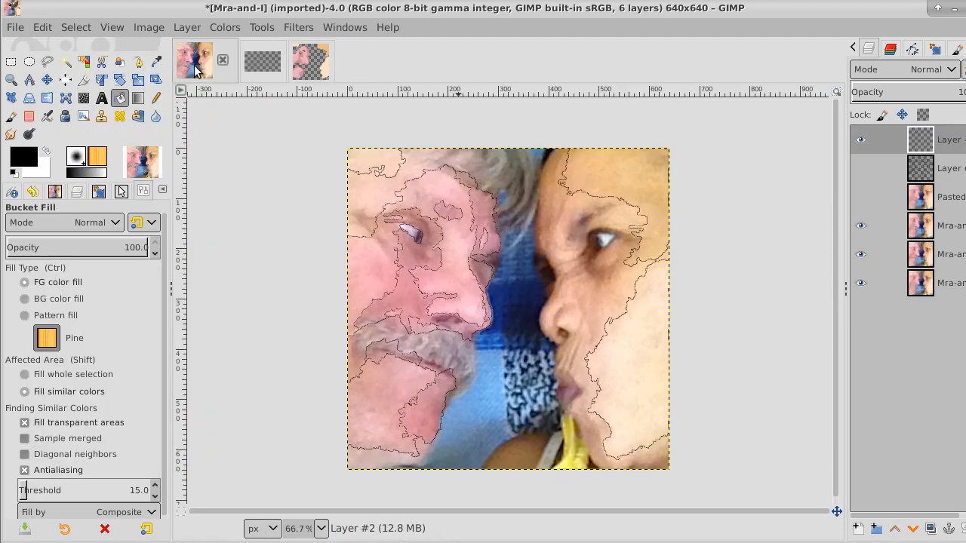
{"action": "left_click", "coordinate": [40, 29]}
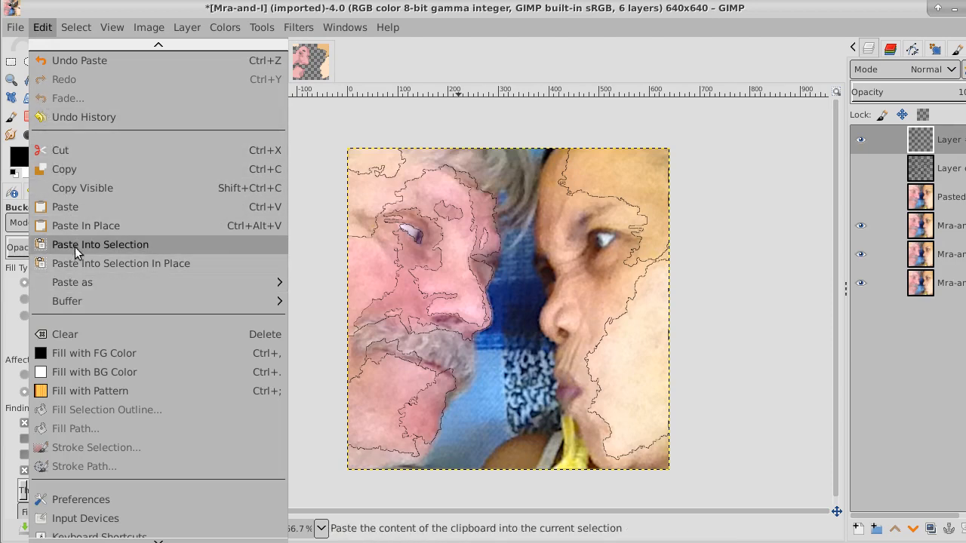
{"action": "left_click", "coordinate": [84, 226]}
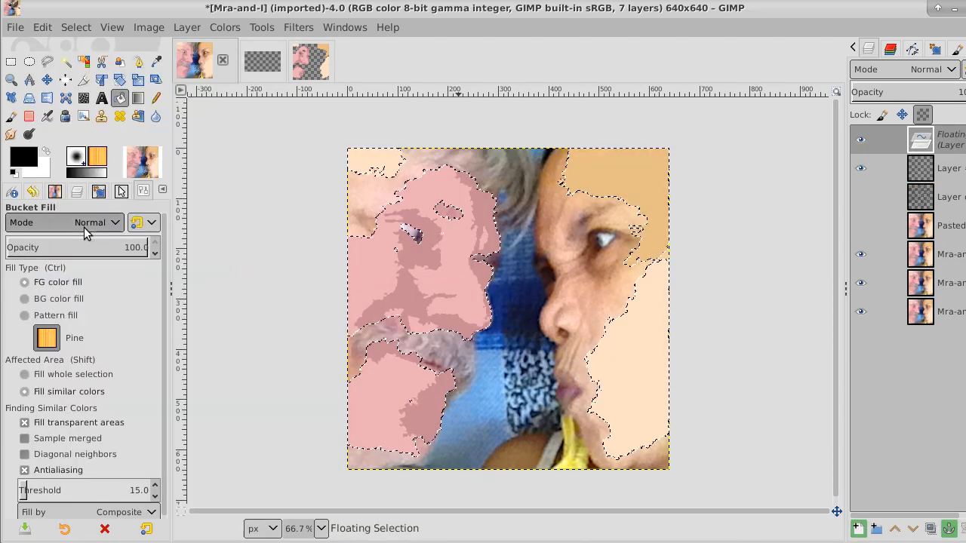
{"action": "left_click", "coordinate": [77, 31]}
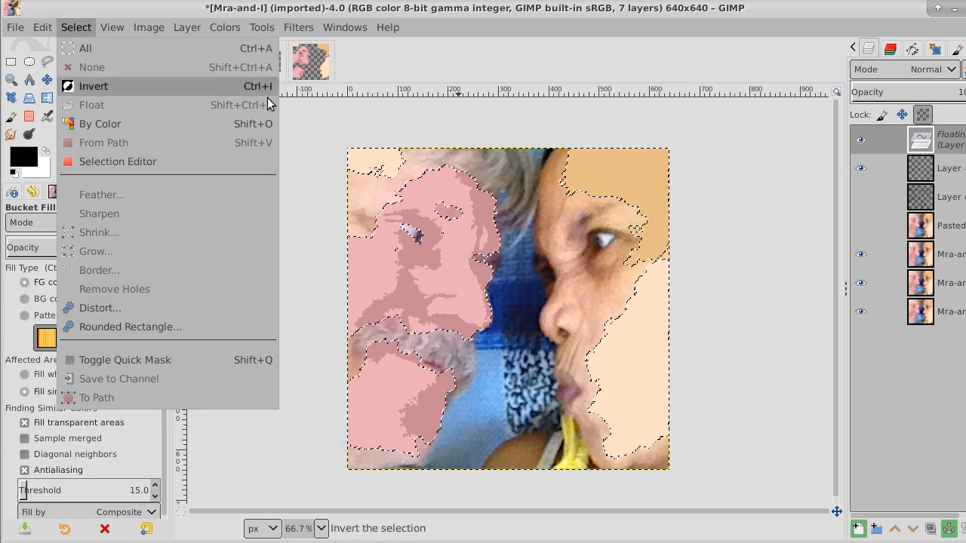
{"action": "left_click", "coordinate": [954, 145]}
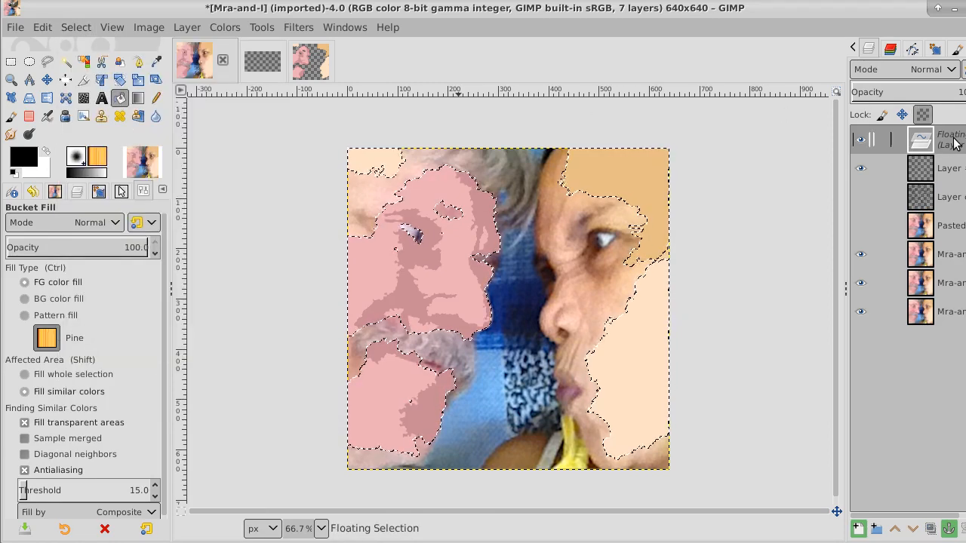
{"action": "right_click", "coordinate": [958, 143]}
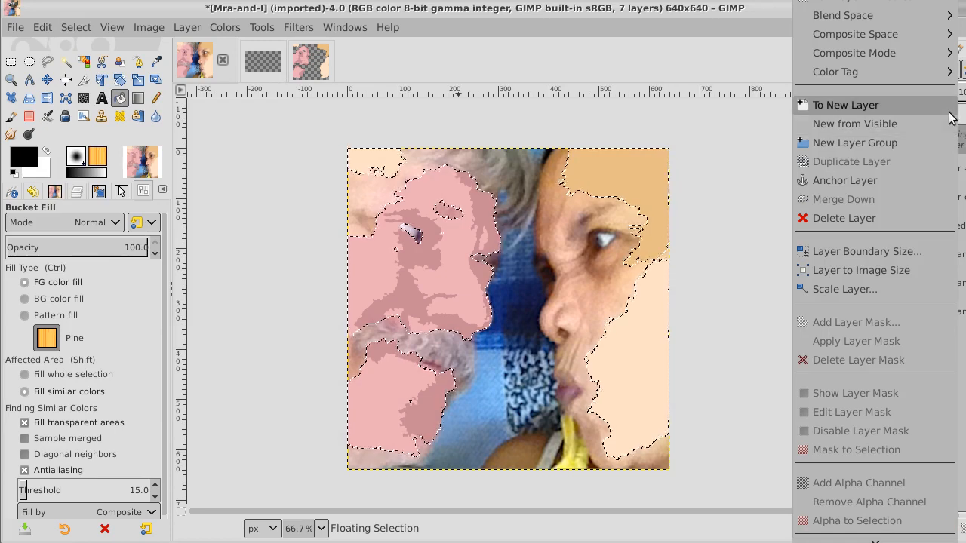
{"action": "left_click", "coordinate": [949, 105]}
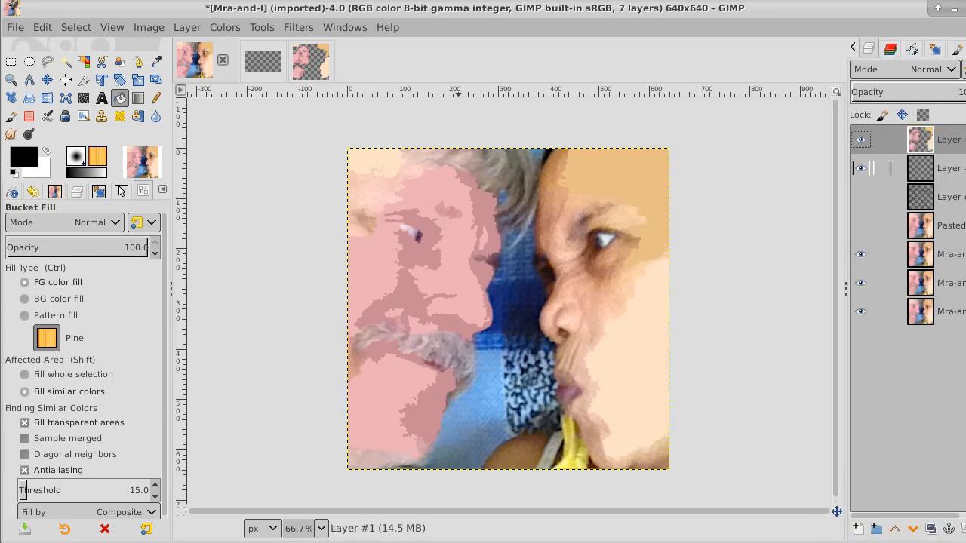
- Raise the Layer #2 outlines above the Layer #1 fills, and move Layer #2 down to the bottom of the stack
{"action": "left_click", "coordinate": [944, 167]}
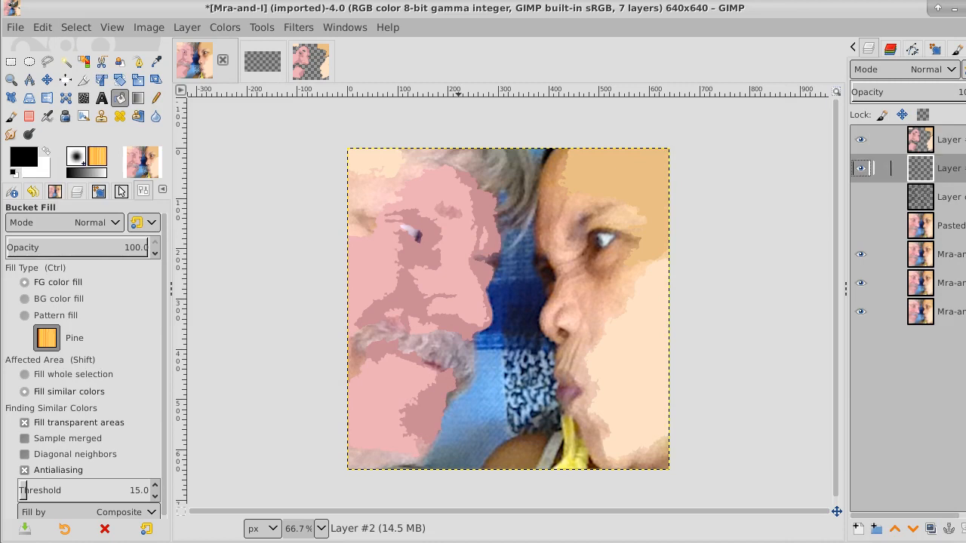
{"action": "left_click", "coordinate": [895, 530]}
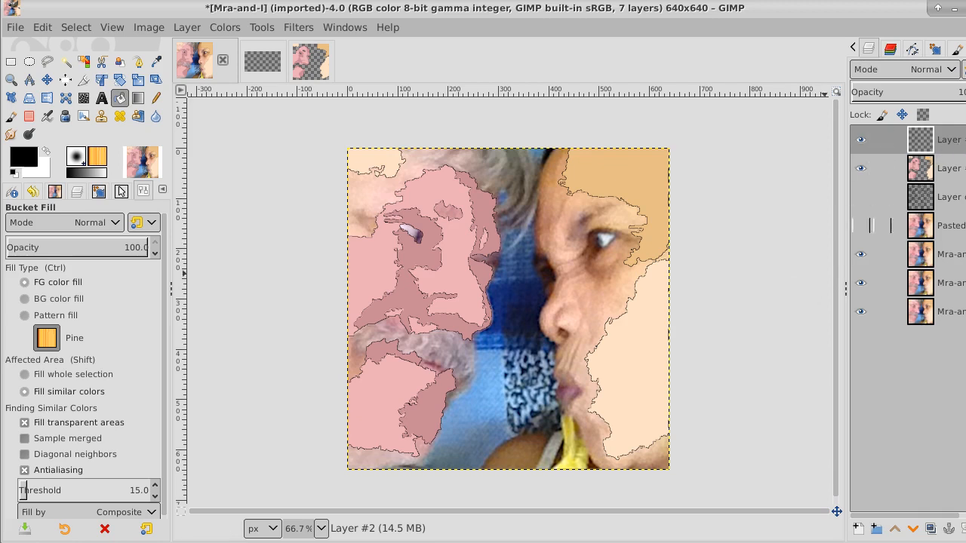
{"action": "left_click", "coordinate": [913, 528]}
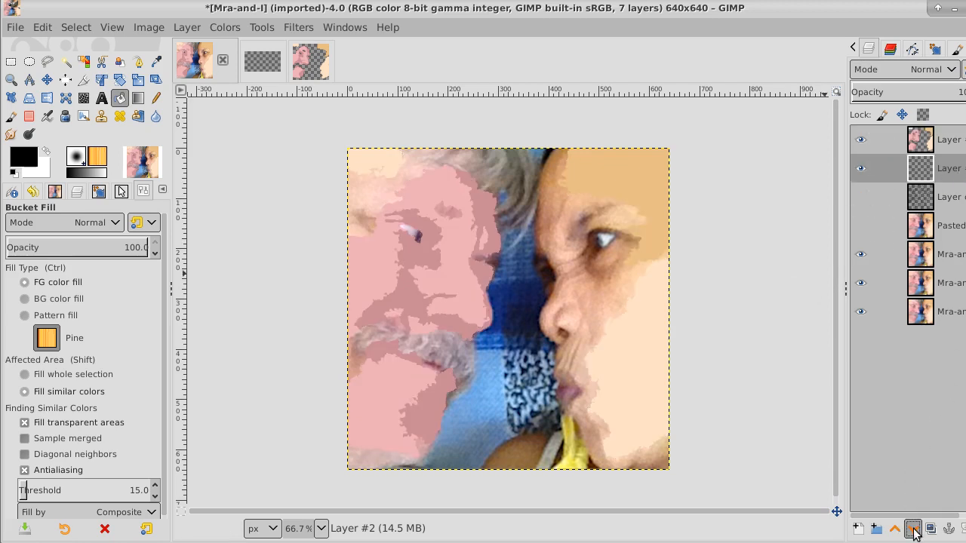
{"action": "left_click", "coordinate": [913, 528]}
{"action": "left_click", "coordinate": [913, 528]}
{"action": "left_click", "coordinate": [913, 528]}
{"action": "left_click", "coordinate": [913, 528]}
{"action": "left_click", "coordinate": [913, 528]}
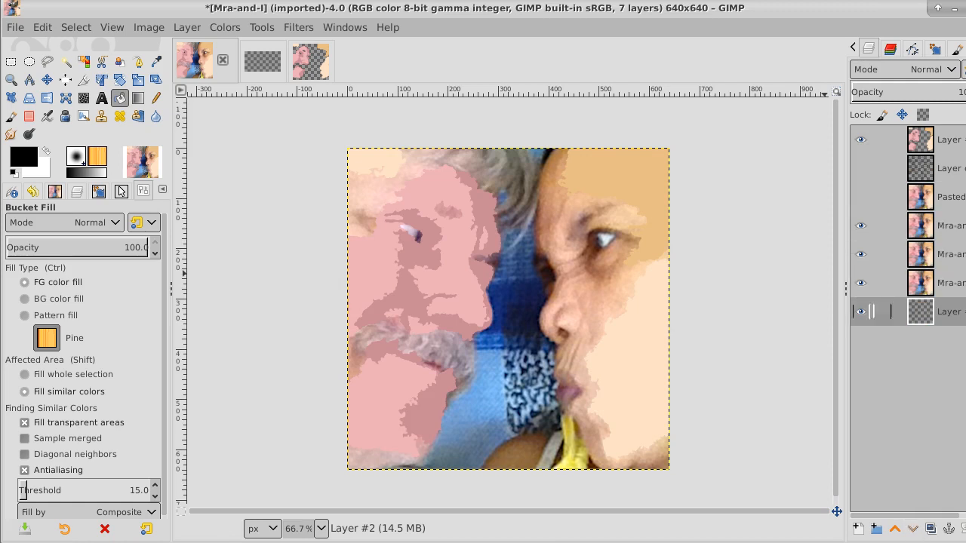
- Lower the Layer #1 fills to the bottom of the layer stack, directly below the Layer #2 outlines
{"action": "key", "text": "Home"}
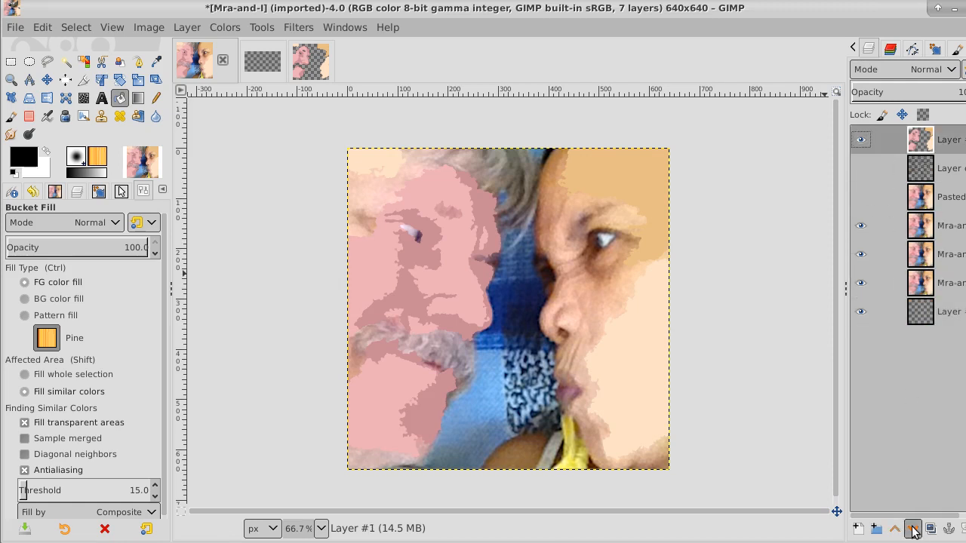
{"action": "left_click", "coordinate": [913, 528]}
{"action": "left_click", "coordinate": [913, 528]}
{"action": "left_click", "coordinate": [912, 528]}
{"action": "left_click", "coordinate": [913, 528]}
{"action": "left_click", "coordinate": [912, 528]}
{"action": "left_click", "coordinate": [913, 529]}
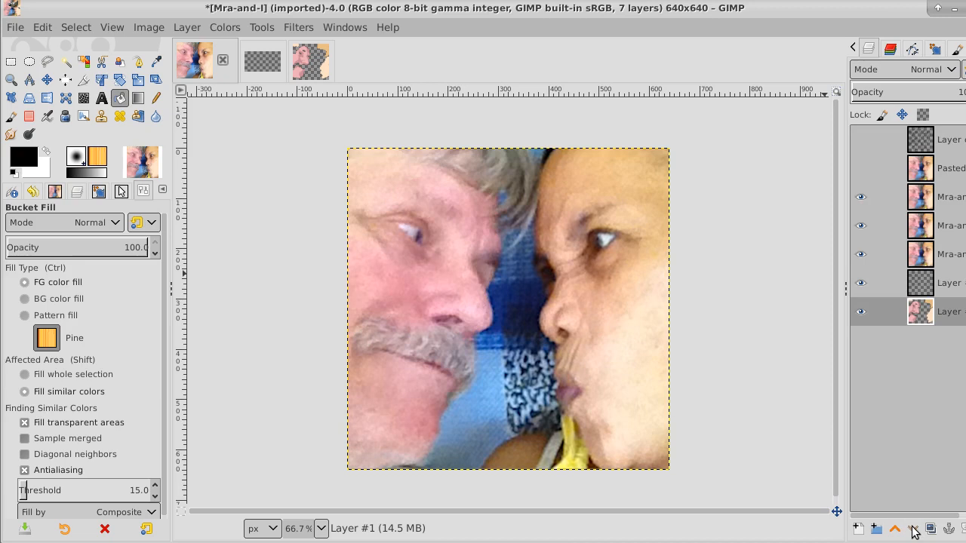
- Lower the hidden Layer copy from the top to the bottom of the layer stack, below the flat color fills
{"action": "left_click", "coordinate": [958, 144]}
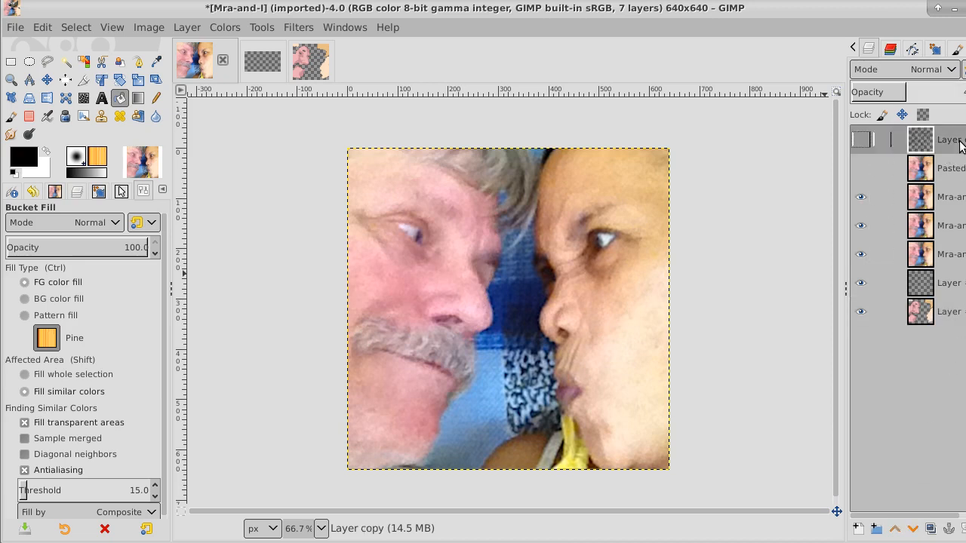
{"action": "left_click", "coordinate": [913, 528]}
{"action": "left_click", "coordinate": [913, 528]}
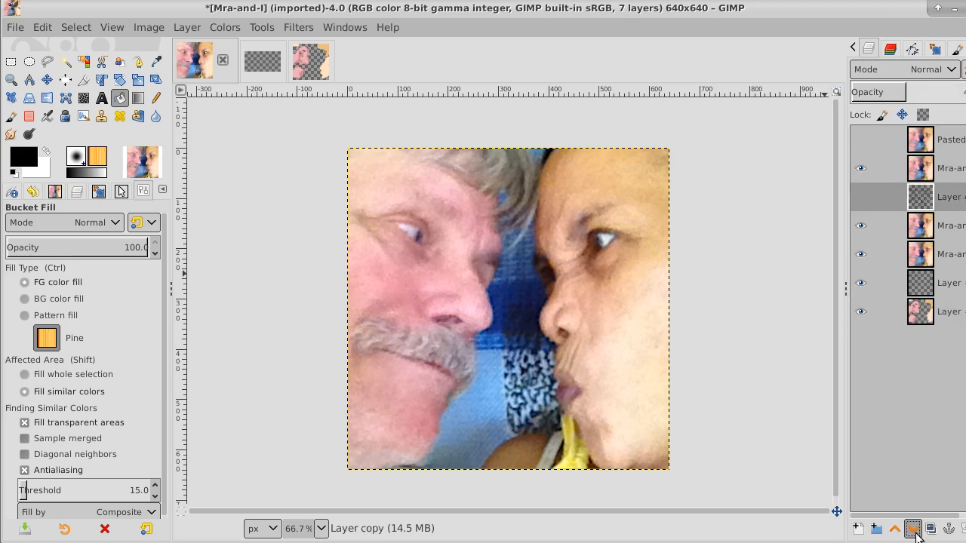
{"action": "left_click", "coordinate": [913, 528]}
{"action": "left_click", "coordinate": [913, 528]}
{"action": "left_click", "coordinate": [913, 528]}
{"action": "left_click", "coordinate": [913, 528]}
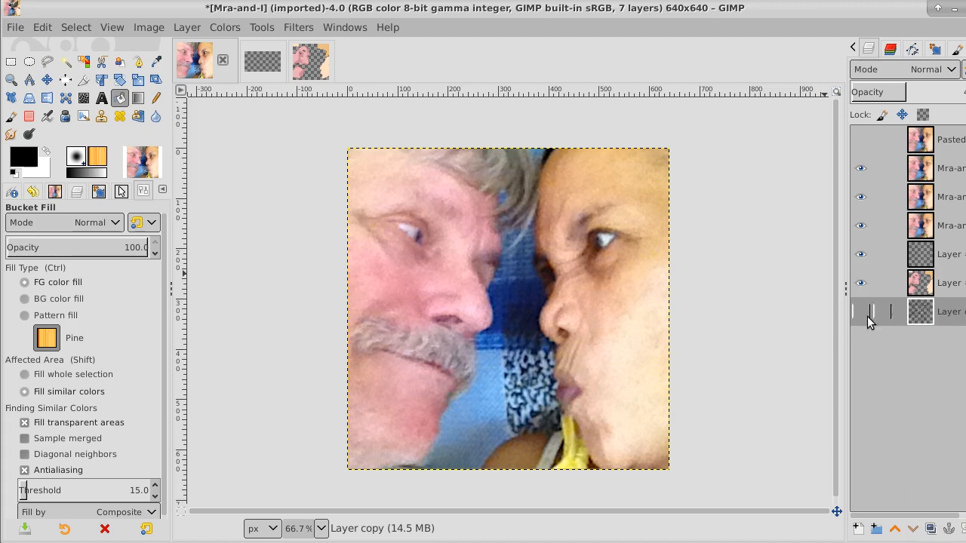
- Make the Pasted Layer visible and choose the Segmentation filter for it in G'MIC-Qt
{"action": "left_click", "coordinate": [949, 149]}
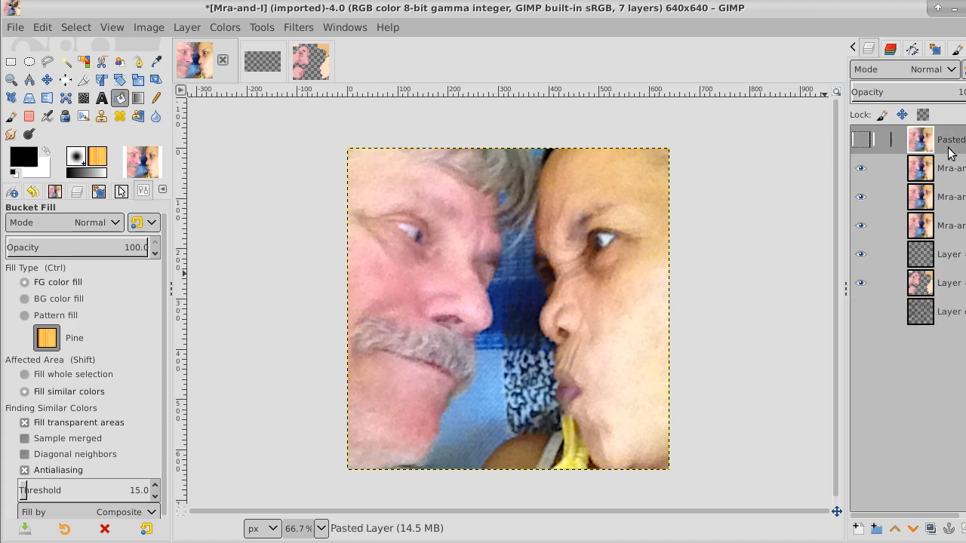
{"action": "left_click", "coordinate": [862, 140]}
{"action": "left_click", "coordinate": [290, 26]}
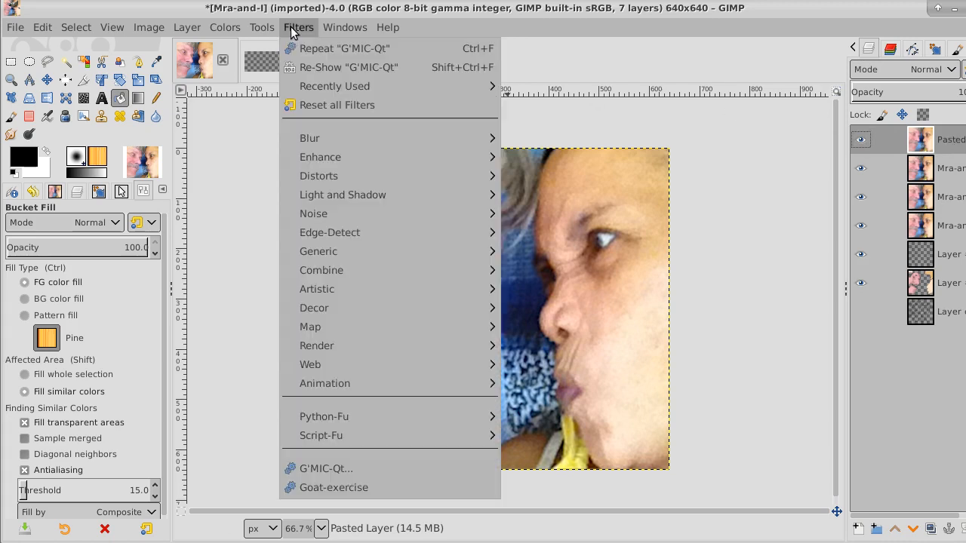
{"action": "left_click", "coordinate": [353, 468]}
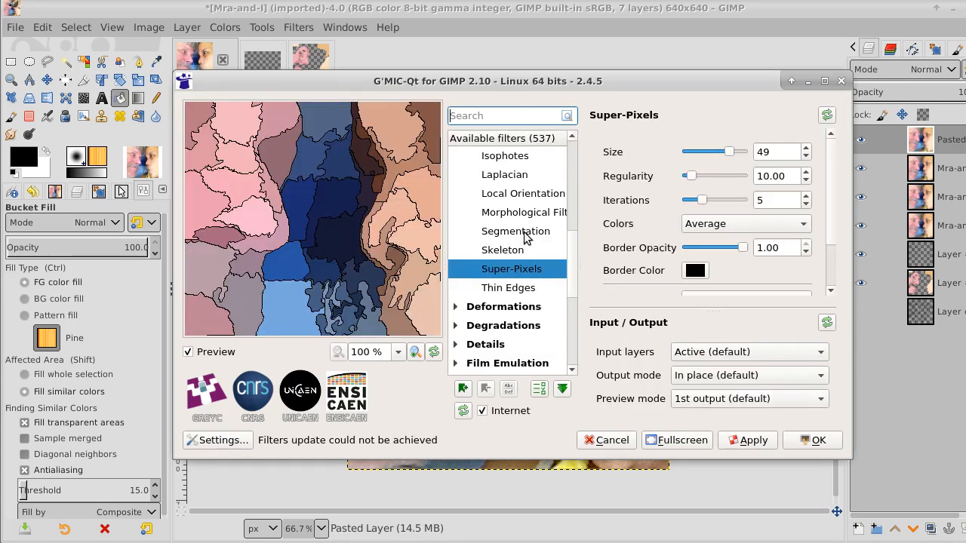
{"action": "left_click", "coordinate": [526, 234]}
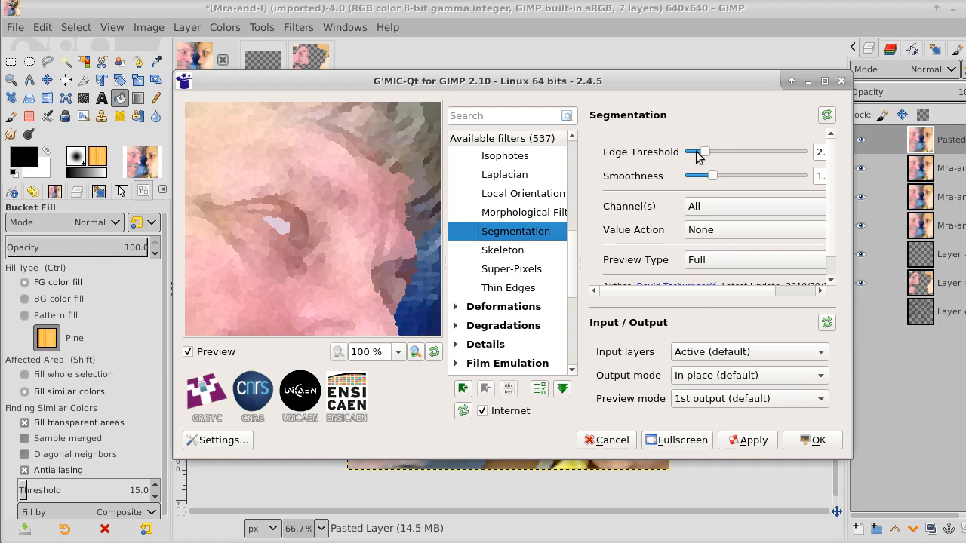
- Raise the Segmentation filter's Edge Threshold to about 10 and Smoothness to about 4, and apply it to the Pasted Layer
{"action": "left_click_drag", "start_coordinate": [704, 152], "coordinate": [722, 152]}
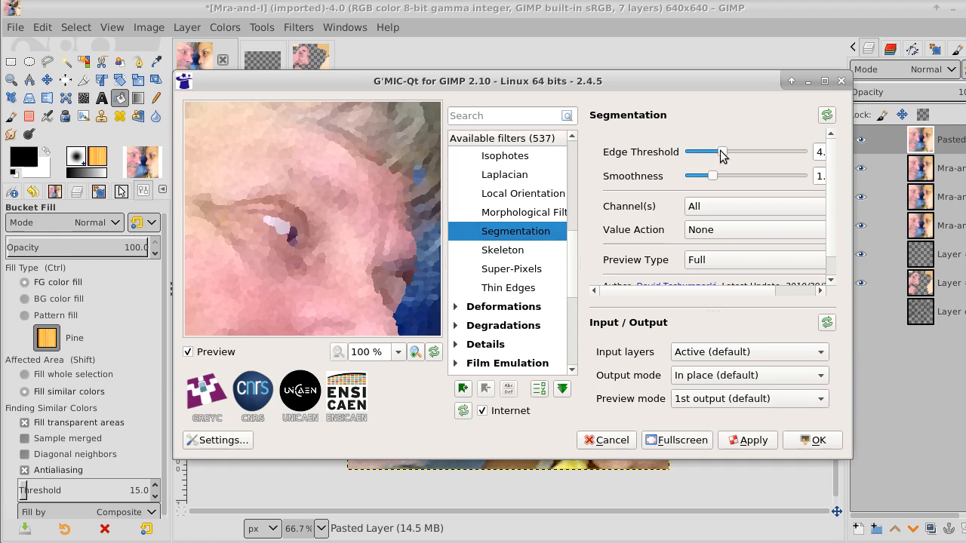
{"action": "left_click_drag", "start_coordinate": [722, 152], "coordinate": [739, 151]}
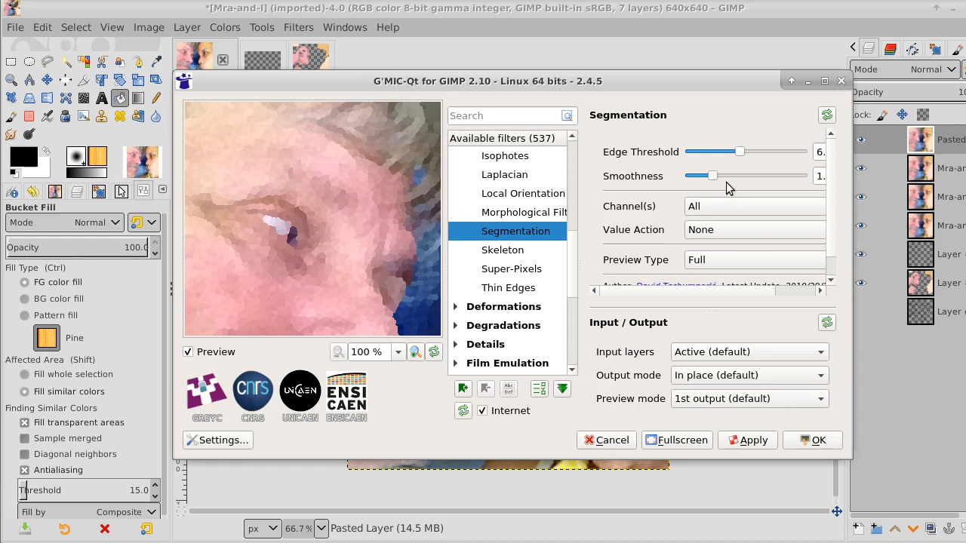
{"action": "left_click_drag", "start_coordinate": [739, 152], "coordinate": [765, 152]}
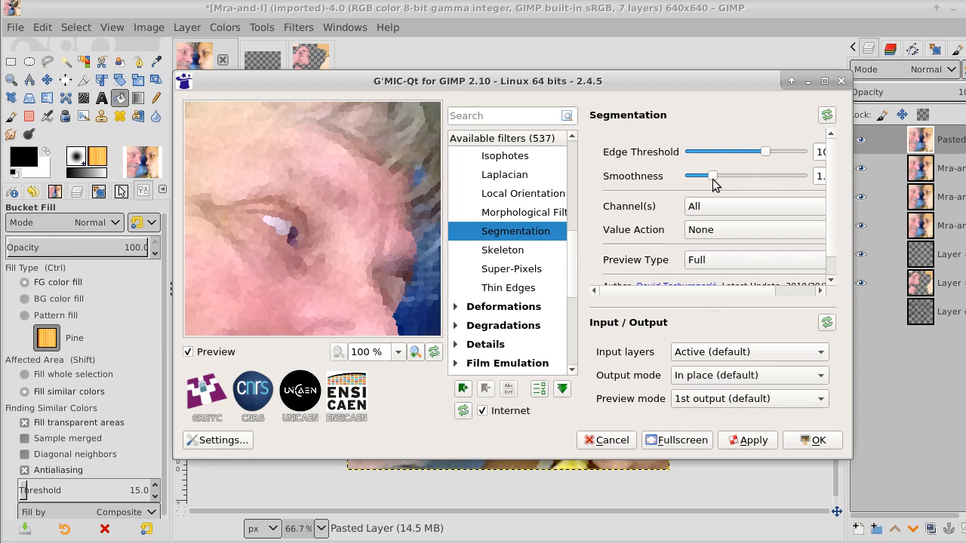
{"action": "left_click_drag", "start_coordinate": [713, 178], "coordinate": [766, 178]}
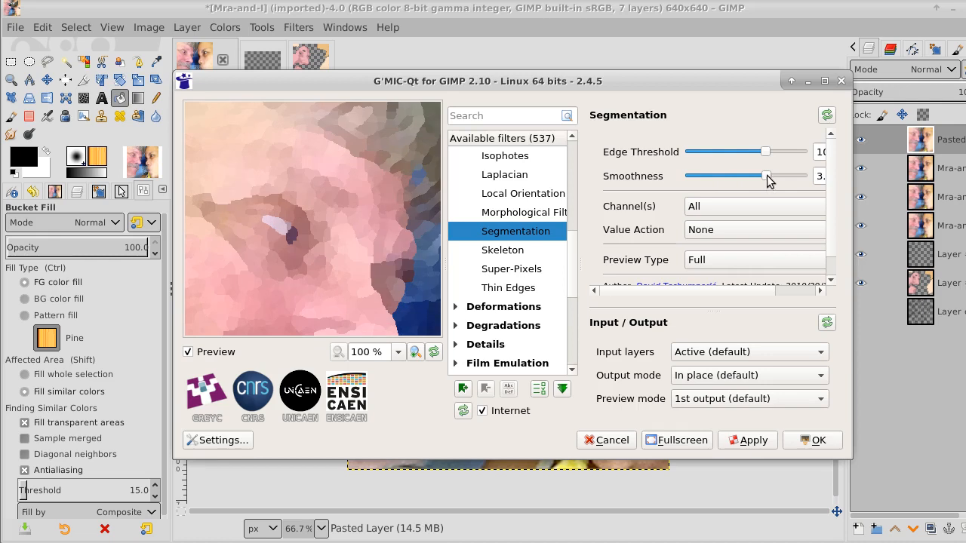
{"action": "left_click_drag", "start_coordinate": [768, 181], "coordinate": [785, 180]}
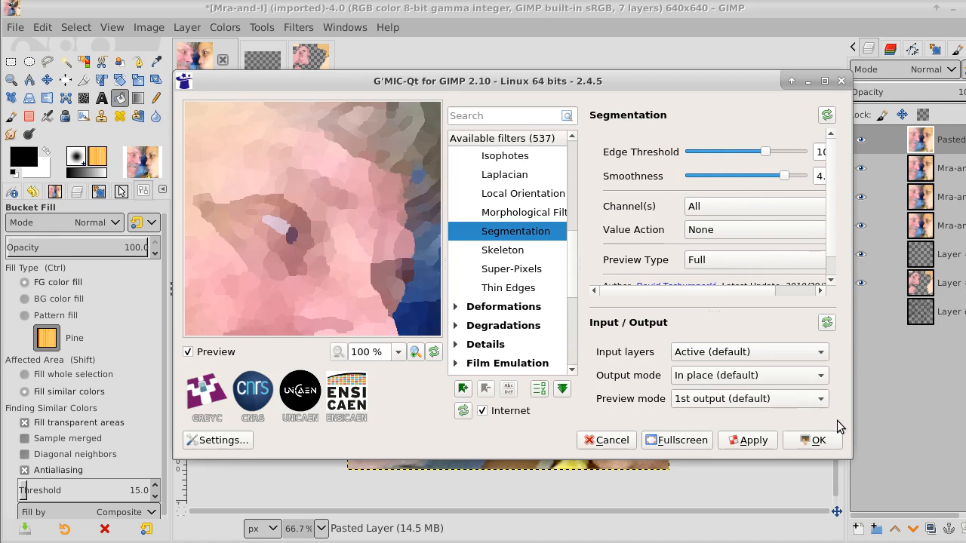
{"action": "left_click", "coordinate": [811, 442]}
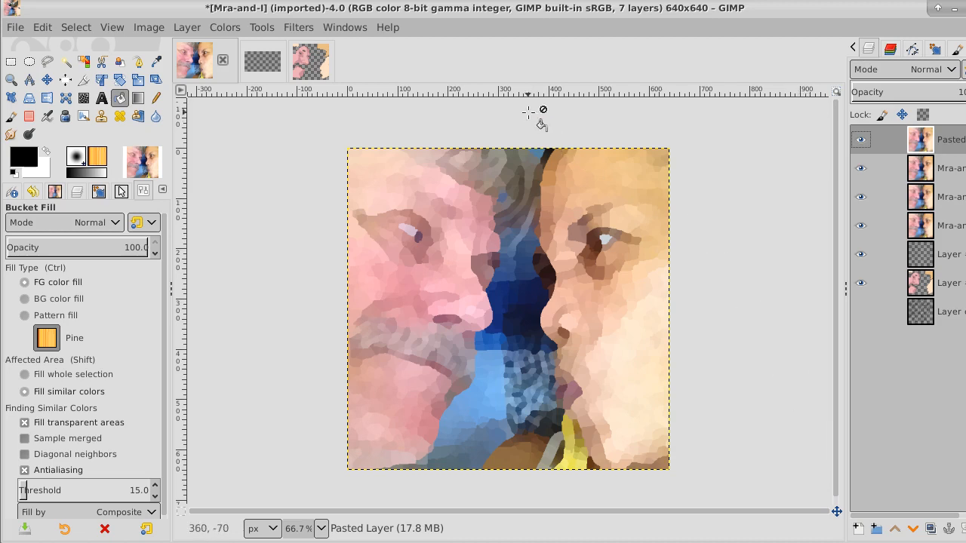
- Duplicate the segmented Pasted Layer twice
{"action": "left_click", "coordinate": [291, 30]}
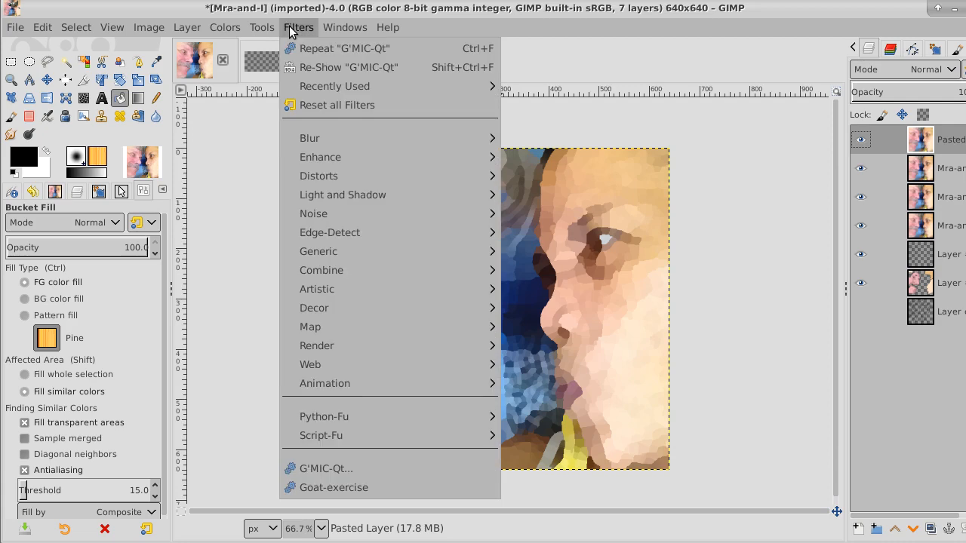
{"action": "left_click", "coordinate": [307, 468]}
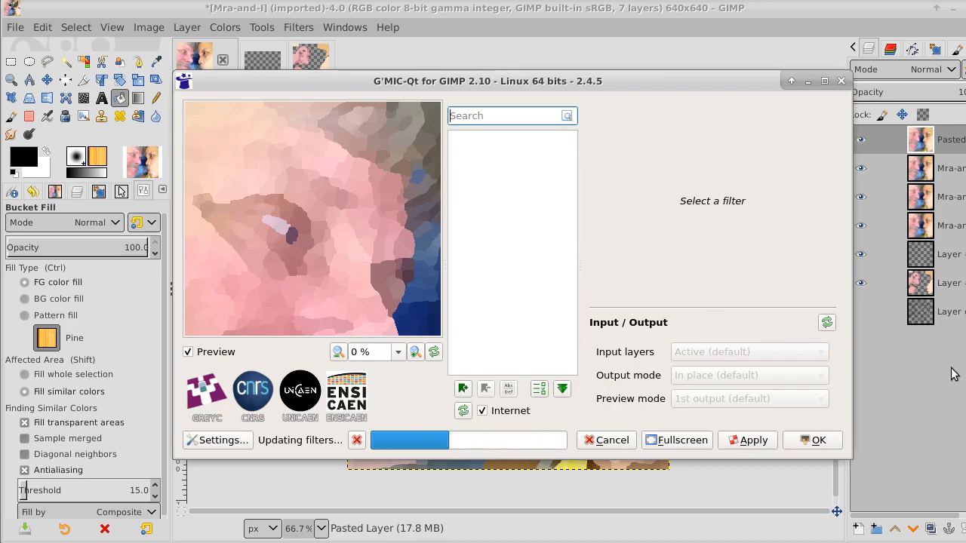
{"action": "left_click", "coordinate": [930, 530]}
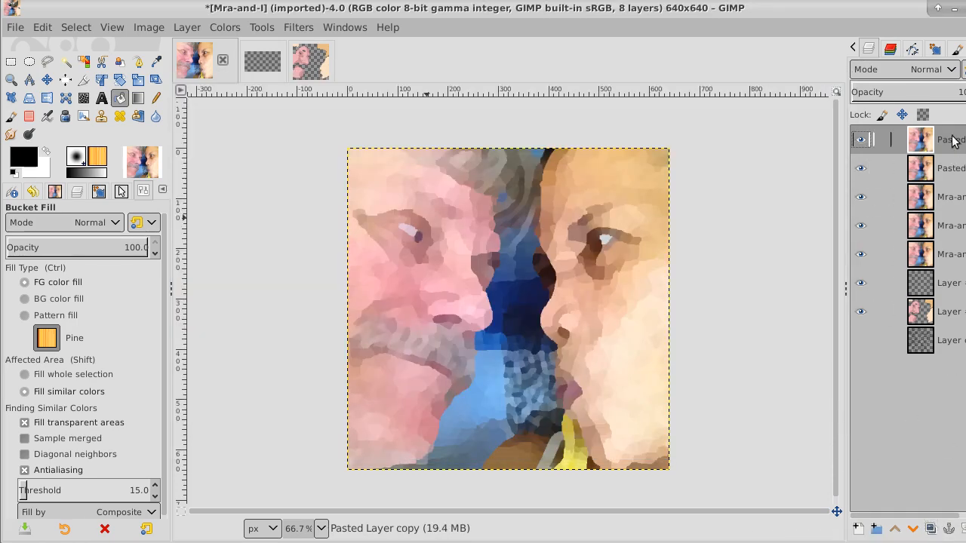
{"action": "left_click", "coordinate": [931, 531]}
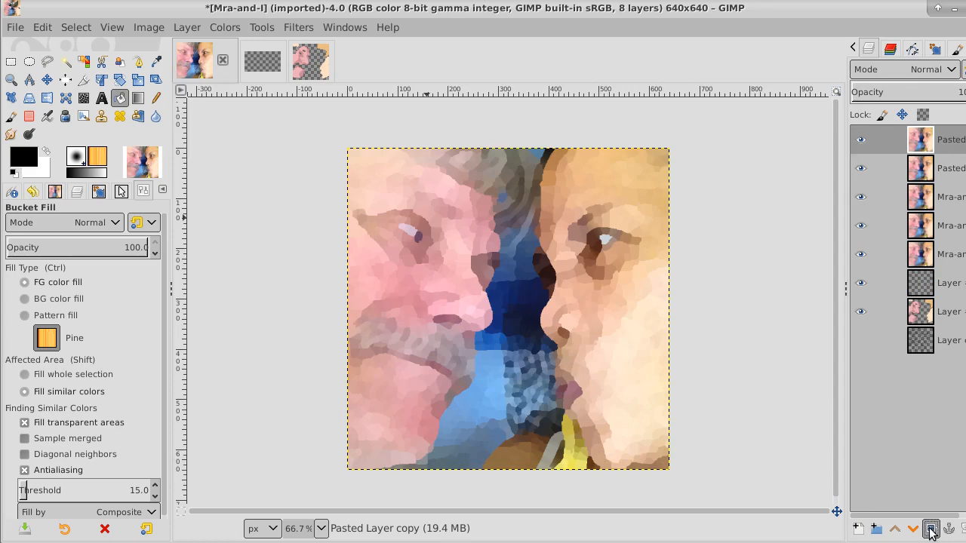
- Preview G'MIC-Qt's Arrays & Tiles filters on the topmost Pasted Layer duplicate, from Annular Steiner Chain Round Tile through the Array variants to Ascii Art
{"action": "left_click", "coordinate": [290, 30]}
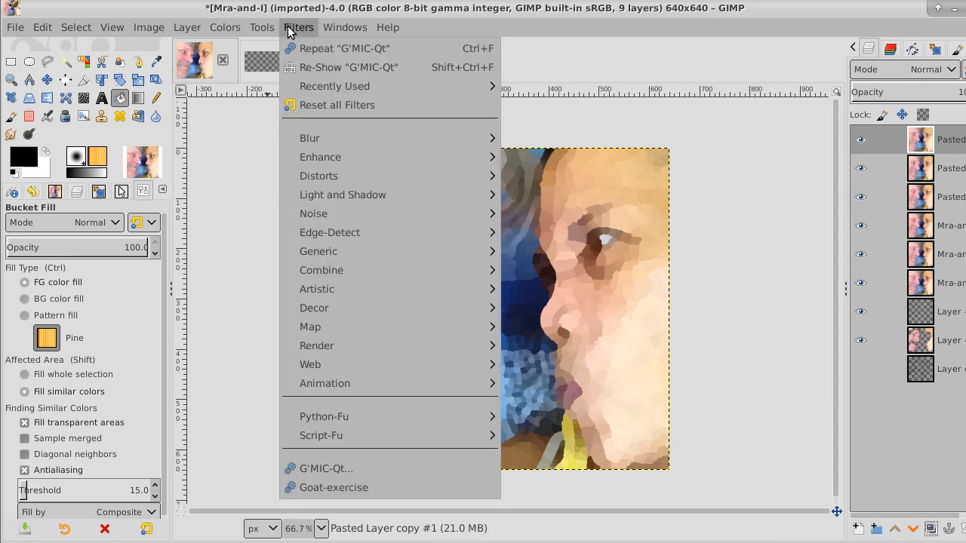
{"action": "left_click", "coordinate": [324, 468]}
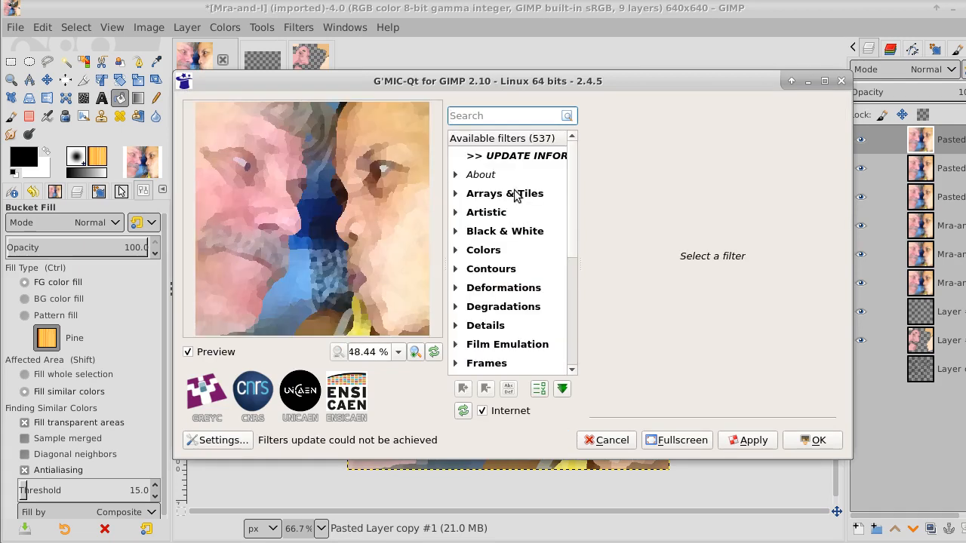
{"action": "left_click", "coordinate": [455, 194]}
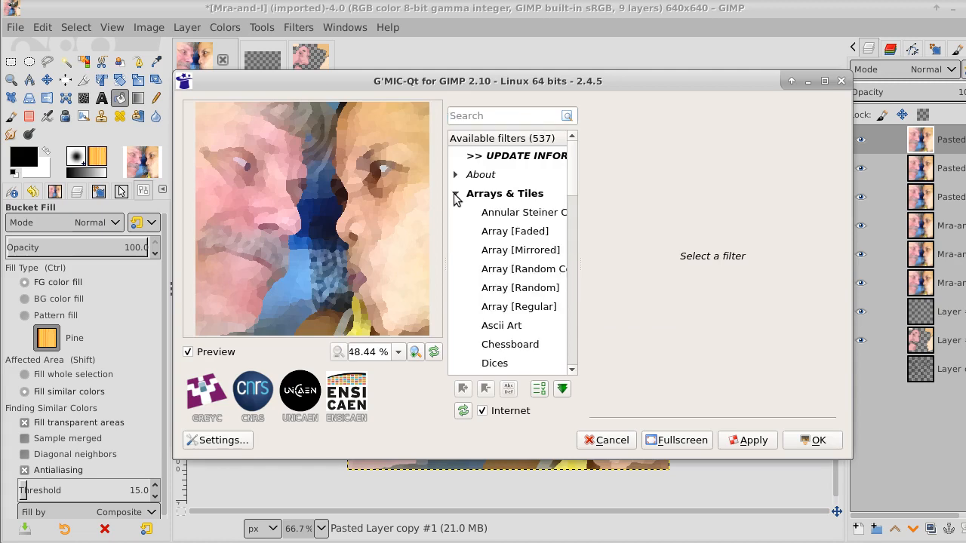
{"action": "left_click", "coordinate": [486, 215]}
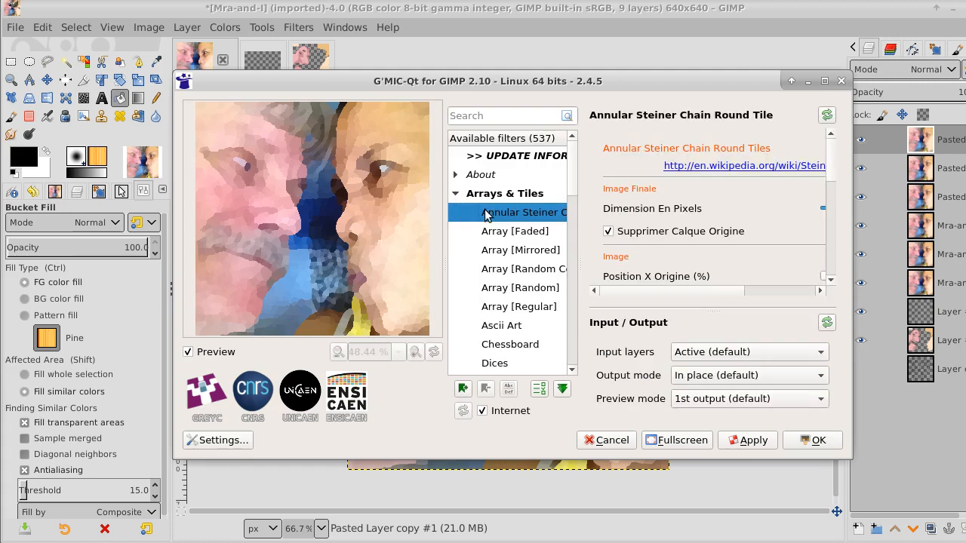
{"action": "left_click", "coordinate": [492, 237]}
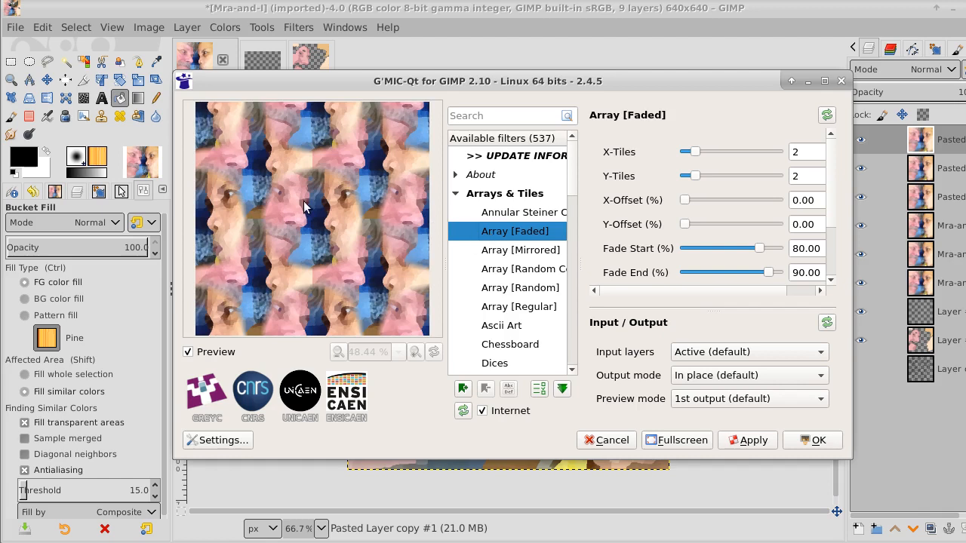
{"action": "left_click", "coordinate": [516, 252]}
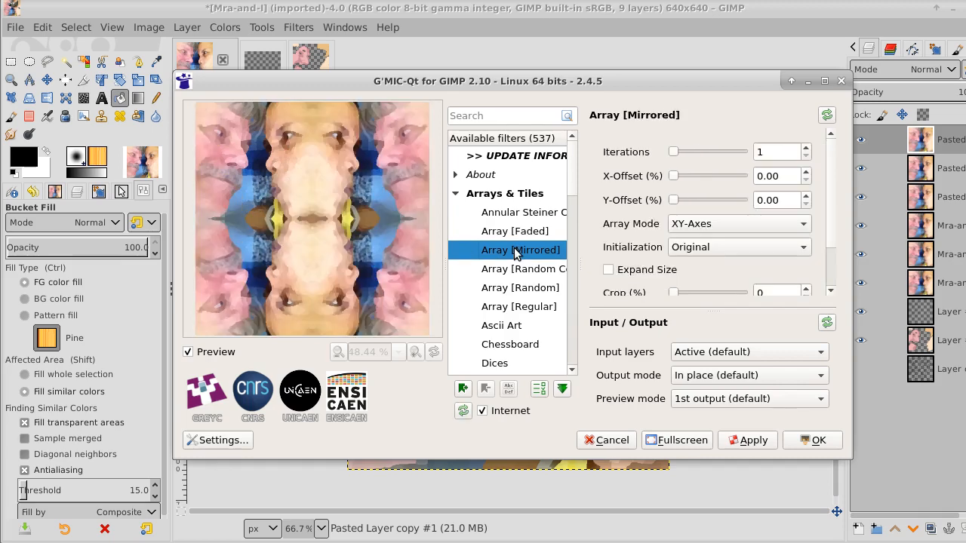
{"action": "left_click", "coordinate": [508, 274]}
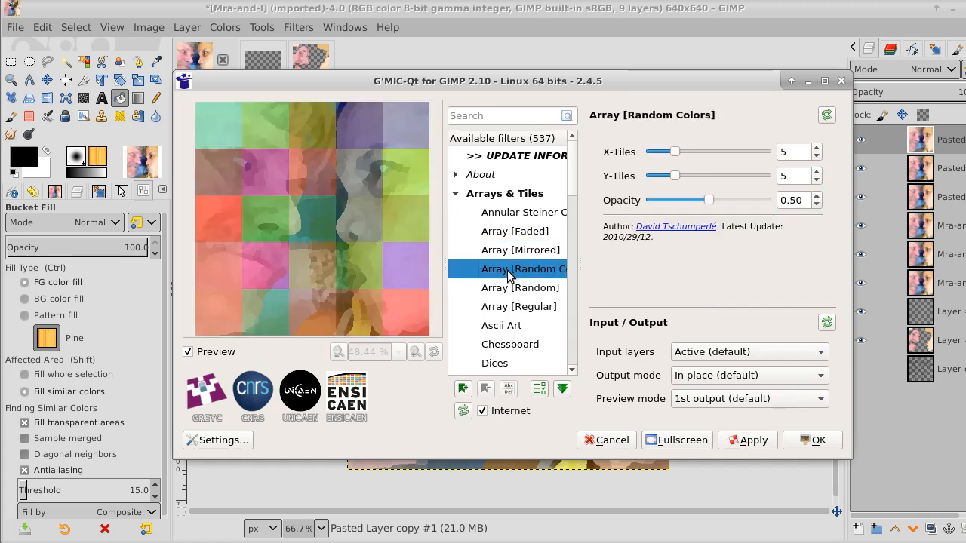
{"action": "left_click", "coordinate": [504, 291]}
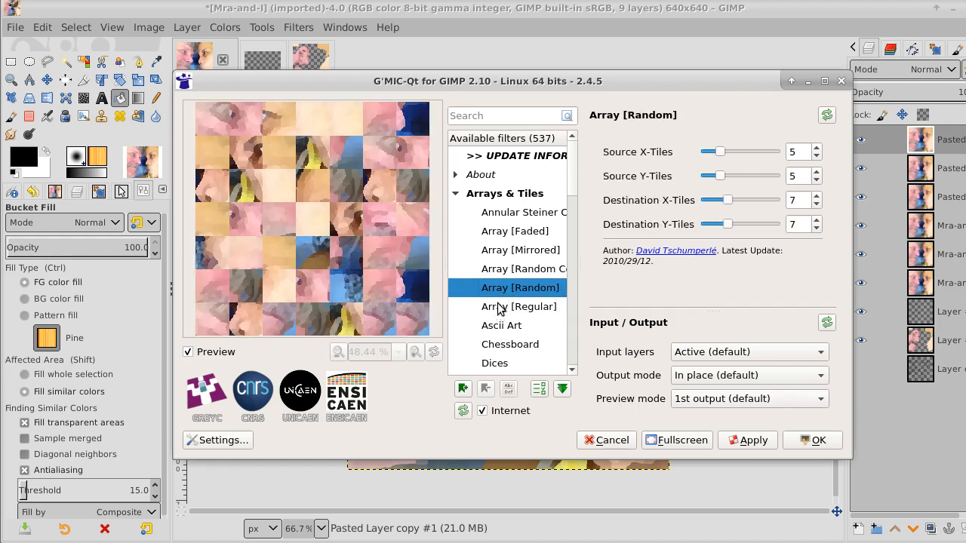
{"action": "left_click", "coordinate": [498, 308]}
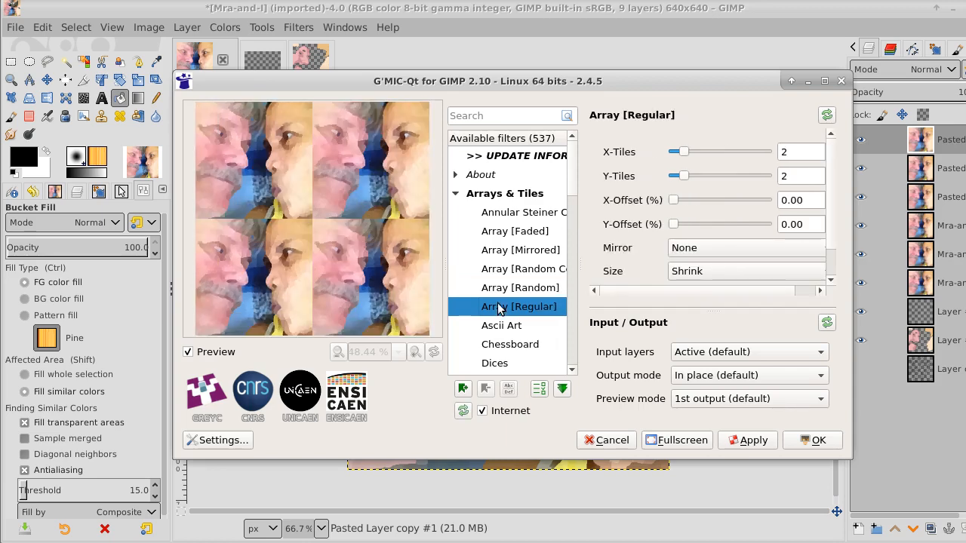
{"action": "left_click", "coordinate": [501, 326]}
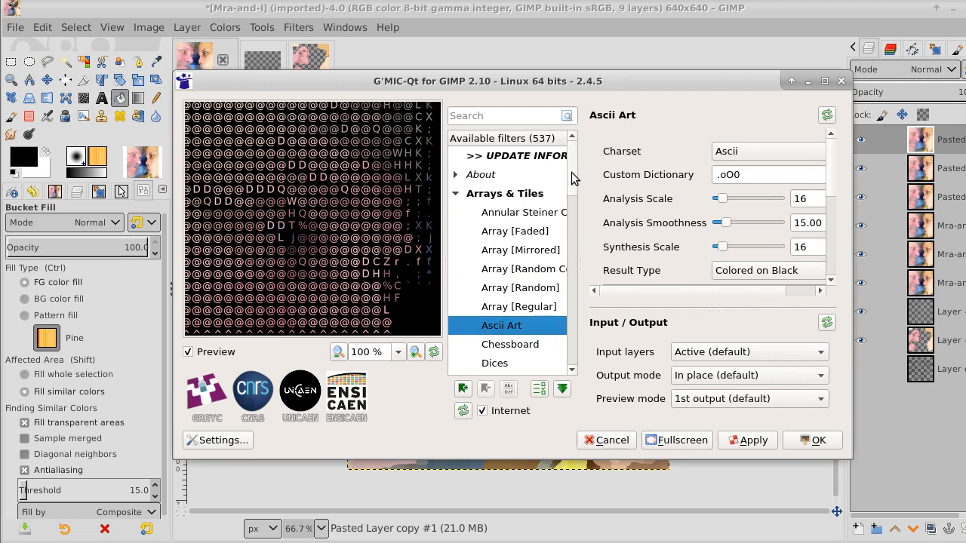
- Preview the Chessboard, Dices, Drawn Montage and Extract Objects filters on the topmost duplicate
{"action": "left_click_drag", "start_coordinate": [575, 181], "coordinate": [577, 211]}
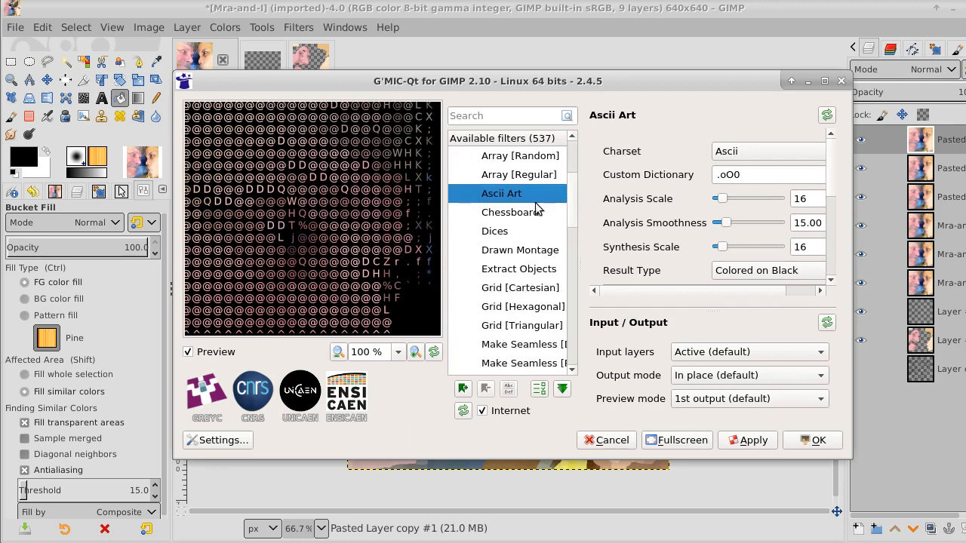
{"action": "left_click", "coordinate": [540, 213]}
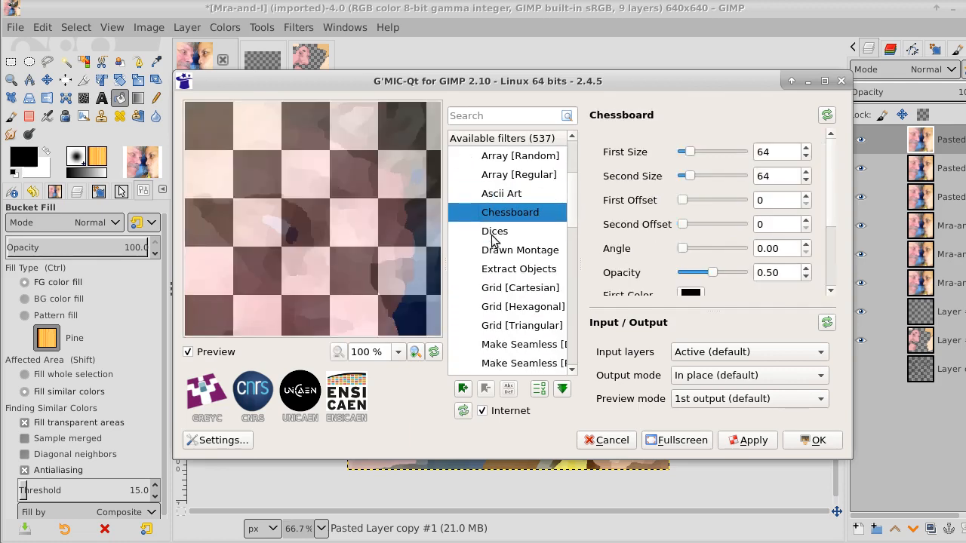
{"action": "left_click", "coordinate": [492, 234]}
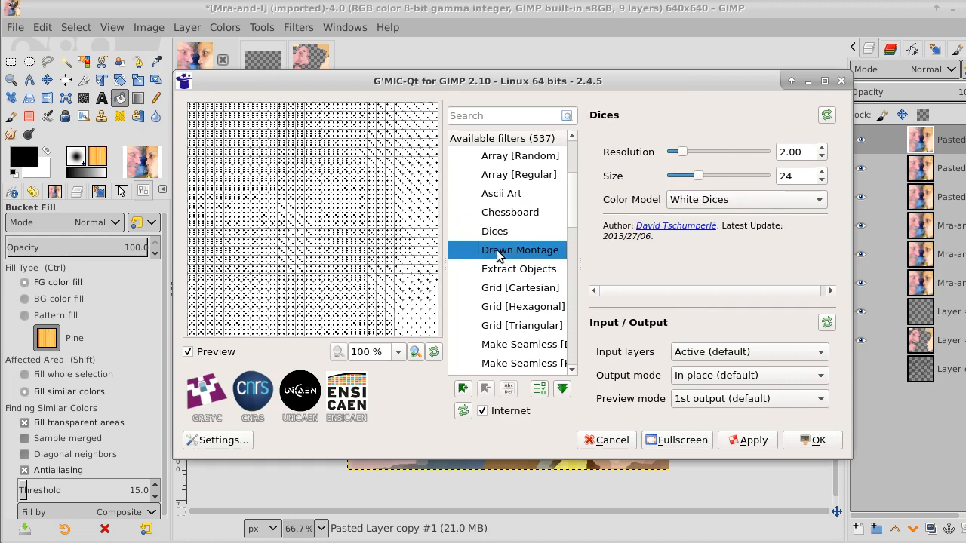
{"action": "left_click", "coordinate": [497, 255]}
{"action": "left_click", "coordinate": [498, 270]}
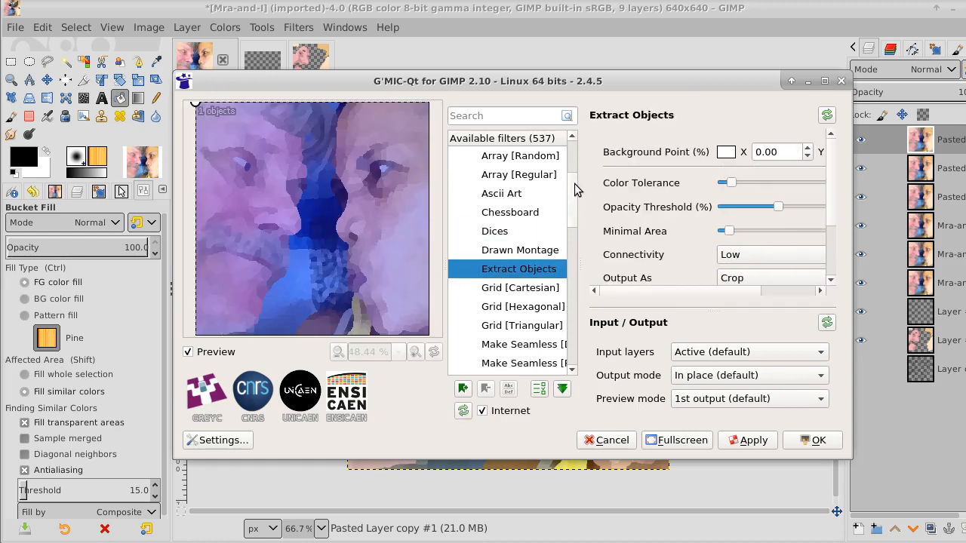
- Preview the Make Seamless [Patch-Based], Make Seamless [Diffusion] and Montage filters on the topmost duplicate
{"action": "scroll", "coordinate": [571, 190], "scroll_direction": "down", "scroll_amount": 2}
{"action": "scroll", "coordinate": [575, 220], "scroll_direction": "down", "scroll_amount": 1}
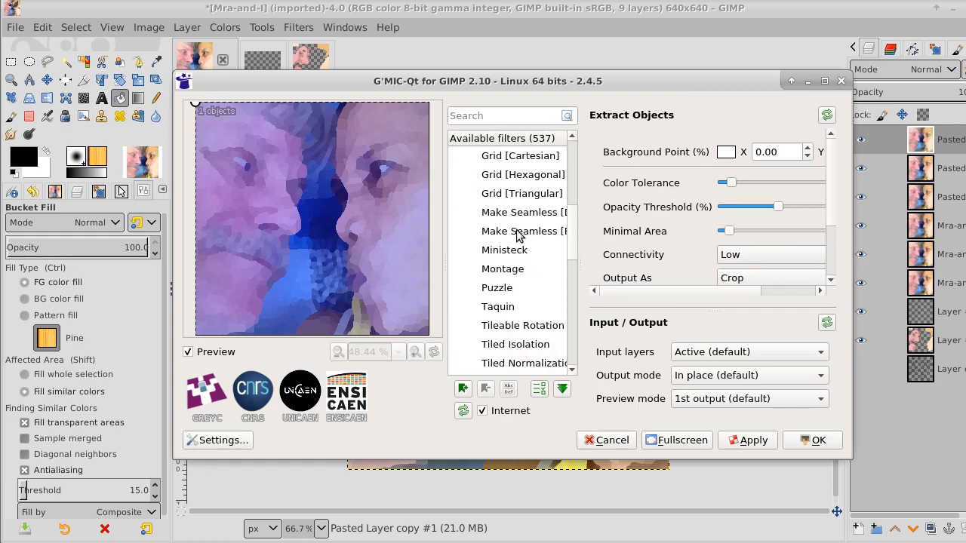
{"action": "left_click", "coordinate": [520, 232]}
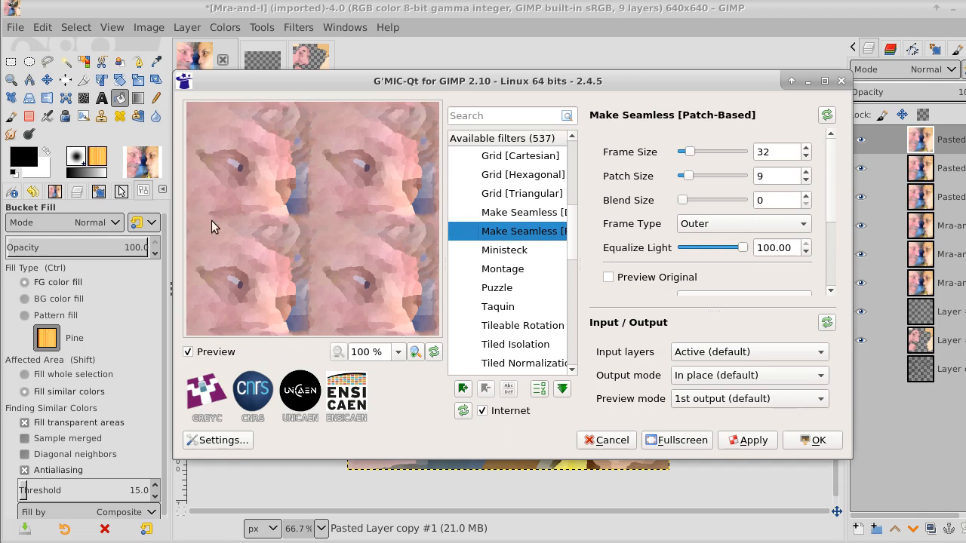
{"action": "left_click", "coordinate": [528, 214]}
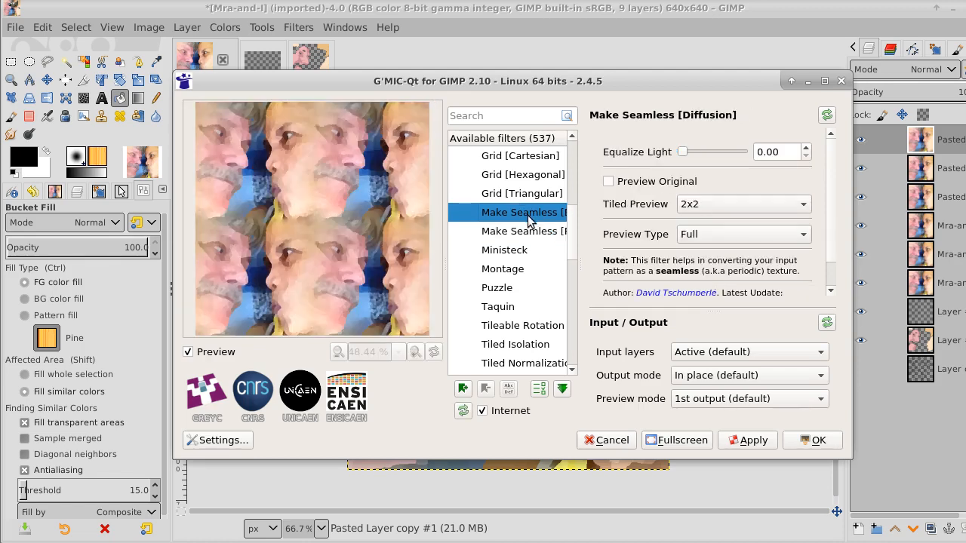
{"action": "left_click", "coordinate": [515, 270]}
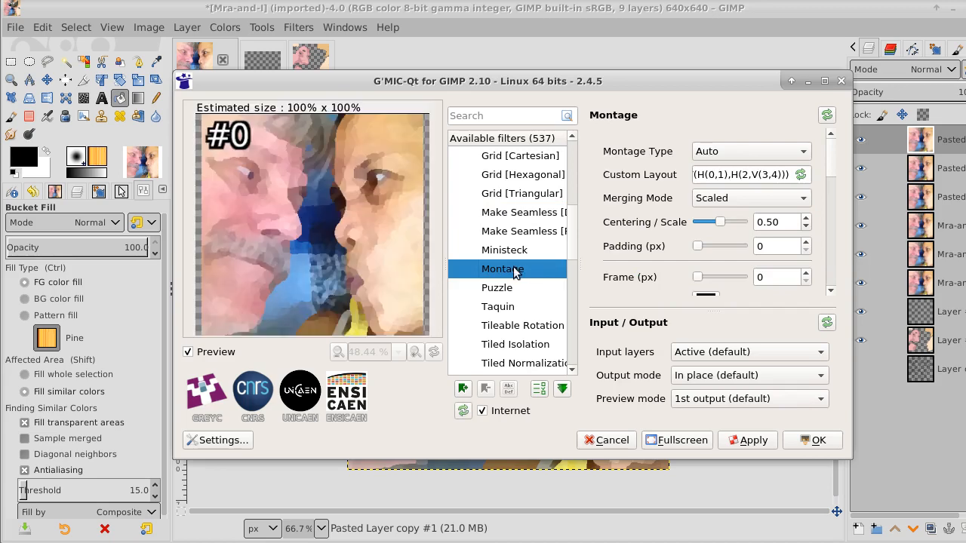
- Preview the Puzzle, Taquin, Tileable Rotation, Tiled Isolation, Tiled Normalization and Tiled Parameterization filters on the topmost duplicate
{"action": "left_click", "coordinate": [498, 296]}
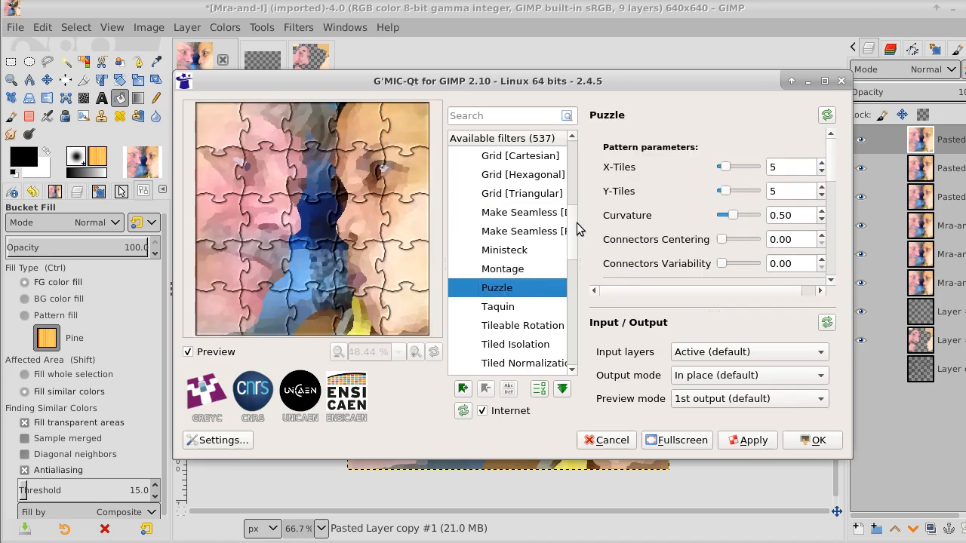
{"action": "scroll", "coordinate": [571, 243], "scroll_direction": "down", "scroll_amount": 1}
{"action": "scroll", "coordinate": [571, 243], "scroll_direction": "down", "scroll_amount": 1}
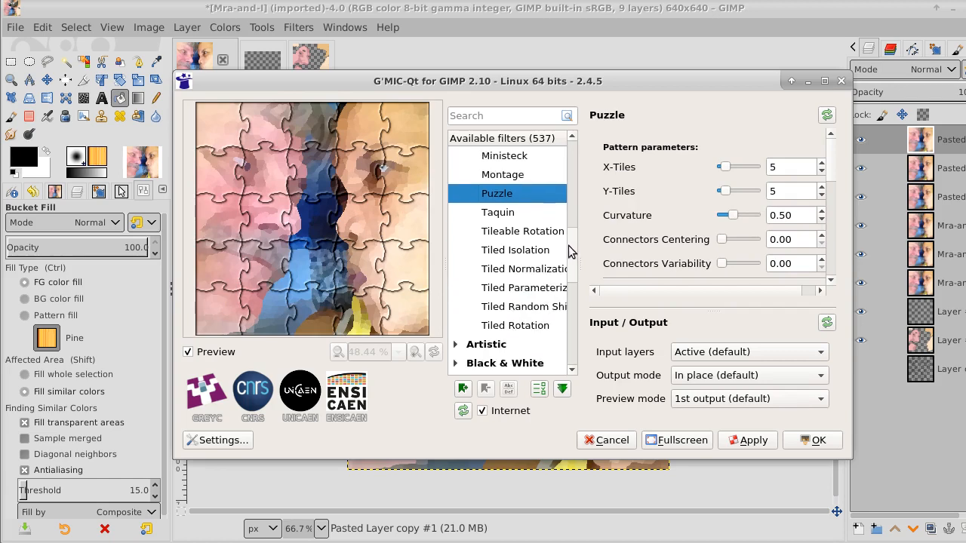
{"action": "left_click", "coordinate": [498, 214]}
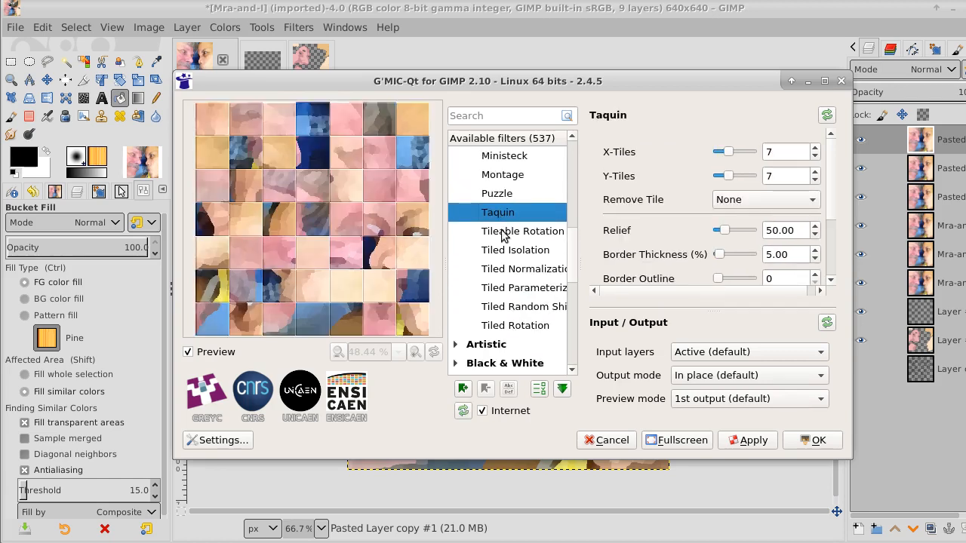
{"action": "left_click", "coordinate": [503, 234]}
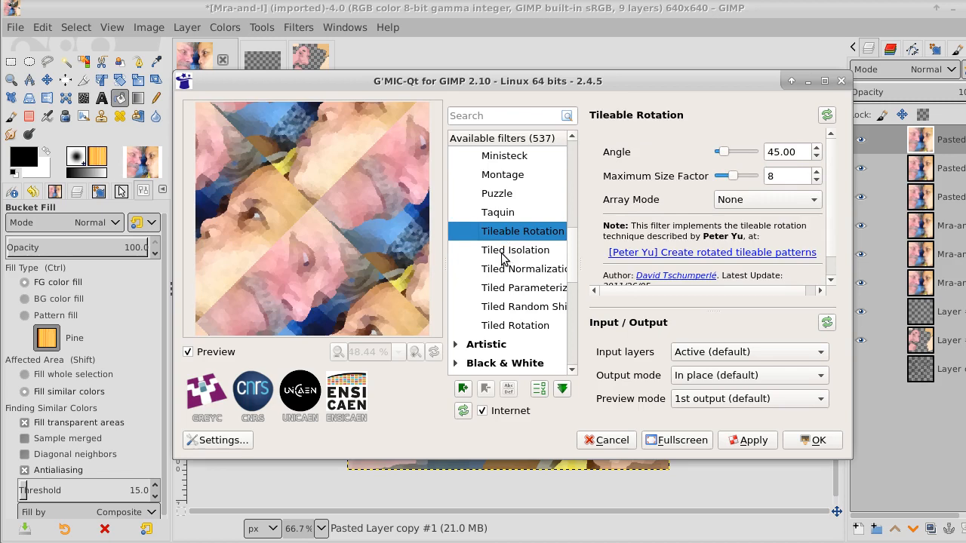
{"action": "left_click", "coordinate": [504, 257]}
{"action": "left_click", "coordinate": [503, 273]}
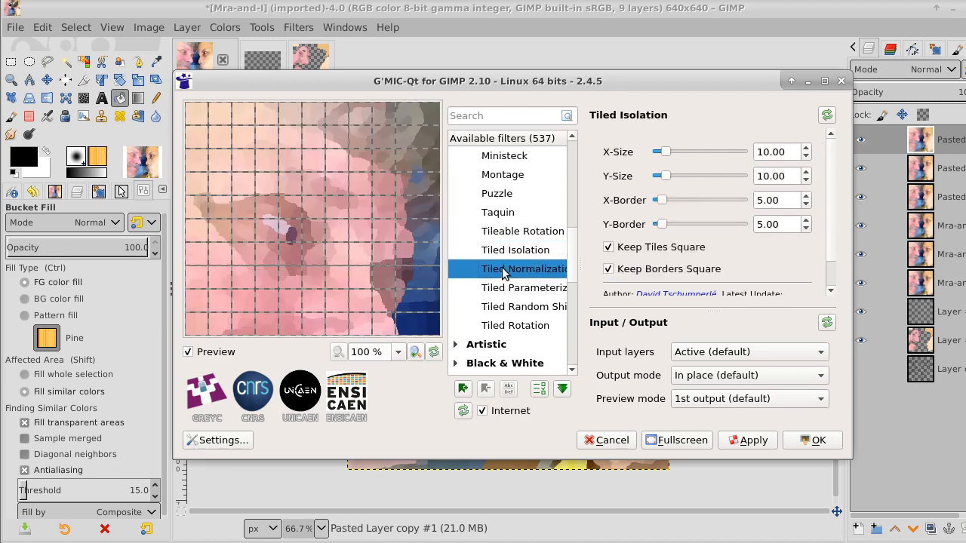
{"action": "left_click", "coordinate": [505, 289]}
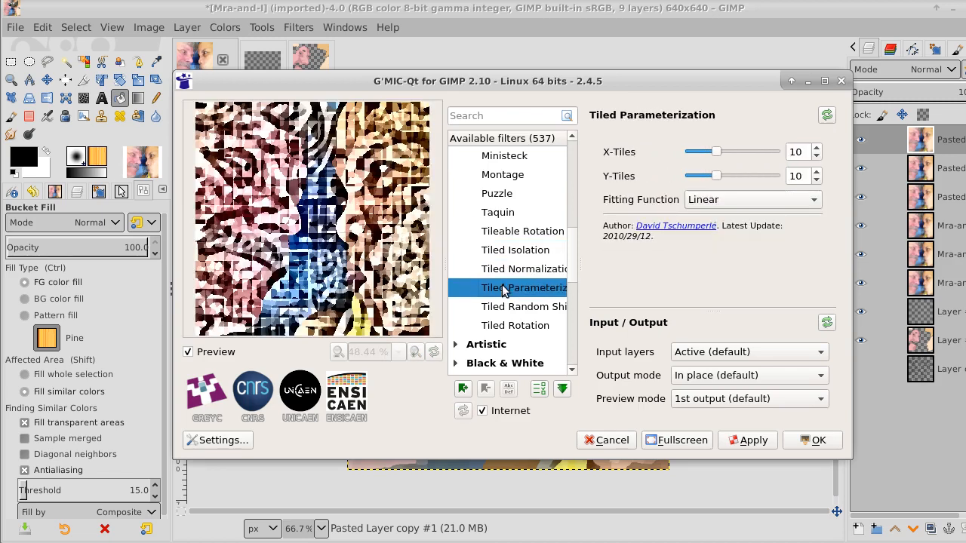
- Compare Tiled Random Shifts with Tiled Rotation, and apply Tiled Random Shifts with 10 × 10 tiles and amplitude 10 to the topmost duplicate
{"action": "left_click", "coordinate": [504, 306]}
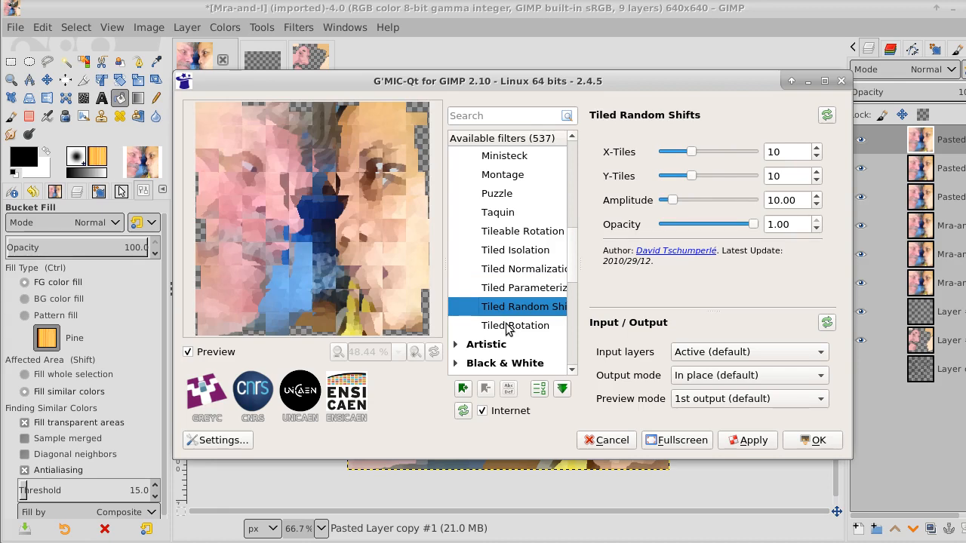
{"action": "left_click", "coordinate": [507, 327]}
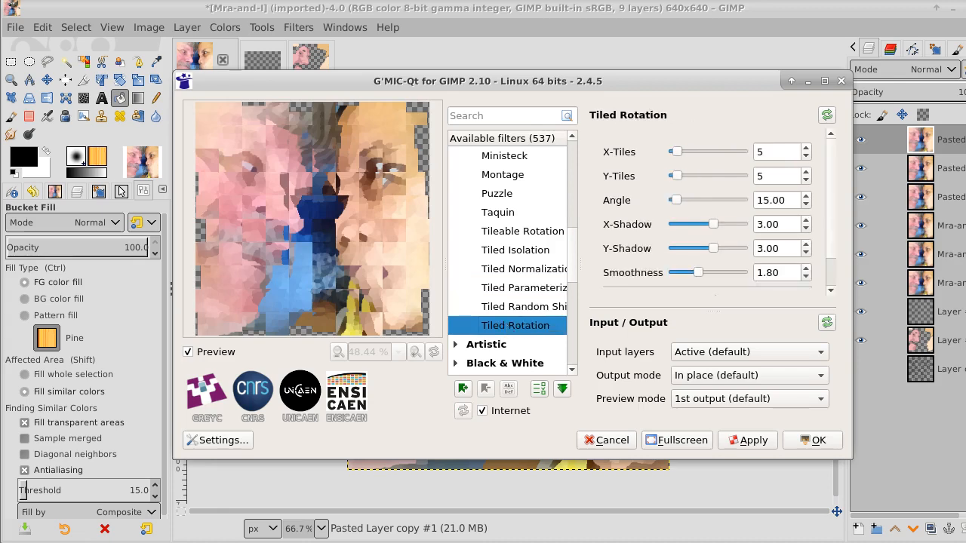
{"action": "left_click", "coordinate": [507, 308]}
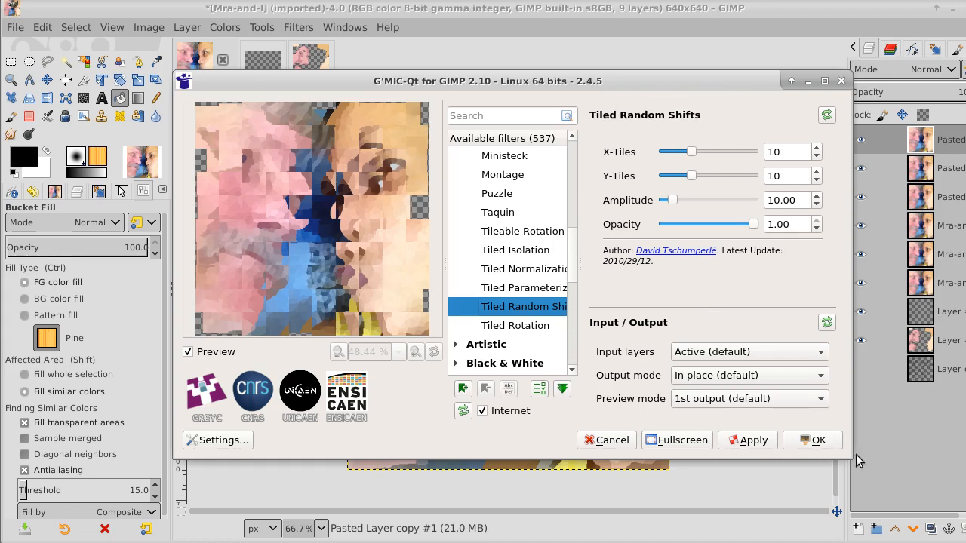
{"action": "left_click", "coordinate": [817, 442]}
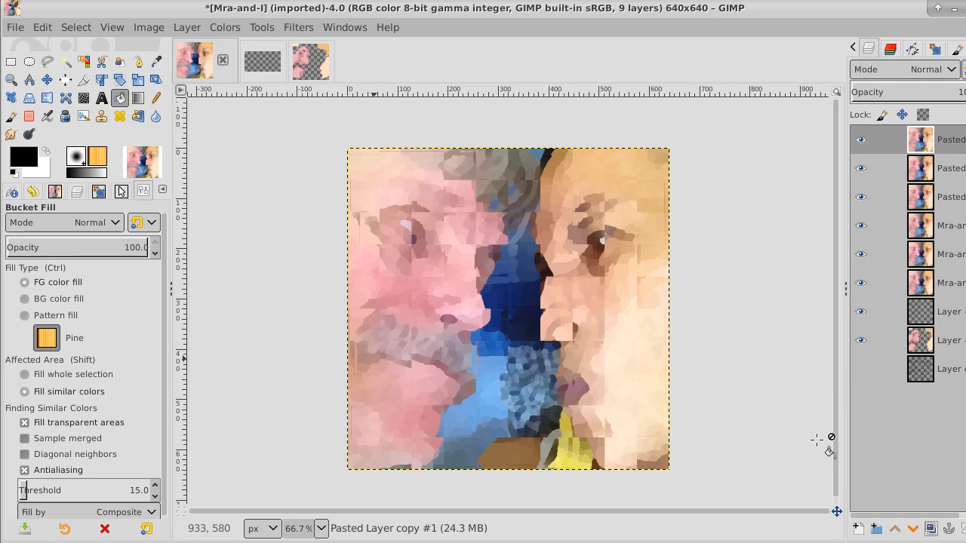
- Create a 640 × 640 transparent layer directly beneath the shifted-tiles layer and fill it with black
{"action": "left_click", "coordinate": [890, 168]}
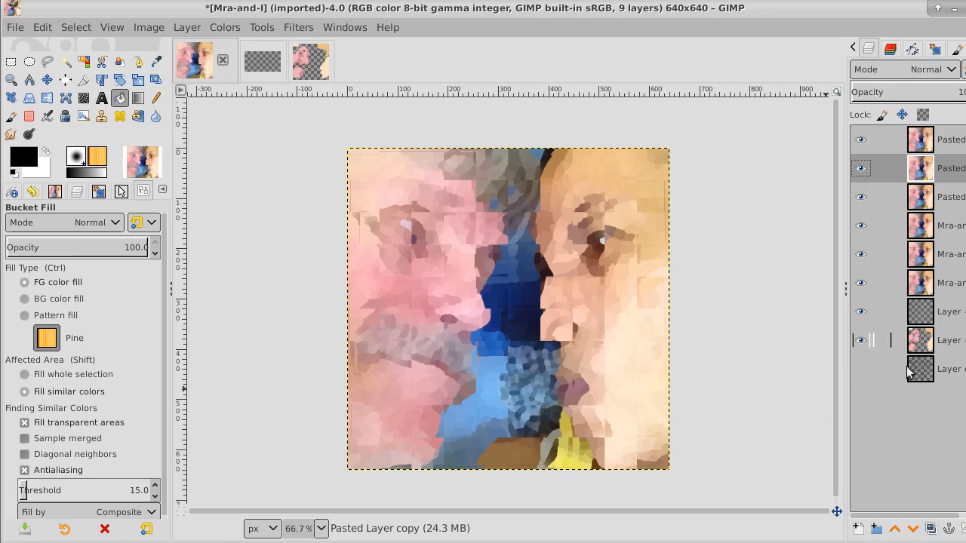
{"action": "left_click", "coordinate": [858, 529]}
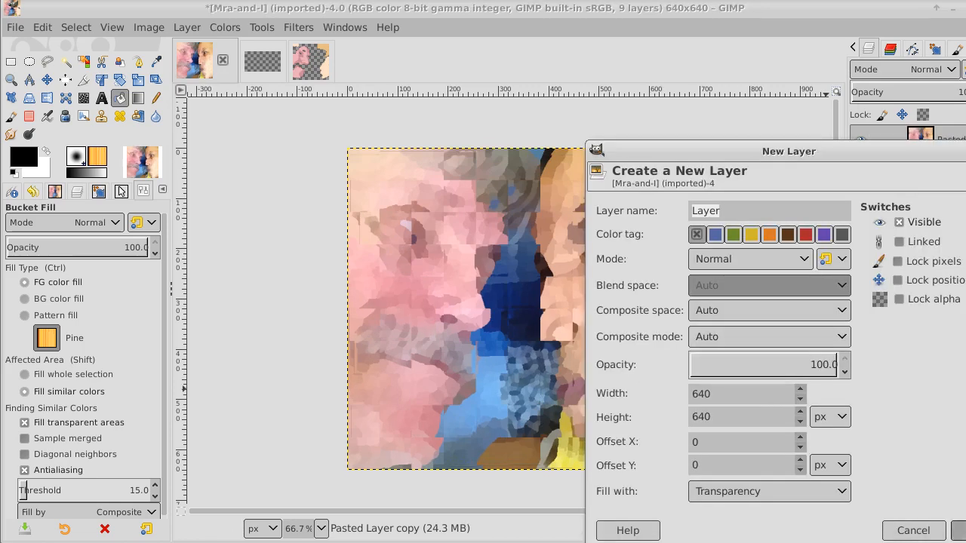
{"action": "key", "text": "Return"}
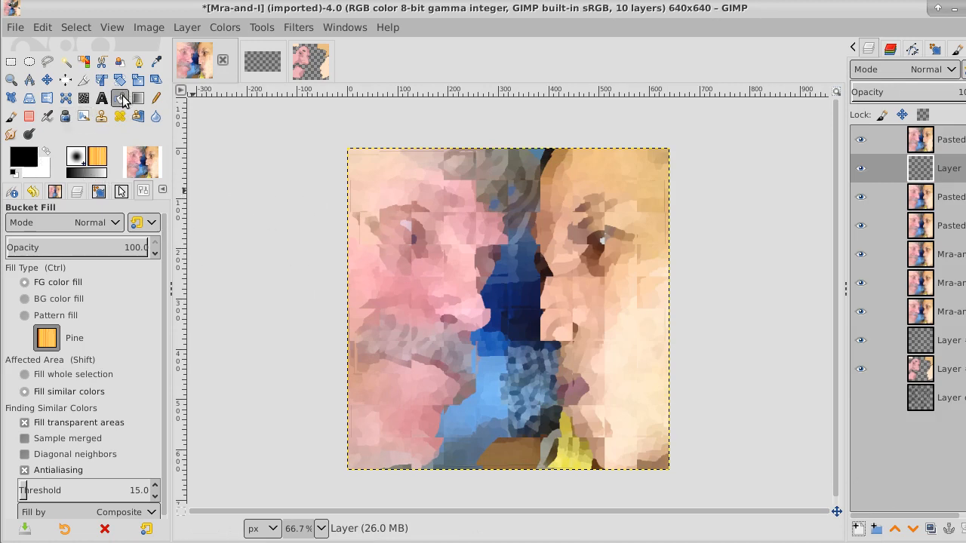
{"action": "left_click", "coordinate": [450, 261]}
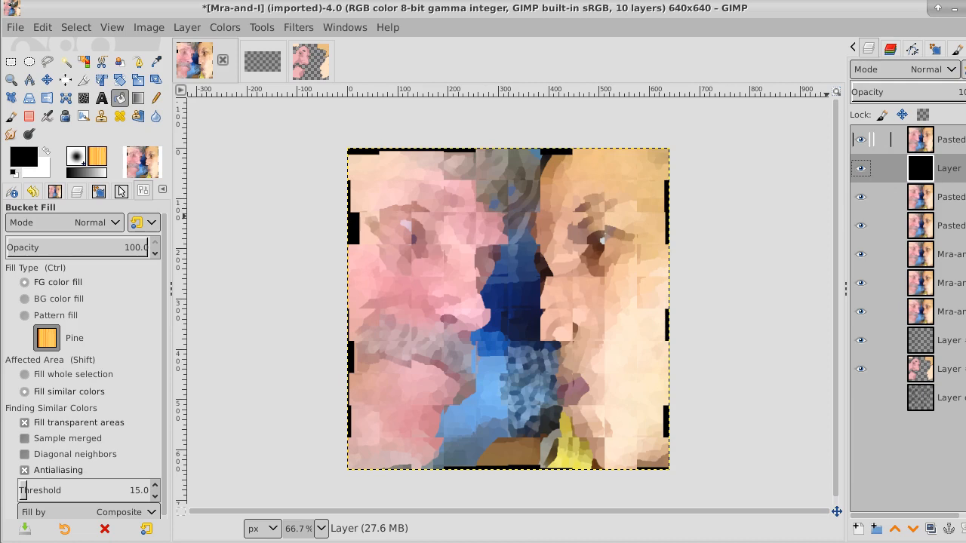
- Merge the shifted-tiles layer down onto the black layer
{"action": "left_click", "coordinate": [952, 141]}
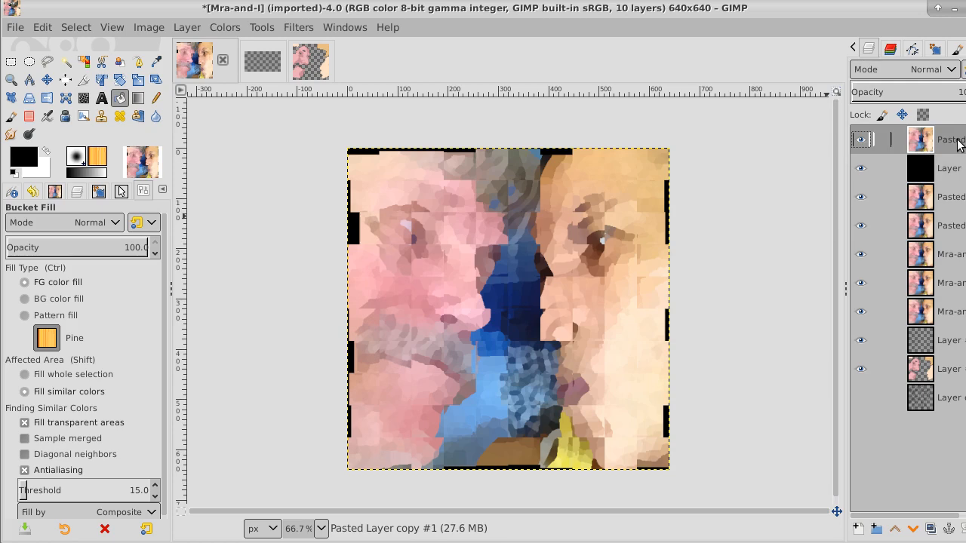
{"action": "right_click", "coordinate": [957, 143]}
{"action": "left_click", "coordinate": [877, 198]}
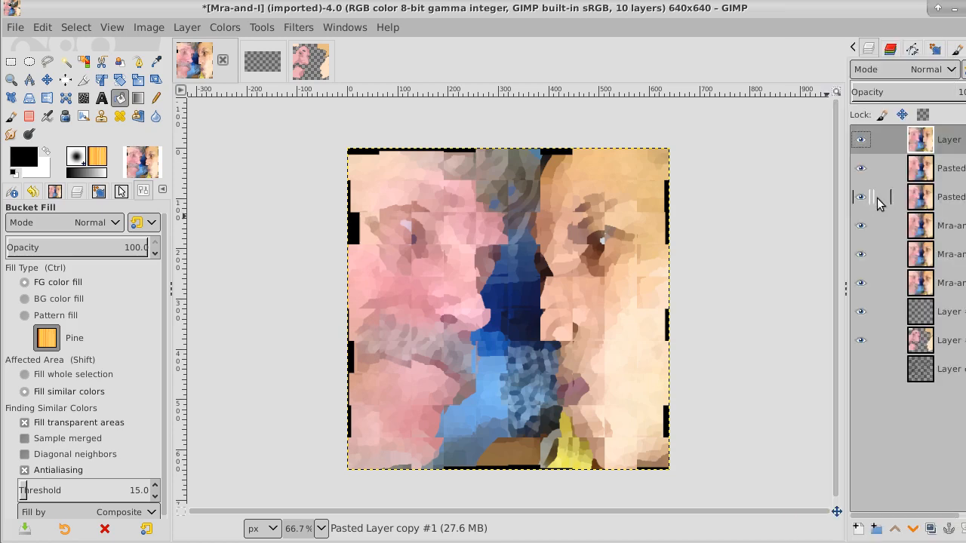
- Lower the merged shifted-tiles layer to the bottom of the layer stack
{"action": "left_click", "coordinate": [912, 529]}
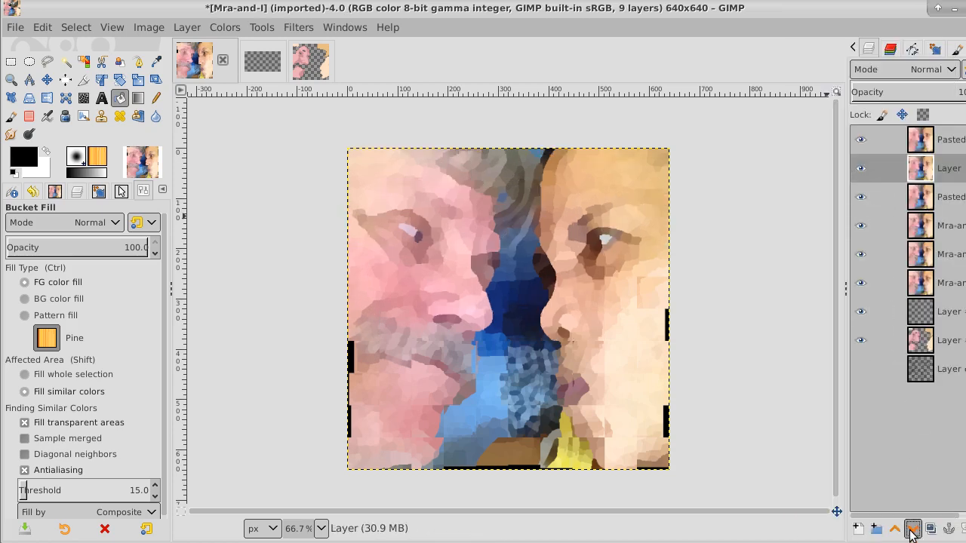
{"action": "left_click", "coordinate": [912, 528]}
{"action": "left_click", "coordinate": [912, 529]}
{"action": "left_click", "coordinate": [912, 529]}
{"action": "left_click", "coordinate": [912, 529]}
{"action": "left_click", "coordinate": [912, 529]}
{"action": "left_click", "coordinate": [912, 529]}
{"action": "left_click", "coordinate": [912, 529]}
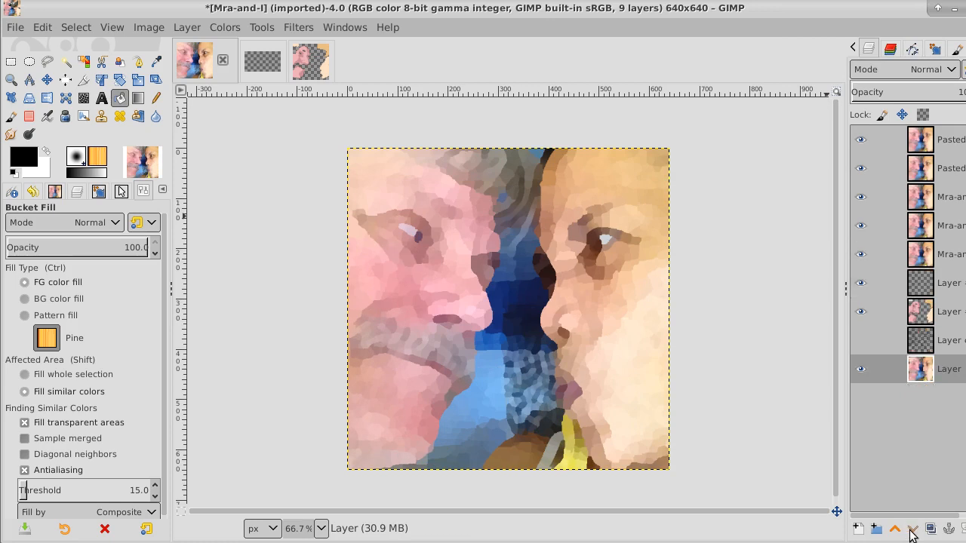
- Reopen G'MIC-Qt on the topmost Pasted Layer copy and preview the Tiled Rotation and Anguish filters
{"action": "left_click", "coordinate": [960, 143]}
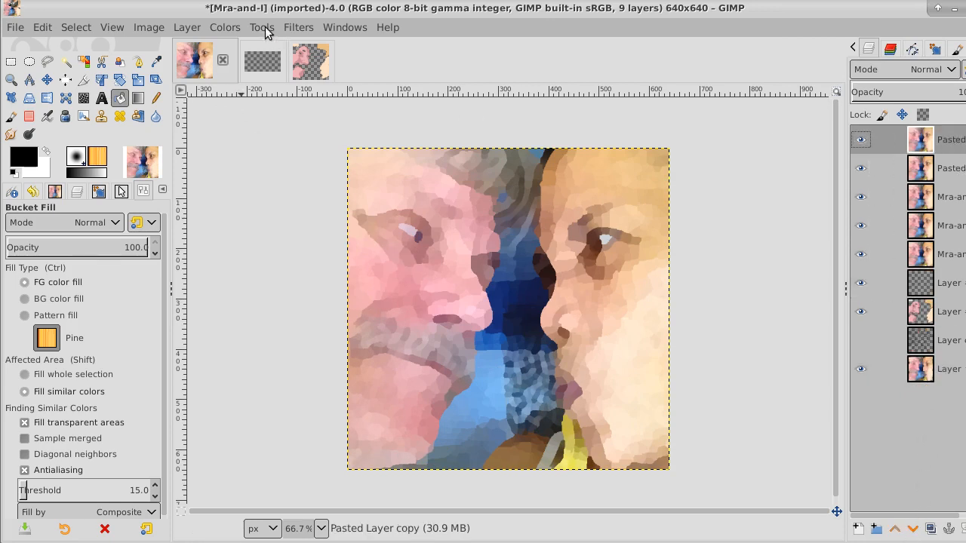
{"action": "left_click", "coordinate": [299, 29]}
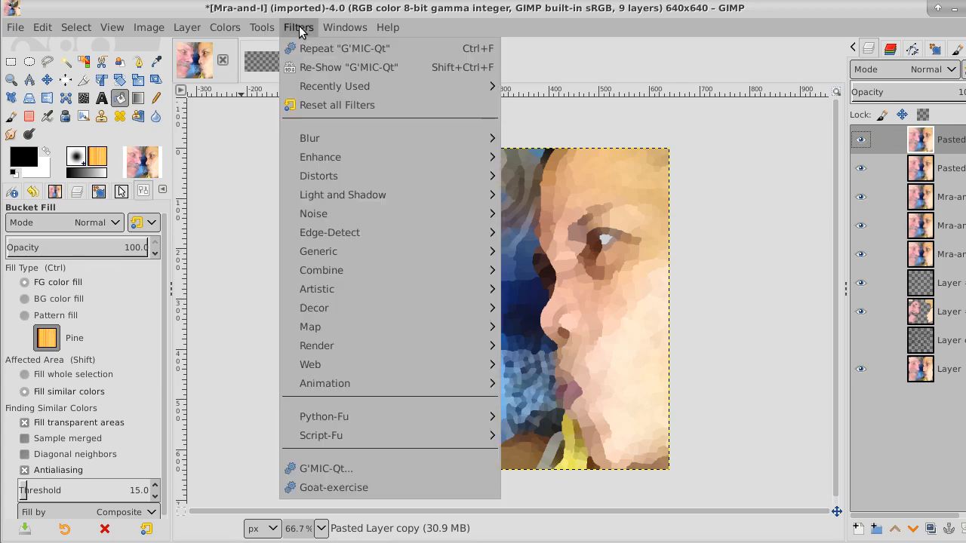
{"action": "left_click", "coordinate": [354, 468]}
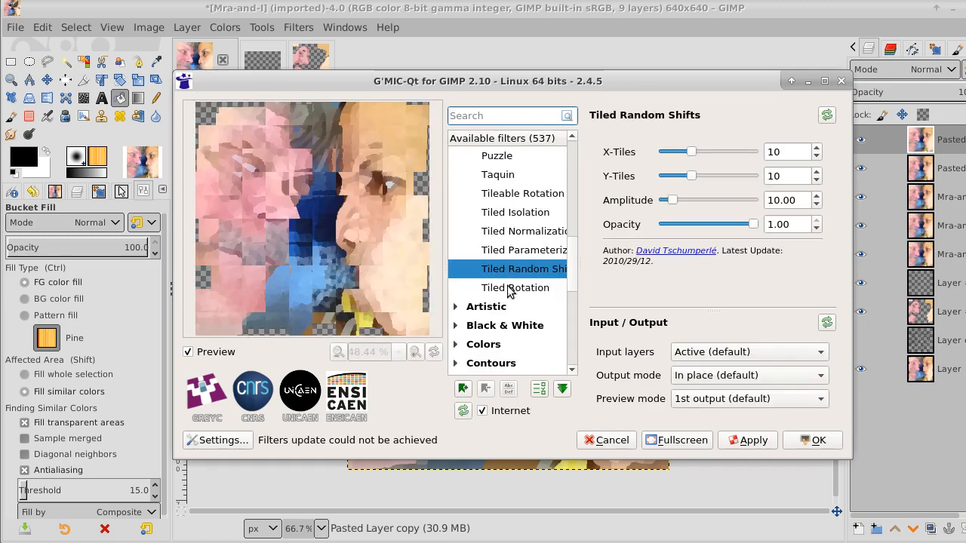
{"action": "left_click", "coordinate": [507, 288]}
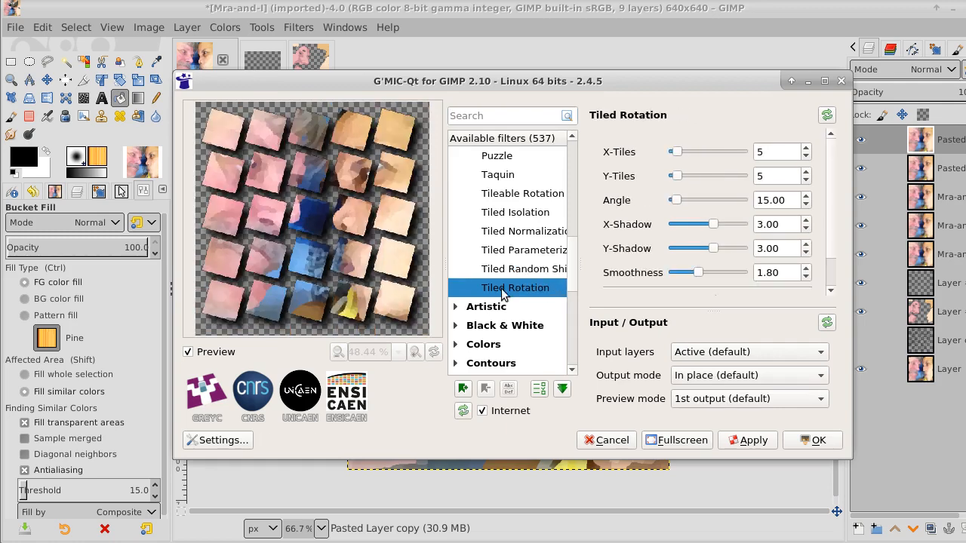
{"action": "left_click", "coordinate": [456, 307]}
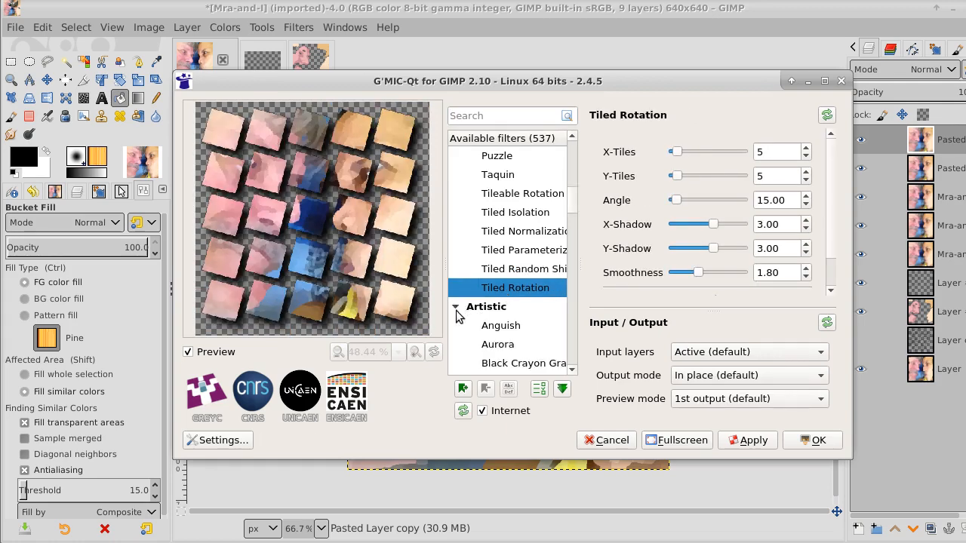
{"action": "left_click", "coordinate": [497, 329]}
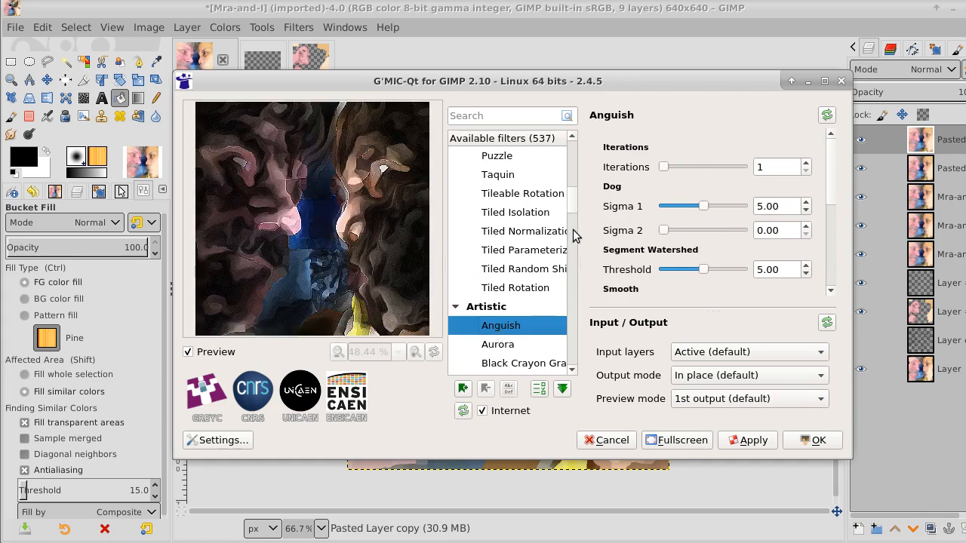
- Preview the Artistic filters Aurora, Black Crayon Graffiti and Blockism on the topmost Pasted Layer copy
{"action": "left_click_drag", "start_coordinate": [571, 198], "coordinate": [571, 210]}
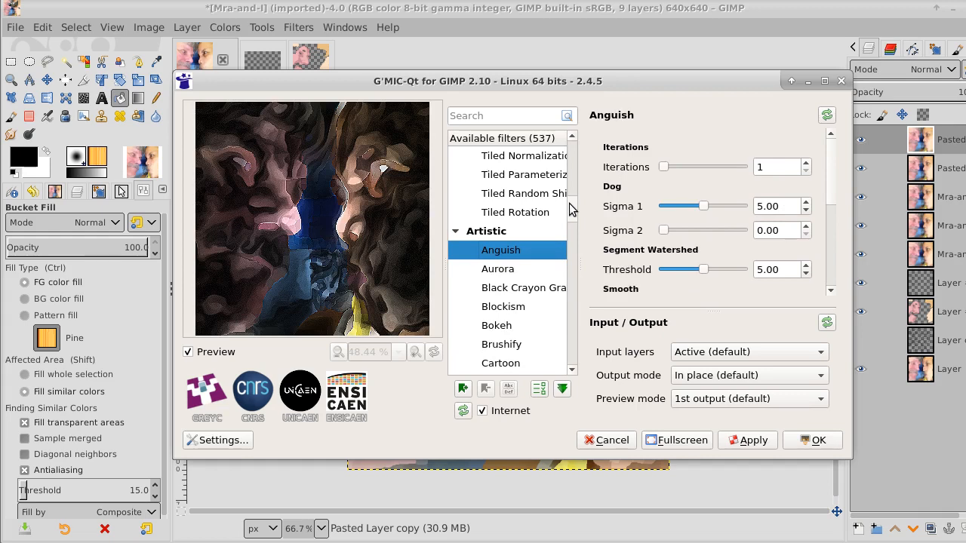
{"action": "left_click", "coordinate": [498, 272]}
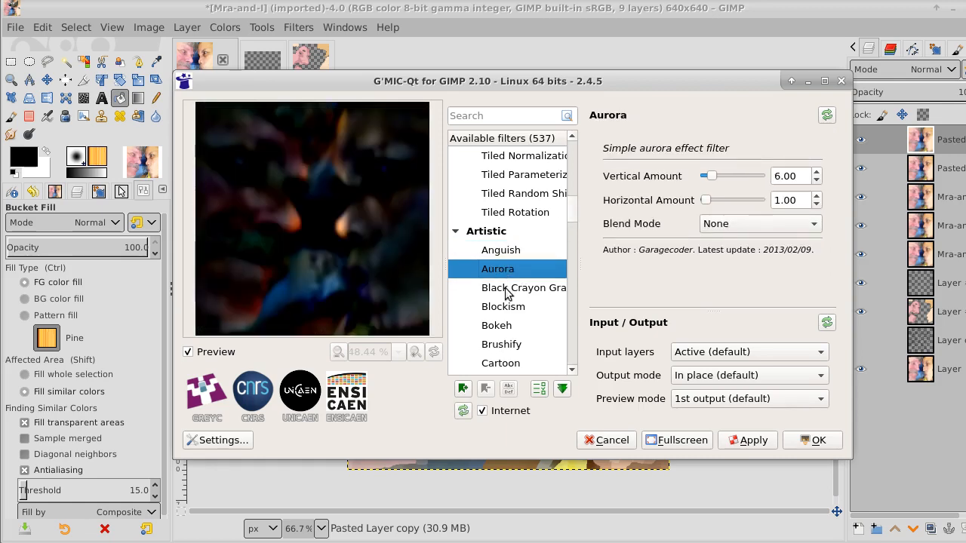
{"action": "left_click", "coordinate": [507, 293]}
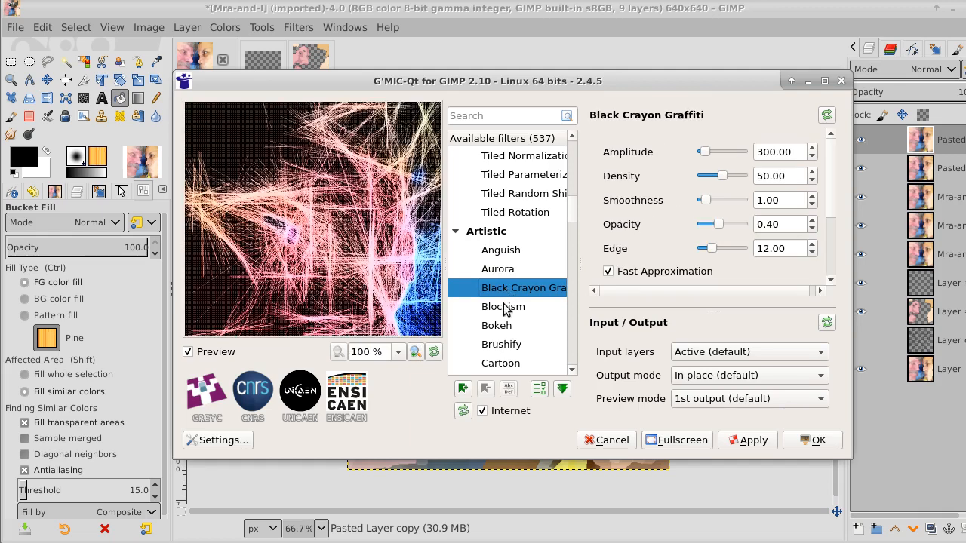
{"action": "left_click", "coordinate": [506, 308]}
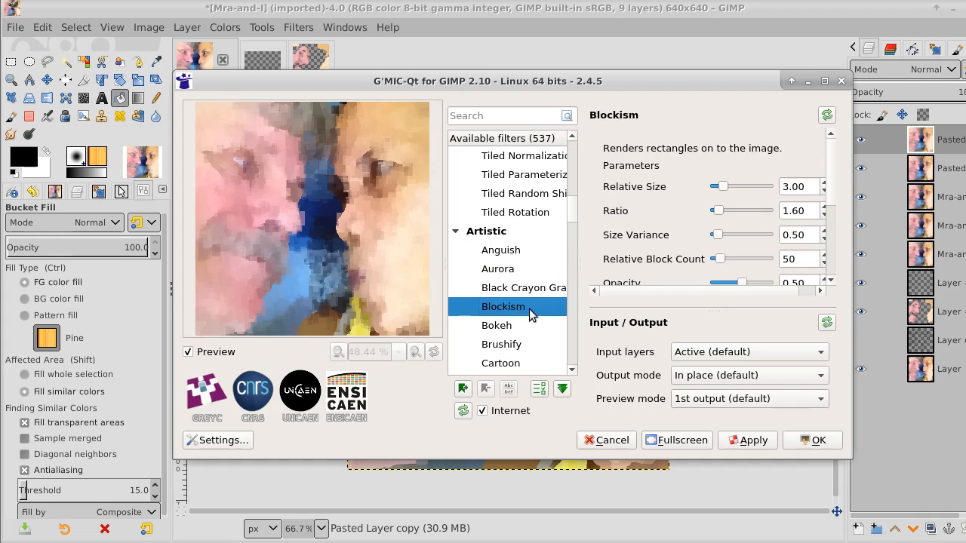
- Apply the Bokeh filter with 3 scales, circular shape and density 30 to the topmost Pasted Layer copy
{"action": "left_click", "coordinate": [496, 327]}
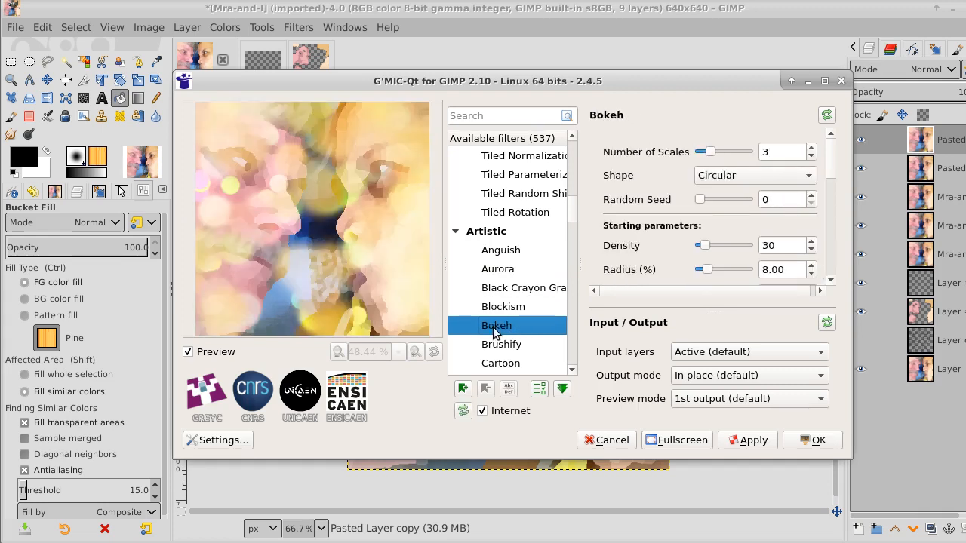
{"action": "left_click", "coordinate": [817, 441]}
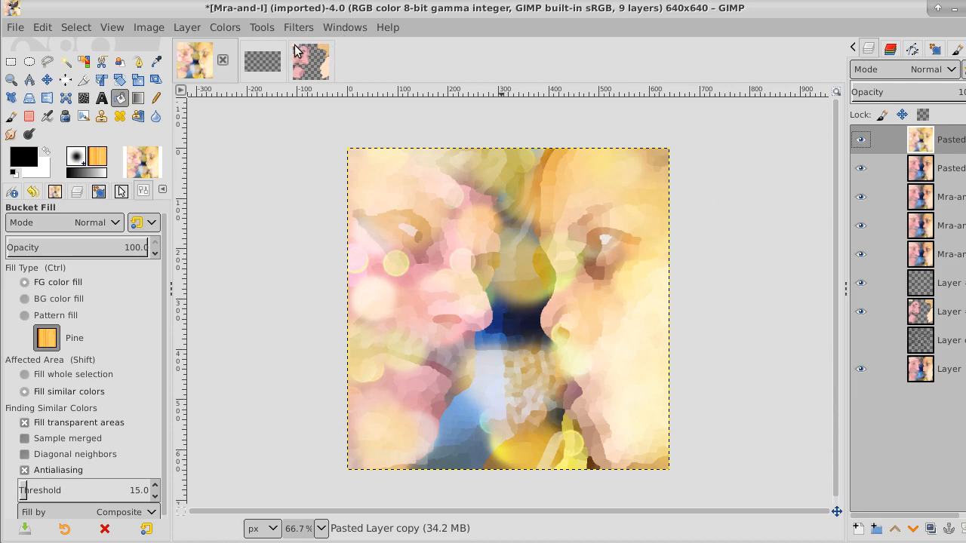
{"action": "left_click", "coordinate": [215, 29]}
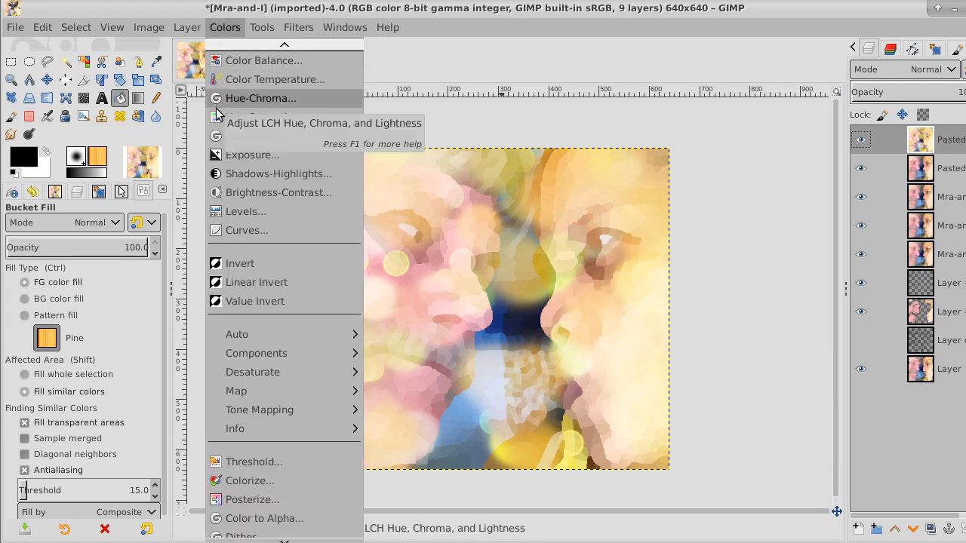
{"action": "left_click", "coordinate": [234, 193]}
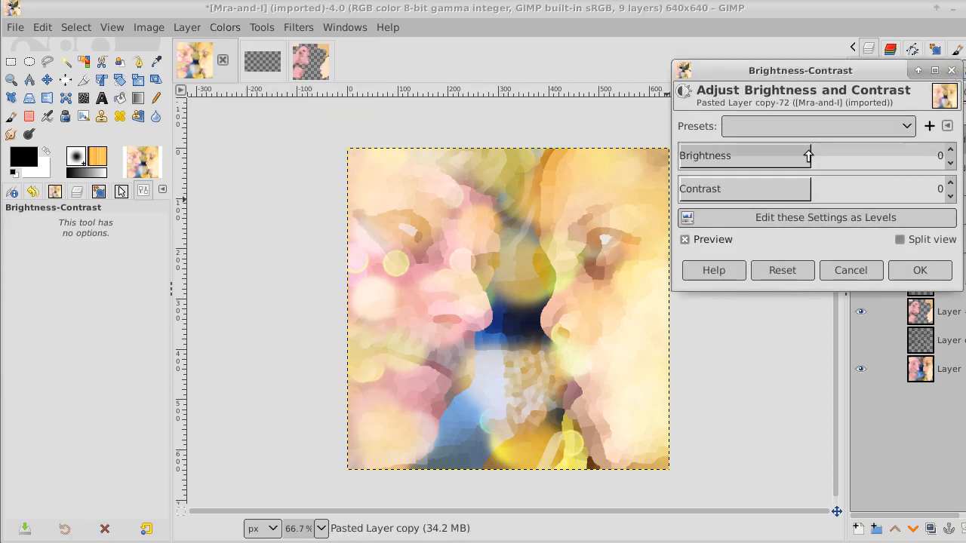
{"action": "left_click_drag", "start_coordinate": [800, 160], "coordinate": [794, 190]}
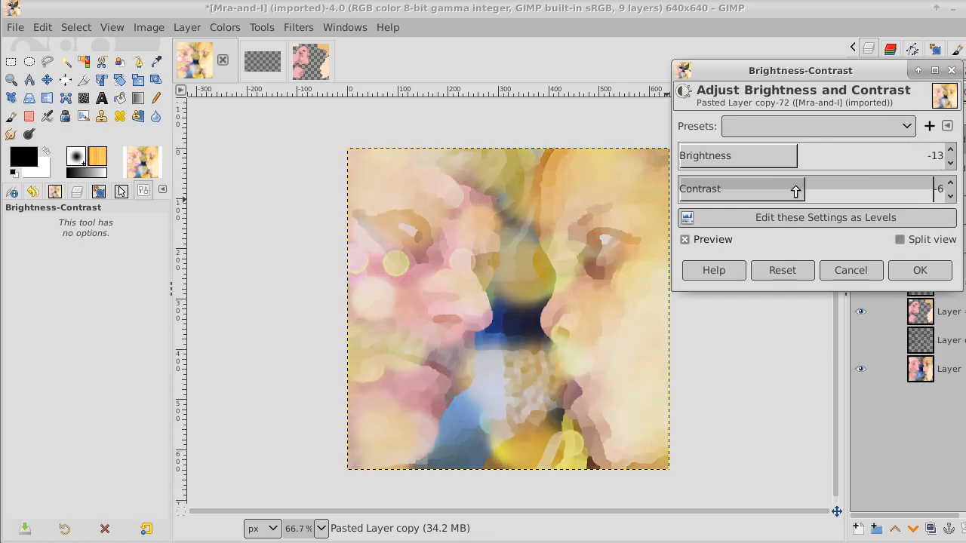
{"action": "left_click", "coordinate": [849, 272]}
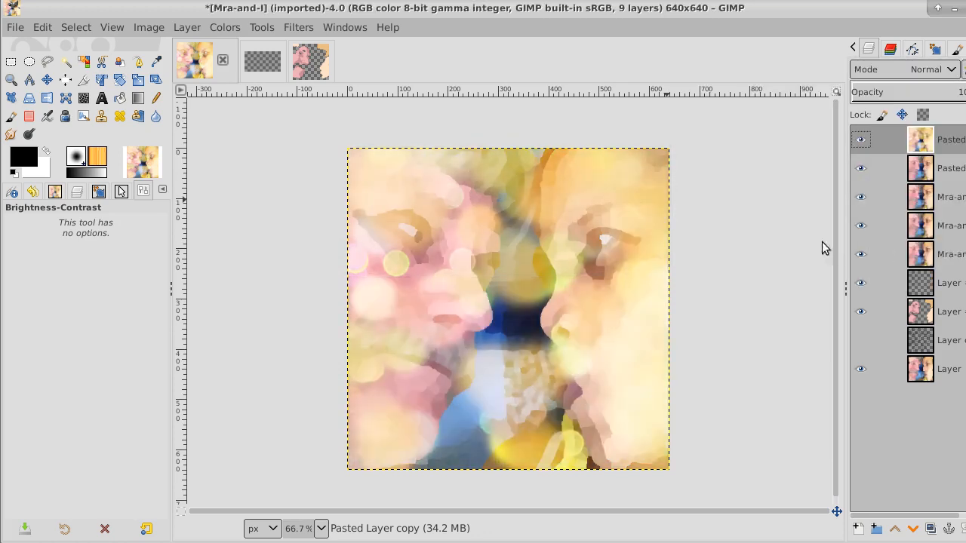
- Apply a smooth S-shaped Value curve to the topmost Pasted Layer copy, darkening the shadows and brightening the highlights
{"action": "left_click", "coordinate": [223, 30]}
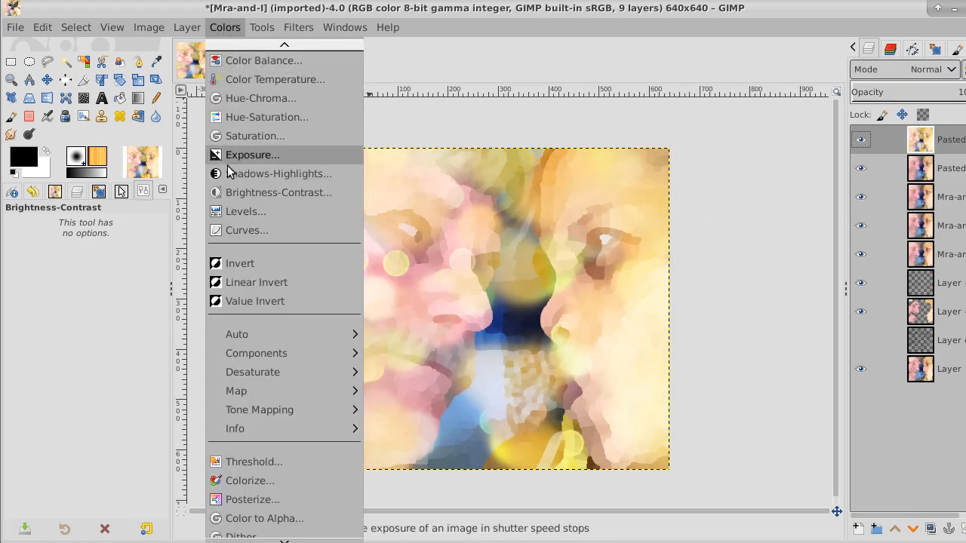
{"action": "left_click", "coordinate": [232, 231]}
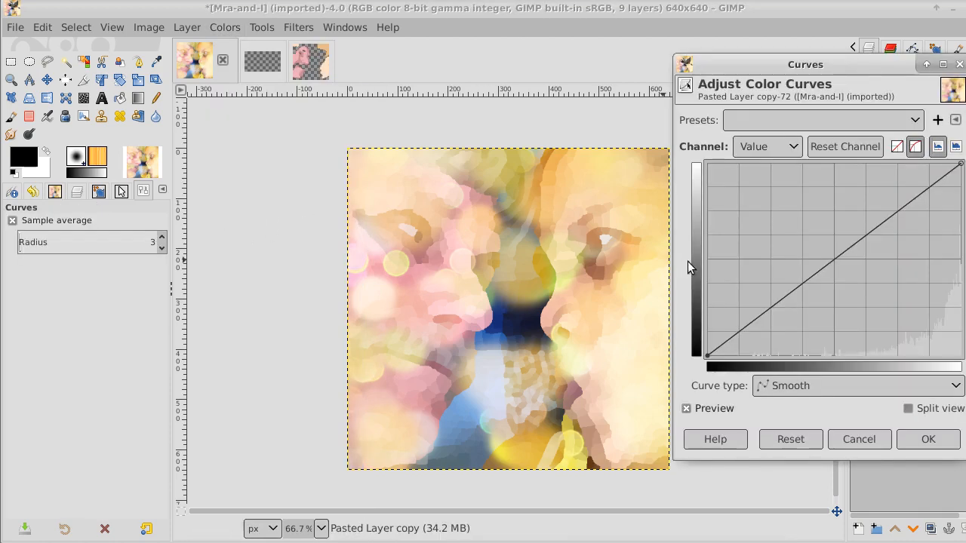
{"action": "left_click_drag", "start_coordinate": [736, 335], "coordinate": [771, 345]}
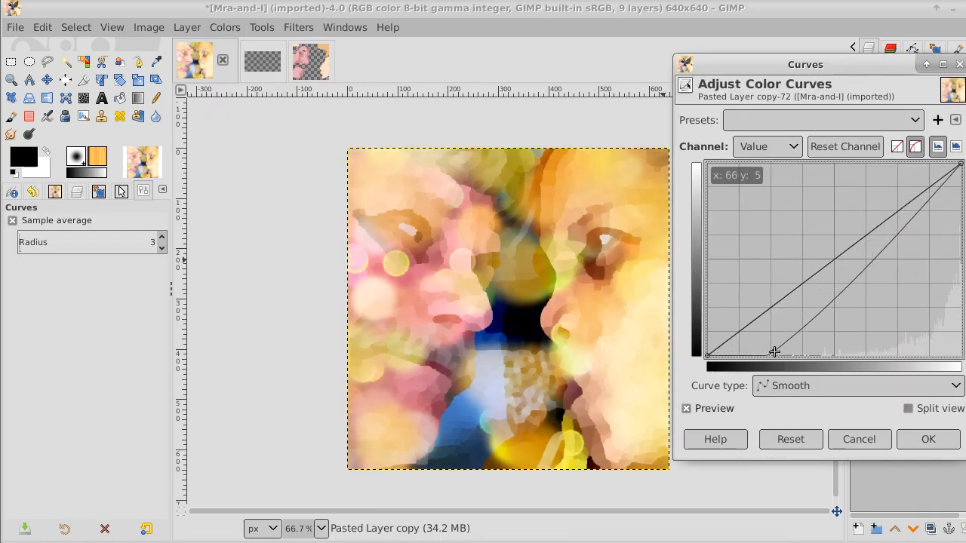
{"action": "left_click_drag", "start_coordinate": [936, 189], "coordinate": [902, 176]}
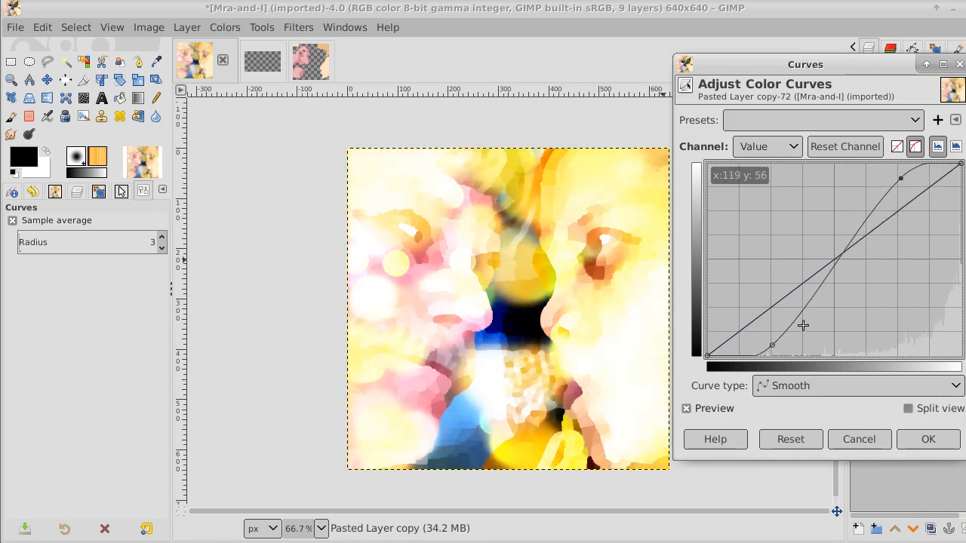
{"action": "left_click_drag", "start_coordinate": [793, 326], "coordinate": [800, 335]}
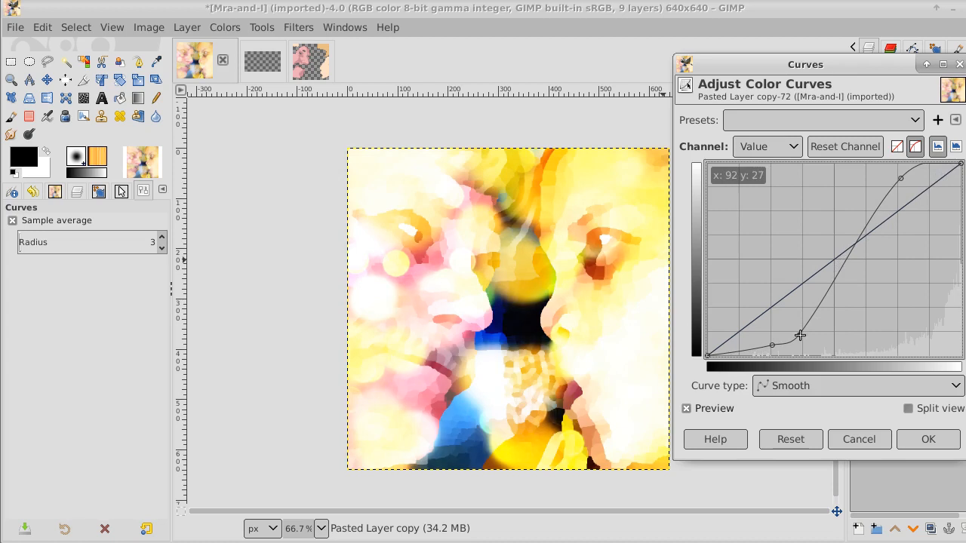
{"action": "left_click_drag", "start_coordinate": [901, 179], "coordinate": [877, 215]}
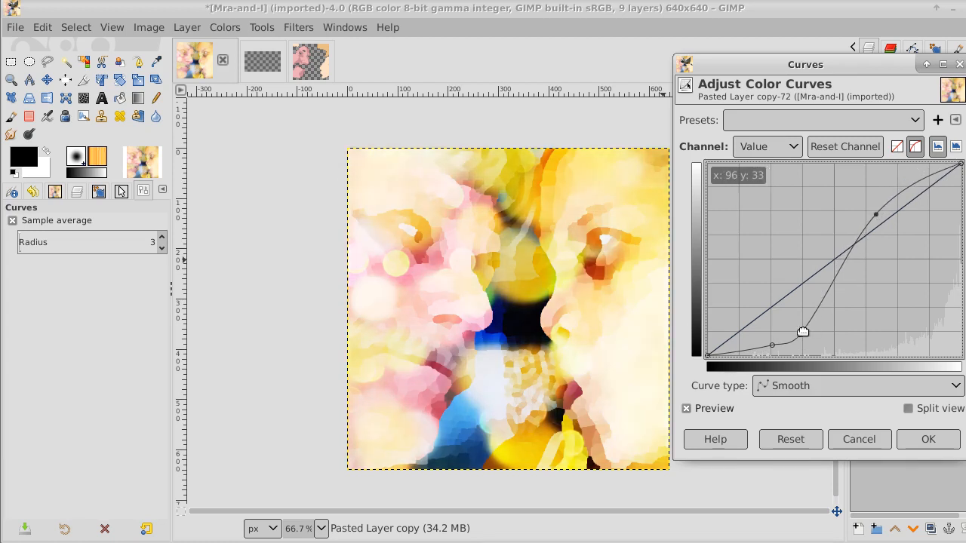
{"action": "left_click_drag", "start_coordinate": [803, 332], "coordinate": [812, 295]}
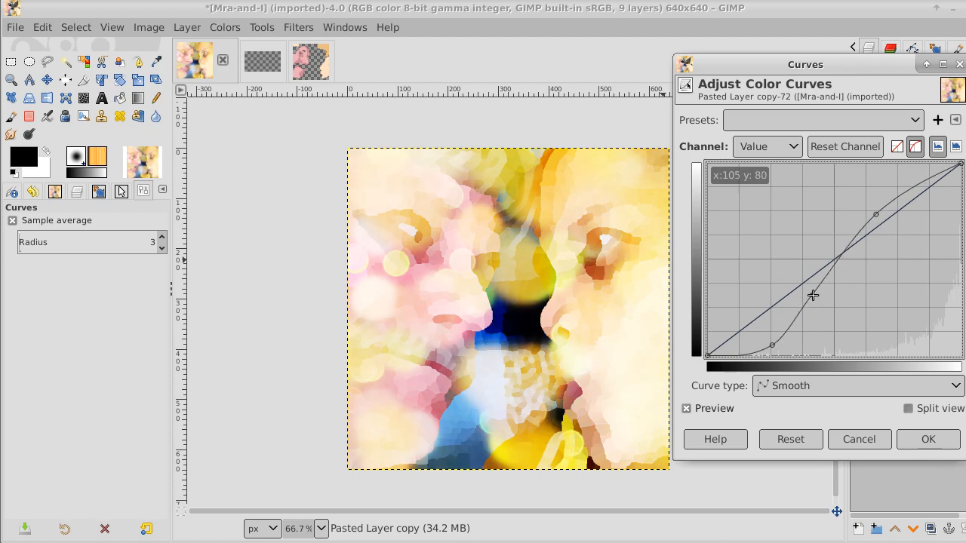
{"action": "left_click_drag", "start_coordinate": [774, 341], "coordinate": [784, 348]}
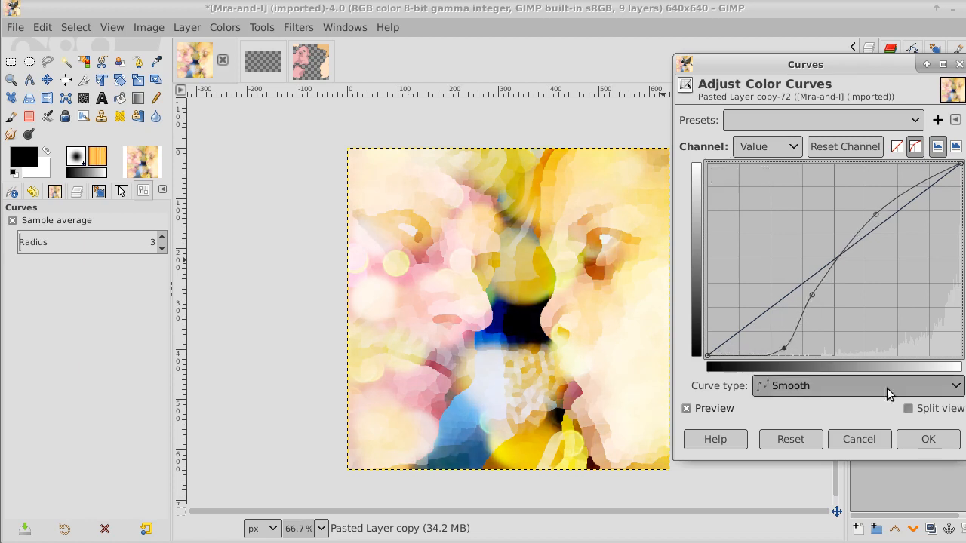
{"action": "left_click", "coordinate": [928, 438]}
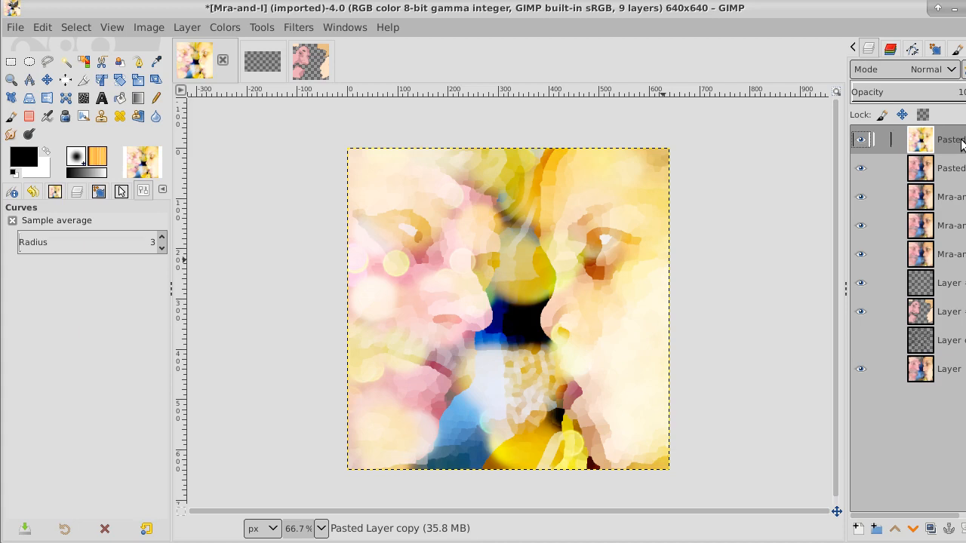
- Duplicate the curves-adjusted layer, lower the duplicate to the bottom of the layer stack and reselect the topmost layer
{"action": "left_click", "coordinate": [930, 528]}
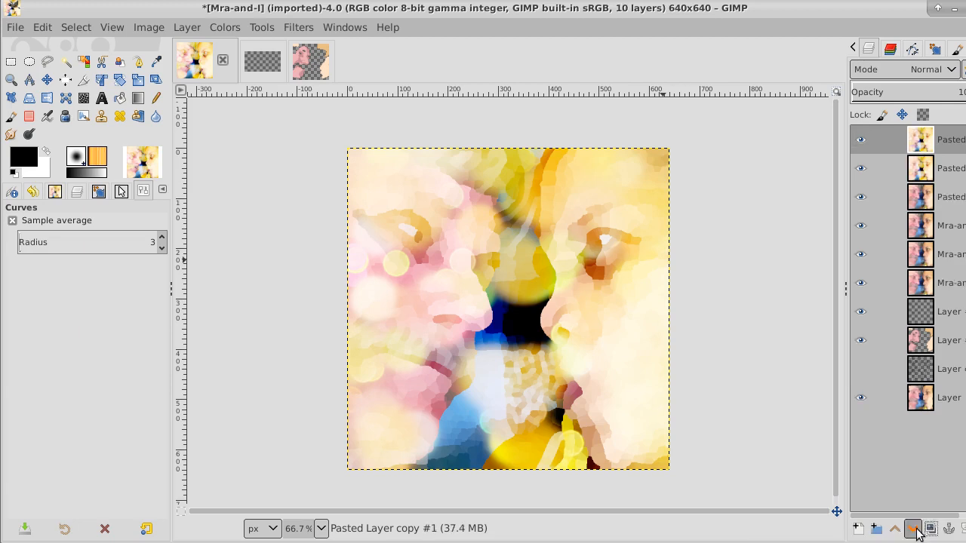
{"action": "left_click", "coordinate": [913, 529]}
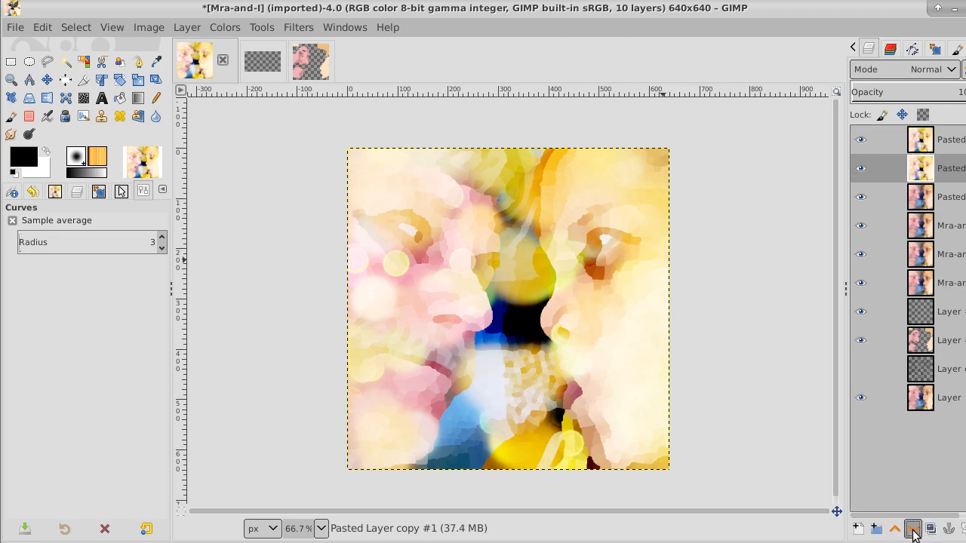
{"action": "left_click", "coordinate": [913, 530]}
{"action": "left_click", "coordinate": [913, 530]}
{"action": "left_click", "coordinate": [913, 530]}
{"action": "left_click", "coordinate": [913, 530]}
{"action": "left_click", "coordinate": [913, 529]}
{"action": "left_click", "coordinate": [913, 529]}
{"action": "left_click", "coordinate": [913, 530]}
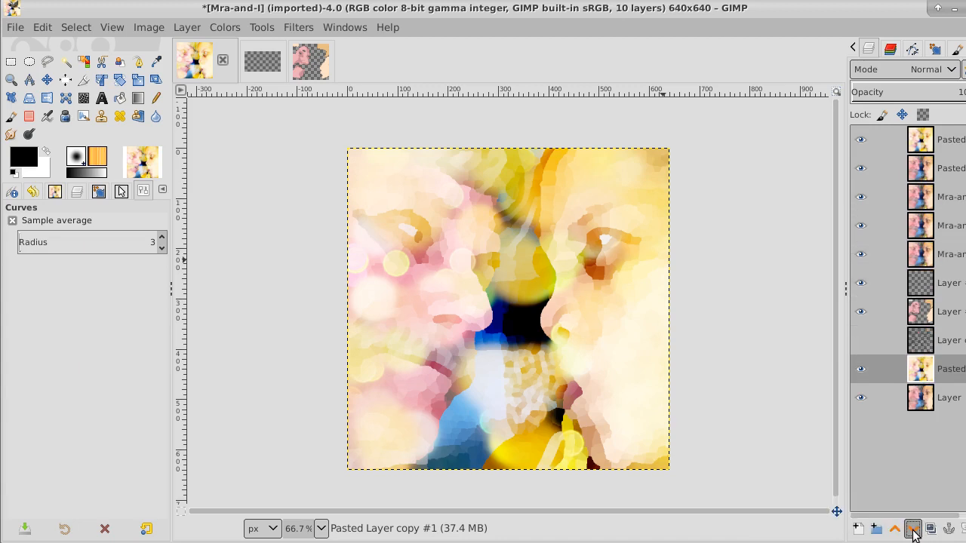
{"action": "left_click", "coordinate": [913, 529]}
{"action": "left_click", "coordinate": [957, 140]}
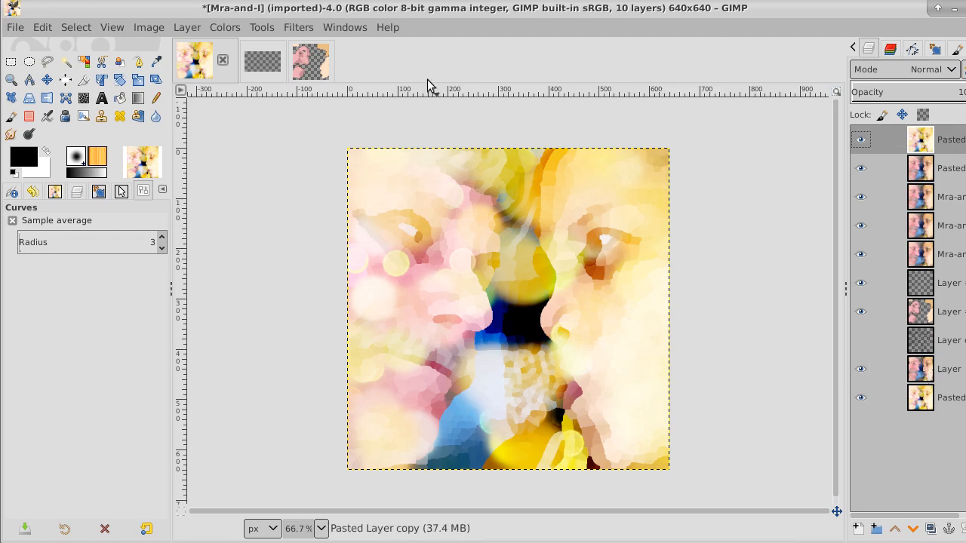
{"action": "left_click", "coordinate": [269, 60]}
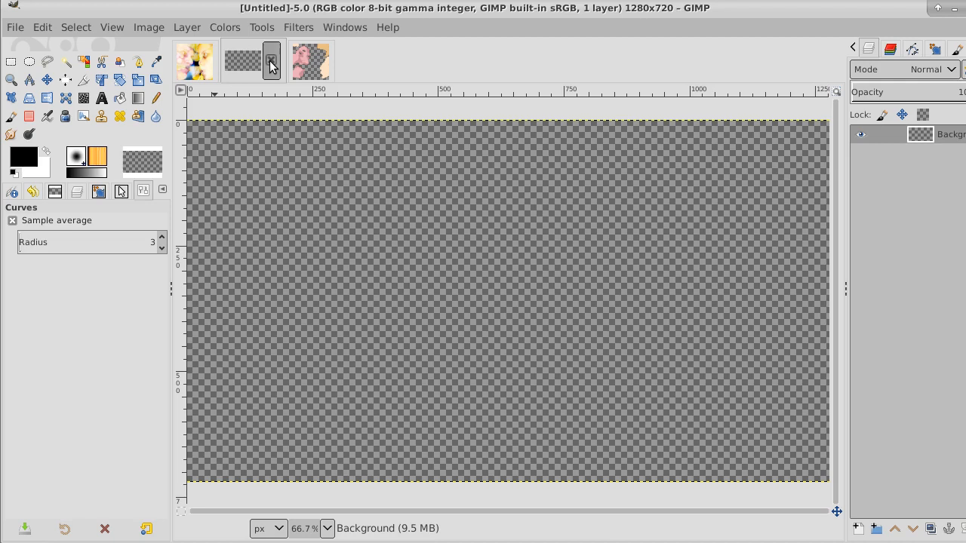
{"action": "left_click", "coordinate": [196, 61]}
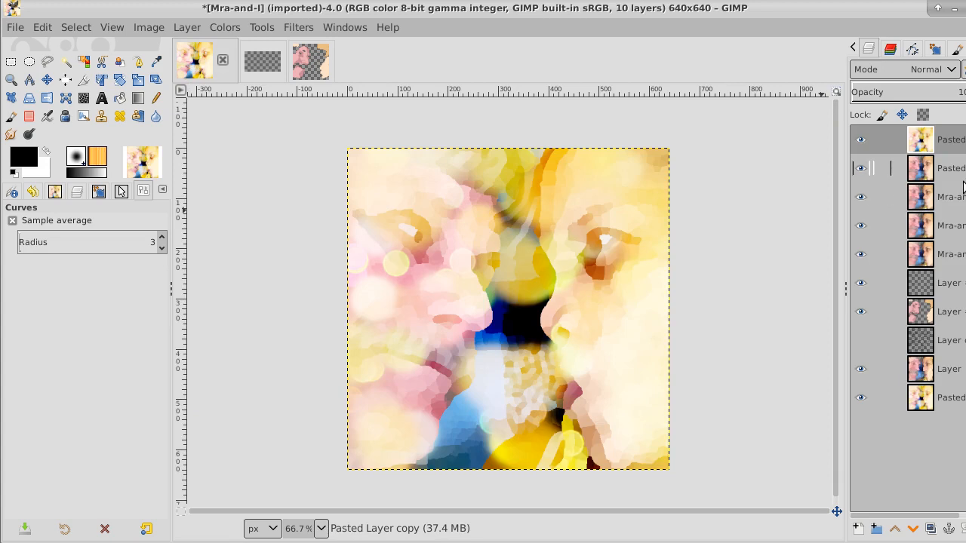
- Apply the Goat-exercise filter to the topmost Pasted Layer copy and duplicate the inverted layer
{"action": "left_click", "coordinate": [285, 28]}
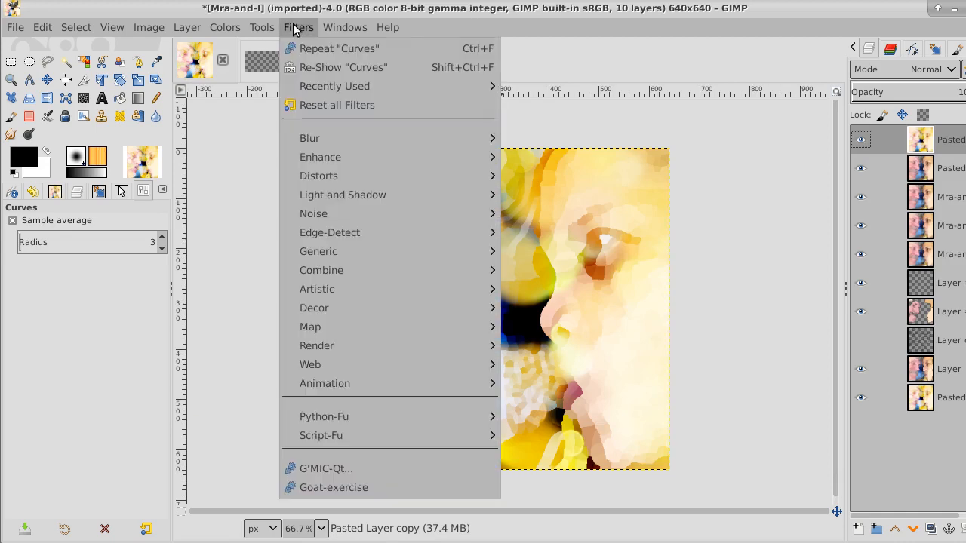
{"action": "left_click", "coordinate": [378, 488]}
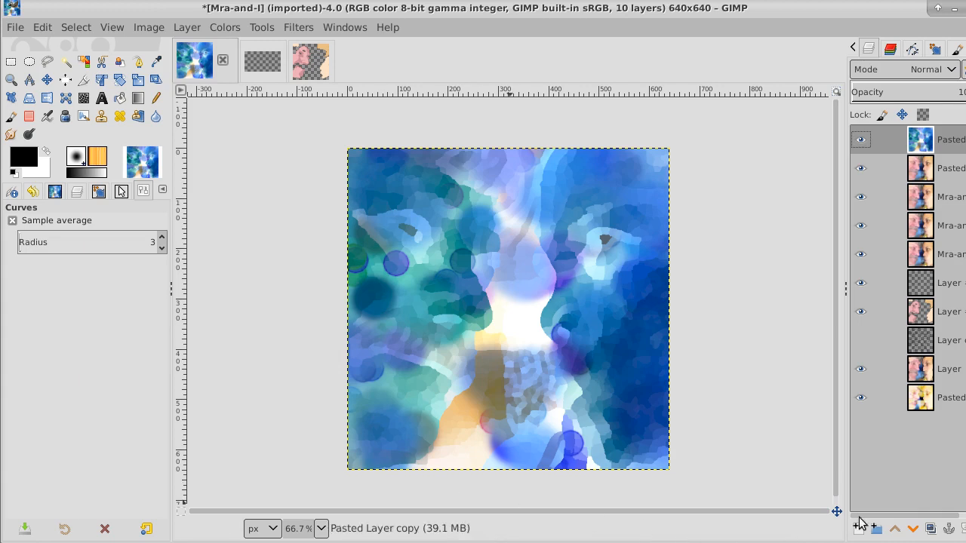
{"action": "left_click", "coordinate": [930, 528]}
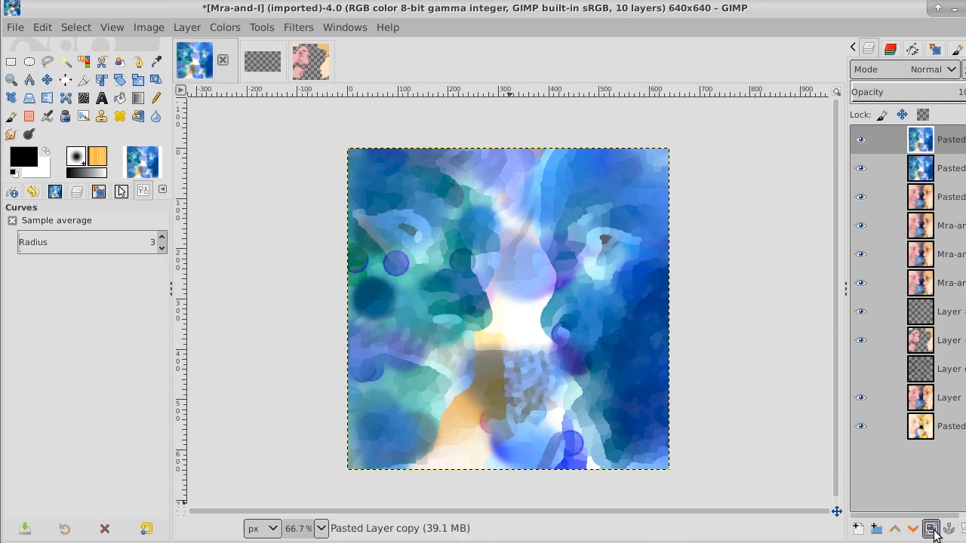
- Apply the G'MIC-Qt Contours filter Thin Edges to the topmost duplicate of the inverted layer
{"action": "left_click", "coordinate": [287, 29]}
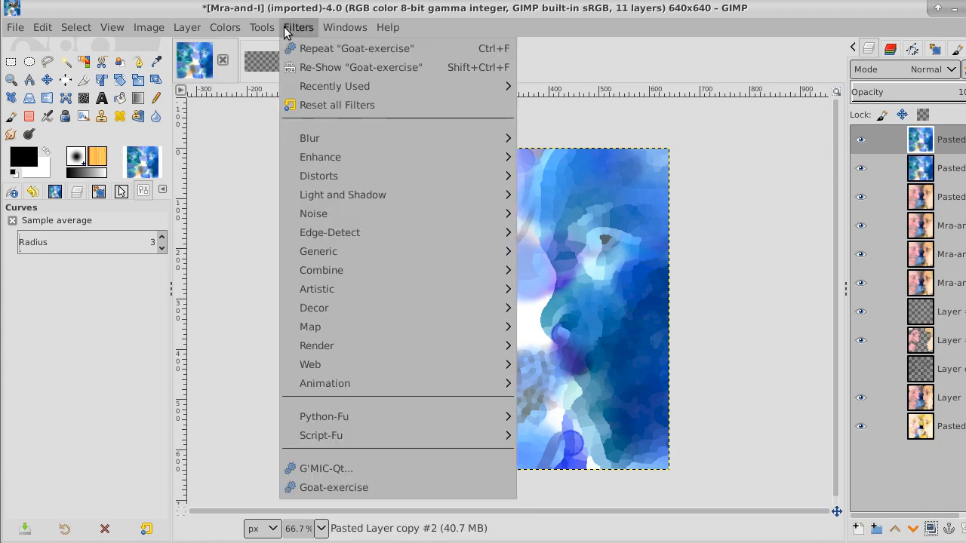
{"action": "left_click", "coordinate": [317, 469]}
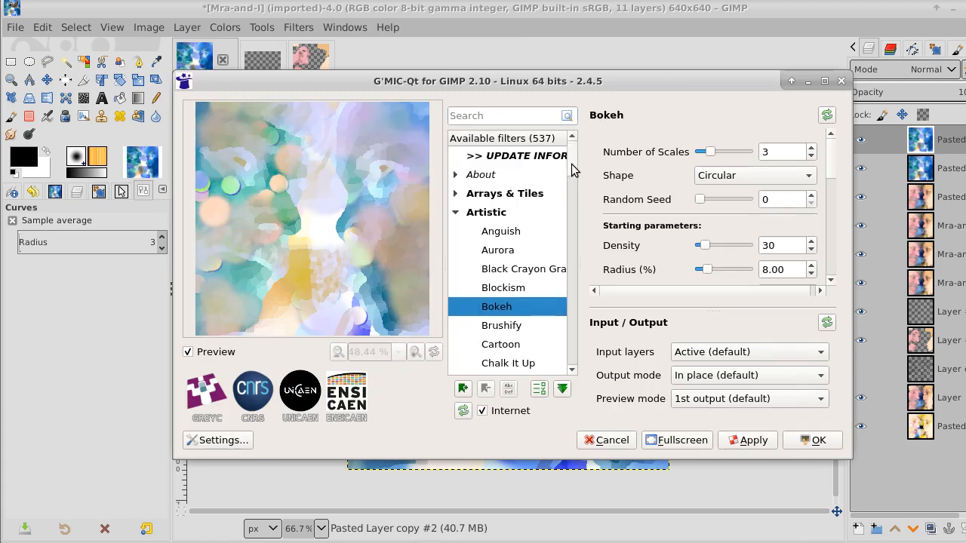
{"action": "left_click_drag", "start_coordinate": [571, 169], "coordinate": [570, 326]}
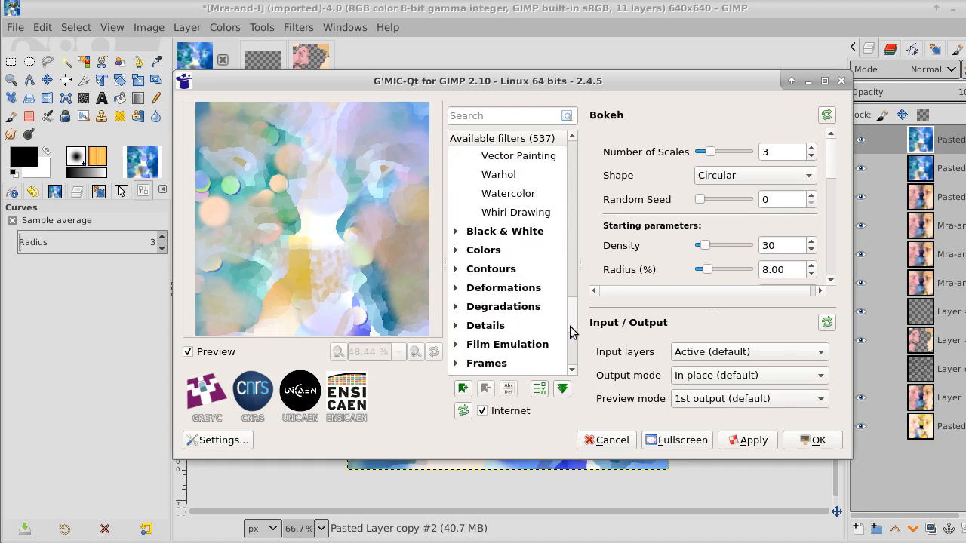
{"action": "left_click", "coordinate": [454, 270]}
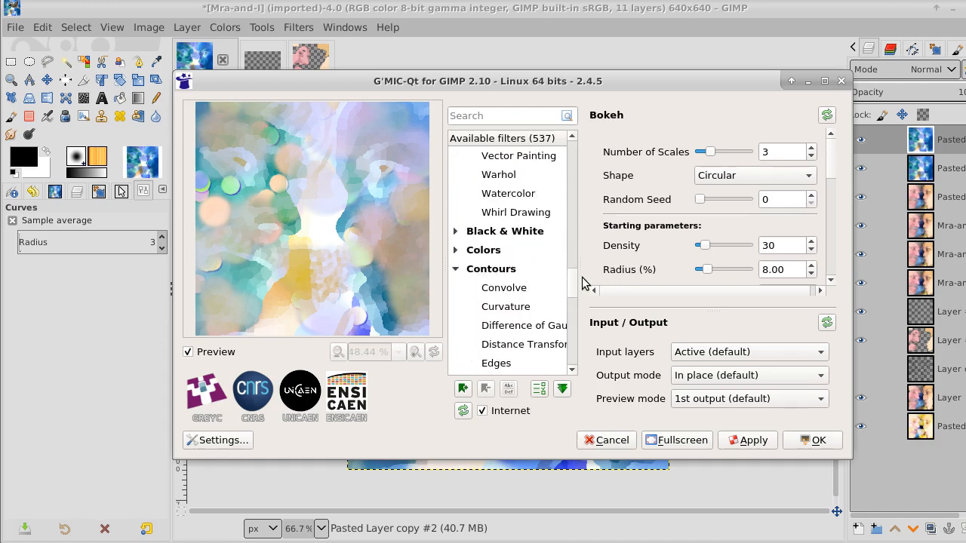
{"action": "left_click_drag", "start_coordinate": [571, 276], "coordinate": [569, 319]}
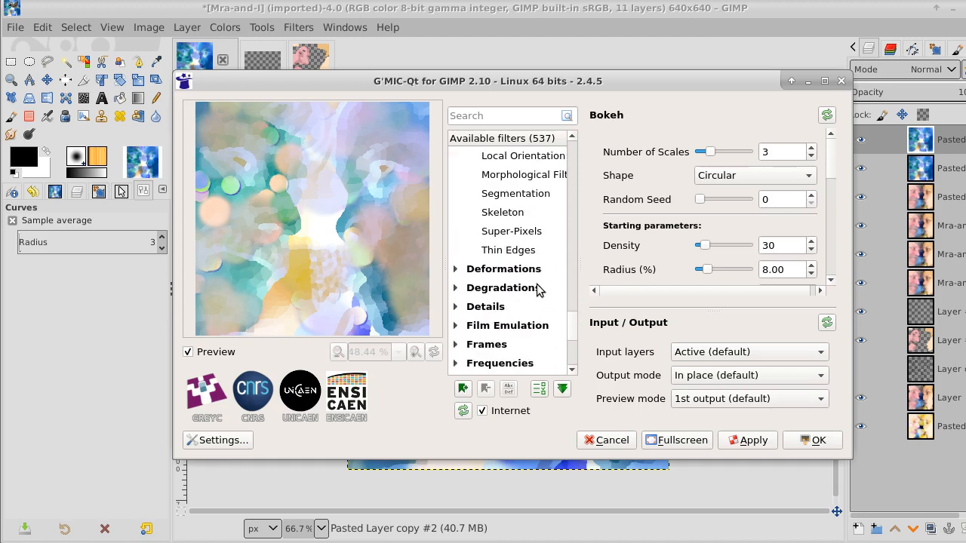
{"action": "left_click", "coordinate": [520, 256]}
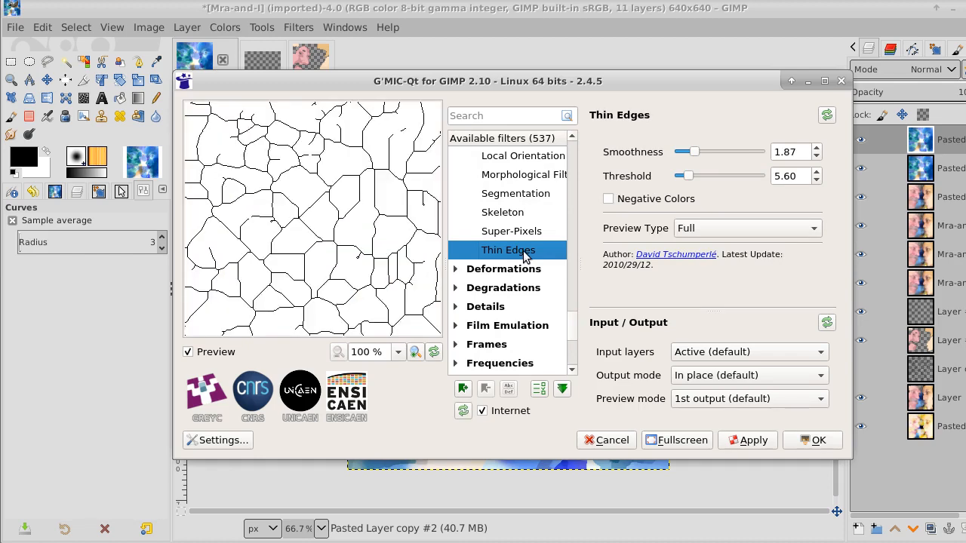
{"action": "left_click", "coordinate": [812, 440]}
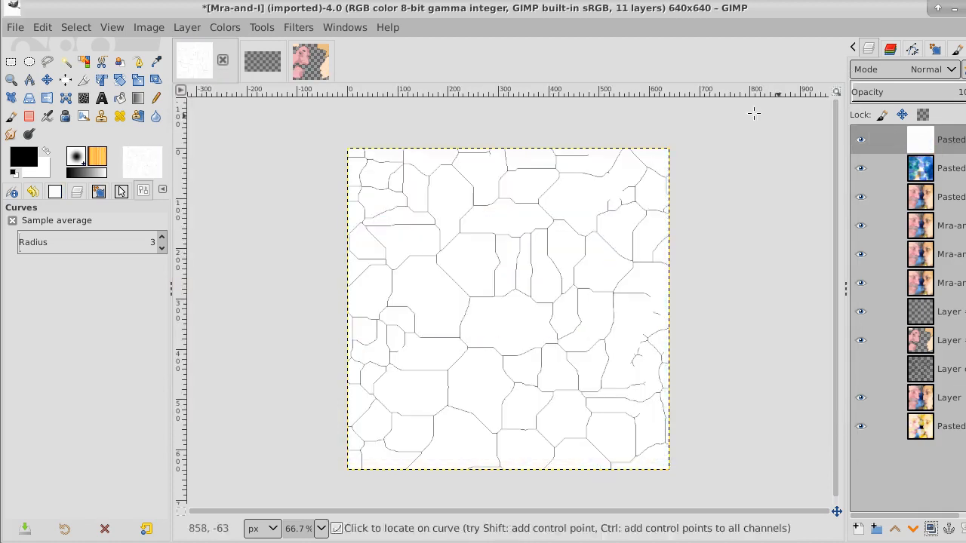
- Convert white to transparency on the Thin Edges layer with Color to Alpha, with transparency threshold 0 and opacity threshold 1
{"action": "left_click", "coordinate": [221, 29]}
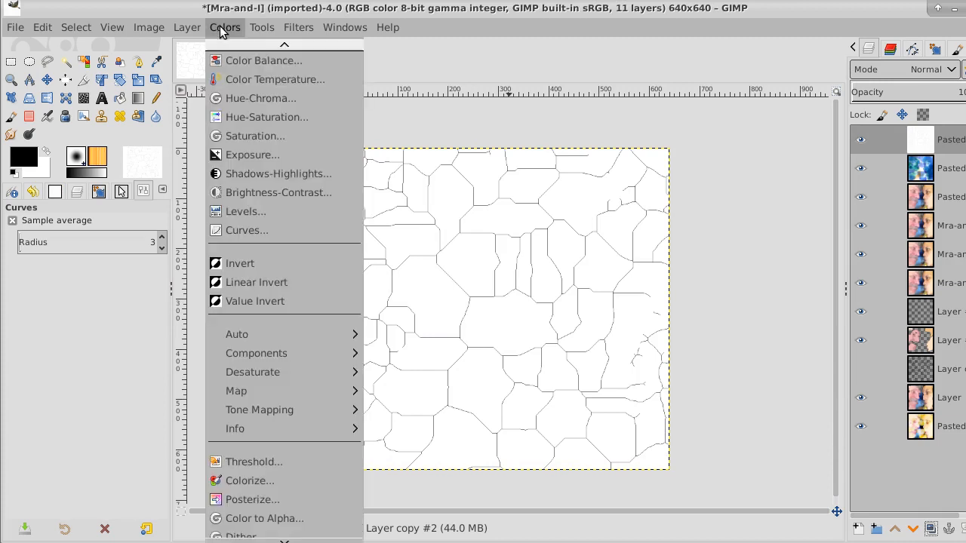
{"action": "left_click", "coordinate": [276, 519]}
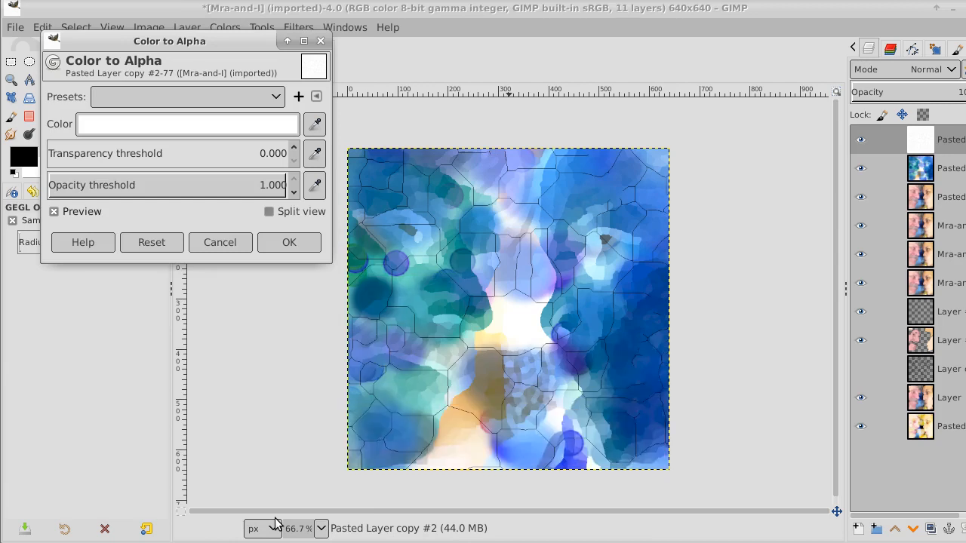
{"action": "left_click", "coordinate": [289, 241]}
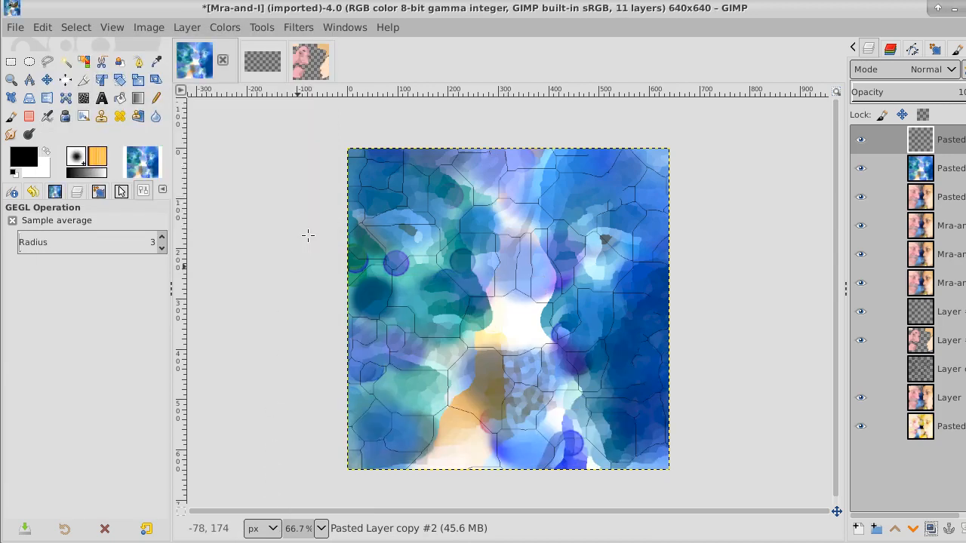
- Select the edge lines by picking the transparent areas by color, inverting the selection and growing it by 1 px
{"action": "left_click", "coordinate": [84, 63]}
{"action": "left_click_drag", "start_coordinate": [478, 173], "coordinate": [478, 173]}
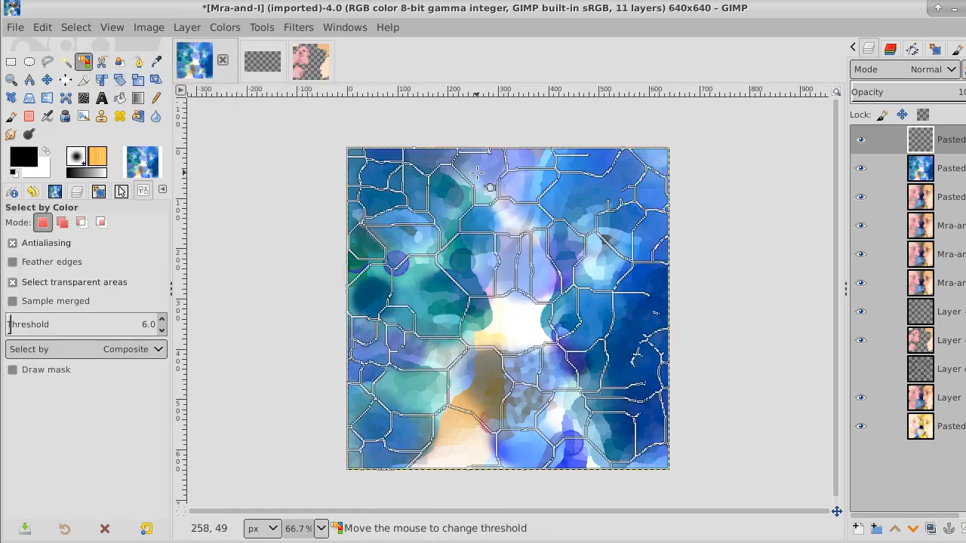
{"action": "left_click", "coordinate": [80, 28]}
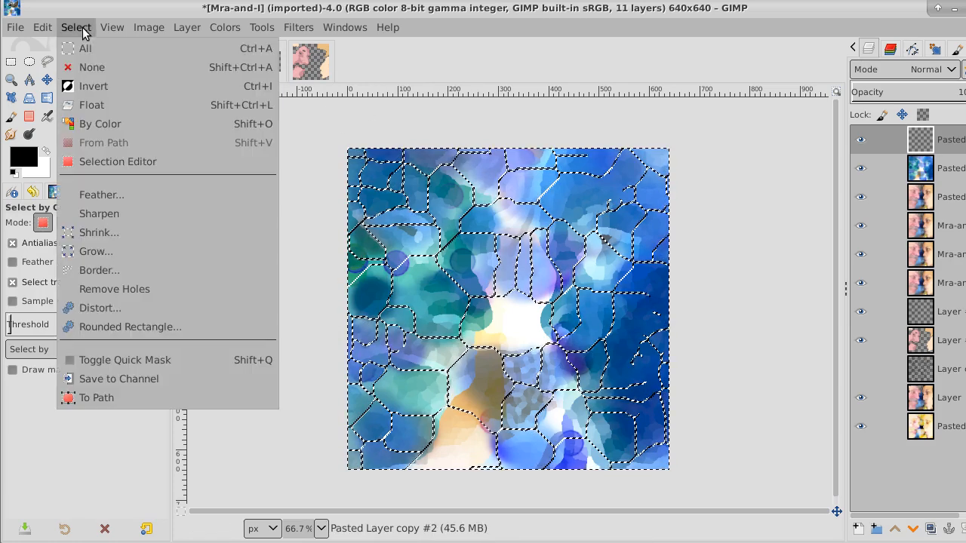
{"action": "left_click", "coordinate": [86, 86]}
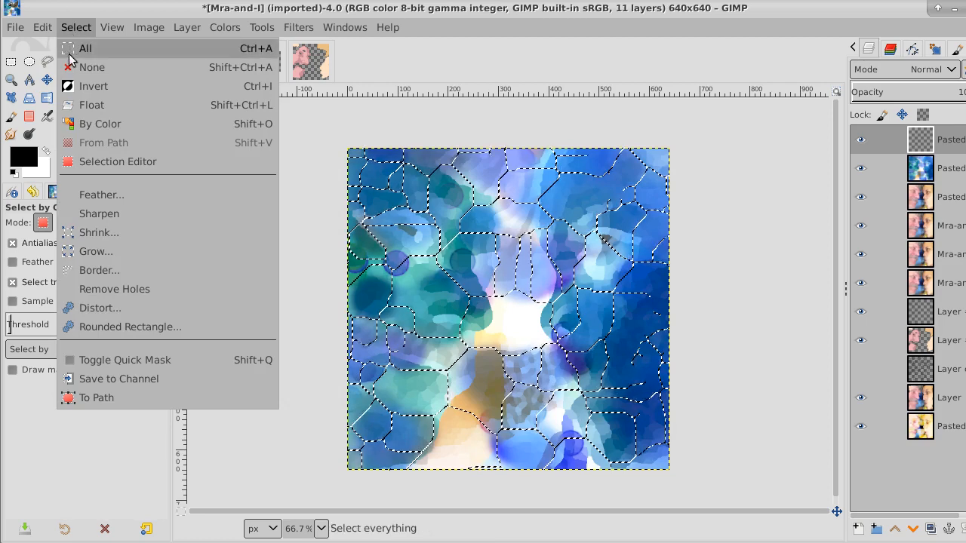
{"action": "left_click", "coordinate": [117, 253]}
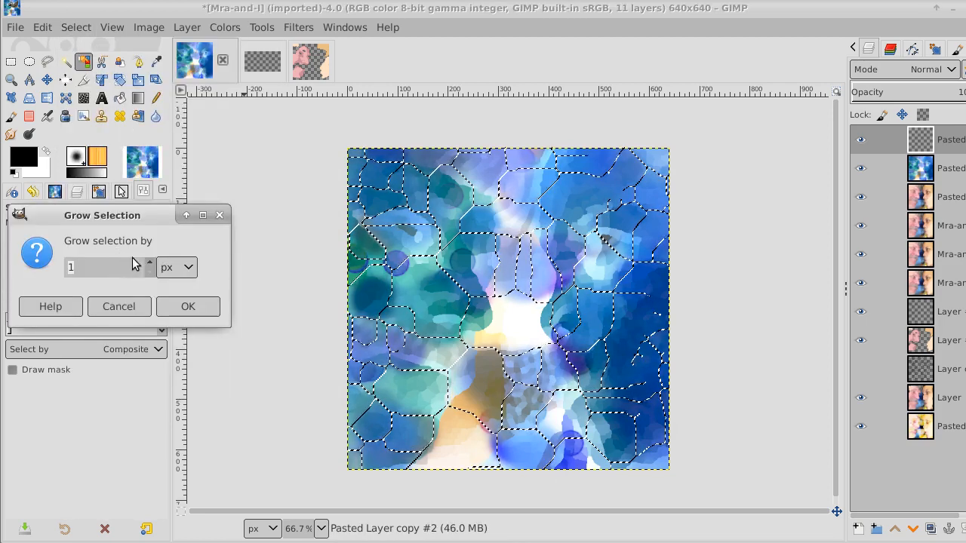
{"action": "left_click", "coordinate": [190, 307]}
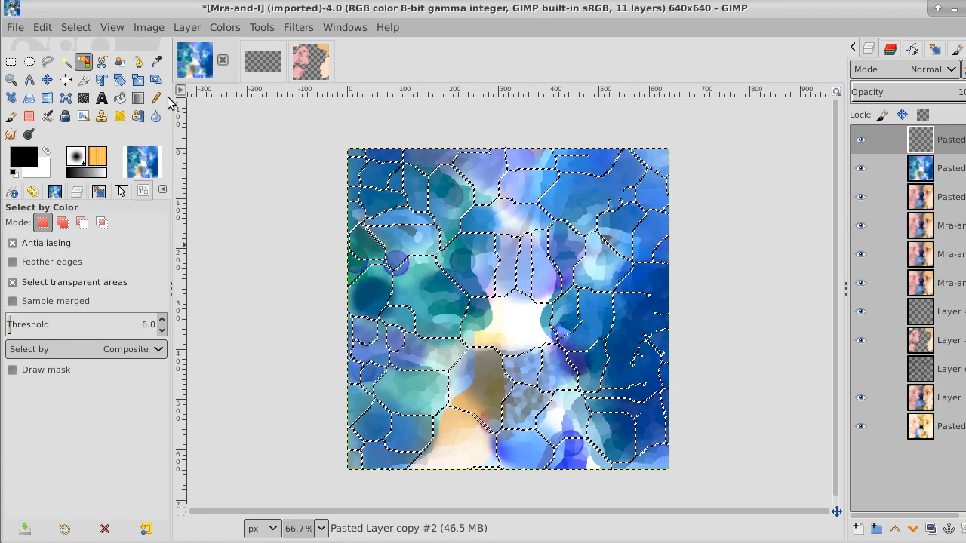
- Bucket-fill the selected edge line around the upper-middle cell with black and clear the selection
{"action": "left_click", "coordinate": [120, 98]}
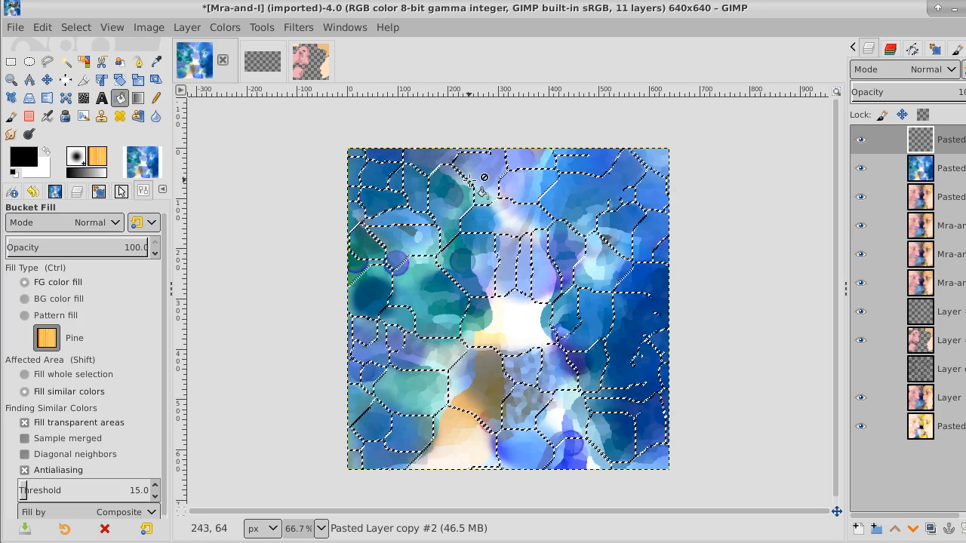
{"action": "left_click", "coordinate": [79, 27]}
{"action": "left_click", "coordinate": [89, 68]}
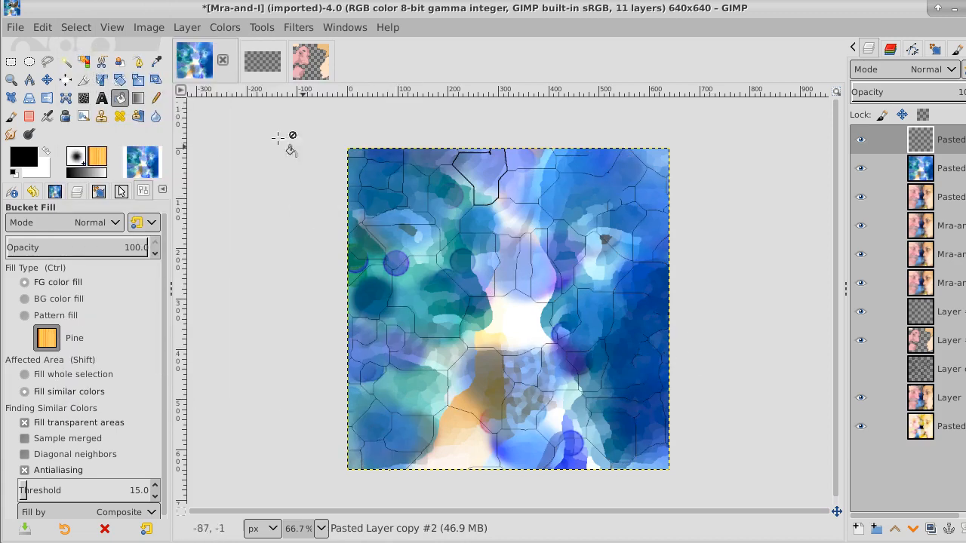
- Undo clearing the selection and the black bucket fill on the edge line around the upper-middle cell
{"action": "left_click", "coordinate": [44, 28]}
{"action": "left_click", "coordinate": [48, 60]}
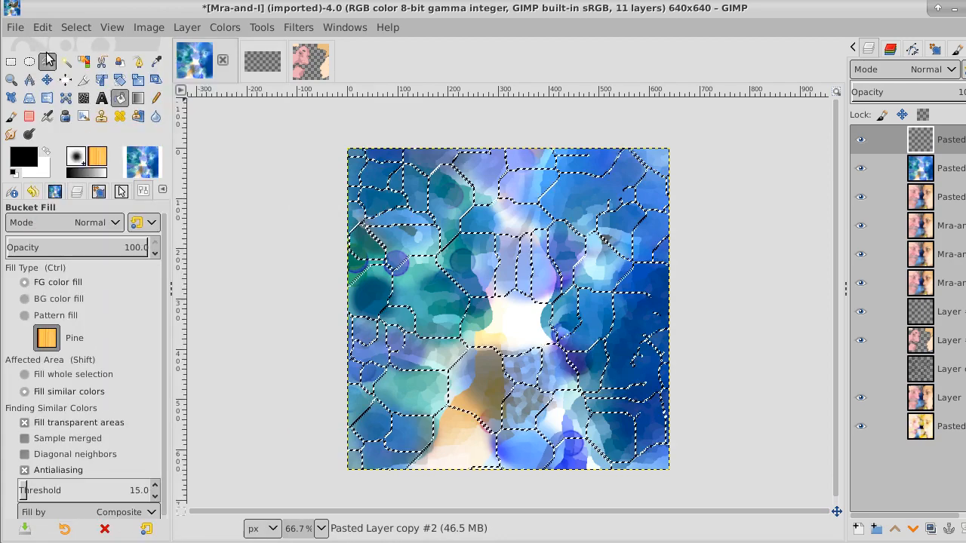
{"action": "left_click", "coordinate": [43, 29]}
{"action": "left_click", "coordinate": [45, 60]}
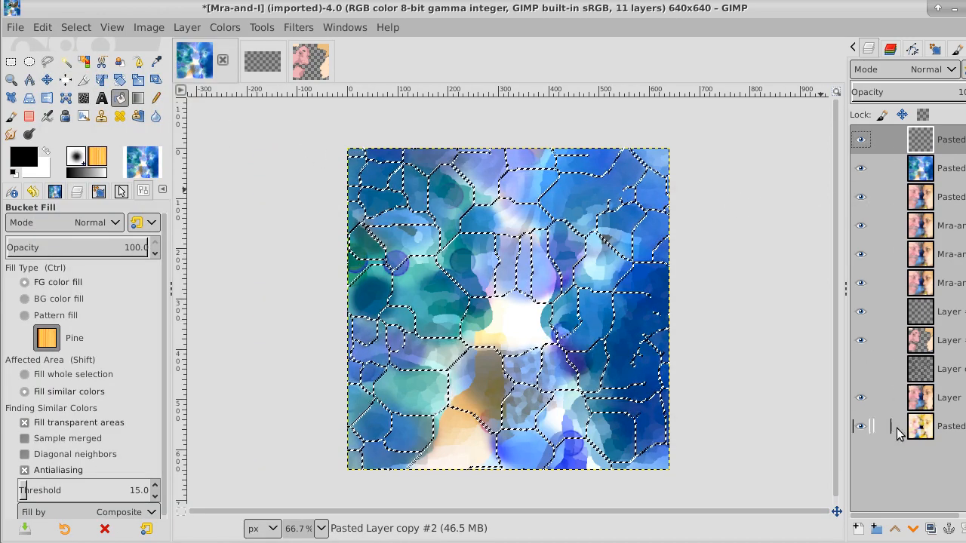
- Add a new layer at the top of the stack and hide every picture layer beneath the Thin Edges layer
{"action": "left_click", "coordinate": [858, 528]}
{"action": "left_click", "coordinate": [957, 530]}
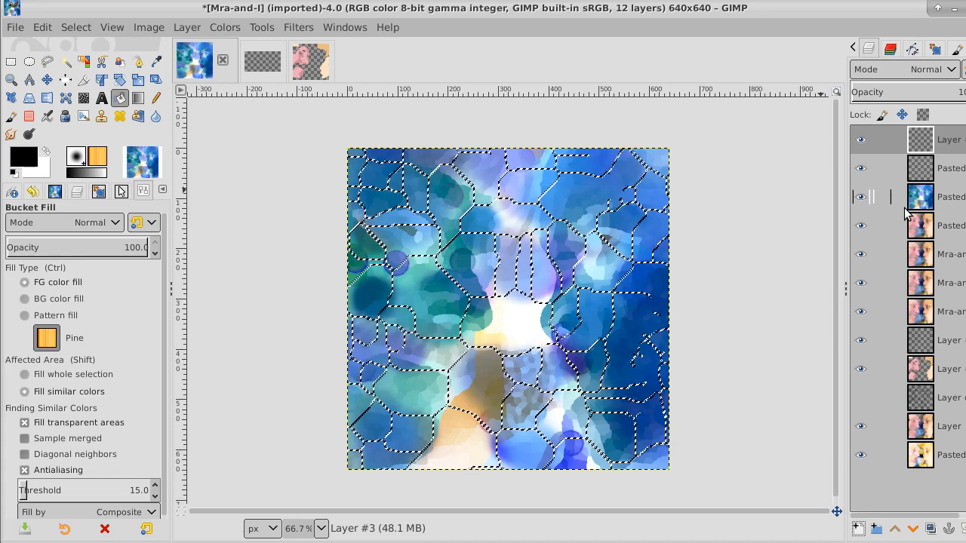
{"action": "left_click", "coordinate": [861, 198]}
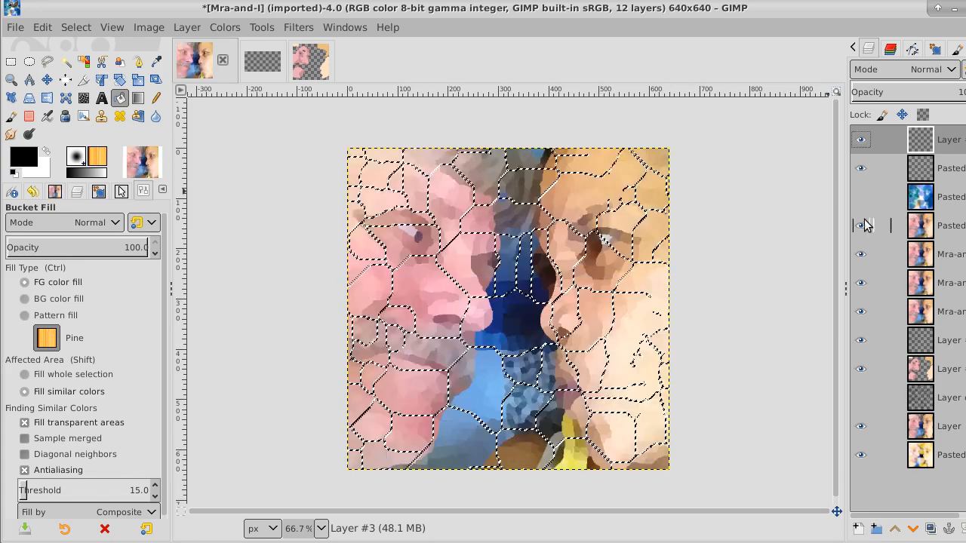
{"action": "left_click", "coordinate": [861, 225]}
{"action": "left_click", "coordinate": [861, 282]}
{"action": "left_click", "coordinate": [861, 311]}
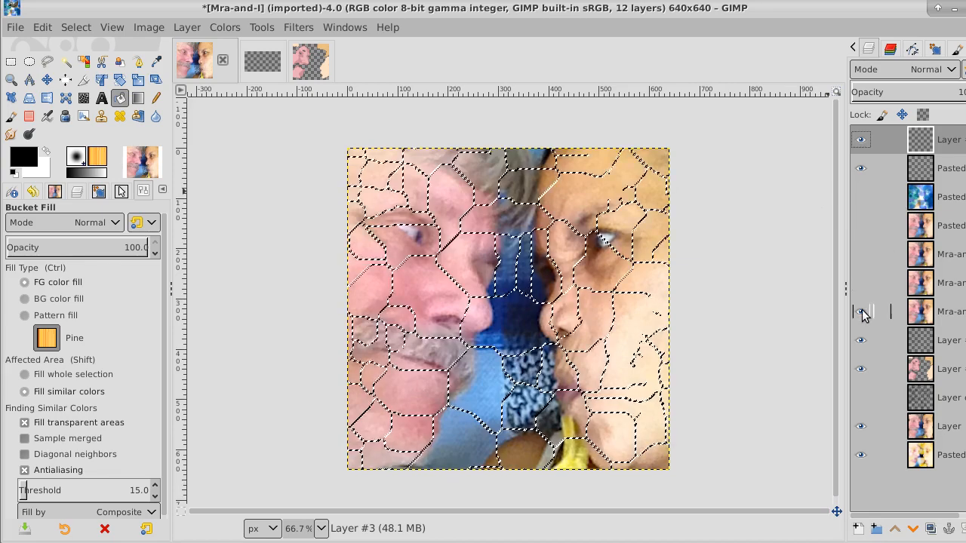
{"action": "left_click", "coordinate": [861, 340]}
{"action": "left_click", "coordinate": [861, 369]}
{"action": "left_click", "coordinate": [861, 426]}
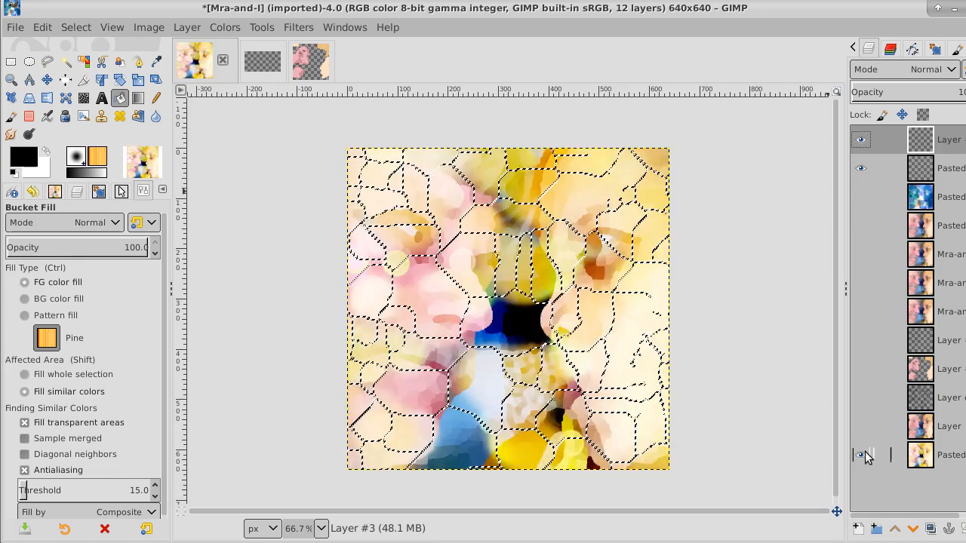
{"action": "left_click", "coordinate": [860, 455]}
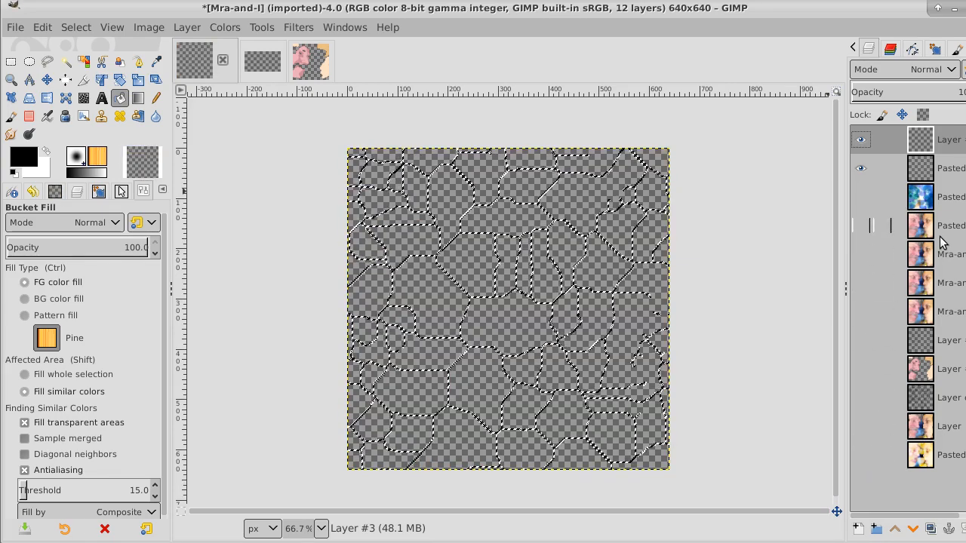
- Clear the selection and make the Thin Edges layer active and the only visible one, hiding the new empty layer
{"action": "left_click", "coordinate": [861, 140]}
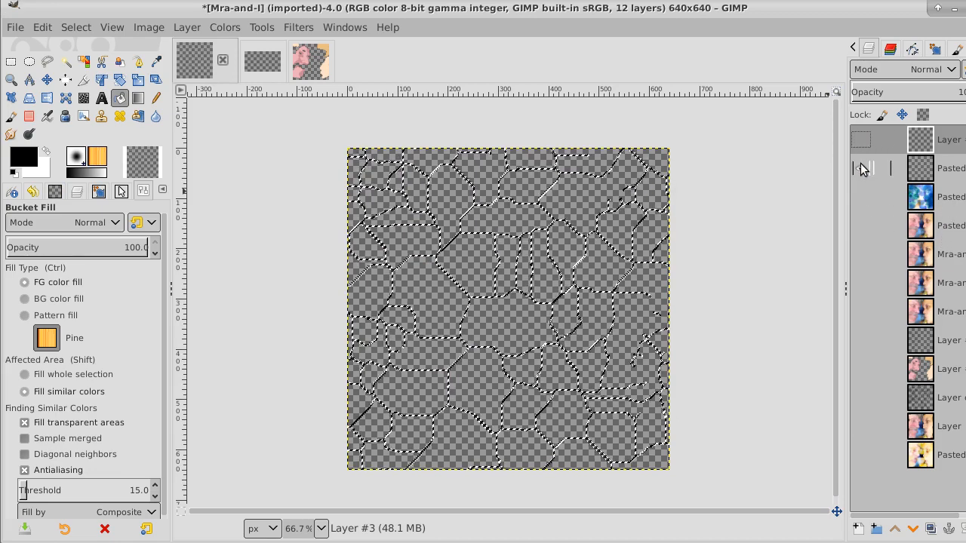
{"action": "left_click", "coordinate": [861, 167]}
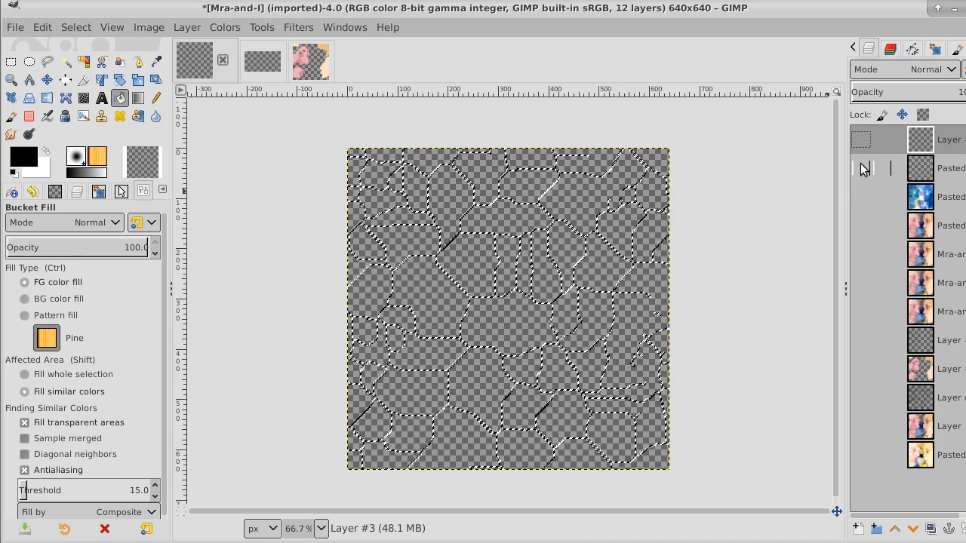
{"action": "left_click", "coordinate": [78, 28]}
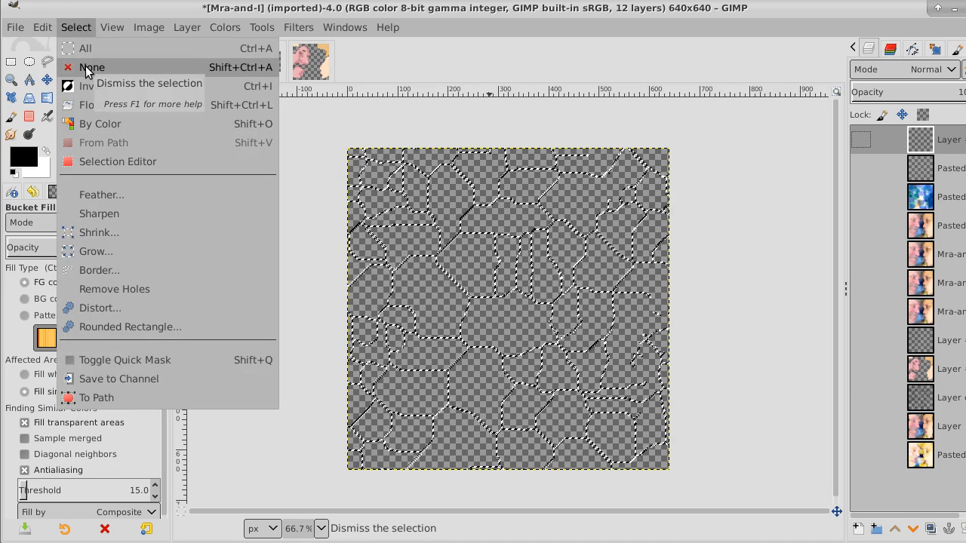
{"action": "left_click", "coordinate": [88, 67]}
{"action": "left_click", "coordinate": [862, 168]}
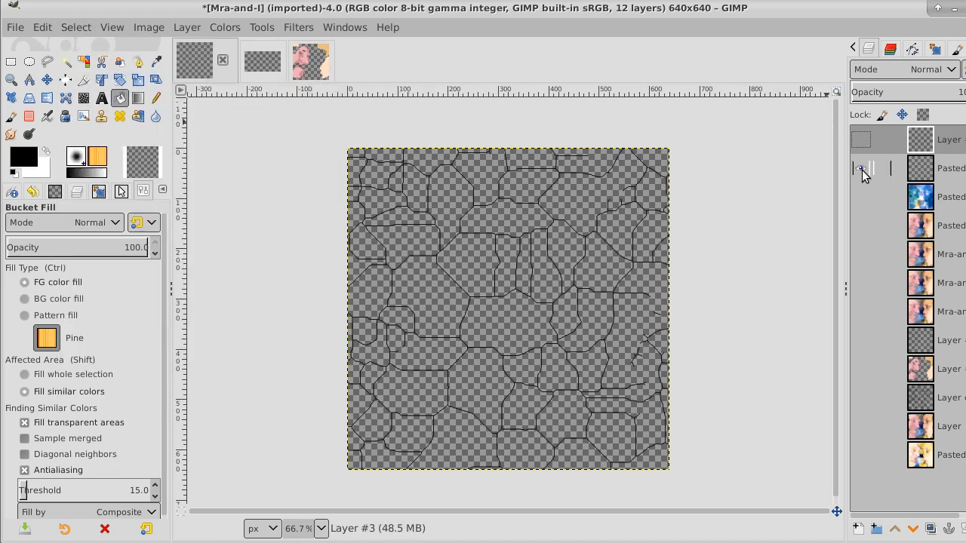
{"action": "left_click", "coordinate": [962, 175]}
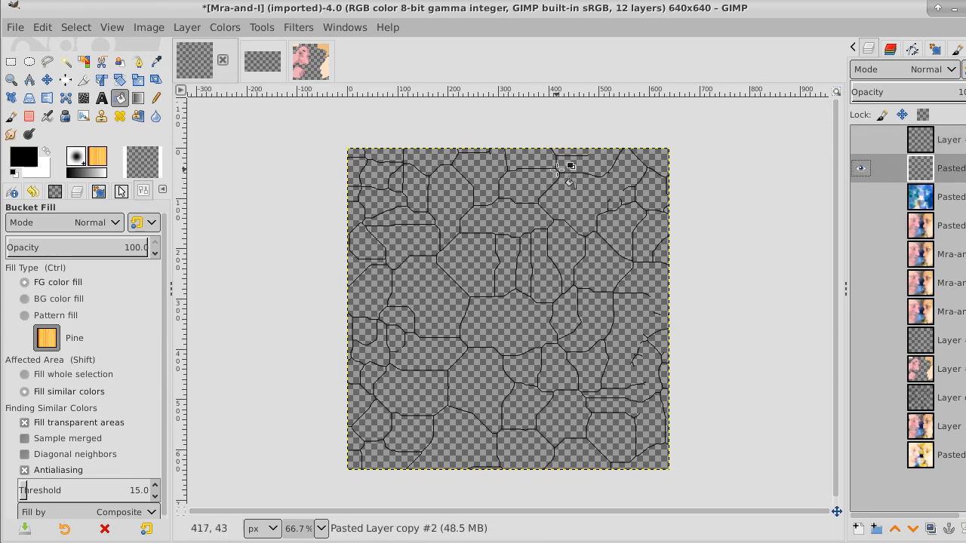
{"action": "left_click", "coordinate": [861, 139]}
{"action": "left_click", "coordinate": [861, 168]}
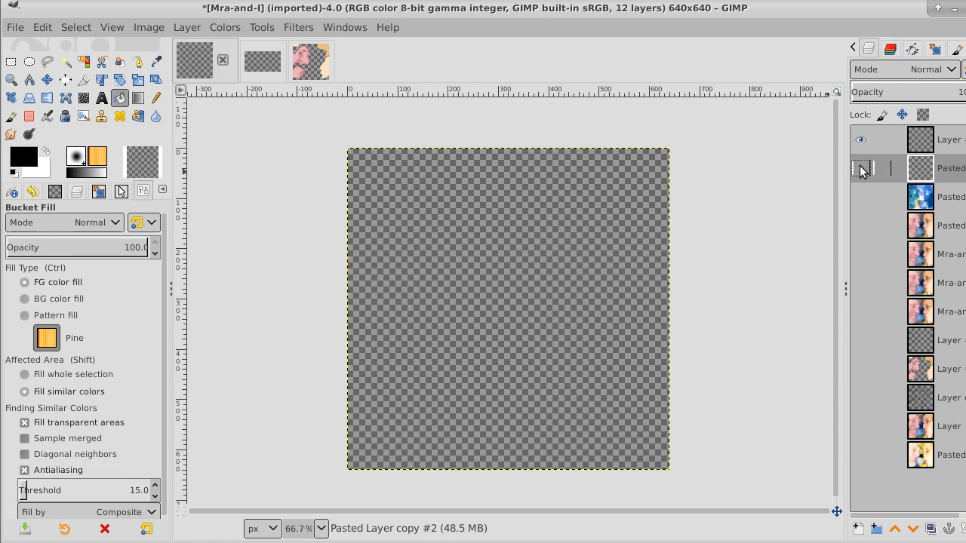
{"action": "left_click", "coordinate": [861, 169]}
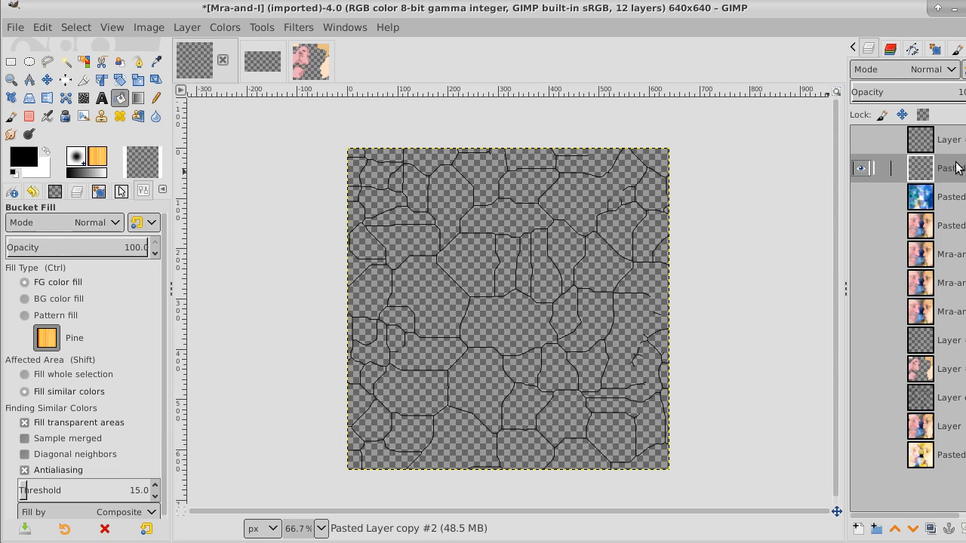
- Select the transparent areas of the Thin Edges layer by color and invert the selection to the edge lines
{"action": "left_click", "coordinate": [65, 30]}
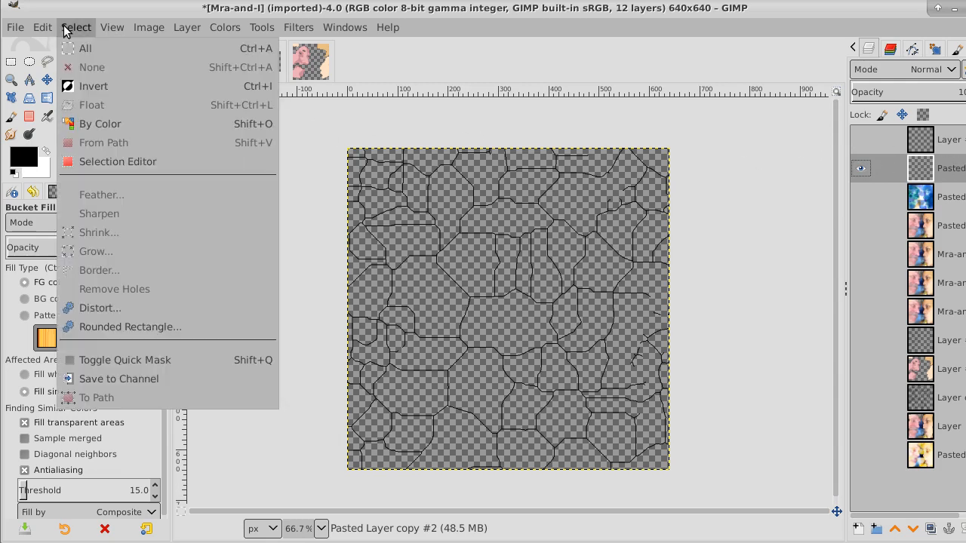
{"action": "left_click", "coordinate": [403, 13]}
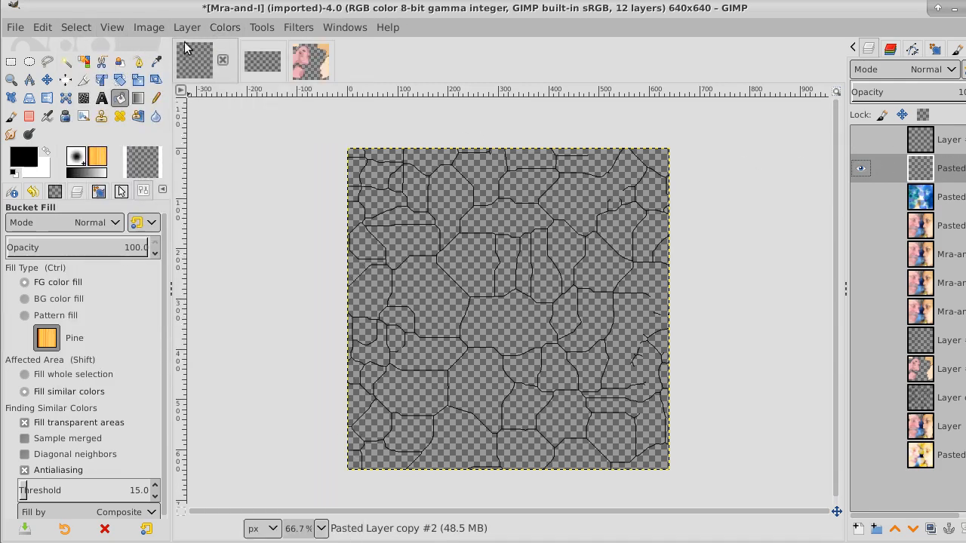
{"action": "left_click", "coordinate": [83, 61]}
{"action": "left_click", "coordinate": [463, 193]}
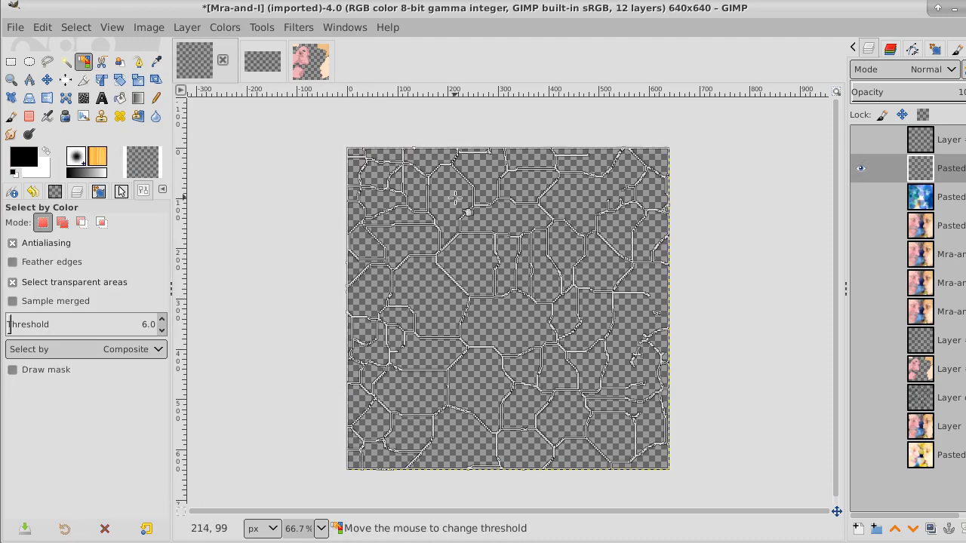
{"action": "left_click", "coordinate": [76, 27]}
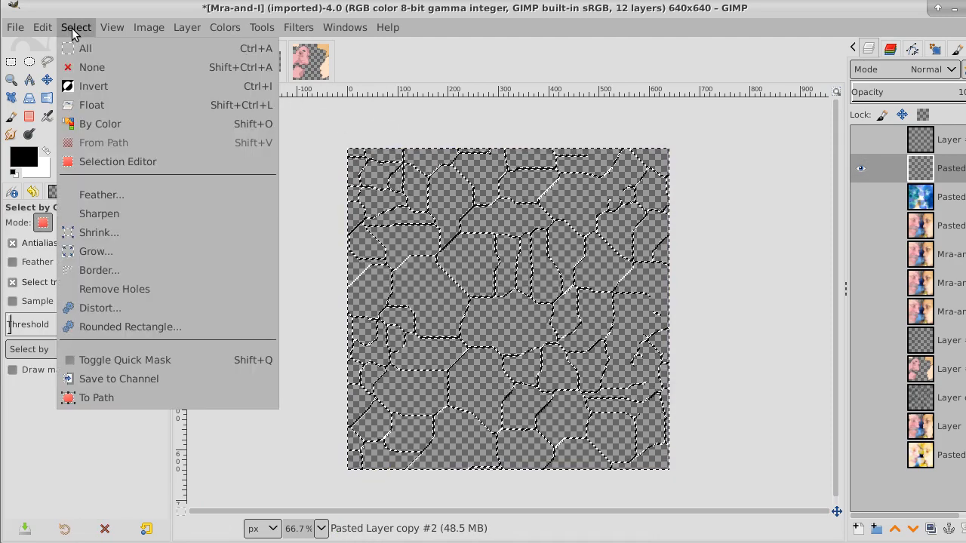
{"action": "left_click", "coordinate": [74, 86]}
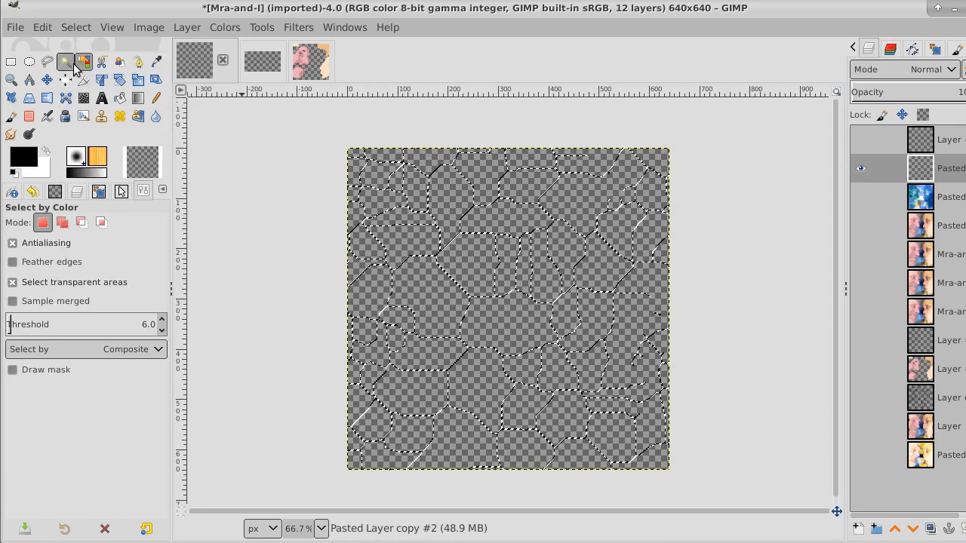
{"action": "left_click", "coordinate": [75, 28]}
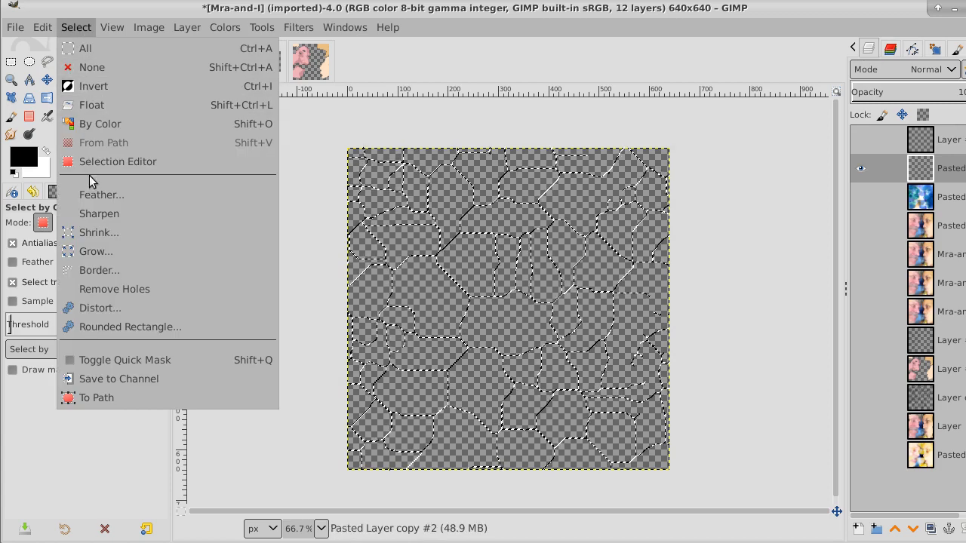
{"action": "left_click", "coordinate": [98, 233]}
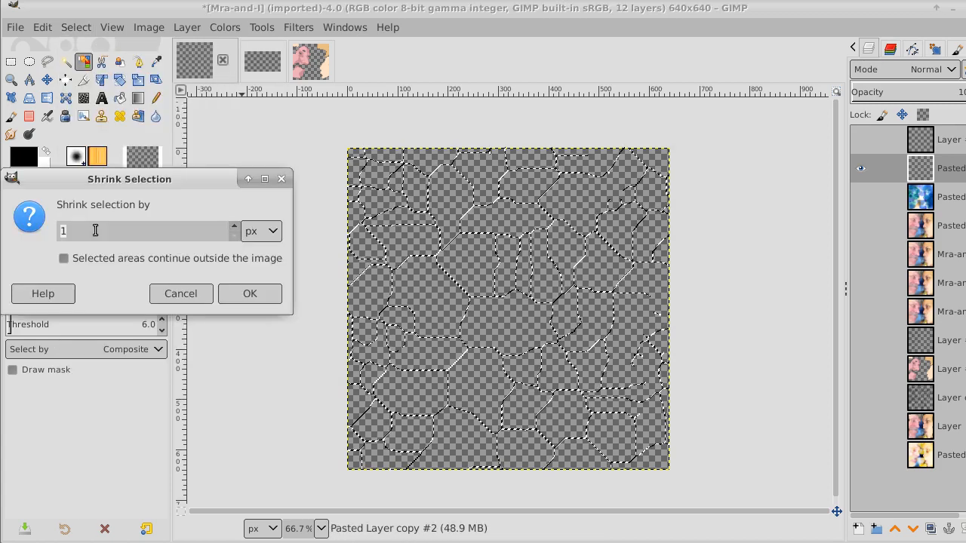
{"action": "left_click", "coordinate": [284, 179]}
- Grow the edge-line selection by 1 px
{"action": "left_click", "coordinate": [73, 27]}
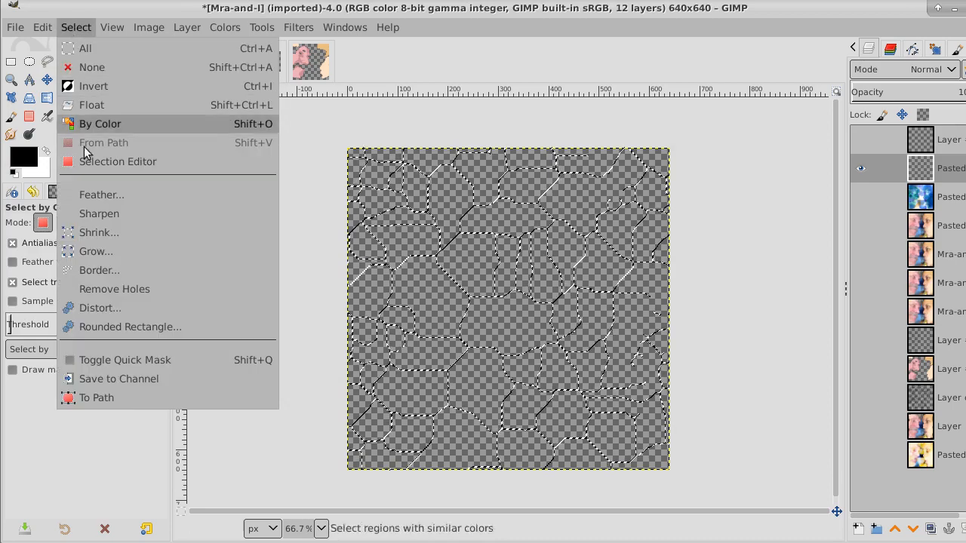
{"action": "left_click", "coordinate": [113, 251]}
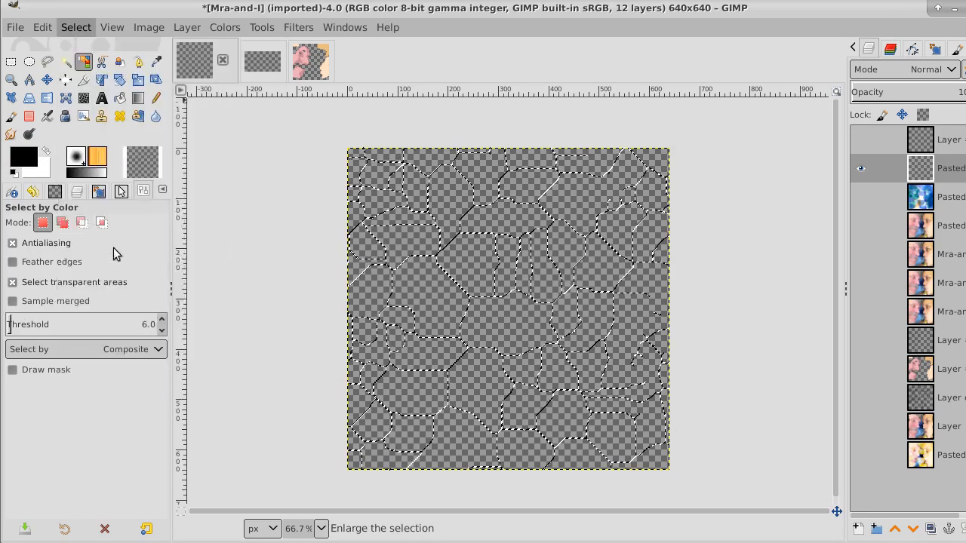
{"action": "left_click", "coordinate": [187, 302]}
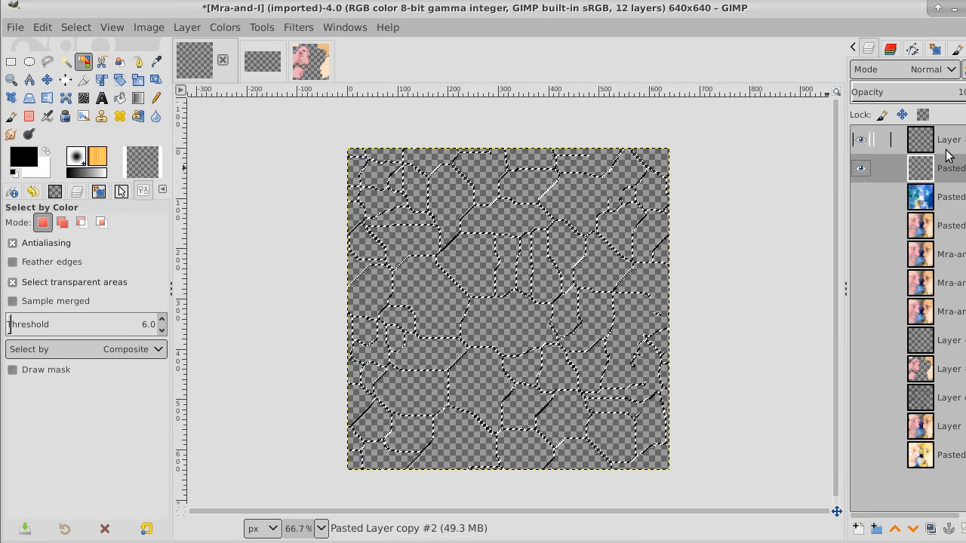
- Bucket-fill the grown edge-line selection with black on the new topmost layer, showing only that layer, and clear the selection
{"action": "left_click", "coordinate": [860, 140]}
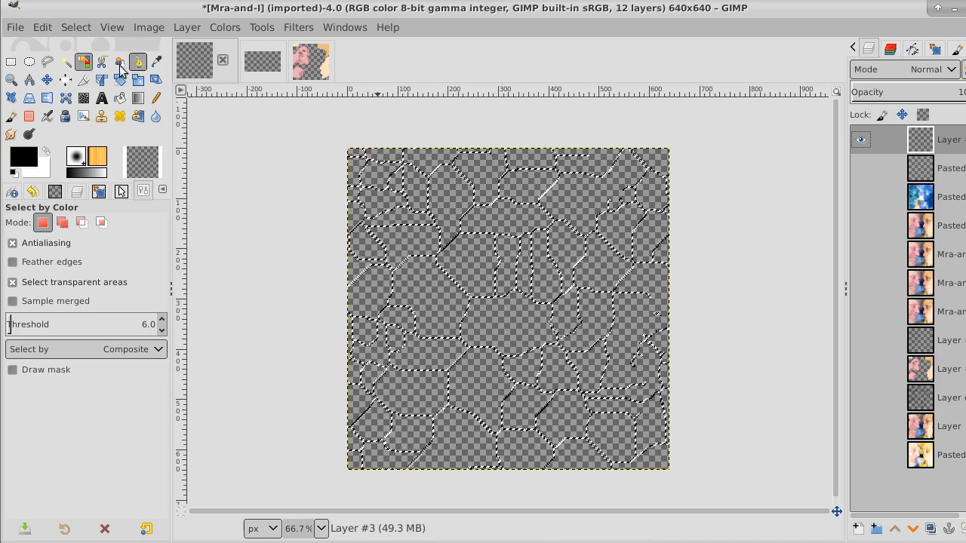
{"action": "left_click", "coordinate": [119, 98]}
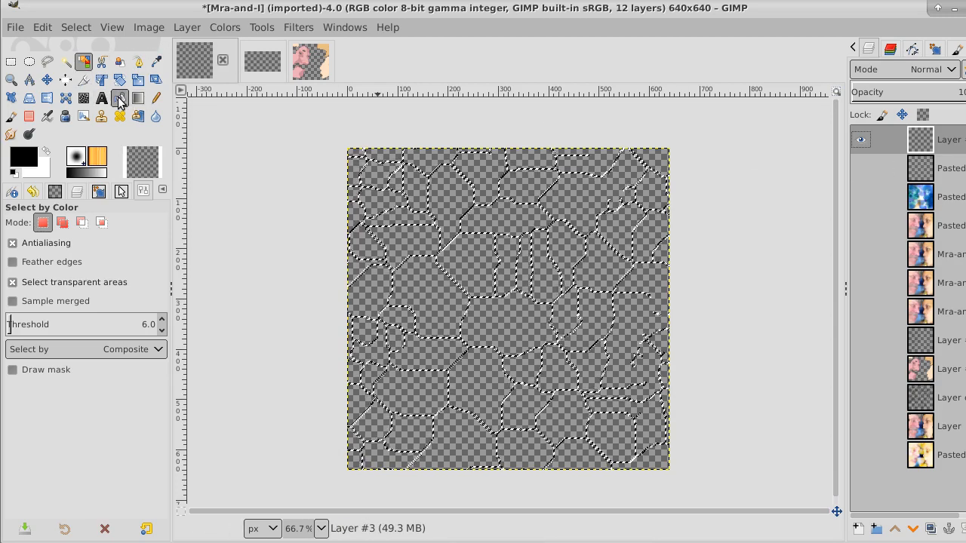
{"action": "left_click", "coordinate": [535, 169]}
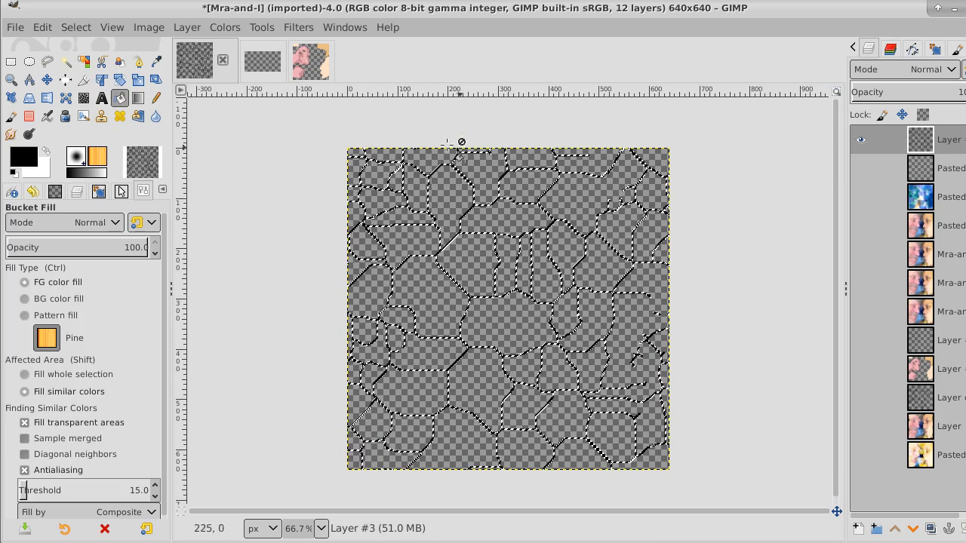
{"action": "left_click", "coordinate": [77, 28]}
{"action": "left_click", "coordinate": [77, 68]}
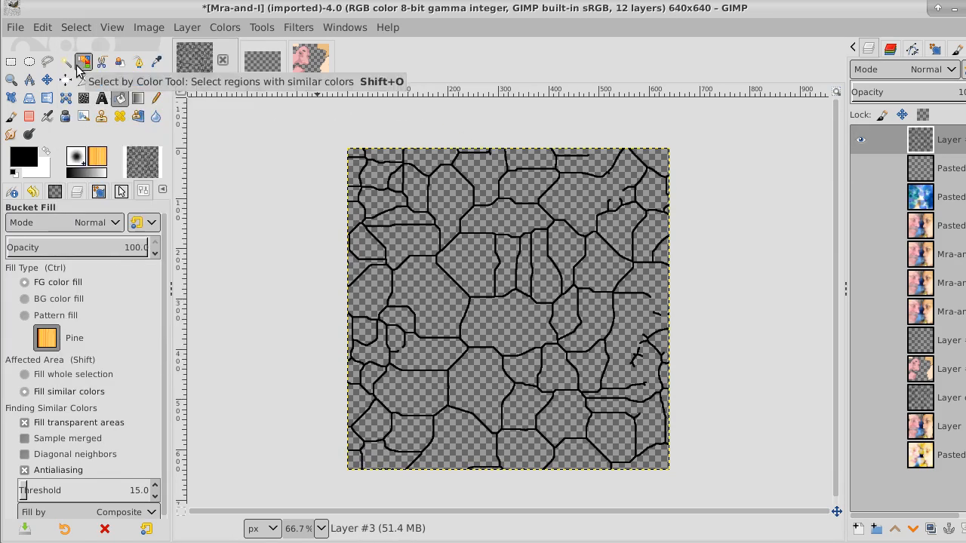
- Select the edge lines again from only the Thin Edges layer by picking transparency by color, inverting and growing the selection by 1 px
{"action": "left_click", "coordinate": [862, 141]}
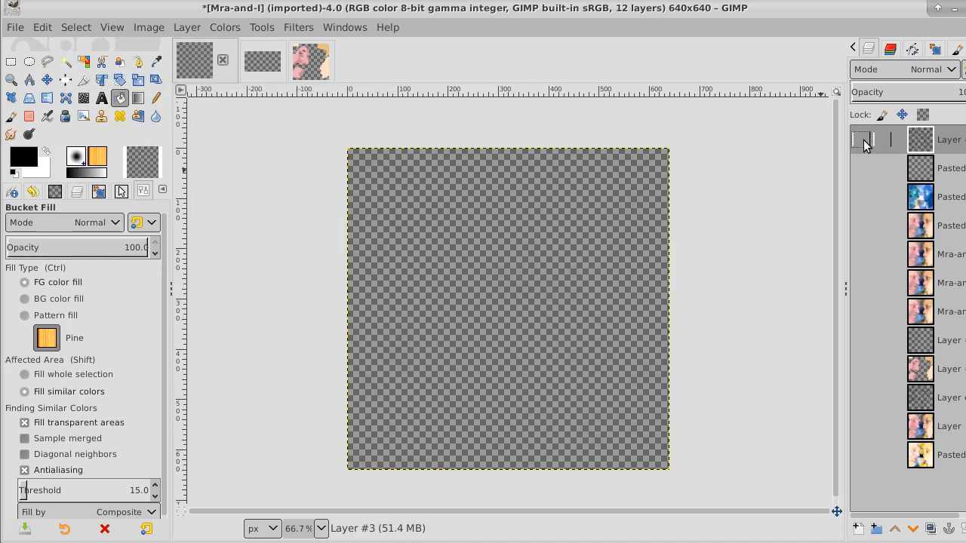
{"action": "left_click", "coordinate": [960, 169]}
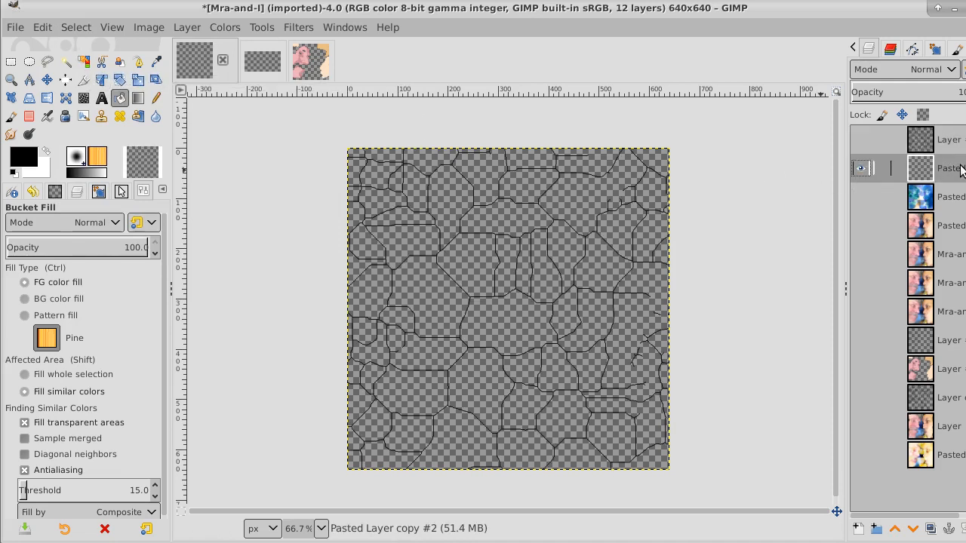
{"action": "left_click", "coordinate": [82, 63]}
{"action": "left_click", "coordinate": [448, 196]}
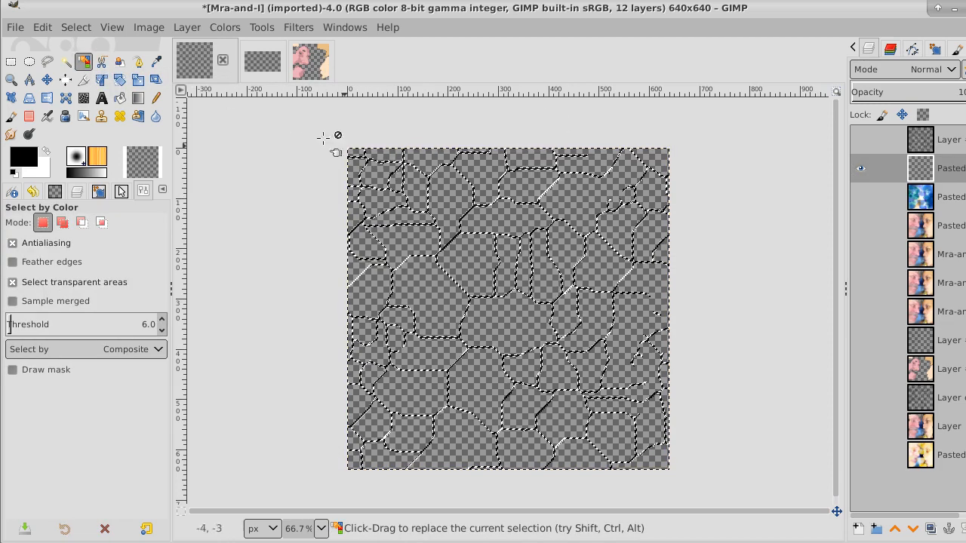
{"action": "left_click", "coordinate": [76, 29]}
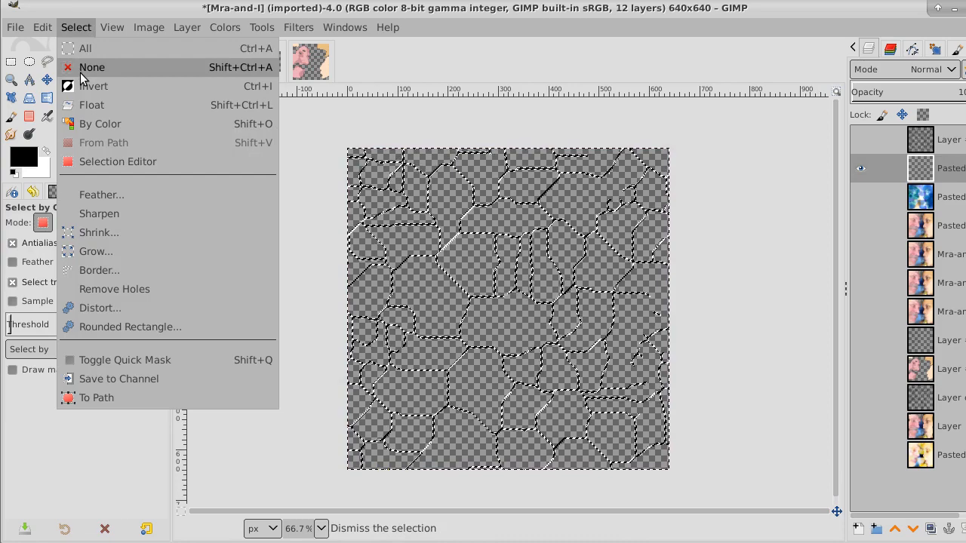
{"action": "left_click", "coordinate": [83, 84]}
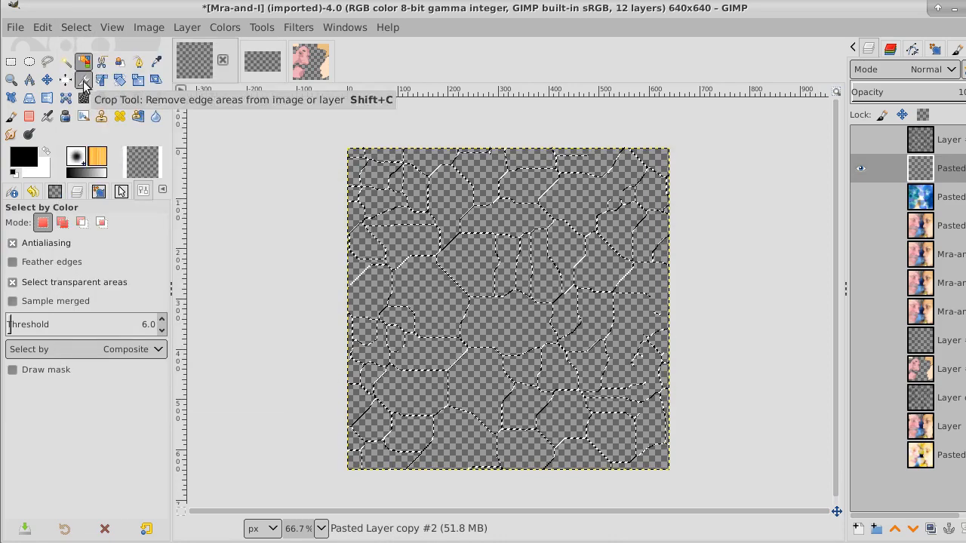
{"action": "left_click", "coordinate": [72, 30]}
{"action": "left_click", "coordinate": [101, 252]}
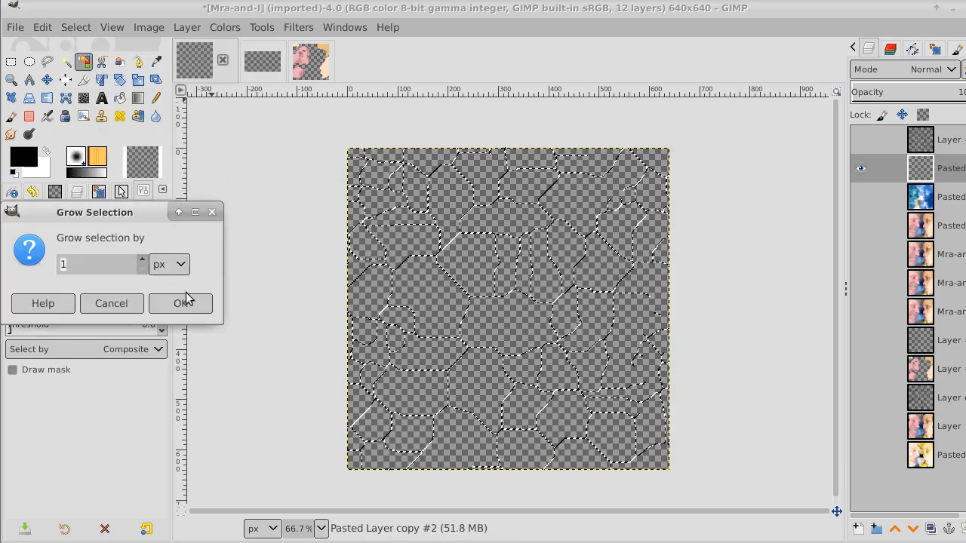
{"action": "left_click", "coordinate": [192, 302]}
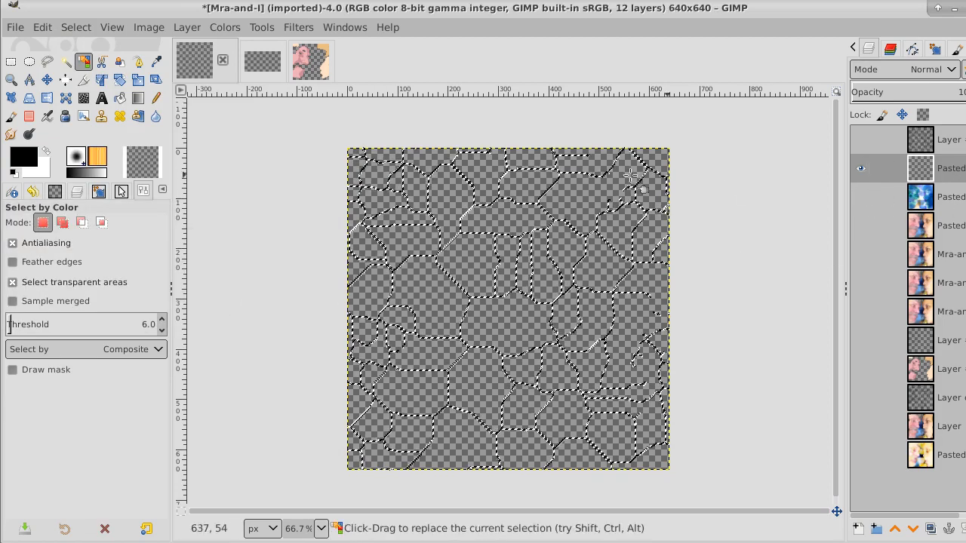
- Switch to the Bucket Fill tool for filling the grown edge-line selection
{"action": "left_click", "coordinate": [120, 98]}
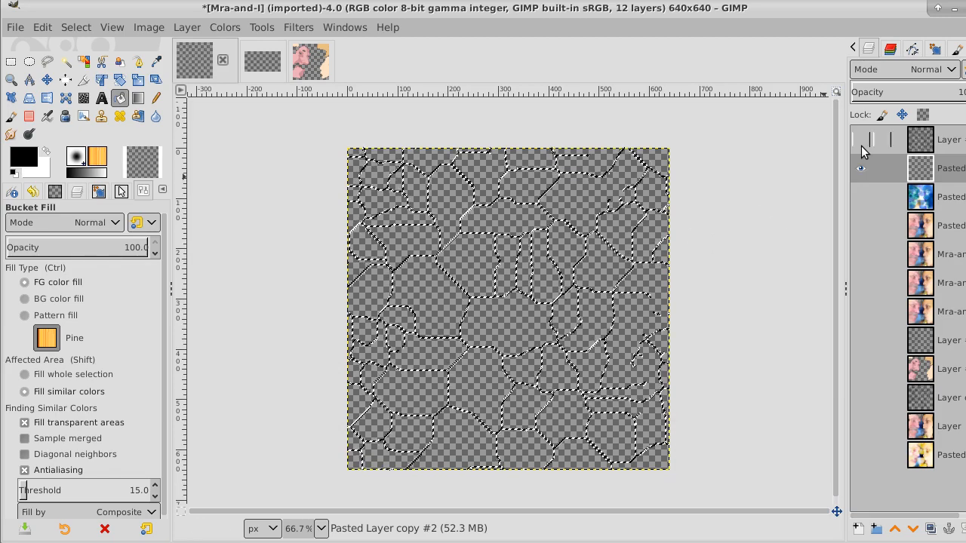
- Clear the selection and show only the thick black line layer over the blue painting layer, with the line layer active
{"action": "left_click", "coordinate": [75, 31]}
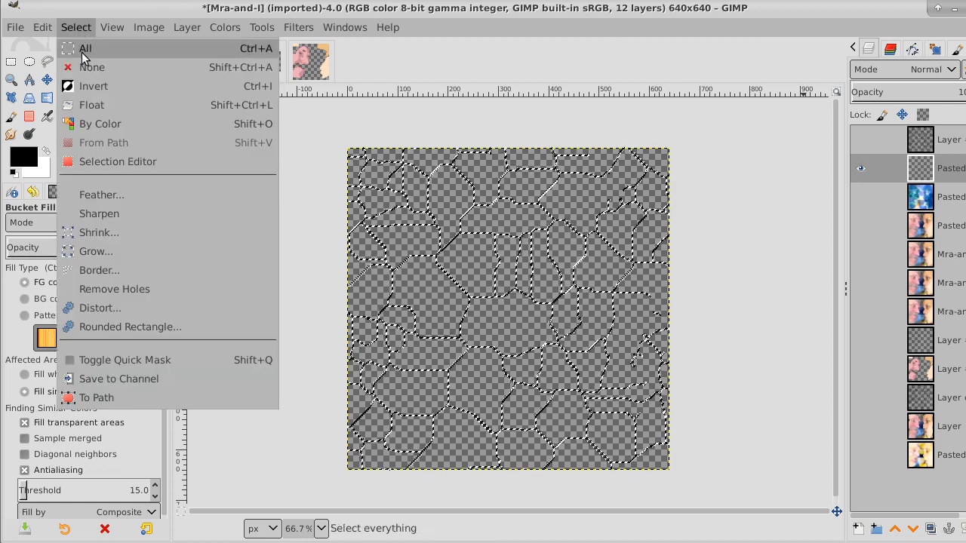
{"action": "left_click", "coordinate": [92, 67]}
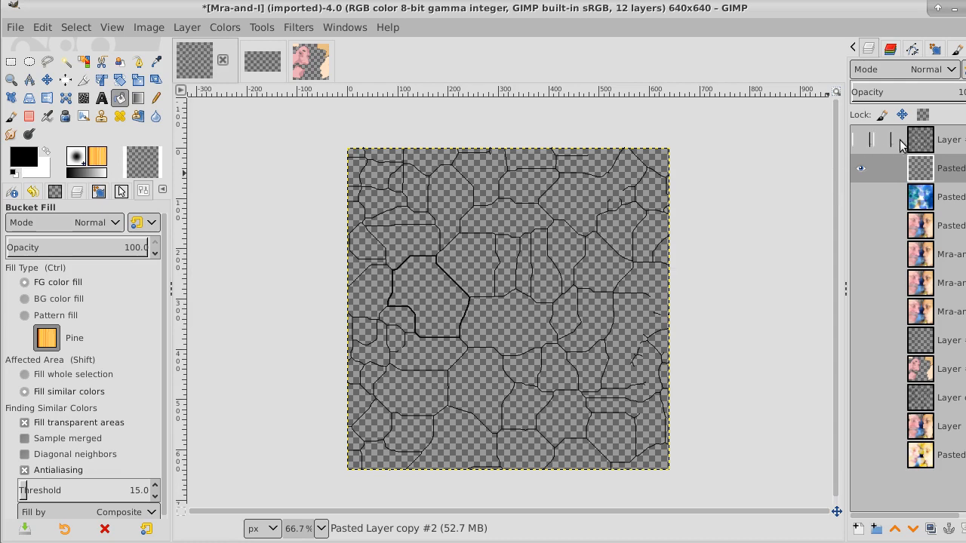
{"action": "left_click", "coordinate": [860, 140]}
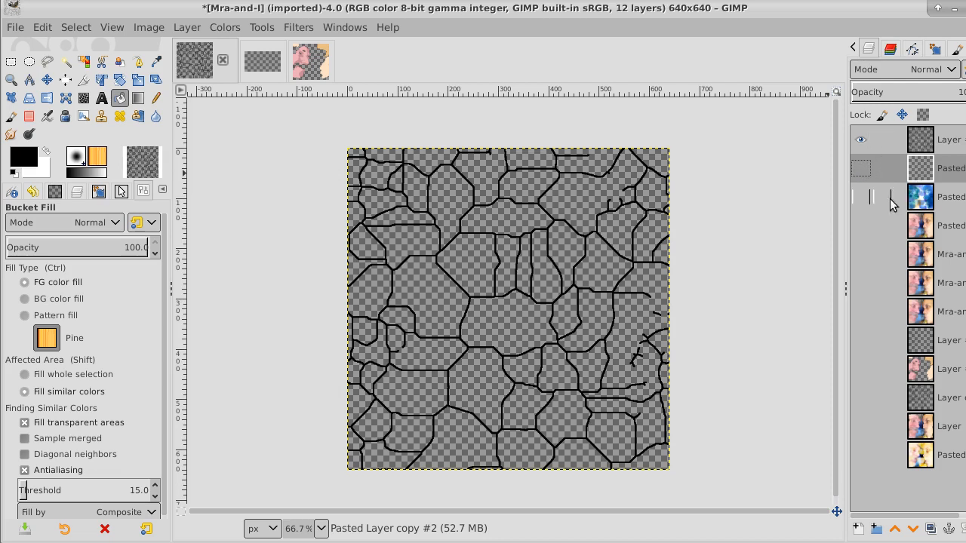
{"action": "left_click", "coordinate": [857, 196]}
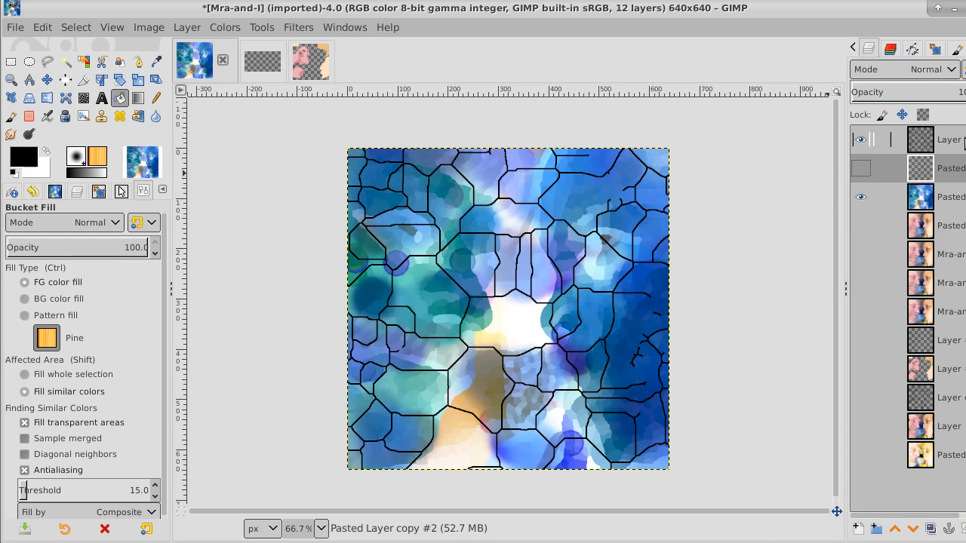
{"action": "left_click", "coordinate": [964, 143]}
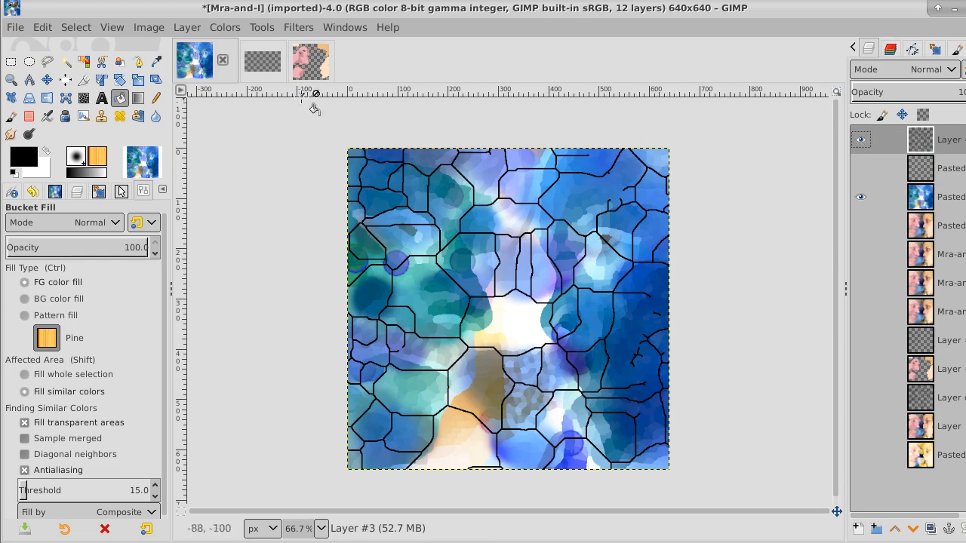
{"action": "left_click", "coordinate": [297, 30]}
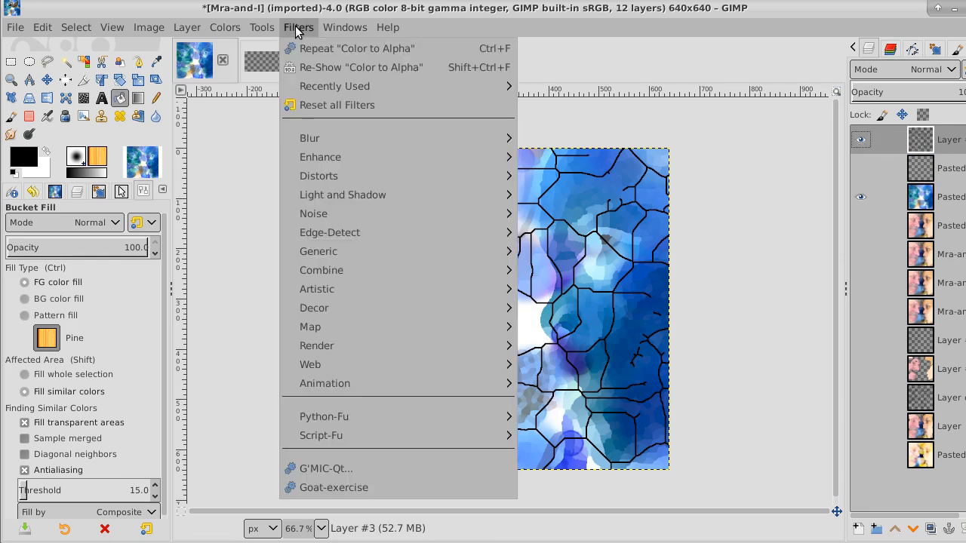
{"action": "mouse_move", "coordinate": [436, 137]}
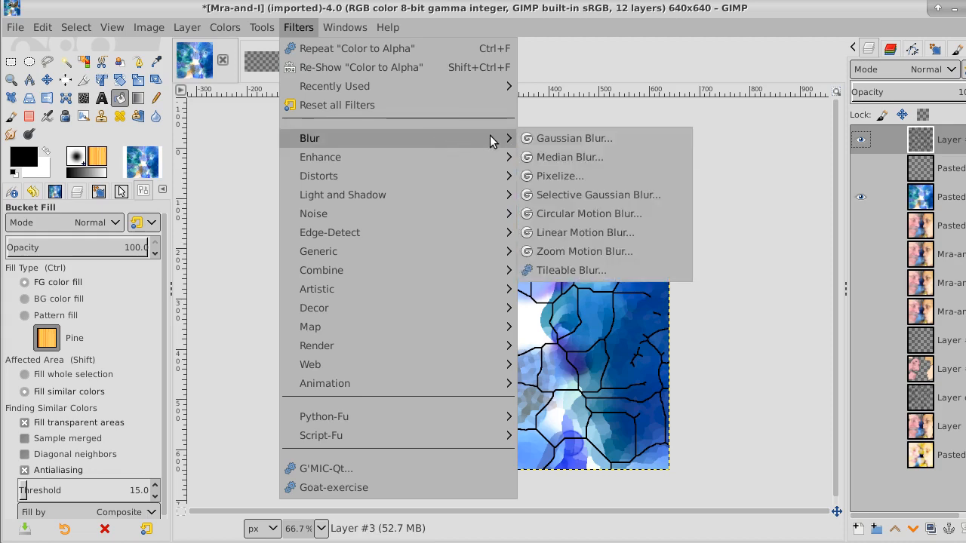
{"action": "left_click", "coordinate": [917, 507]}
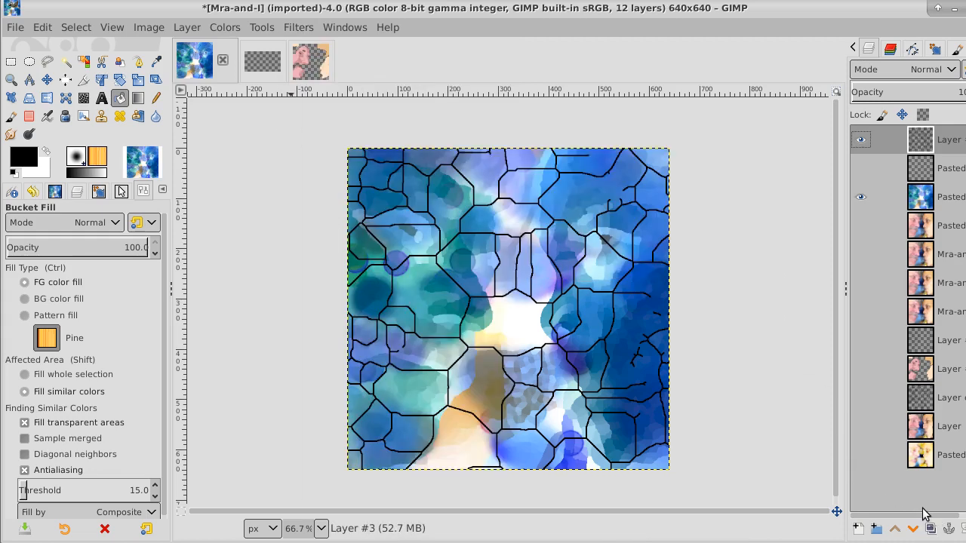
- Duplicate the black line layer and apply a Gaussian Blur with size 6.50 in X and Y to the copy
{"action": "left_click", "coordinate": [931, 528]}
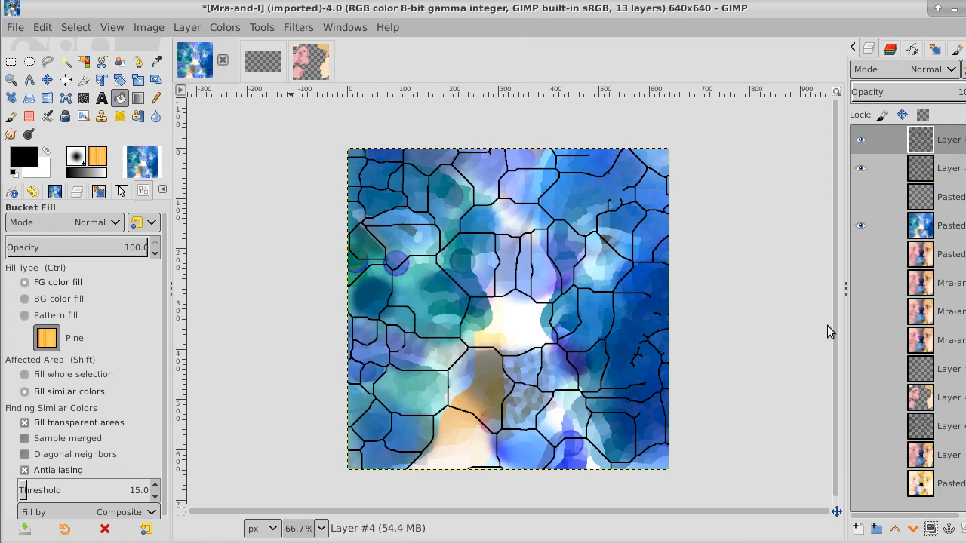
{"action": "left_click", "coordinate": [305, 24]}
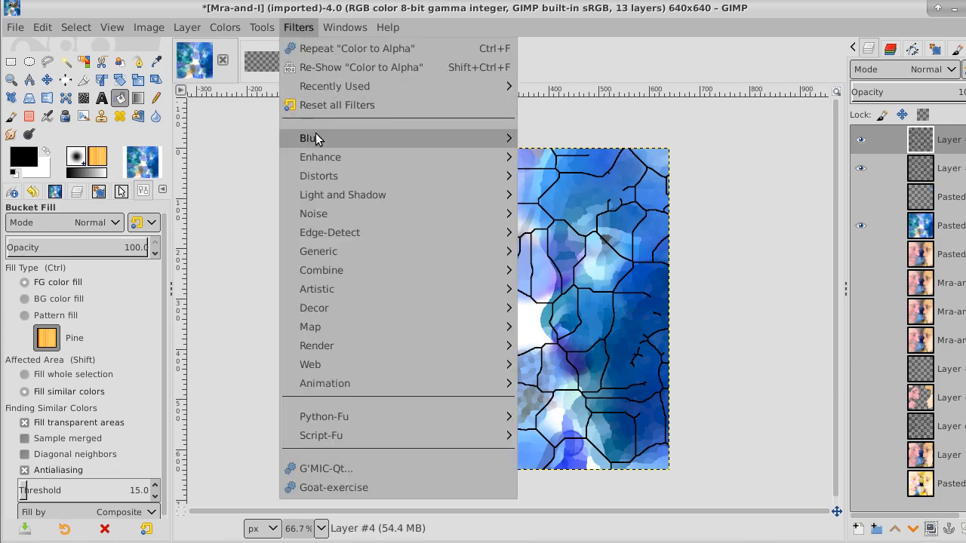
{"action": "mouse_move", "coordinate": [361, 136]}
{"action": "left_click", "coordinate": [607, 138]}
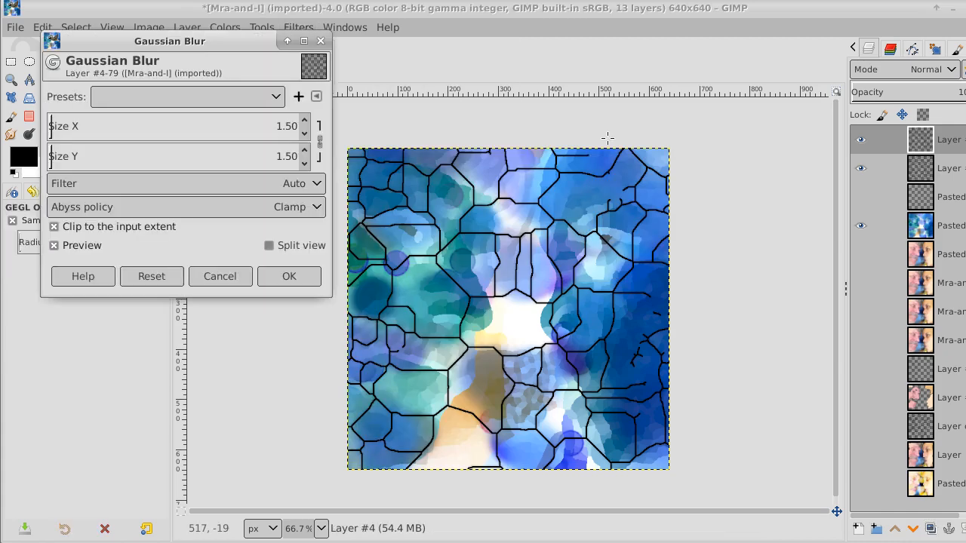
{"action": "left_click", "coordinate": [306, 121]}
{"action": "left_click", "coordinate": [305, 121]}
{"action": "left_click", "coordinate": [305, 121]}
{"action": "left_click", "coordinate": [306, 121]}
{"action": "left_click", "coordinate": [305, 121]}
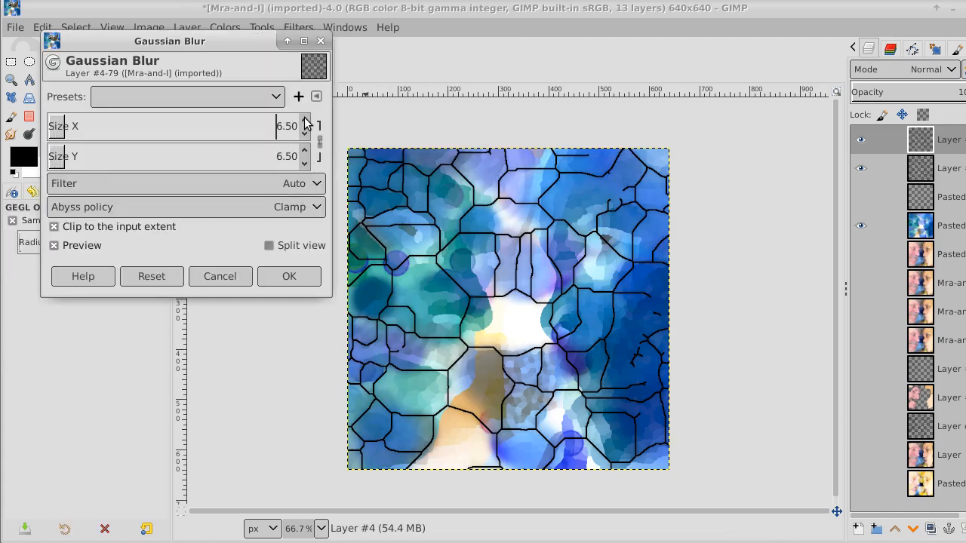
{"action": "left_click", "coordinate": [288, 276]}
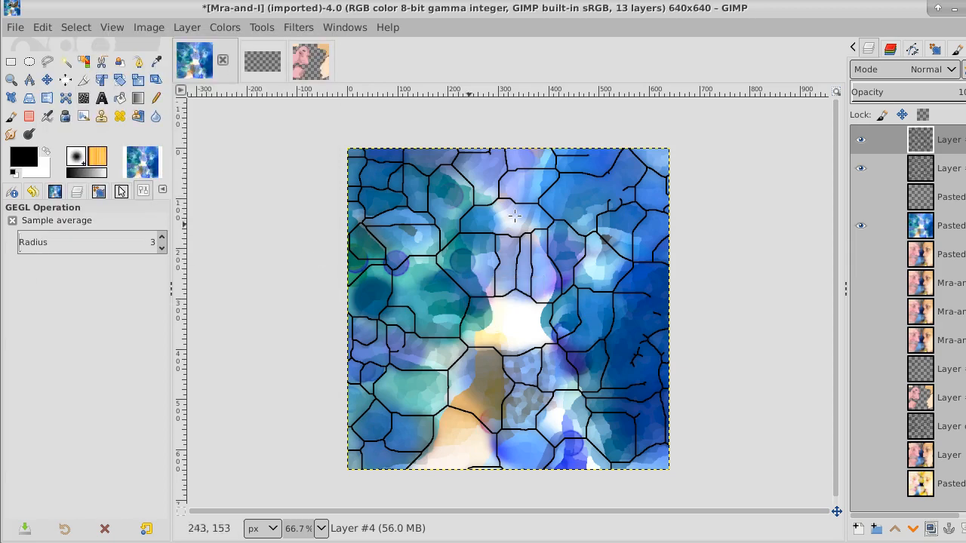
- Hide the sharp line layer and toggle the blurred copy's visibility to examine the shading it adds to the painting
{"action": "left_click", "coordinate": [863, 169]}
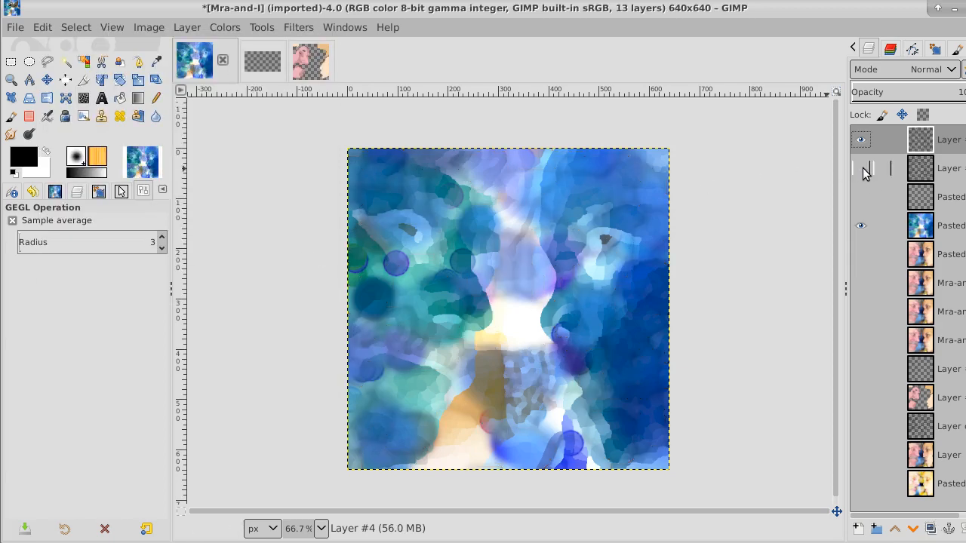
{"action": "left_click", "coordinate": [863, 169]}
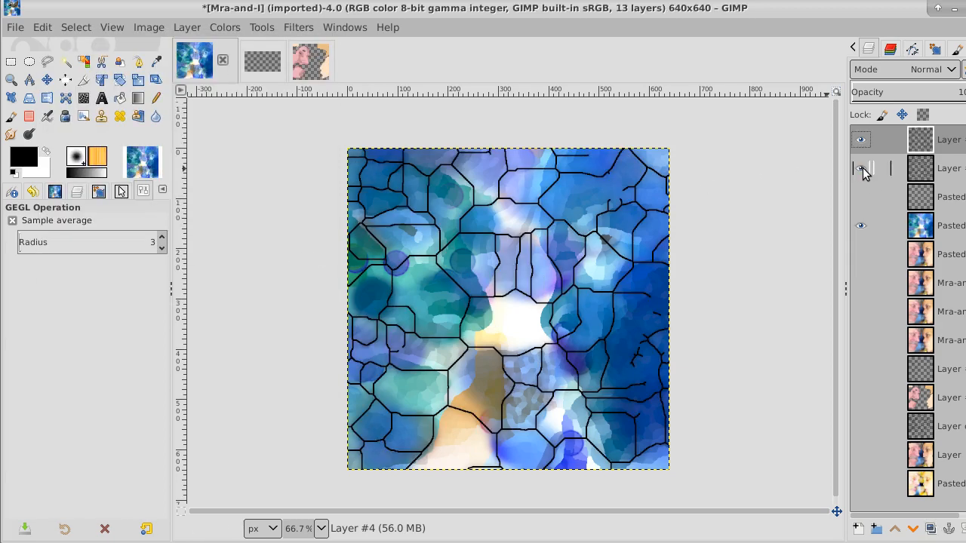
{"action": "left_click", "coordinate": [863, 169]}
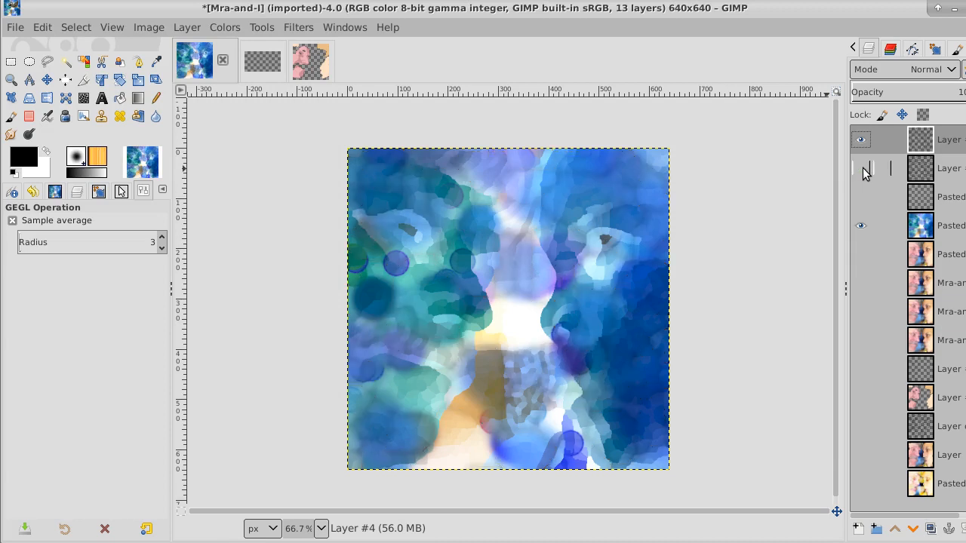
{"action": "left_click", "coordinate": [862, 140]}
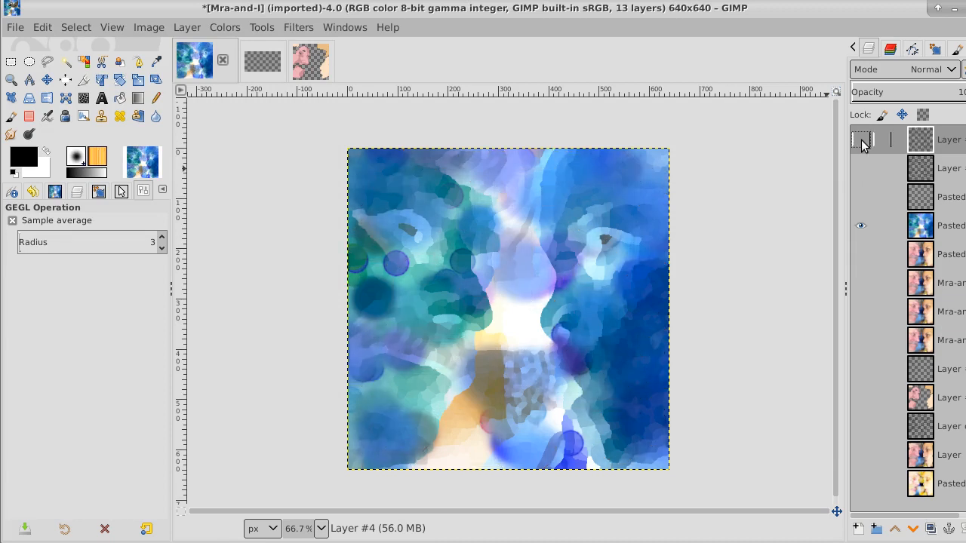
{"action": "left_click", "coordinate": [862, 141]}
{"action": "left_click", "coordinate": [861, 141]}
{"action": "left_click", "coordinate": [861, 141]}
{"action": "left_click", "coordinate": [861, 141]}
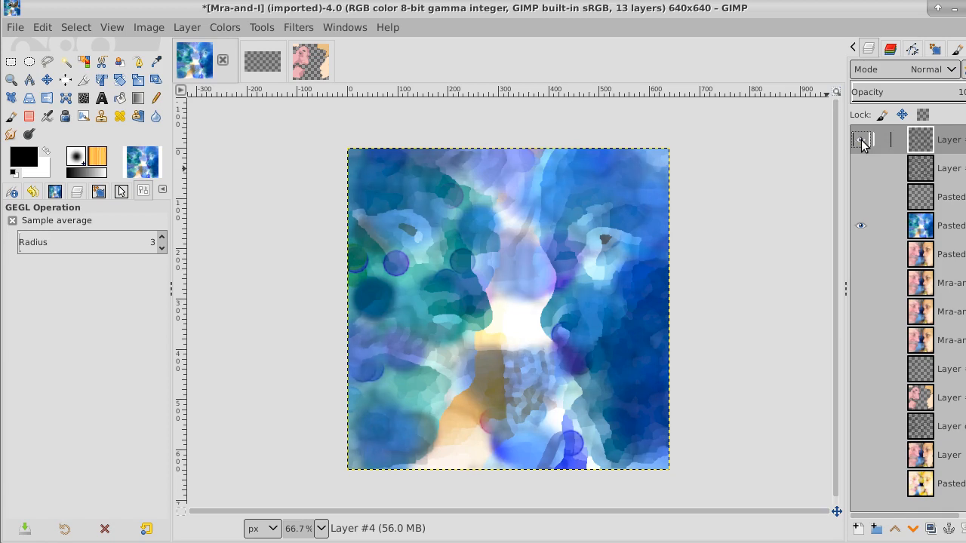
{"action": "left_click", "coordinate": [862, 142]}
{"action": "left_click", "coordinate": [861, 141]}
{"action": "left_click", "coordinate": [862, 141]}
{"action": "left_click", "coordinate": [862, 141]}
{"action": "left_click", "coordinate": [862, 141]}
{"action": "left_click", "coordinate": [862, 141]}
- Duplicate the blurred line layer, merge the copy down into it, and show the sharp line layer again
{"action": "left_click", "coordinate": [931, 528]}
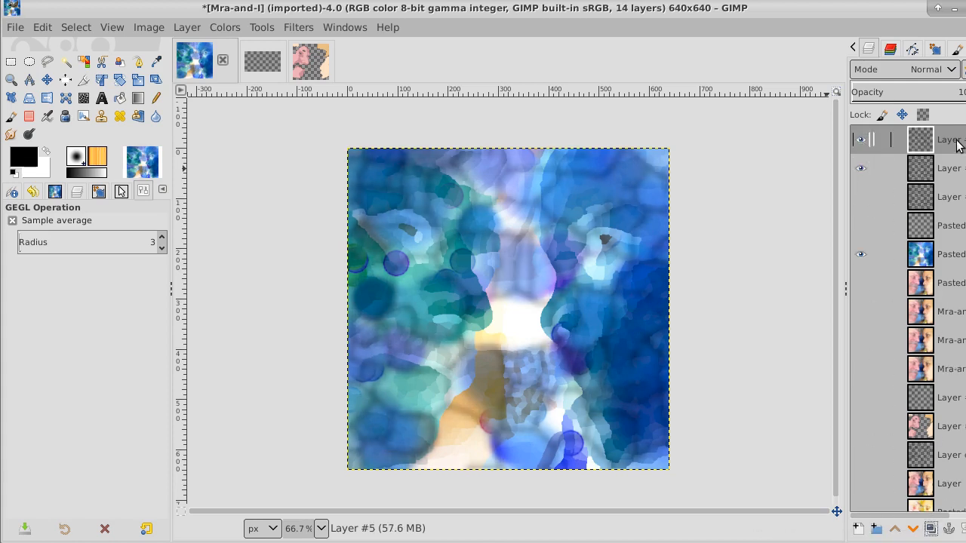
{"action": "right_click", "coordinate": [956, 141]}
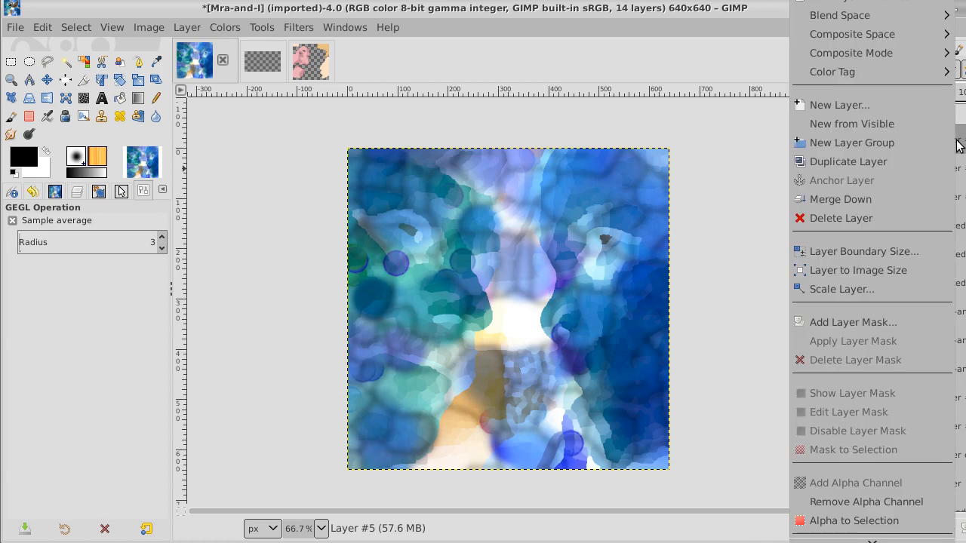
{"action": "left_click", "coordinate": [893, 201]}
{"action": "left_click", "coordinate": [859, 169]}
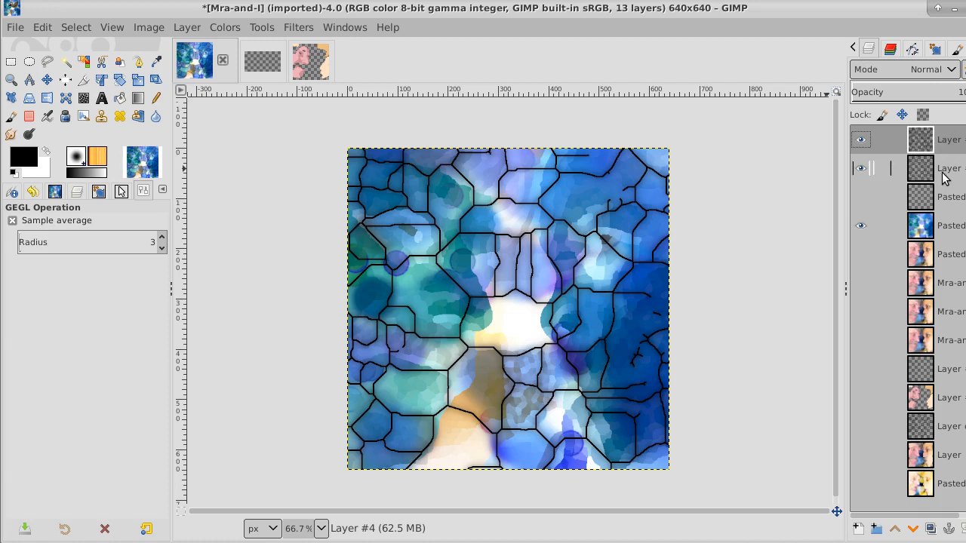
- Reduce the merged blurred line layer's opacity to nearly zero and check it by toggling the painting and sharp line layers
{"action": "left_click_drag", "start_coordinate": [946, 94], "coordinate": [851, 99]}
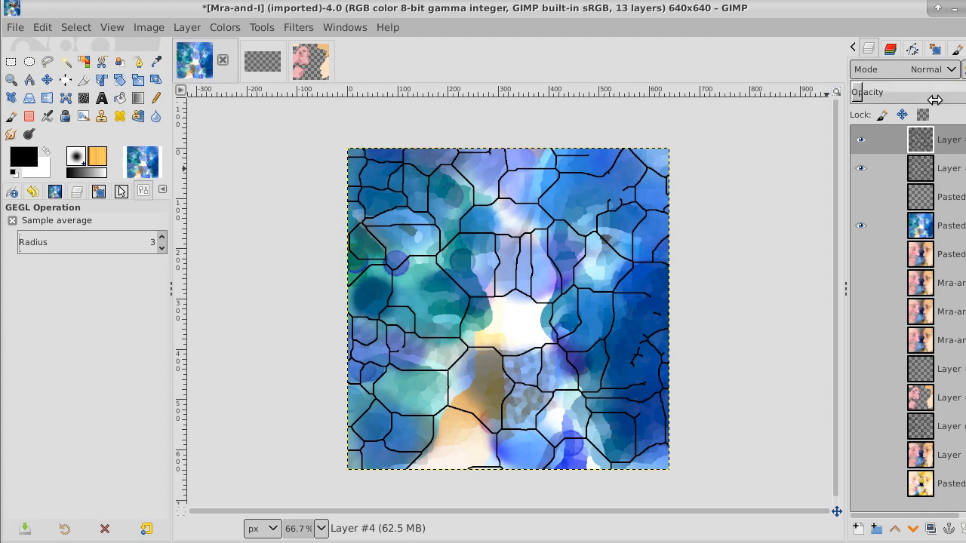
{"action": "left_click", "coordinate": [860, 225]}
{"action": "left_click", "coordinate": [861, 225]}
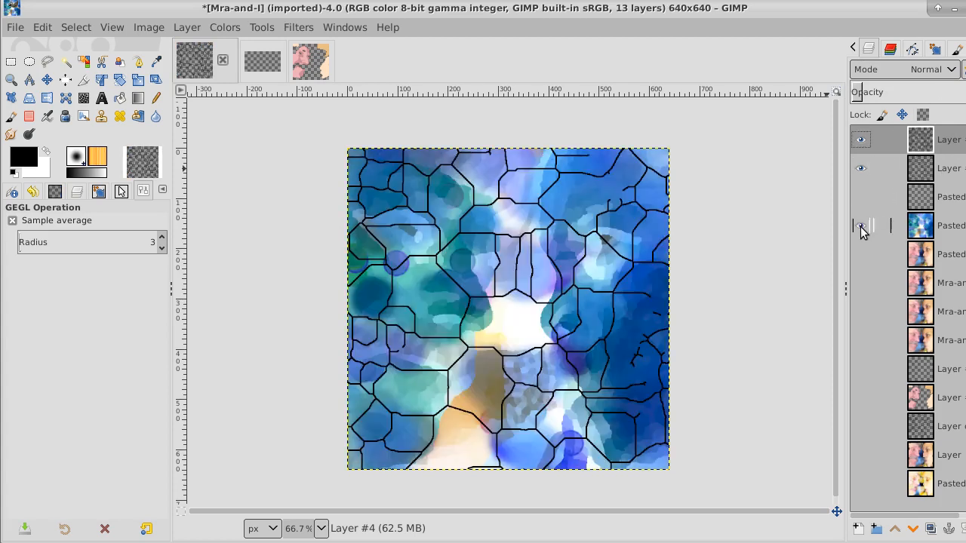
{"action": "left_click", "coordinate": [860, 170]}
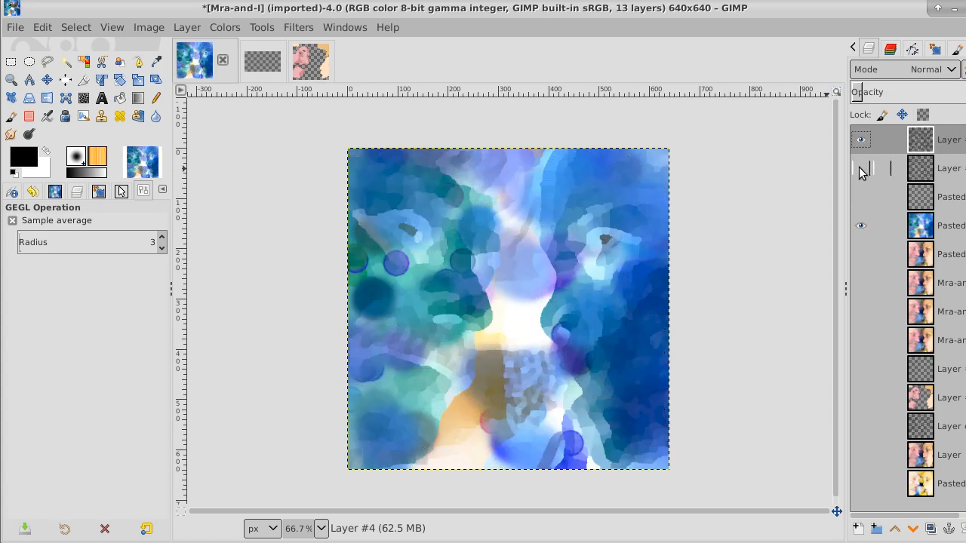
{"action": "left_click", "coordinate": [859, 171]}
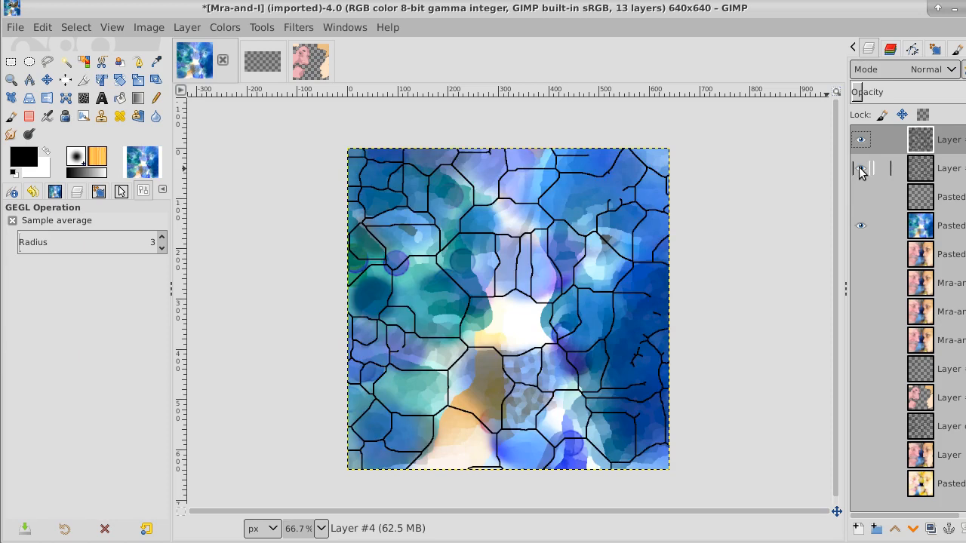
- Lower the sharp line layer's opacity to make its black lines faint over the painting
{"action": "left_click", "coordinate": [949, 172]}
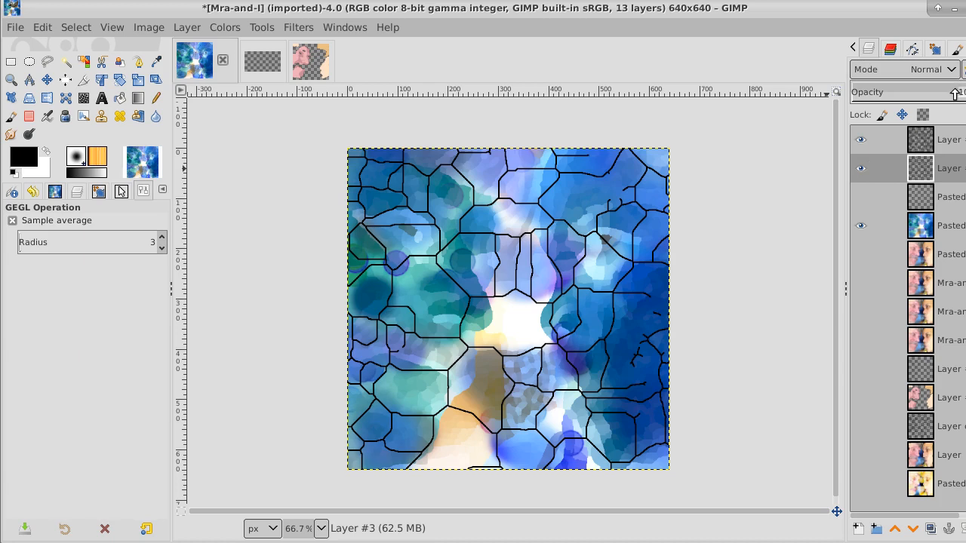
{"action": "left_click_drag", "start_coordinate": [954, 93], "coordinate": [913, 99]}
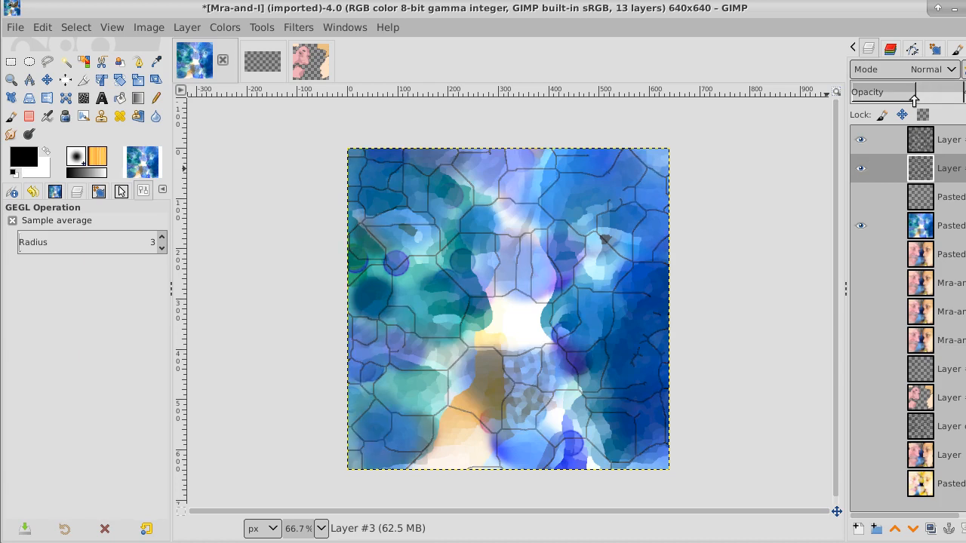
{"action": "left_click", "coordinate": [860, 141]}
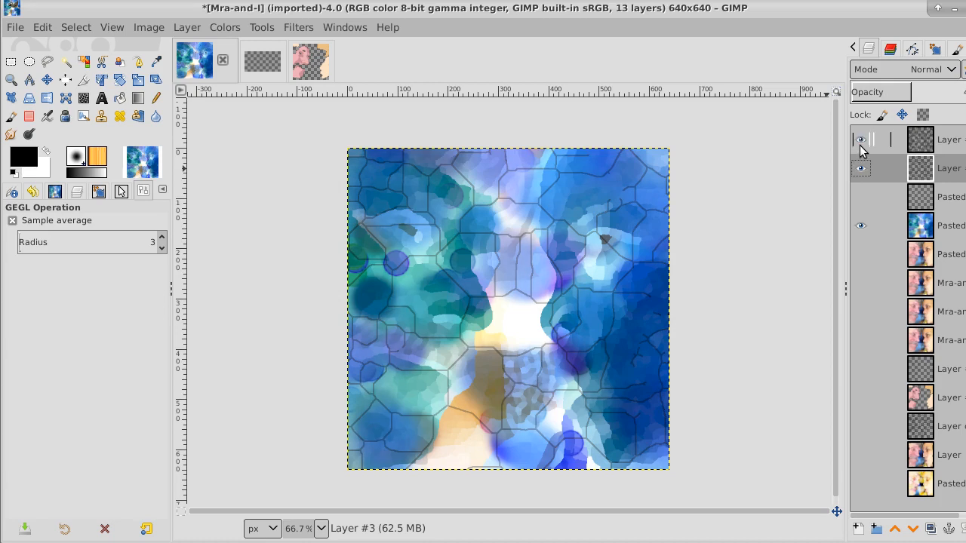
- Duplicate the nearly transparent blurred line layer 17 times to build up soft shading along the lines
{"action": "left_click", "coordinate": [860, 143]}
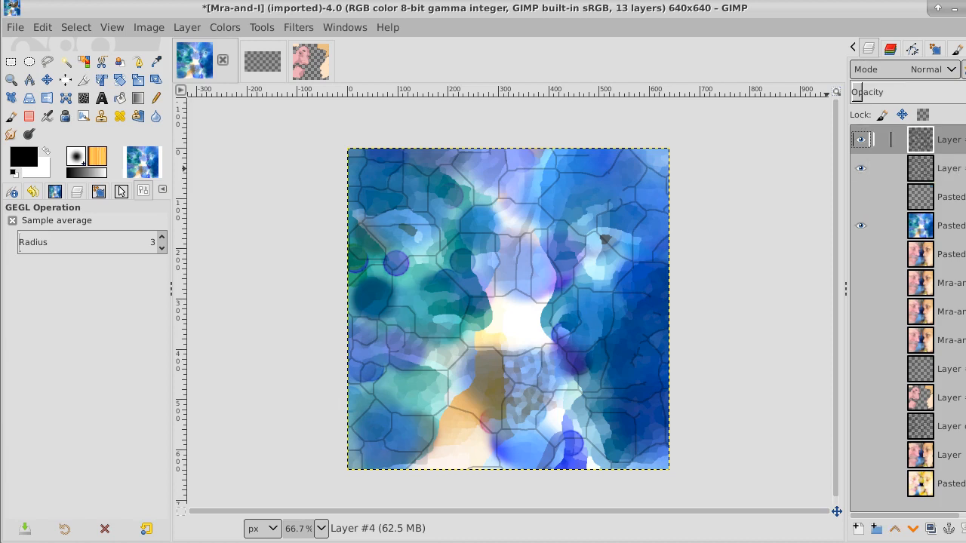
{"action": "left_click", "coordinate": [929, 530]}
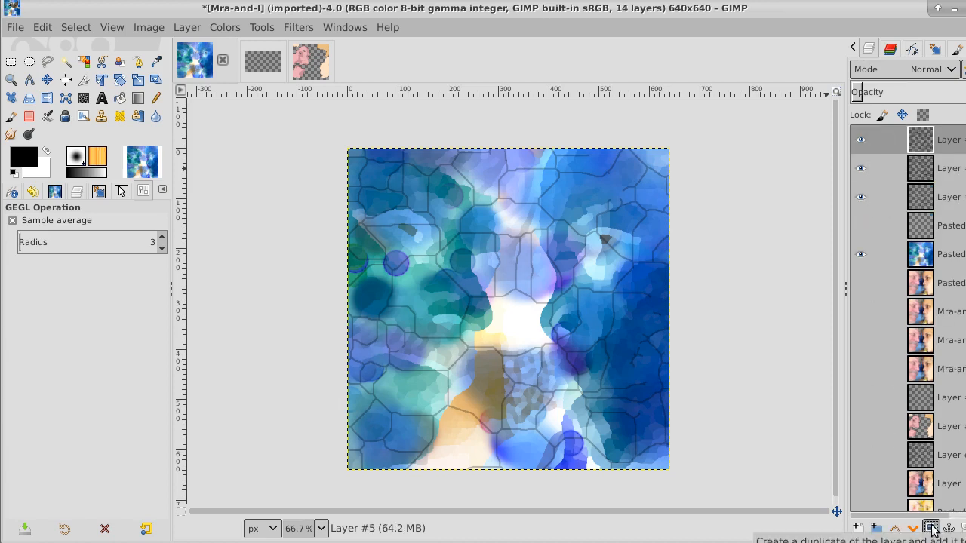
{"action": "left_click", "coordinate": [929, 530]}
{"action": "left_click", "coordinate": [931, 530]}
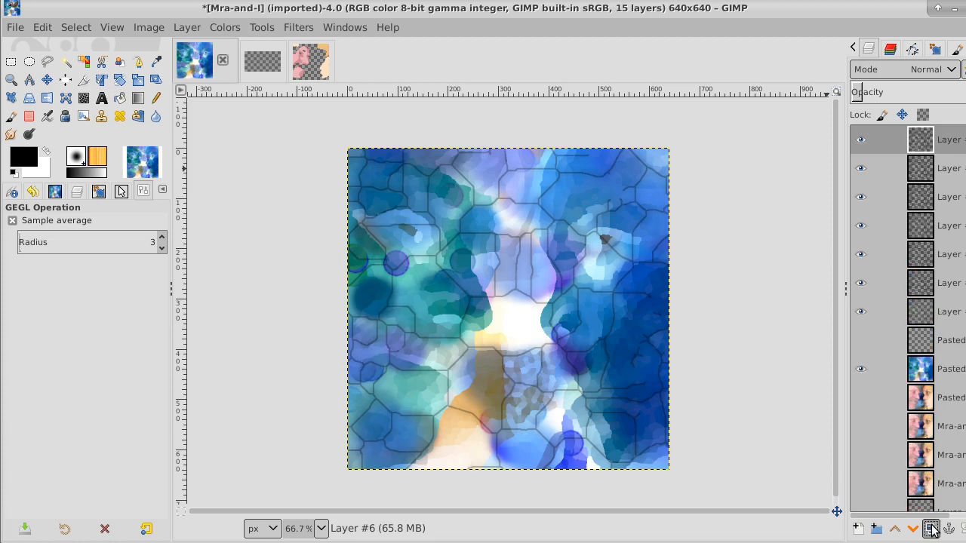
{"action": "left_click", "coordinate": [931, 529]}
{"action": "left_click", "coordinate": [931, 530]}
{"action": "left_click", "coordinate": [931, 530]}
{"action": "left_click", "coordinate": [932, 530]}
{"action": "left_click", "coordinate": [931, 530]}
{"action": "left_click", "coordinate": [931, 530]}
{"action": "left_click", "coordinate": [931, 529]}
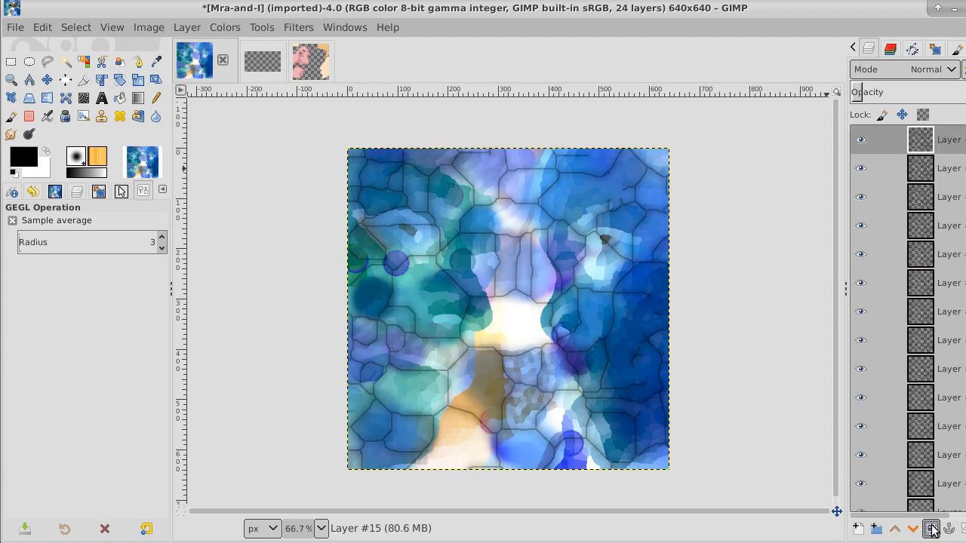
{"action": "left_click", "coordinate": [931, 529]}
{"action": "left_click", "coordinate": [931, 530]}
{"action": "left_click", "coordinate": [931, 530]}
{"action": "left_click", "coordinate": [931, 529]}
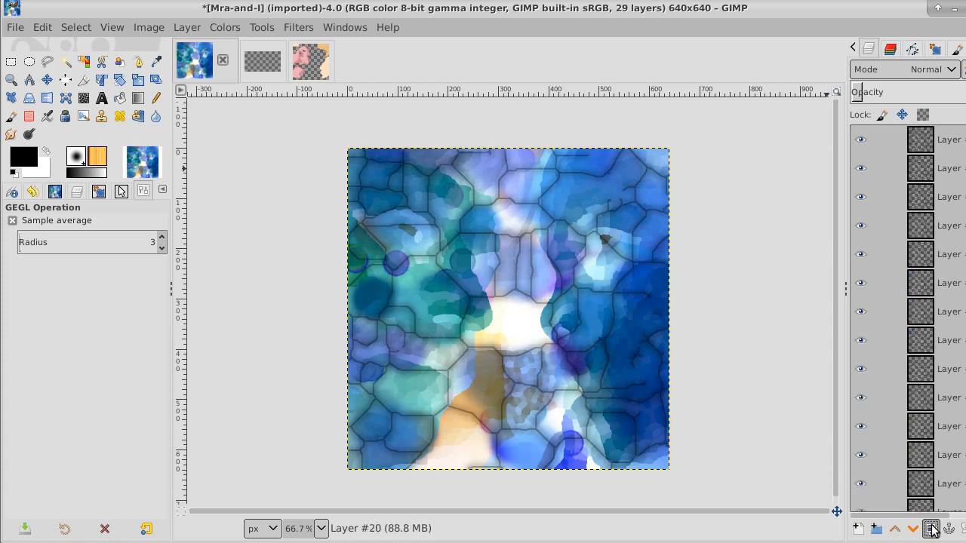
{"action": "right_click", "coordinate": [949, 145]}
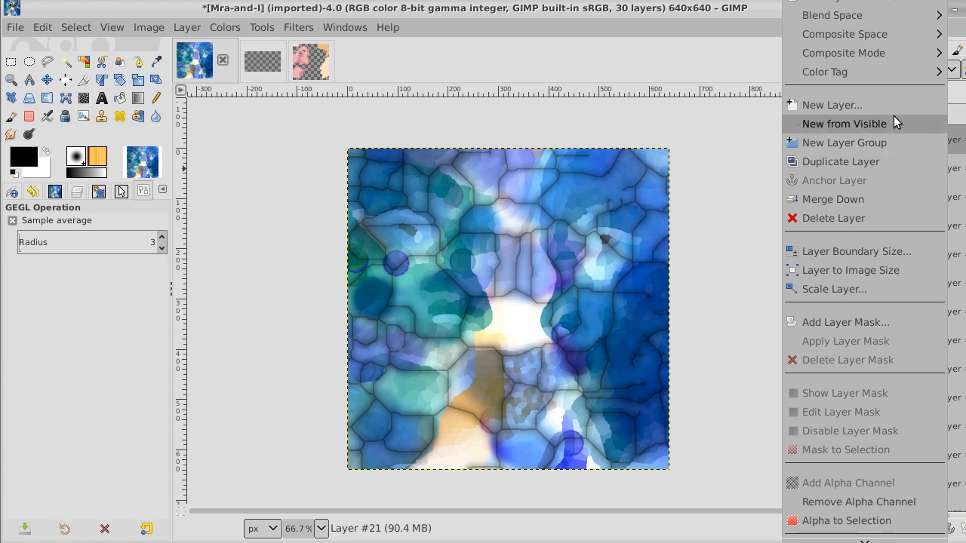
{"action": "left_click", "coordinate": [954, 140]}
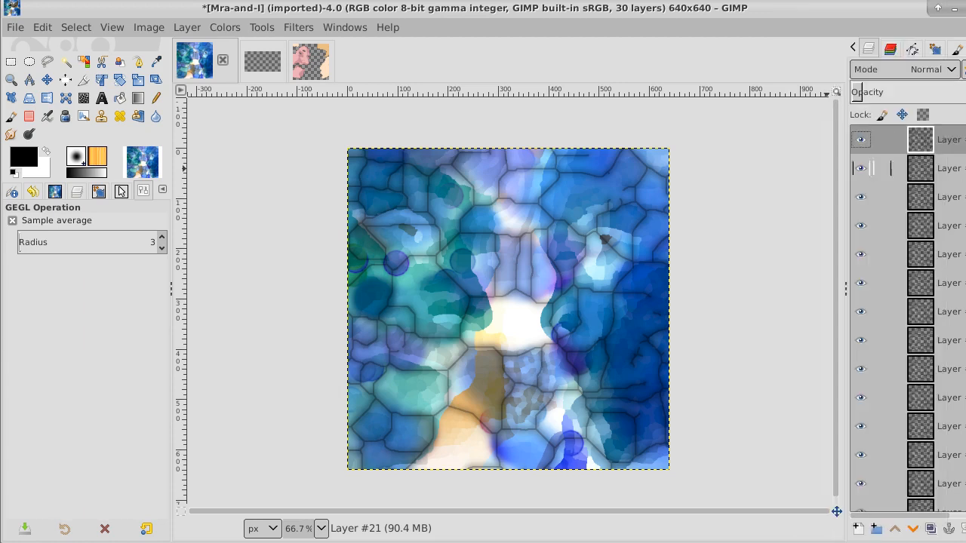
- Hide the blue painting layer, leaving the stacked blurred line layers visible over transparency
{"action": "scroll", "coordinate": [905, 317], "scroll_direction": "down", "scroll_amount": 5}
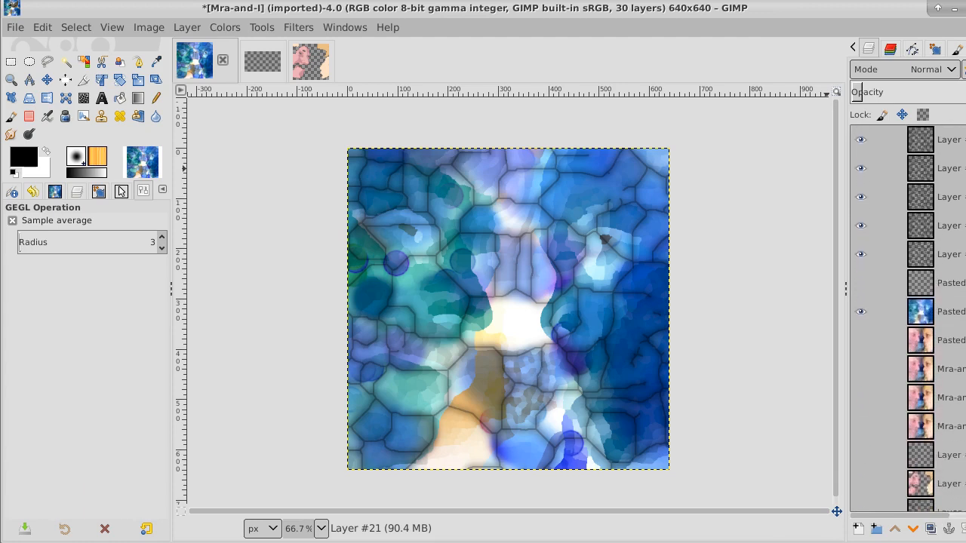
{"action": "left_click", "coordinate": [861, 312]}
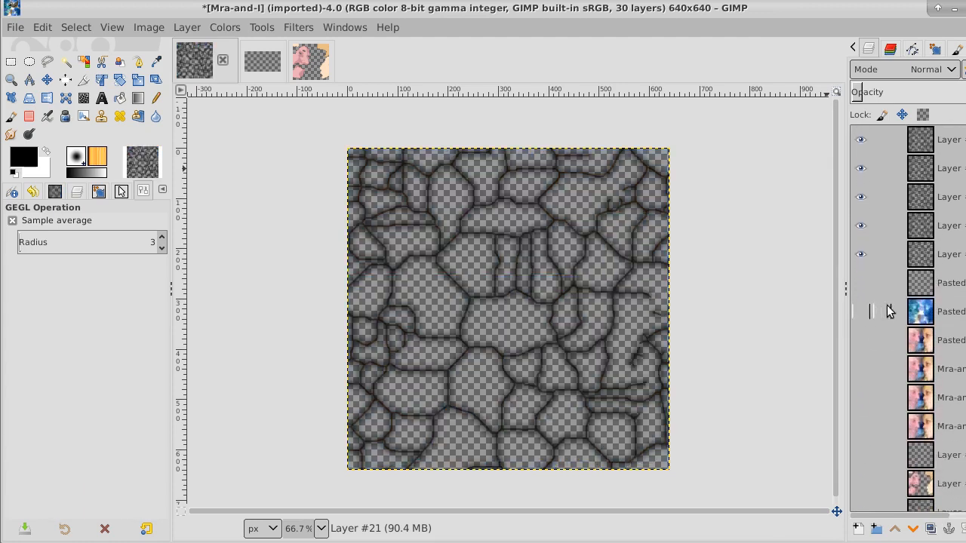
{"action": "scroll", "coordinate": [905, 317], "scroll_direction": "up", "scroll_amount": 3}
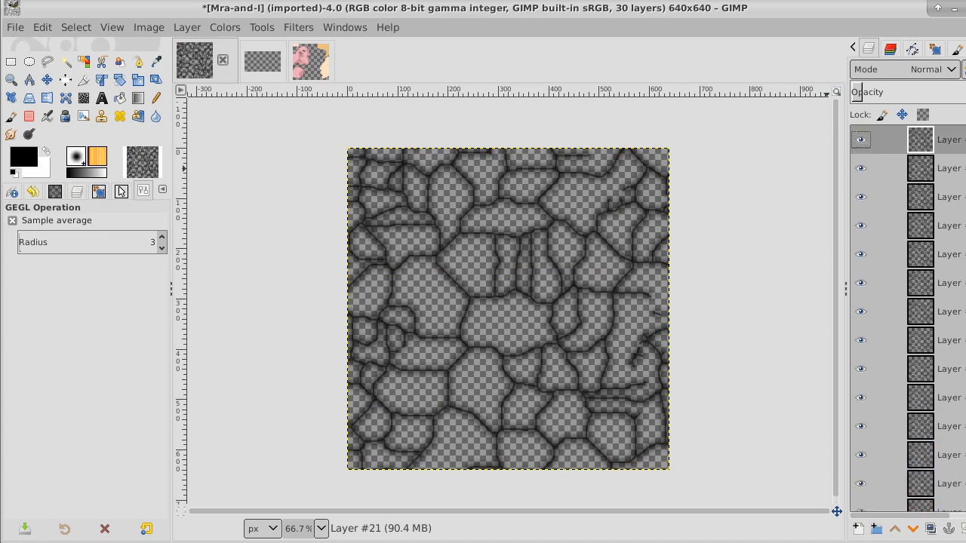
{"action": "right_click", "coordinate": [945, 143]}
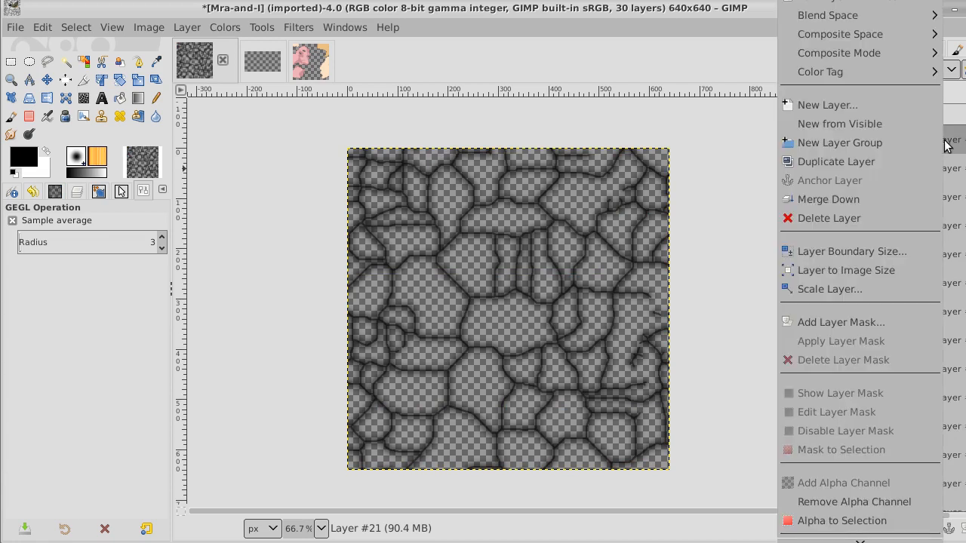
{"action": "left_click", "coordinate": [865, 103]}
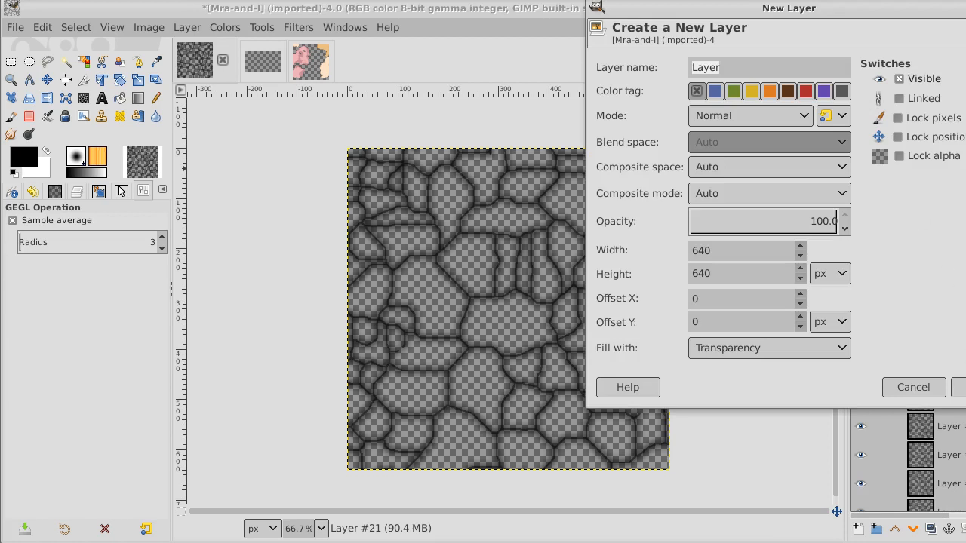
{"action": "key", "text": "Return"}
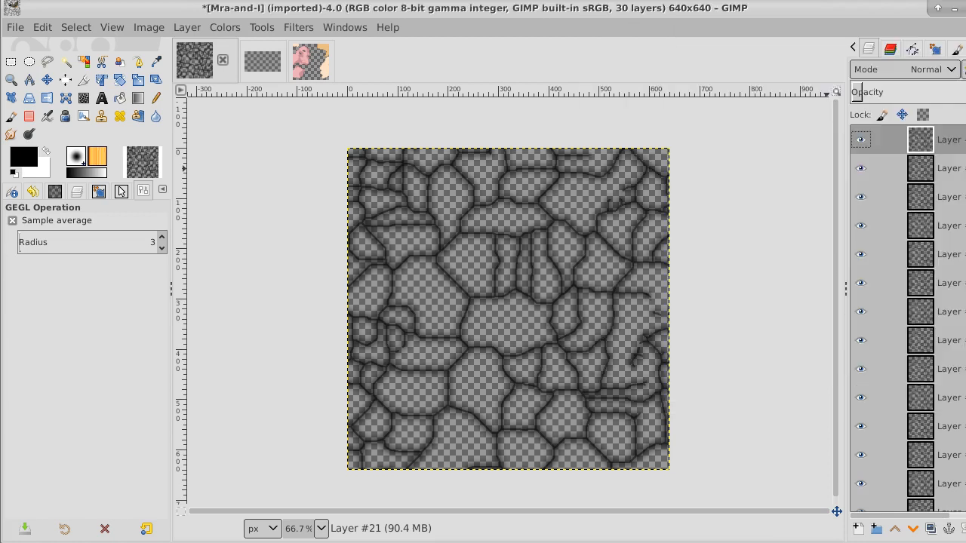
- Create a new layer from everything visible to capture the combined blurred line shading
{"action": "right_click", "coordinate": [949, 143]}
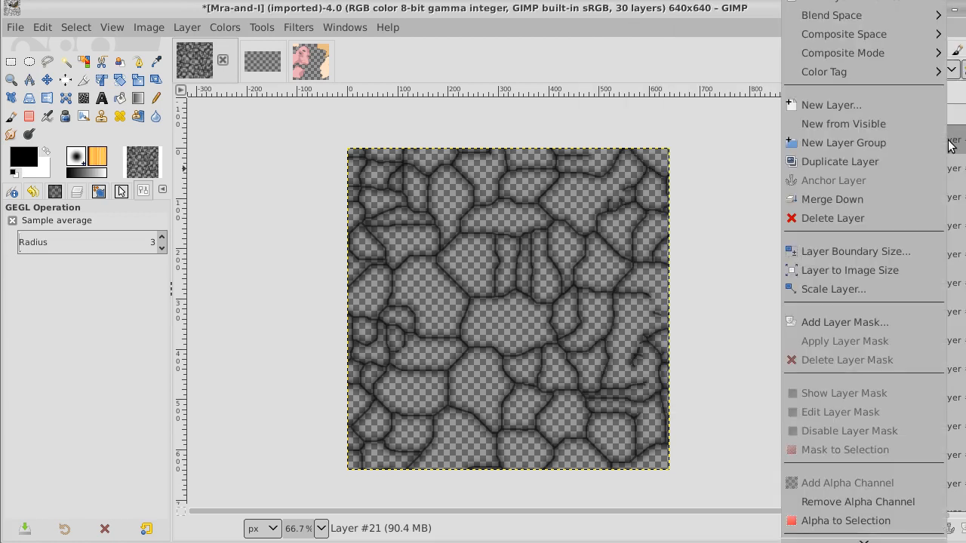
{"action": "left_click", "coordinate": [881, 123]}
- Delete all the stacked blurred line layers beneath the new Visible layer, keeping the sharp line layer and the paintings
{"action": "left_click", "coordinate": [952, 174]}
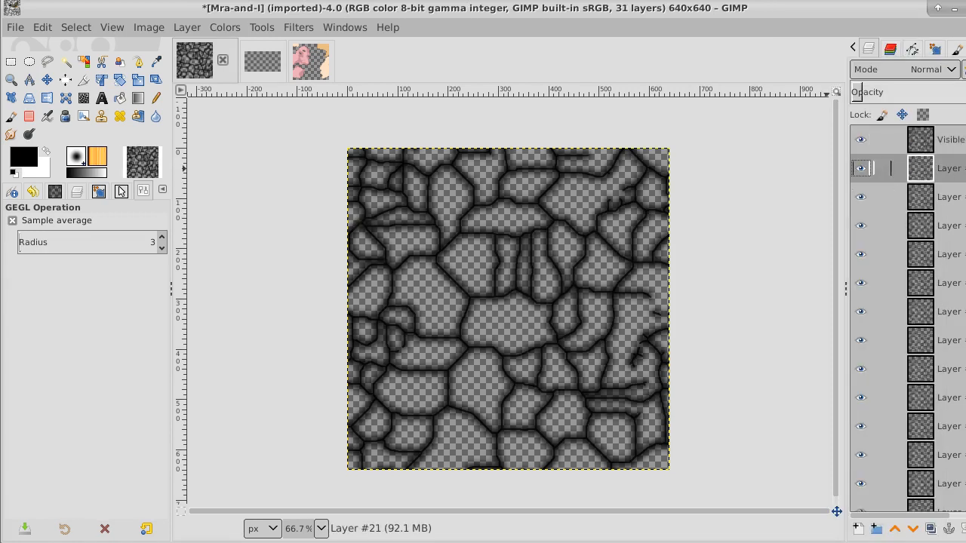
{"action": "key", "text": "Delete"}
{"action": "key", "text": "Delete"}
{"action": "key", "text": "Delete"}
{"action": "key", "text": "Delete"}
{"action": "key", "text": "Delete"}
{"action": "key", "text": "Delete"}
{"action": "key", "text": "Delete"}
{"action": "key", "text": "Delete"}
{"action": "key", "text": "Delete"}
{"action": "key", "text": "Delete"}
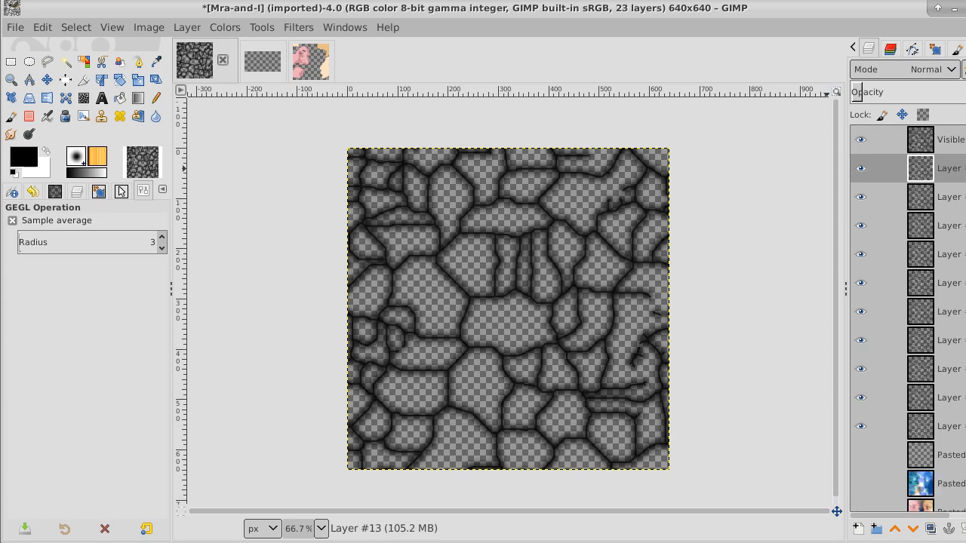
{"action": "key", "text": "Delete"}
{"action": "key", "text": "Delete"}
{"action": "key", "text": "Delete"}
{"action": "key", "text": "Delete"}
{"action": "key", "text": "Delete"}
{"action": "key", "text": "Delete"}
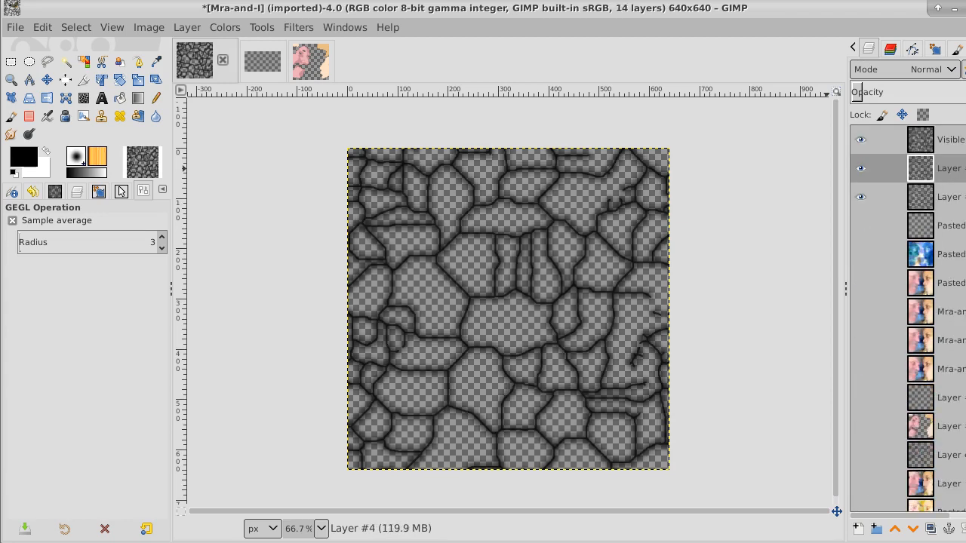
{"action": "key", "text": "Delete"}
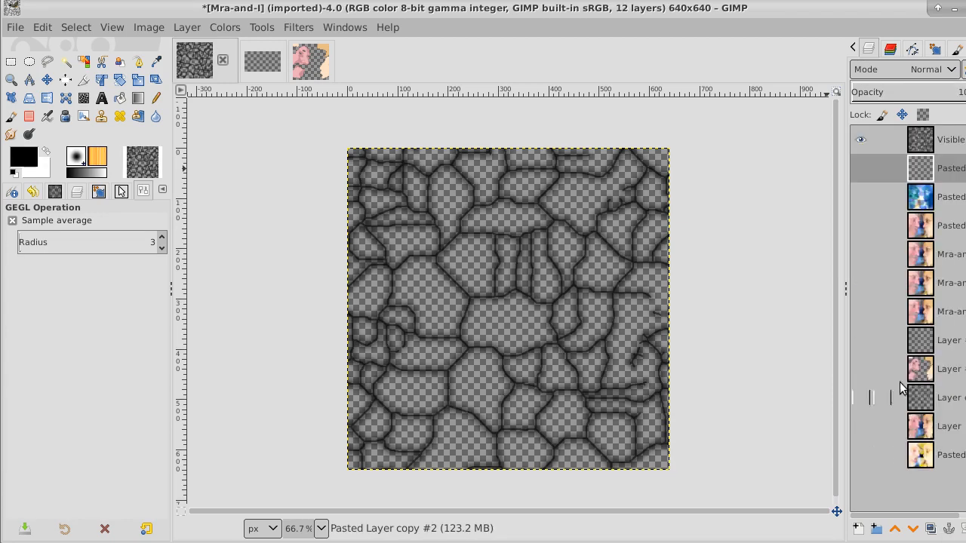
- Merge the Visible layer down into the re-shown sharp line layer over the painting and lower the merged layer's opacity
{"action": "left_click", "coordinate": [860, 197]}
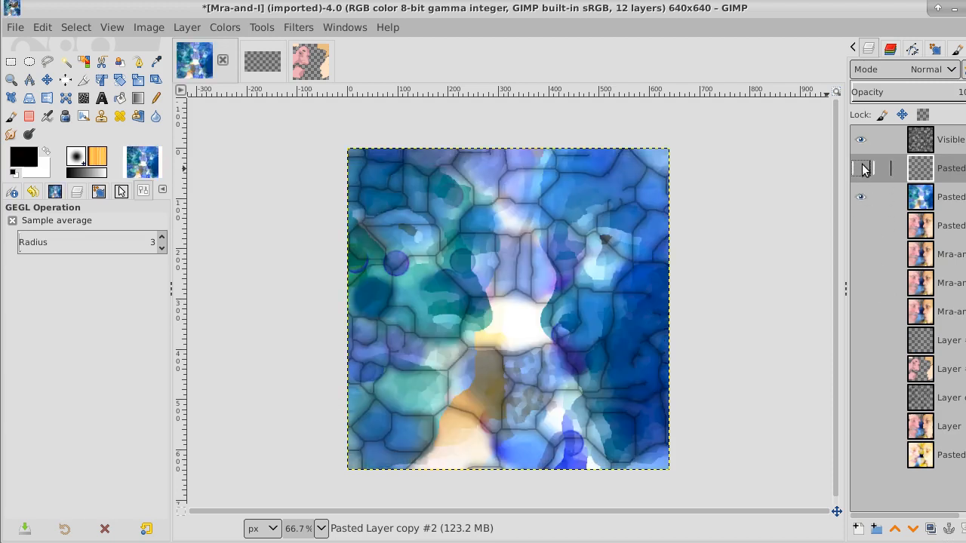
{"action": "left_click", "coordinate": [861, 168]}
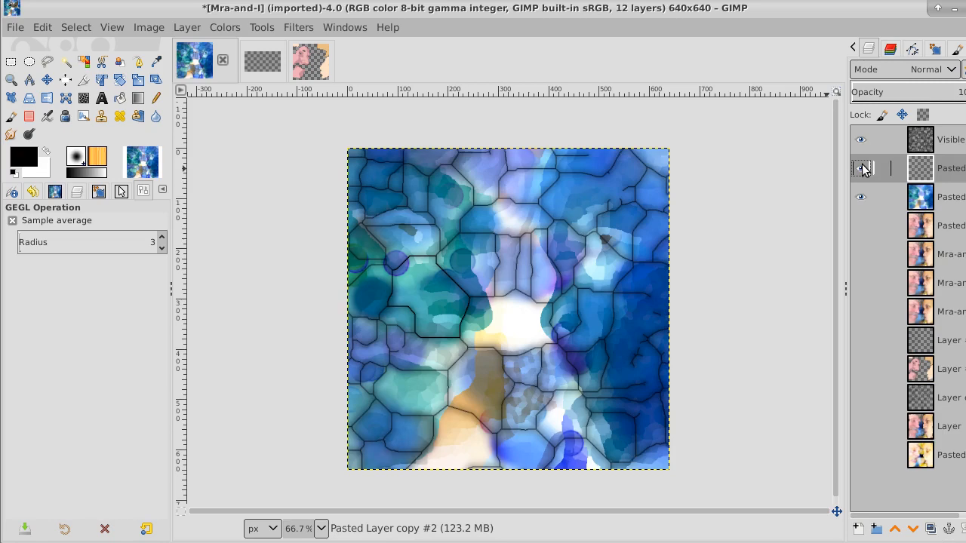
{"action": "left_click", "coordinate": [922, 140]}
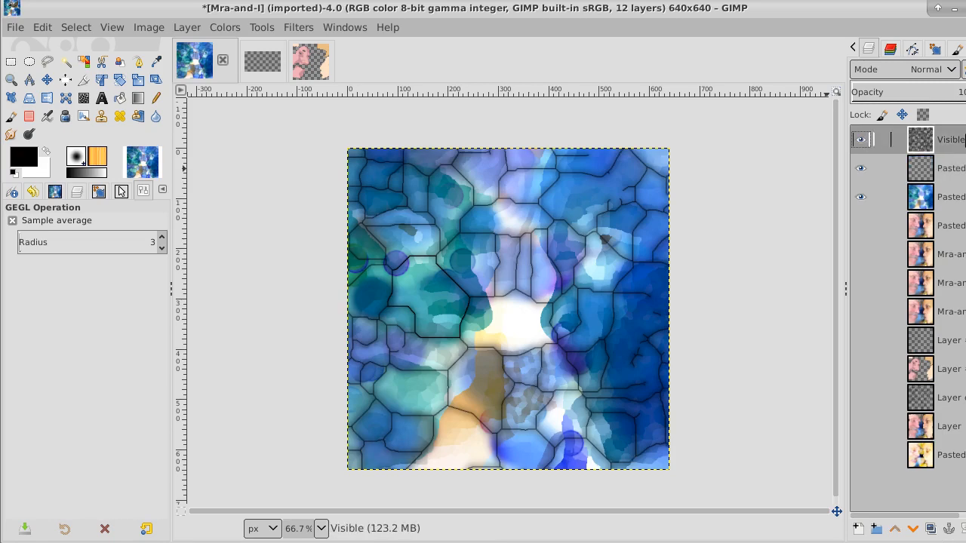
{"action": "right_click", "coordinate": [922, 140]}
{"action": "left_click", "coordinate": [919, 199]}
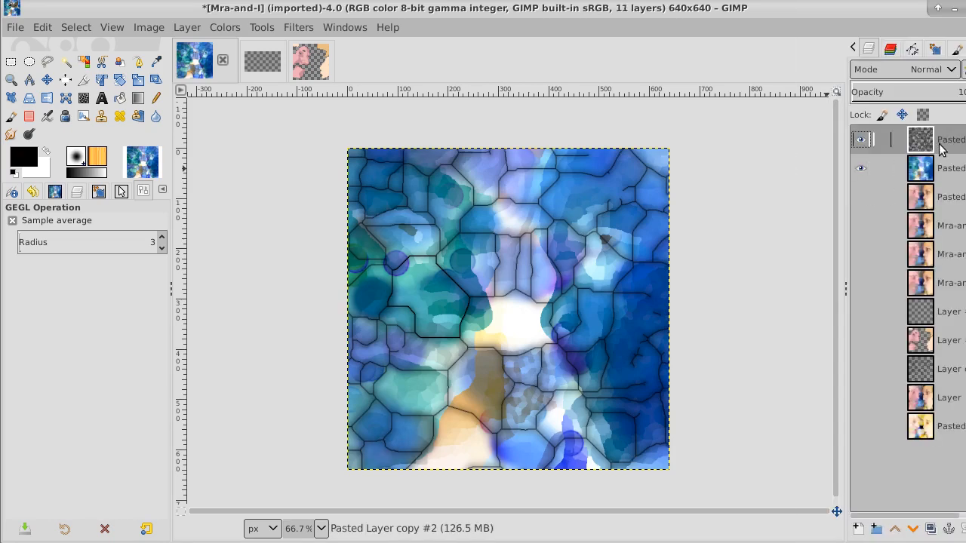
{"action": "mouse_move", "coordinate": [953, 92]}
{"action": "left_mouse_down"}
{"action": "mouse_move", "coordinate": [916, 92]}
{"action": "mouse_move", "coordinate": [936, 92]}
{"action": "left_mouse_up"}
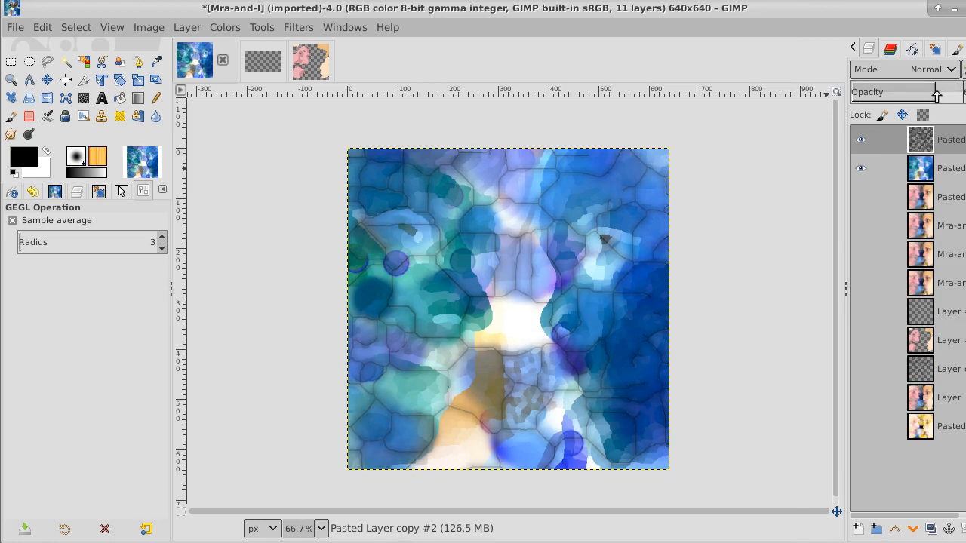
- Show the natural-coloured painted faces layer under the blue painting and toggle the blue painting repeatedly to compare both
{"action": "left_click", "coordinate": [860, 197]}
{"action": "left_click", "coordinate": [863, 169]}
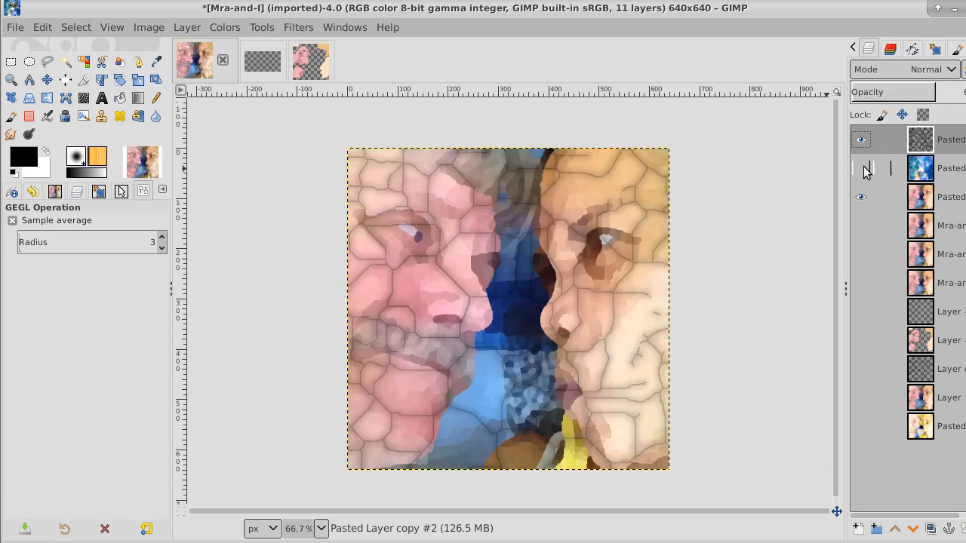
{"action": "left_click", "coordinate": [863, 169]}
{"action": "left_click", "coordinate": [863, 169]}
{"action": "left_click", "coordinate": [863, 169]}
{"action": "left_click", "coordinate": [863, 169]}
{"action": "left_click", "coordinate": [864, 169]}
{"action": "left_click", "coordinate": [863, 169]}
{"action": "left_click", "coordinate": [863, 169]}
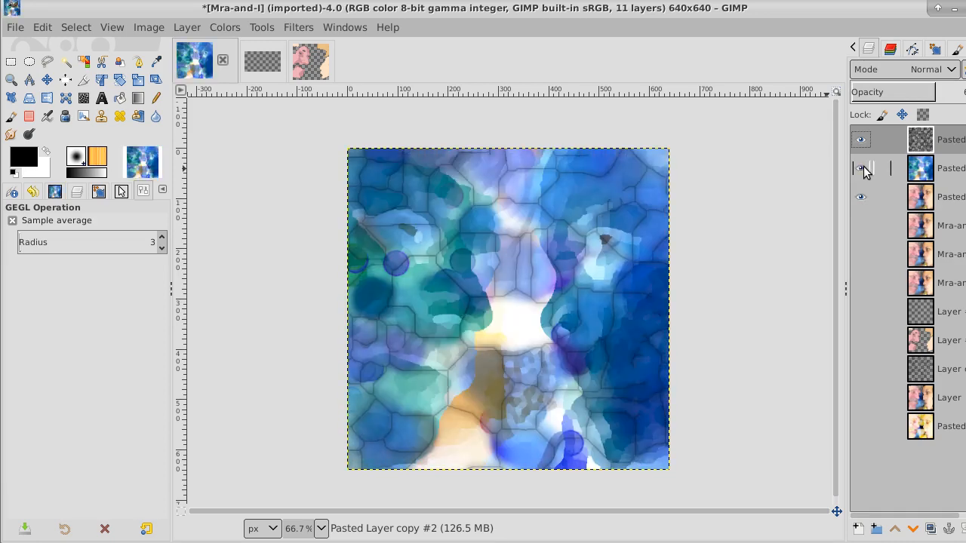
{"action": "left_click", "coordinate": [863, 169]}
{"action": "left_click", "coordinate": [863, 169]}
{"action": "left_click", "coordinate": [863, 169]}
{"action": "left_click", "coordinate": [864, 167]}
{"action": "left_click", "coordinate": [864, 167]}
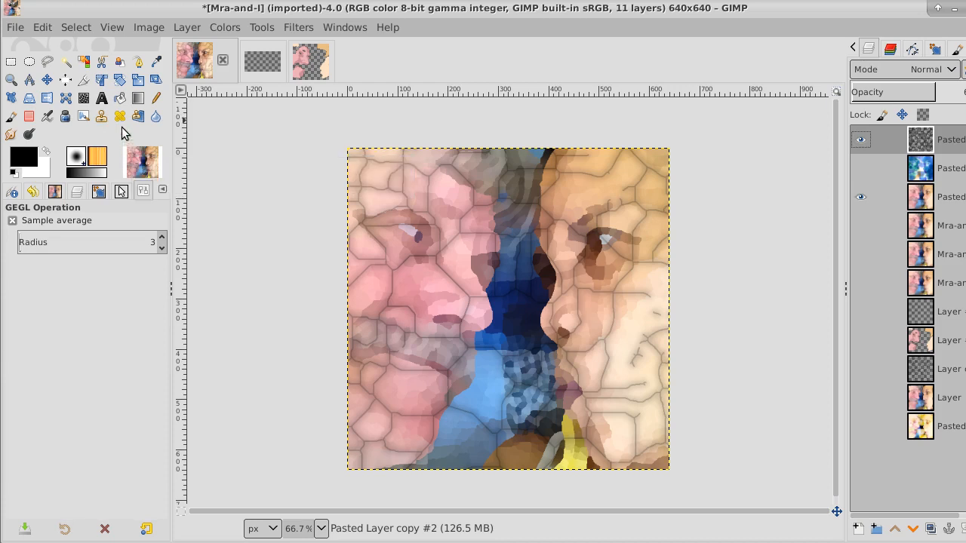
- Show the blue painting again and softly erase it over both eyes with the Eraser at opacity 21.4 and size 130.02
{"action": "left_click", "coordinate": [29, 117]}
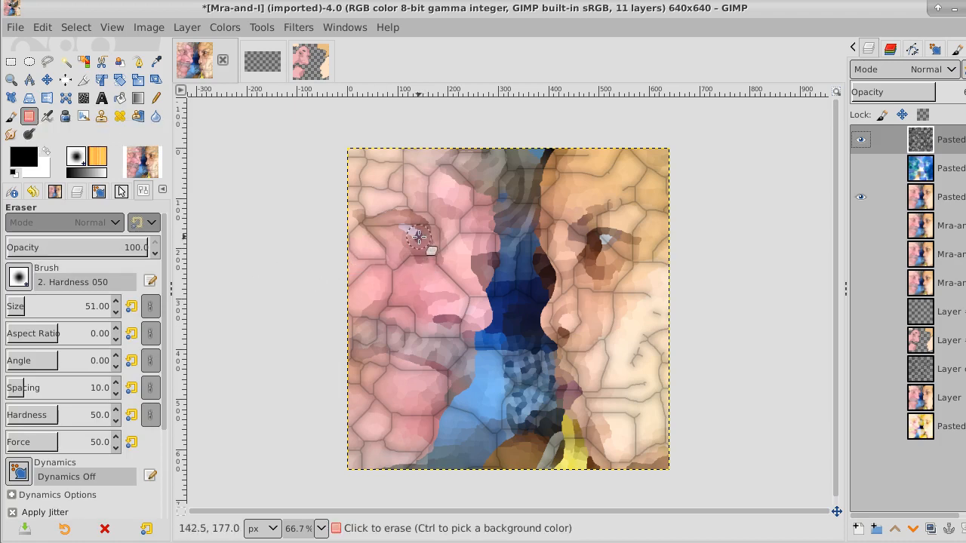
{"action": "left_click", "coordinate": [861, 167]}
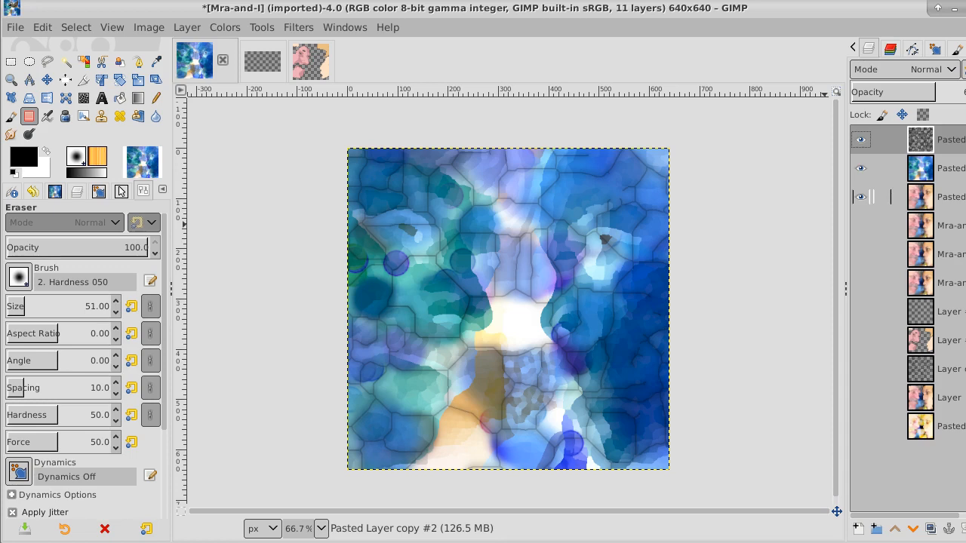
{"action": "left_click", "coordinate": [860, 198]}
{"action": "left_click", "coordinate": [860, 198]}
{"action": "left_click", "coordinate": [879, 199]}
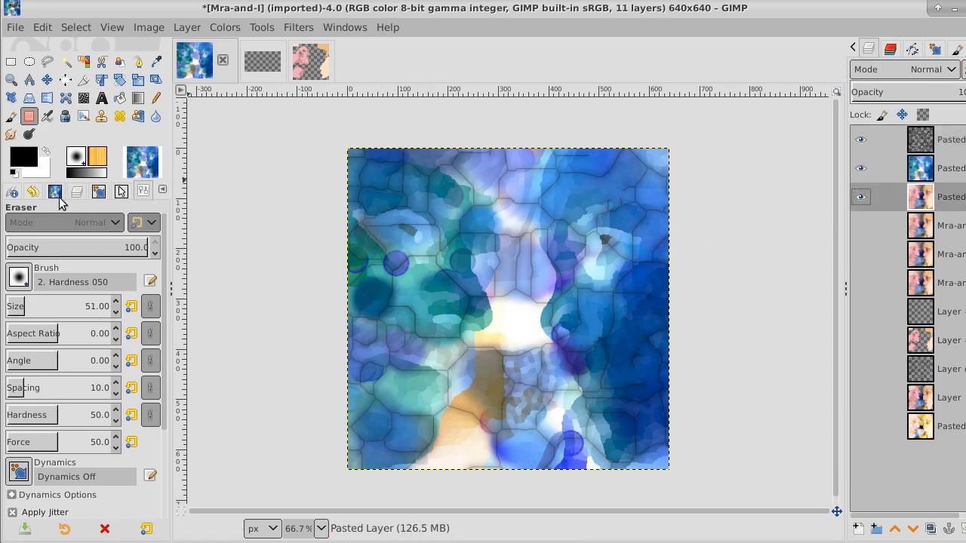
{"action": "left_click_drag", "start_coordinate": [44, 247], "coordinate": [37, 247]}
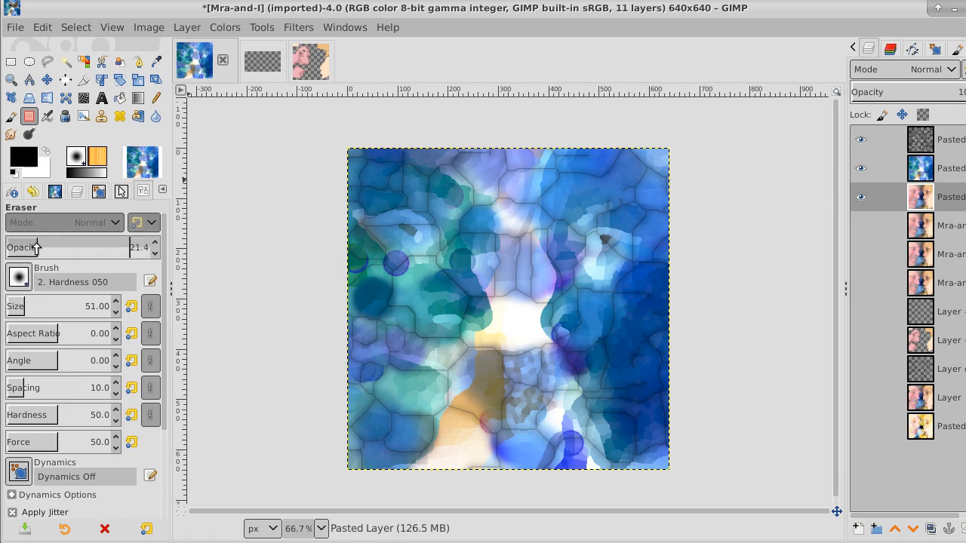
{"action": "left_click", "coordinate": [24, 305]}
{"action": "left_click_drag", "start_coordinate": [24, 304], "coordinate": [36, 305]}
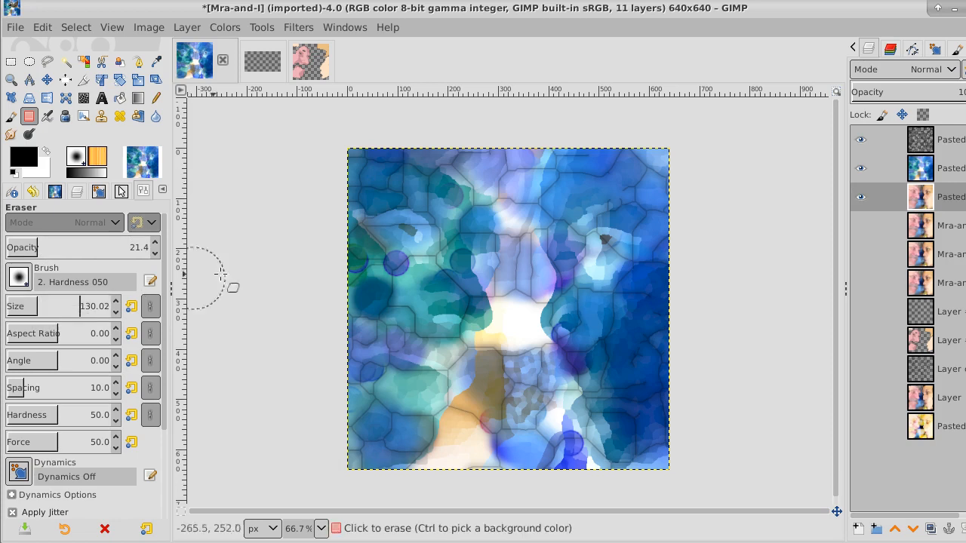
{"action": "left_click", "coordinate": [405, 238]}
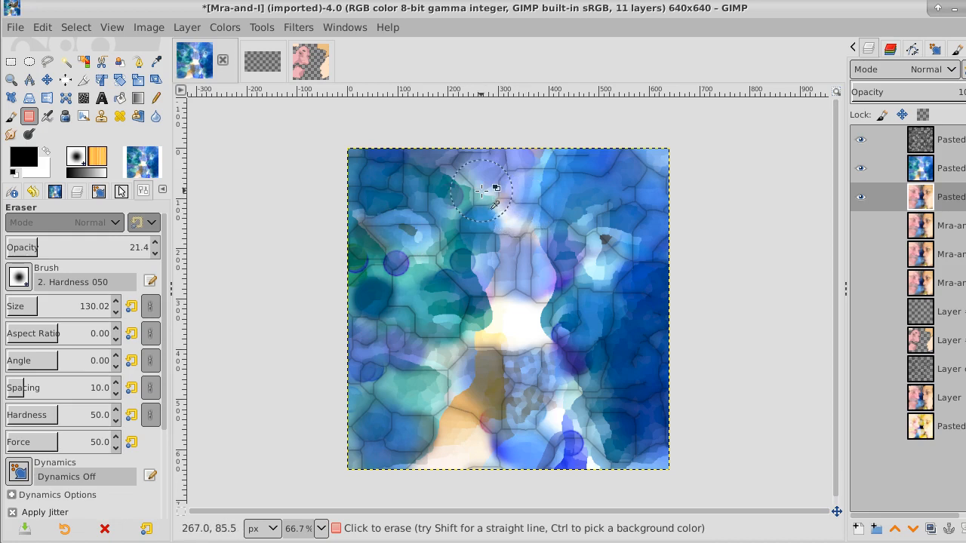
{"action": "left_click", "coordinate": [963, 161]}
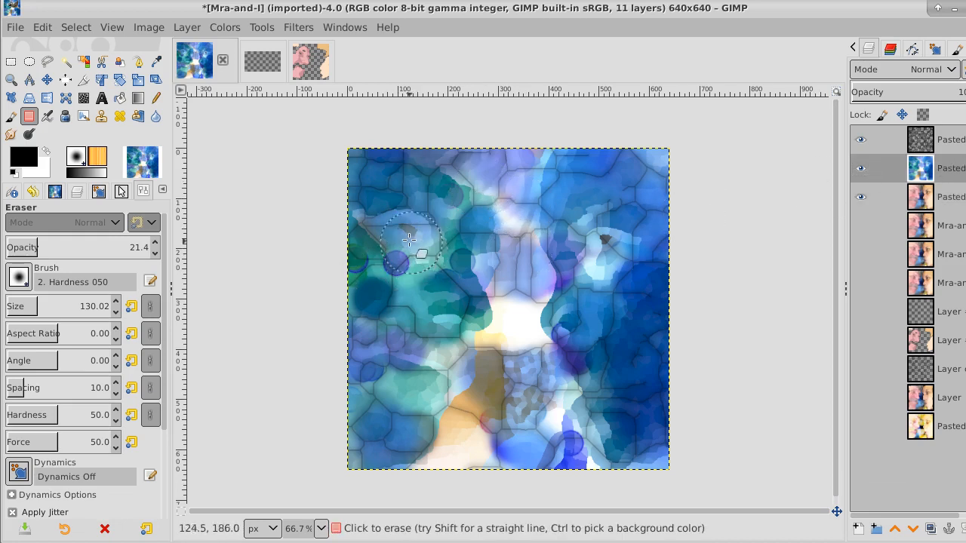
{"action": "mouse_move", "coordinate": [408, 238]}
{"action": "left_mouse_down"}
{"action": "mouse_move", "coordinate": [442, 237]}
{"action": "mouse_move", "coordinate": [421, 233]}
{"action": "mouse_move", "coordinate": [436, 251]}
{"action": "mouse_move", "coordinate": [407, 217]}
{"action": "mouse_move", "coordinate": [425, 260]}
{"action": "mouse_move", "coordinate": [428, 223]}
{"action": "mouse_move", "coordinate": [406, 250]}
{"action": "mouse_move", "coordinate": [425, 220]}
{"action": "mouse_move", "coordinate": [385, 246]}
{"action": "mouse_move", "coordinate": [445, 226]}
{"action": "mouse_move", "coordinate": [400, 251]}
{"action": "mouse_move", "coordinate": [413, 221]}
{"action": "mouse_move", "coordinate": [444, 235]}
{"action": "mouse_move", "coordinate": [407, 225]}
{"action": "mouse_move", "coordinate": [389, 252]}
{"action": "mouse_move", "coordinate": [399, 226]}
{"action": "mouse_move", "coordinate": [437, 232]}
{"action": "mouse_move", "coordinate": [406, 226]}
{"action": "mouse_move", "coordinate": [425, 214]}
{"action": "mouse_move", "coordinate": [449, 234]}
{"action": "mouse_move", "coordinate": [437, 239]}
{"action": "mouse_move", "coordinate": [422, 214]}
{"action": "mouse_move", "coordinate": [396, 239]}
{"action": "mouse_move", "coordinate": [447, 247]}
{"action": "mouse_move", "coordinate": [448, 219]}
{"action": "mouse_move", "coordinate": [528, 258]}
{"action": "mouse_move", "coordinate": [603, 229]}
{"action": "mouse_move", "coordinate": [577, 235]}
{"action": "mouse_move", "coordinate": [626, 259]}
{"action": "mouse_move", "coordinate": [613, 232]}
{"action": "mouse_move", "coordinate": [591, 246]}
{"action": "mouse_move", "coordinate": [619, 237]}
{"action": "mouse_move", "coordinate": [586, 245]}
{"action": "mouse_move", "coordinate": [629, 242]}
{"action": "mouse_move", "coordinate": [589, 241]}
{"action": "mouse_move", "coordinate": [623, 258]}
{"action": "mouse_move", "coordinate": [591, 237]}
{"action": "mouse_move", "coordinate": [617, 260]}
{"action": "mouse_move", "coordinate": [593, 230]}
{"action": "mouse_move", "coordinate": [574, 250]}
{"action": "mouse_move", "coordinate": [623, 233]}
{"action": "mouse_move", "coordinate": [570, 222]}
{"action": "mouse_move", "coordinate": [584, 259]}
{"action": "mouse_move", "coordinate": [620, 224]}
{"action": "mouse_move", "coordinate": [566, 255]}
{"action": "mouse_move", "coordinate": [623, 243]}
{"action": "mouse_move", "coordinate": [568, 228]}
{"action": "mouse_move", "coordinate": [603, 271]}
{"action": "mouse_move", "coordinate": [624, 223]}
{"action": "mouse_move", "coordinate": [560, 257]}
{"action": "mouse_move", "coordinate": [615, 256]}
{"action": "mouse_move", "coordinate": [572, 247]}
{"action": "mouse_move", "coordinate": [597, 255]}
{"action": "mouse_move", "coordinate": [590, 246]}
{"action": "mouse_move", "coordinate": [430, 247]}
{"action": "mouse_move", "coordinate": [592, 248]}
{"action": "mouse_move", "coordinate": [487, 245]}
{"action": "mouse_move", "coordinate": [415, 224]}
{"action": "mouse_move", "coordinate": [424, 255]}
{"action": "mouse_move", "coordinate": [439, 241]}
{"action": "mouse_move", "coordinate": [409, 228]}
{"action": "mouse_move", "coordinate": [448, 271]}
{"action": "left_mouse_up"}
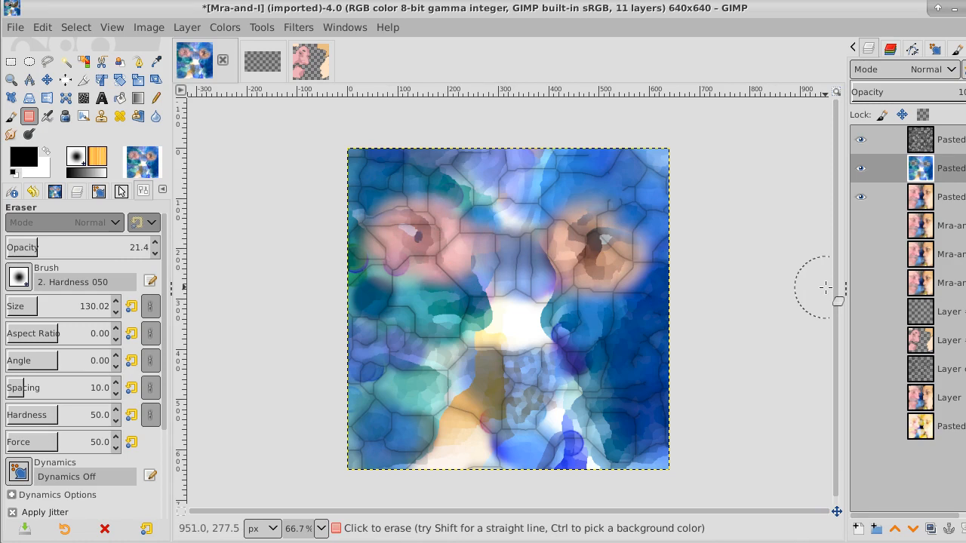
- Merge the line layer down into the blue painting, and merge that result into the painted faces layer below
{"action": "left_click", "coordinate": [951, 140]}
{"action": "right_click", "coordinate": [951, 139]}
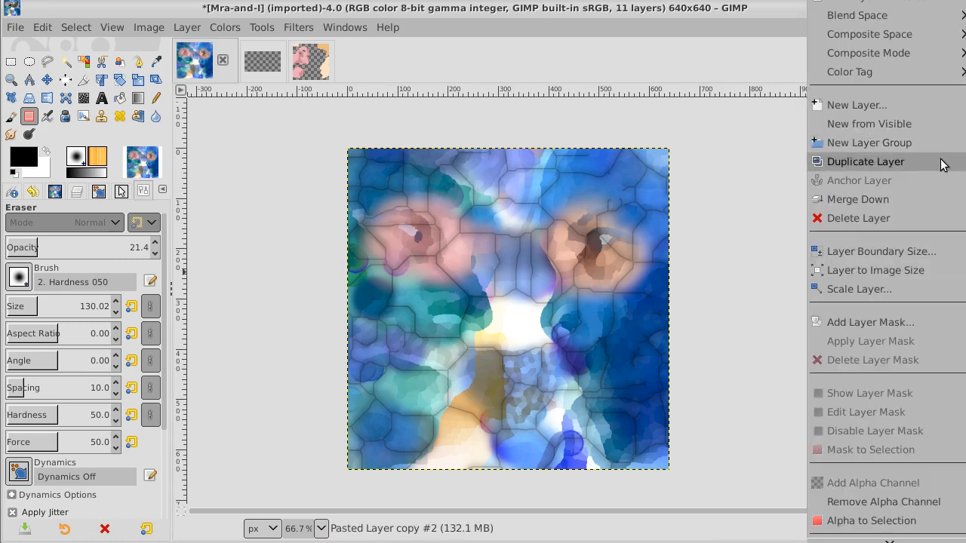
{"action": "left_click", "coordinate": [883, 206]}
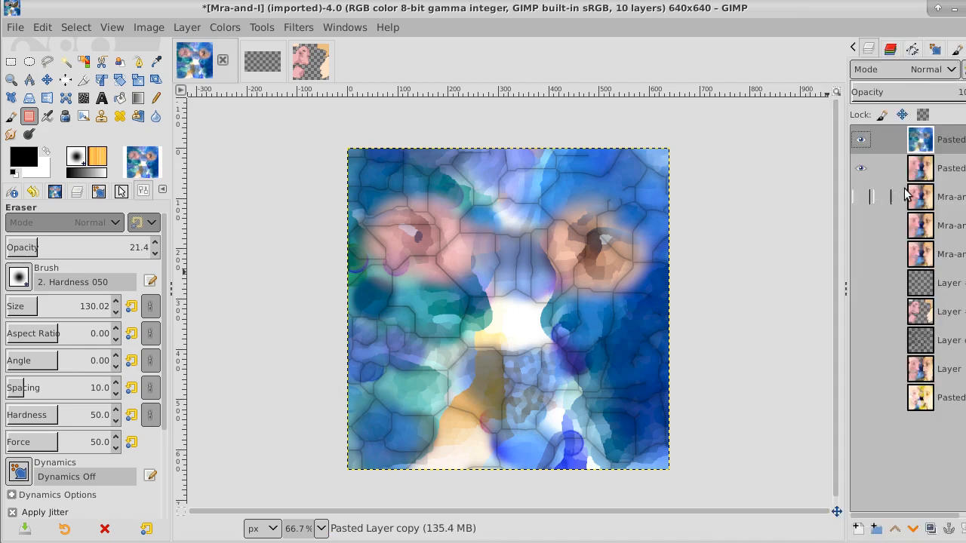
{"action": "right_click", "coordinate": [956, 140]}
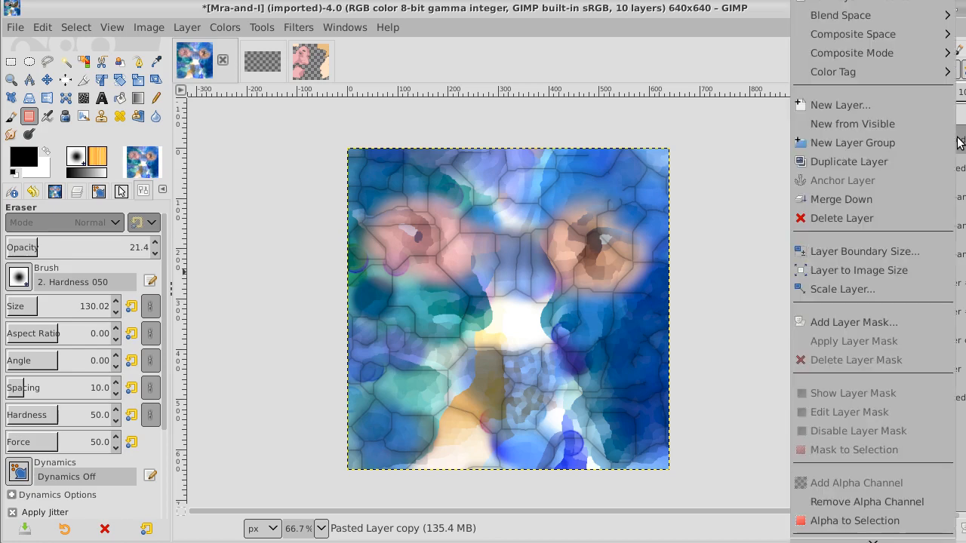
{"action": "left_click", "coordinate": [904, 198]}
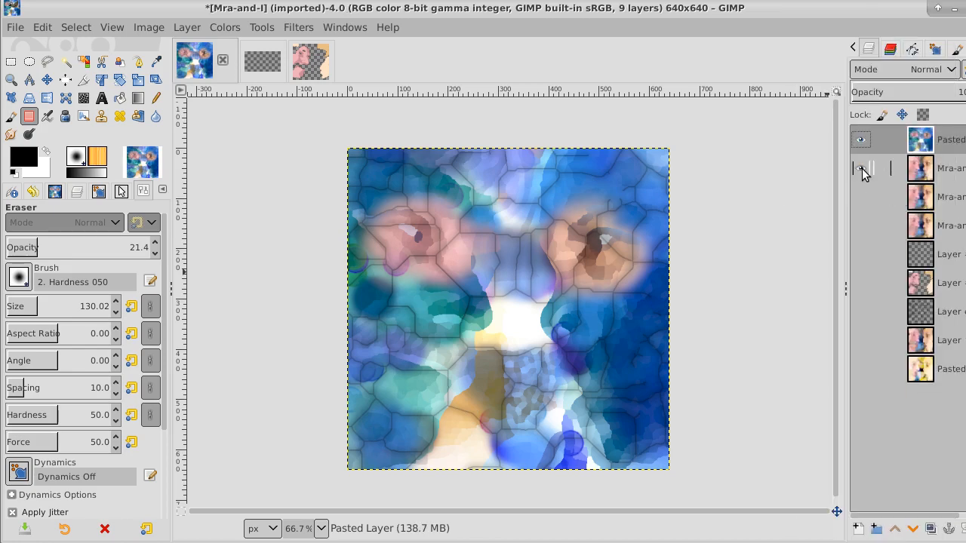
- Move the merged cracked painting layer down to the bottom of the layer stack
{"action": "left_click", "coordinate": [912, 529]}
{"action": "left_click", "coordinate": [912, 529]}
{"action": "left_click", "coordinate": [913, 529]}
{"action": "left_click", "coordinate": [913, 529]}
{"action": "left_click", "coordinate": [912, 529]}
{"action": "left_click", "coordinate": [912, 528]}
{"action": "left_click", "coordinate": [913, 529]}
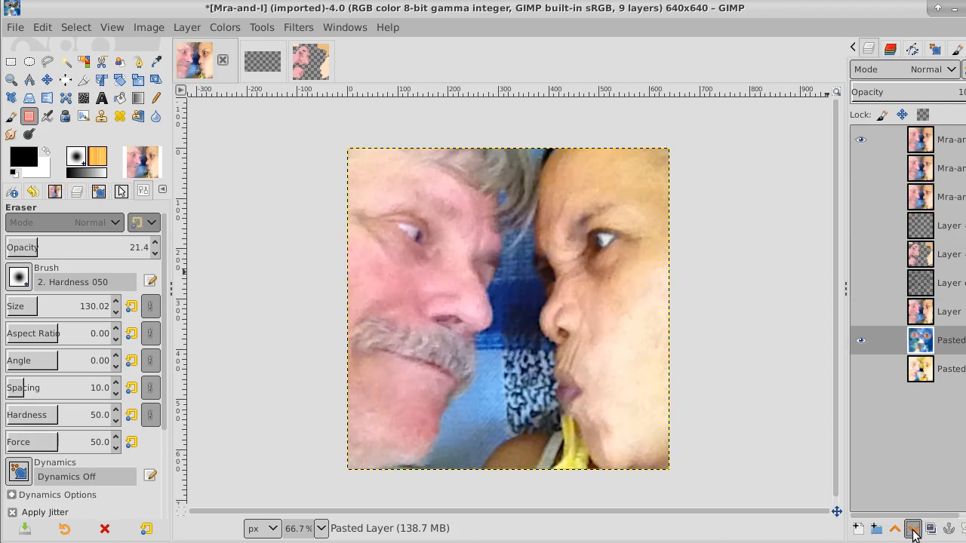
{"action": "left_click", "coordinate": [912, 529]}
- Sharpen the topmost photo copy layer with Sharpen (Unsharp Mask) at radius 3.000, amount 0.500 and threshold 0.000
{"action": "left_click", "coordinate": [891, 140]}
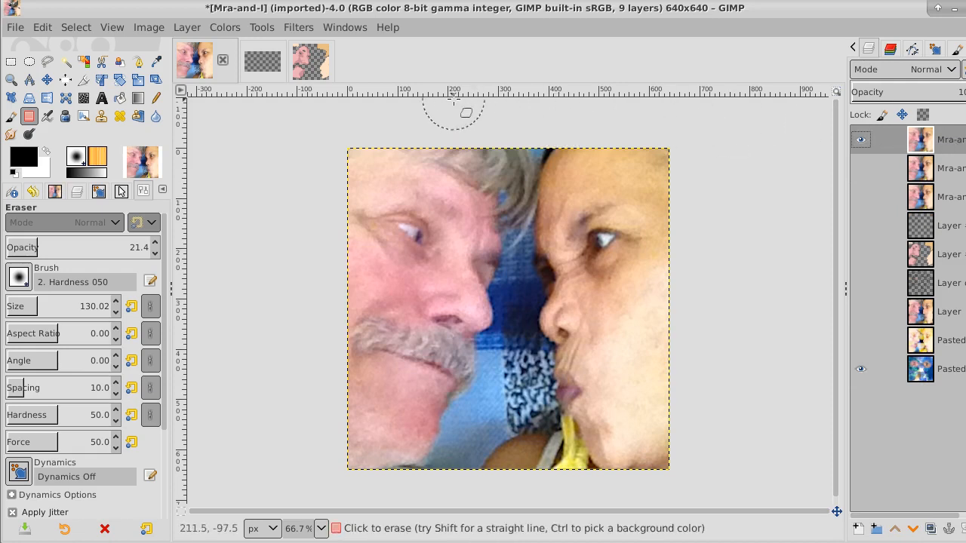
{"action": "left_click", "coordinate": [295, 28]}
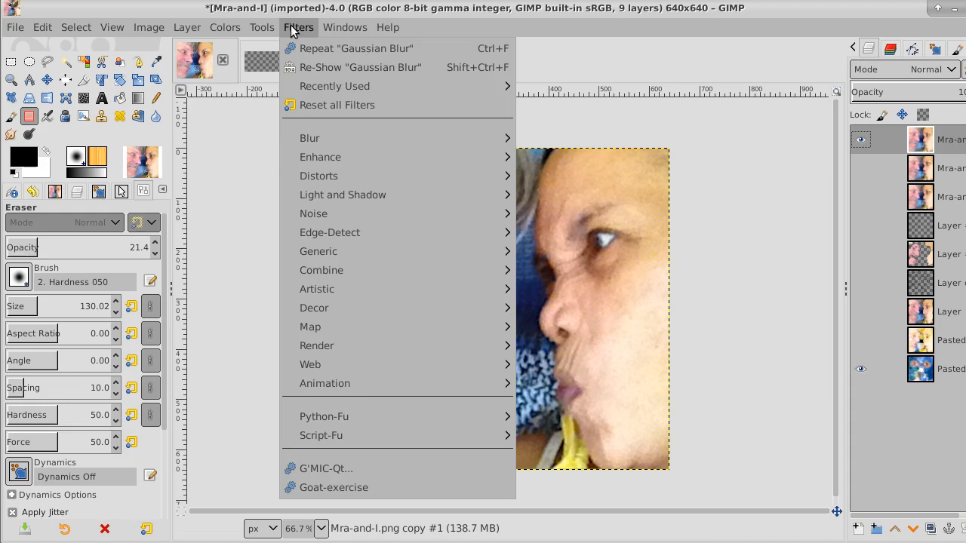
{"action": "mouse_move", "coordinate": [302, 137]}
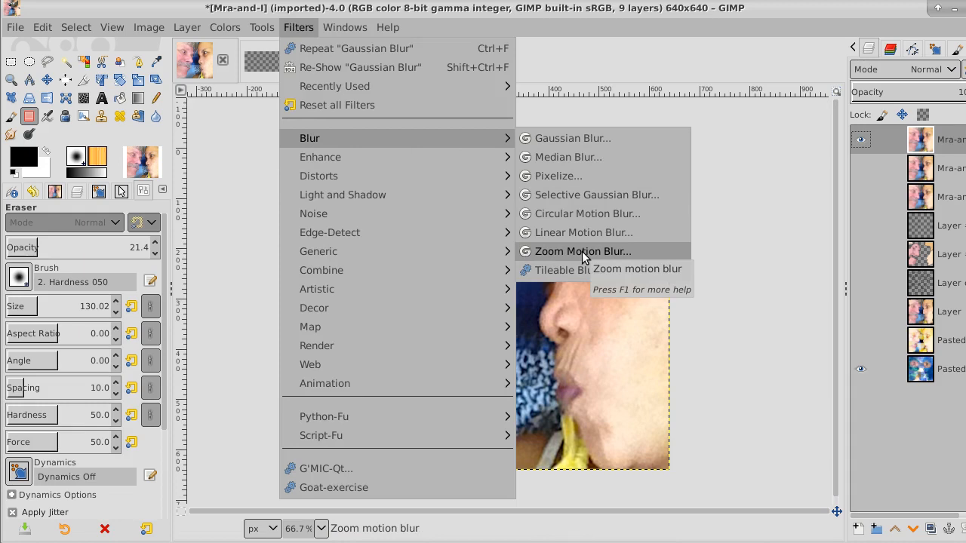
{"action": "mouse_move", "coordinate": [474, 154]}
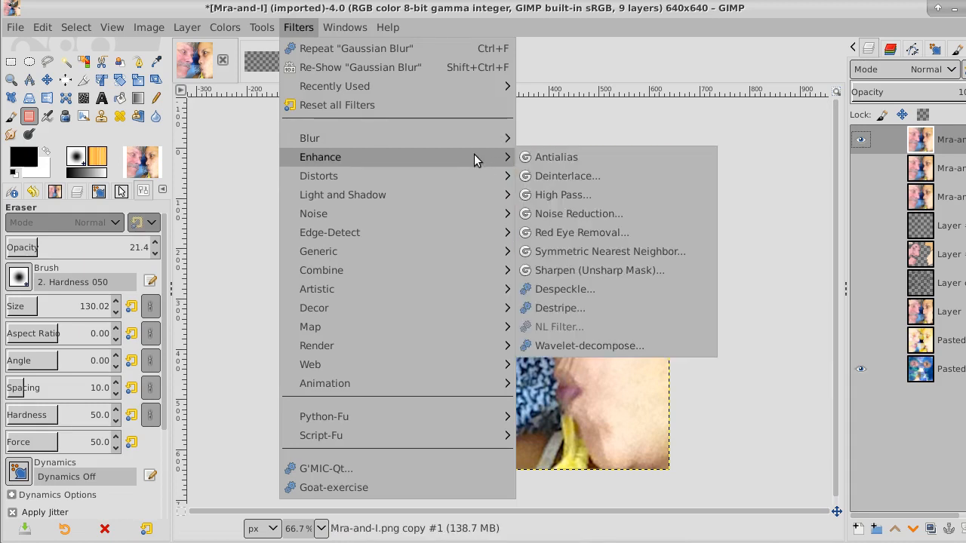
{"action": "left_click", "coordinate": [574, 272]}
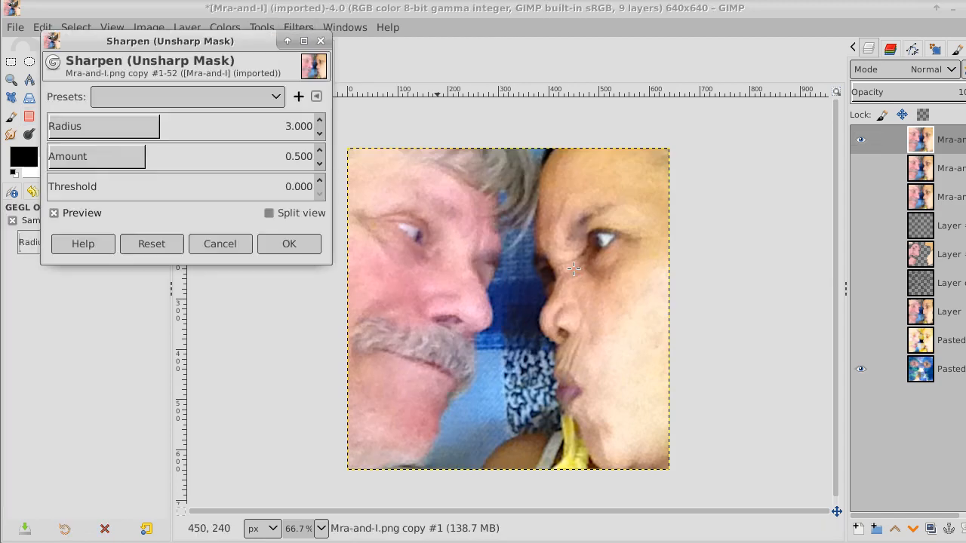
{"action": "left_click", "coordinate": [288, 243]}
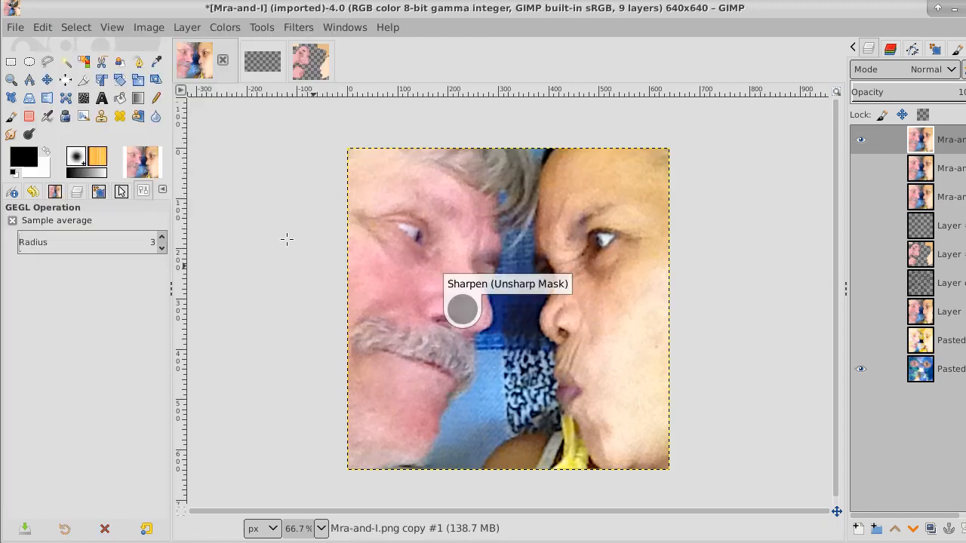
- Try a Circular Motion Blur on the sharpened photo layer with Center X 0.617, Center Y 0.728 and angle 5.00
{"action": "left_click", "coordinate": [298, 27]}
{"action": "mouse_move", "coordinate": [335, 140]}
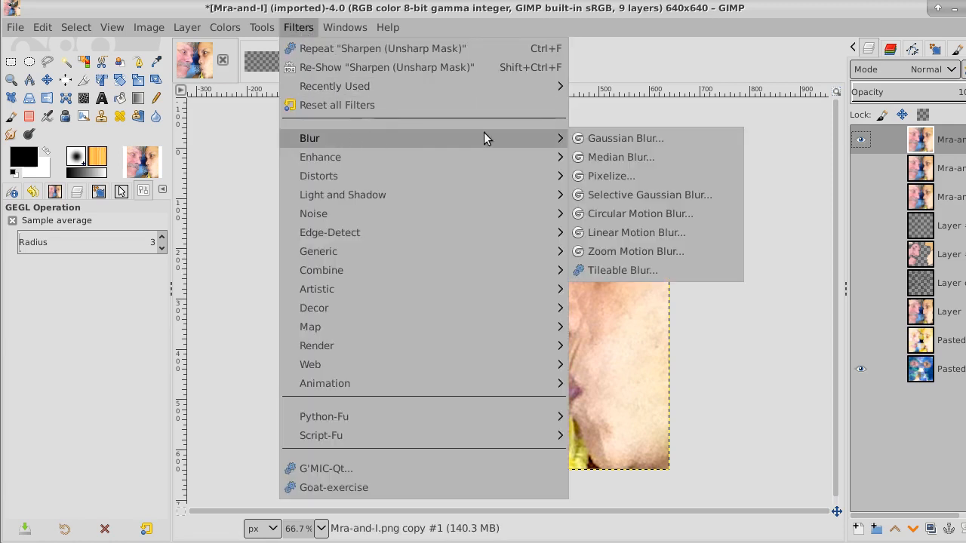
{"action": "left_click", "coordinate": [671, 214]}
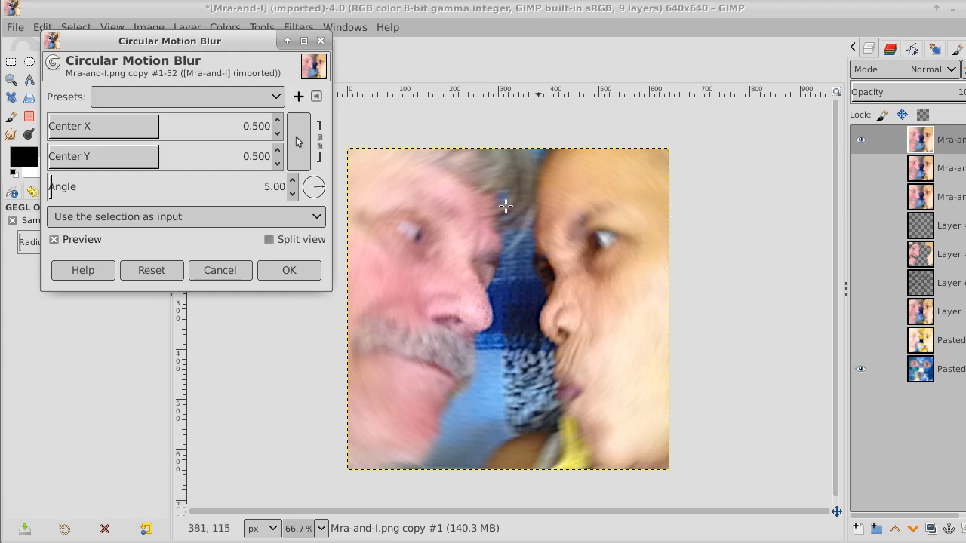
{"action": "left_click_drag", "start_coordinate": [159, 126], "coordinate": [185, 126]}
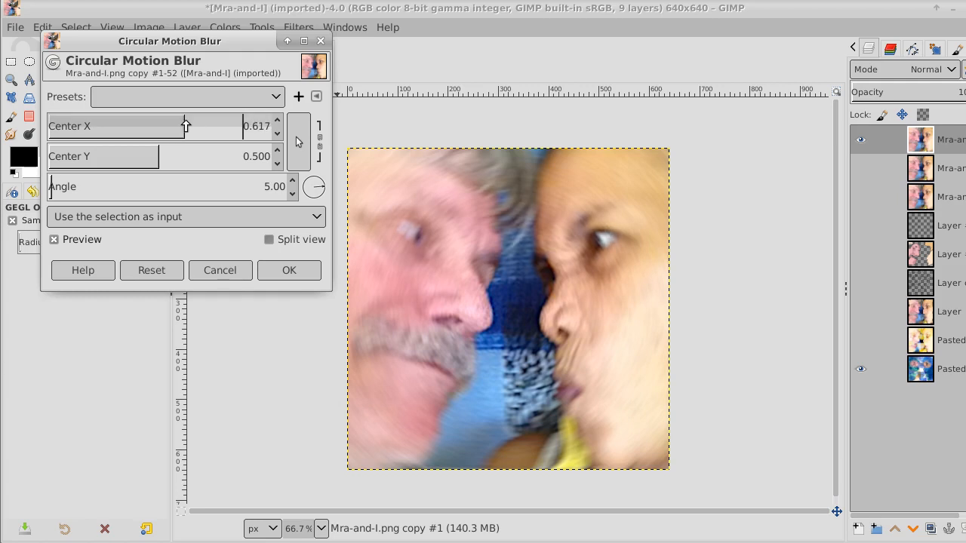
{"action": "left_click_drag", "start_coordinate": [151, 158], "coordinate": [205, 163]}
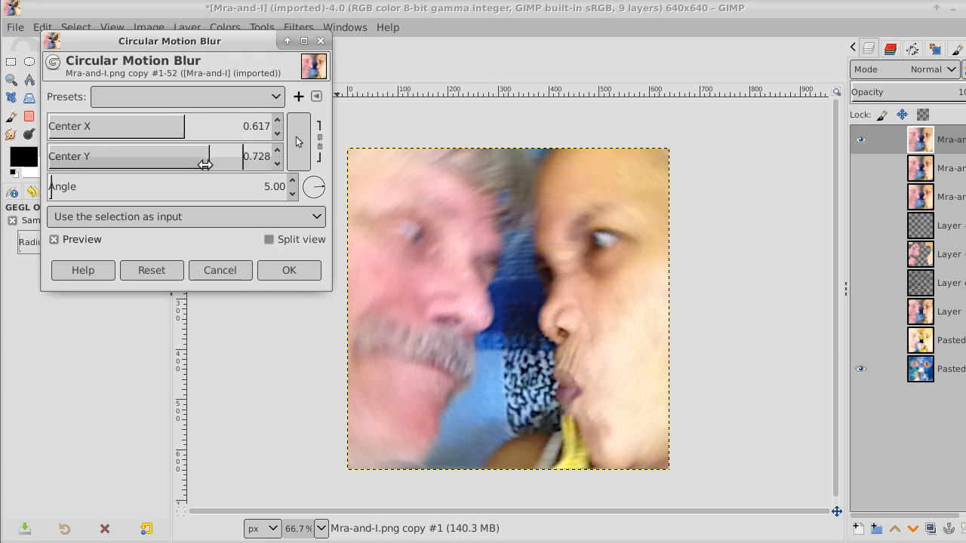
{"action": "left_click", "coordinate": [221, 271]}
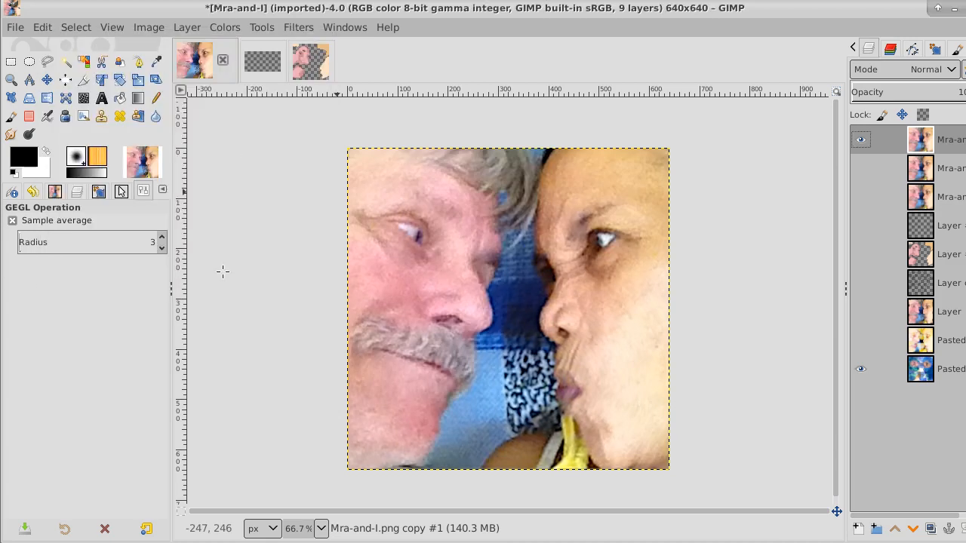
- Try a Tileable Blur on the sharpened photo layer with radius 5, vertical and horizontal blurring and blur type IIR
{"action": "left_click", "coordinate": [300, 27]}
{"action": "mouse_move", "coordinate": [395, 136]}
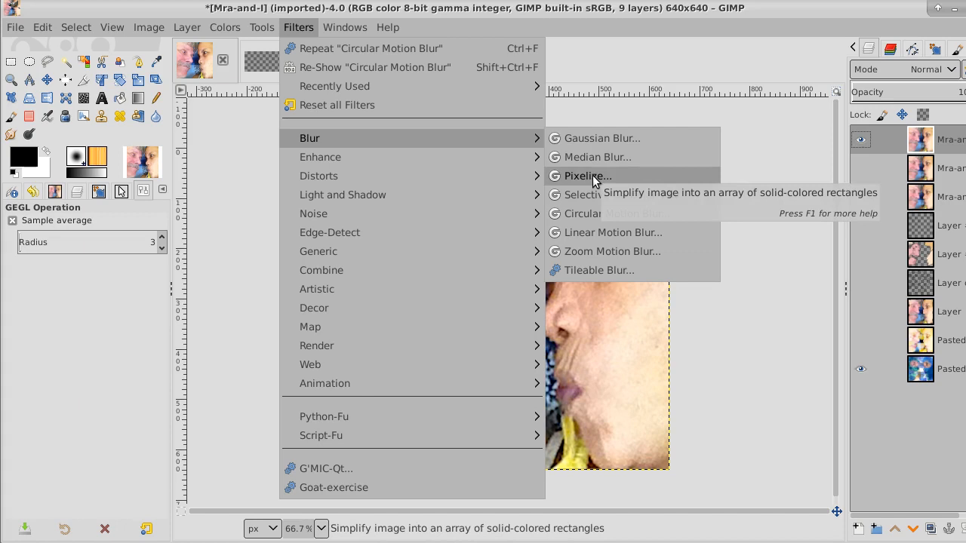
{"action": "left_click", "coordinate": [594, 271]}
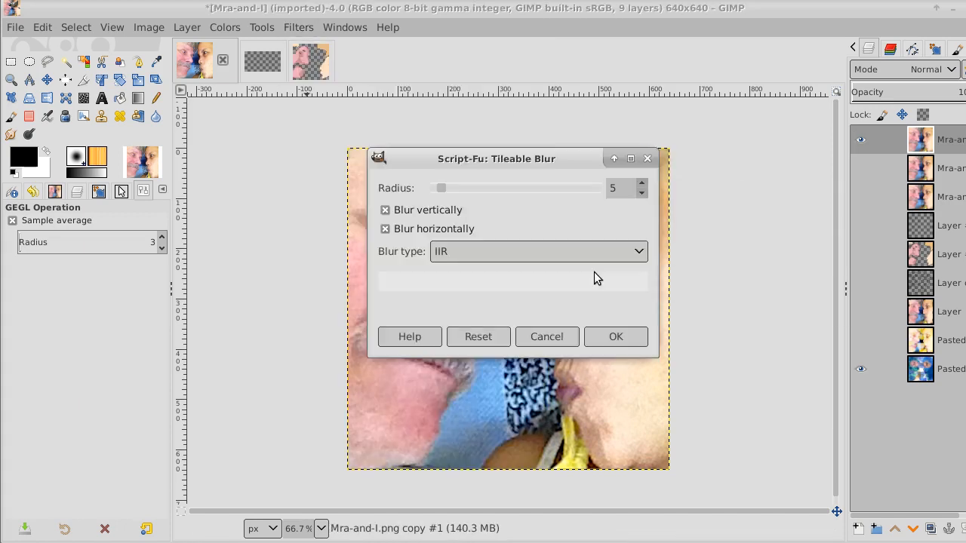
{"action": "left_click", "coordinate": [610, 333]}
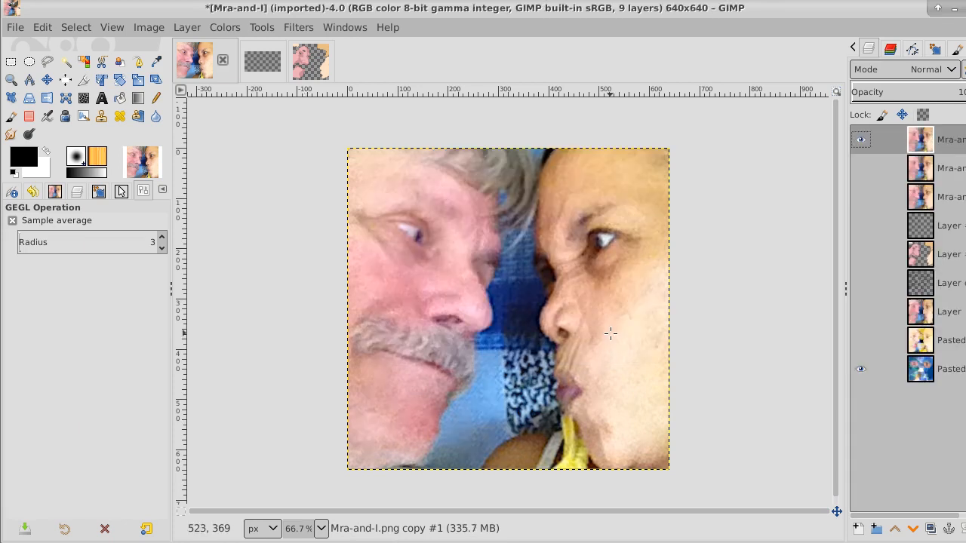
- Undo and redo the Tileable Blur to compare the photo with and without it
{"action": "left_click", "coordinate": [39, 30]}
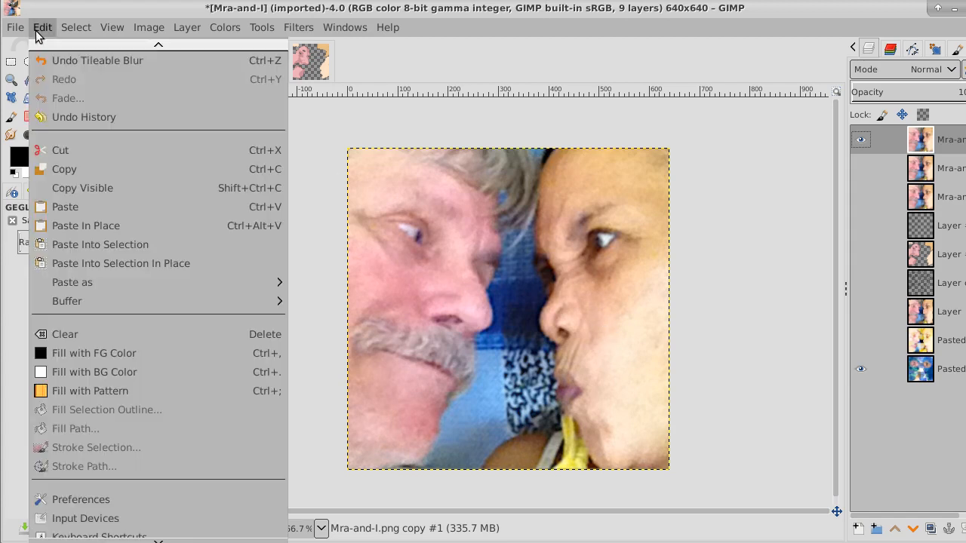
{"action": "left_click", "coordinate": [44, 61]}
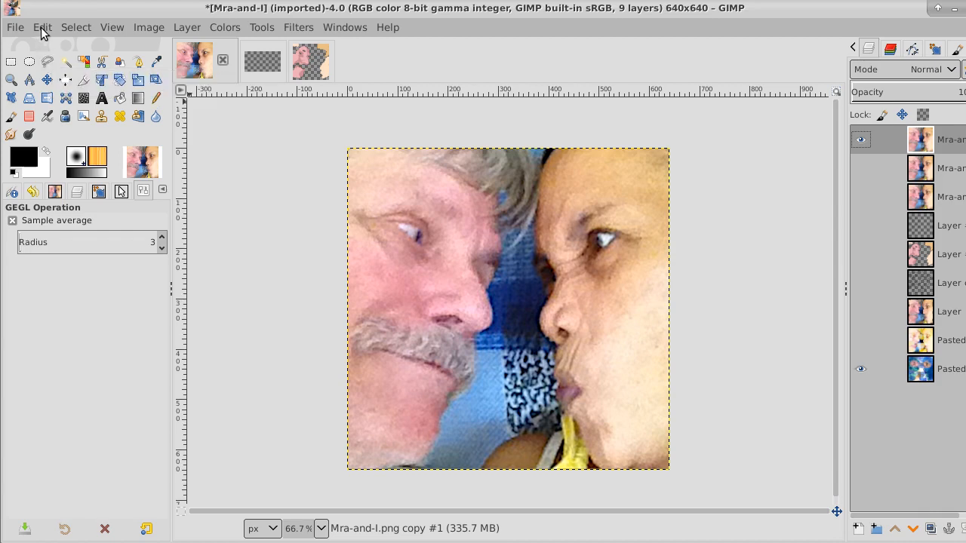
{"action": "left_click", "coordinate": [42, 30]}
{"action": "left_click", "coordinate": [44, 77]}
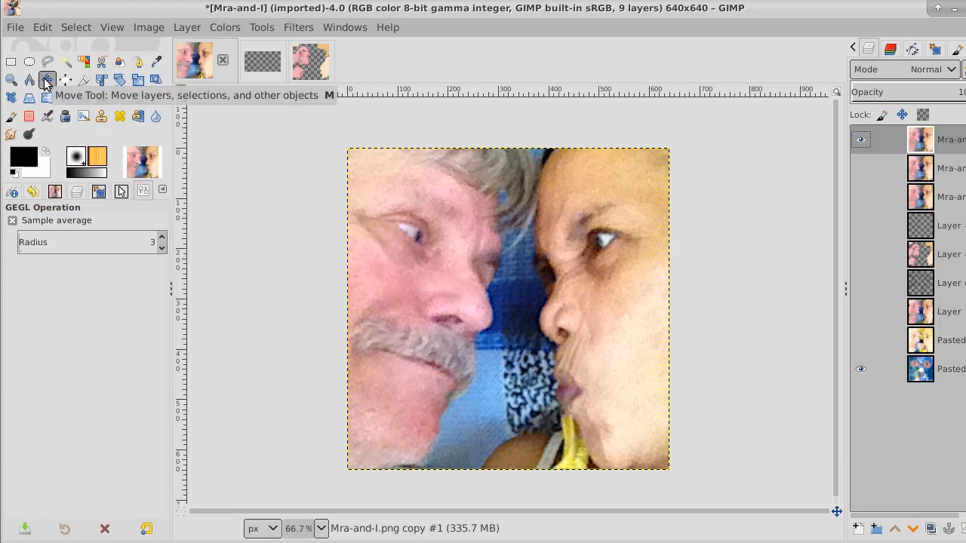
- Show the photo copy layer below and toggle the top layer's visibility repeatedly to compare the two
{"action": "left_click", "coordinate": [860, 140]}
{"action": "left_click", "coordinate": [860, 140]}
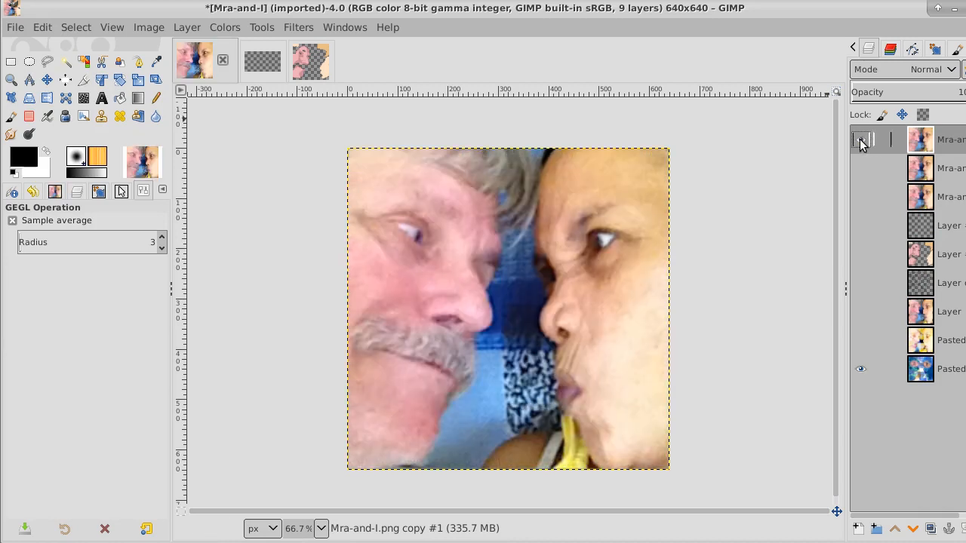
{"action": "left_click", "coordinate": [860, 169]}
{"action": "left_click", "coordinate": [860, 141]}
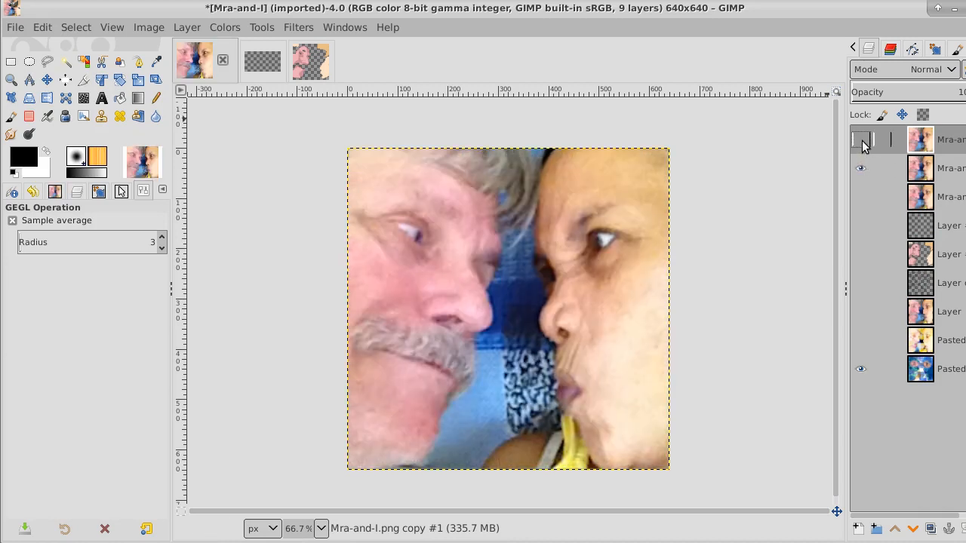
{"action": "left_click", "coordinate": [864, 144]}
{"action": "left_click", "coordinate": [863, 143]}
{"action": "left_click", "coordinate": [863, 143]}
{"action": "left_click", "coordinate": [864, 143]}
{"action": "left_click", "coordinate": [863, 143]}
{"action": "left_click", "coordinate": [863, 143]}
{"action": "left_click", "coordinate": [863, 144]}
{"action": "left_click", "coordinate": [863, 143]}
- Undo the layer visibility changes and the Tileable Blur on the top photo layer
{"action": "left_click", "coordinate": [42, 28]}
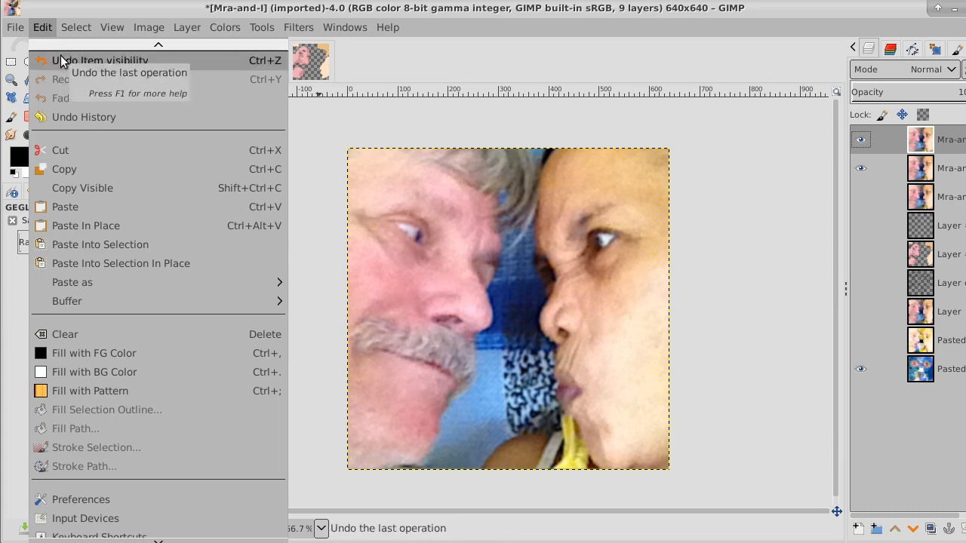
{"action": "left_click", "coordinate": [43, 28]}
{"action": "left_click", "coordinate": [46, 32]}
{"action": "left_click", "coordinate": [46, 59]}
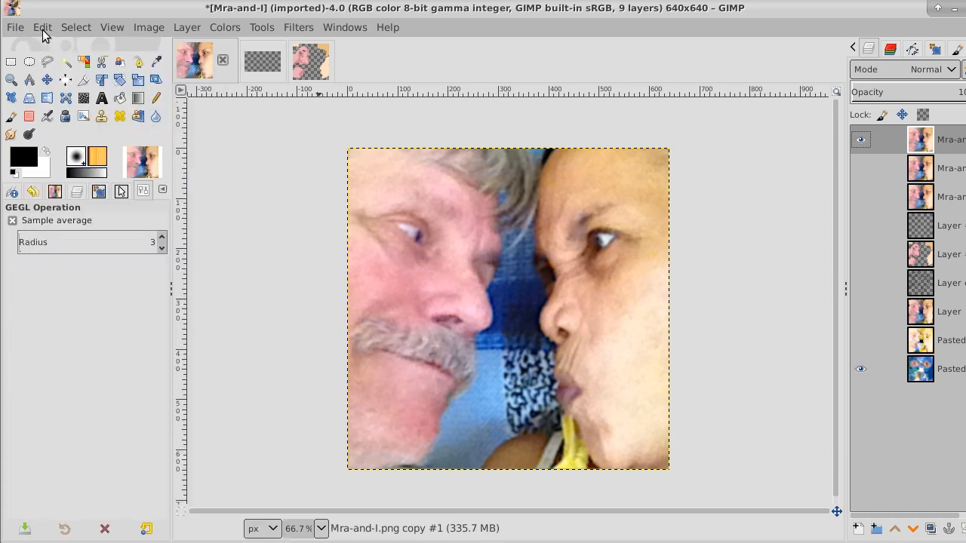
{"action": "left_click", "coordinate": [44, 31]}
{"action": "left_click", "coordinate": [45, 59]}
{"action": "left_click", "coordinate": [43, 30]}
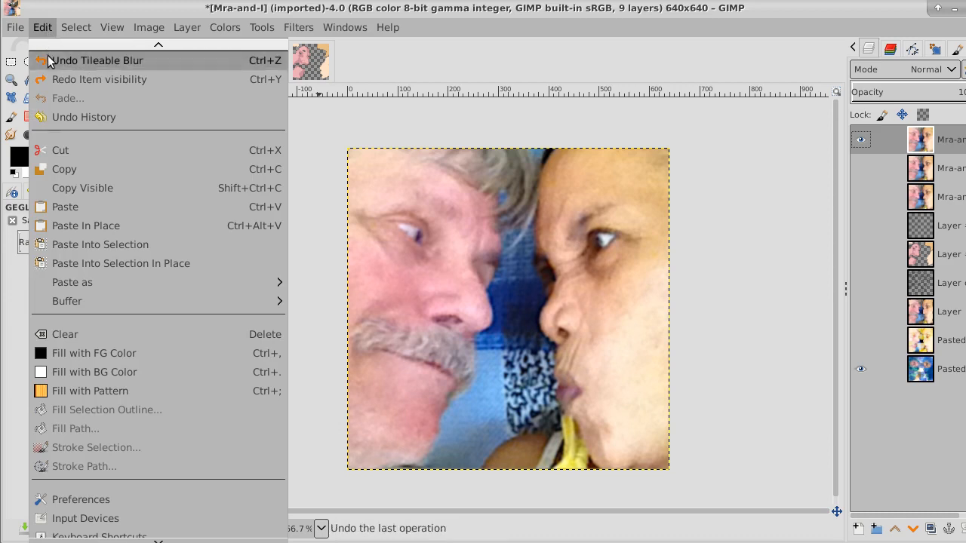
{"action": "left_click", "coordinate": [47, 60]}
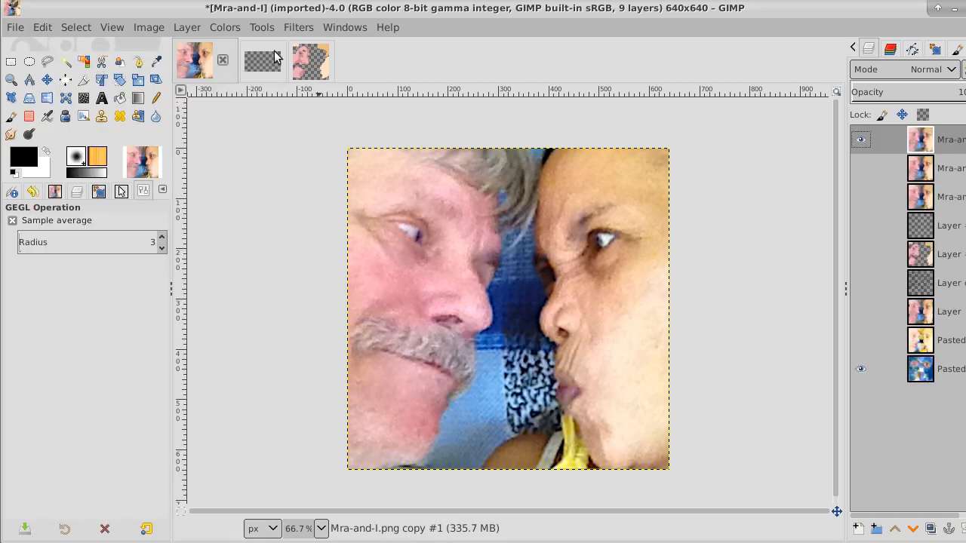
- Add a canvas texture to the top photo layer with Apply Canvas, direction Top-right and depth 4, and inspect it closely
{"action": "left_click", "coordinate": [299, 27]}
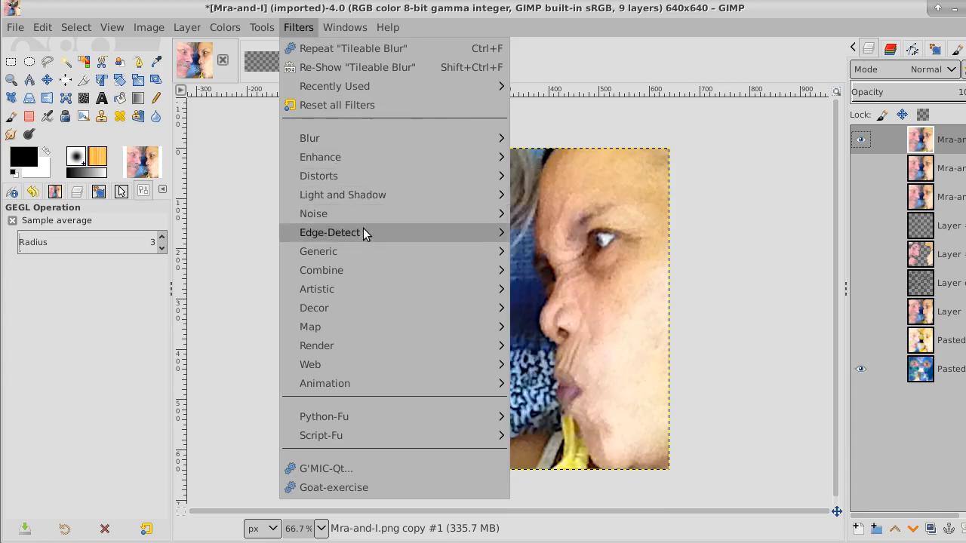
{"action": "mouse_move", "coordinate": [353, 289]}
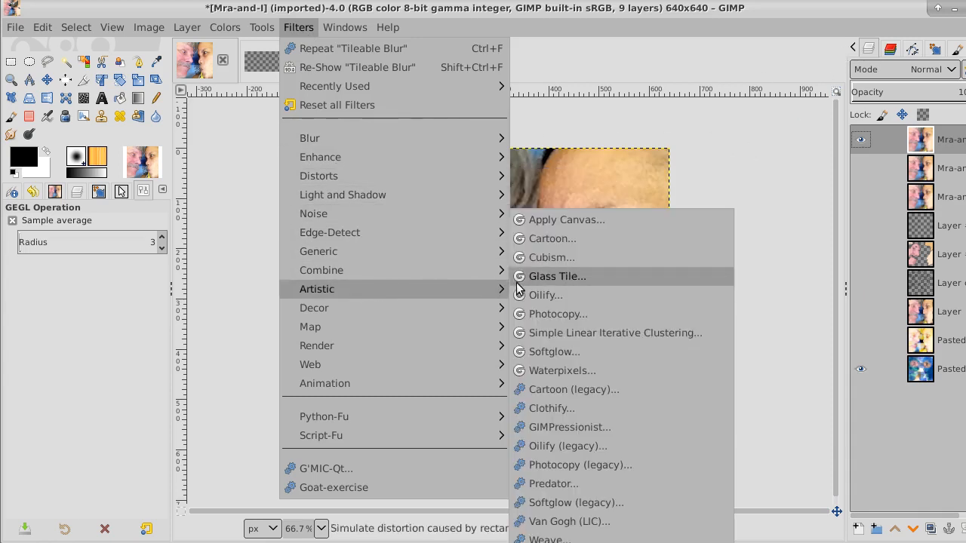
{"action": "left_click", "coordinate": [618, 219]}
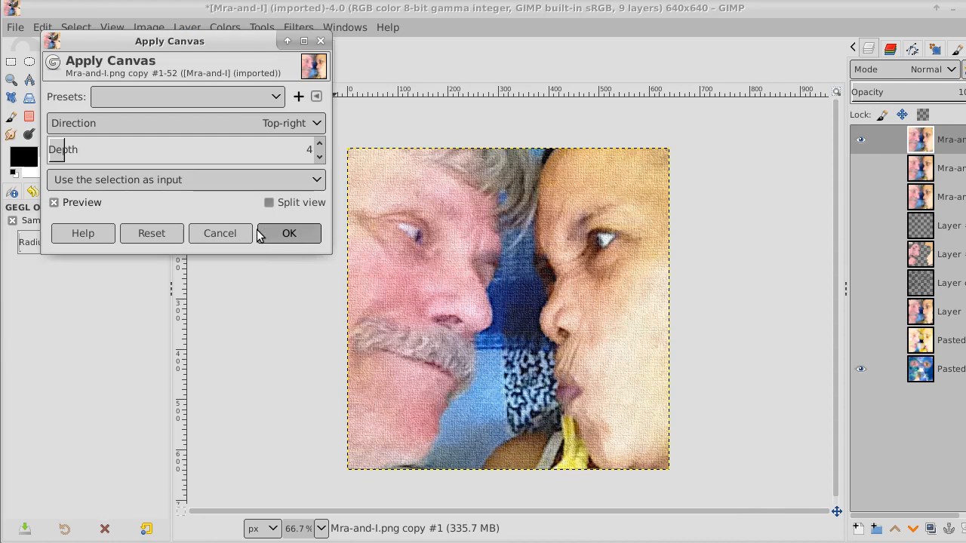
{"action": "left_click", "coordinate": [286, 234]}
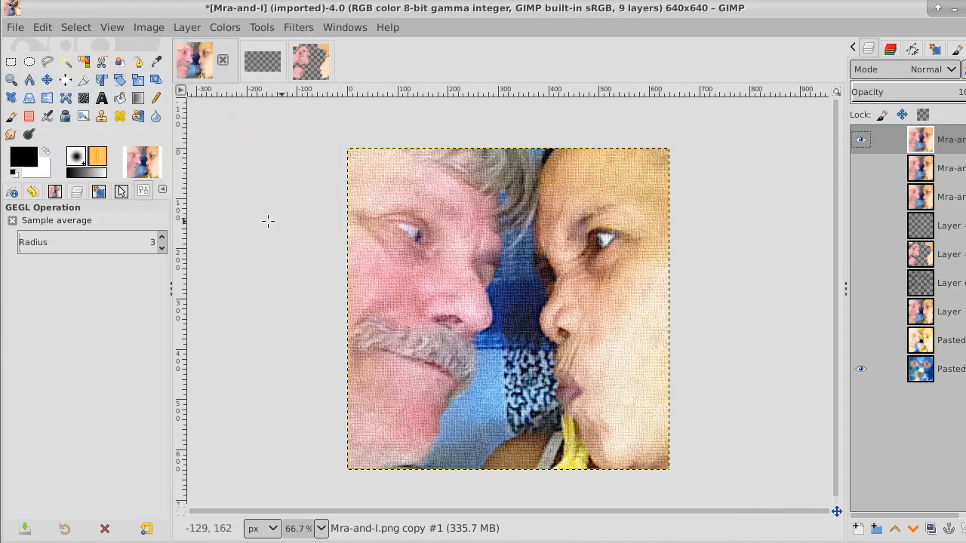
{"action": "left_click", "coordinate": [11, 81]}
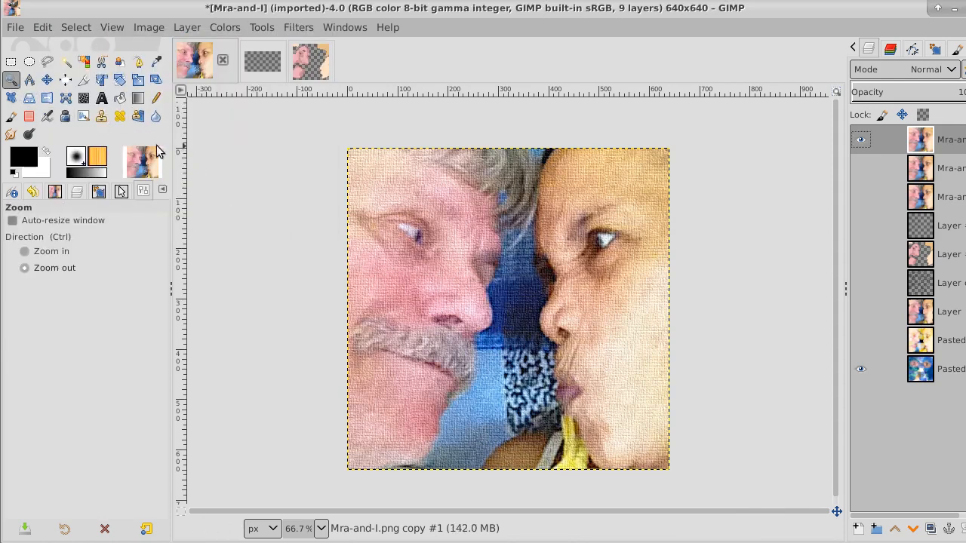
{"action": "left_click", "coordinate": [391, 240]}
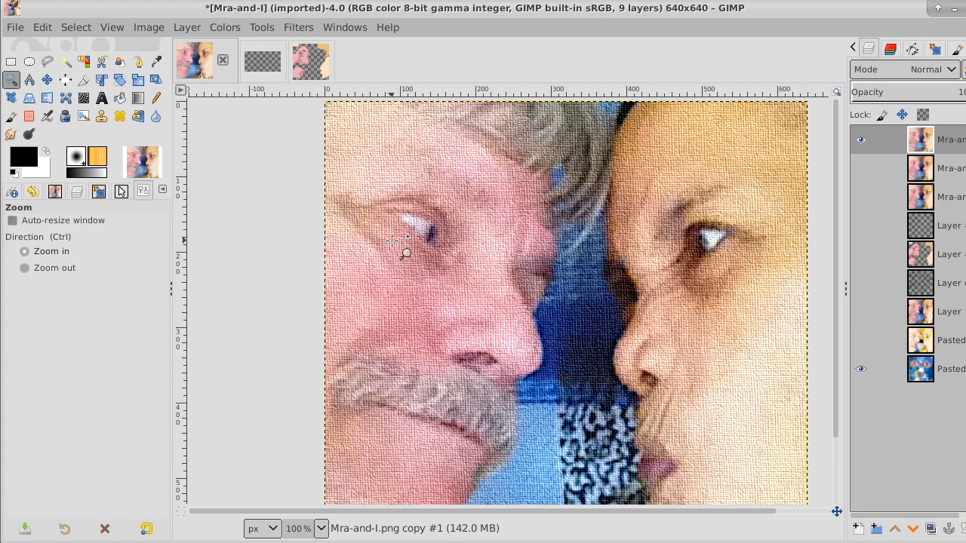
{"action": "left_click", "coordinate": [391, 240]}
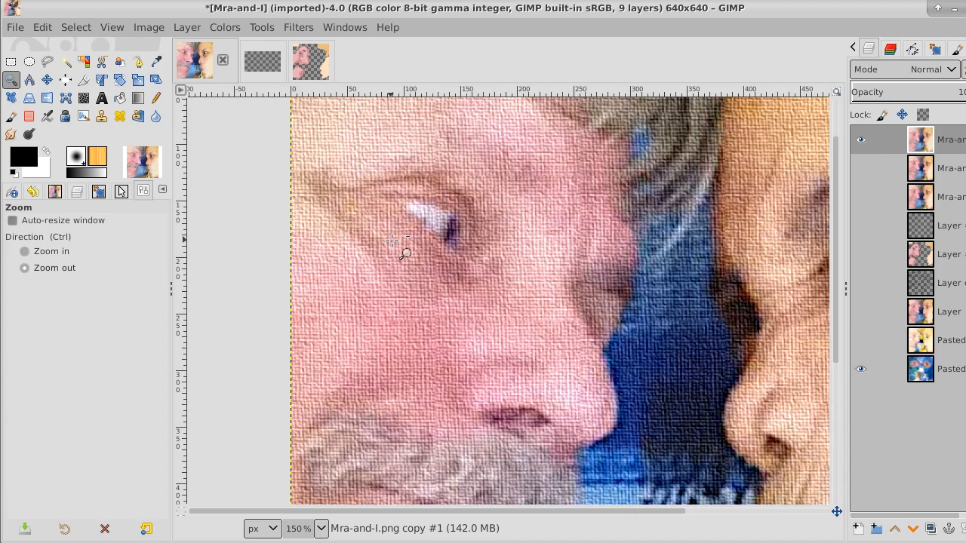
{"action": "left_click", "coordinate": [392, 240], "text": "ctrl"}
{"action": "left_click", "coordinate": [391, 240], "text": "ctrl"}
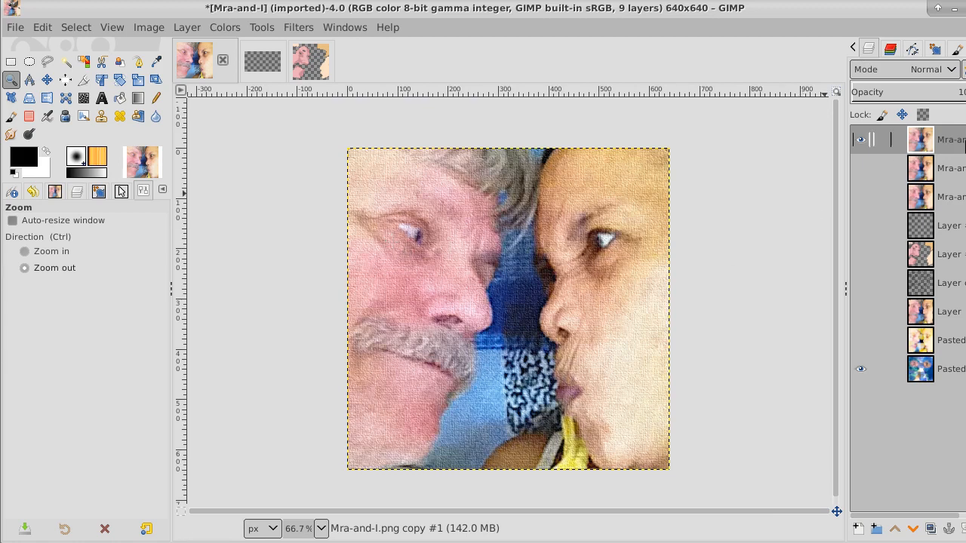
- Move the canvas-textured photo layer to the bottom of the layer stack, below the blue cracked painting
{"action": "left_click", "coordinate": [912, 528]}
{"action": "left_click", "coordinate": [912, 528]}
{"action": "left_click", "coordinate": [912, 528]}
{"action": "left_click", "coordinate": [912, 528]}
{"action": "left_click", "coordinate": [912, 528]}
{"action": "left_click", "coordinate": [912, 528]}
{"action": "left_click", "coordinate": [912, 528]}
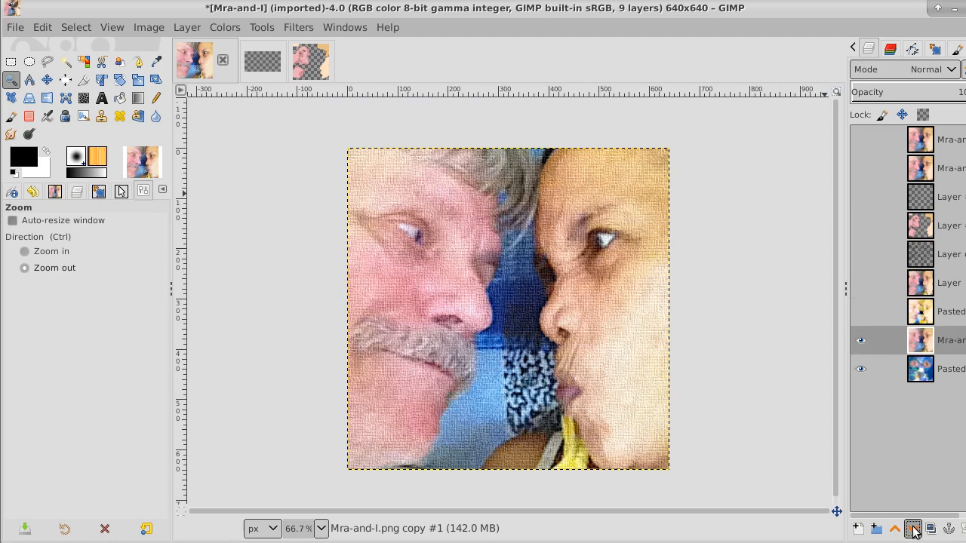
{"action": "left_click", "coordinate": [912, 528]}
- Show the topmost remaining photo copy layer and duplicate it three times
{"action": "left_click", "coordinate": [947, 140]}
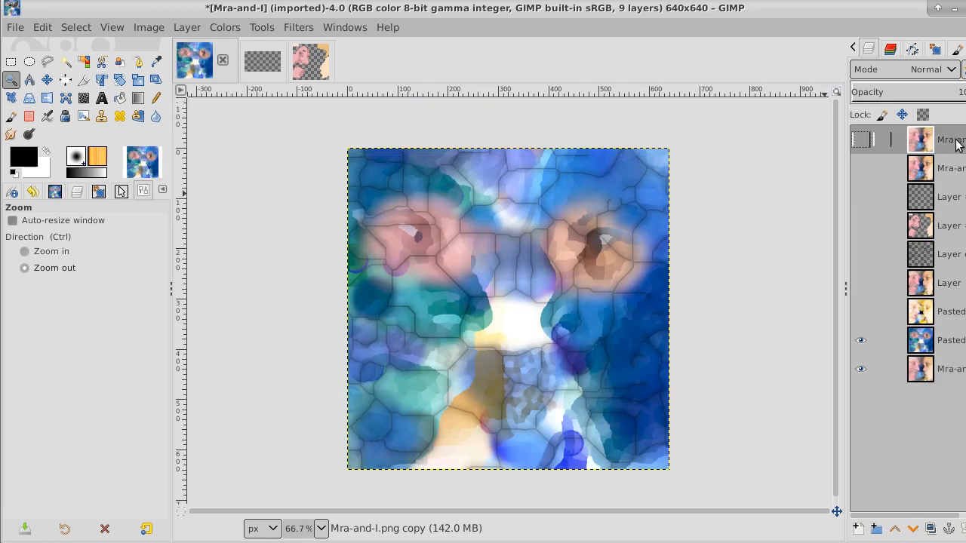
{"action": "left_click", "coordinate": [861, 140]}
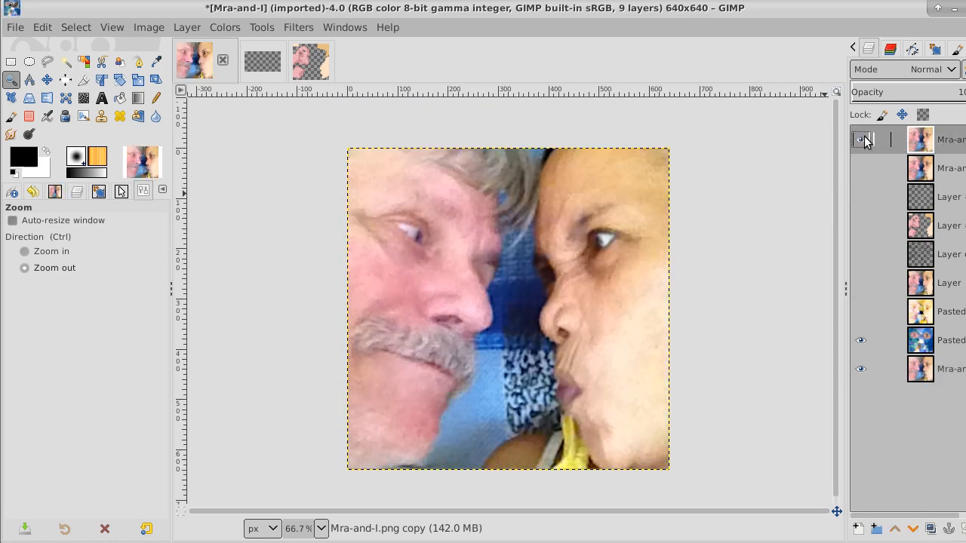
{"action": "left_click", "coordinate": [931, 529]}
{"action": "left_click", "coordinate": [931, 529]}
{"action": "left_click", "coordinate": [931, 529]}
{"action": "left_click", "coordinate": [931, 529]}
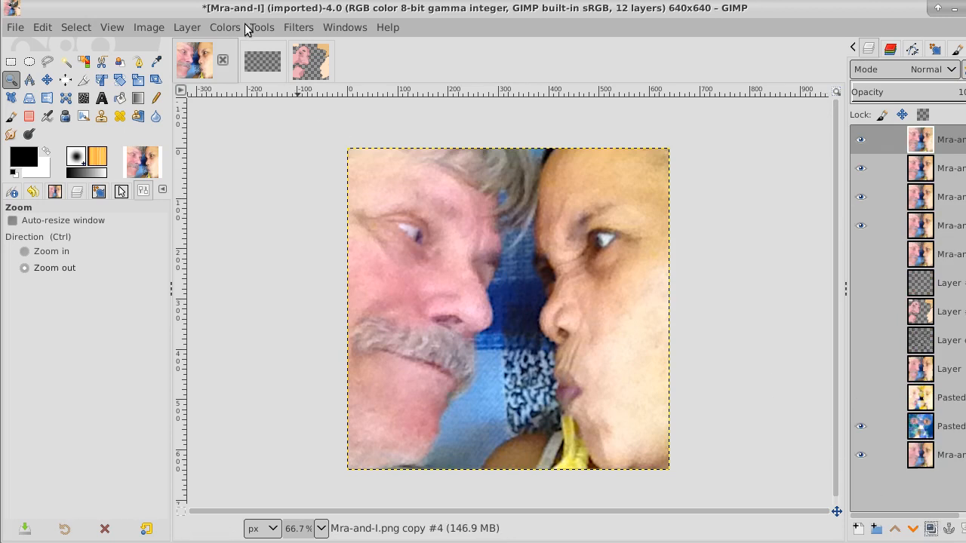
- Apply the artistic Cartoon filter to the top photo copy with mask radius 15.819 and percent black 0.319
{"action": "left_click", "coordinate": [296, 28]}
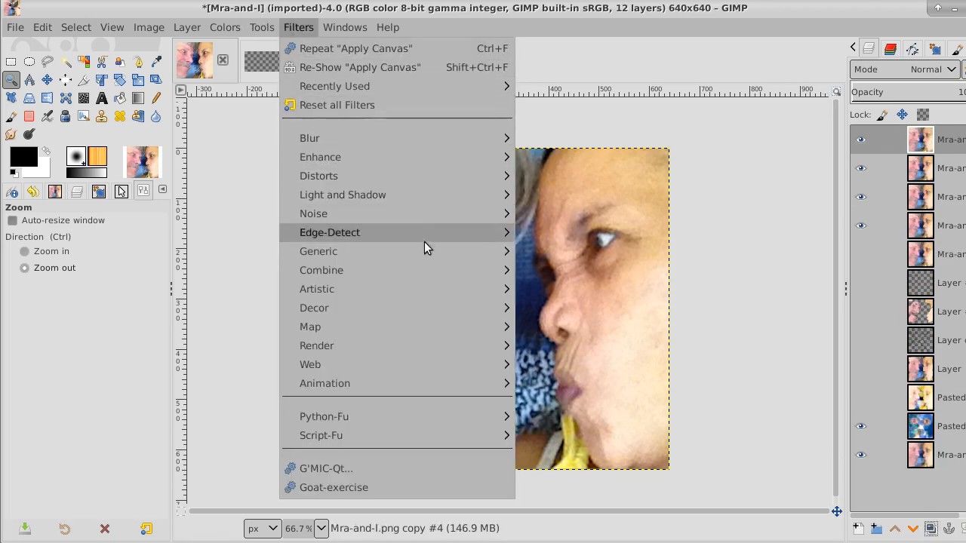
{"action": "mouse_move", "coordinate": [422, 282]}
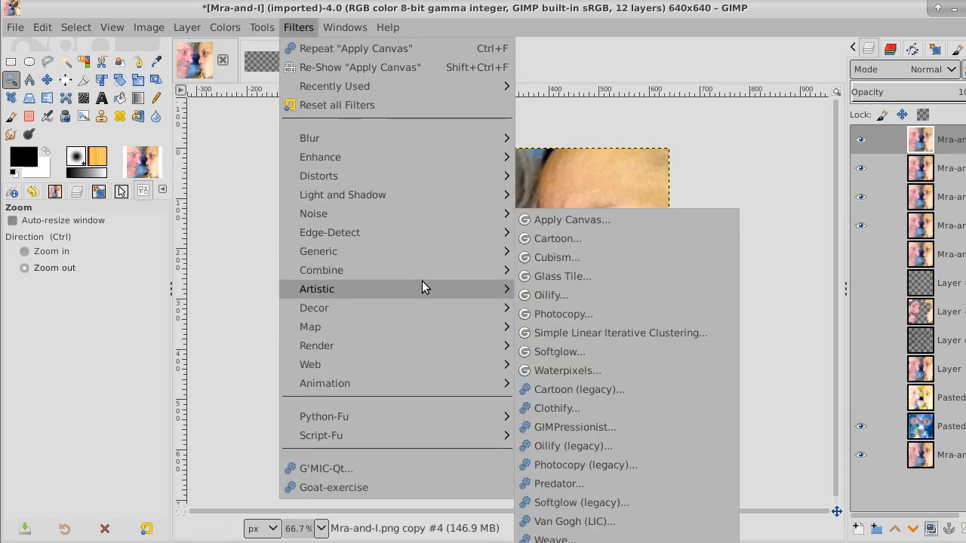
{"action": "left_click", "coordinate": [559, 239]}
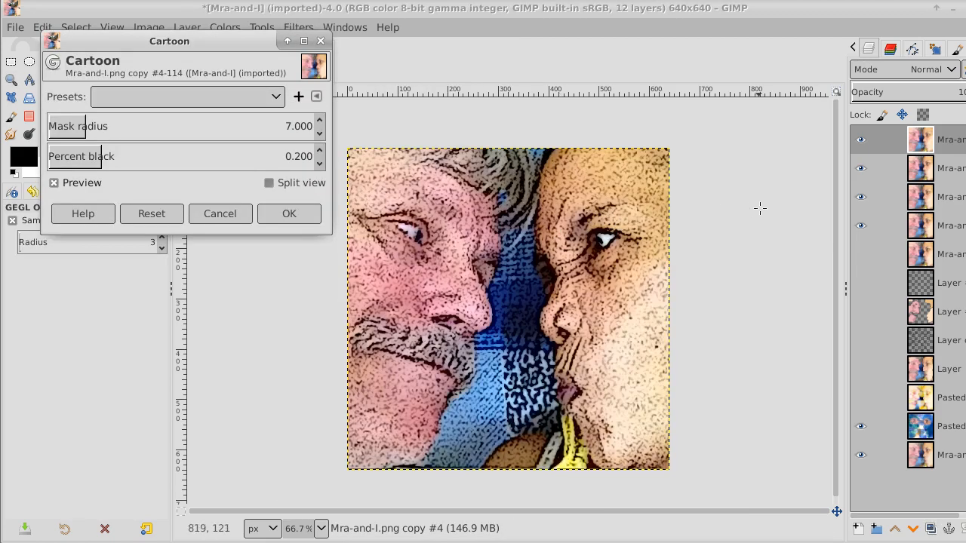
{"action": "left_click", "coordinate": [81, 127]}
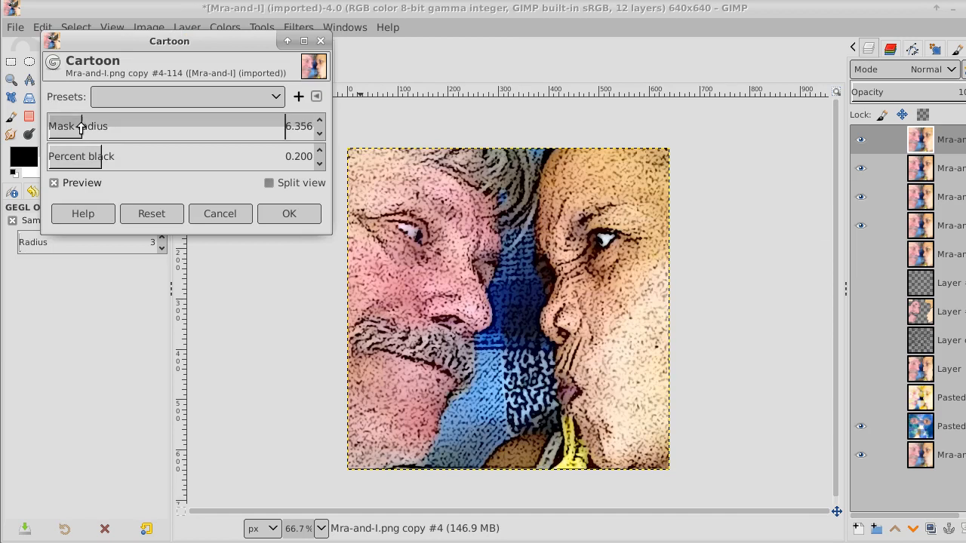
{"action": "left_click", "coordinate": [95, 127]}
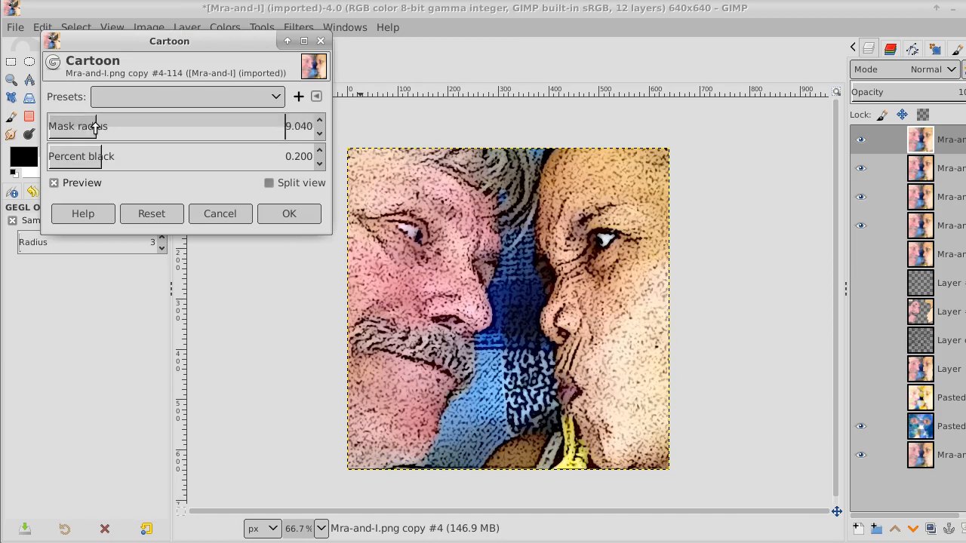
{"action": "left_click_drag", "start_coordinate": [95, 127], "coordinate": [106, 128]}
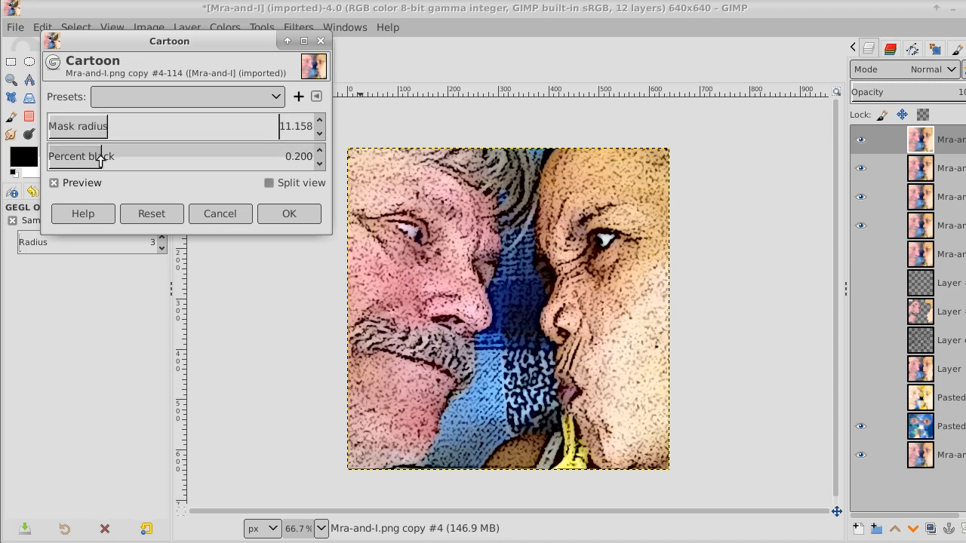
{"action": "left_click_drag", "start_coordinate": [101, 161], "coordinate": [133, 159]}
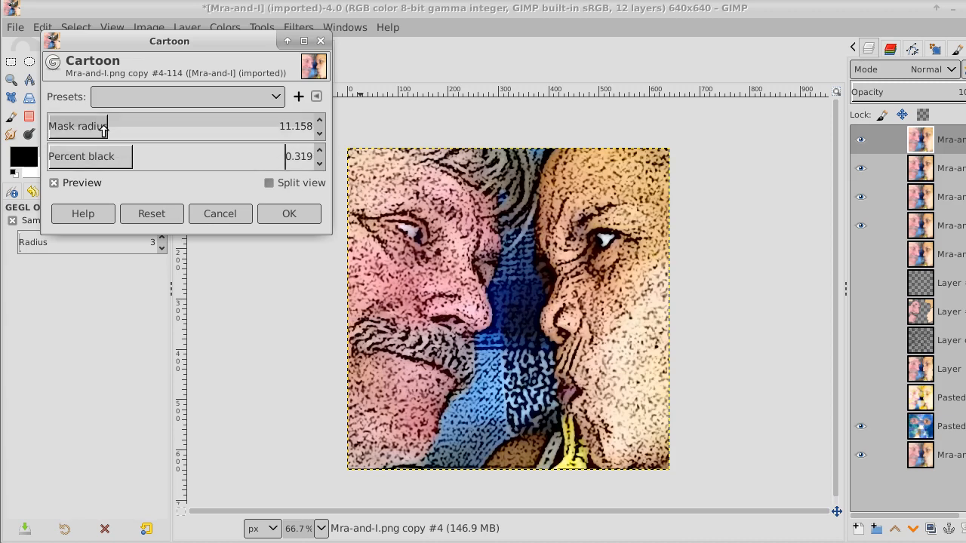
{"action": "left_click", "coordinate": [104, 126]}
{"action": "left_click_drag", "start_coordinate": [123, 128], "coordinate": [131, 130]}
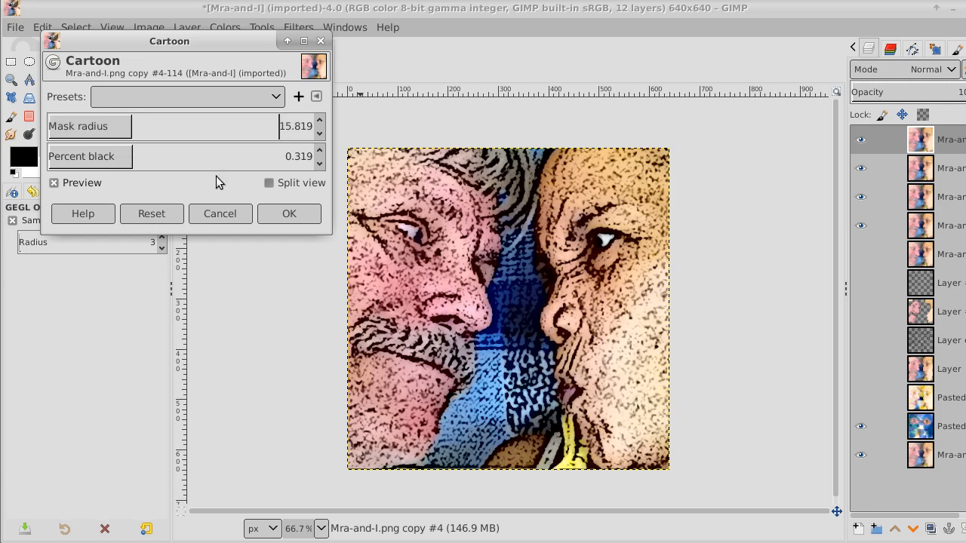
{"action": "left_click", "coordinate": [289, 216]}
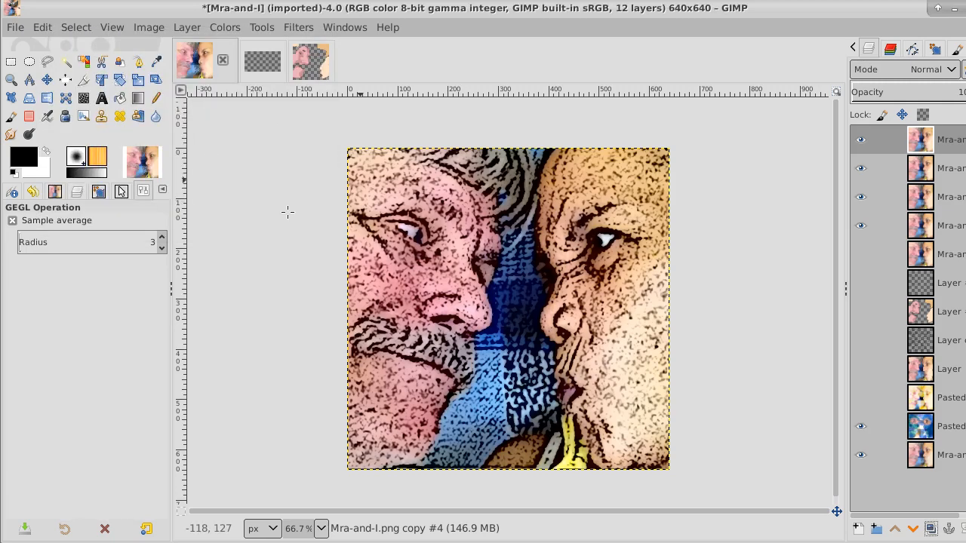
- Hide the photo and painting layers, compare the two line-drawing layers, and leave only the upper one, Layer #2, visible
{"action": "left_click", "coordinate": [860, 139]}
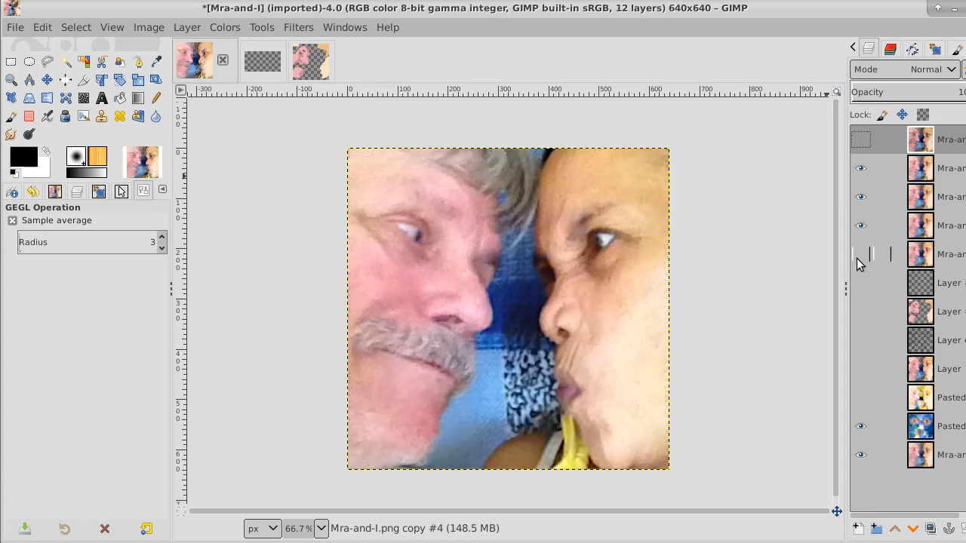
{"action": "left_click", "coordinate": [862, 168]}
{"action": "left_click", "coordinate": [864, 197]}
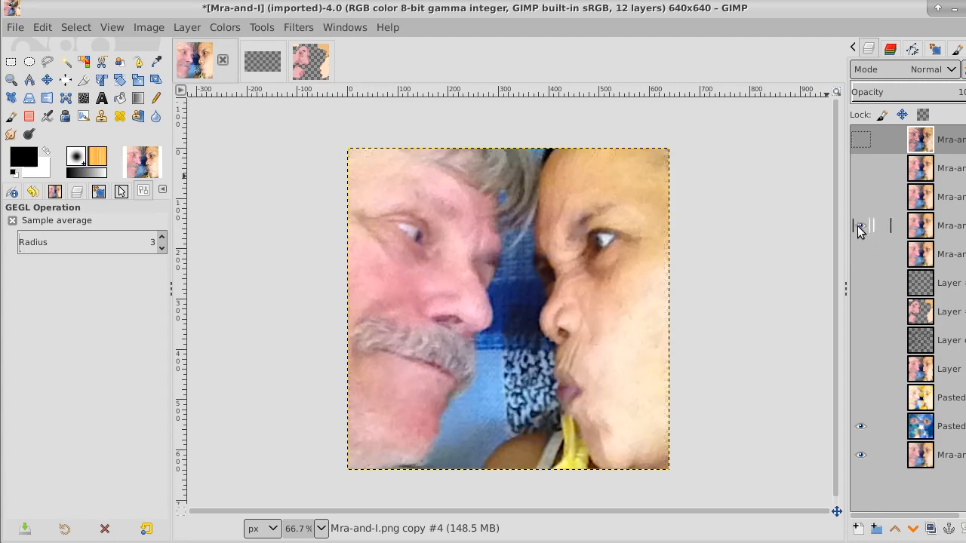
{"action": "left_click", "coordinate": [860, 225]}
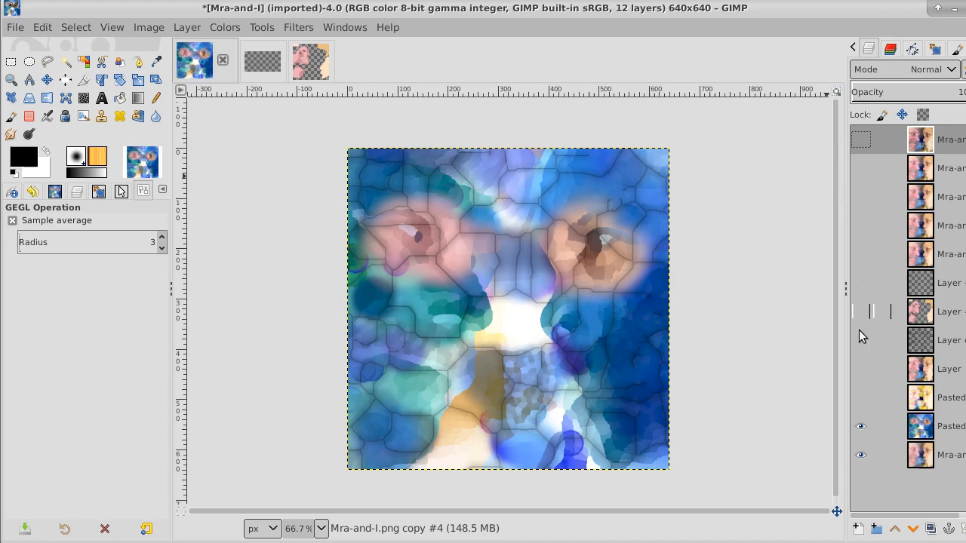
{"action": "left_click", "coordinate": [860, 426]}
{"action": "left_click", "coordinate": [860, 455]}
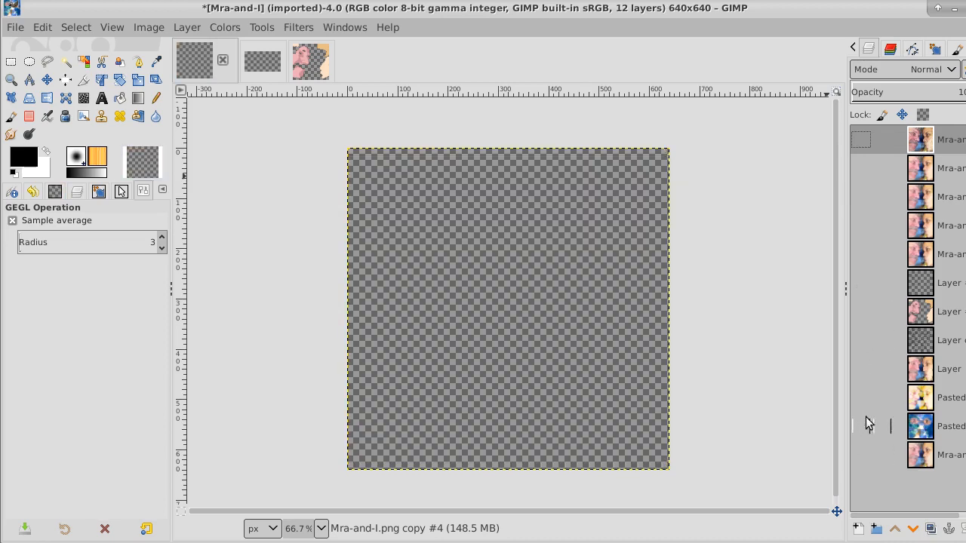
{"action": "left_click", "coordinate": [865, 338]}
{"action": "left_click", "coordinate": [861, 284]}
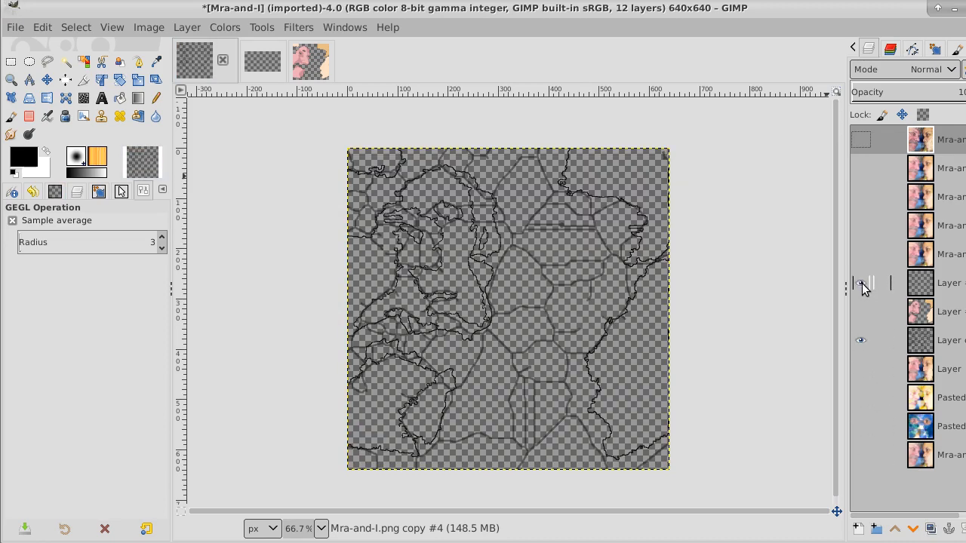
{"action": "left_click", "coordinate": [862, 340]}
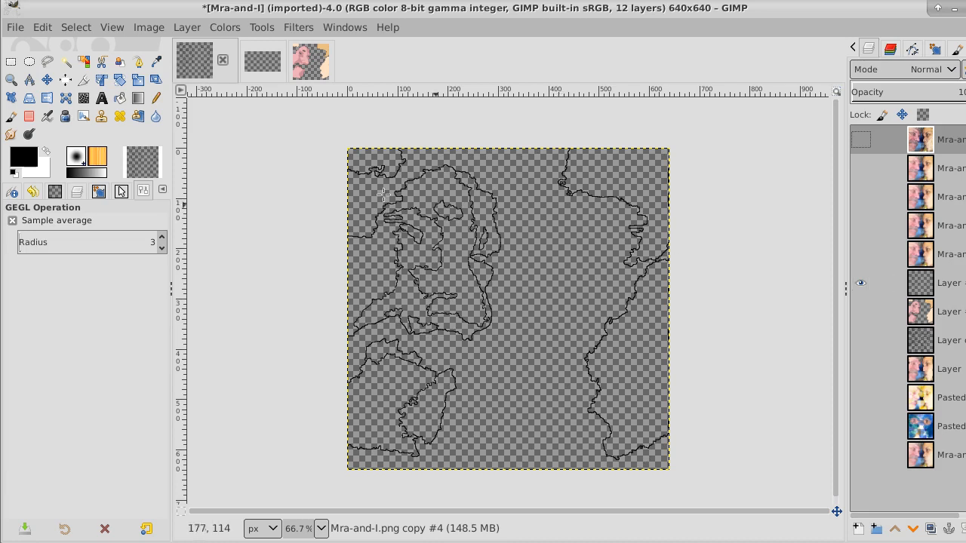
- Fuzzy-select the transparent central region between the face outlines on Layer #2, with threshold 4.0
{"action": "left_click", "coordinate": [64, 64]}
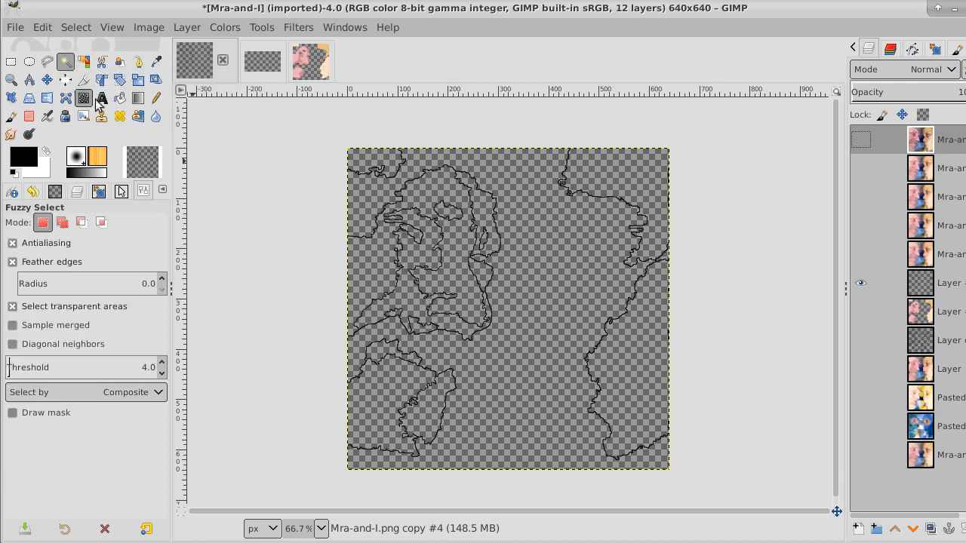
{"action": "left_click", "coordinate": [594, 277]}
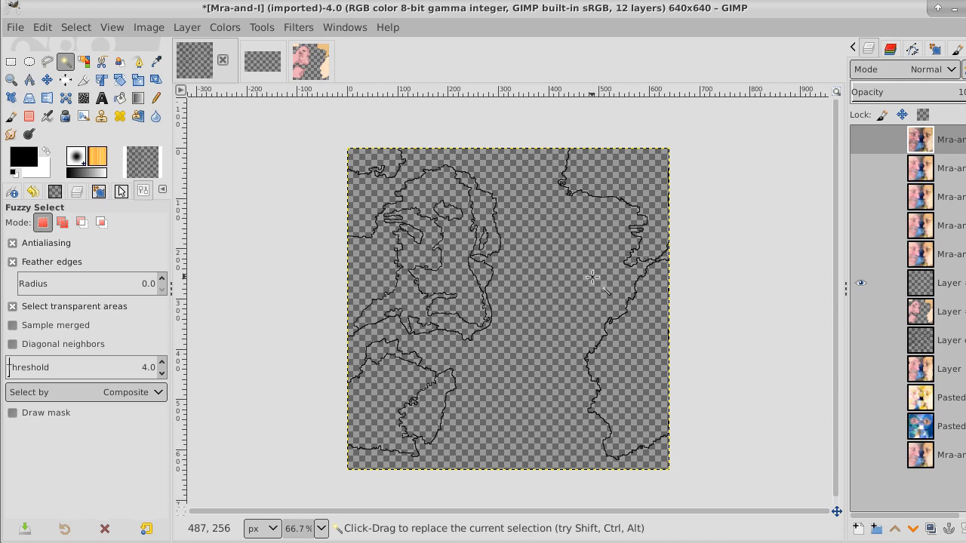
{"action": "left_click", "coordinate": [864, 283]}
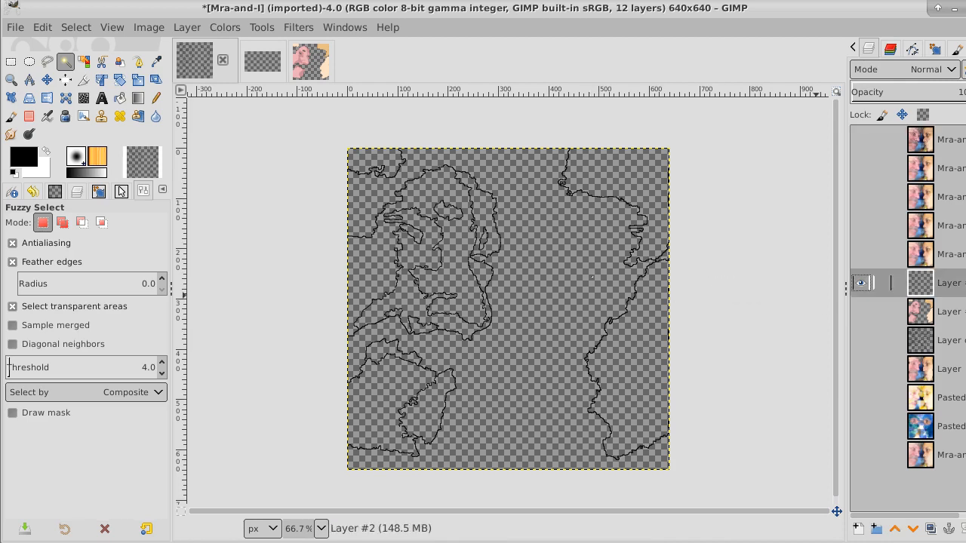
{"action": "left_click", "coordinate": [564, 274]}
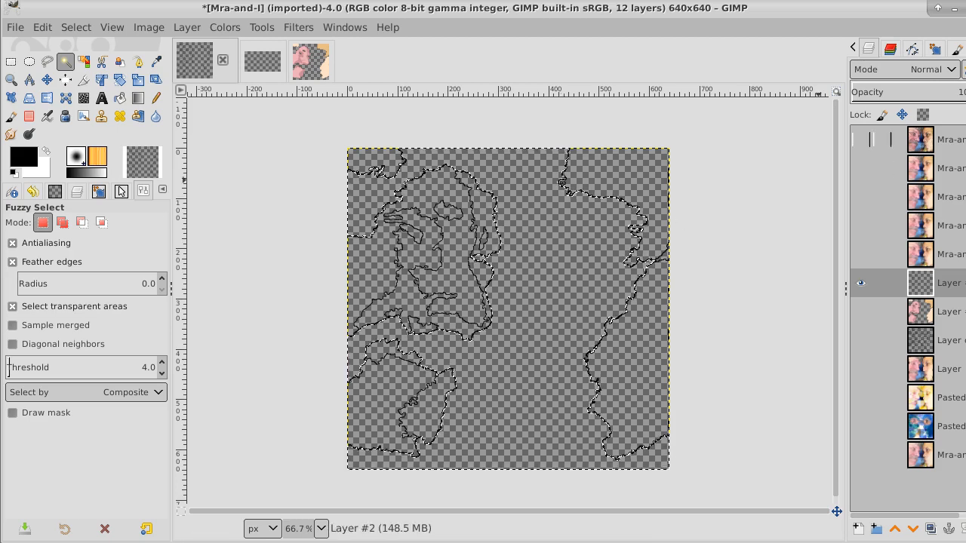
- Show the cartoon layer above a plain photo copy, delete the selected region from the cartoon layer, and clear the selection
{"action": "left_click", "coordinate": [863, 140]}
{"action": "left_click", "coordinate": [952, 142]}
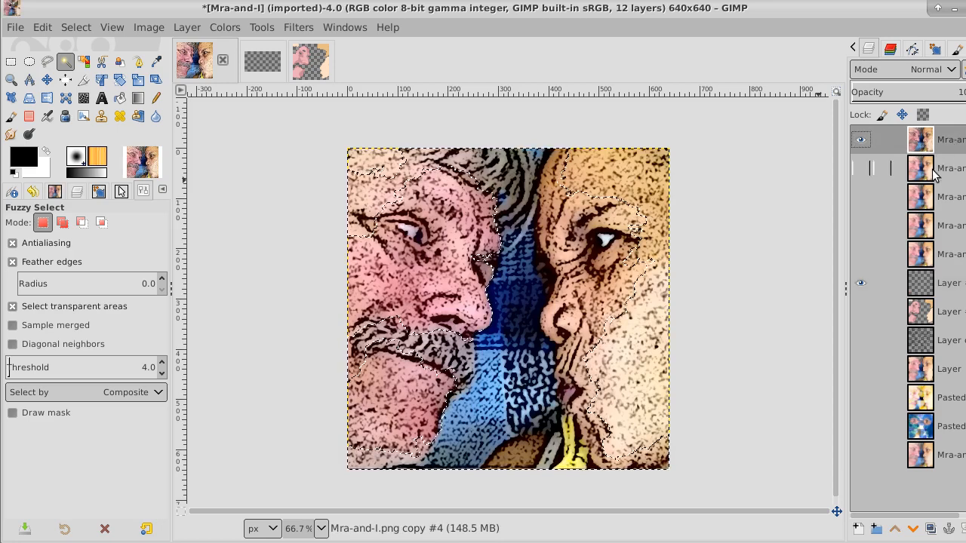
{"action": "left_click", "coordinate": [861, 141]}
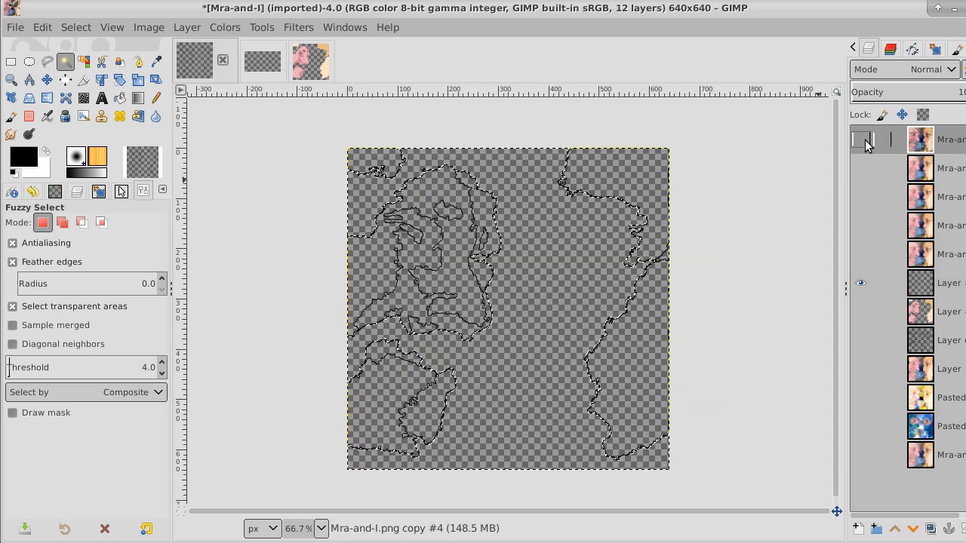
{"action": "left_click", "coordinate": [858, 169]}
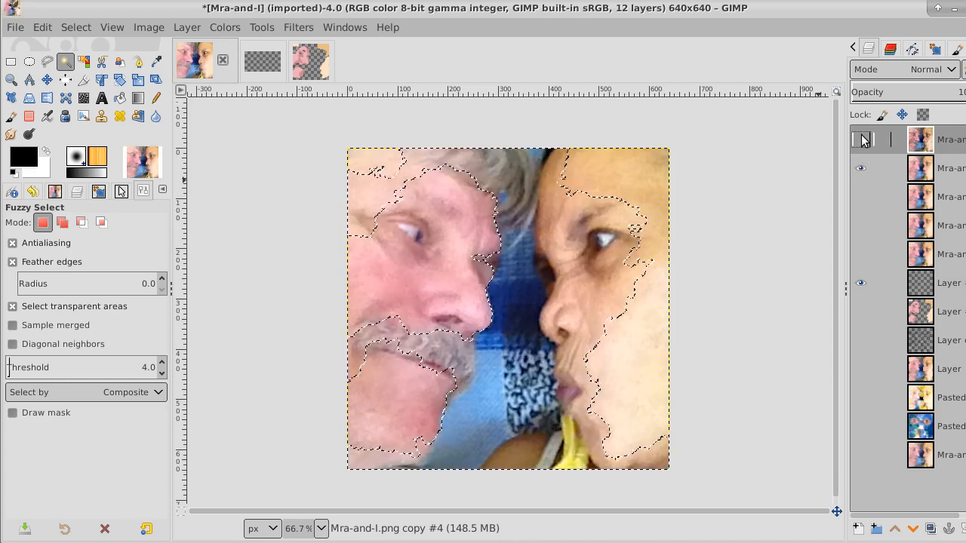
{"action": "left_click", "coordinate": [861, 140]}
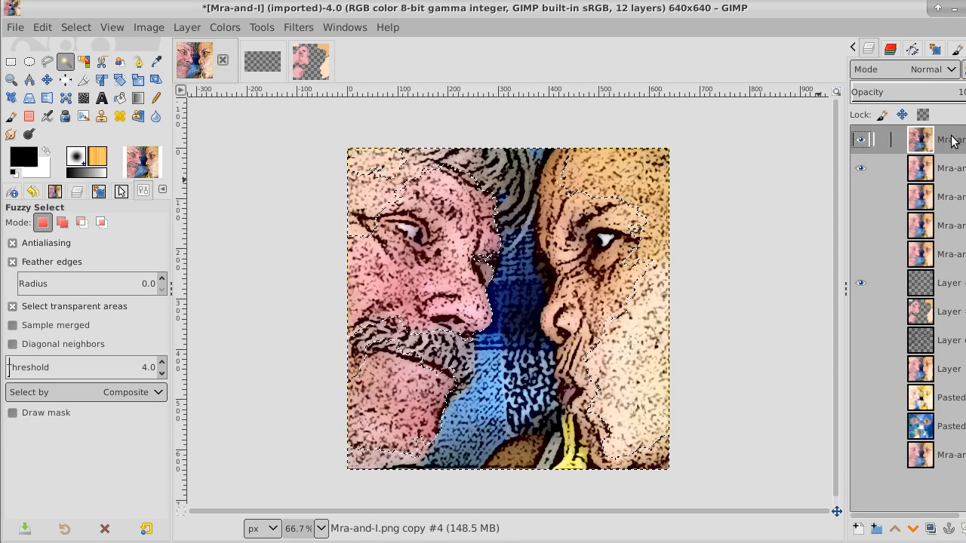
{"action": "key", "text": "Delete"}
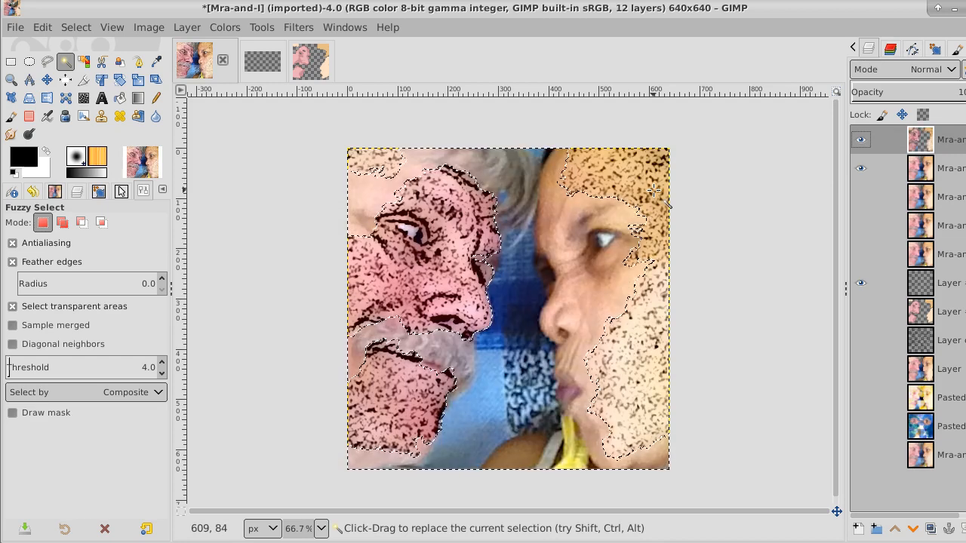
{"action": "left_click", "coordinate": [76, 27]}
{"action": "left_click", "coordinate": [82, 65]}
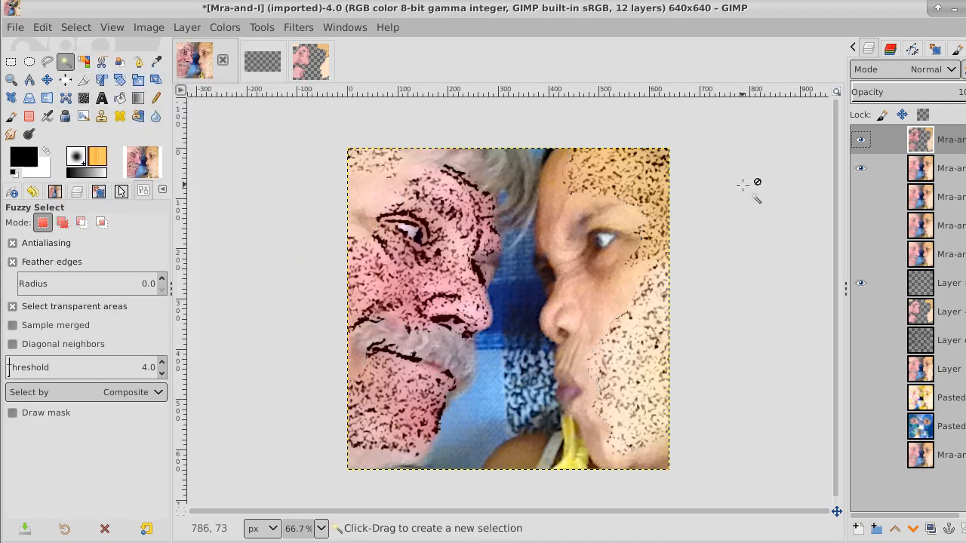
- Lower the cartoon layer's opacity to soften the effect and merge it down onto the photo copy below
{"action": "left_click_drag", "start_coordinate": [952, 95], "coordinate": [931, 93]}
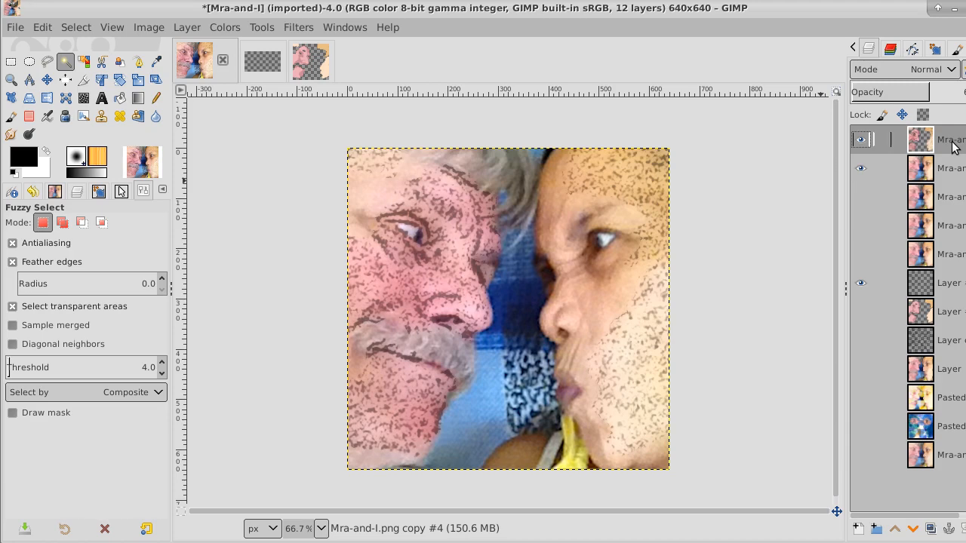
{"action": "right_click", "coordinate": [953, 146]}
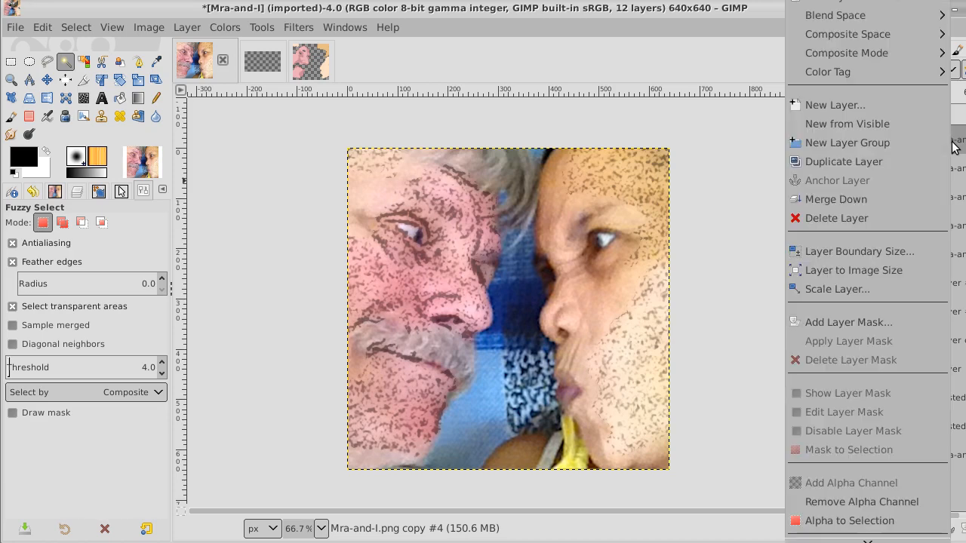
{"action": "left_click", "coordinate": [906, 198]}
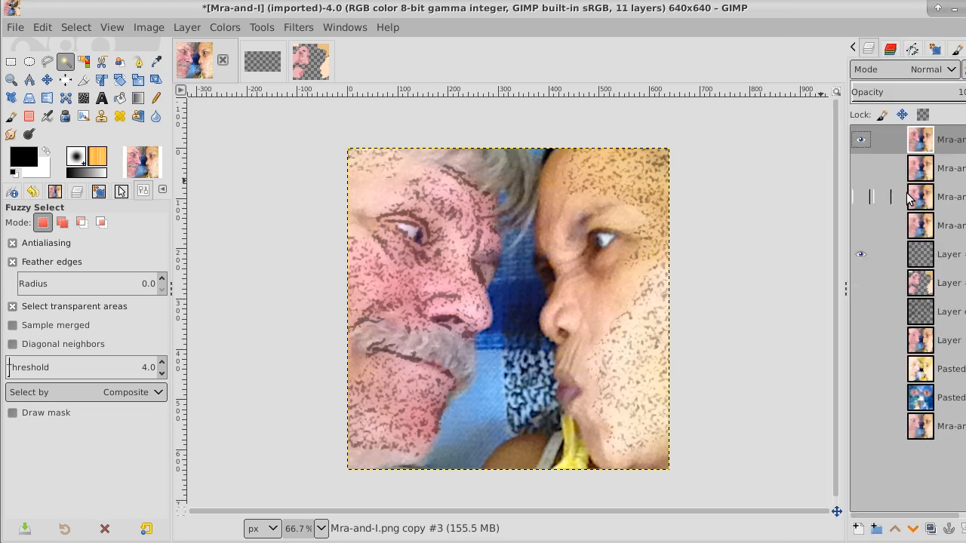
- Move the merged cartoon photo layer to the very bottom of the layer stack
{"action": "left_click", "coordinate": [911, 530]}
{"action": "left_click", "coordinate": [912, 529]}
{"action": "left_click", "coordinate": [911, 529]}
{"action": "left_click", "coordinate": [912, 530]}
{"action": "left_click", "coordinate": [911, 530]}
{"action": "left_click", "coordinate": [911, 530]}
{"action": "left_click", "coordinate": [912, 530]}
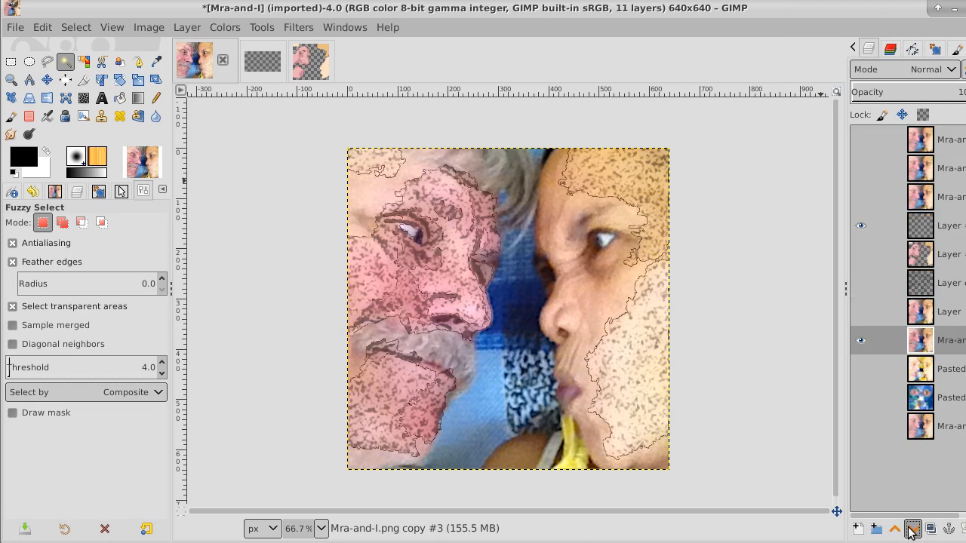
{"action": "left_click", "coordinate": [911, 530]}
{"action": "left_click", "coordinate": [912, 530]}
{"action": "left_click", "coordinate": [911, 530]}
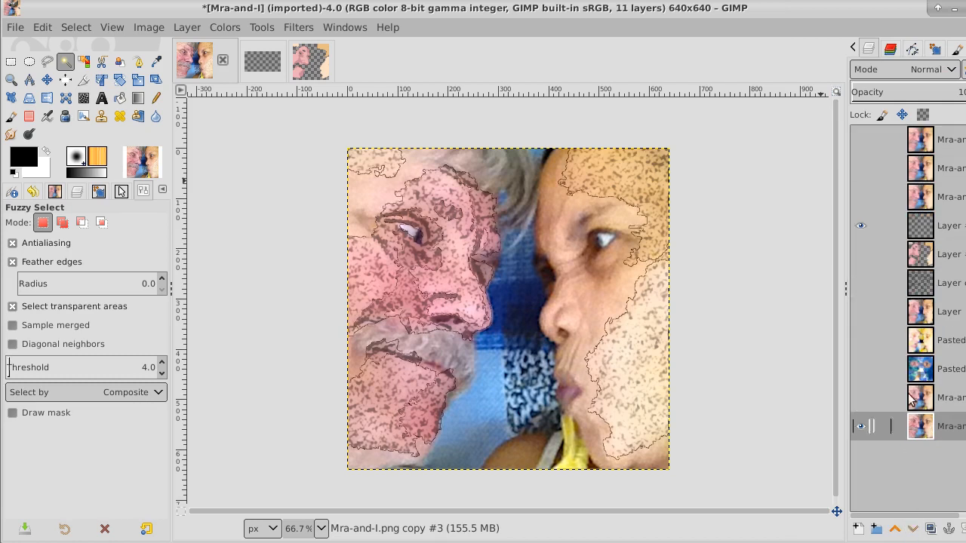
- Show the topmost plain photo copy and make it the active layer
{"action": "left_click", "coordinate": [861, 140]}
{"action": "left_click", "coordinate": [919, 149]}
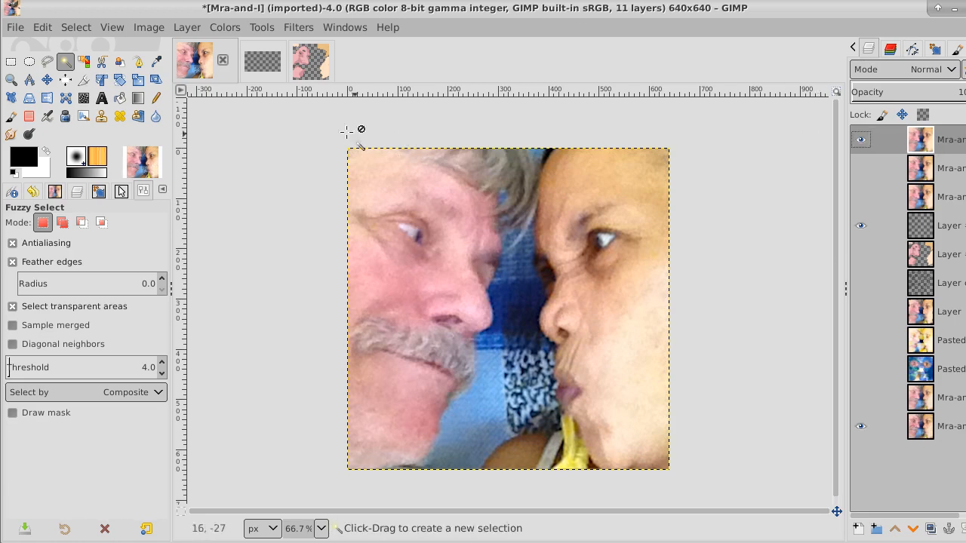
{"action": "left_click", "coordinate": [299, 27]}
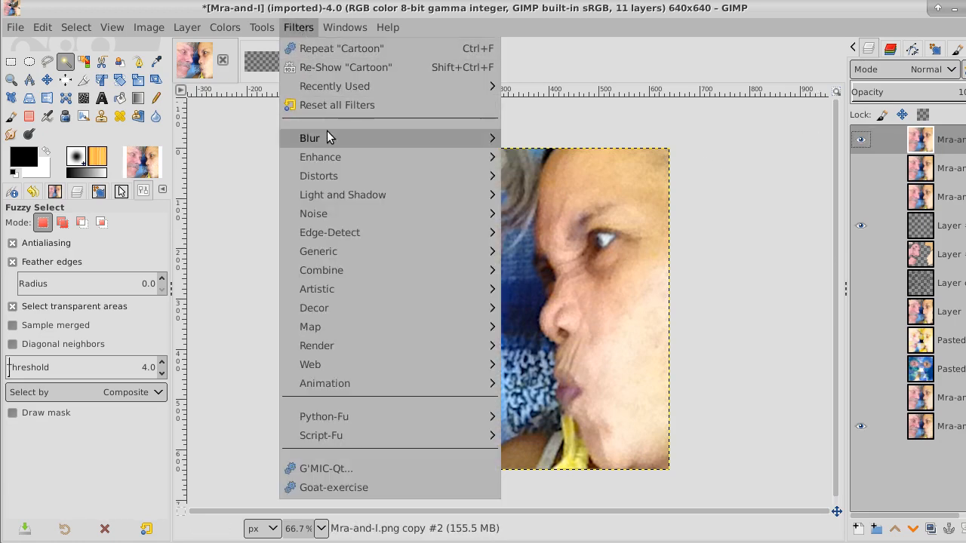
{"action": "mouse_move", "coordinate": [327, 136]}
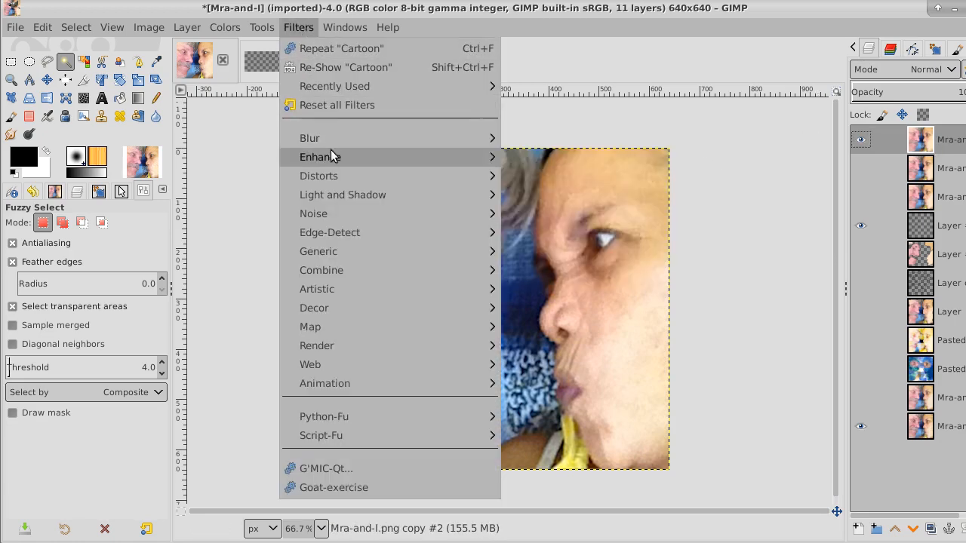
{"action": "mouse_move", "coordinate": [334, 158]}
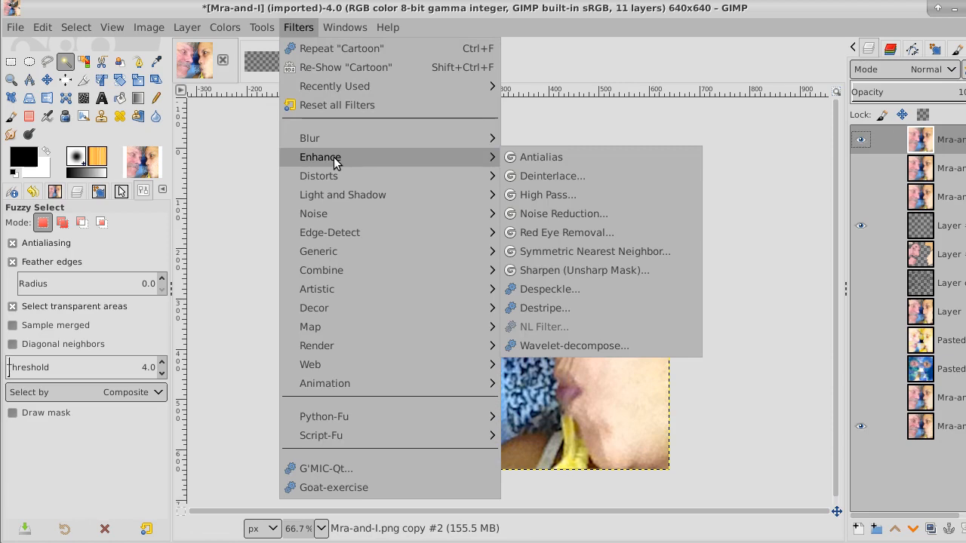
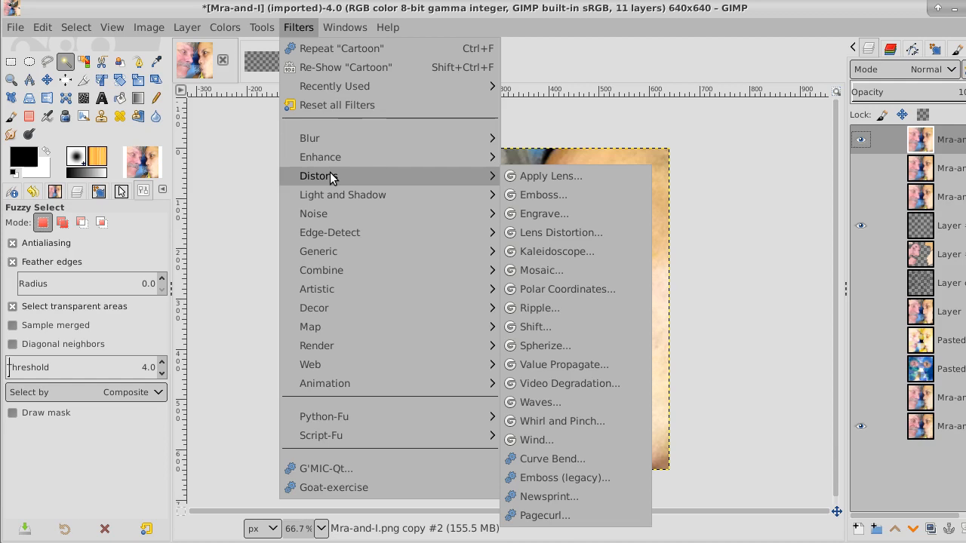
{"action": "left_click", "coordinate": [597, 63]}
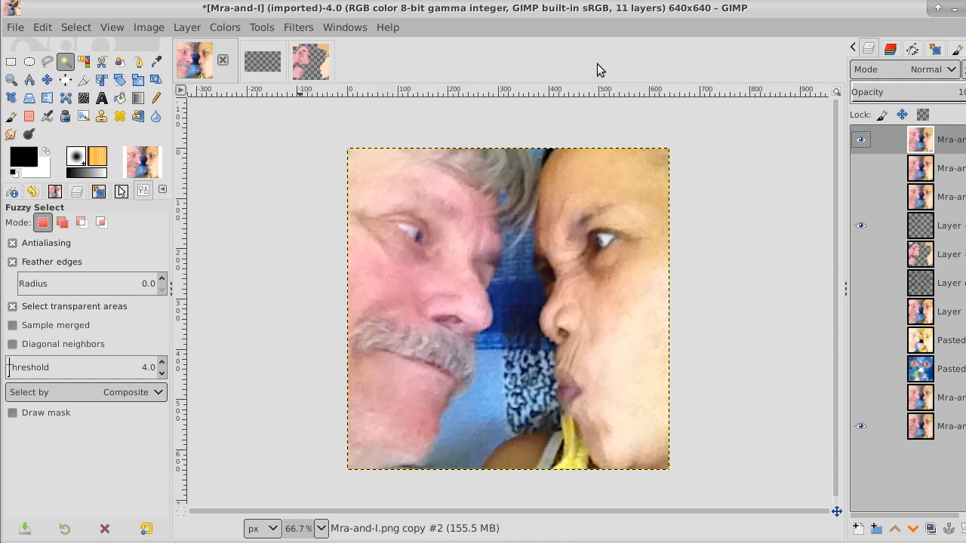
- Make a nearly circular ellipse selection of about 363 × 357 px over the man's eye and nose, expanding from the center
{"action": "left_click", "coordinate": [28, 63]}
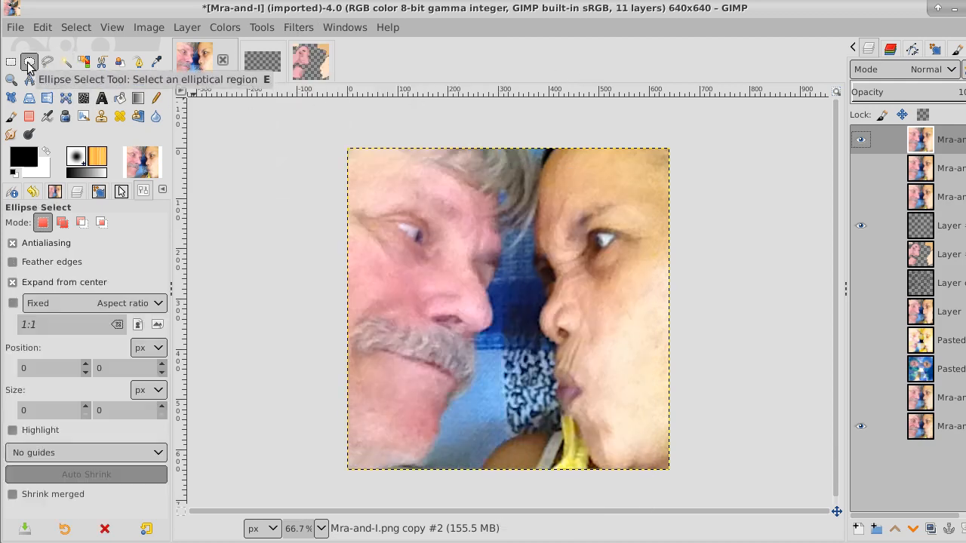
{"action": "left_click", "coordinate": [447, 239]}
{"action": "left_click_drag", "start_coordinate": [447, 239], "coordinate": [539, 329]}
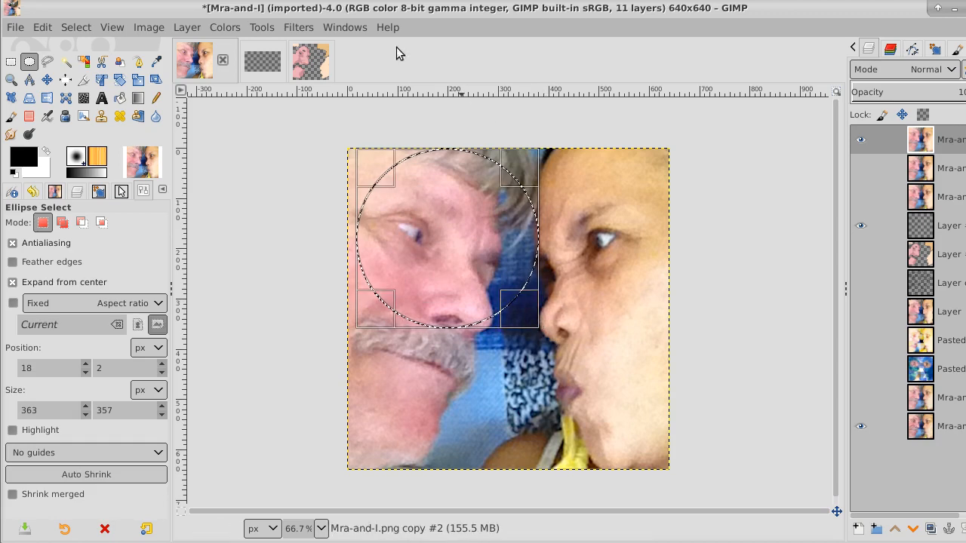
- Distort the circular selection on the photo copy with Apply Lens, using an increased lens refraction index
{"action": "left_click", "coordinate": [299, 28]}
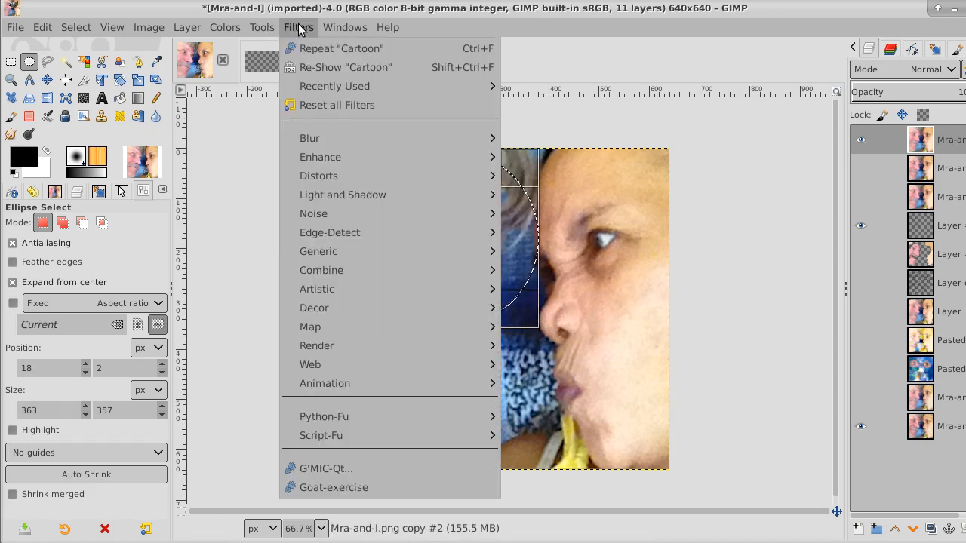
{"action": "mouse_move", "coordinate": [414, 176]}
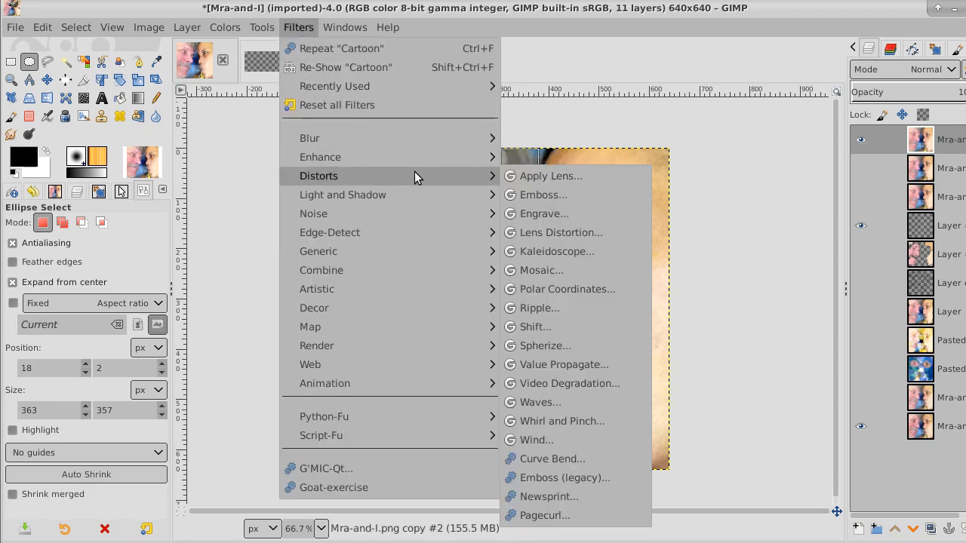
{"action": "left_click", "coordinate": [539, 177]}
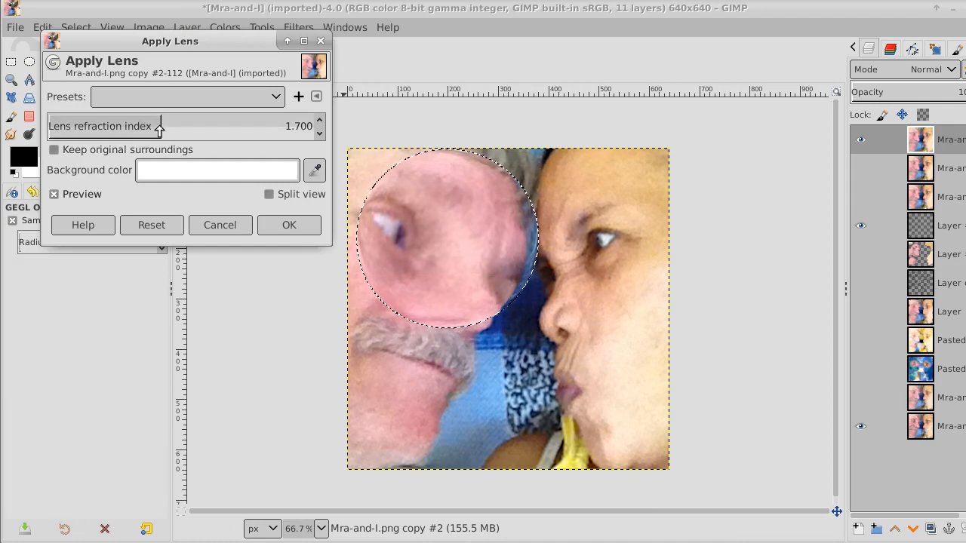
{"action": "left_click_drag", "start_coordinate": [159, 128], "coordinate": [191, 129]}
{"action": "left_click", "coordinate": [288, 226]}
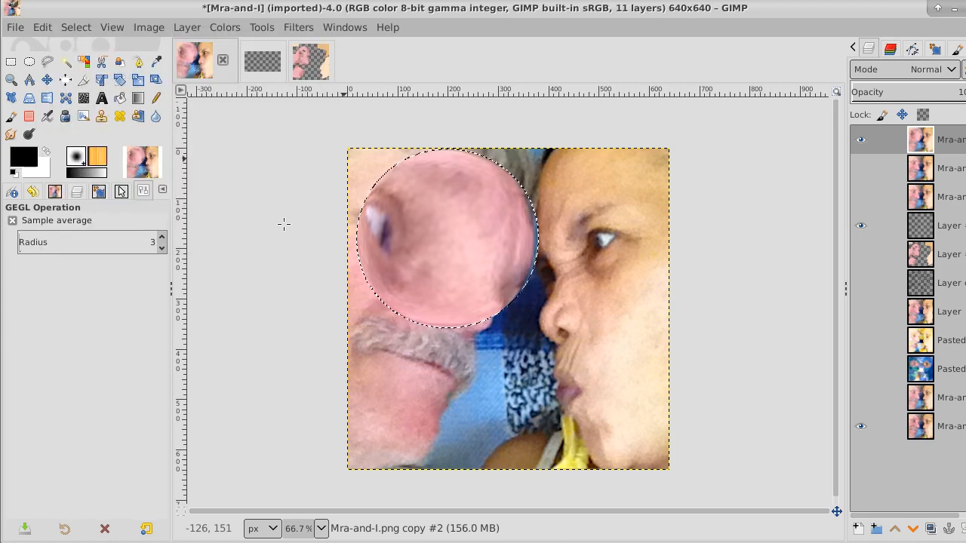
- Add a transparent layer and paint black shading inside the circle's lower-left edge with the Paintbrush at 29.2 opacity
{"action": "left_click", "coordinate": [858, 528]}
{"action": "left_click", "coordinate": [958, 531]}
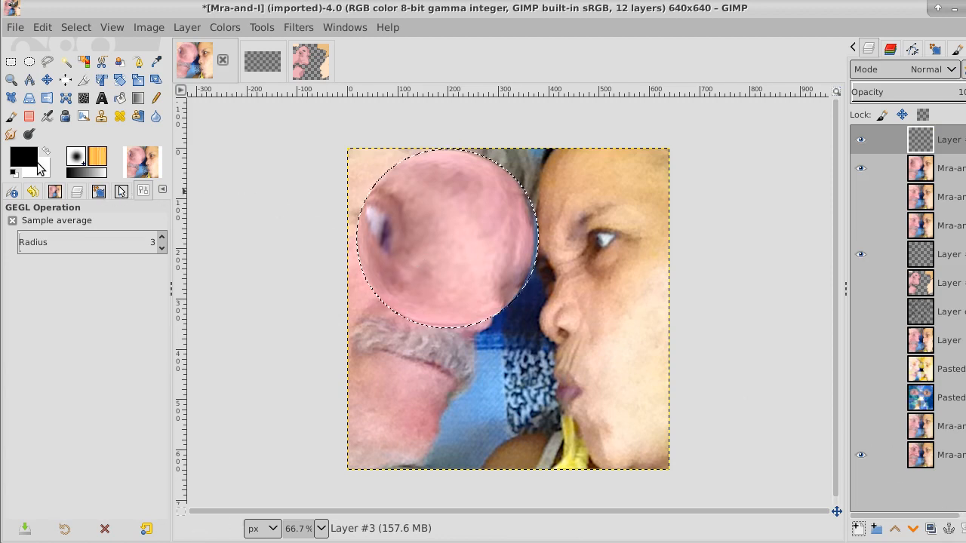
{"action": "left_click", "coordinate": [12, 118]}
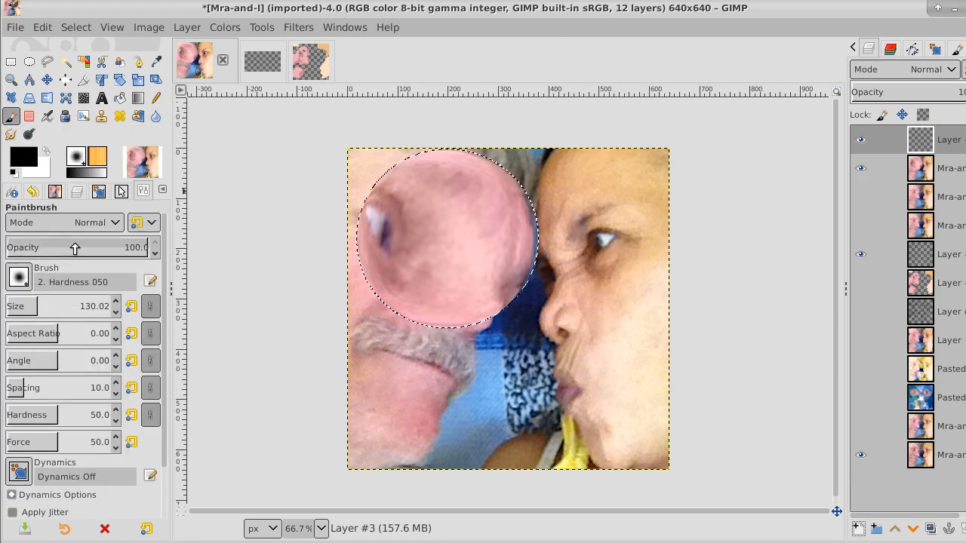
{"action": "left_click_drag", "start_coordinate": [75, 249], "coordinate": [47, 249]}
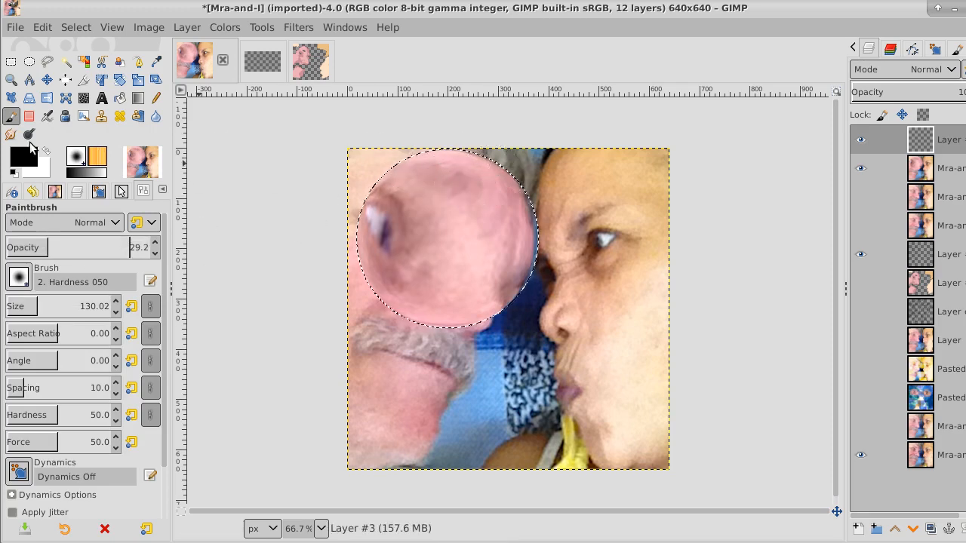
{"action": "left_click", "coordinate": [22, 163]}
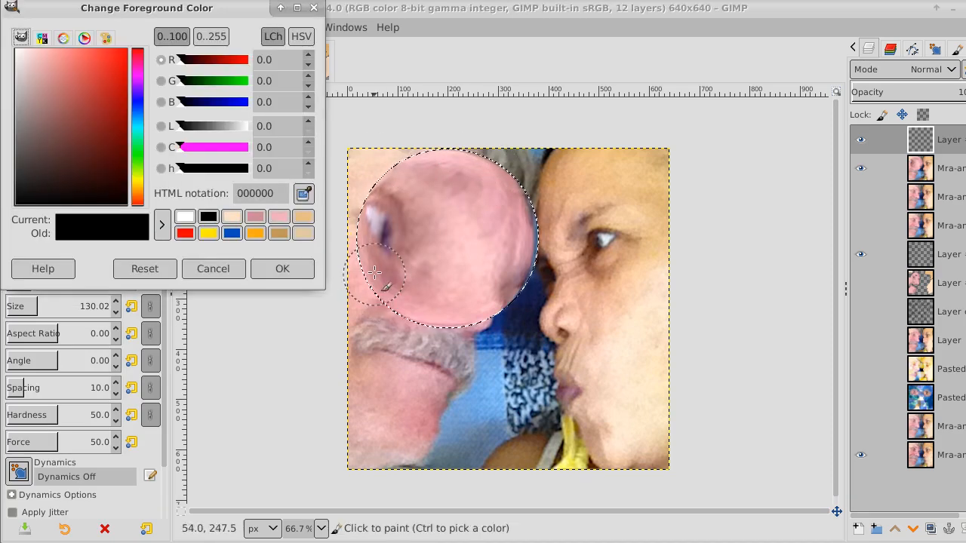
{"action": "left_click", "coordinate": [282, 269]}
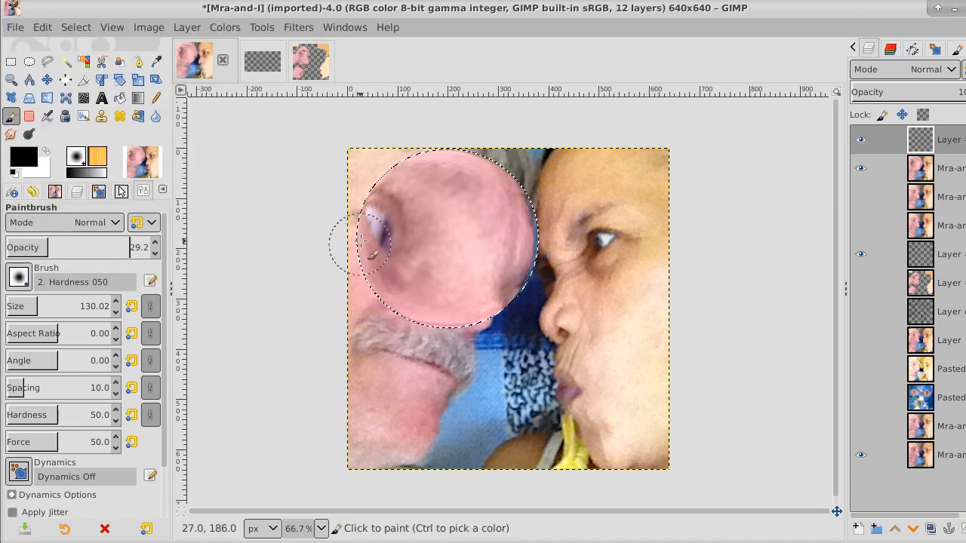
{"action": "mouse_move", "coordinate": [361, 240]}
{"action": "left_mouse_down"}
{"action": "mouse_move", "coordinate": [360, 287]}
{"action": "mouse_move", "coordinate": [438, 331]}
{"action": "mouse_move", "coordinate": [392, 326]}
{"action": "mouse_move", "coordinate": [491, 326]}
{"action": "left_mouse_up"}
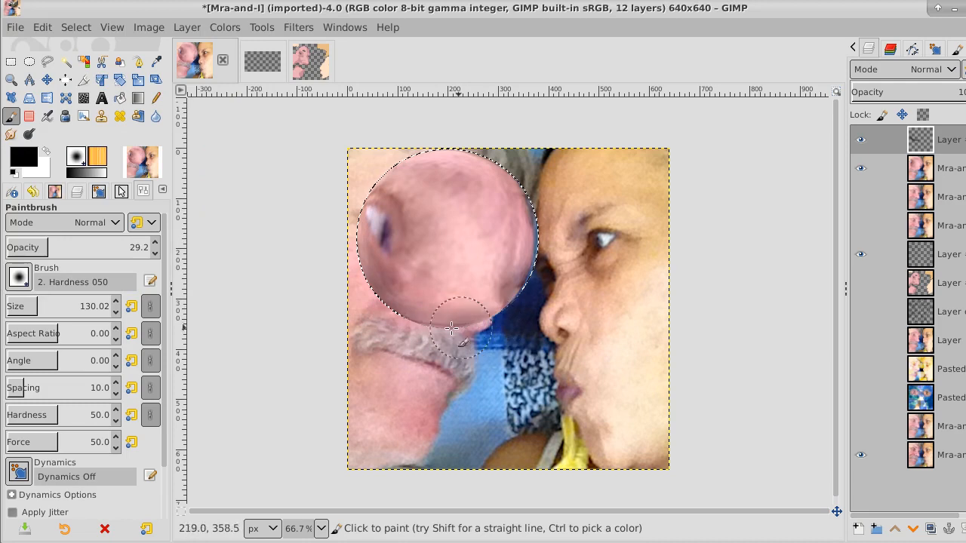
{"action": "mouse_move", "coordinate": [382, 298]}
{"action": "left_mouse_down"}
{"action": "mouse_move", "coordinate": [344, 234]}
{"action": "mouse_move", "coordinate": [374, 283]}
{"action": "mouse_move", "coordinate": [452, 329]}
{"action": "mouse_move", "coordinate": [495, 326]}
{"action": "mouse_move", "coordinate": [399, 324]}
{"action": "left_mouse_up"}
{"action": "mouse_move", "coordinate": [353, 256]}
{"action": "left_mouse_down"}
{"action": "mouse_move", "coordinate": [353, 217]}
{"action": "mouse_move", "coordinate": [355, 244]}
{"action": "mouse_move", "coordinate": [454, 311]}
{"action": "mouse_move", "coordinate": [427, 311]}
{"action": "mouse_move", "coordinate": [439, 323]}
{"action": "mouse_move", "coordinate": [507, 319]}
{"action": "mouse_move", "coordinate": [481, 320]}
{"action": "mouse_move", "coordinate": [530, 300]}
{"action": "mouse_move", "coordinate": [464, 320]}
{"action": "left_mouse_up"}
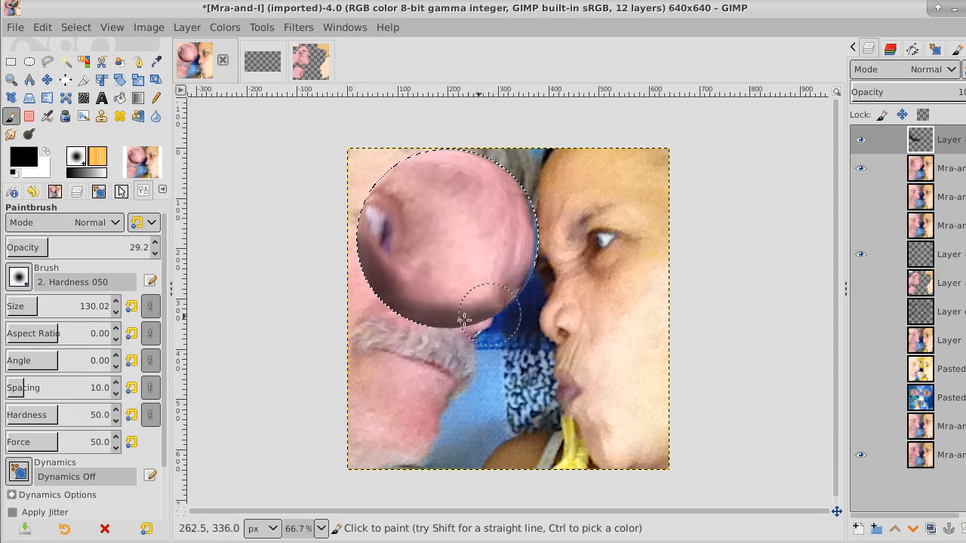
- Paint a white highlight inside the circle's upper-right edge and set the shading layer's blend mode to Overlay
{"action": "left_click", "coordinate": [46, 151]}
{"action": "mouse_move", "coordinate": [441, 154]}
{"action": "left_mouse_down"}
{"action": "mouse_move", "coordinate": [523, 201]}
{"action": "mouse_move", "coordinate": [448, 161]}
{"action": "mouse_move", "coordinate": [376, 146]}
{"action": "mouse_move", "coordinate": [419, 156]}
{"action": "mouse_move", "coordinate": [525, 216]}
{"action": "mouse_move", "coordinate": [532, 247]}
{"action": "left_mouse_up"}
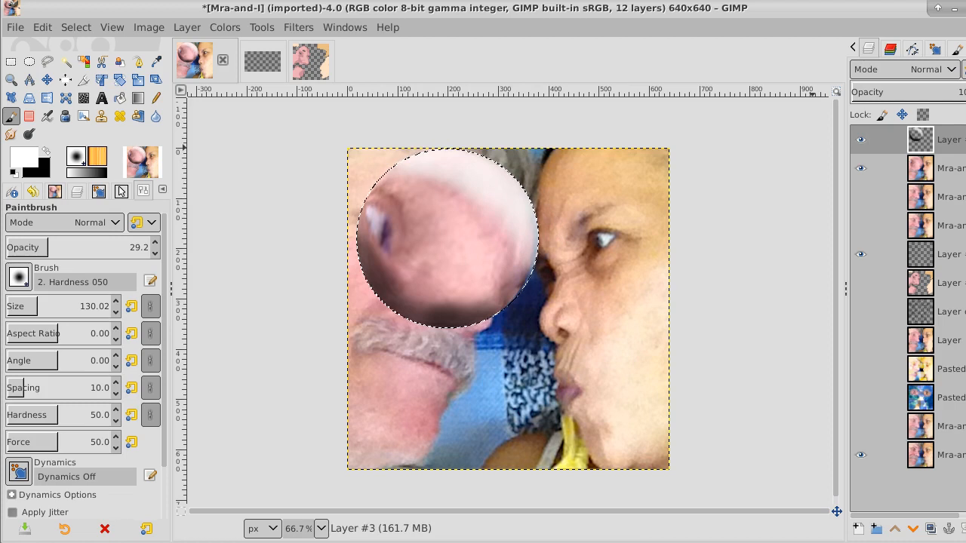
{"action": "left_click", "coordinate": [951, 70]}
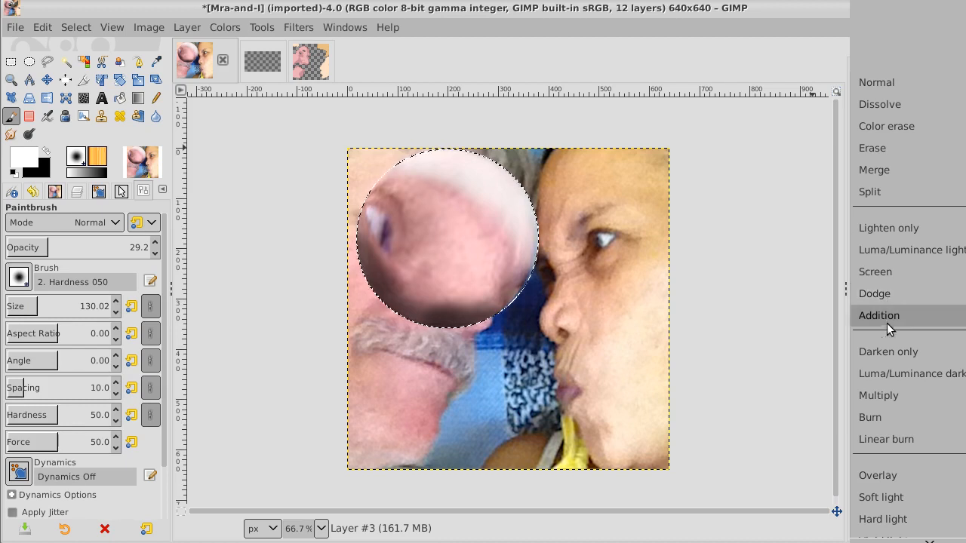
{"action": "left_click", "coordinate": [883, 475]}
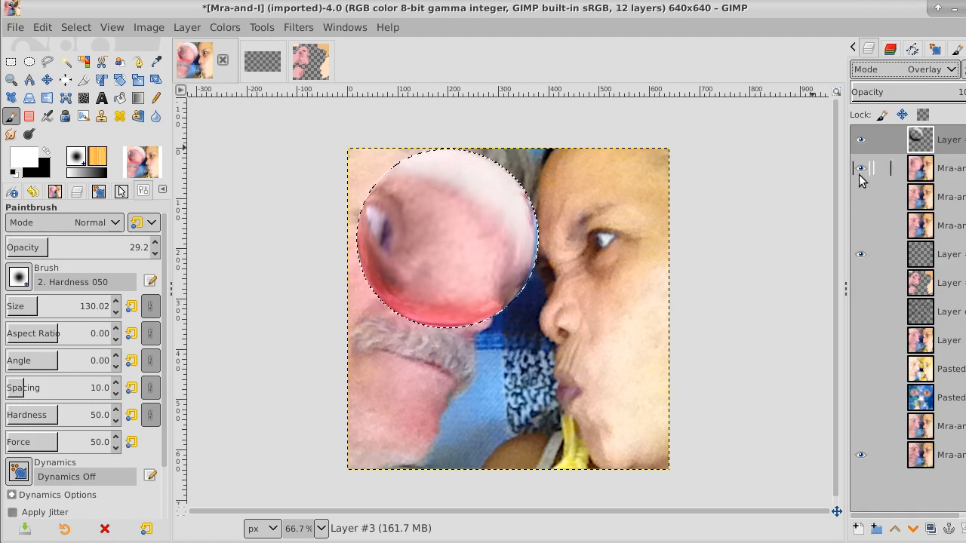
- Hide all layers except the shading layer and add a 640 × 640 transparent layer directly beneath it
{"action": "left_click", "coordinate": [860, 168]}
{"action": "left_click", "coordinate": [861, 254]}
{"action": "left_click", "coordinate": [860, 455]}
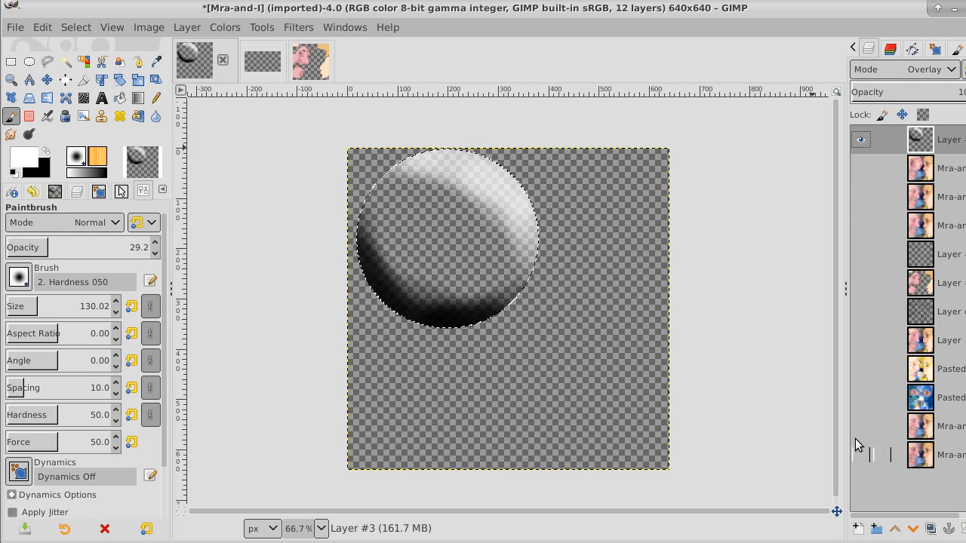
{"action": "left_click", "coordinate": [871, 168]}
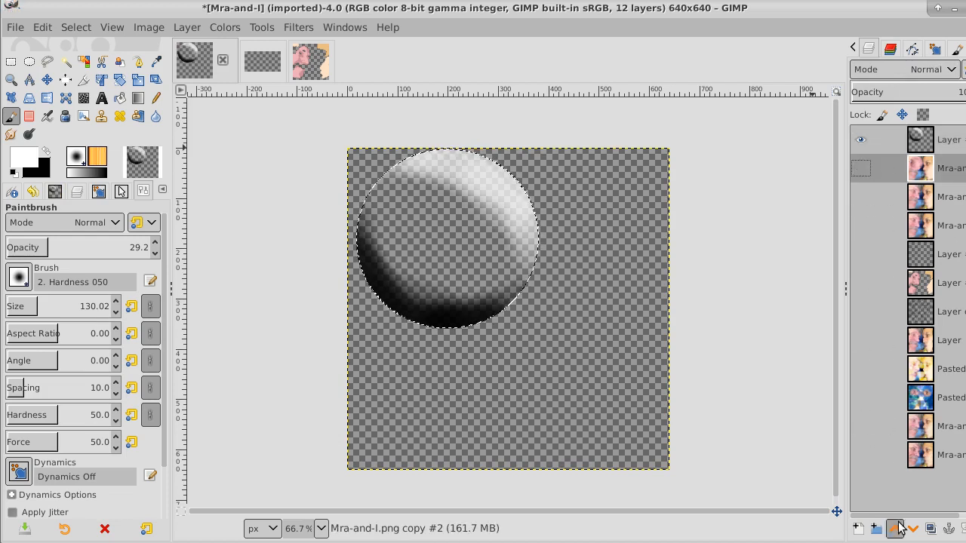
{"action": "left_click", "coordinate": [858, 530]}
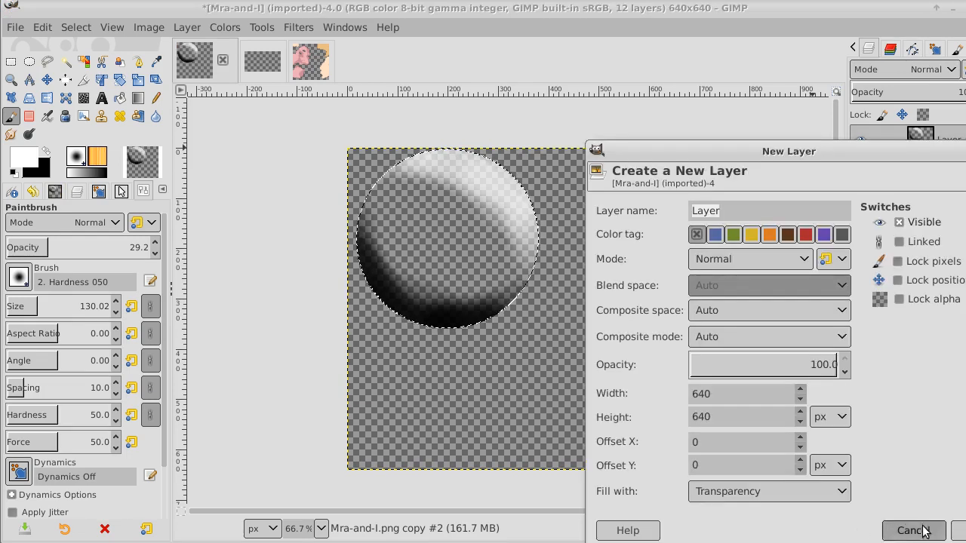
{"action": "key", "text": "Return"}
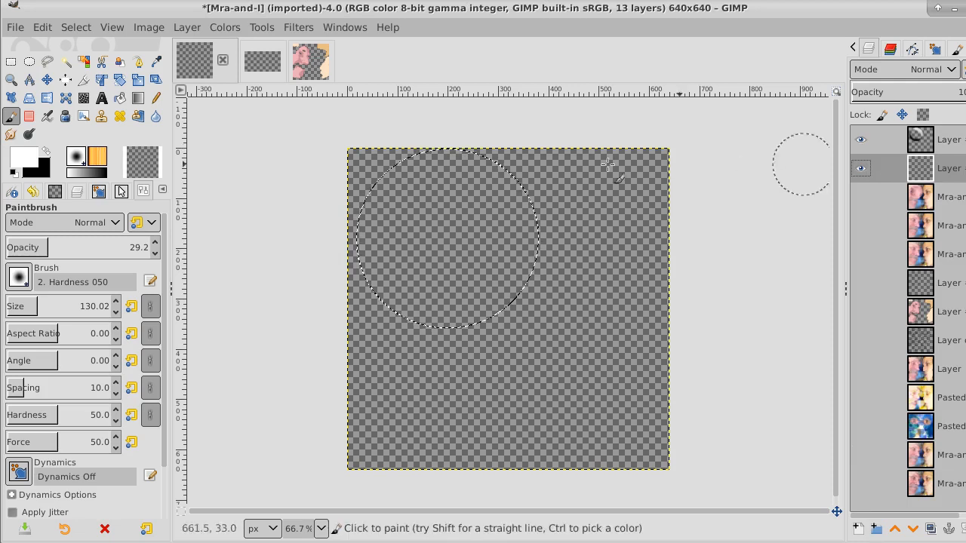
- Hide the shading layer and bucket-fill the circular selection with black on the new layer beneath it
{"action": "left_click", "coordinate": [47, 152]}
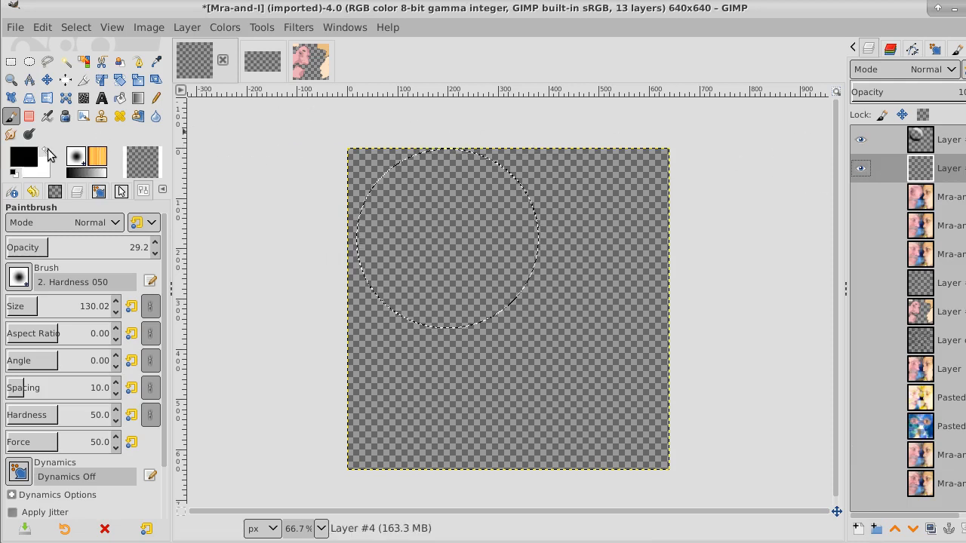
{"action": "left_click", "coordinate": [119, 98]}
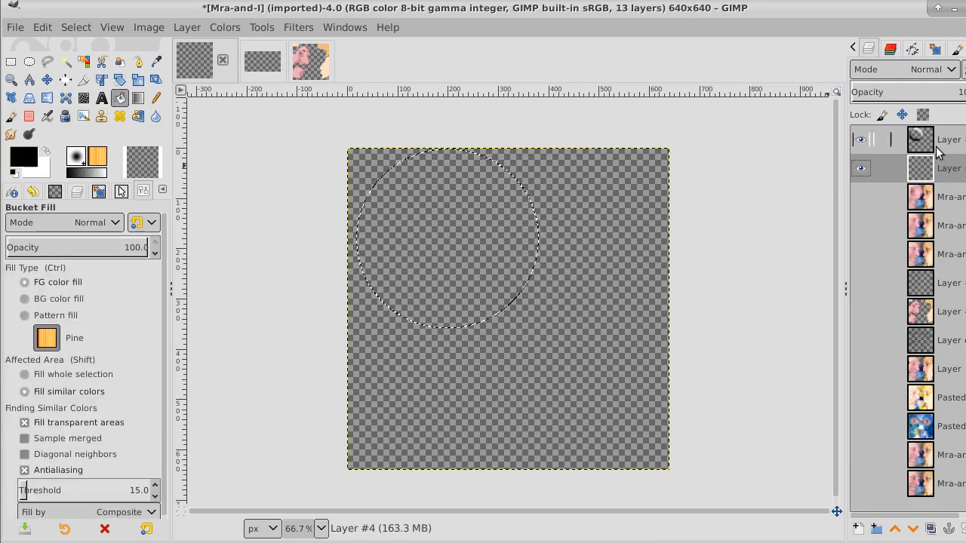
{"action": "left_click", "coordinate": [861, 140]}
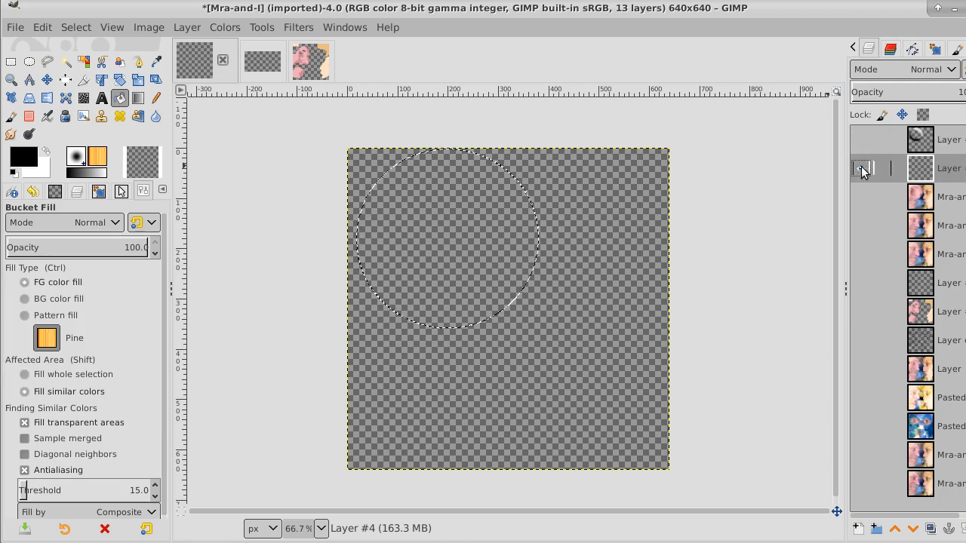
{"action": "left_click", "coordinate": [861, 169]}
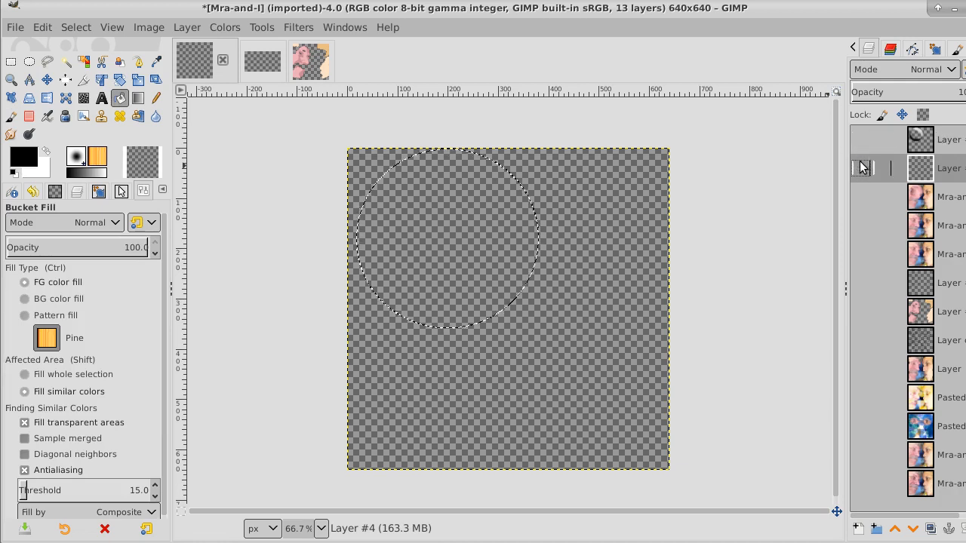
{"action": "left_click", "coordinate": [861, 141]}
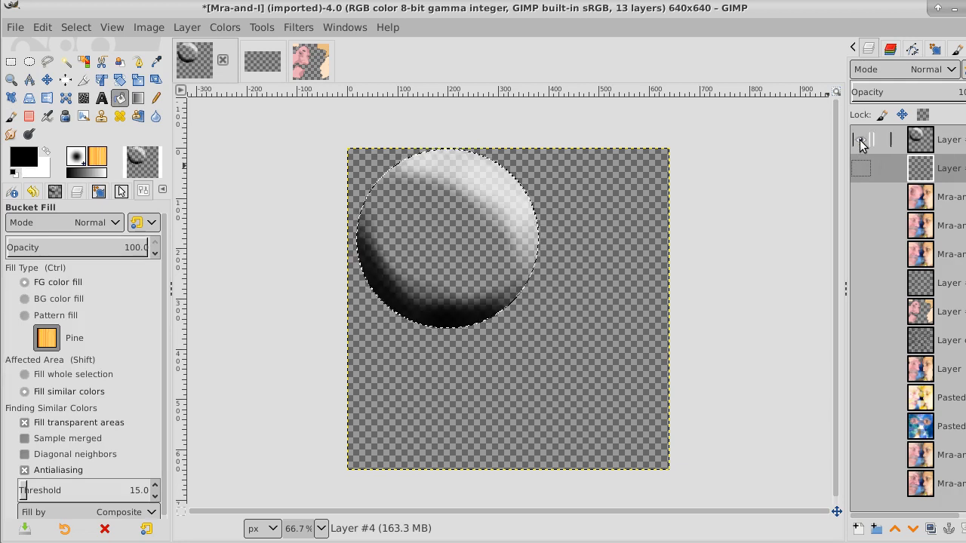
{"action": "left_click", "coordinate": [861, 141]}
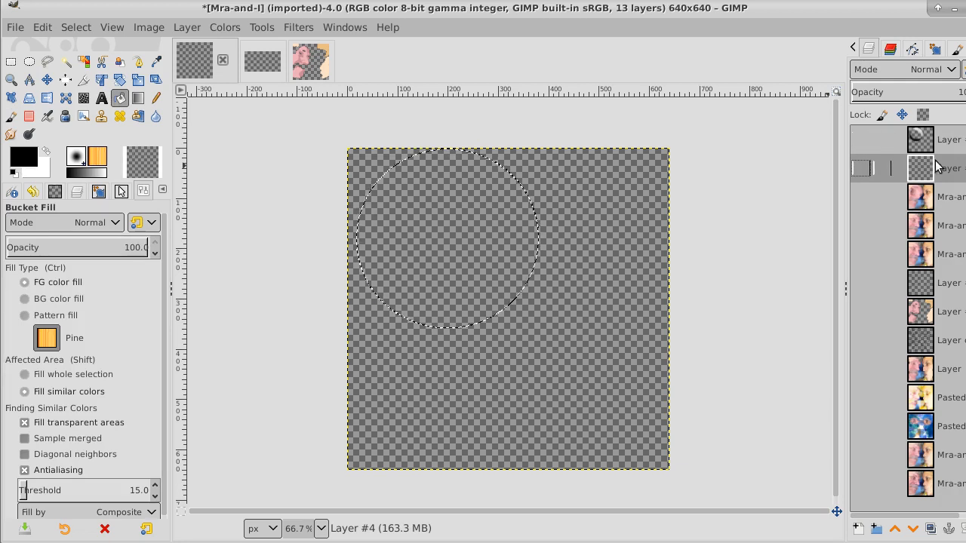
{"action": "left_click", "coordinate": [460, 238]}
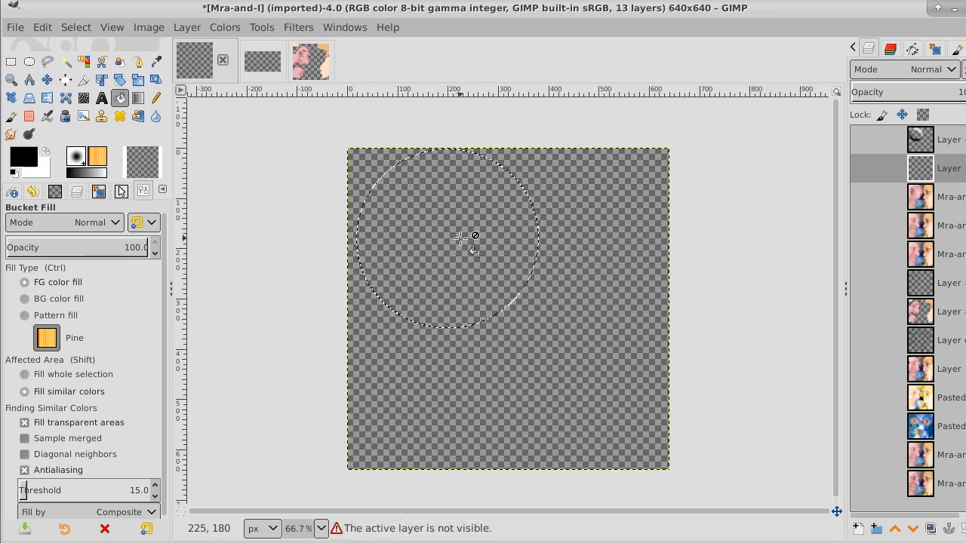
{"action": "left_click", "coordinate": [860, 168]}
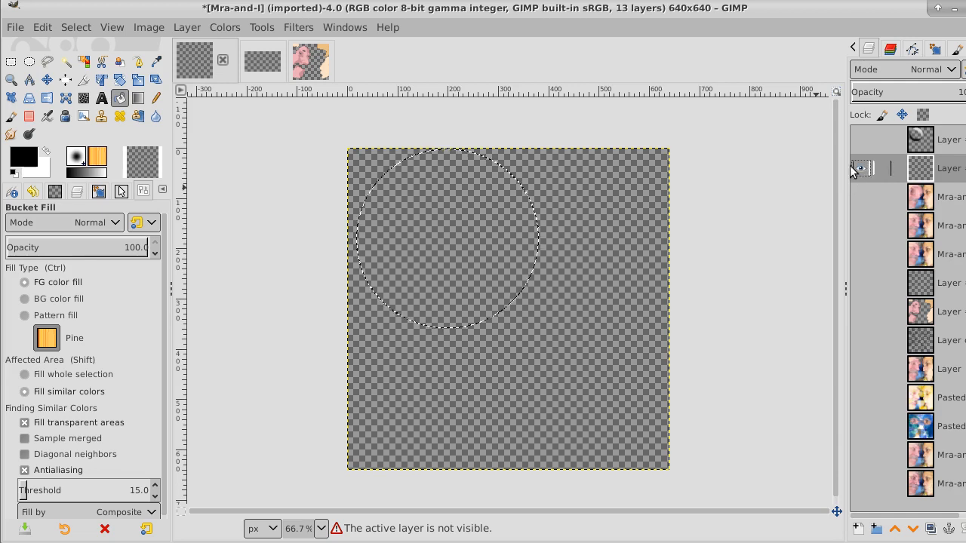
{"action": "left_click", "coordinate": [467, 218]}
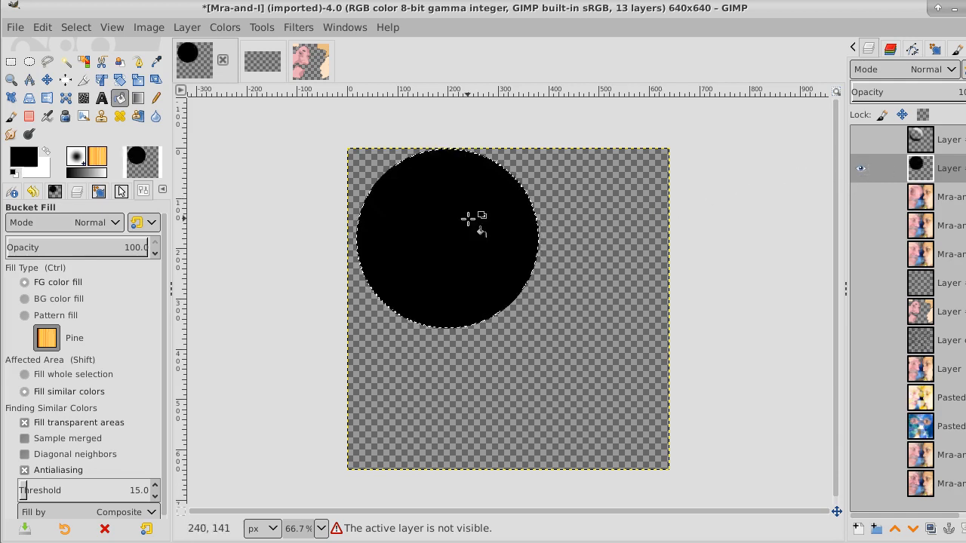
- Shrink the circular selection slightly, delete the black fill inside it to leave a thin ring, and clear the selection
{"action": "left_click", "coordinate": [70, 27]}
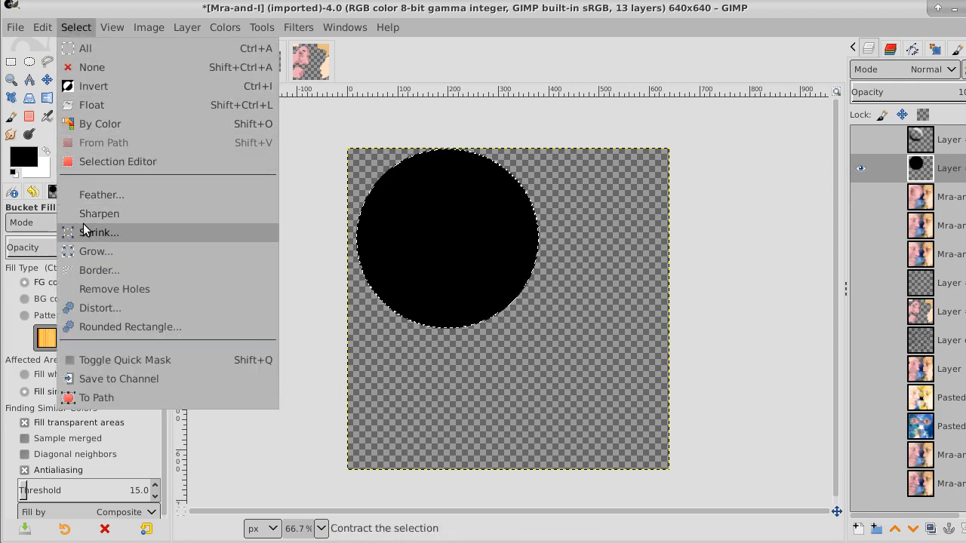
{"action": "left_click", "coordinate": [87, 233]}
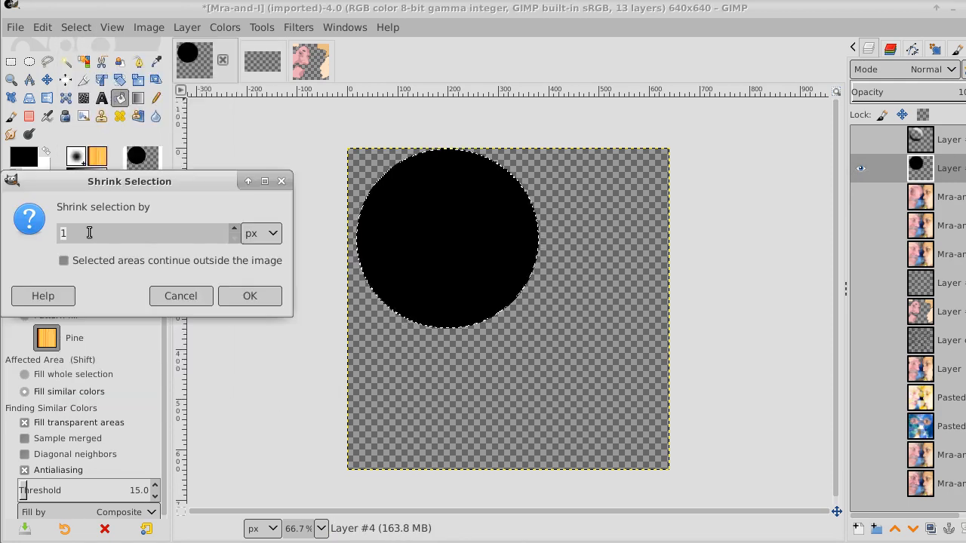
{"action": "left_click", "coordinate": [234, 229]}
{"action": "left_click", "coordinate": [234, 301]}
{"action": "key", "text": "Delete"}
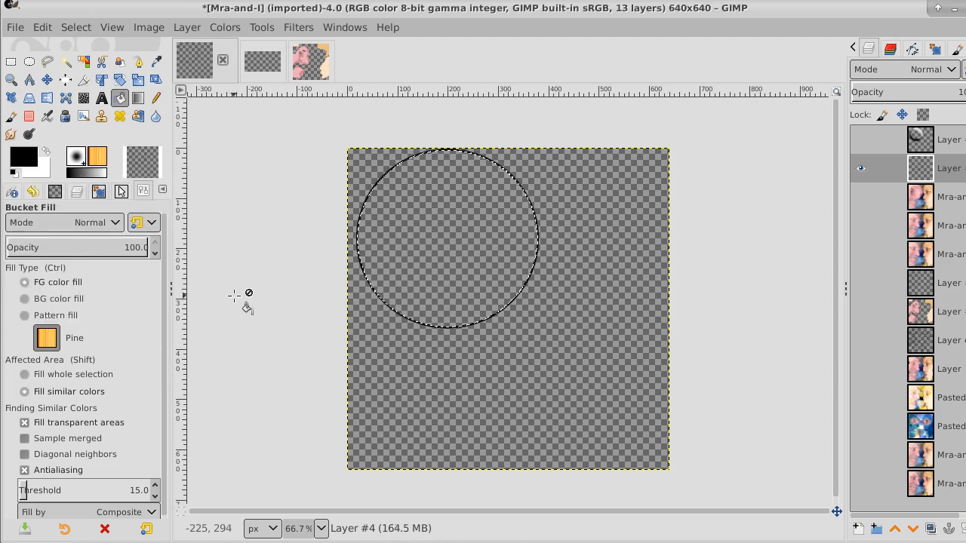
{"action": "left_click", "coordinate": [78, 28]}
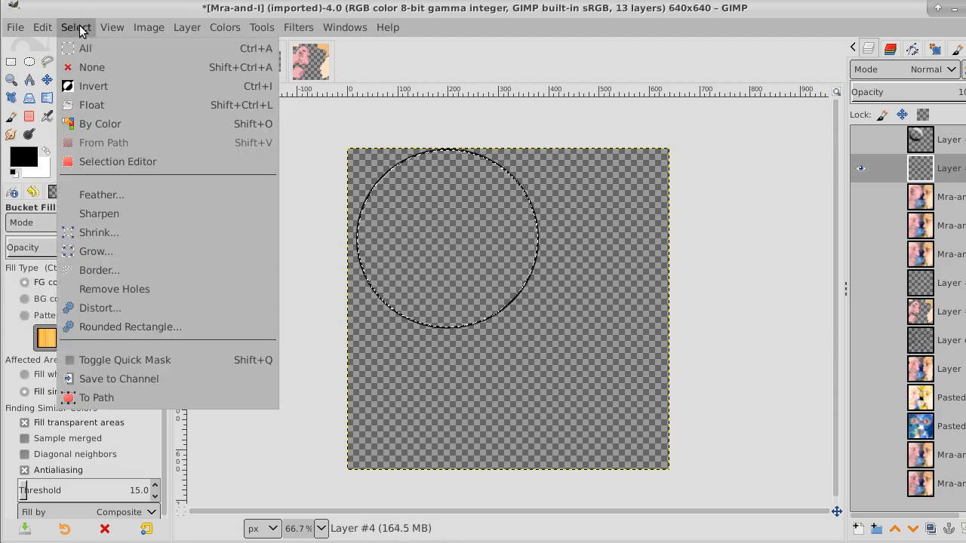
{"action": "left_click", "coordinate": [89, 70]}
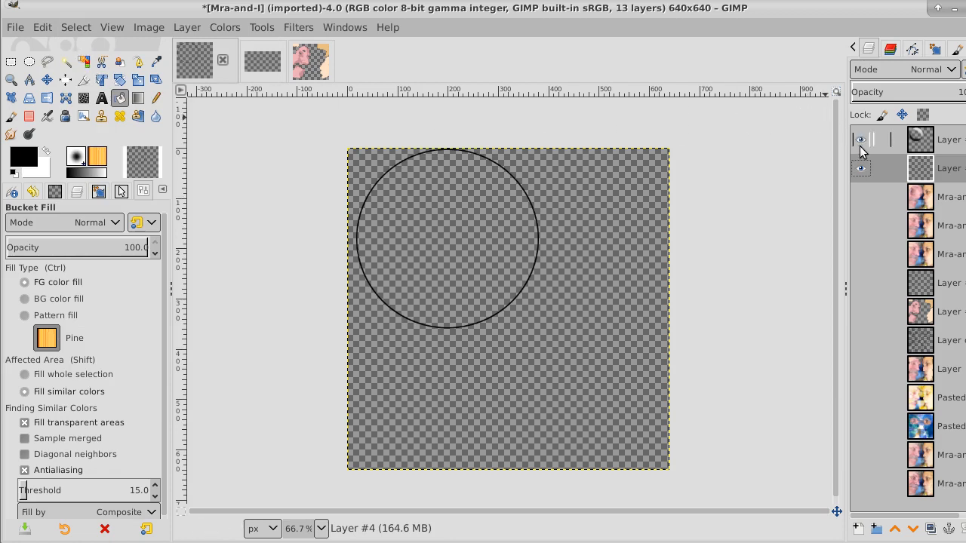
- Show the shading layer together with the black ring layer and raise the ring layer above the shading
{"action": "left_click", "coordinate": [958, 142]}
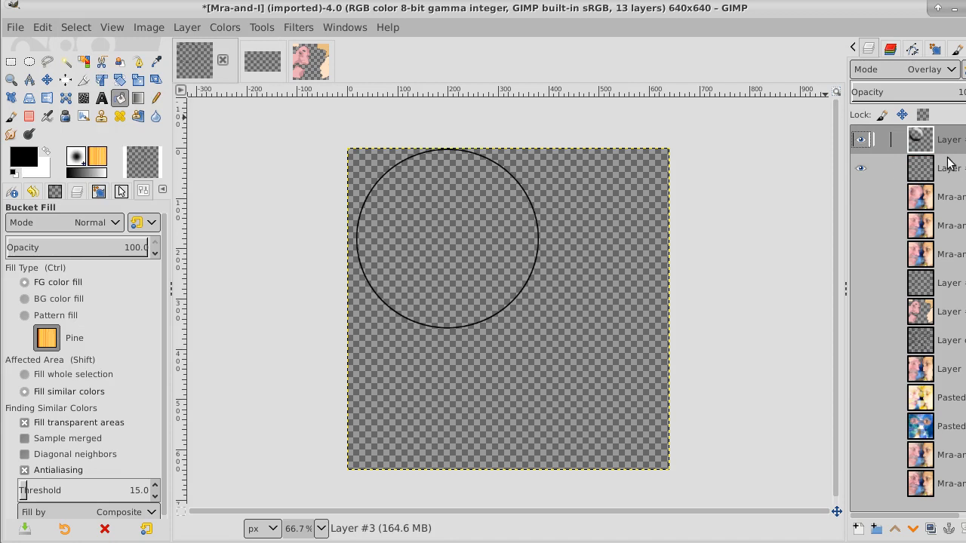
{"action": "left_click", "coordinate": [864, 170]}
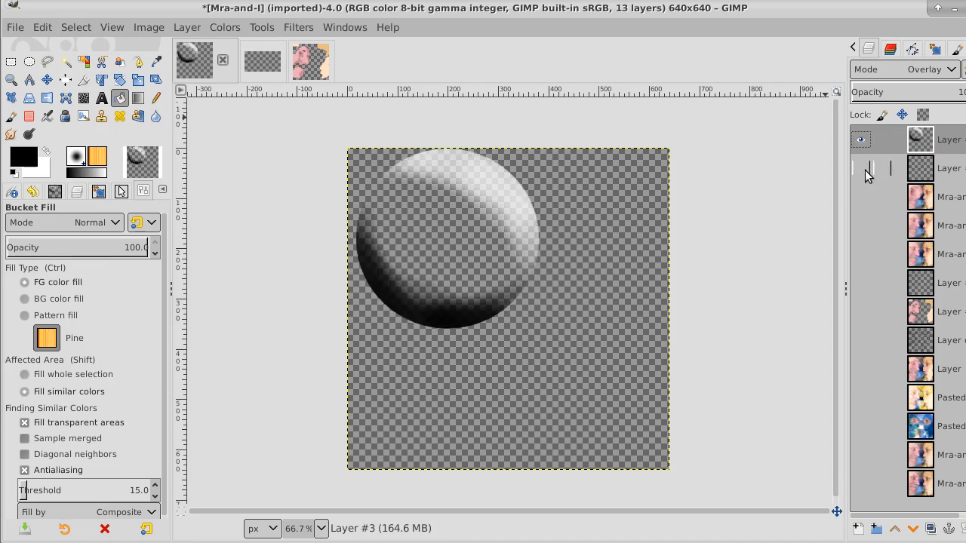
{"action": "left_click", "coordinate": [865, 170]}
{"action": "left_click", "coordinate": [864, 170]}
{"action": "left_click", "coordinate": [864, 169]}
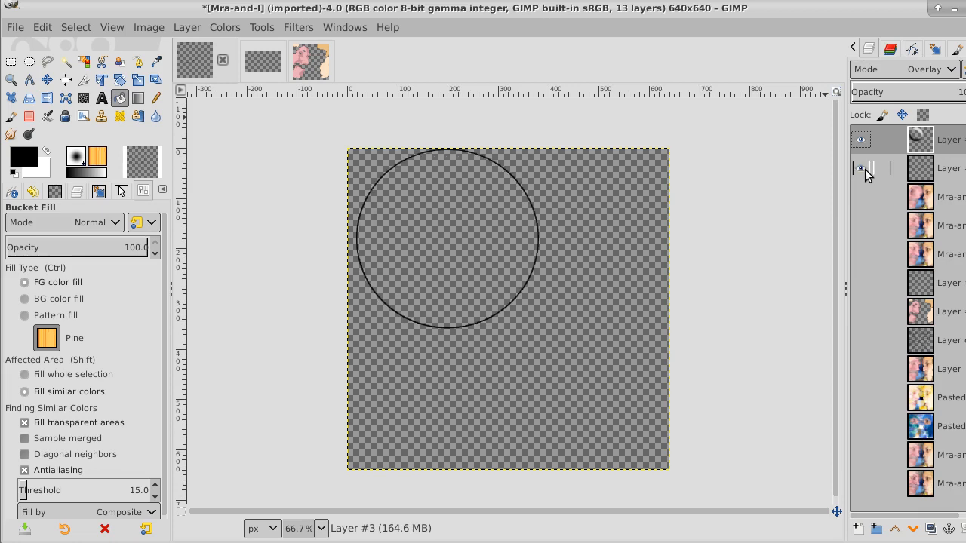
{"action": "left_click", "coordinate": [955, 168]}
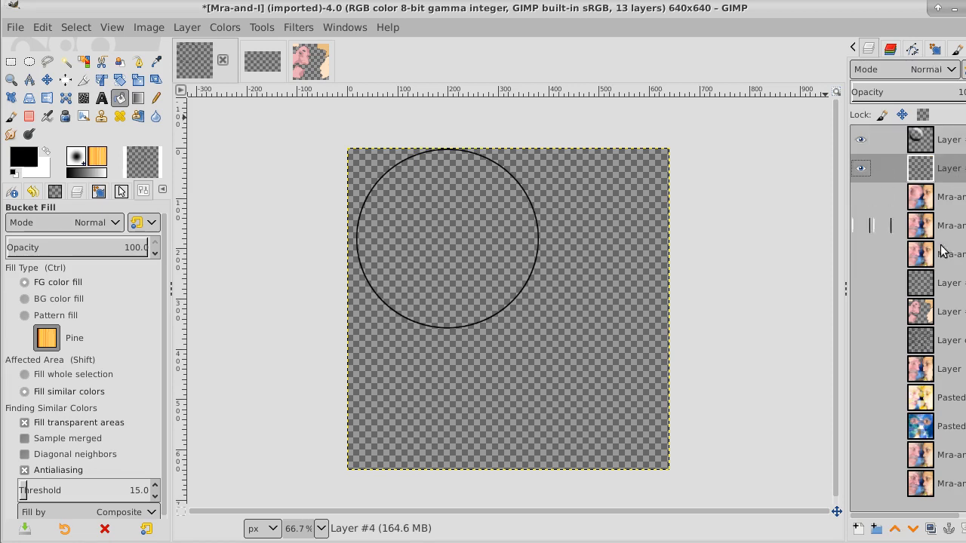
{"action": "left_click", "coordinate": [897, 531]}
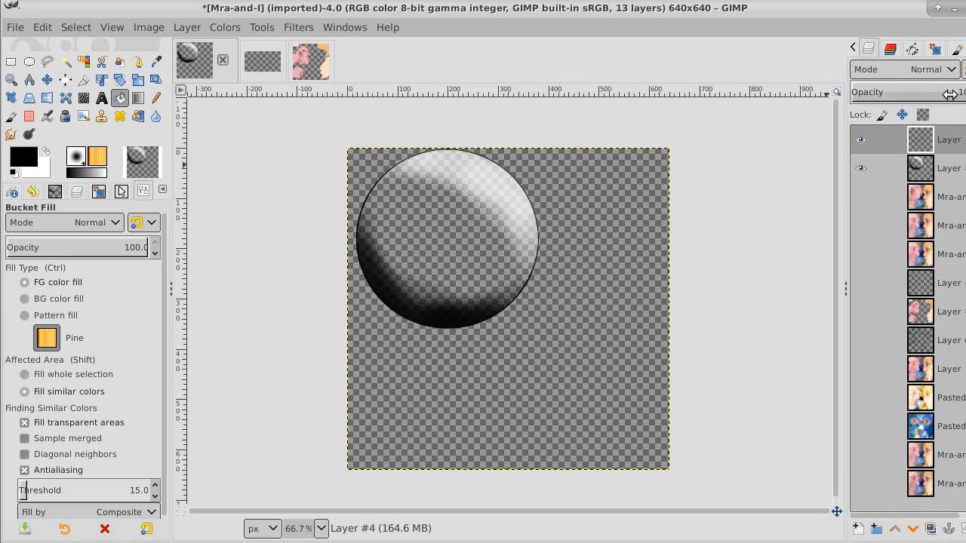
- Lower the ring layer's opacity, show the lens-distorted photo layer, and merge the ring down into the shading layer
{"action": "left_click_drag", "start_coordinate": [949, 93], "coordinate": [911, 94]}
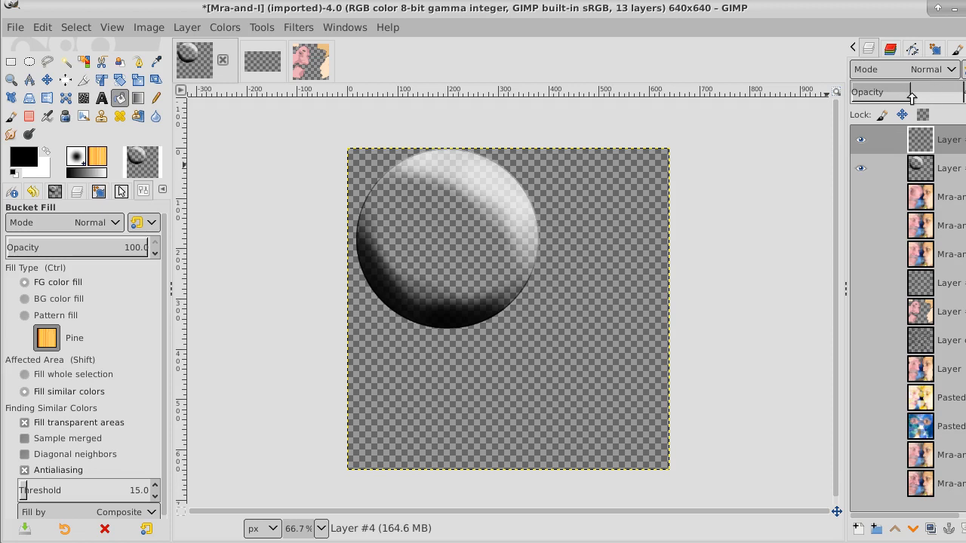
{"action": "left_click", "coordinate": [860, 198]}
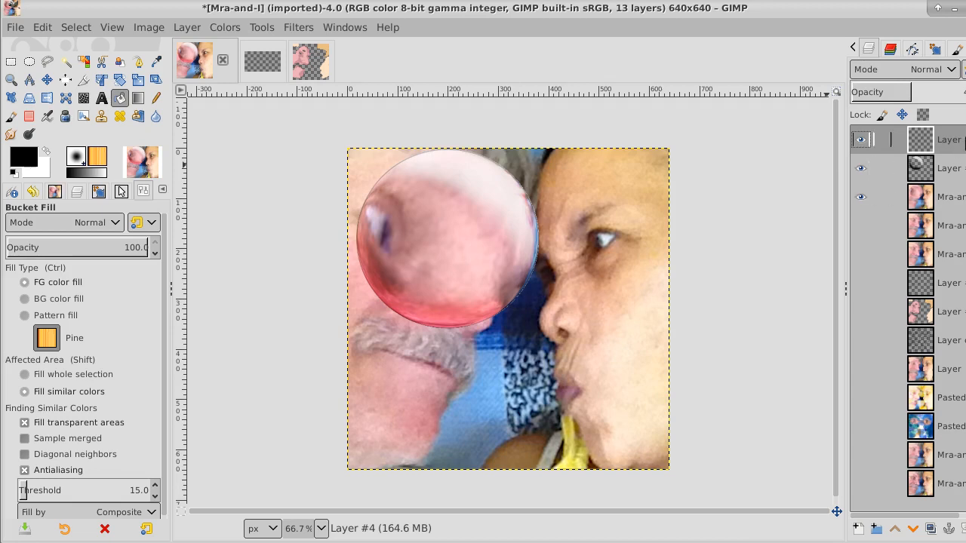
{"action": "right_click", "coordinate": [963, 143]}
{"action": "left_click", "coordinate": [915, 196]}
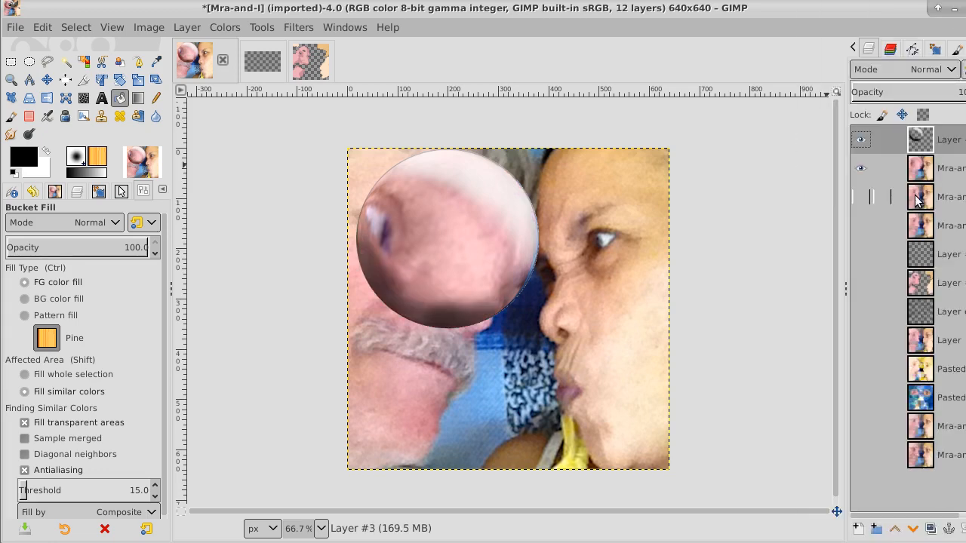
- Show the undistorted photo copy beneath the lens-distorted layer, comparing the ball shading over both photos
{"action": "left_click", "coordinate": [863, 169]}
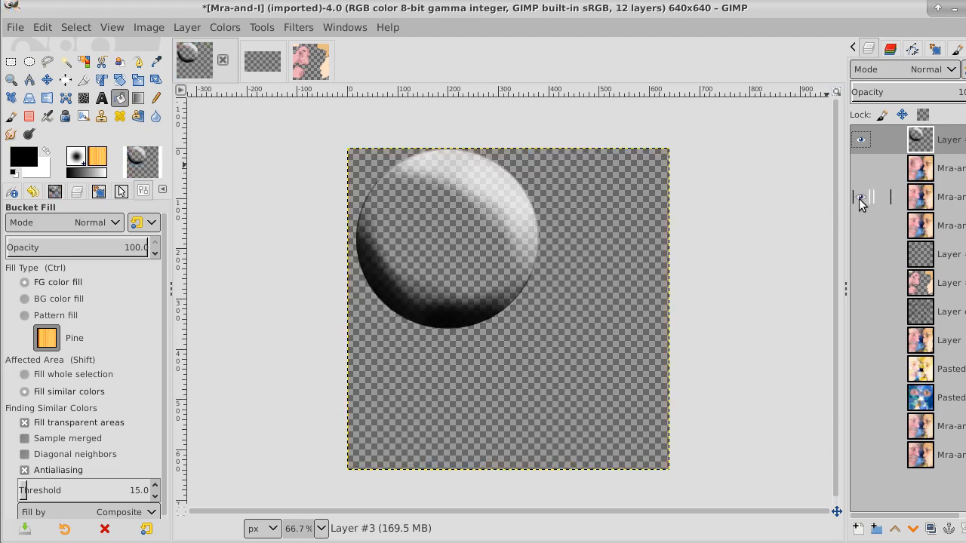
{"action": "left_click", "coordinate": [861, 198]}
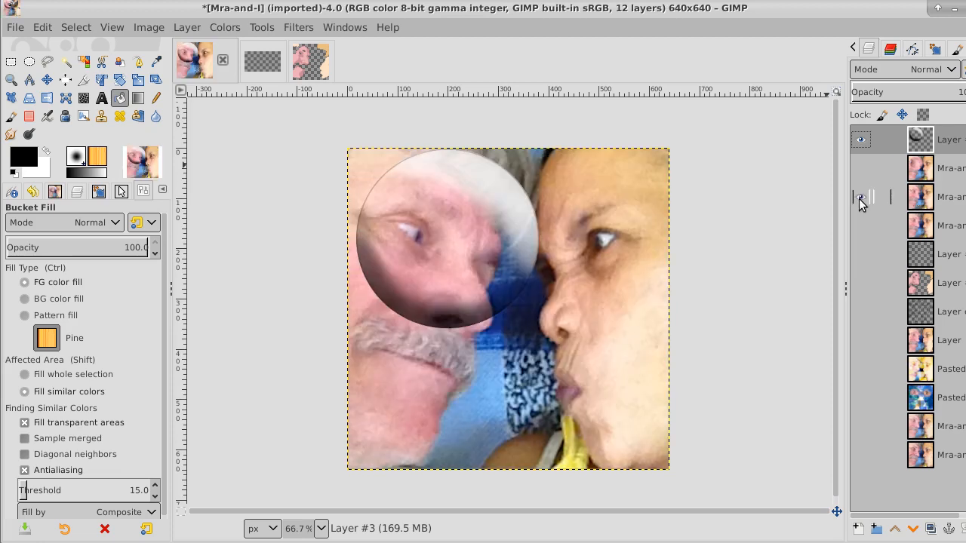
{"action": "left_click", "coordinate": [861, 170]}
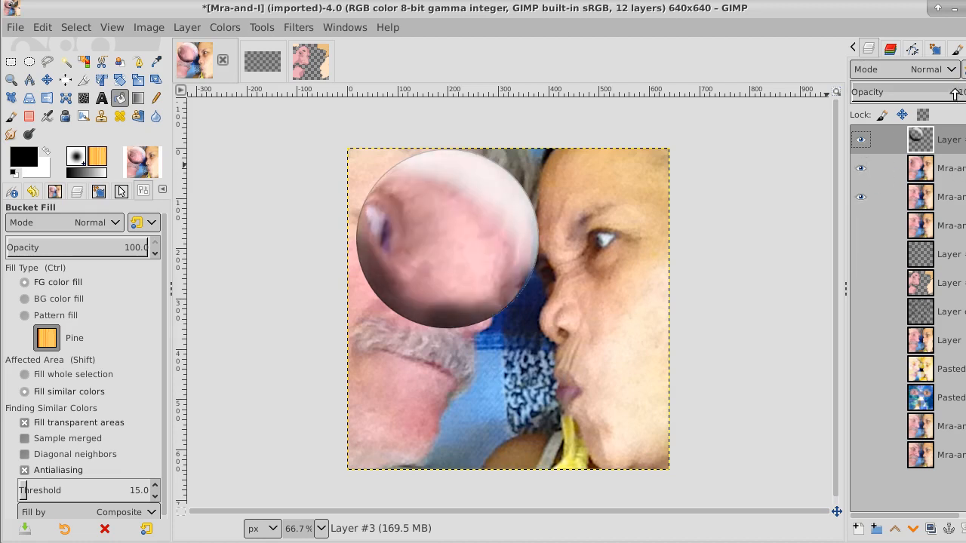
{"action": "mouse_move", "coordinate": [955, 93]}
{"action": "left_mouse_down"}
{"action": "mouse_move", "coordinate": [917, 93]}
{"action": "mouse_move", "coordinate": [960, 93]}
{"action": "left_mouse_up"}
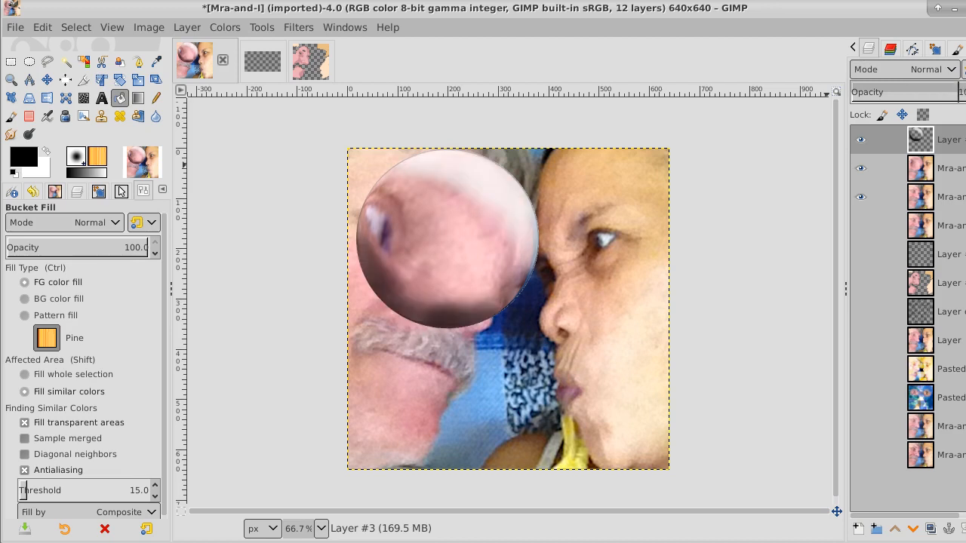
- Duplicate the merged shading layer and hide the duplicate
{"action": "left_click", "coordinate": [949, 169]}
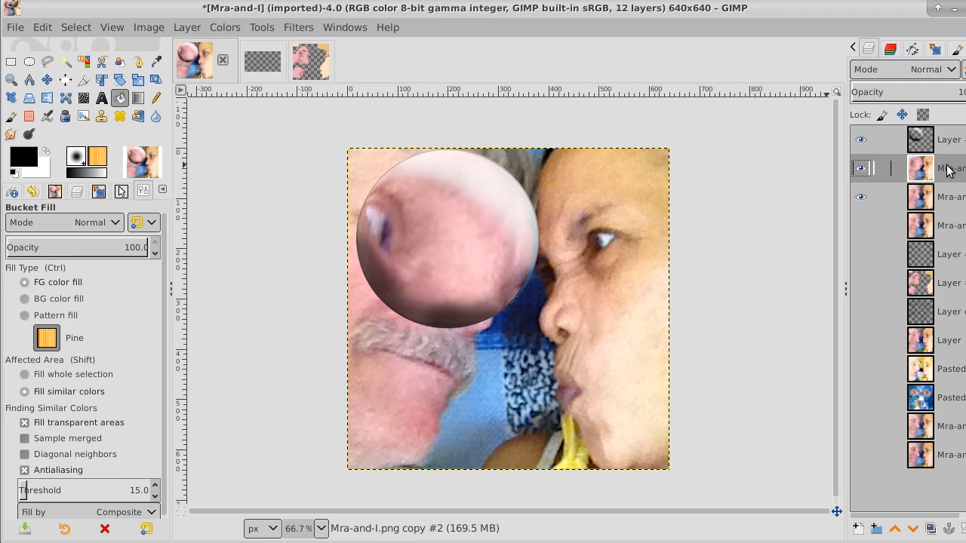
{"action": "left_click", "coordinate": [949, 141]}
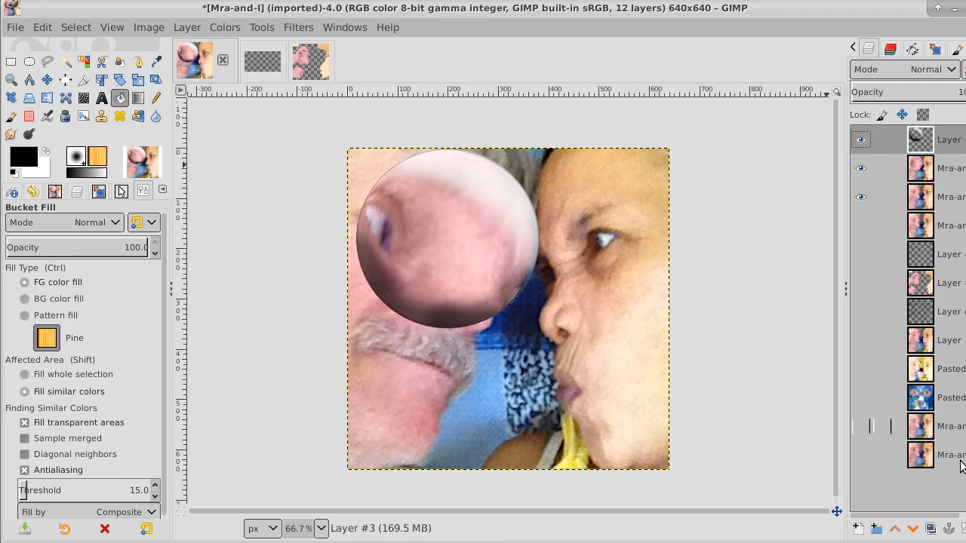
{"action": "left_click", "coordinate": [930, 529]}
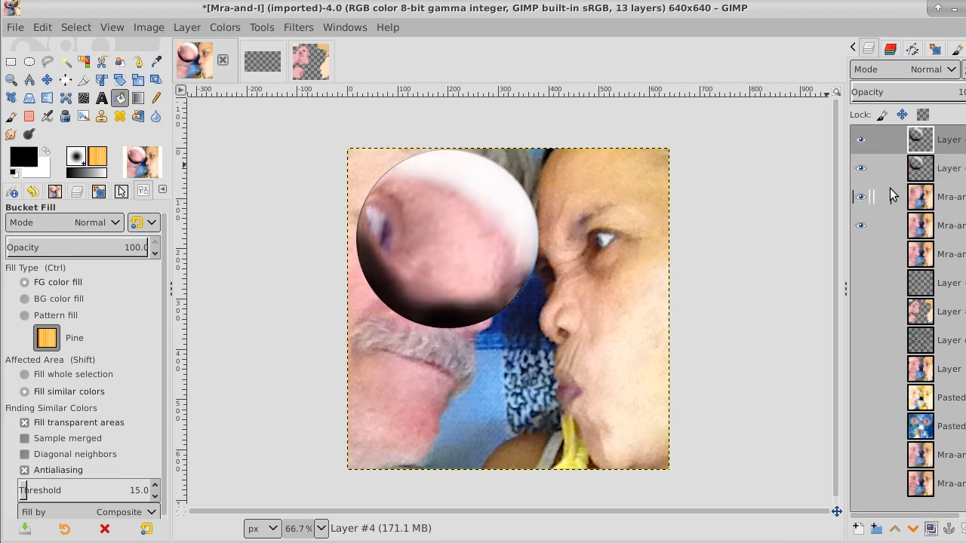
{"action": "left_click", "coordinate": [861, 139]}
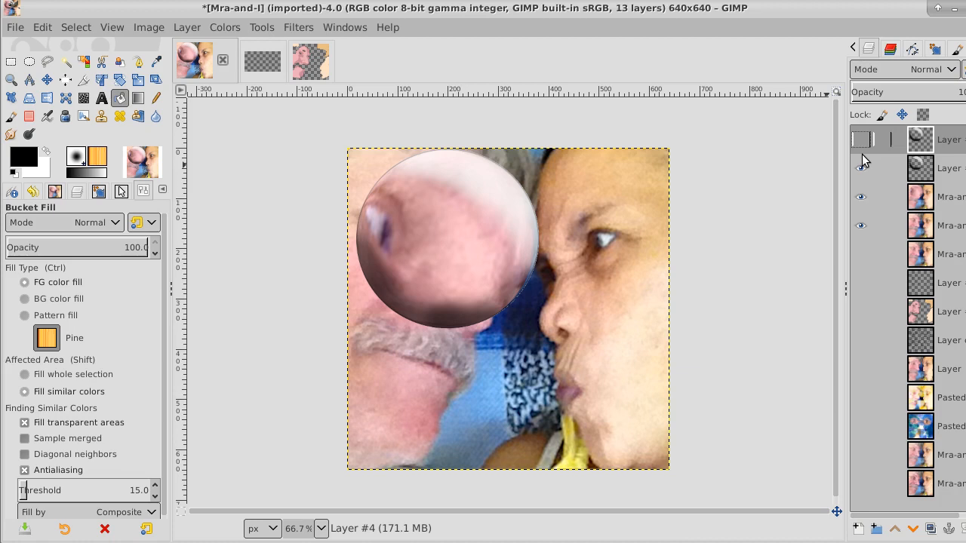
- Hide the lens-distorted photo layer and raise the undistorted photo copy above it, directly beneath the visible shading layer
{"action": "left_click", "coordinate": [861, 197]}
{"action": "left_click", "coordinate": [960, 174]}
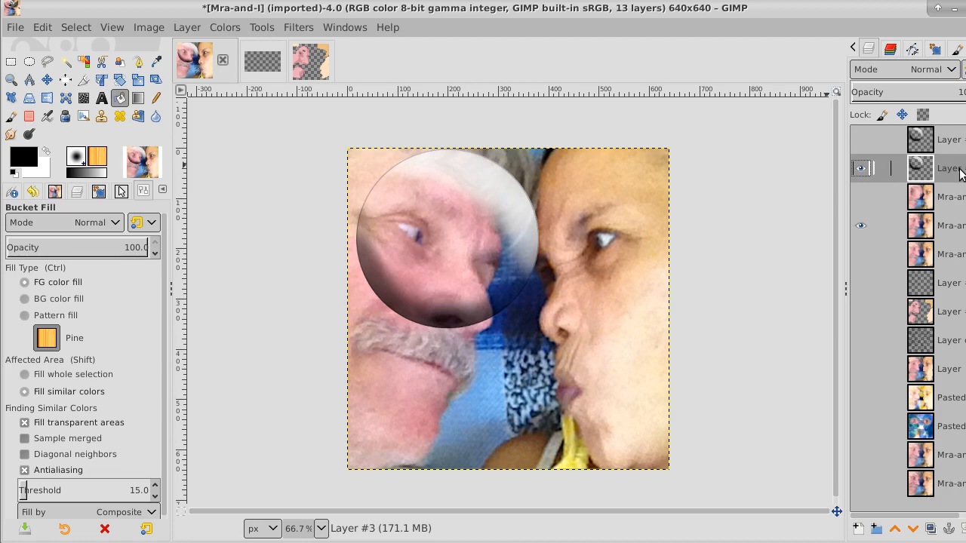
{"action": "left_click", "coordinate": [861, 198]}
{"action": "left_click", "coordinate": [861, 198]}
{"action": "left_click", "coordinate": [950, 198]}
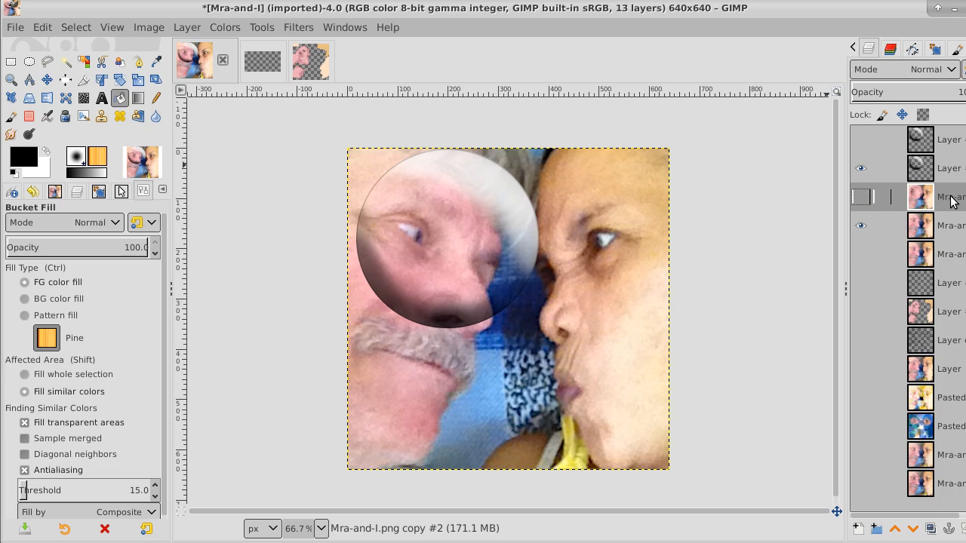
{"action": "left_click", "coordinate": [953, 227]}
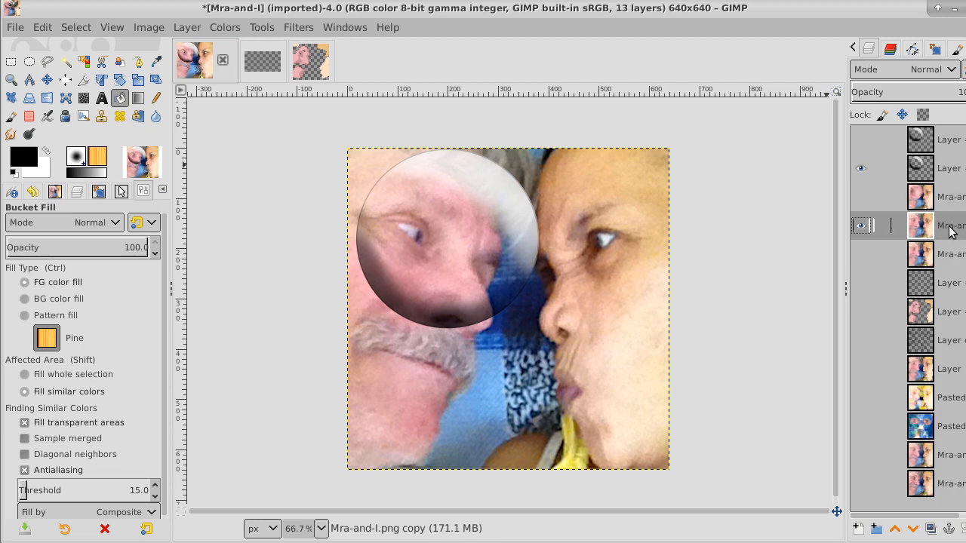
{"action": "left_click", "coordinate": [895, 529]}
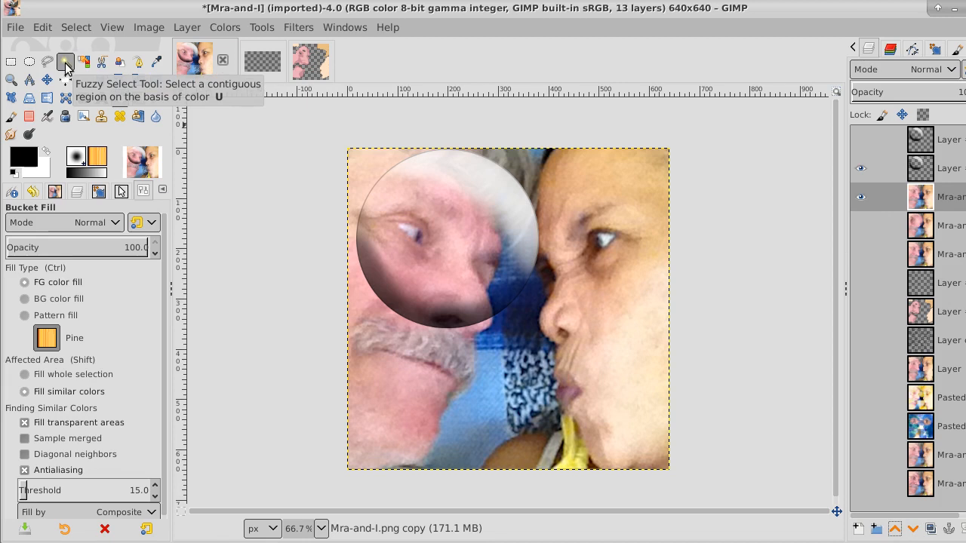
- Try Dodge on the visible shading layer, then set its blend mode to Overlay
{"action": "left_click", "coordinate": [957, 168]}
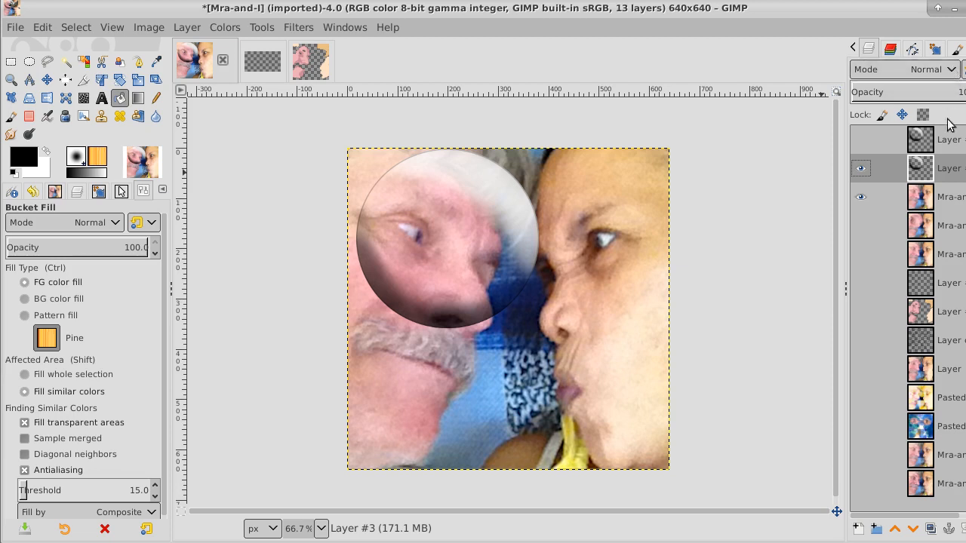
{"action": "left_click", "coordinate": [952, 68]}
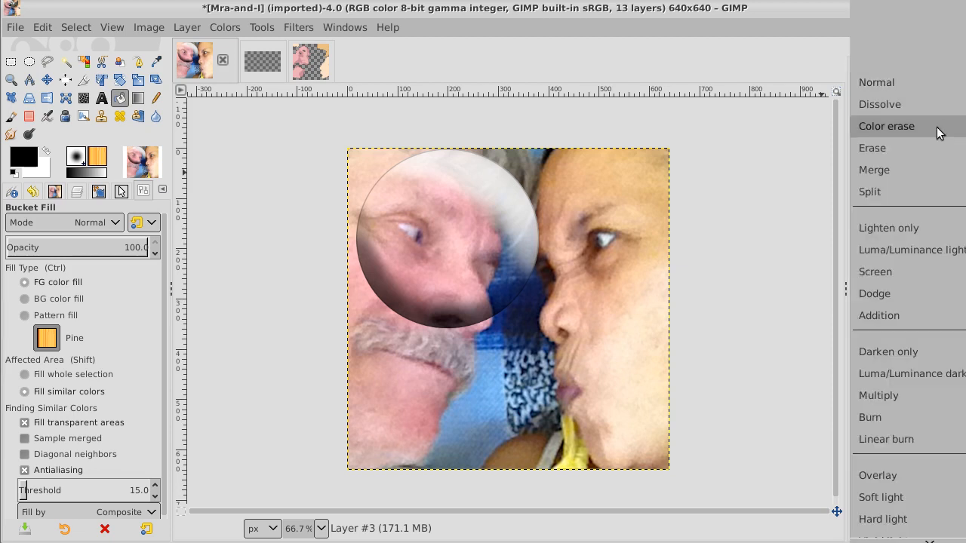
{"action": "left_click", "coordinate": [865, 293]}
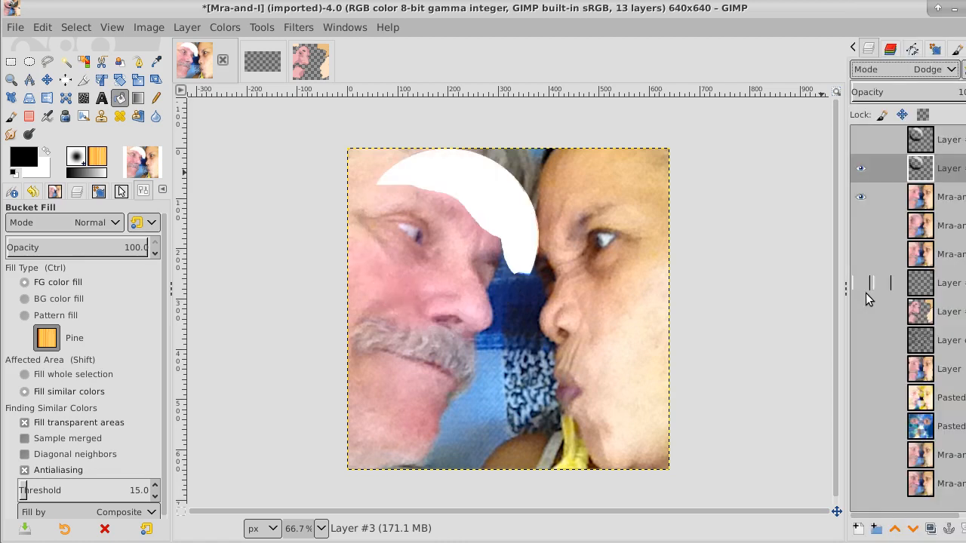
{"action": "left_click", "coordinate": [950, 69]}
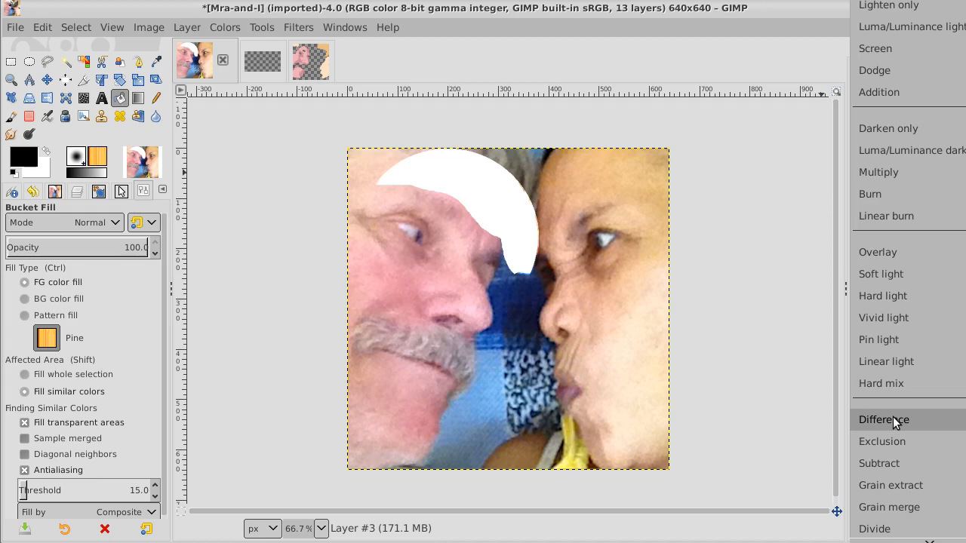
{"action": "left_click", "coordinate": [885, 254]}
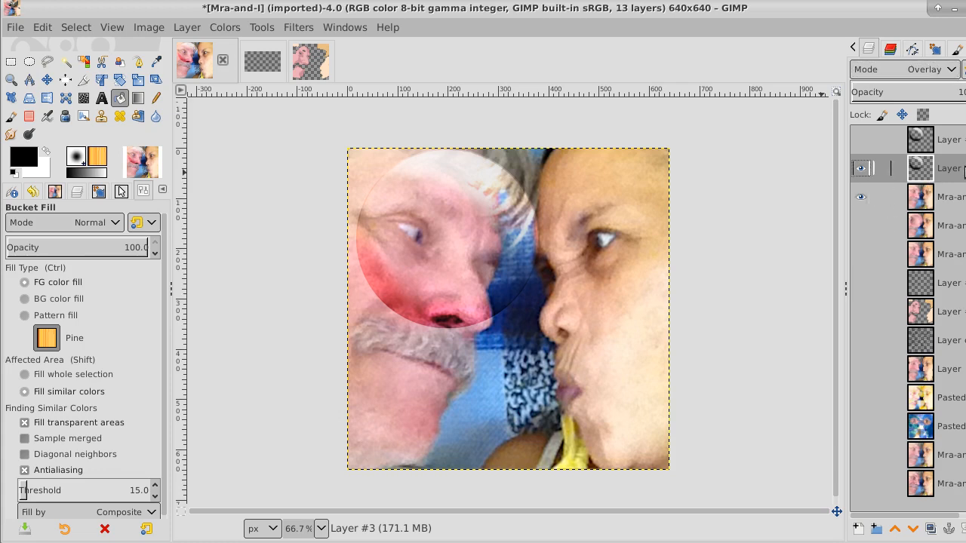
{"action": "left_click", "coordinate": [83, 62]}
{"action": "left_click", "coordinate": [575, 187]}
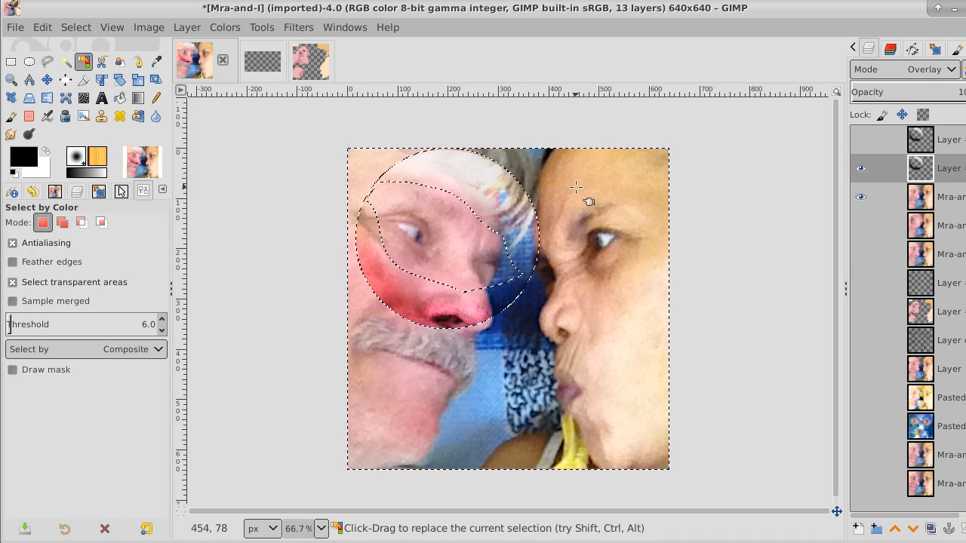
{"action": "left_click", "coordinate": [68, 28]}
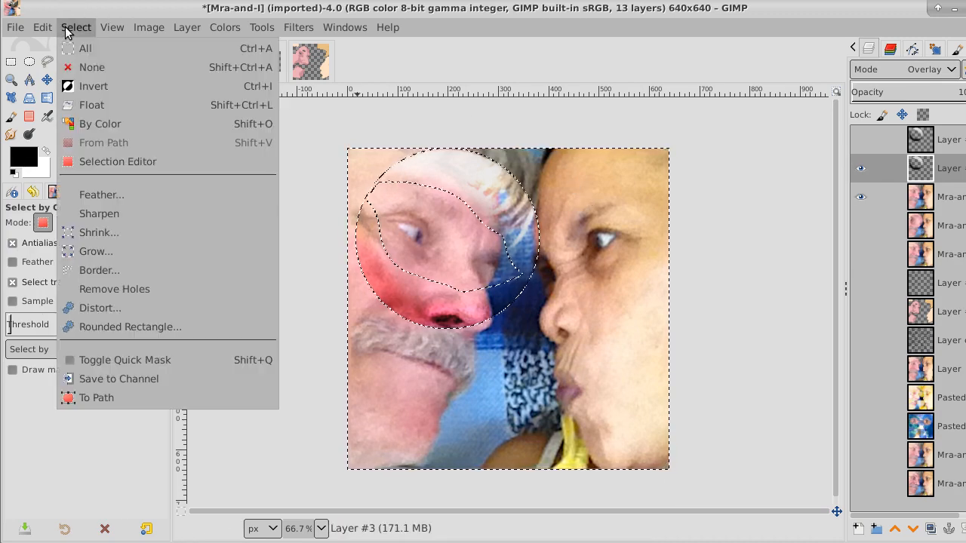
{"action": "left_click", "coordinate": [87, 67]}
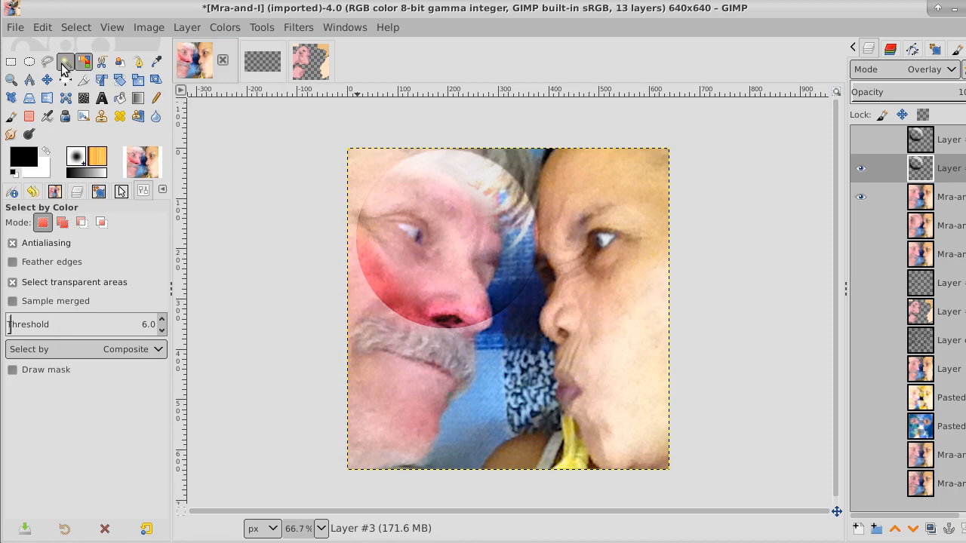
- Select the area outside the ball on the shading layer with Fuzzy Select and invert the selection to the ball circle
{"action": "left_click", "coordinate": [64, 63]}
{"action": "left_click", "coordinate": [554, 180]}
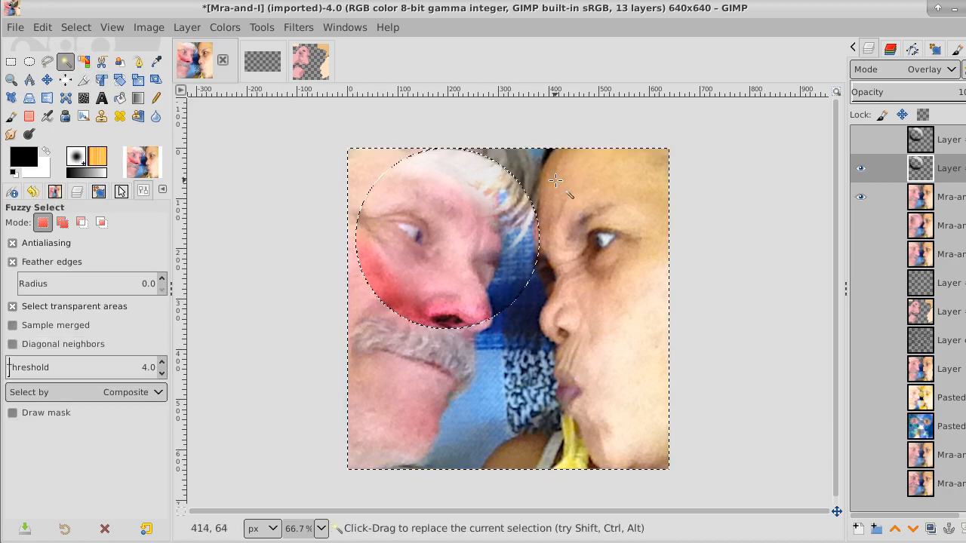
{"action": "left_click", "coordinate": [75, 28]}
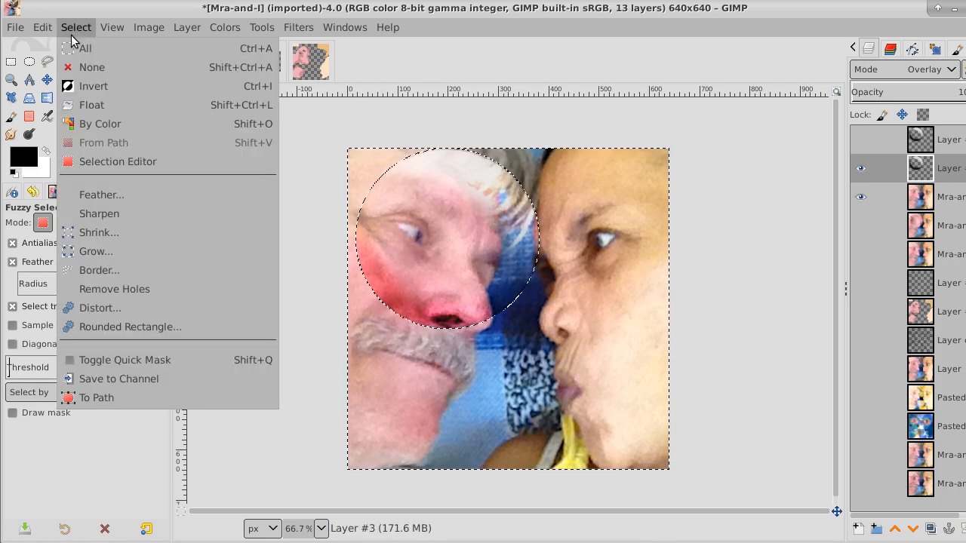
{"action": "left_click", "coordinate": [75, 89]}
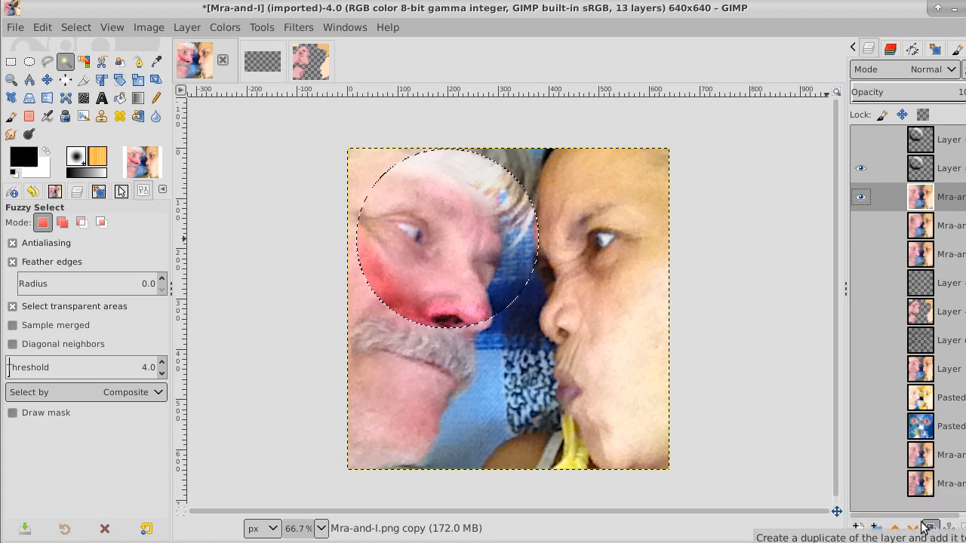
- Add a transparent layer above the undistorted photo copy and fill the circular selection with black
{"action": "left_click", "coordinate": [858, 527]}
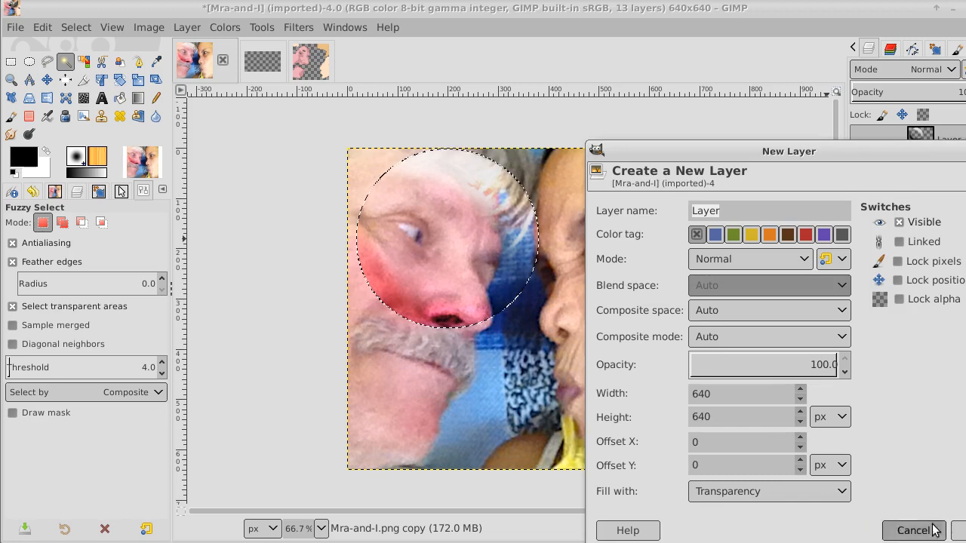
{"action": "left_click", "coordinate": [958, 530]}
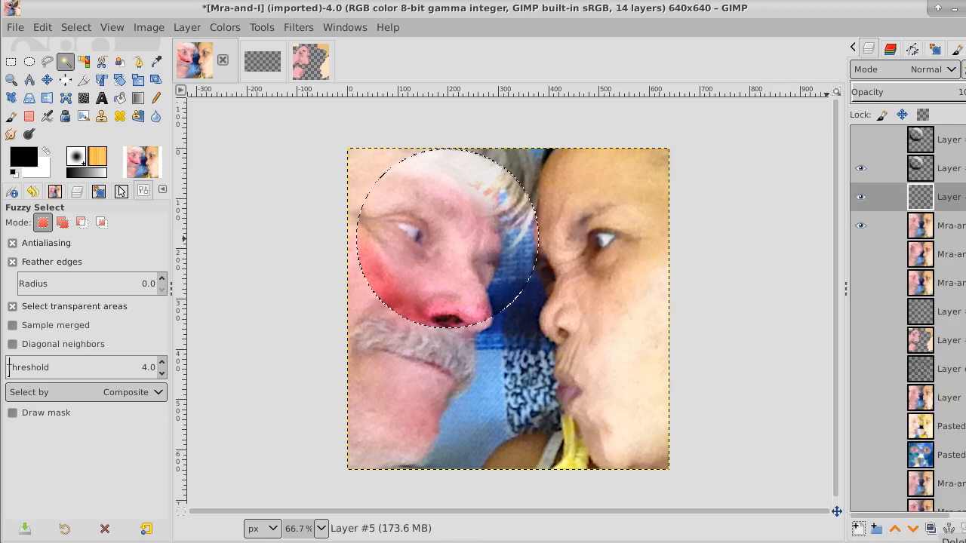
{"action": "left_click", "coordinate": [120, 97]}
{"action": "left_click", "coordinate": [439, 224]}
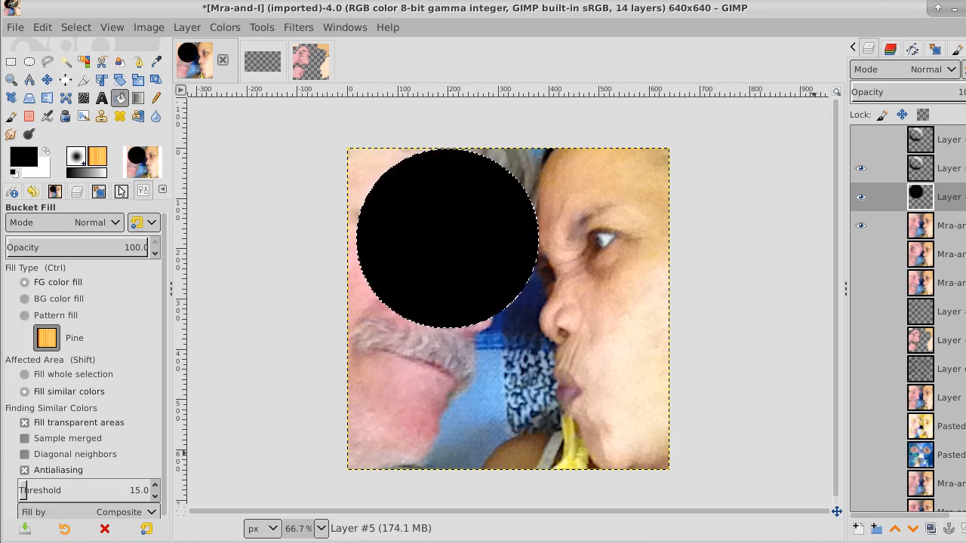
- Duplicate the black circle layer, clear the selection, and delete the duplicate again
{"action": "left_click", "coordinate": [934, 530]}
{"action": "left_click", "coordinate": [934, 531]}
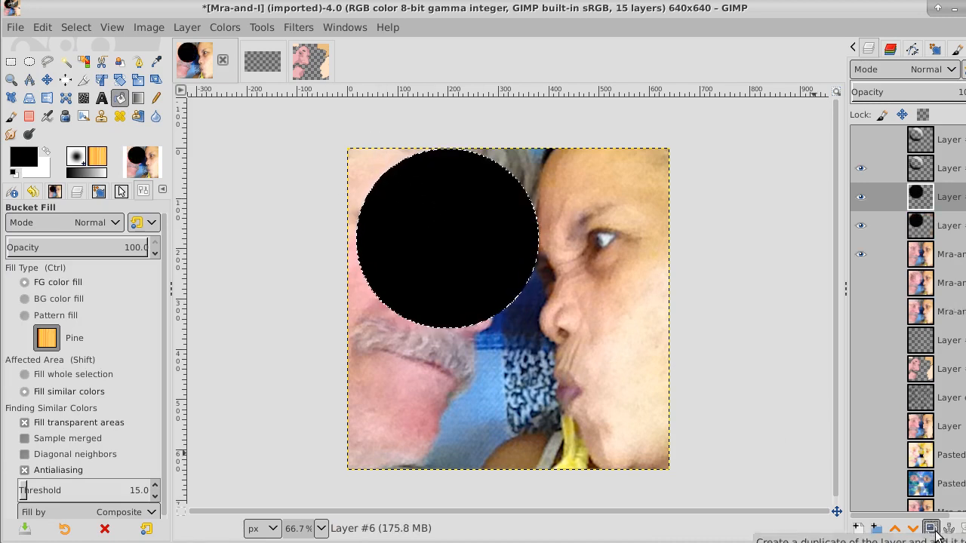
{"action": "left_click", "coordinate": [76, 29]}
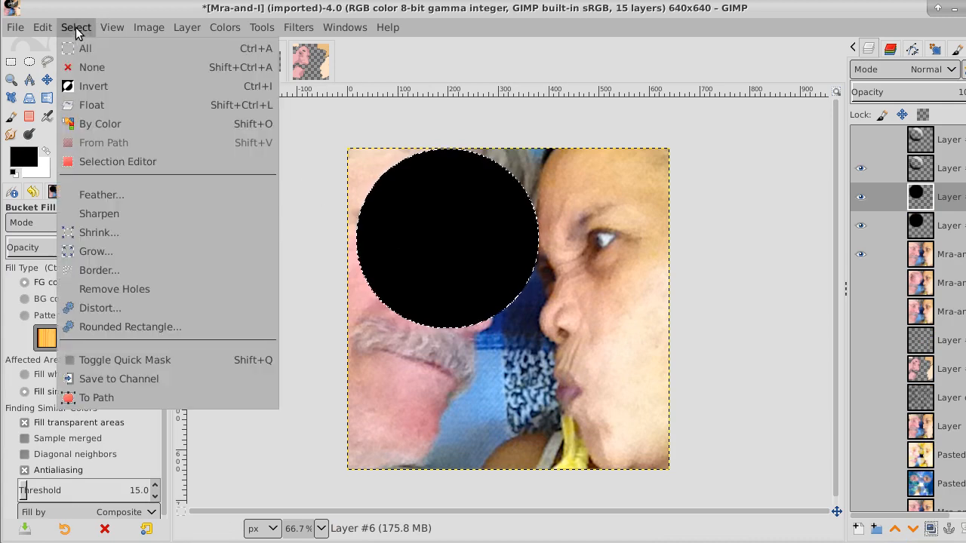
{"action": "left_click", "coordinate": [89, 67]}
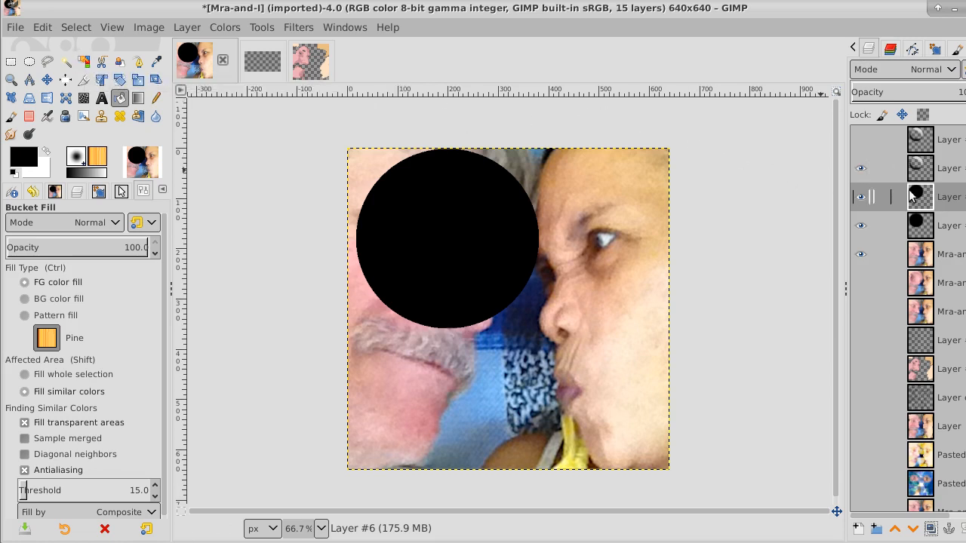
{"action": "left_click", "coordinate": [963, 528]}
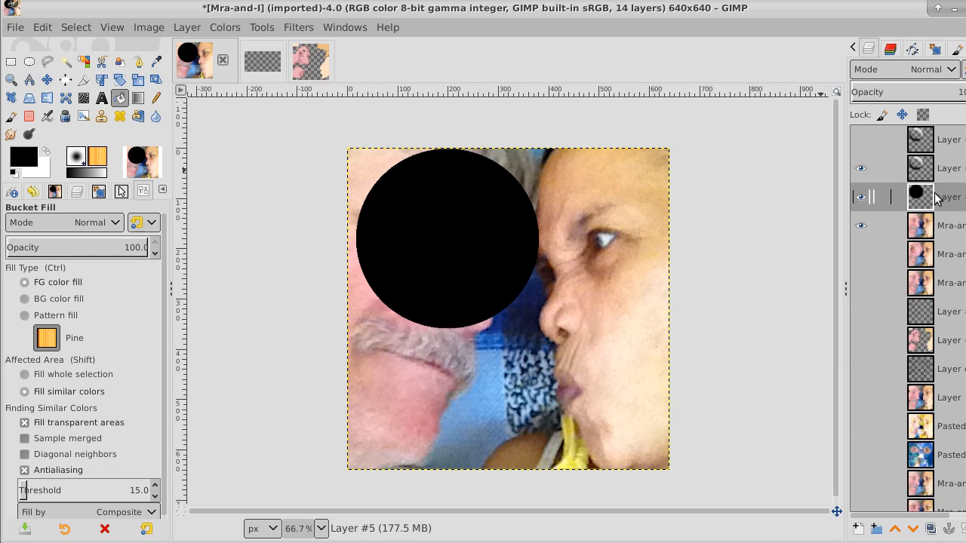
- Shift the black circle layer slightly down and to the left of the ball, and resize the layer to the image size
{"action": "left_click", "coordinate": [47, 80]}
{"action": "left_click_drag", "start_coordinate": [438, 227], "coordinate": [431, 235]}
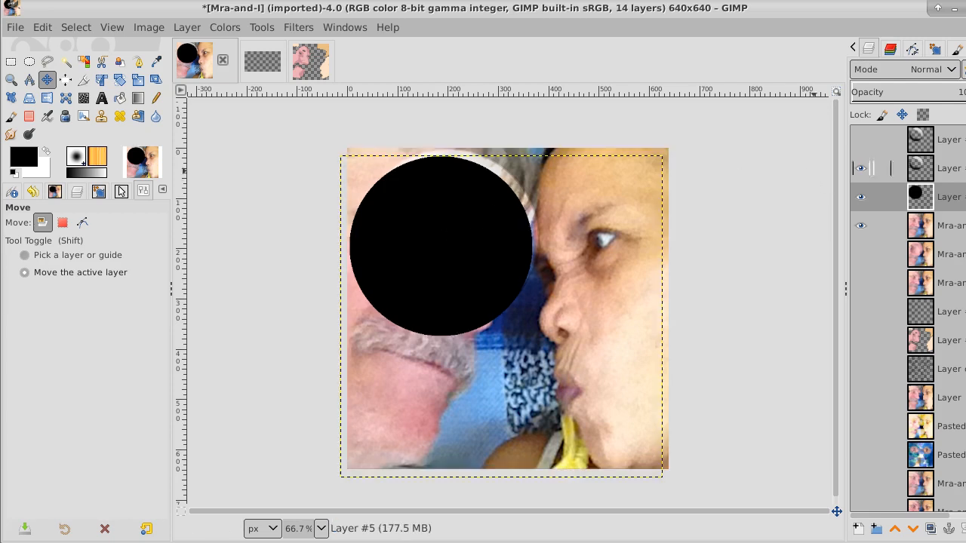
{"action": "right_click", "coordinate": [872, 196]}
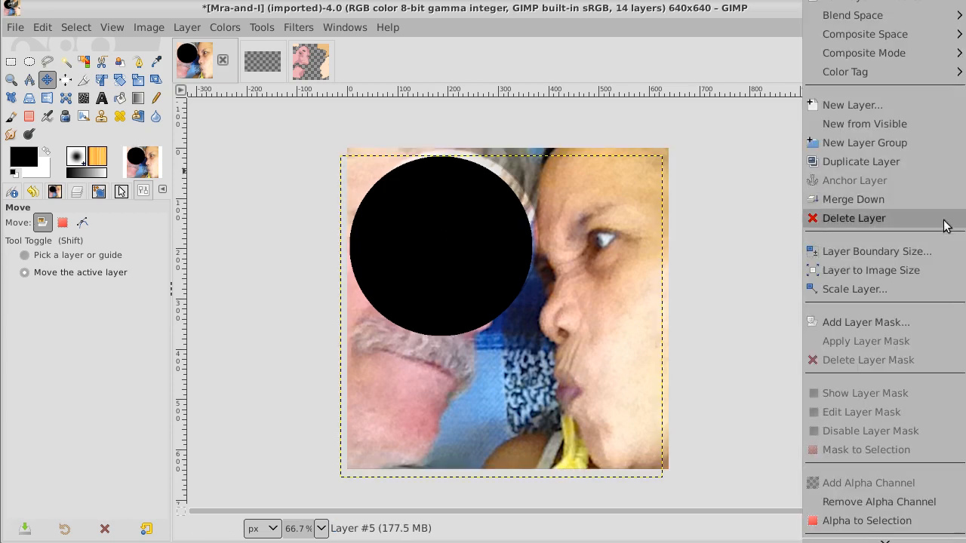
{"action": "left_click", "coordinate": [904, 269]}
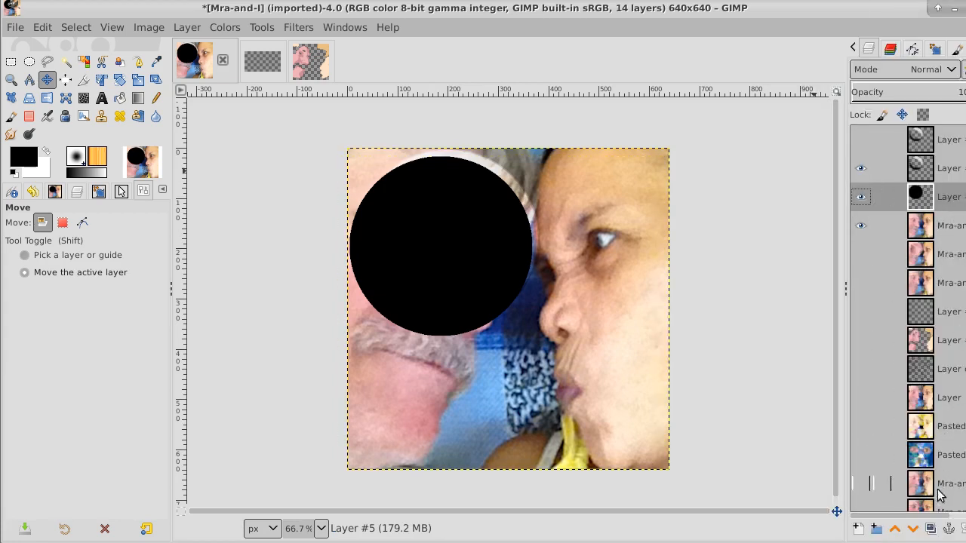
- Duplicate the offset black circle layer and apply a Gaussian Blur of size 3.50 to the lower copy
{"action": "left_click", "coordinate": [930, 529]}
{"action": "left_click", "coordinate": [931, 529]}
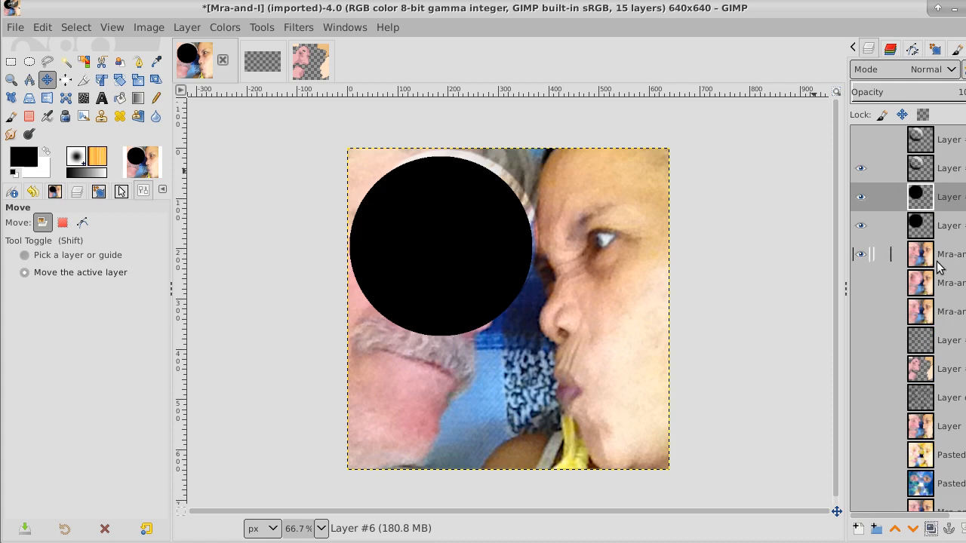
{"action": "left_click", "coordinate": [922, 219]}
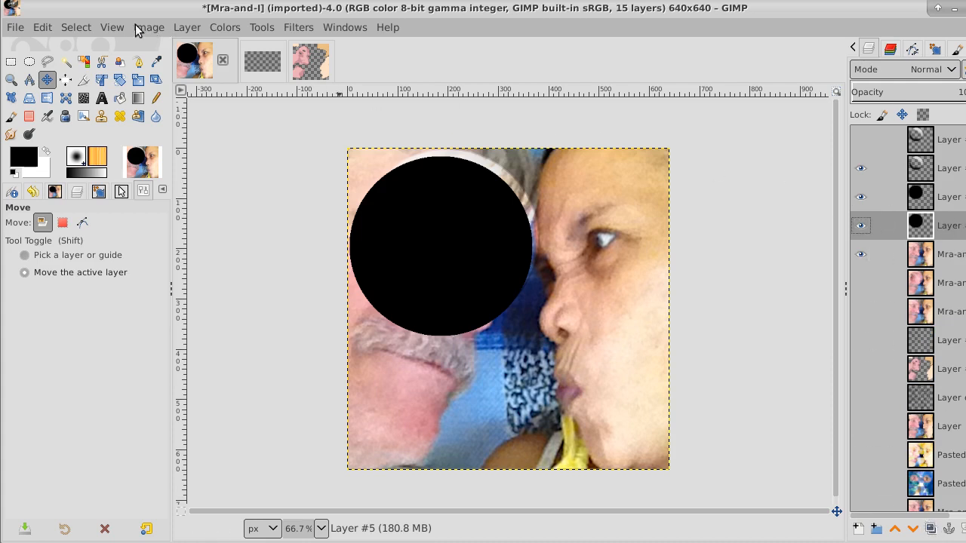
{"action": "left_click", "coordinate": [295, 27]}
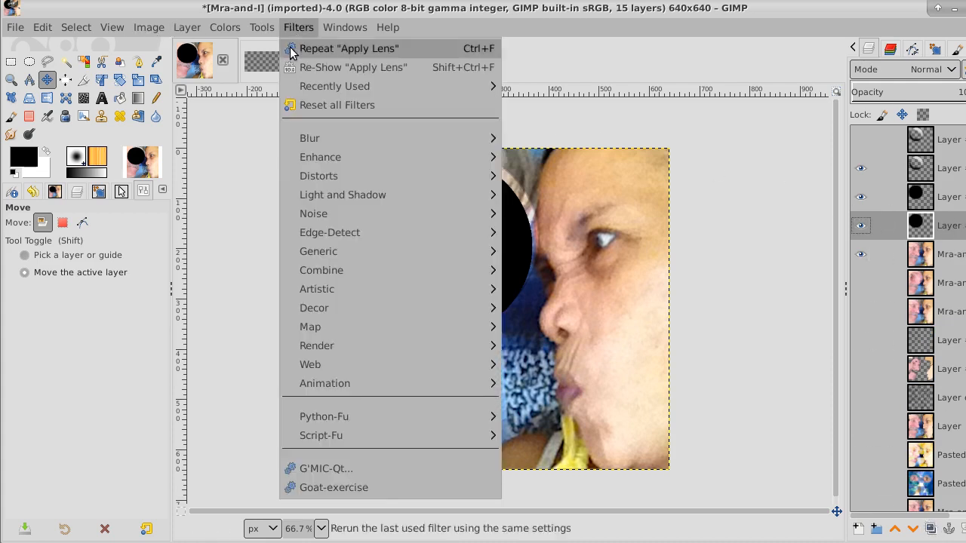
{"action": "mouse_move", "coordinate": [302, 142]}
{"action": "left_click", "coordinate": [611, 138]}
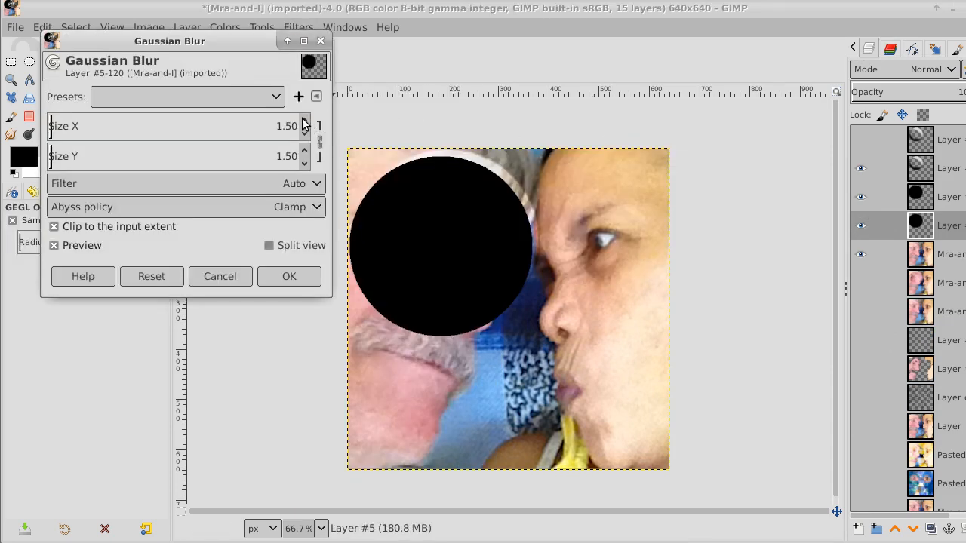
{"action": "double_click", "coordinate": [304, 122]}
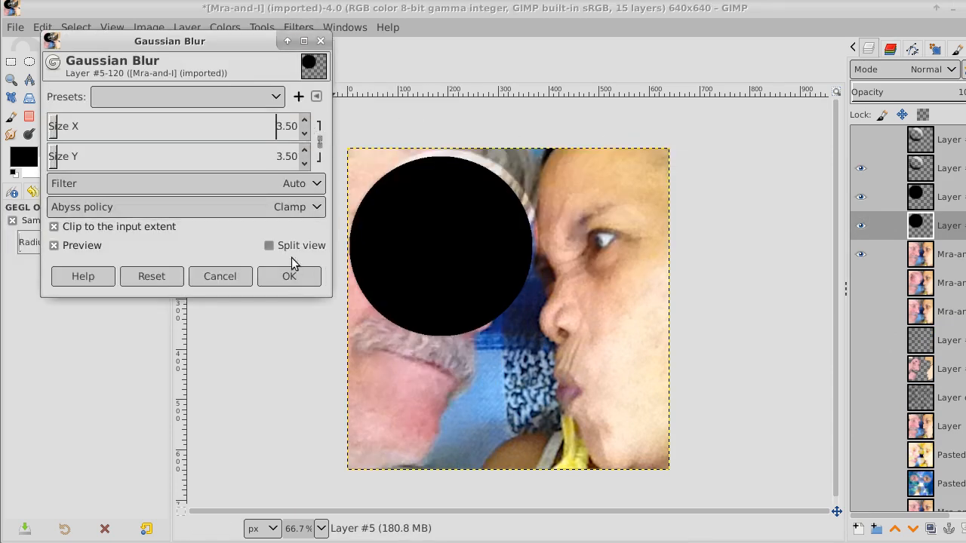
{"action": "left_click", "coordinate": [306, 121]}
{"action": "left_click", "coordinate": [295, 275]}
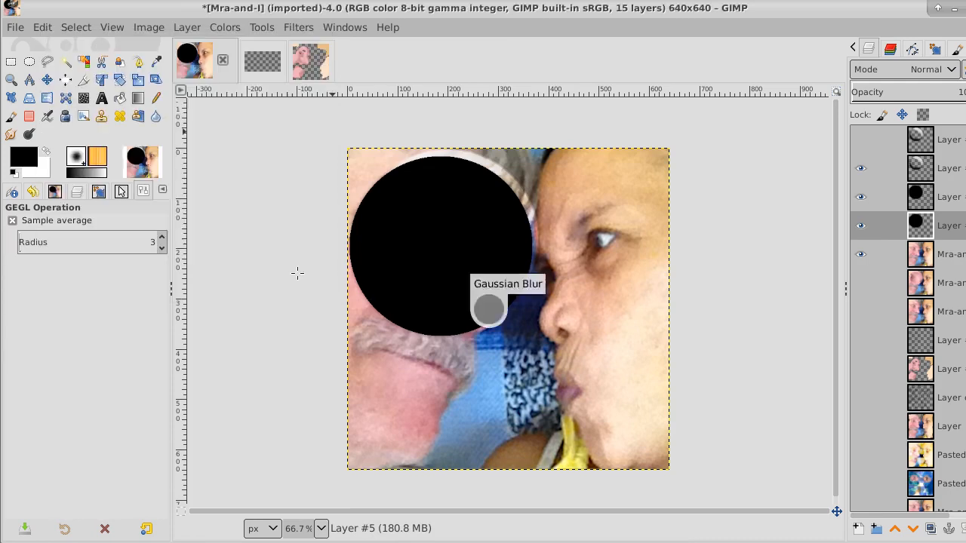
- Select the black circle on the unblurred upper copy with Fuzzy Select and hide that layer
{"action": "left_click", "coordinate": [961, 201]}
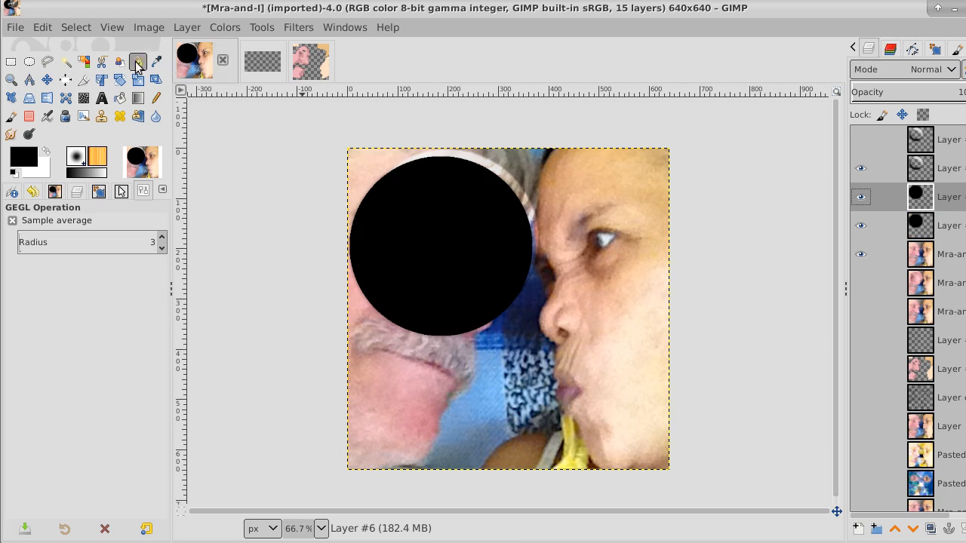
{"action": "left_click", "coordinate": [63, 63]}
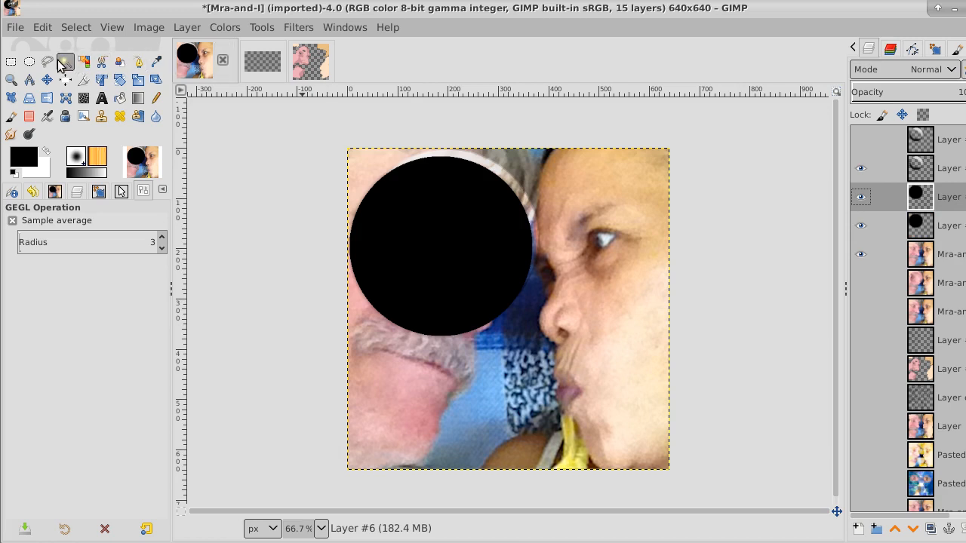
{"action": "left_click", "coordinate": [471, 230]}
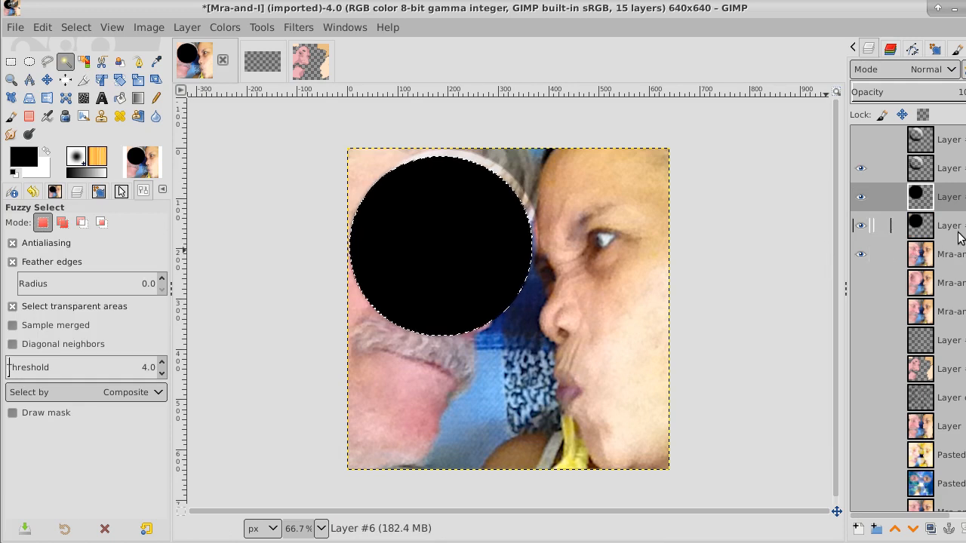
{"action": "left_click", "coordinate": [861, 197]}
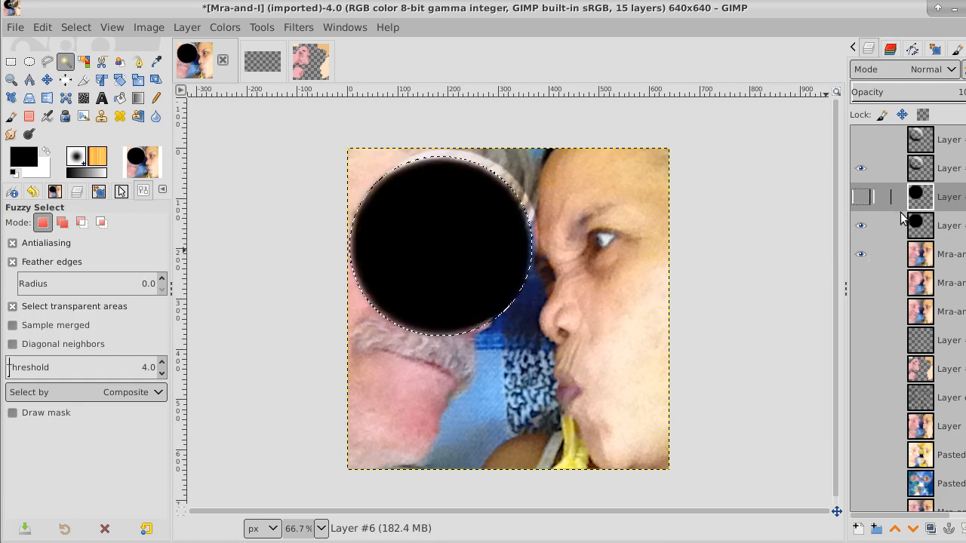
- Try clearing the offset circle area from the blurred layer, deselect, and undo the clearing
{"action": "left_click", "coordinate": [957, 226]}
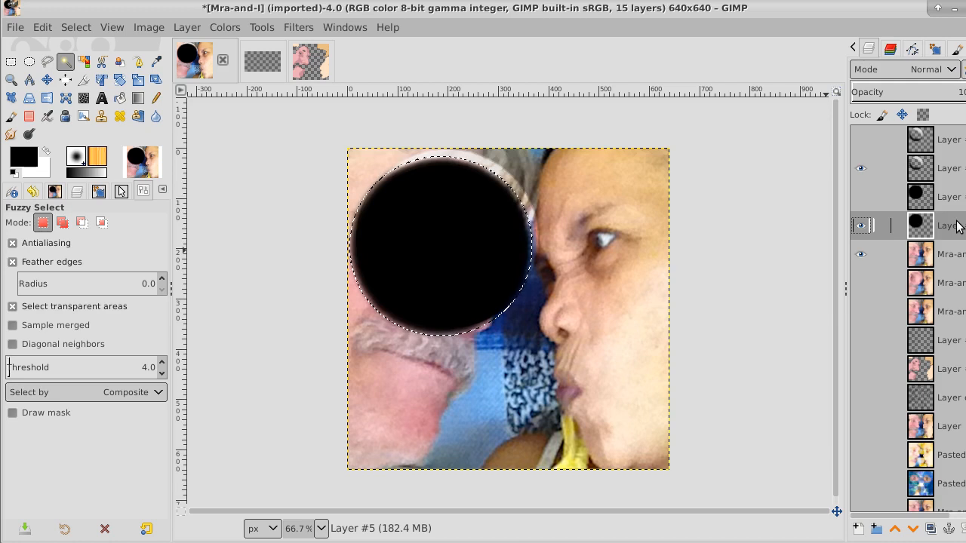
{"action": "key", "text": "Delete"}
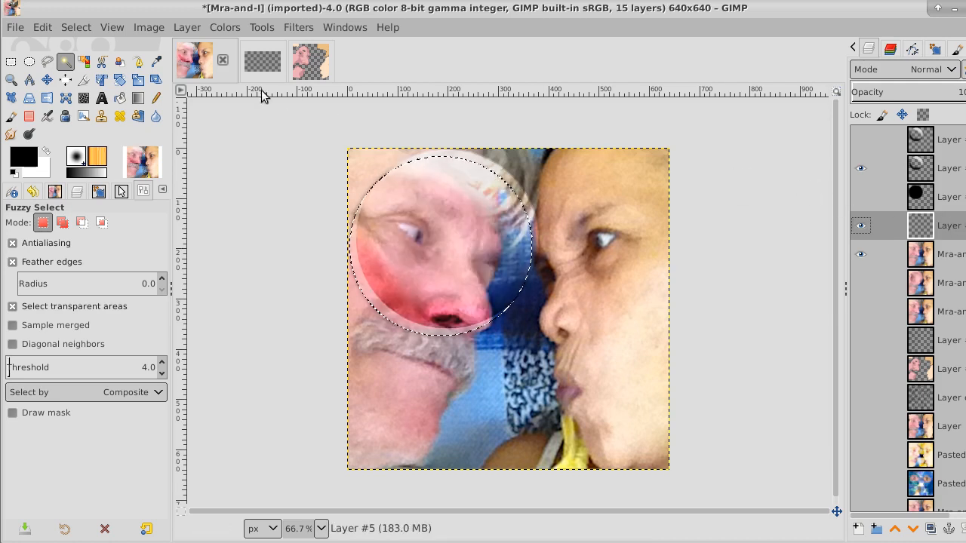
{"action": "left_click", "coordinate": [88, 28]}
{"action": "left_click", "coordinate": [89, 67]}
{"action": "key", "text": "ctrl+comma"}
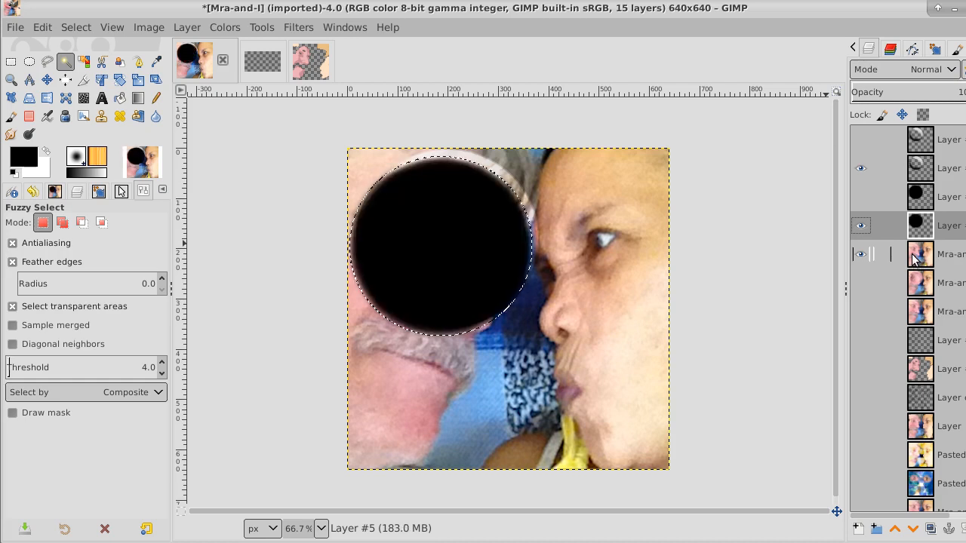
- Replace the offset circle selection with the ball's outline, taken from the visible Overlay shading layer using Fuzzy Select and inversion
{"action": "left_click", "coordinate": [952, 166]}
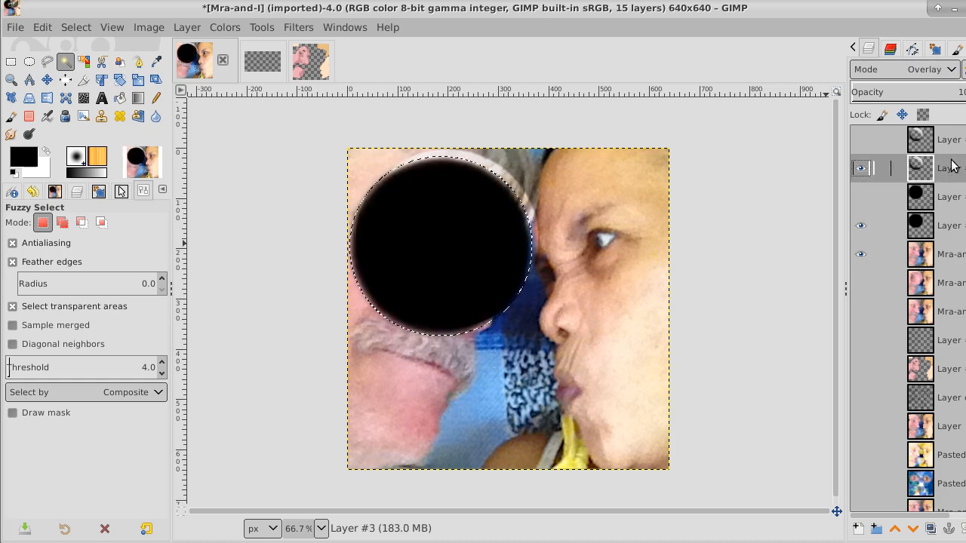
{"action": "left_click", "coordinate": [80, 27]}
{"action": "left_click", "coordinate": [92, 67]}
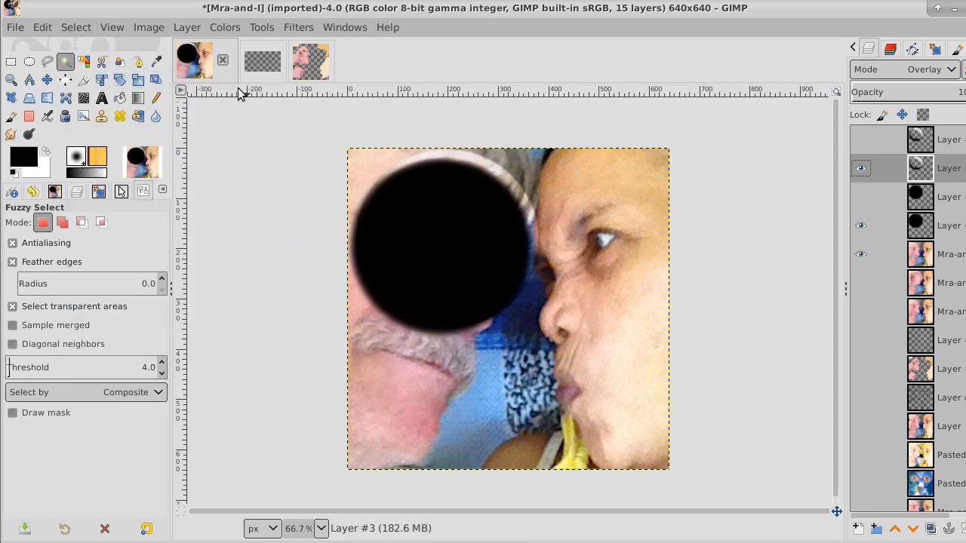
{"action": "left_click", "coordinate": [84, 62]}
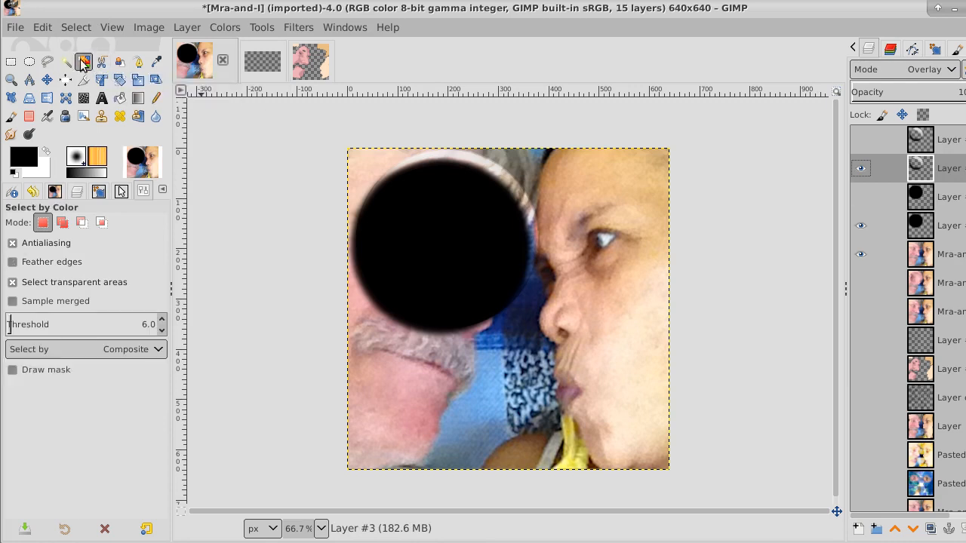
{"action": "left_click", "coordinate": [66, 62]}
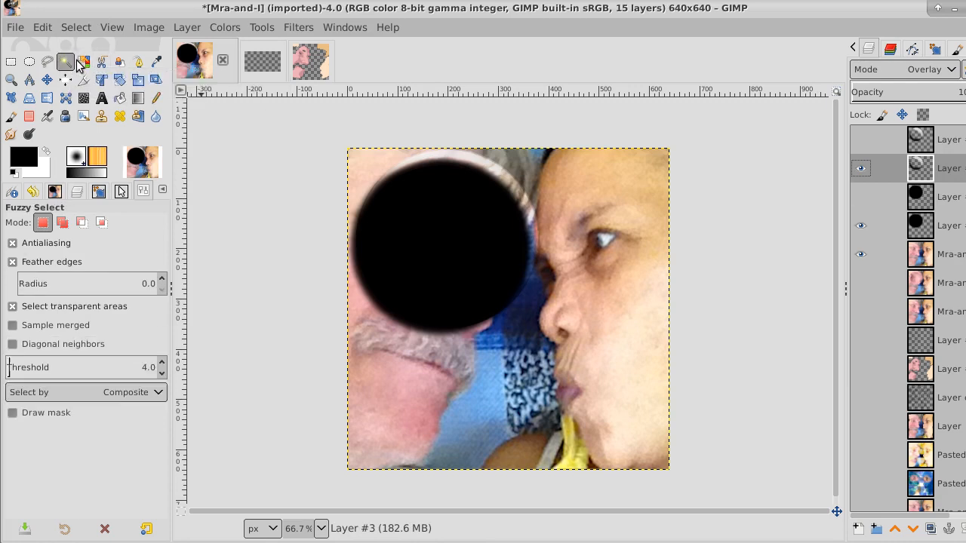
{"action": "left_click", "coordinate": [580, 209]}
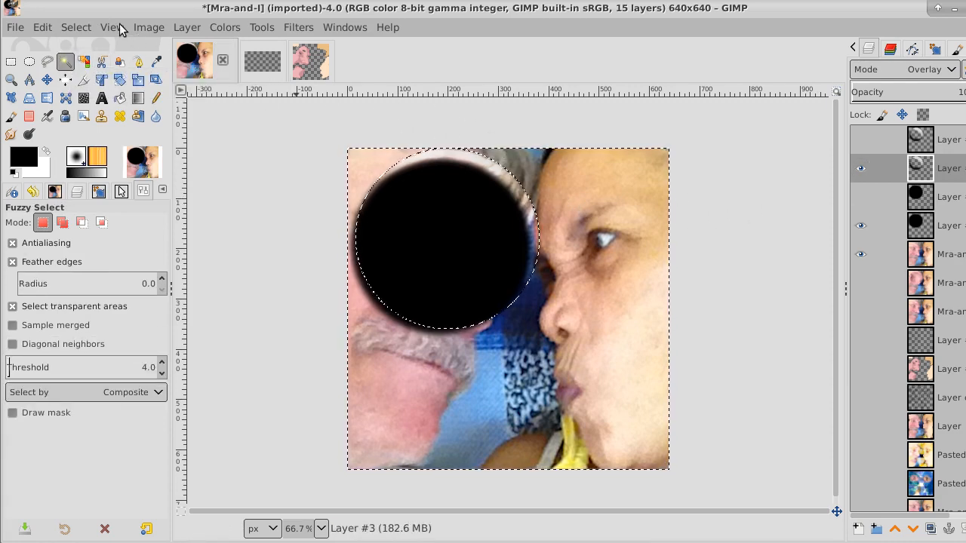
{"action": "left_click", "coordinate": [92, 28]}
{"action": "left_click", "coordinate": [83, 85]}
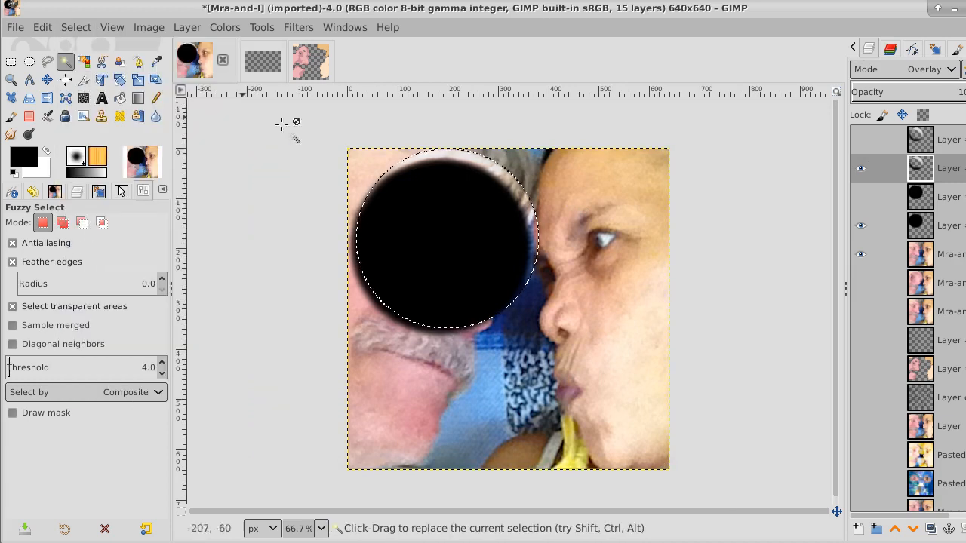
- Delete the ball area from the blurred black circle layer, leaving a crescent drop shadow, and clear the selection
{"action": "left_click", "coordinate": [948, 225]}
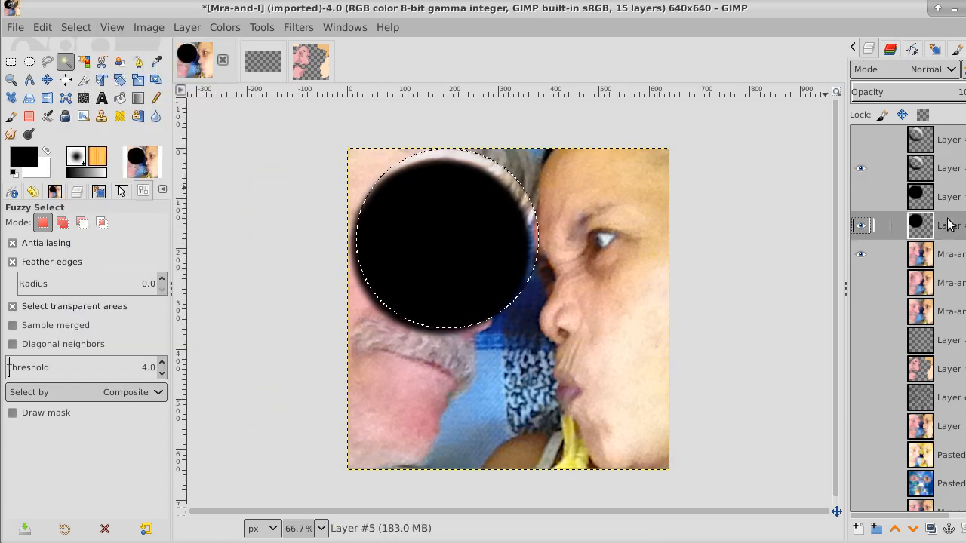
{"action": "key", "text": "Delete"}
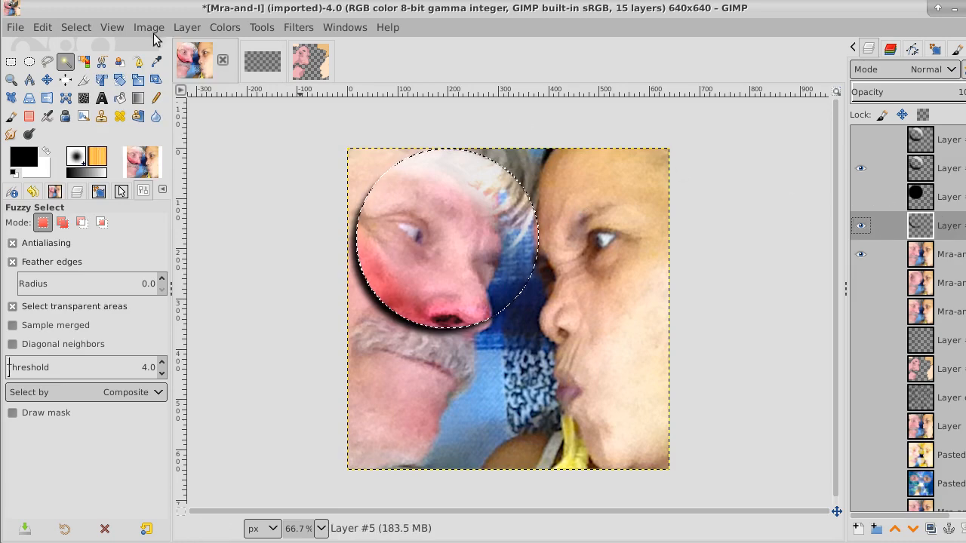
{"action": "left_click", "coordinate": [73, 27]}
{"action": "left_click", "coordinate": [75, 68]}
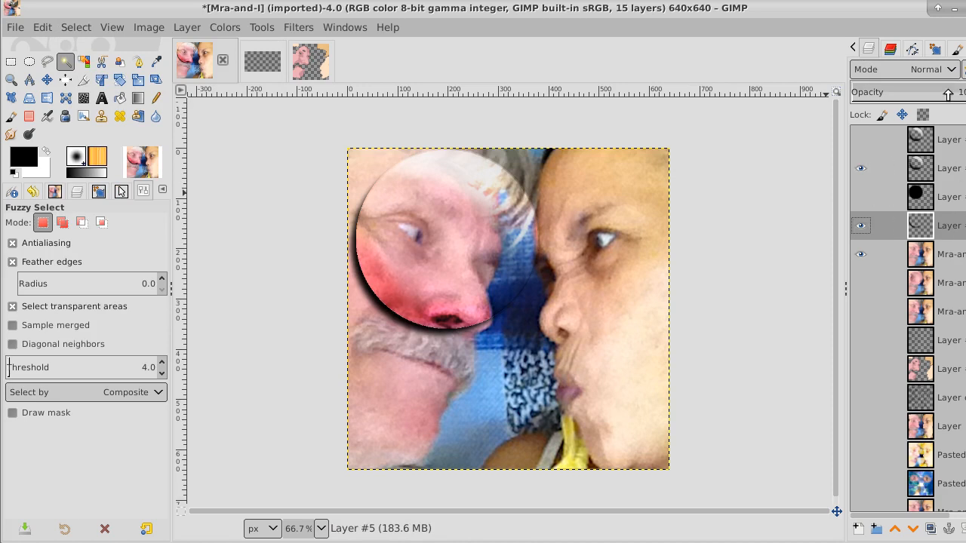
- Lower the opacity of the crescent drop shadow layer and hide the portrait photo layers beneath it
{"action": "mouse_move", "coordinate": [947, 92]}
{"action": "left_mouse_down"}
{"action": "mouse_move", "coordinate": [925, 92]}
{"action": "mouse_move", "coordinate": [933, 92]}
{"action": "left_mouse_up"}
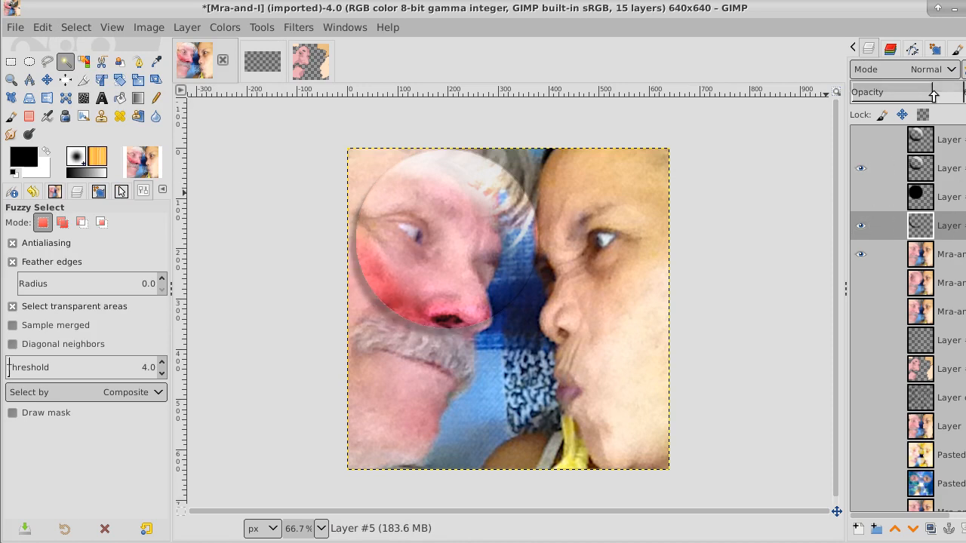
{"action": "left_click", "coordinate": [860, 284]}
{"action": "left_click", "coordinate": [861, 254]}
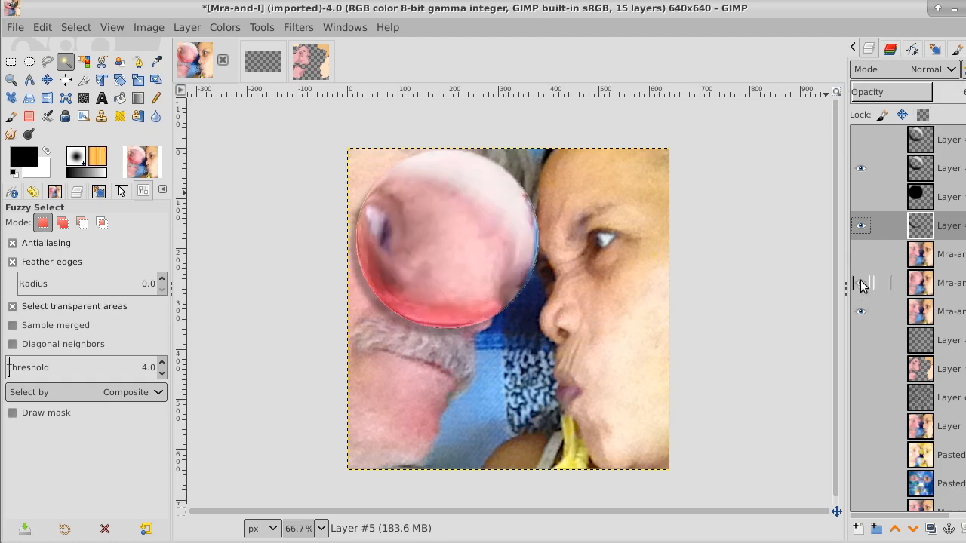
{"action": "left_click", "coordinate": [861, 283]}
{"action": "left_click", "coordinate": [861, 311]}
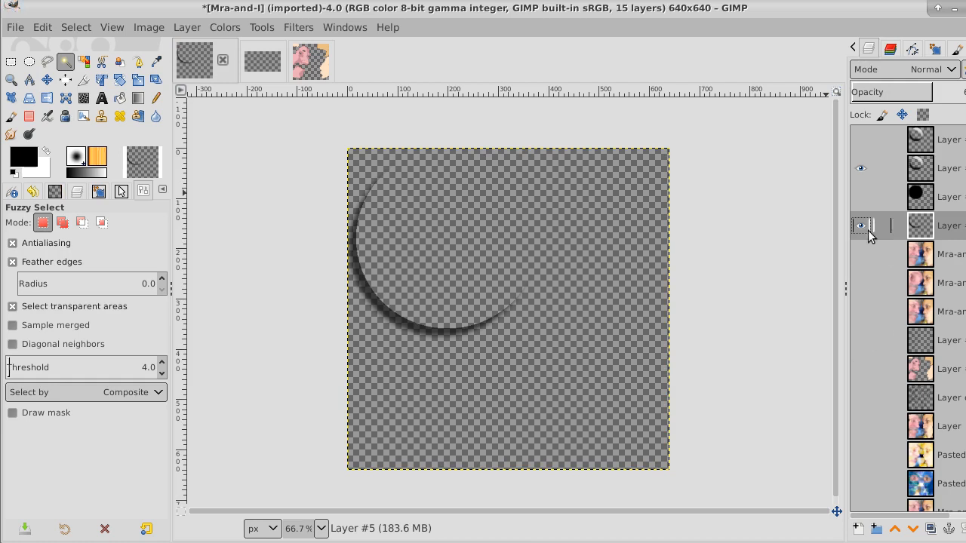
- Combine both ball shading layers and the crescent shadow into a new layer from visible, and hide the source layers
{"action": "left_click", "coordinate": [864, 140]}
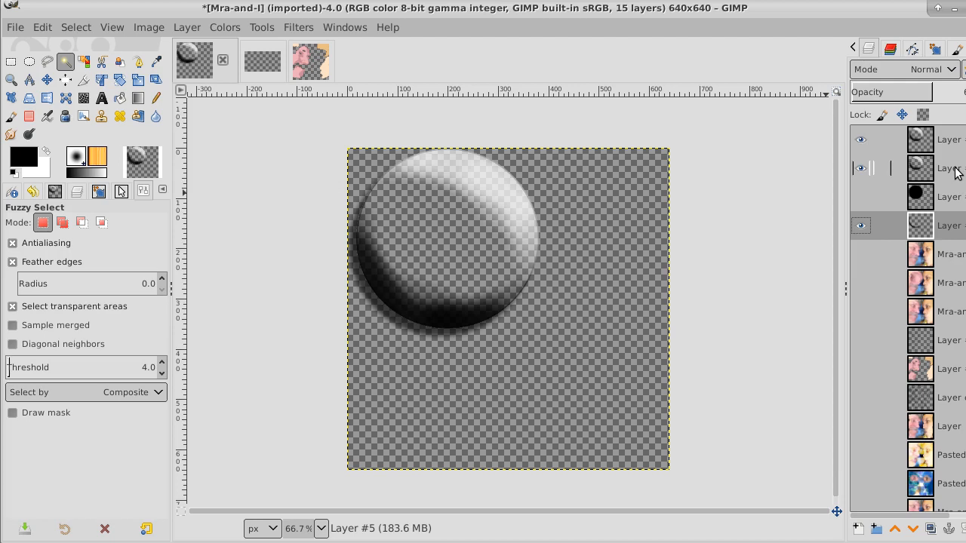
{"action": "right_click", "coordinate": [952, 137]}
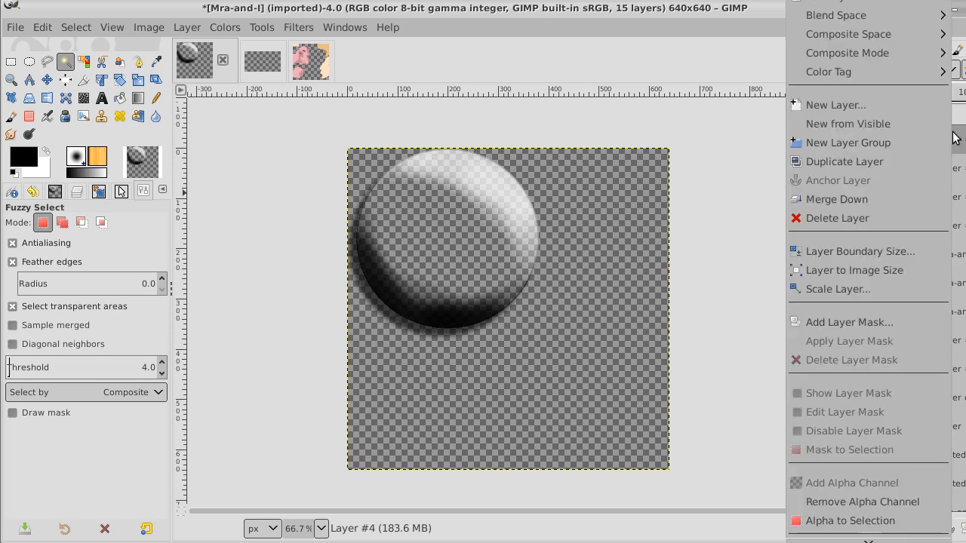
{"action": "left_click", "coordinate": [920, 124]}
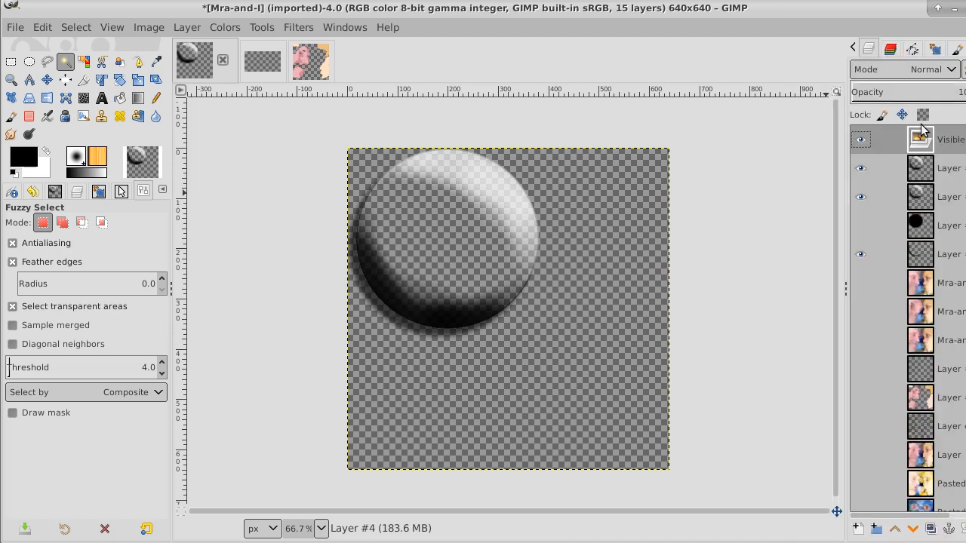
{"action": "left_click", "coordinate": [861, 169]}
{"action": "left_click", "coordinate": [860, 197]}
{"action": "left_click", "coordinate": [861, 254]}
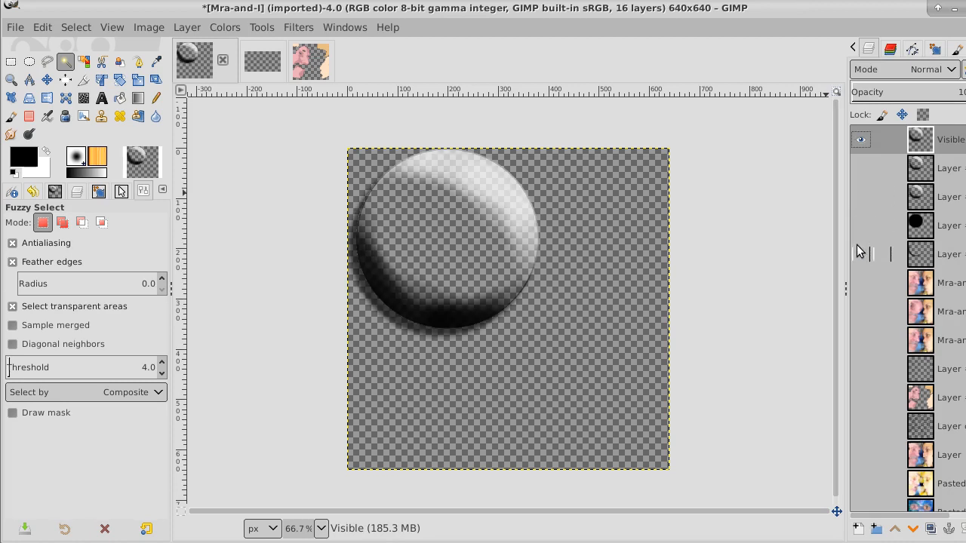
- Check the combined ball layer over the portrait photo, with and without the separate crescent shadow layer
{"action": "left_click", "coordinate": [860, 284]}
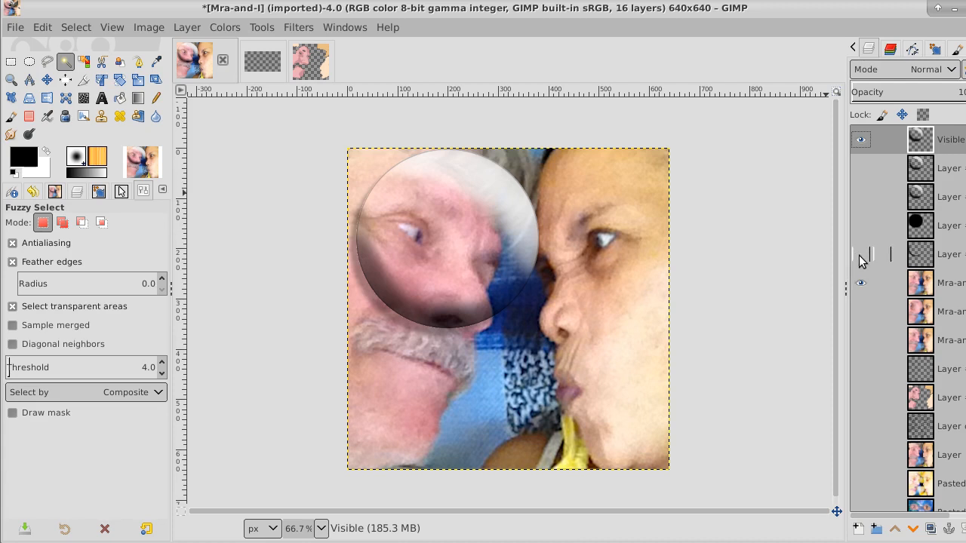
{"action": "left_click", "coordinate": [860, 255]}
{"action": "left_click", "coordinate": [860, 255]}
{"action": "left_click", "coordinate": [861, 283]}
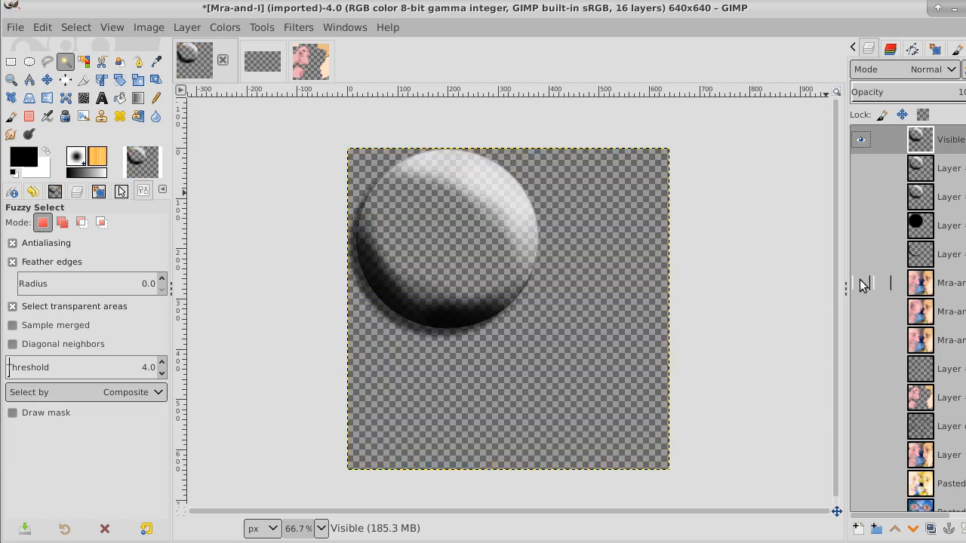
- Add a transparent 640 × 640 px layer directly above the Mra-and-I.png copy layer
{"action": "left_click", "coordinate": [952, 286]}
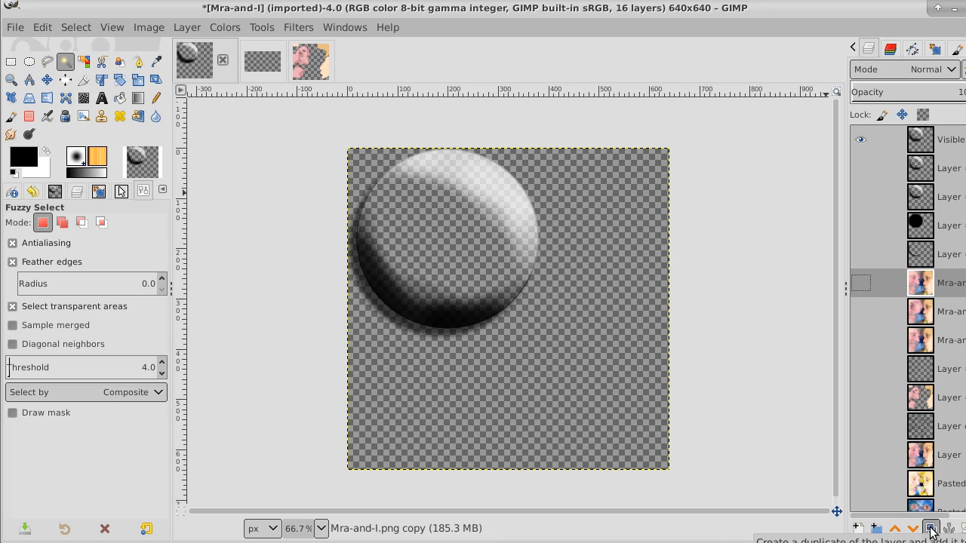
{"action": "left_click", "coordinate": [858, 528]}
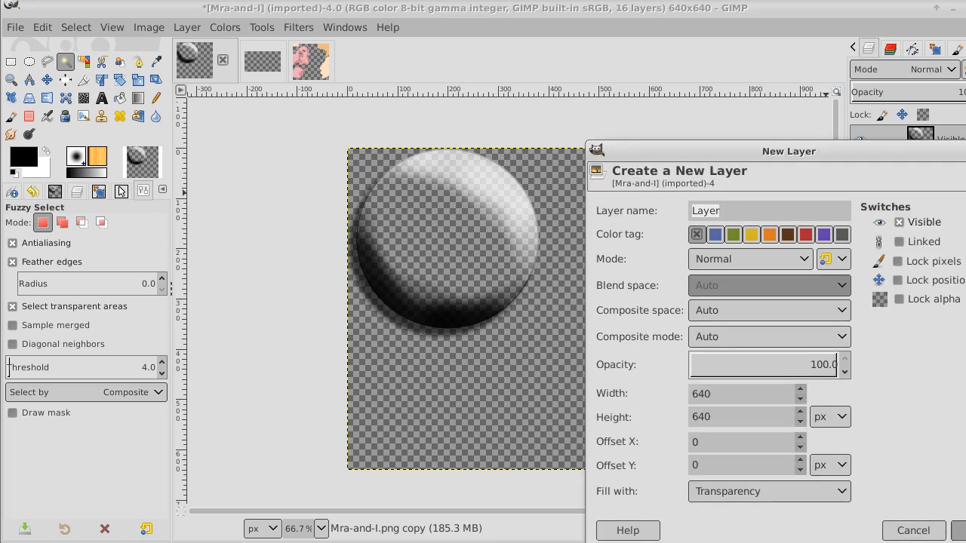
{"action": "left_click", "coordinate": [960, 530]}
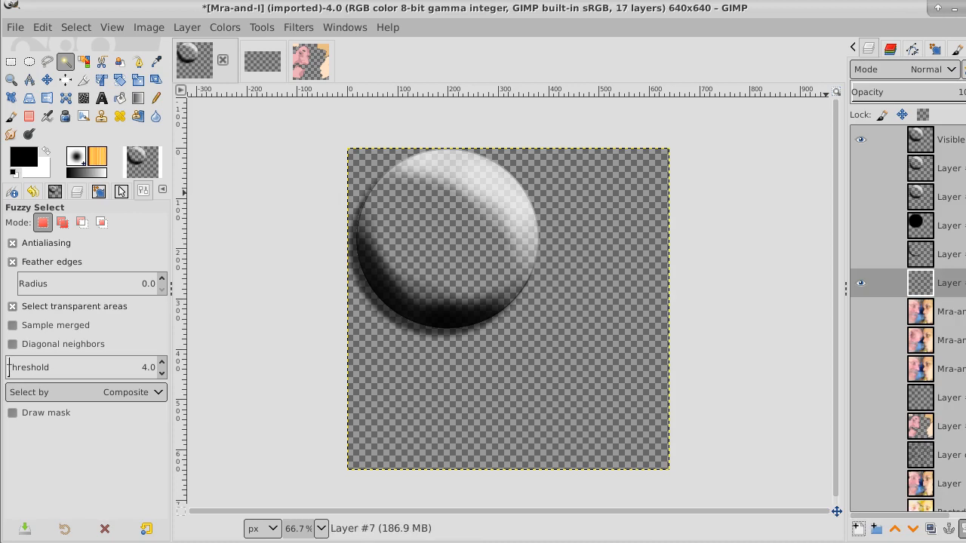
- Set the foreground colour to light blue 689bf5 and bucket-fill the new empty layer with it
{"action": "left_click", "coordinate": [30, 157]}
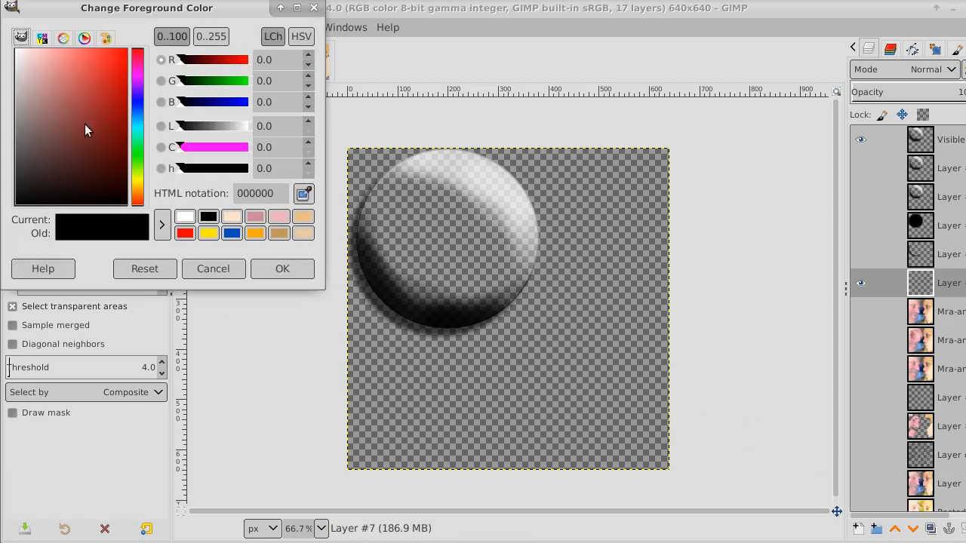
{"action": "left_click", "coordinate": [138, 104]}
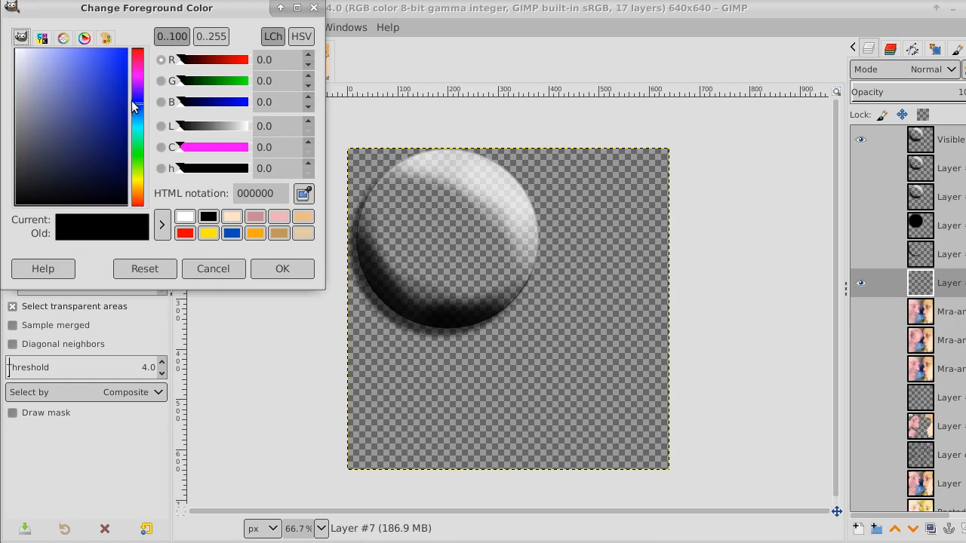
{"action": "left_click_drag", "start_coordinate": [106, 96], "coordinate": [43, 66]}
{"action": "left_click", "coordinate": [139, 89]}
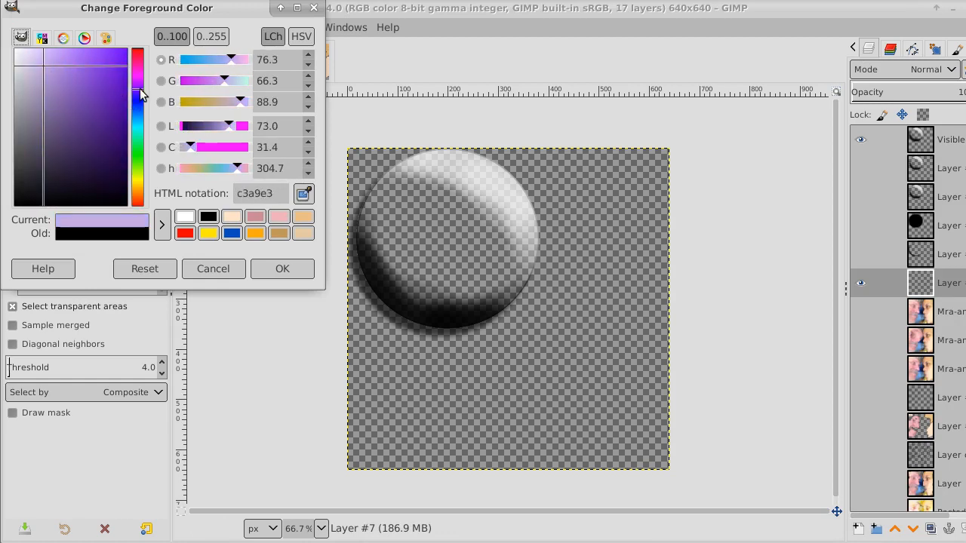
{"action": "left_click_drag", "start_coordinate": [138, 89], "coordinate": [137, 109]}
{"action": "left_click", "coordinate": [65, 61]}
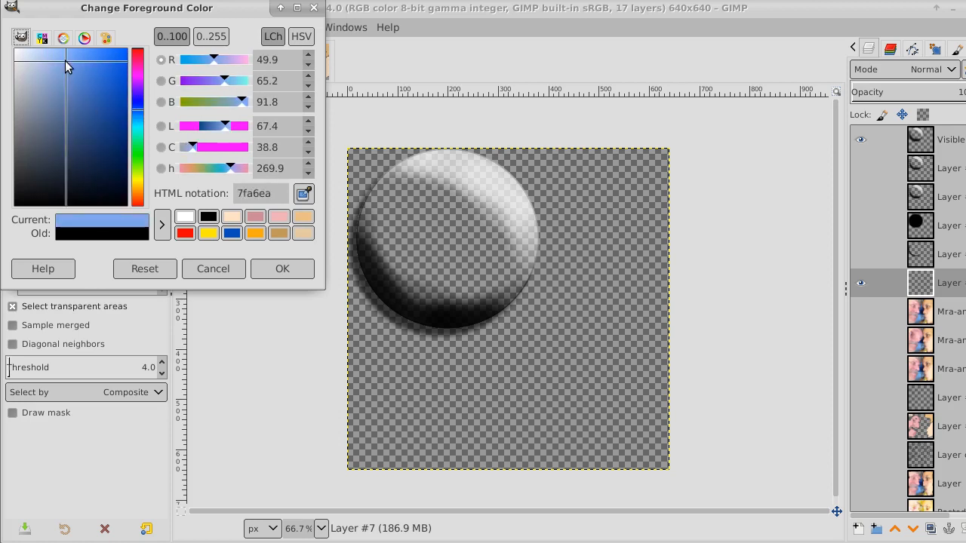
{"action": "mouse_move", "coordinate": [65, 60]}
{"action": "left_mouse_down"}
{"action": "mouse_move", "coordinate": [54, 52]}
{"action": "mouse_move", "coordinate": [78, 53]}
{"action": "left_mouse_up"}
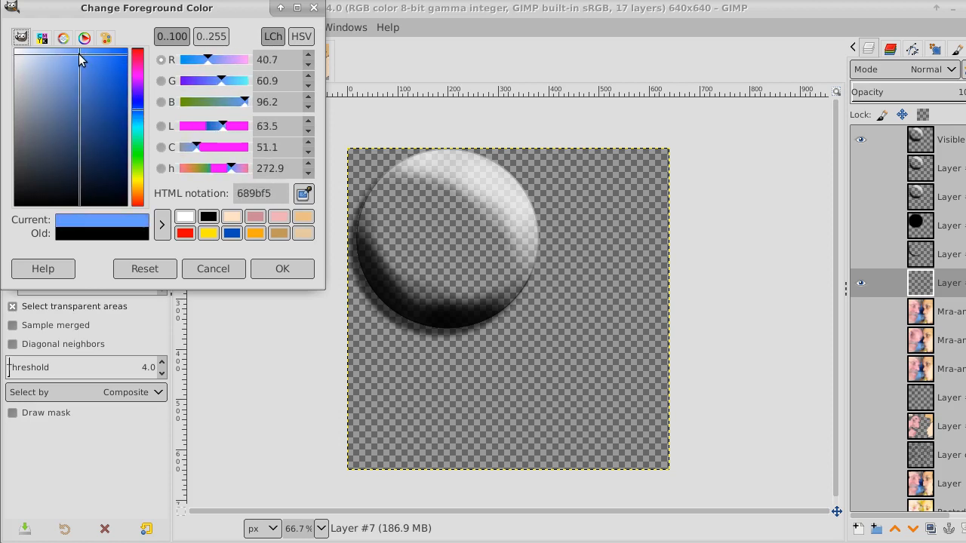
{"action": "left_click", "coordinate": [281, 267]}
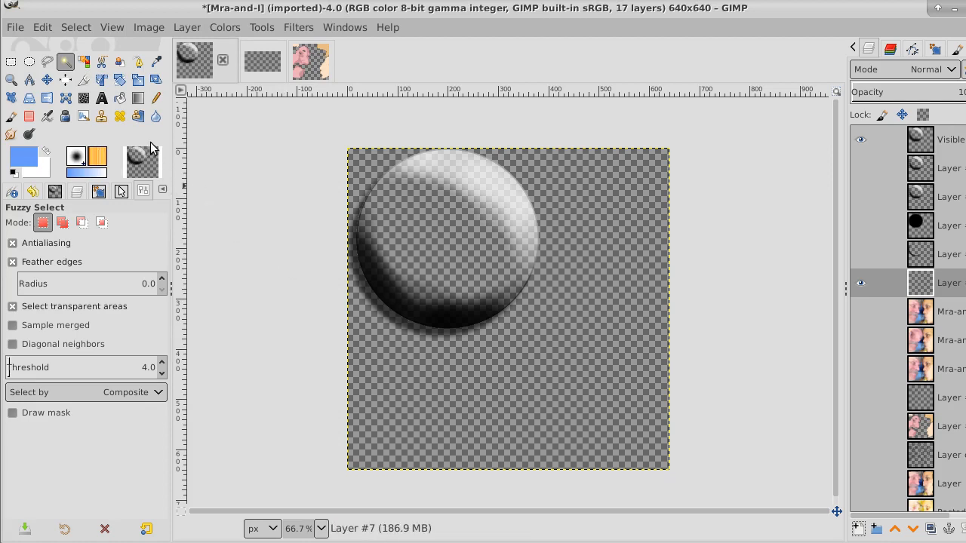
{"action": "left_click", "coordinate": [121, 99]}
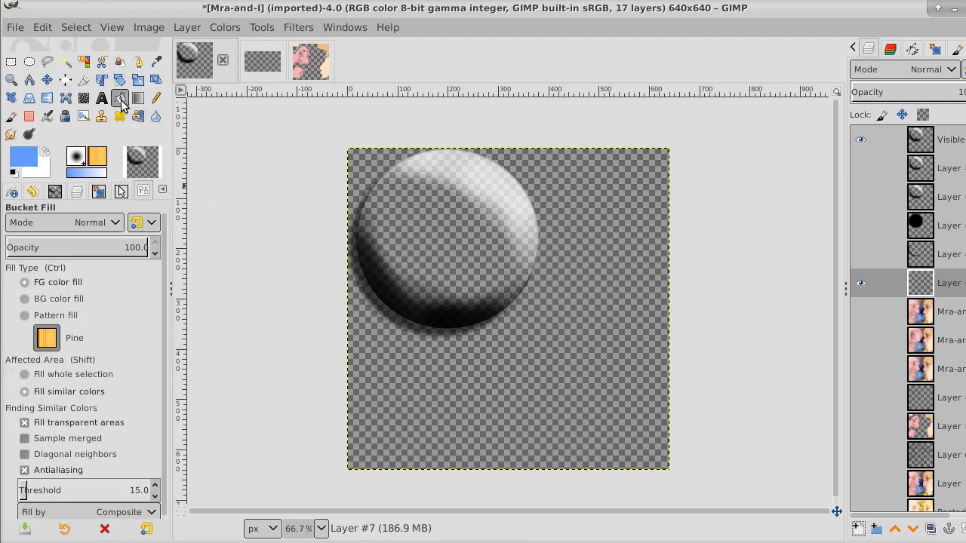
{"action": "left_click", "coordinate": [570, 409]}
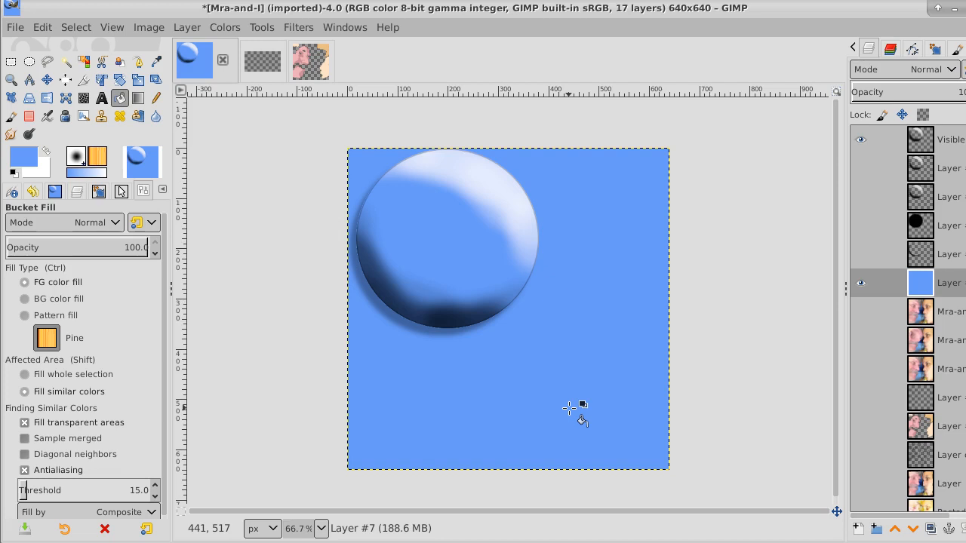
- Move the combined ball layer to the lower-right part of the canvas and fit its boundary to the image size
{"action": "left_click", "coordinate": [891, 139]}
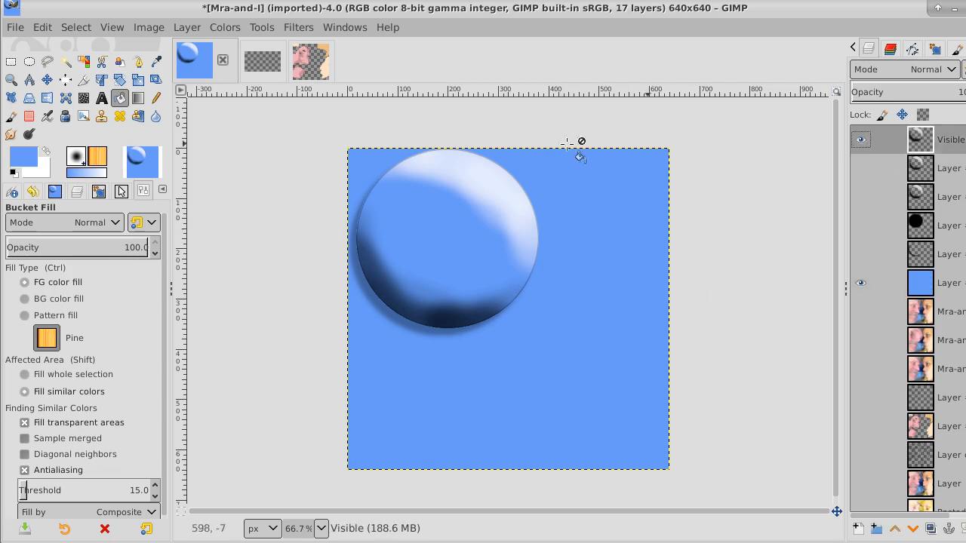
{"action": "left_click", "coordinate": [46, 80]}
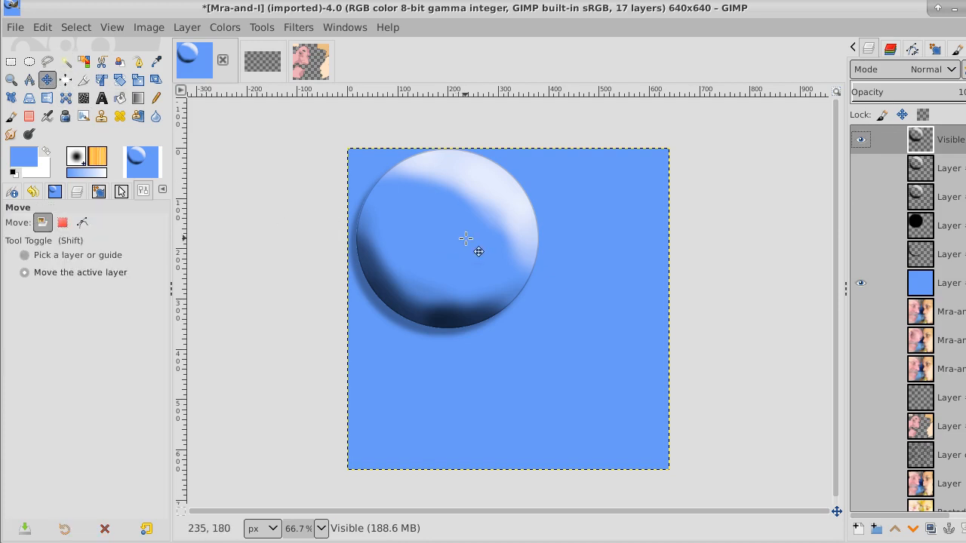
{"action": "left_click_drag", "start_coordinate": [466, 240], "coordinate": [586, 357]}
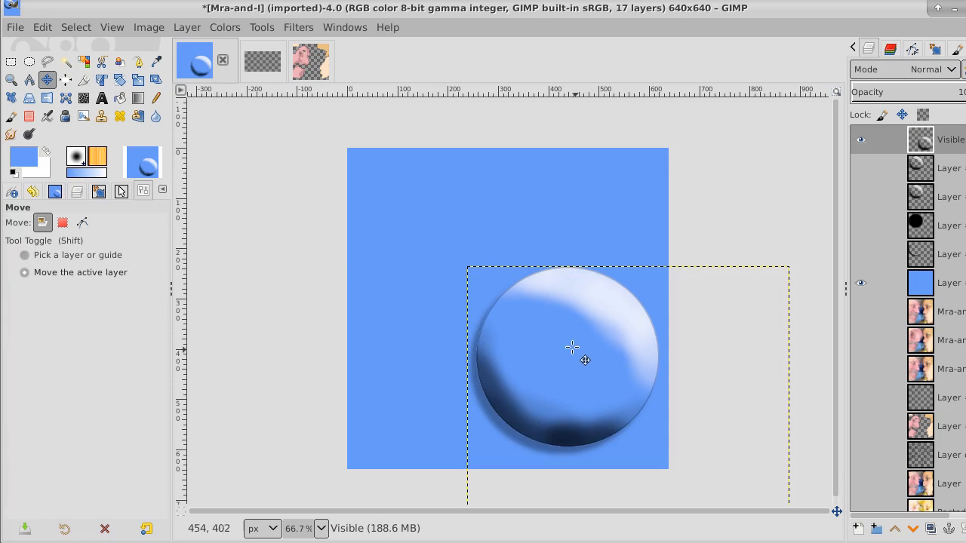
{"action": "right_click", "coordinate": [954, 144]}
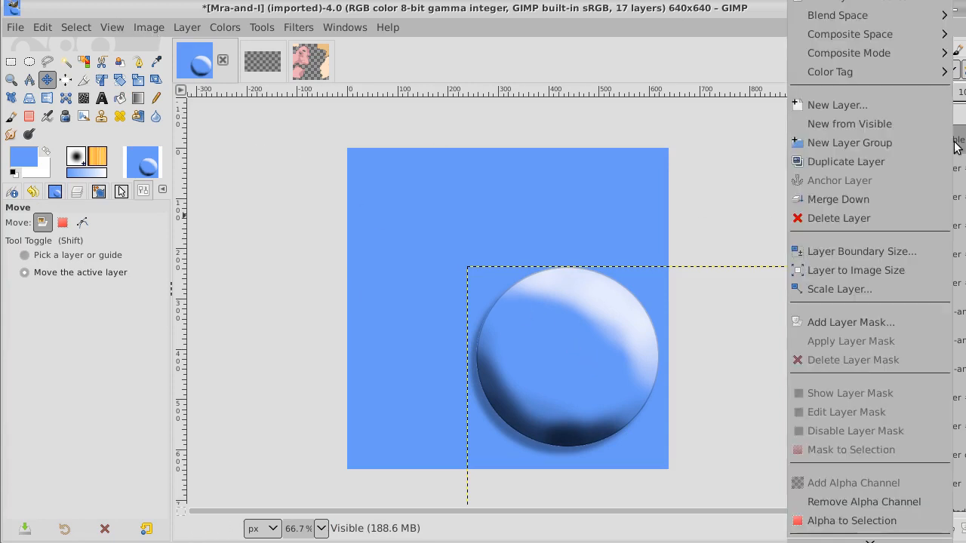
{"action": "left_click", "coordinate": [916, 270]}
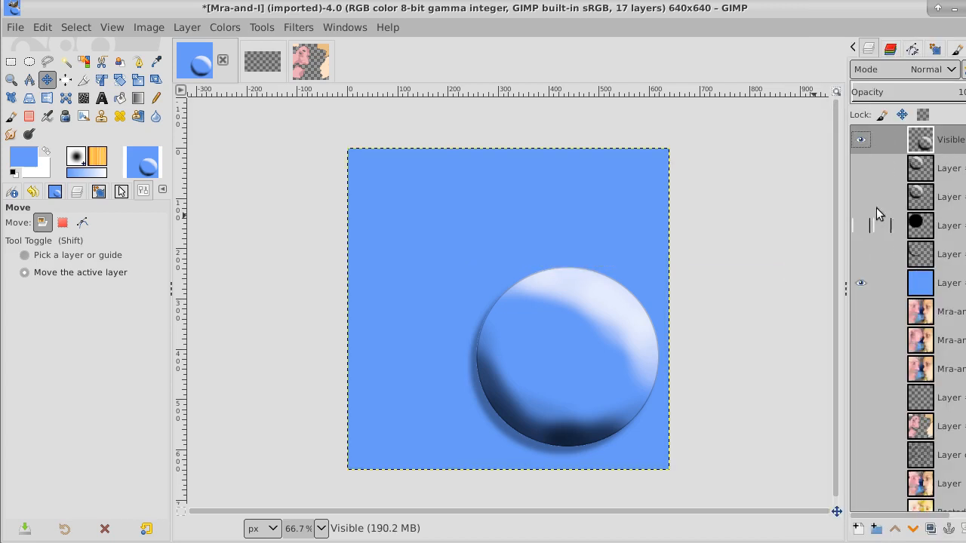
- With the blue layer hidden, move the ball near the canvas centre and fit its layer boundary to the image size
{"action": "left_click", "coordinate": [860, 283]}
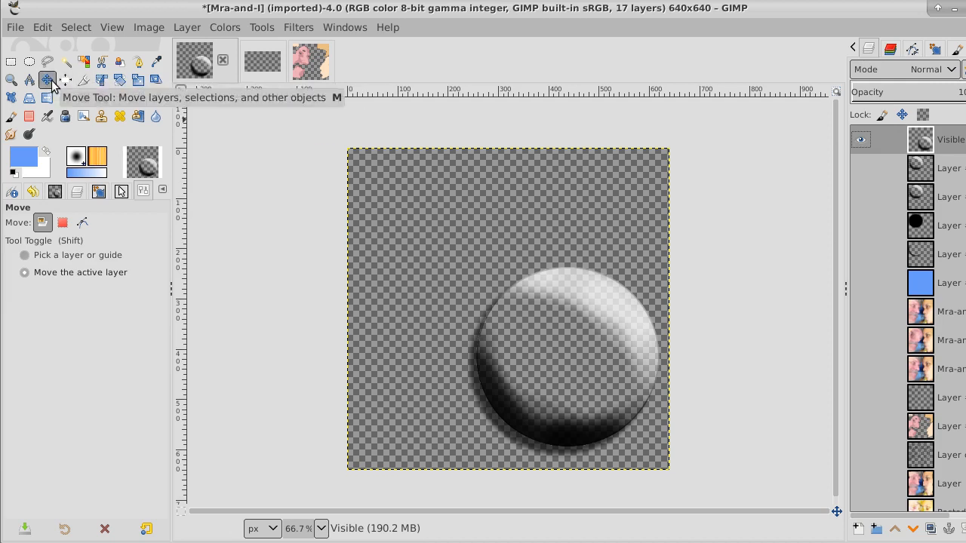
{"action": "left_click_drag", "start_coordinate": [601, 355], "coordinate": [553, 297]}
{"action": "right_click", "coordinate": [945, 139]}
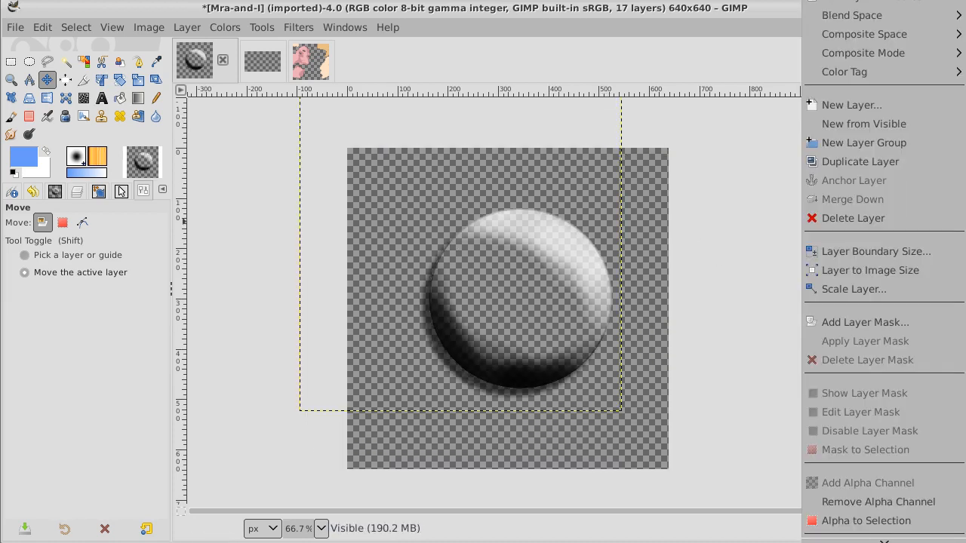
{"action": "left_click", "coordinate": [911, 270]}
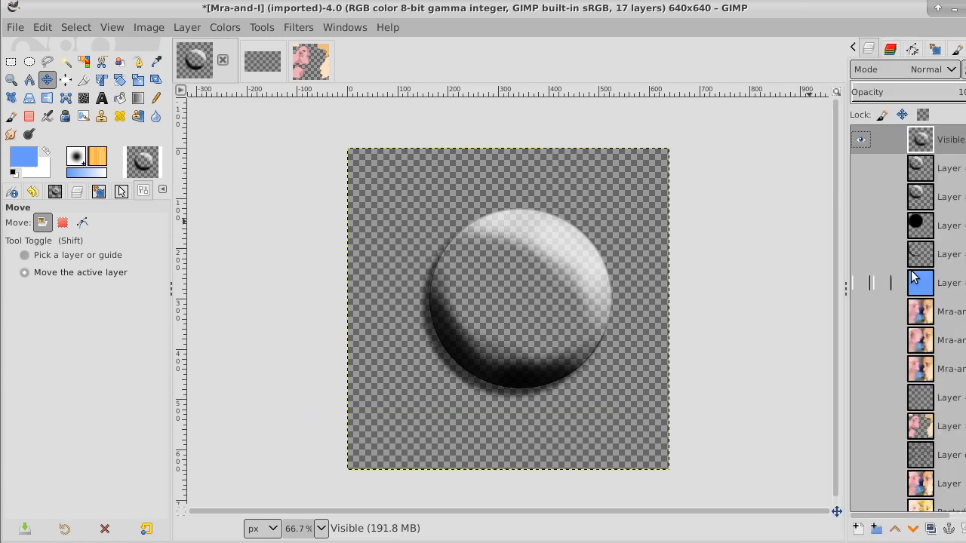
- Select the ball with its shadow by fuzzy-selecting the surrounding transparent area and inverting the selection
{"action": "left_click", "coordinate": [64, 63]}
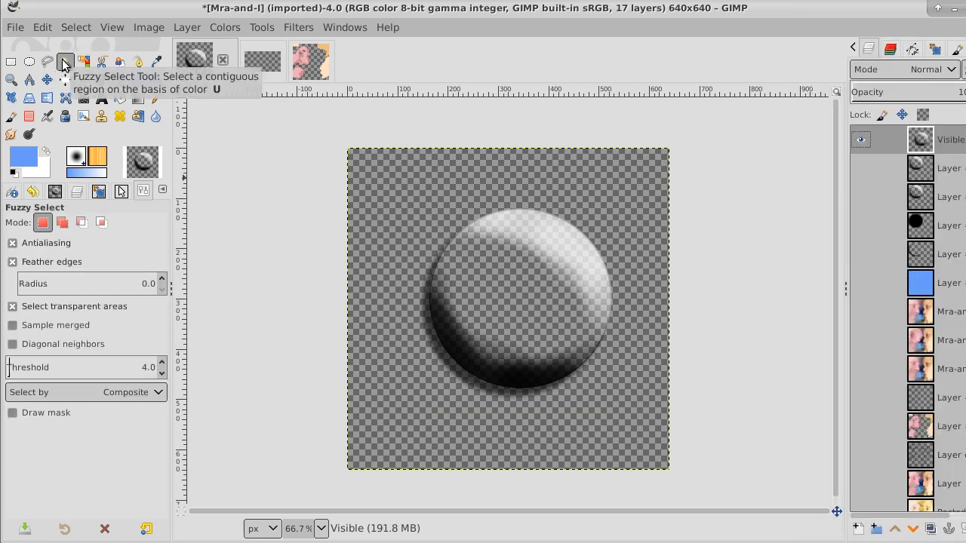
{"action": "left_click", "coordinate": [372, 176]}
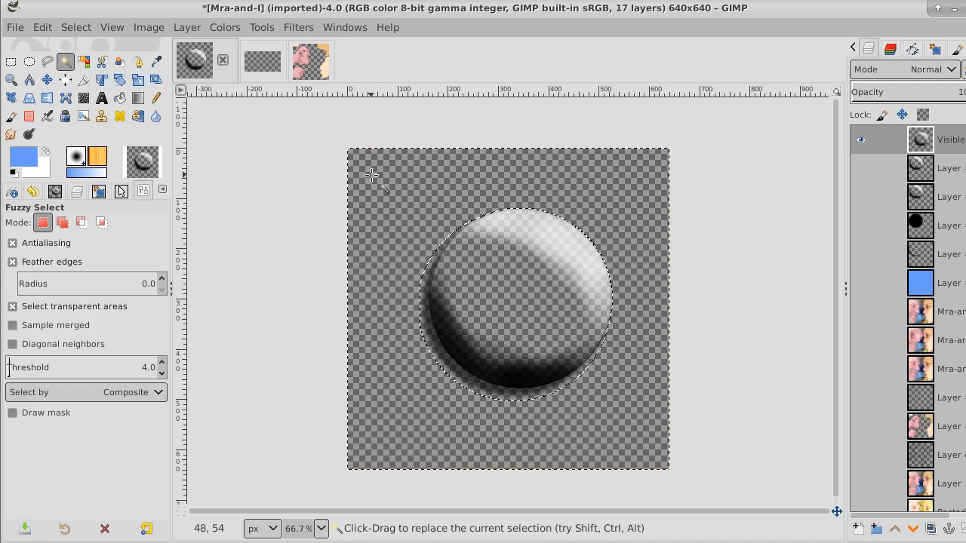
{"action": "left_click", "coordinate": [78, 27]}
{"action": "left_click", "coordinate": [87, 86]}
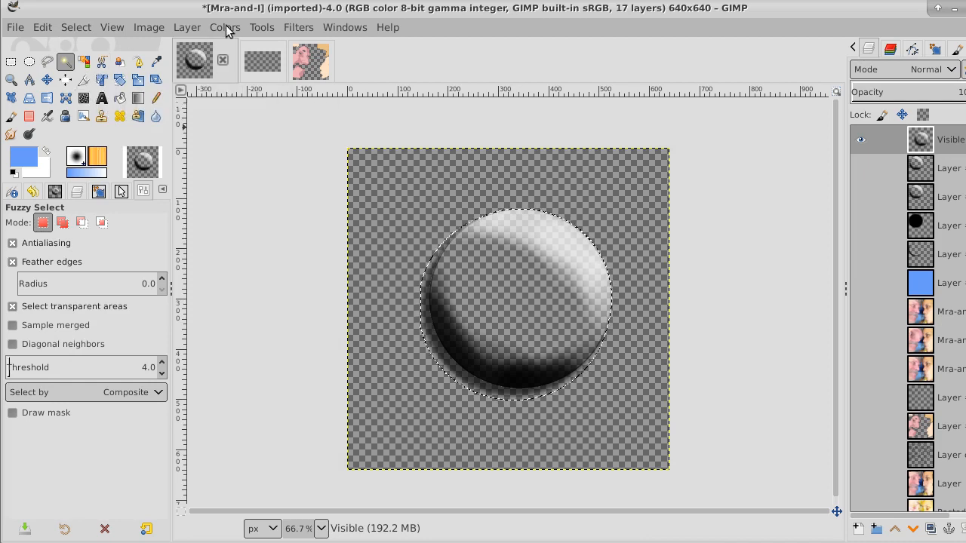
- Copy the selected ball and paste it as a new image
{"action": "left_click", "coordinate": [42, 28]}
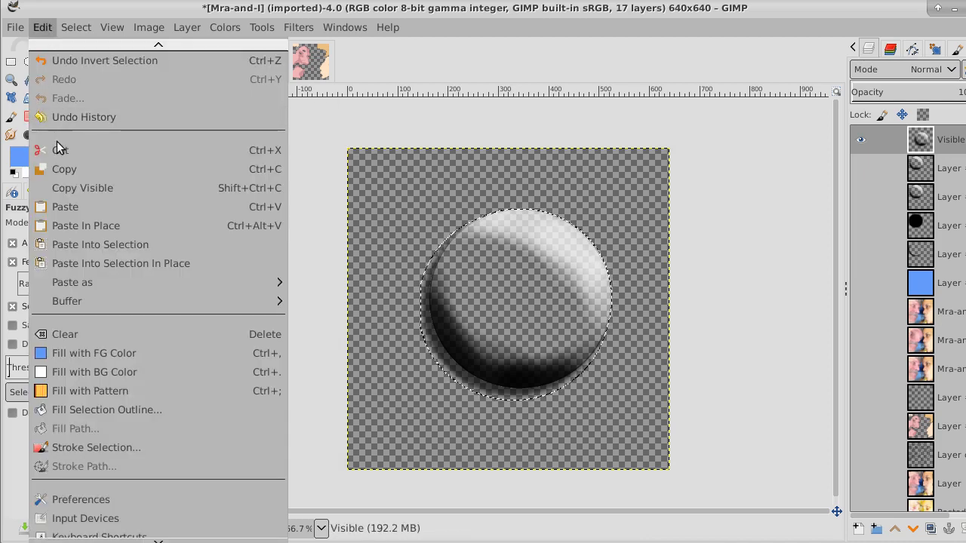
{"action": "left_click", "coordinate": [61, 172]}
{"action": "left_click", "coordinate": [42, 27]}
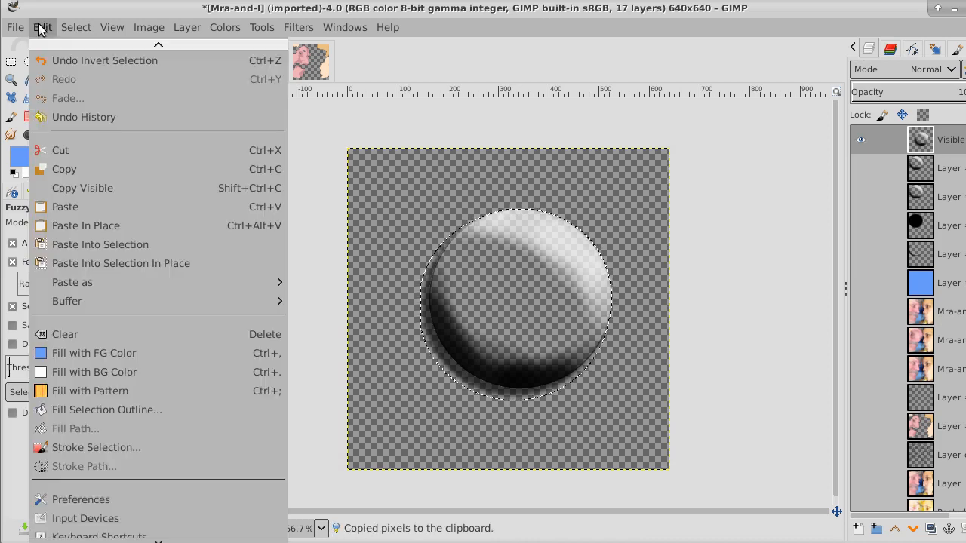
{"action": "mouse_move", "coordinate": [90, 284]}
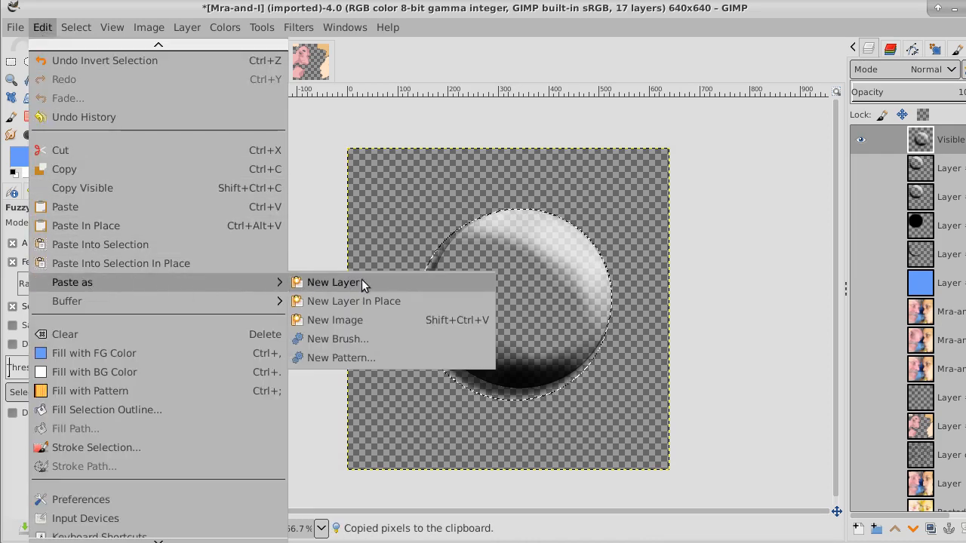
{"action": "left_click", "coordinate": [353, 320]}
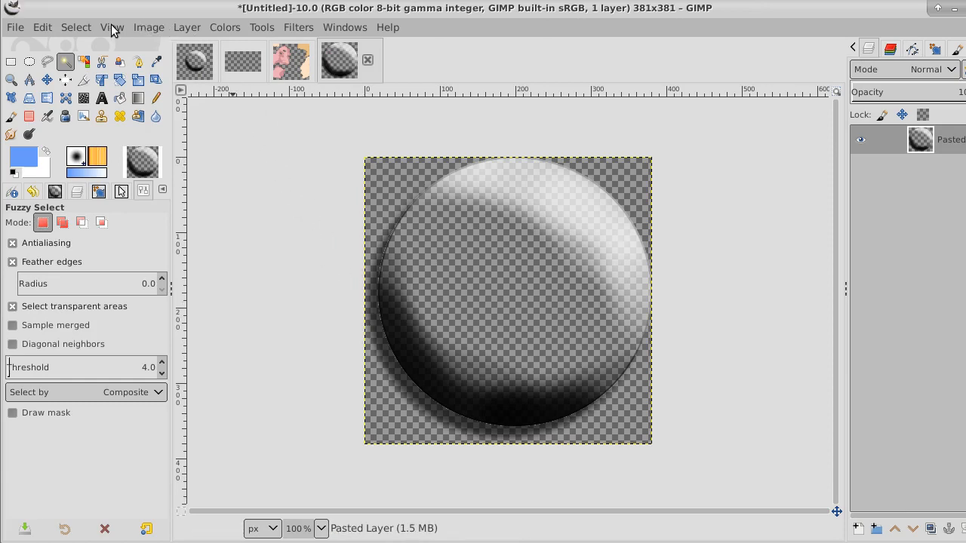
- Convert the pasted ball image from RGB to grayscale mode
{"action": "left_click", "coordinate": [138, 28]}
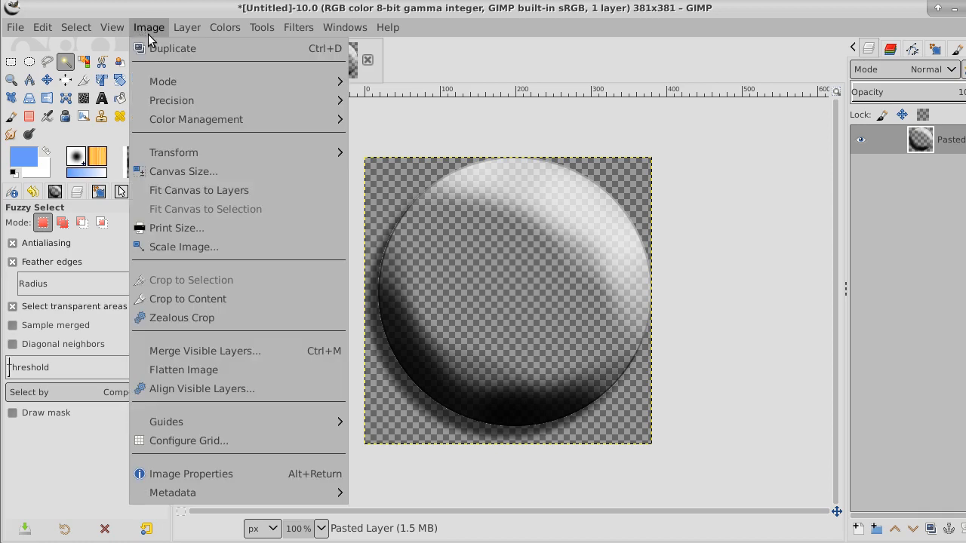
{"action": "mouse_move", "coordinate": [158, 85]}
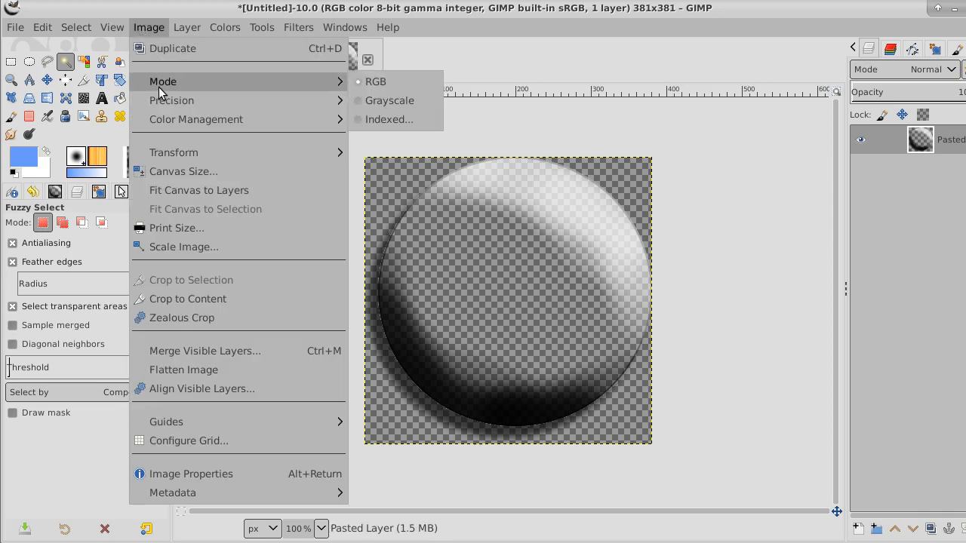
{"action": "left_click", "coordinate": [401, 101]}
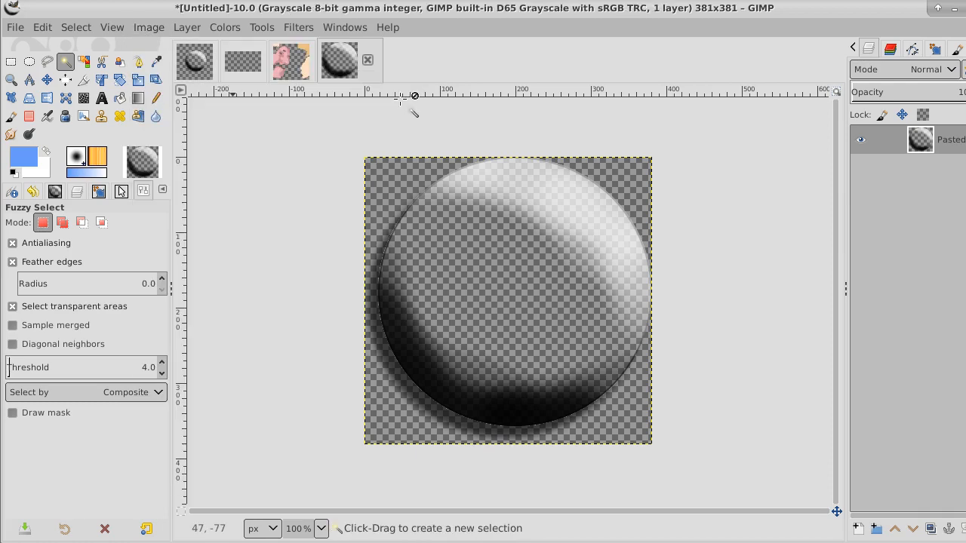
- Paste the copied ball as a new brush with both the brush name and the file name set to bubble
{"action": "left_click", "coordinate": [13, 28]}
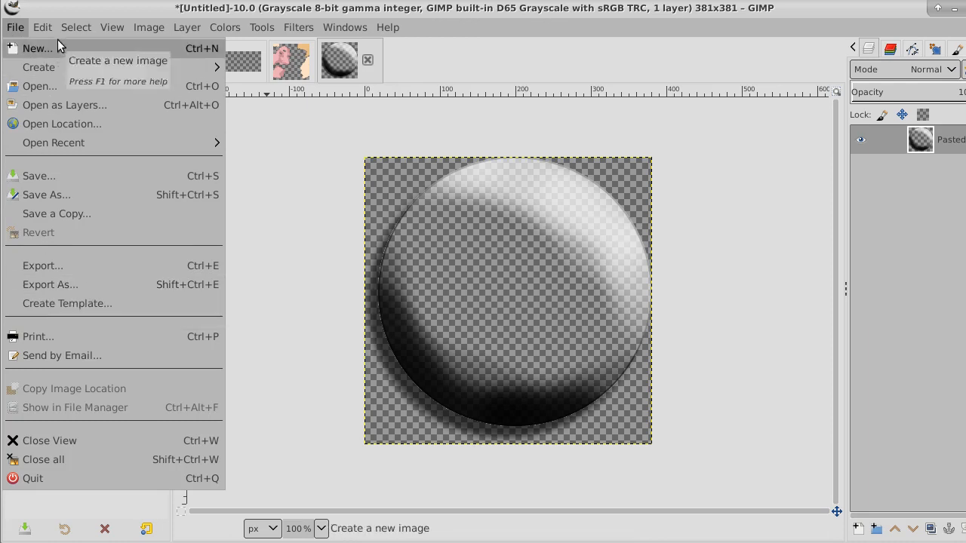
{"action": "mouse_move", "coordinate": [43, 28]}
{"action": "mouse_move", "coordinate": [67, 284]}
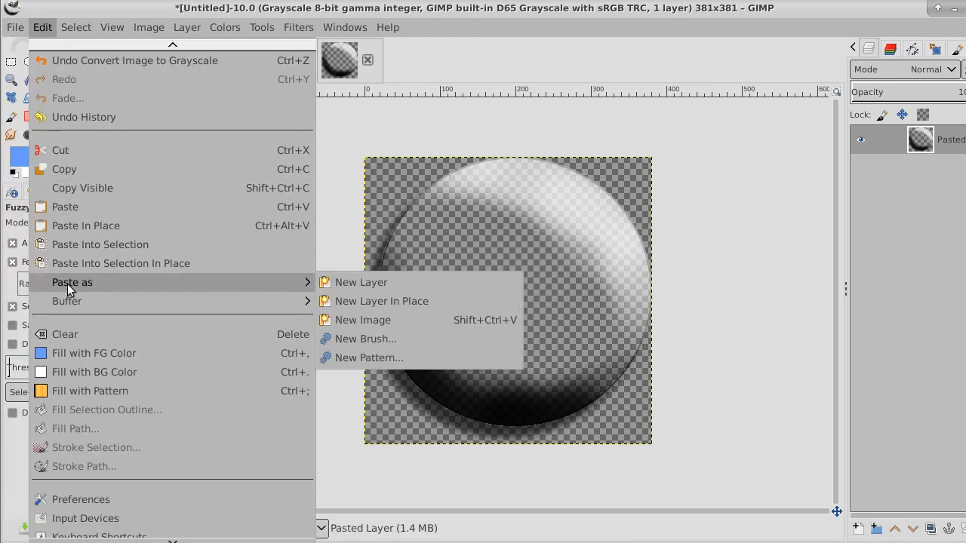
{"action": "left_click", "coordinate": [370, 337]}
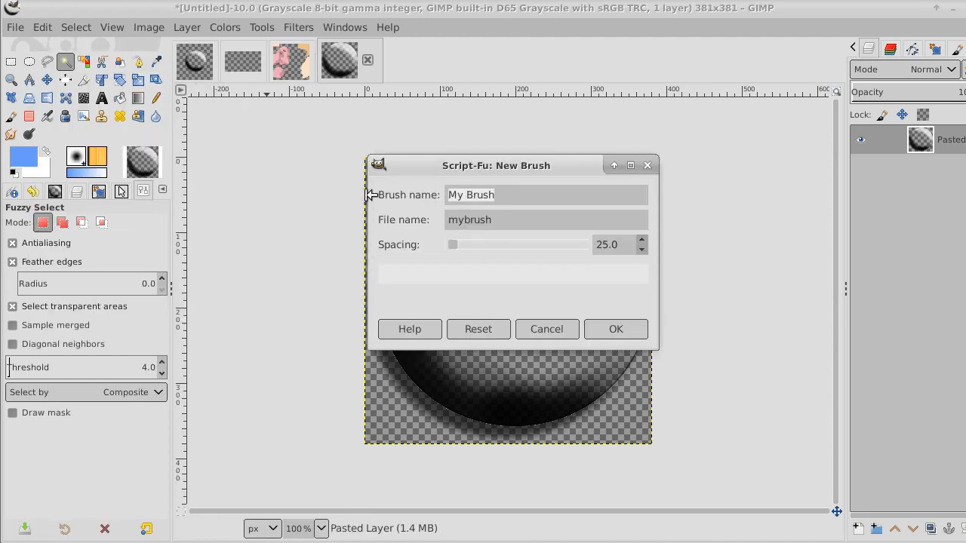
{"action": "type", "text": "bibb"}
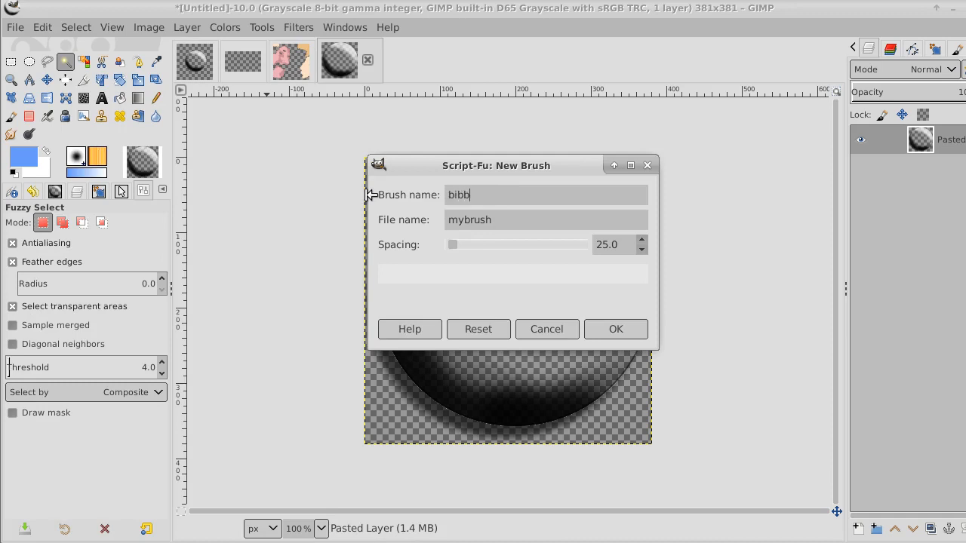
{"action": "type", "text": "le"}
{"action": "key", "text": "Tab"}
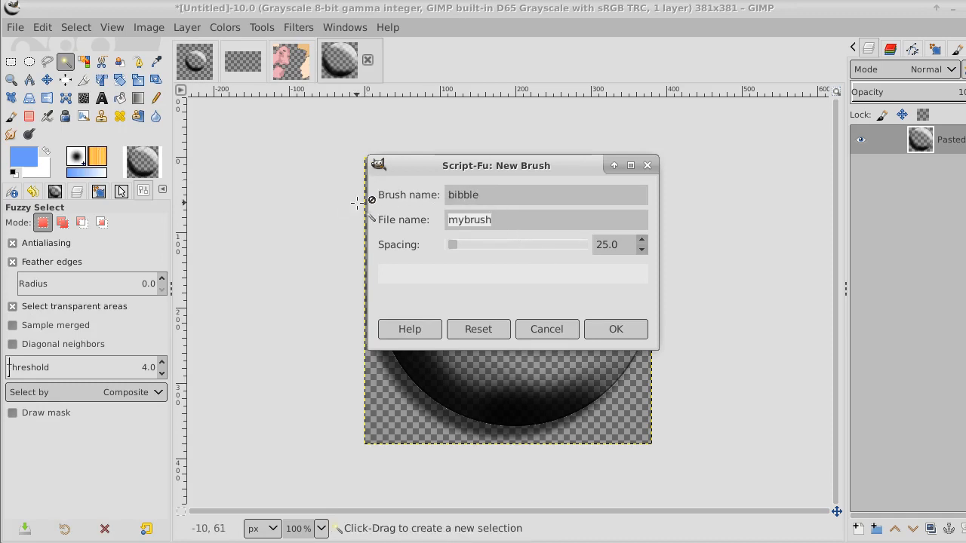
{"action": "type", "text": "bubble"}
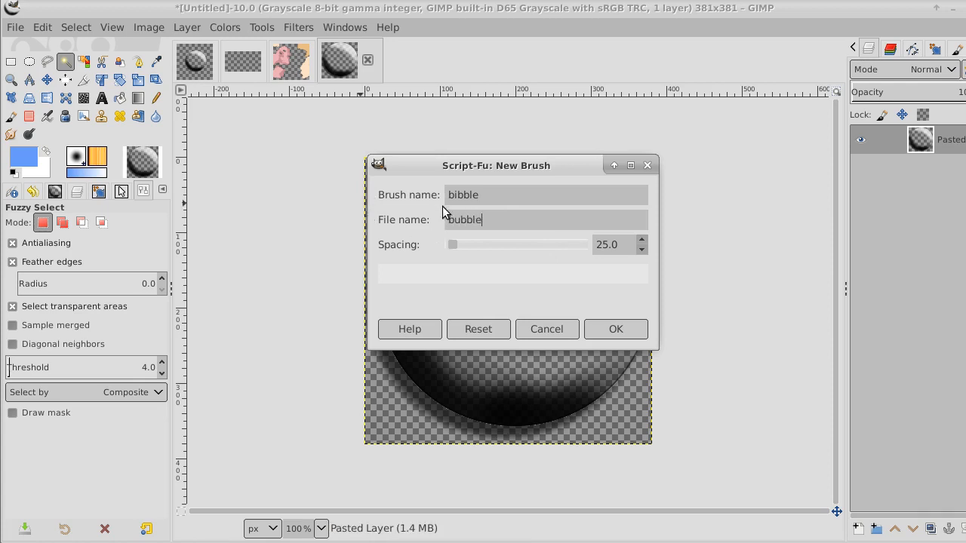
{"action": "left_click", "coordinate": [458, 194]}
{"action": "type", "text": "u"}
{"action": "left_click", "coordinate": [617, 329]}
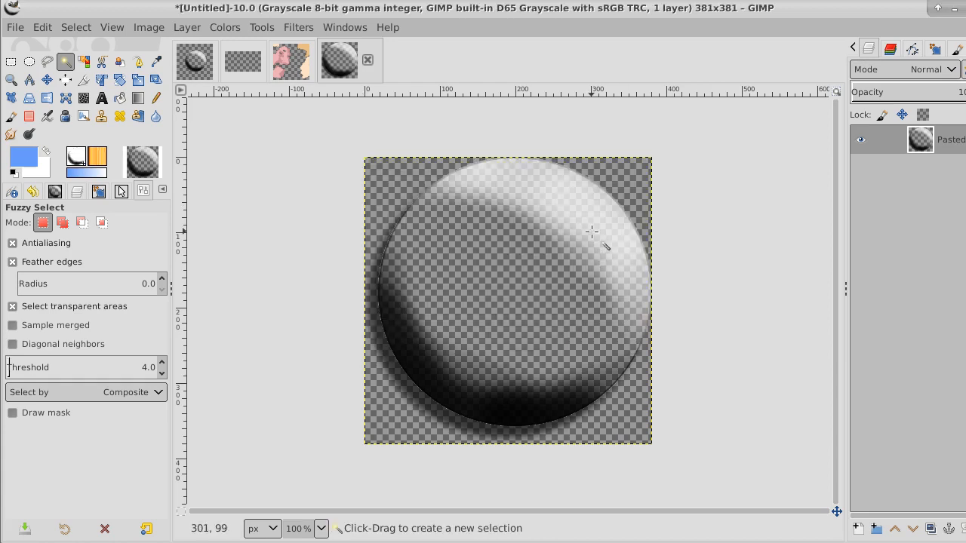
- Switch to the empty 1280x720 image and bucket-fill its background with the blue foreground colour
{"action": "left_click", "coordinate": [248, 71]}
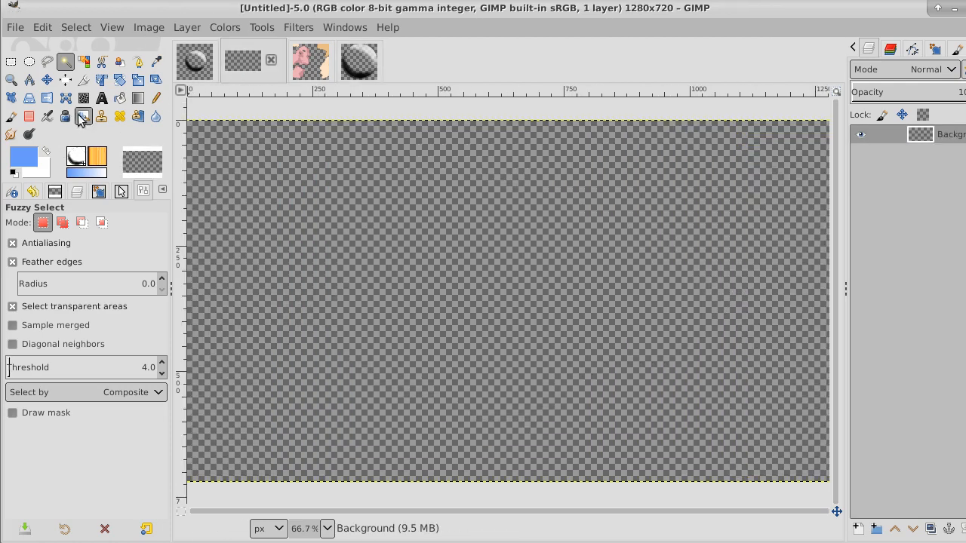
{"action": "left_click", "coordinate": [119, 98]}
{"action": "left_click", "coordinate": [409, 269]}
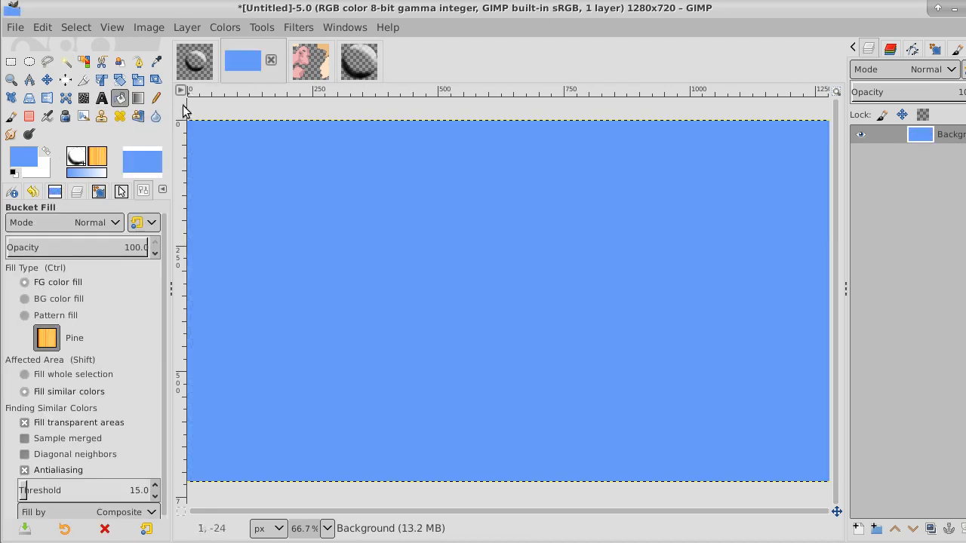
- With the Paintbrush, choose the Clipboard Image brush and stamp one bubble at size 381 near the canvas centre
{"action": "left_click", "coordinate": [11, 117]}
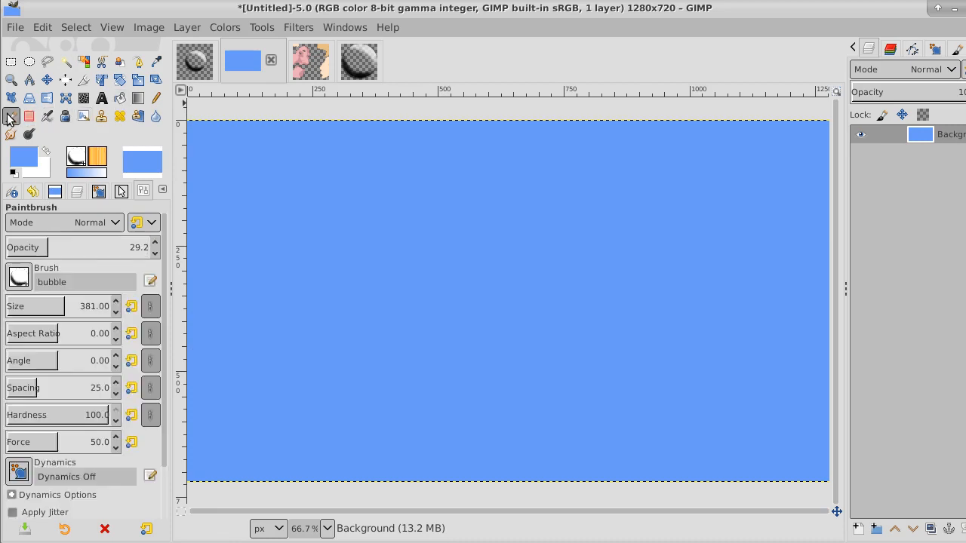
{"action": "left_click", "coordinate": [18, 277]}
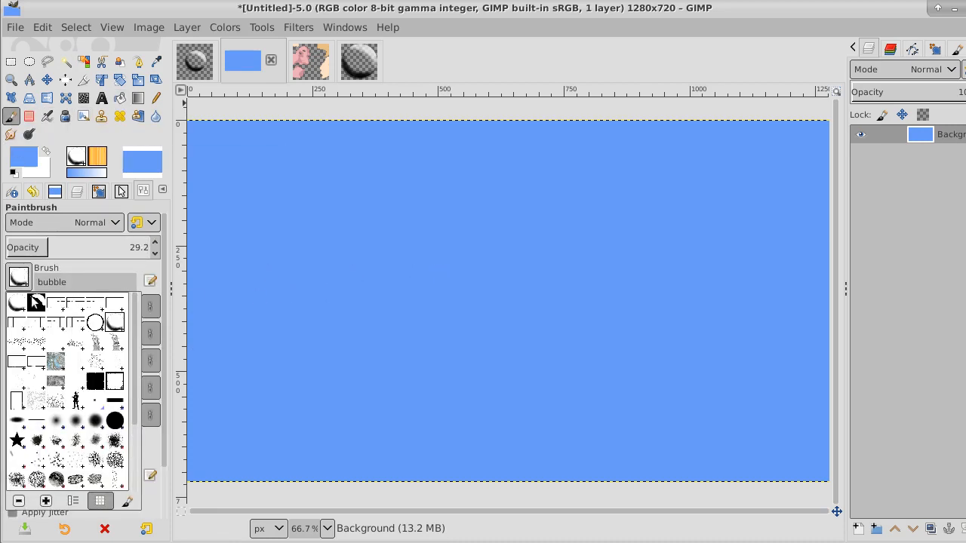
{"action": "left_click", "coordinate": [16, 304]}
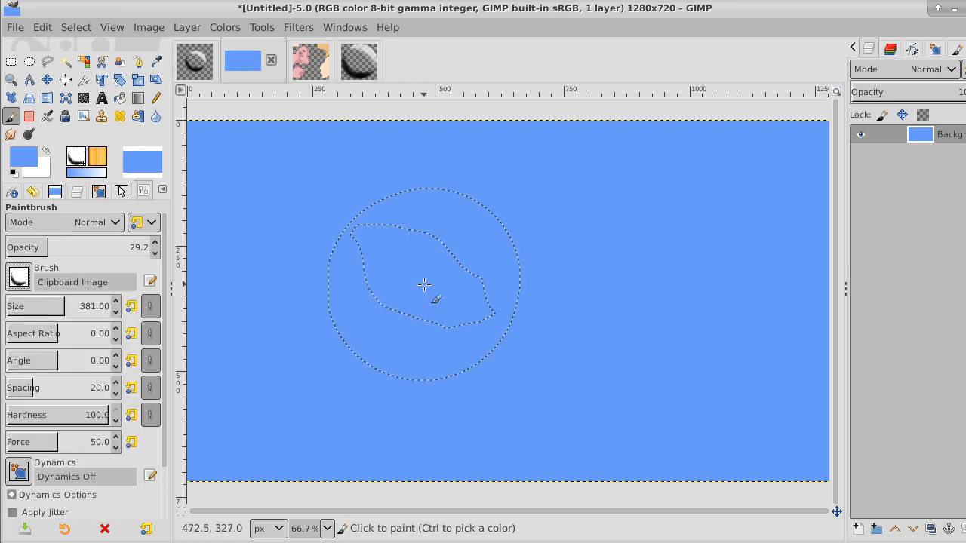
{"action": "left_click", "coordinate": [483, 274]}
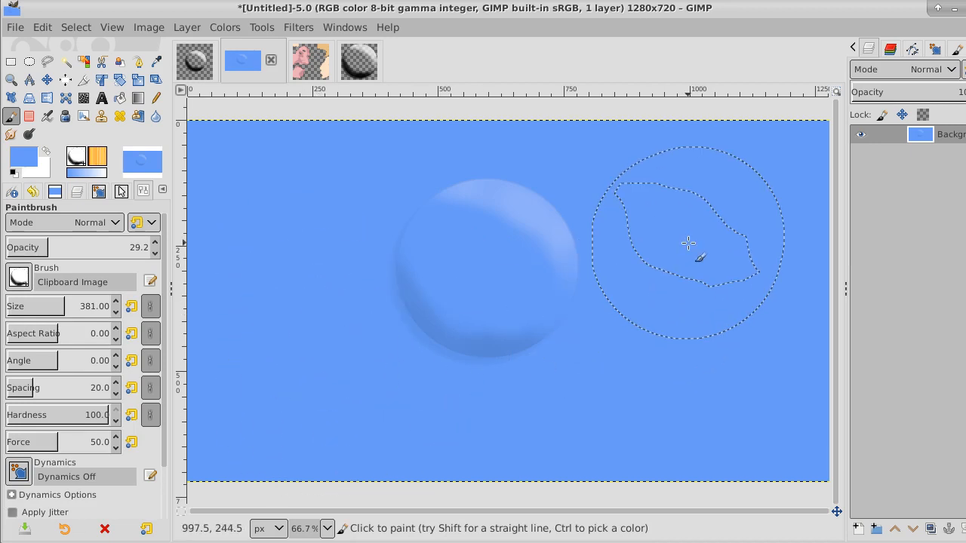
- Reduce the brush size to about 337 and stamp a second bubble in the upper-right part of the canvas
{"action": "key", "text": "bracketleft"}
{"action": "key", "text": "bracketleft"}
{"action": "key", "text": "bracketleft"}
{"action": "key", "text": "bracketleft"}
{"action": "key", "text": "bracketleft"}
{"action": "key", "text": "bracketleft"}
{"action": "key", "text": "bracketleft"}
{"action": "key", "text": "bracketleft"}
{"action": "key", "text": "bracketleft"}
{"action": "key", "text": "bracketleft"}
{"action": "key", "text": "bracketleft"}
{"action": "key", "text": "bracketleft"}
{"action": "key", "text": "bracketleft"}
{"action": "key", "text": "bracketleft"}
{"action": "key", "text": "bracketleft"}
{"action": "key", "text": "bracketleft"}
{"action": "key", "text": "bracketleft"}
{"action": "key", "text": "bracketleft"}
{"action": "key", "text": "bracketleft"}
{"action": "key", "text": "bracketleft"}
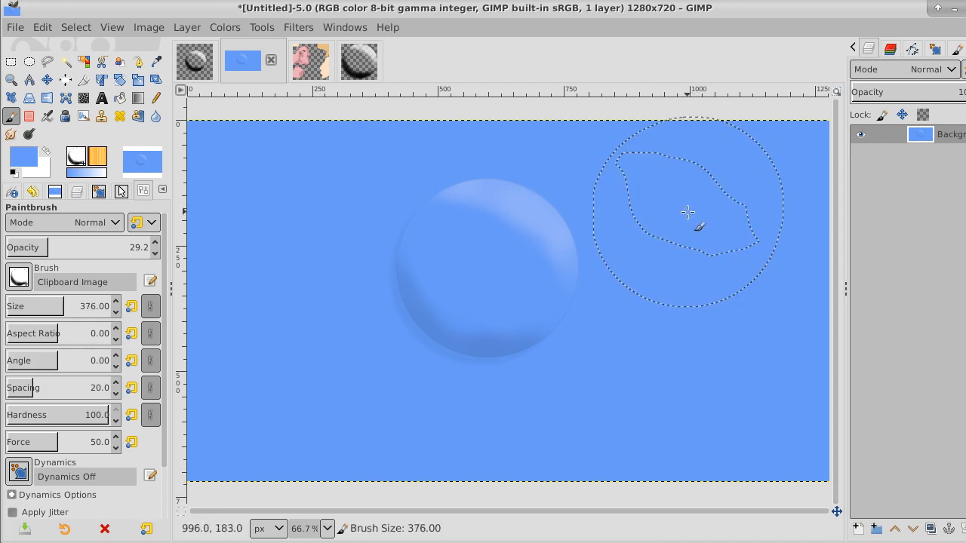
{"action": "key", "text": "bracketleft"}
{"action": "key", "text": "bracketleft"}
{"action": "key", "text": "bracketleft"}
{"action": "key", "text": "bracketleft"}
{"action": "key", "text": "bracketleft"}
{"action": "key", "text": "bracketleft"}
{"action": "key", "text": "bracketleft"}
{"action": "key", "text": "bracketleft"}
{"action": "key", "text": "bracketleft"}
{"action": "key", "text": "bracketleft"}
{"action": "key", "text": "bracketleft"}
{"action": "key", "text": "bracketleft"}
{"action": "key", "text": "bracketleft"}
{"action": "key", "text": "bracketleft"}
{"action": "key", "text": "bracketleft"}
{"action": "key", "text": "bracketleft"}
{"action": "key", "text": "bracketleft"}
{"action": "key", "text": "bracketleft"}
{"action": "key", "text": "bracketleft"}
{"action": "key", "text": "bracketleft"}
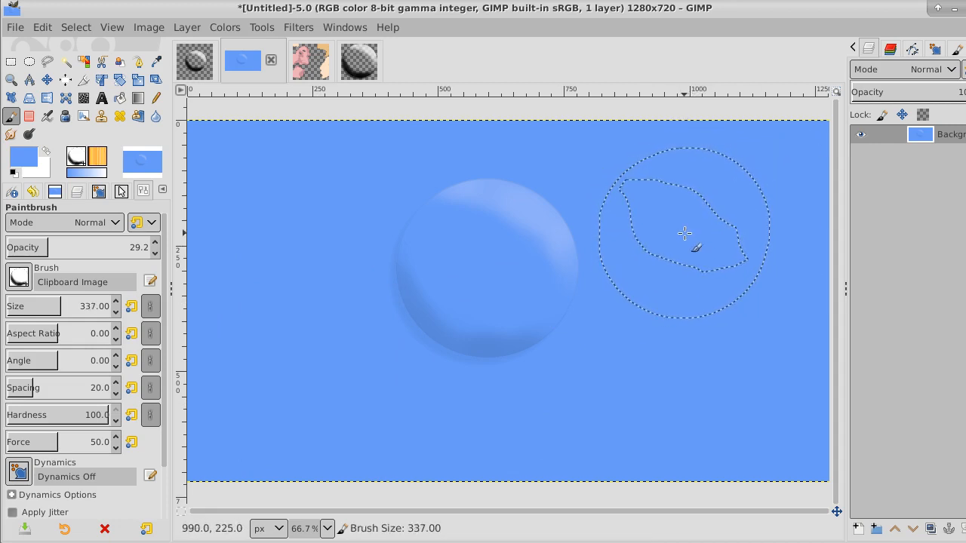
{"action": "left_click", "coordinate": [682, 234]}
- Reduce the brush size to 213 and stamp a smaller bubble in the upper-left part of the canvas
{"action": "key", "text": "bracketleft"}
{"action": "key", "text": "bracketleft"}
{"action": "key", "text": "bracketleft"}
{"action": "key", "text": "bracketleft"}
{"action": "key", "text": "bracketleft"}
{"action": "key", "text": "bracketleft"}
{"action": "key", "text": "bracketleft"}
{"action": "key", "text": "bracketleft"}
{"action": "key", "text": "bracketleft"}
{"action": "key", "text": "bracketleft"}
{"action": "key", "text": "bracketleft"}
{"action": "key", "text": "bracketleft"}
{"action": "key", "text": "bracketleft"}
{"action": "key", "text": "bracketleft"}
{"action": "key", "text": "bracketleft"}
{"action": "key", "text": "bracketleft"}
{"action": "key", "text": "bracketleft"}
{"action": "key", "text": "bracketleft"}
{"action": "key", "text": "bracketleft"}
{"action": "key", "text": "bracketleft"}
{"action": "key", "text": "bracketleft"}
{"action": "key", "text": "bracketleft"}
{"action": "key", "text": "bracketleft"}
{"action": "key", "text": "bracketleft"}
{"action": "key", "text": "bracketleft"}
{"action": "key", "text": "bracketleft"}
{"action": "key", "text": "bracketleft"}
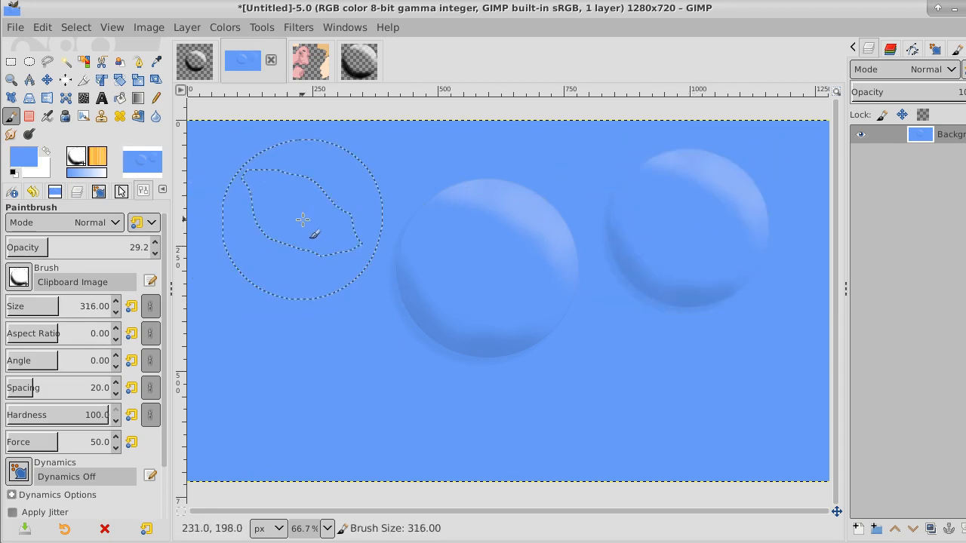
{"action": "key", "text": "bracketleft"}
{"action": "key", "text": "bracketleft"}
{"action": "key", "text": "bracketleft"}
{"action": "key", "text": "bracketleft"}
{"action": "key", "text": "bracketleft"}
{"action": "key", "text": "bracketleft"}
{"action": "key", "text": "bracketleft"}
{"action": "key", "text": "bracketleft"}
{"action": "key", "text": "bracketleft"}
{"action": "key", "text": "bracketleft"}
{"action": "key", "text": "bracketleft"}
{"action": "key", "text": "bracketleft"}
{"action": "key", "text": "bracketleft"}
{"action": "key", "text": "bracketleft"}
{"action": "key", "text": "bracketleft"}
{"action": "key", "text": "bracketleft"}
{"action": "key", "text": "bracketleft"}
{"action": "key", "text": "bracketleft"}
{"action": "key", "text": "bracketleft"}
{"action": "key", "text": "bracketleft"}
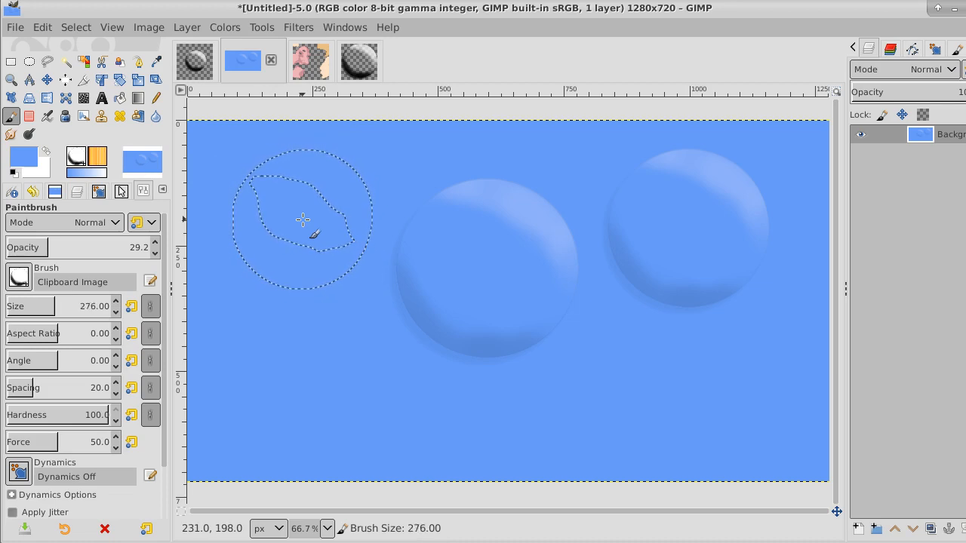
{"action": "key", "text": "bracketleft"}
{"action": "key", "text": "bracketleft"}
{"action": "key", "text": "bracketleft"}
{"action": "key", "text": "bracketleft"}
{"action": "key", "text": "bracketleft"}
{"action": "key", "text": "bracketleft"}
{"action": "key", "text": "bracketleft"}
{"action": "key", "text": "bracketleft"}
{"action": "key", "text": "bracketleft"}
{"action": "key", "text": "bracketleft"}
{"action": "key", "text": "bracketleft"}
{"action": "key", "text": "bracketleft"}
{"action": "key", "text": "bracketleft"}
{"action": "key", "text": "bracketleft"}
{"action": "key", "text": "bracketleft"}
{"action": "key", "text": "bracketleft"}
{"action": "key", "text": "bracketleft"}
{"action": "key", "text": "bracketleft"}
{"action": "key", "text": "bracketleft"}
{"action": "key", "text": "bracketleft"}
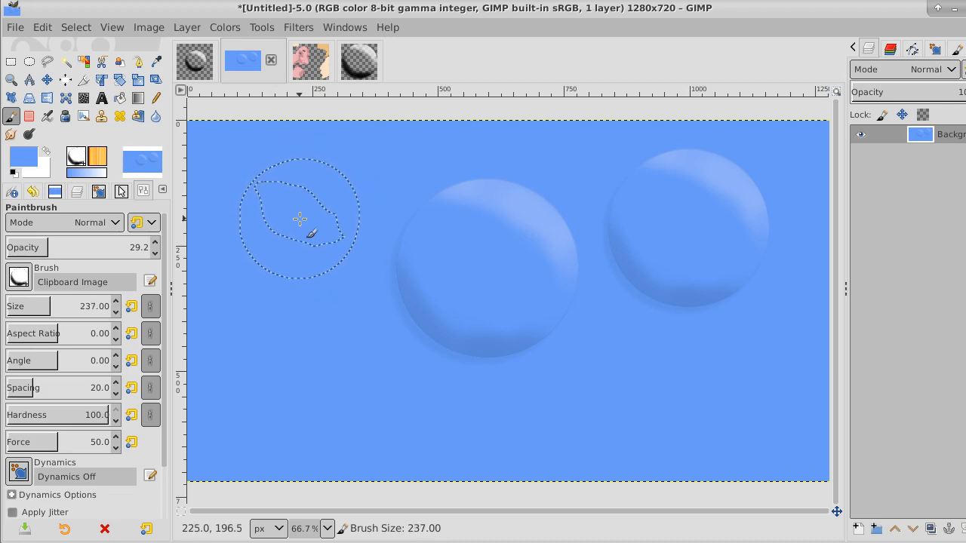
{"action": "left_click", "coordinate": [300, 219]}
{"action": "key", "text": "bracketleft"}
{"action": "key", "text": "bracketleft"}
{"action": "key", "text": "bracketleft"}
{"action": "key", "text": "bracketleft"}
{"action": "key", "text": "bracketleft"}
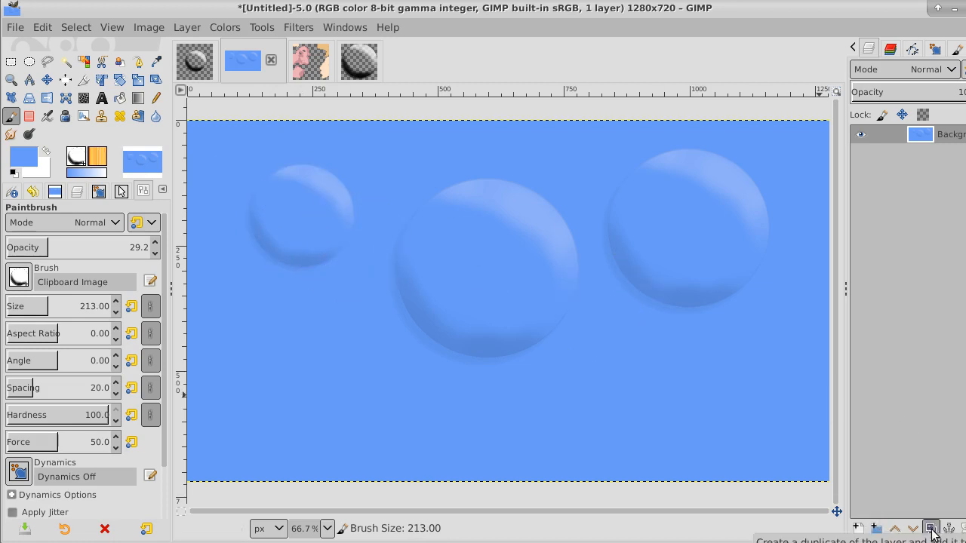
- Add a new transparent layer and stamp a bubble at size 213 on it, below the small upper-left bubble
{"action": "left_click", "coordinate": [857, 530]}
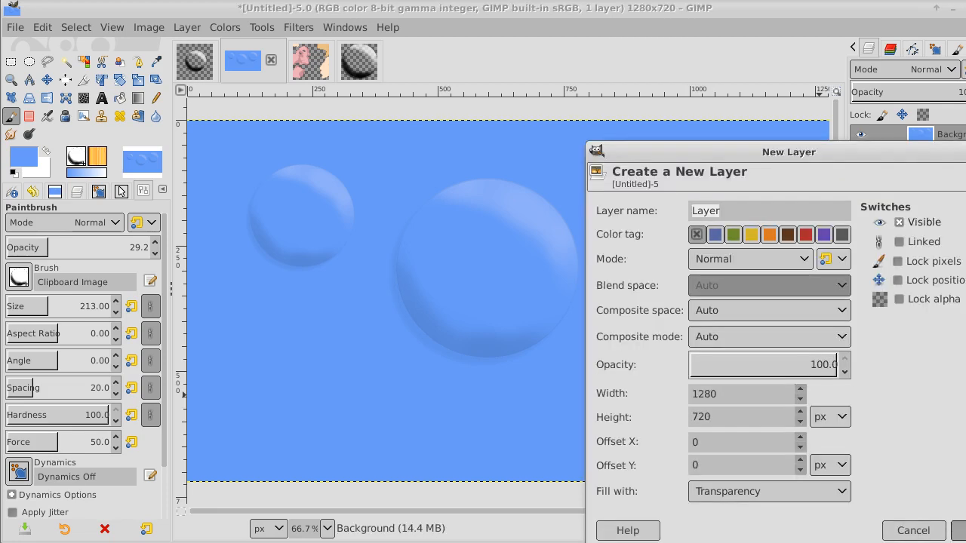
{"action": "left_click", "coordinate": [959, 531]}
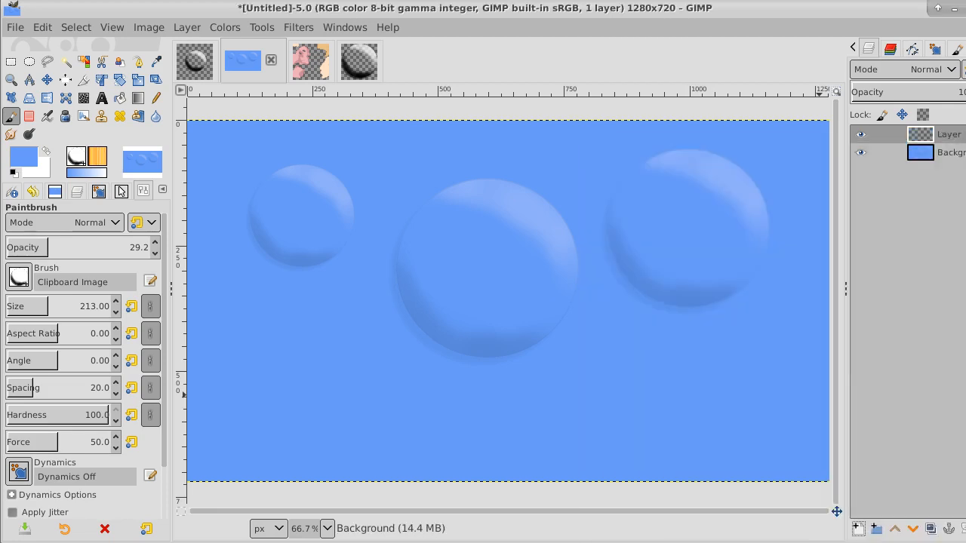
{"action": "left_click", "coordinate": [311, 360]}
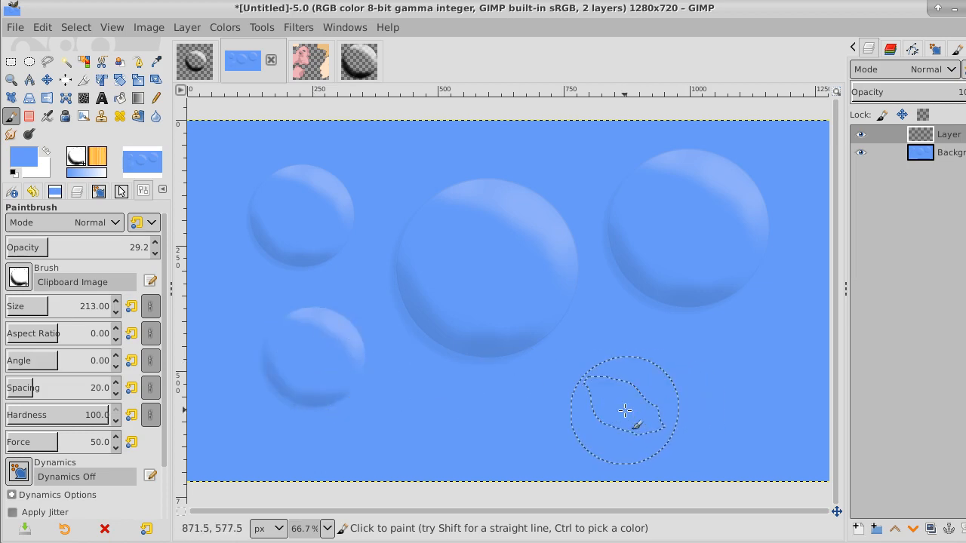
- Reduce the brush size to 158 and stamp a bubble below and slightly to the right of the large central bubble
{"action": "key", "text": "bracketleft"}
{"action": "key", "text": "bracketleft"}
{"action": "key", "text": "bracketleft"}
{"action": "key", "text": "bracketleft"}
{"action": "key", "text": "bracketleft"}
{"action": "key", "text": "bracketleft"}
{"action": "key", "text": "bracketleft"}
{"action": "key", "text": "bracketleft"}
{"action": "key", "text": "bracketleft"}
{"action": "key", "text": "bracketleft"}
{"action": "key", "text": "bracketleft"}
{"action": "key", "text": "bracketleft"}
{"action": "key", "text": "bracketleft"}
{"action": "key", "text": "bracketleft"}
{"action": "key", "text": "bracketleft"}
{"action": "key", "text": "bracketleft"}
{"action": "key", "text": "bracketleft"}
{"action": "key", "text": "bracketleft"}
{"action": "key", "text": "bracketleft"}
{"action": "key", "text": "bracketleft"}
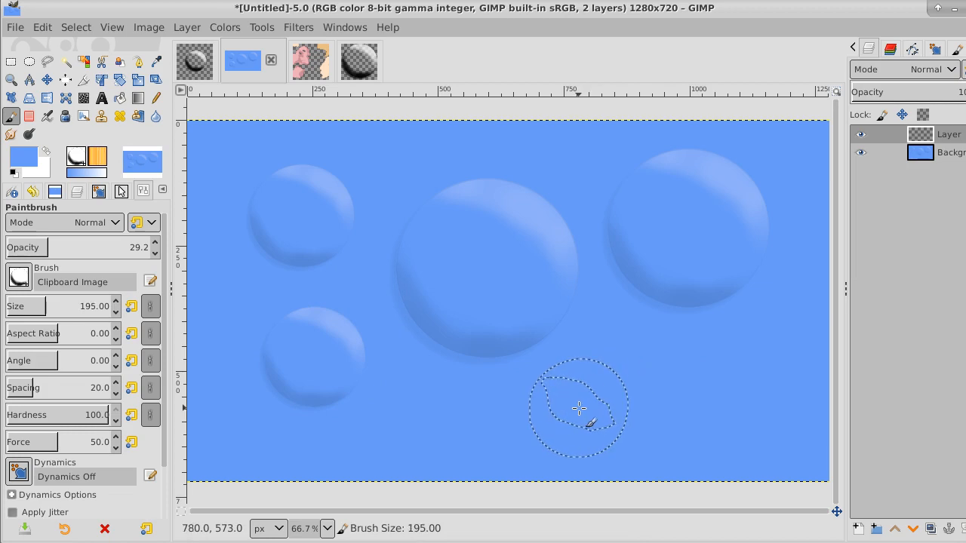
{"action": "key", "text": "bracketleft"}
{"action": "key", "text": "bracketleft"}
{"action": "key", "text": "bracketleft"}
{"action": "key", "text": "bracketleft"}
{"action": "key", "text": "bracketleft"}
{"action": "key", "text": "bracketleft"}
{"action": "key", "text": "bracketleft"}
{"action": "key", "text": "bracketleft"}
{"action": "key", "text": "bracketleft"}
{"action": "key", "text": "bracketleft"}
{"action": "key", "text": "bracketleft"}
{"action": "key", "text": "bracketleft"}
{"action": "key", "text": "bracketleft"}
{"action": "key", "text": "bracketleft"}
{"action": "key", "text": "bracketleft"}
{"action": "key", "text": "bracketleft"}
{"action": "key", "text": "bracketleft"}
{"action": "key", "text": "bracketleft"}
{"action": "key", "text": "bracketleft"}
{"action": "key", "text": "bracketleft"}
{"action": "left_click", "coordinate": [579, 409]}
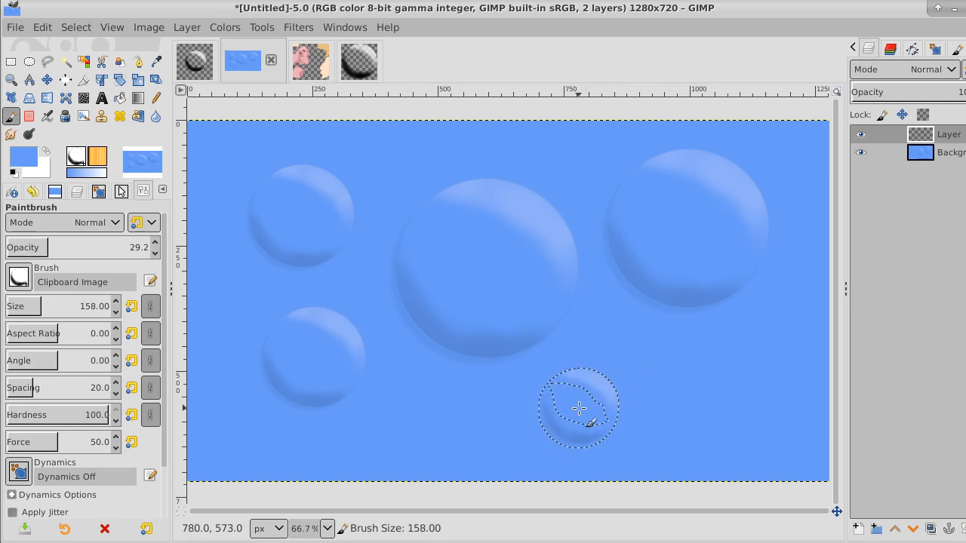
- Reduce the brush size to 89 and stamp a small bubble in the lower-right part of the canvas
{"action": "key", "text": "bracketleft"}
{"action": "key", "text": "bracketleft"}
{"action": "key", "text": "bracketleft"}
{"action": "key", "text": "bracketleft"}
{"action": "key", "text": "bracketleft"}
{"action": "key", "text": "bracketleft"}
{"action": "key", "text": "bracketleft"}
{"action": "key", "text": "bracketleft"}
{"action": "key", "text": "bracketleft"}
{"action": "key", "text": "bracketleft"}
{"action": "key", "text": "bracketleft"}
{"action": "key", "text": "bracketleft"}
{"action": "key", "text": "bracketleft"}
{"action": "key", "text": "bracketleft"}
{"action": "key", "text": "bracketleft"}
{"action": "key", "text": "bracketleft"}
{"action": "key", "text": "bracketleft"}
{"action": "key", "text": "bracketleft"}
{"action": "key", "text": "bracketleft"}
{"action": "key", "text": "bracketleft"}
{"action": "key", "text": "bracketleft"}
{"action": "key", "text": "bracketleft"}
{"action": "key", "text": "bracketleft"}
{"action": "key", "text": "bracketleft"}
{"action": "key", "text": "bracketleft"}
{"action": "key", "text": "bracketleft"}
{"action": "key", "text": "bracketleft"}
{"action": "key", "text": "bracketleft"}
{"action": "key", "text": "bracketleft"}
{"action": "key", "text": "bracketleft"}
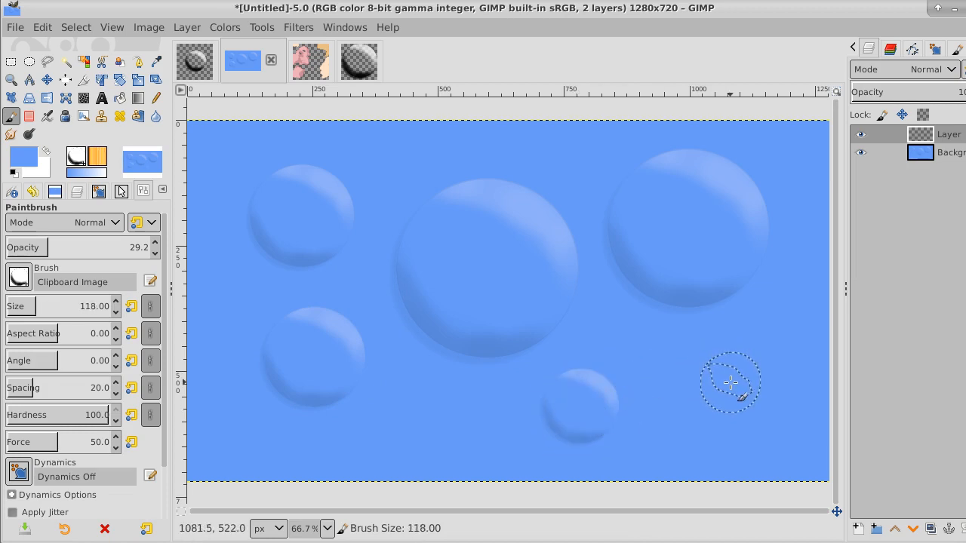
{"action": "key", "text": "bracketleft"}
{"action": "key", "text": "bracketleft"}
{"action": "key", "text": "bracketleft"}
{"action": "key", "text": "bracketleft"}
{"action": "key", "text": "bracketleft"}
{"action": "key", "text": "bracketleft"}
{"action": "key", "text": "bracketleft"}
{"action": "key", "text": "bracketleft"}
{"action": "key", "text": "bracketleft"}
{"action": "key", "text": "bracketleft"}
{"action": "key", "text": "bracketleft"}
{"action": "key", "text": "bracketleft"}
{"action": "key", "text": "bracketleft"}
{"action": "key", "text": "bracketleft"}
{"action": "key", "text": "bracketleft"}
{"action": "key", "text": "bracketleft"}
{"action": "key", "text": "bracketleft"}
{"action": "key", "text": "bracketleft"}
{"action": "key", "text": "bracketleft"}
{"action": "left_click", "coordinate": [730, 382]}
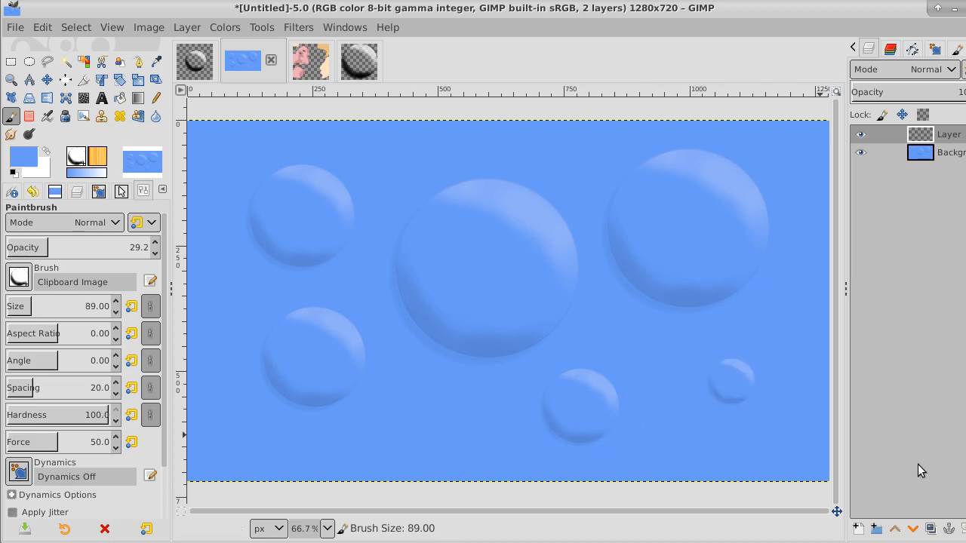
- Duplicate the bubble layer five times to strengthen the shading of its bubbles
{"action": "left_click", "coordinate": [930, 528]}
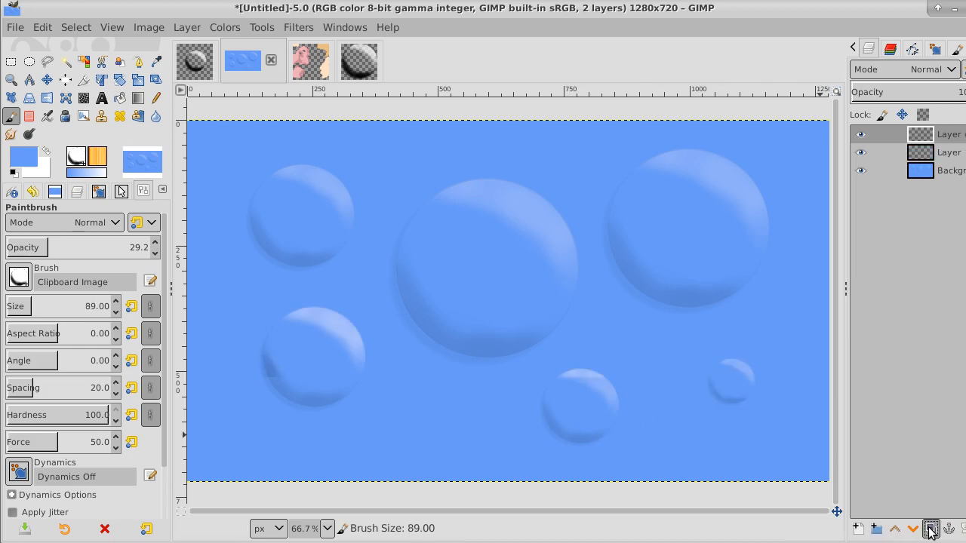
{"action": "left_click", "coordinate": [930, 528]}
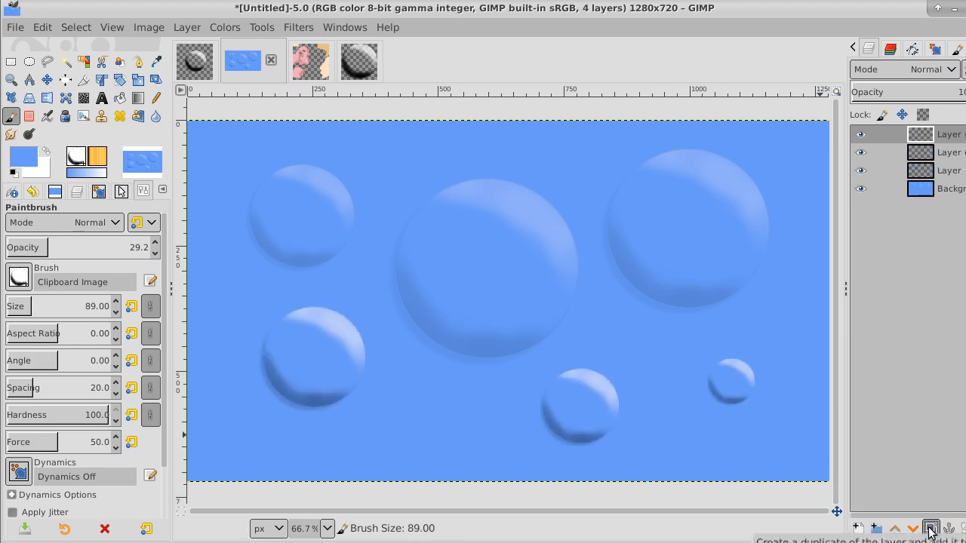
{"action": "left_click", "coordinate": [930, 528]}
{"action": "left_click", "coordinate": [930, 529]}
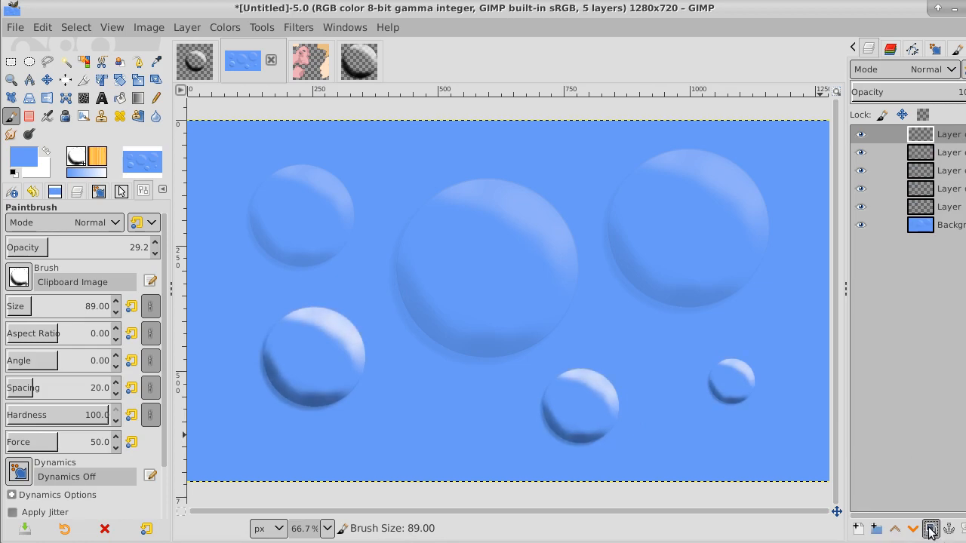
{"action": "left_click", "coordinate": [930, 529]}
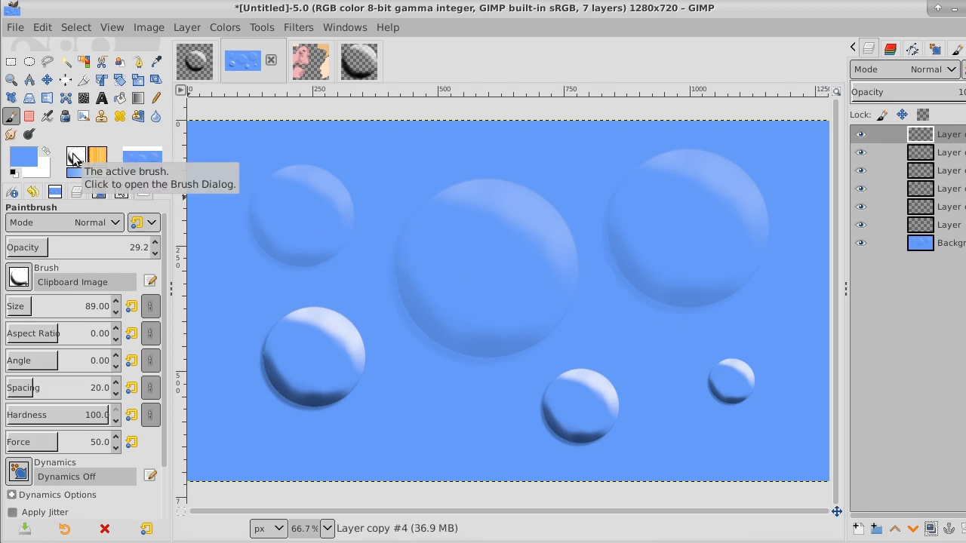
- Change the foreground color to f56868 and stamp a size 89 bubble near the canvas's upper-left corner
{"action": "left_click", "coordinate": [27, 155]}
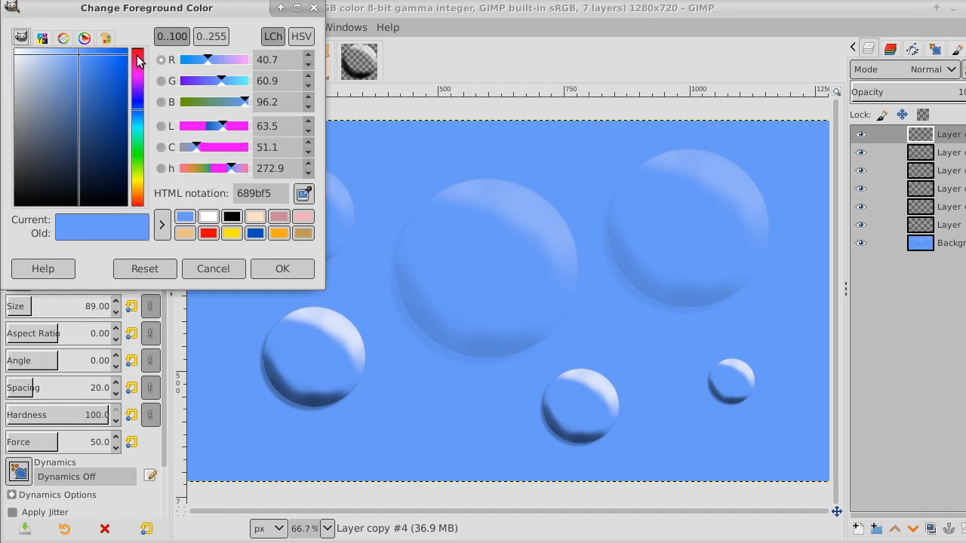
{"action": "left_click_drag", "start_coordinate": [138, 62], "coordinate": [143, 43]}
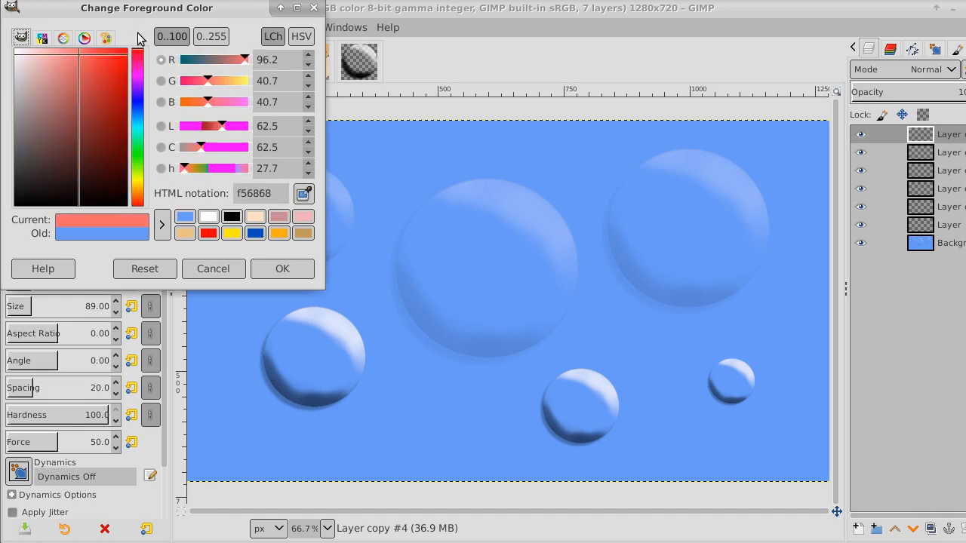
{"action": "left_click", "coordinate": [282, 270]}
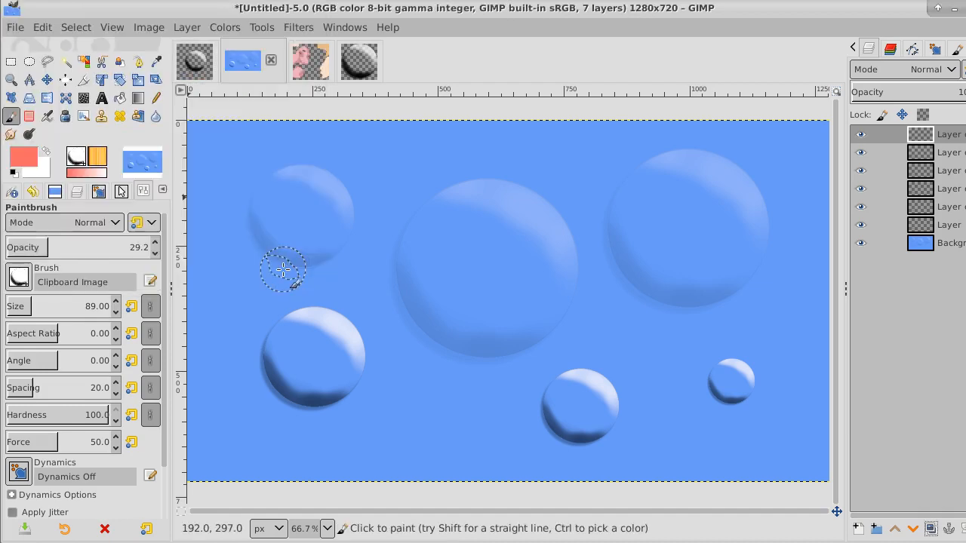
{"action": "left_click", "coordinate": [234, 160]}
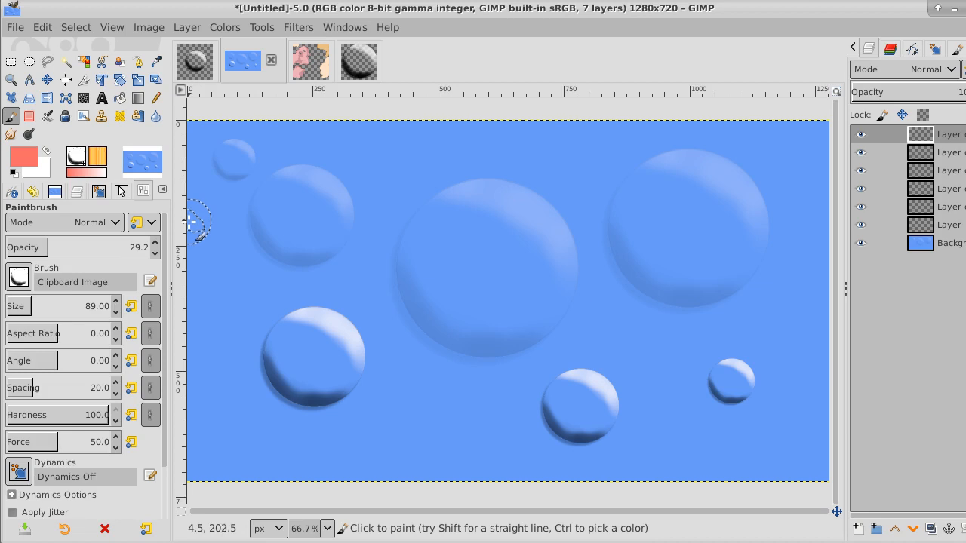
- Add a layer group, undo it, and duplicate the top bubble layer instead
{"action": "left_click", "coordinate": [876, 528]}
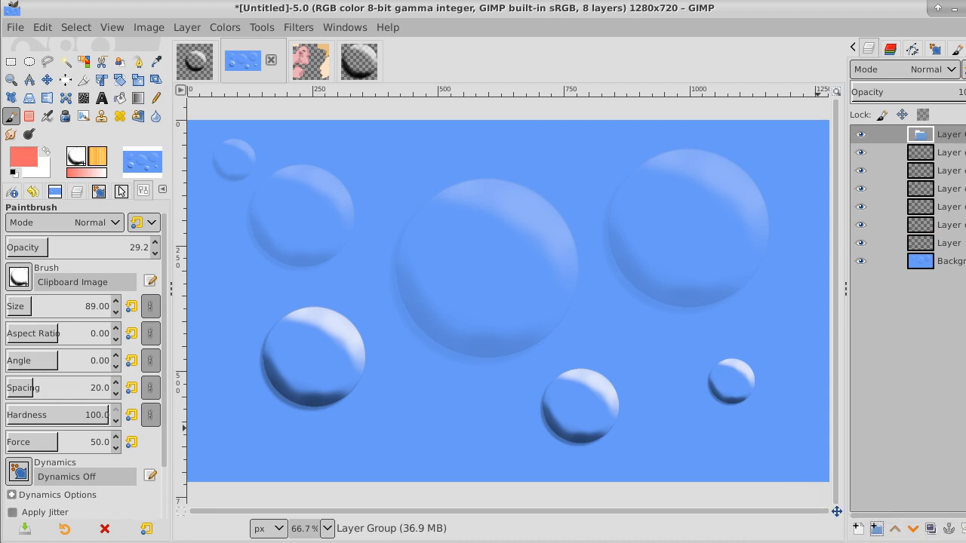
{"action": "key", "text": "ctrl+z"}
{"action": "left_click", "coordinate": [930, 529]}
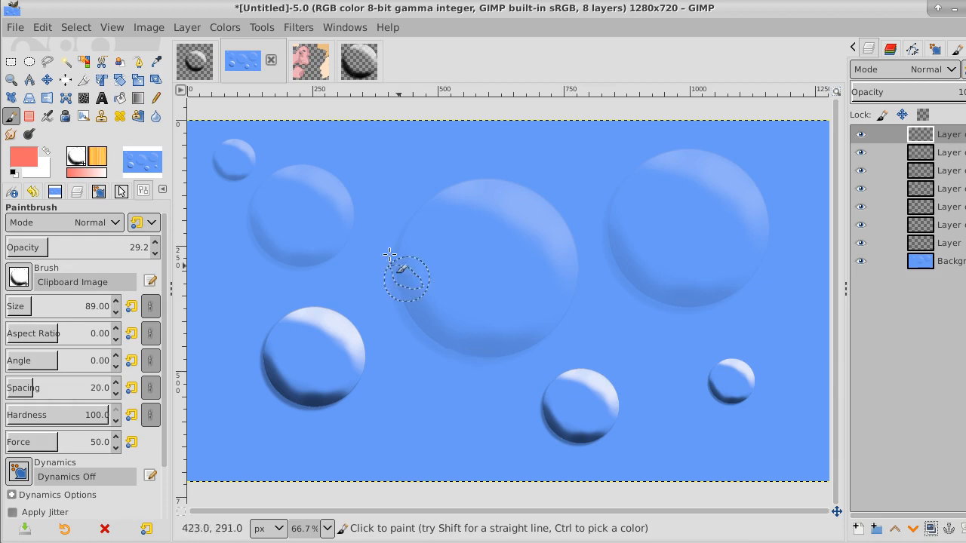
- Switch to the portrait image and toggle layer visibility until only Layer #1 and the posterized layer without black cell outlines are shown
{"action": "left_click", "coordinate": [304, 66]}
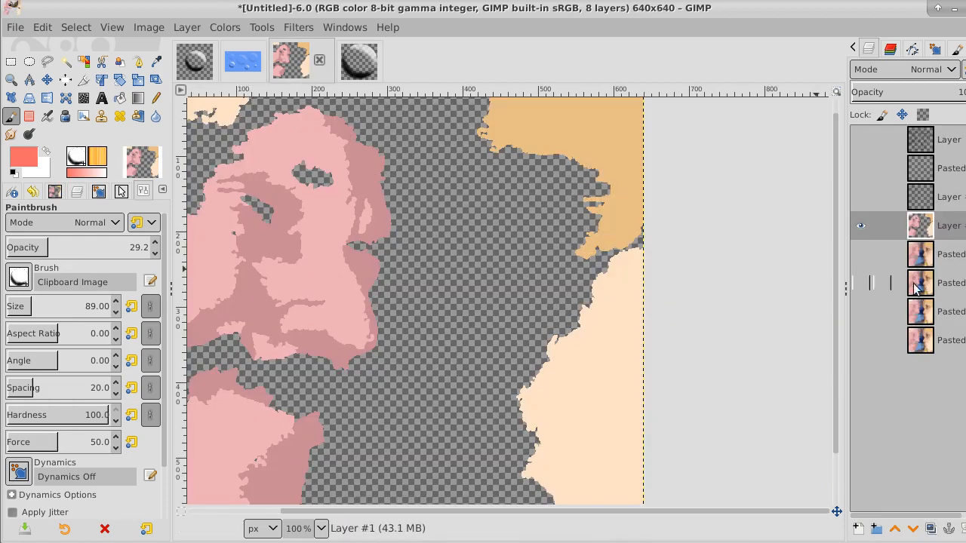
{"action": "left_click", "coordinate": [859, 255]}
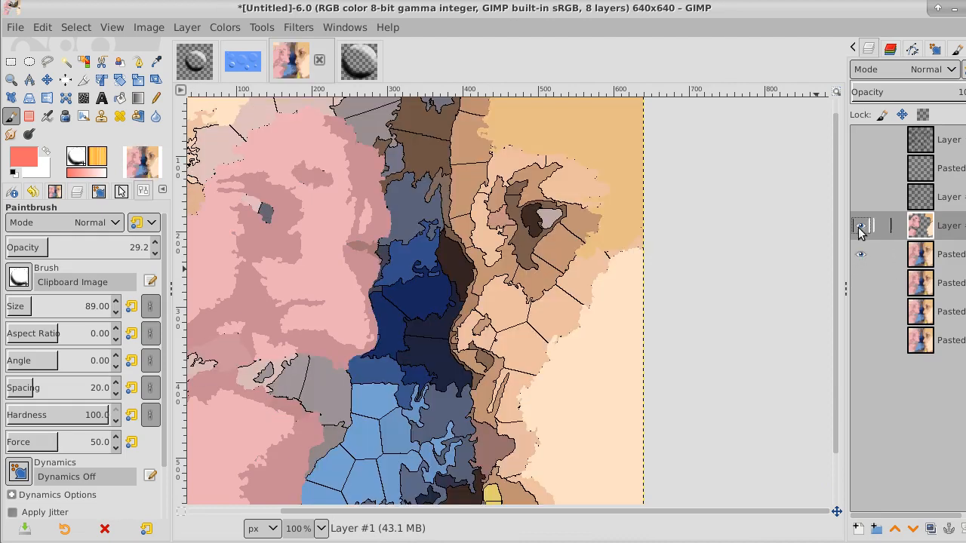
{"action": "left_click", "coordinate": [862, 225]}
{"action": "left_click", "coordinate": [861, 226]}
{"action": "left_click", "coordinate": [863, 254]}
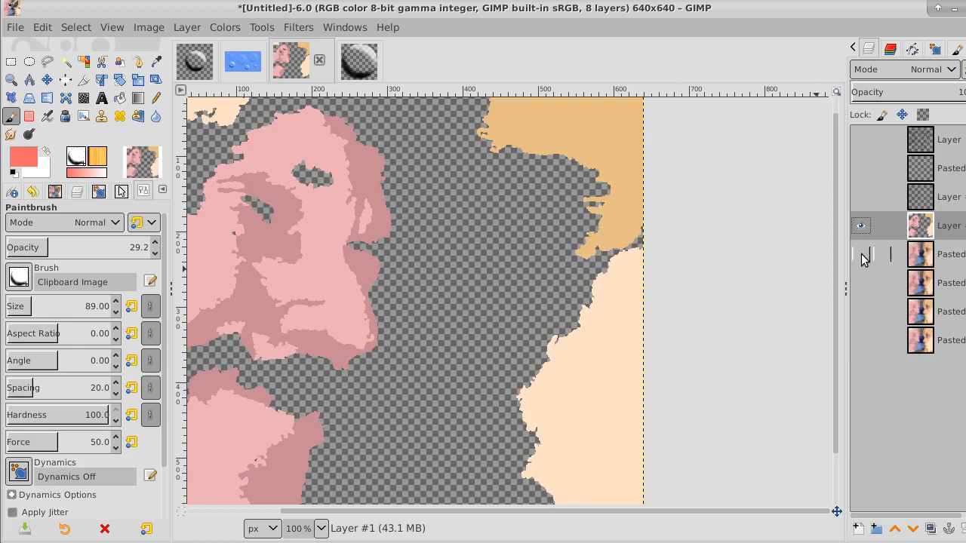
{"action": "left_click", "coordinate": [862, 227]}
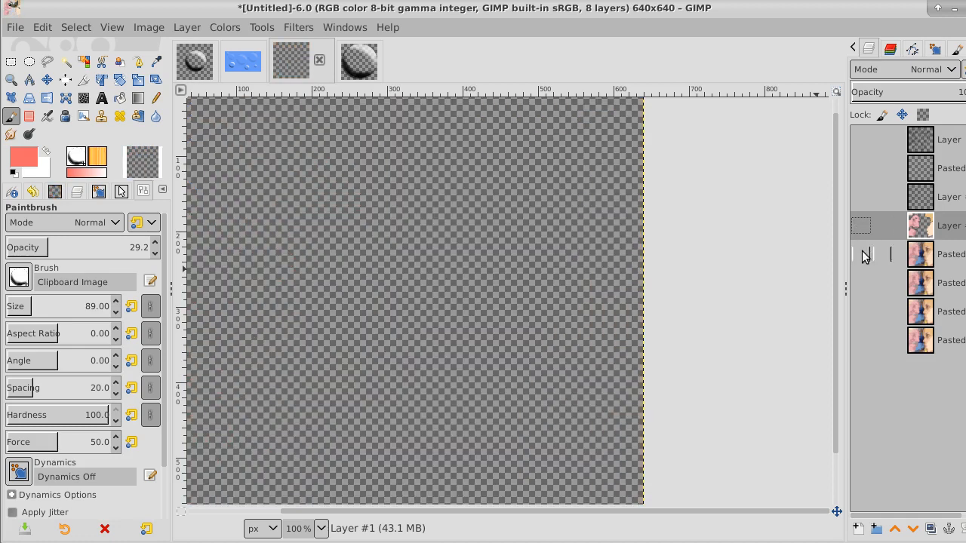
{"action": "left_click", "coordinate": [862, 283]}
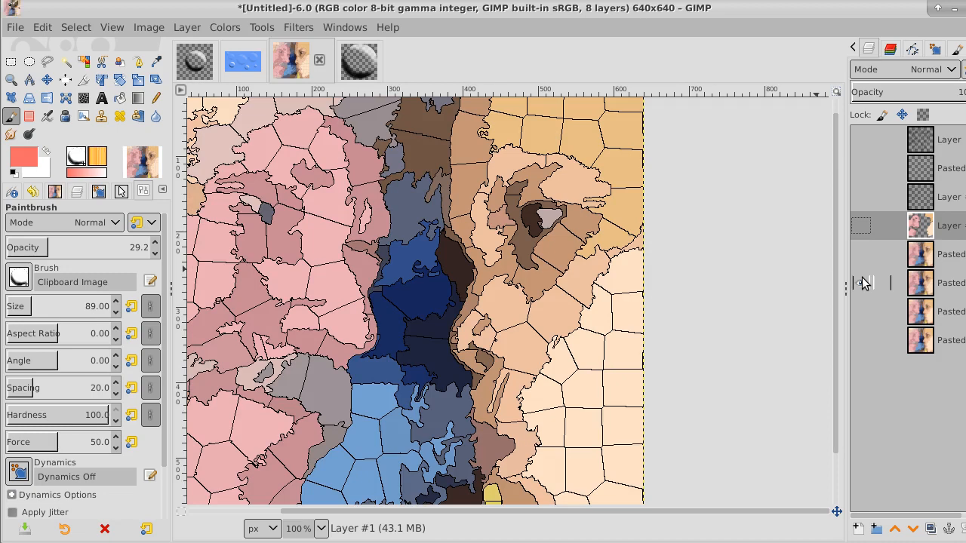
{"action": "left_click", "coordinate": [861, 311]}
{"action": "left_click", "coordinate": [861, 226]}
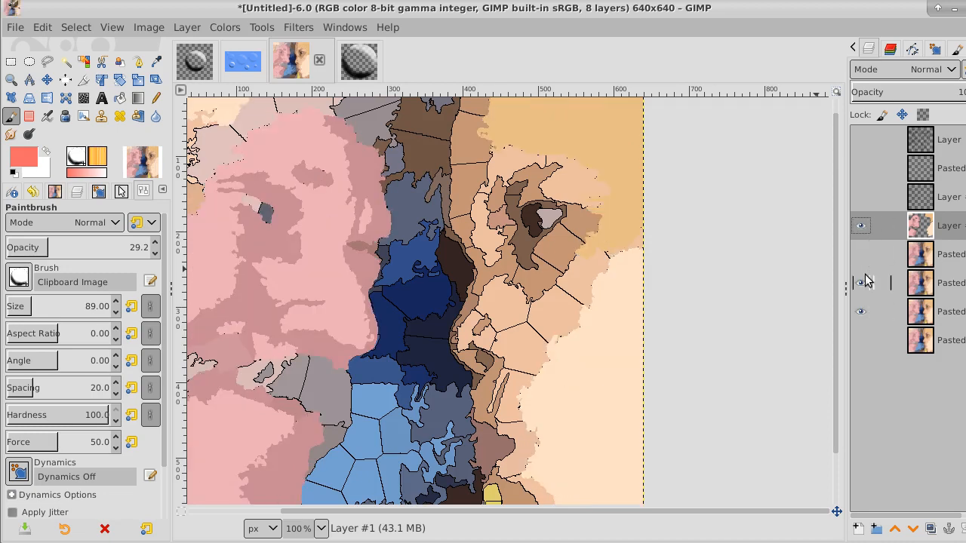
{"action": "left_click", "coordinate": [861, 283]}
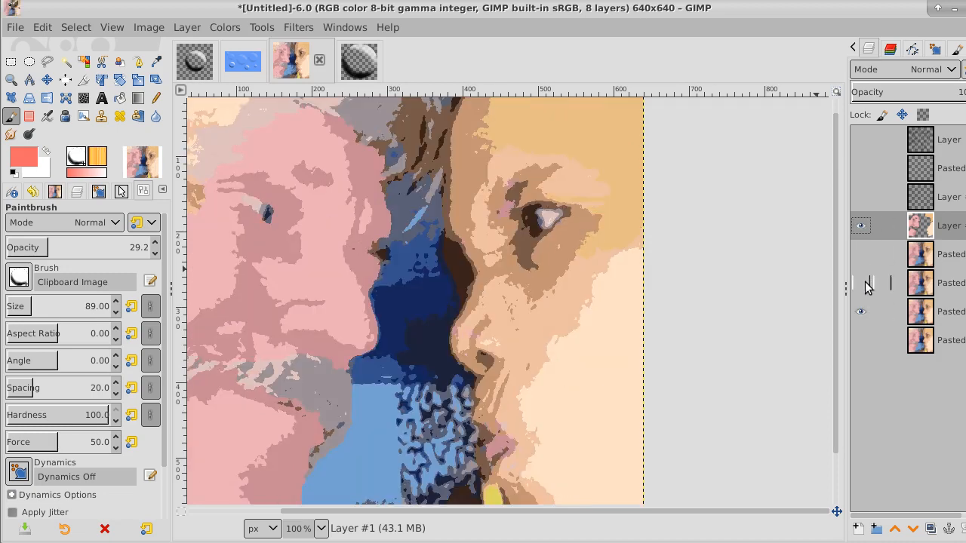
- Move Pasted Layer copy #2 to the top of the layer stack and duplicate it twice
{"action": "left_click", "coordinate": [949, 306]}
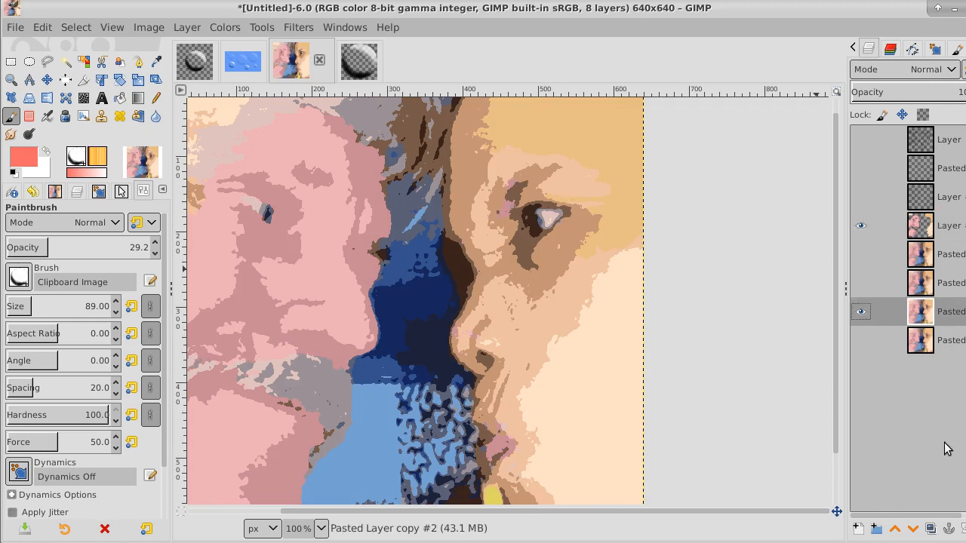
{"action": "left_click", "coordinate": [895, 529]}
{"action": "left_click", "coordinate": [895, 529]}
{"action": "left_click", "coordinate": [895, 529]}
{"action": "left_click", "coordinate": [895, 529]}
{"action": "left_click", "coordinate": [895, 529]}
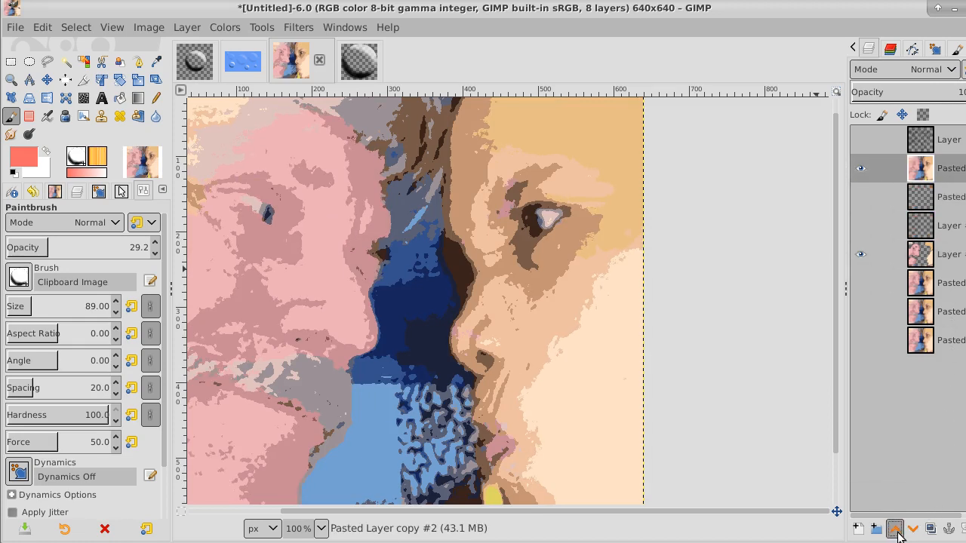
{"action": "left_click", "coordinate": [895, 529]}
{"action": "left_click", "coordinate": [929, 530]}
{"action": "left_click", "coordinate": [929, 530]}
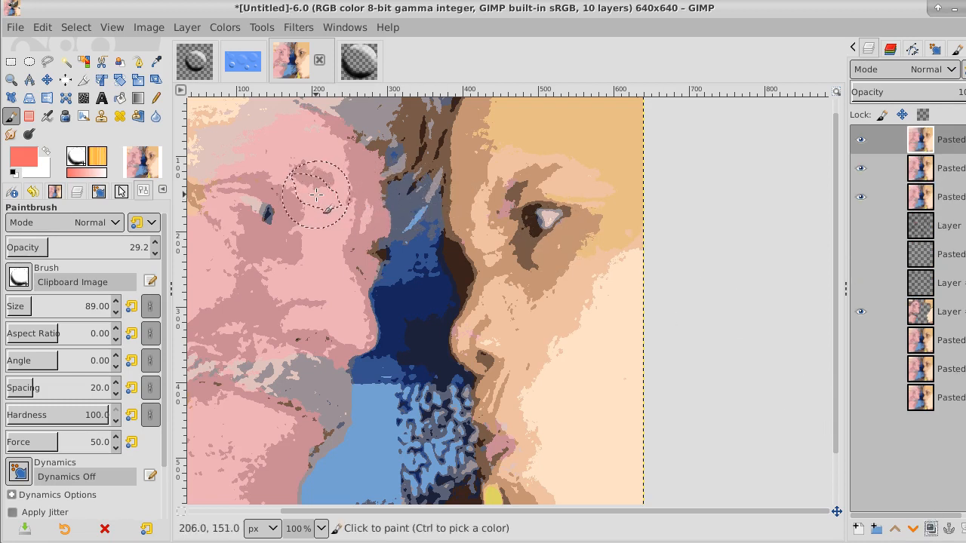
- Stamp the size 89 bubble repeatedly on one spot above the left face's eye, directly on the top portrait layer
{"action": "left_click", "coordinate": [287, 174]}
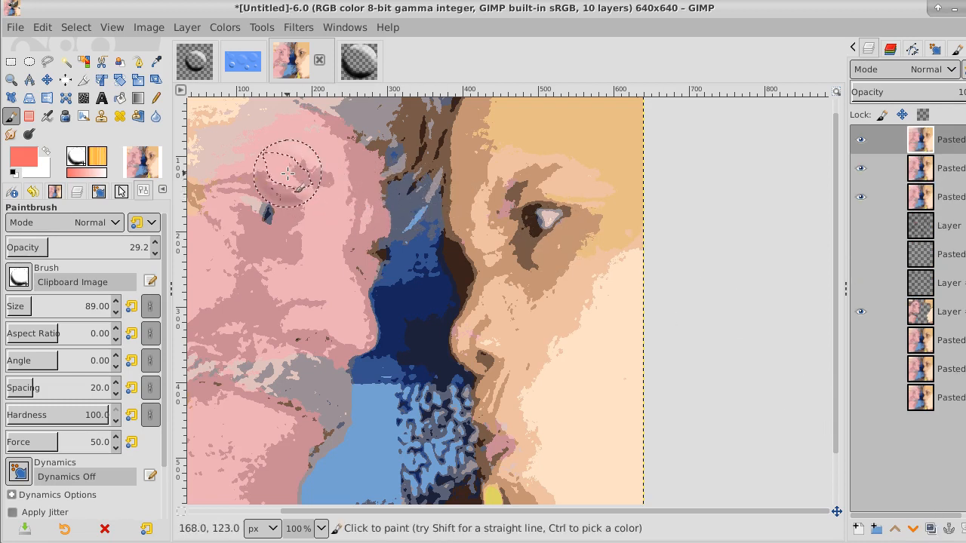
{"action": "left_click", "coordinate": [288, 173]}
{"action": "left_click", "coordinate": [287, 174]}
{"action": "left_click", "coordinate": [287, 174]}
{"action": "left_click", "coordinate": [287, 174]}
{"action": "left_click", "coordinate": [287, 174]}
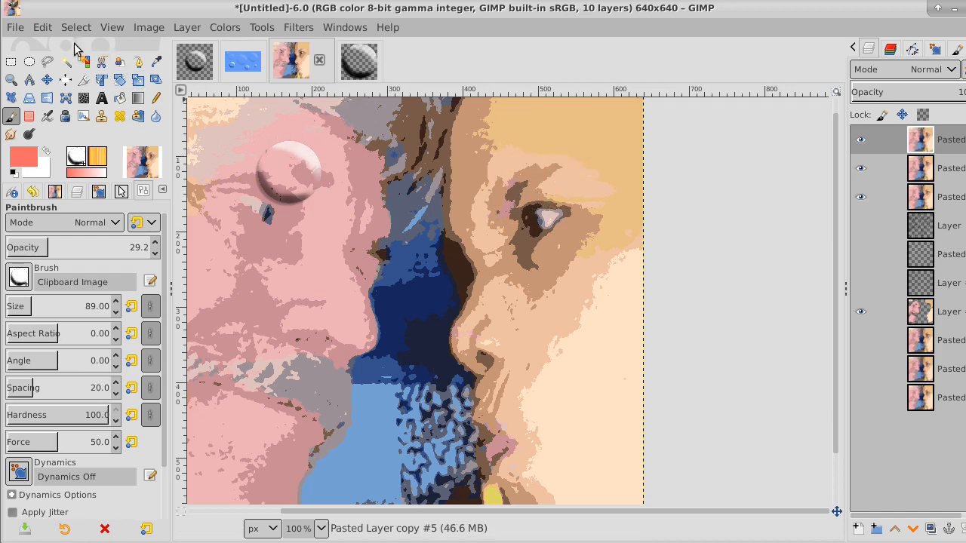
- Undo all the bubble stamps above the left face's eye
{"action": "left_click", "coordinate": [42, 27]}
{"action": "left_click", "coordinate": [47, 60]}
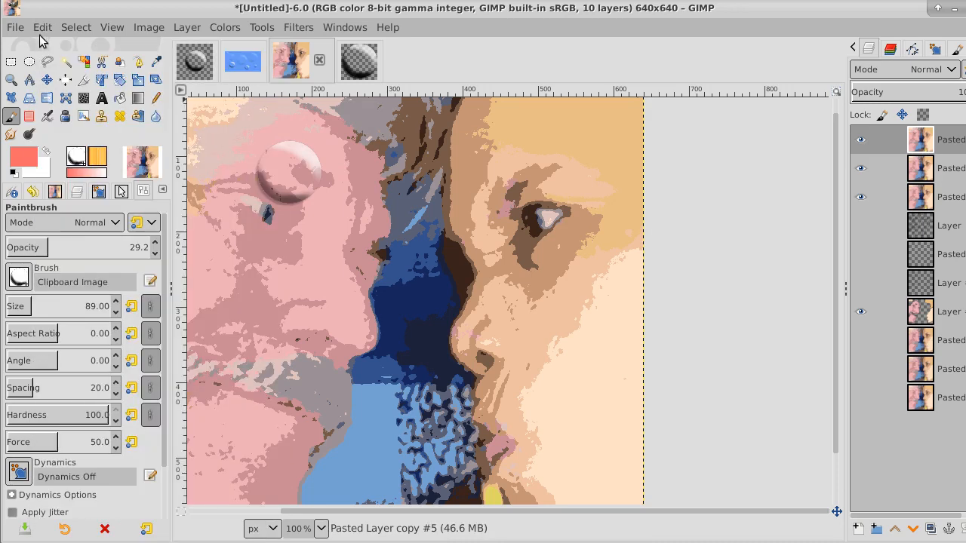
{"action": "left_click", "coordinate": [42, 28]}
{"action": "left_click", "coordinate": [45, 60]}
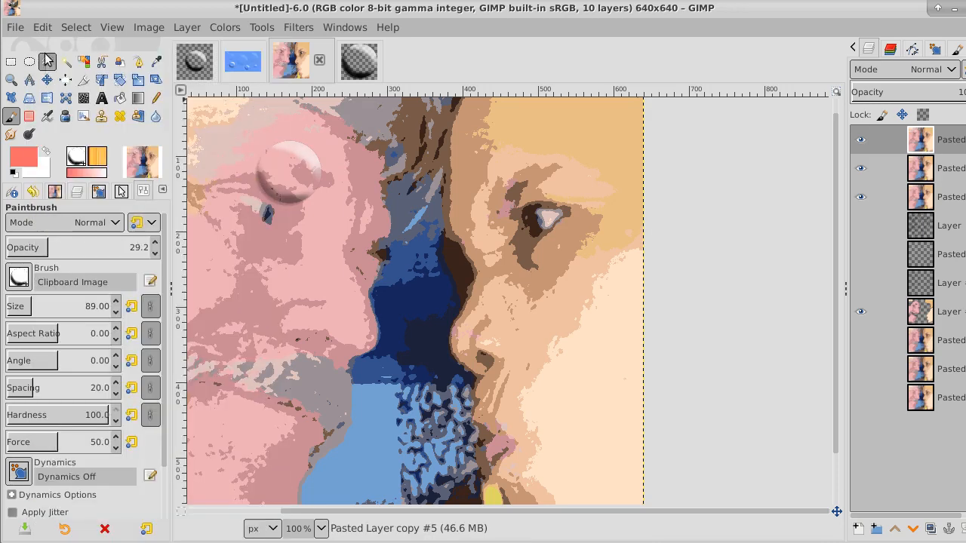
{"action": "left_click", "coordinate": [43, 27]}
{"action": "left_click", "coordinate": [46, 60]}
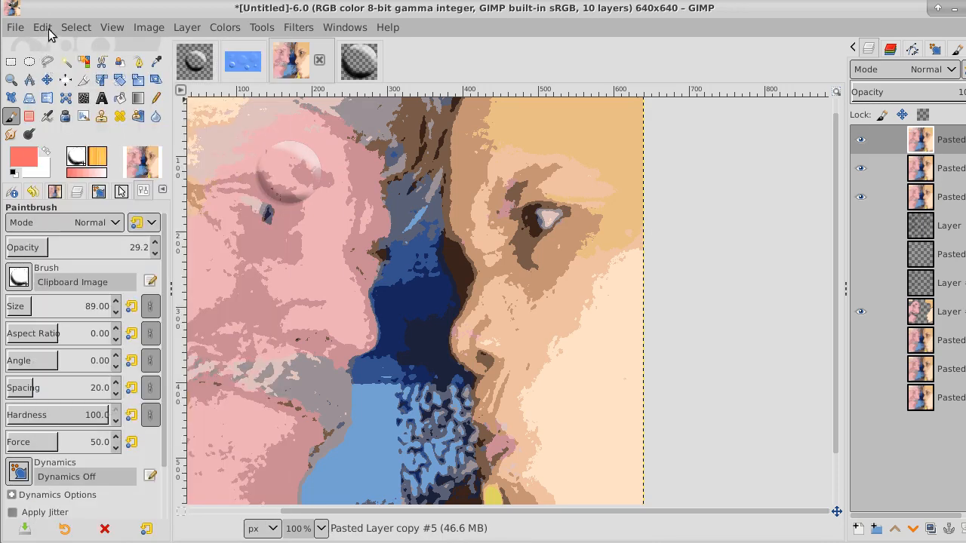
{"action": "left_click", "coordinate": [44, 27]}
{"action": "left_click", "coordinate": [53, 60]}
{"action": "left_click", "coordinate": [43, 27]}
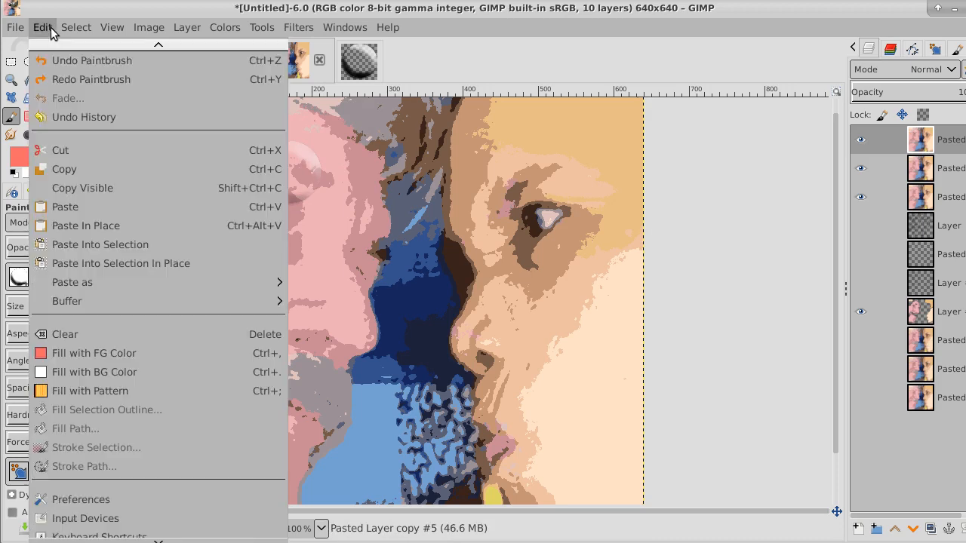
{"action": "left_click", "coordinate": [50, 60]}
{"action": "left_click", "coordinate": [46, 29]}
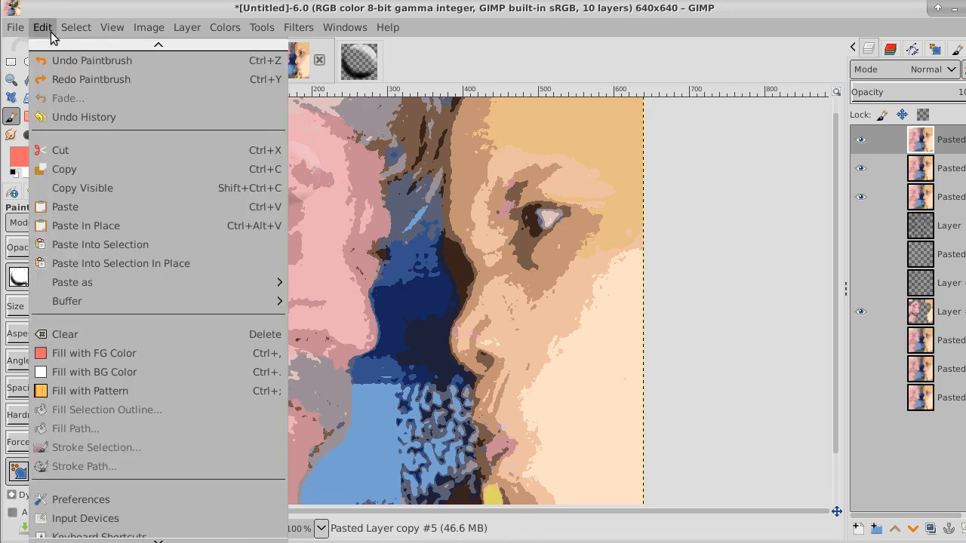
{"action": "left_click", "coordinate": [53, 62]}
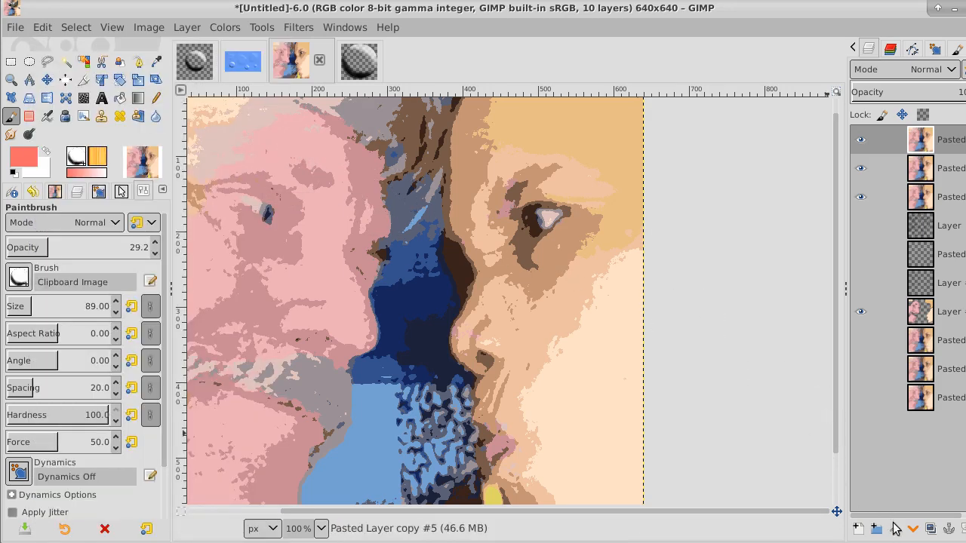
- Add a new 640 × 640 transparent layer and stamp a size 89 bubble on it over the left face's forehead
{"action": "left_click", "coordinate": [856, 528]}
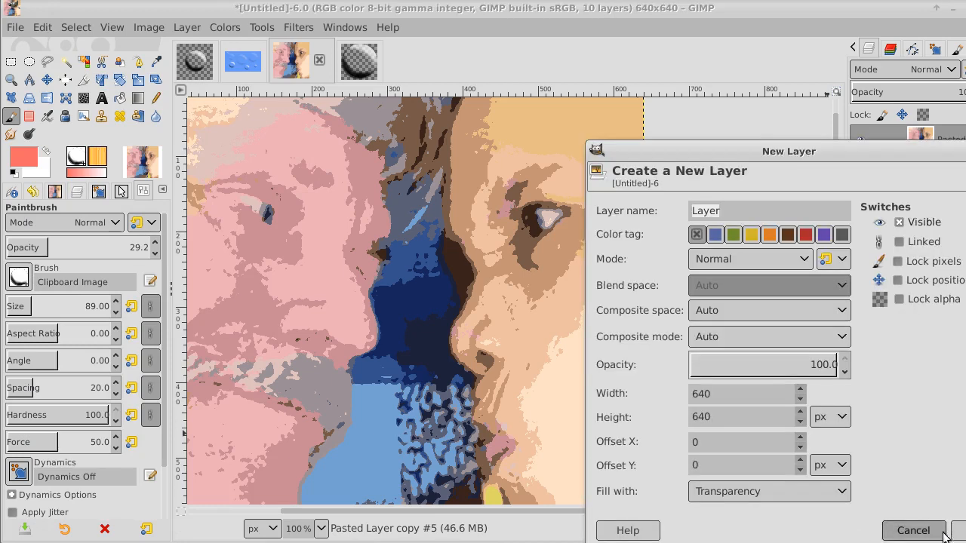
{"action": "key", "text": "Return"}
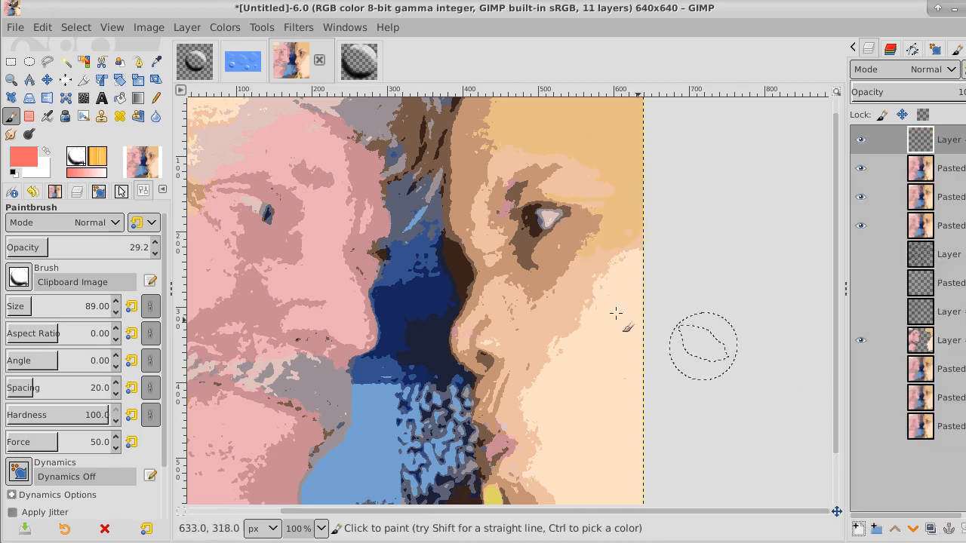
{"action": "left_click", "coordinate": [254, 154]}
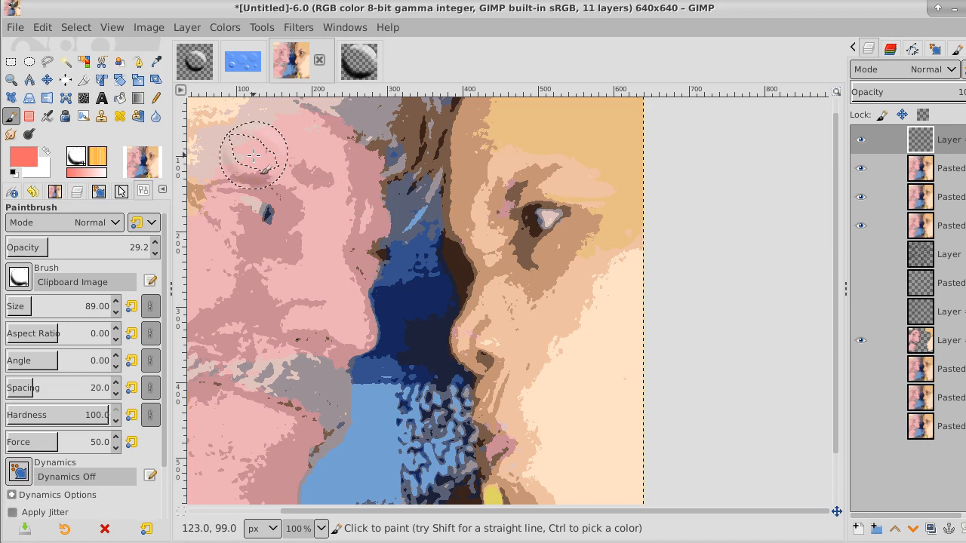
- Stamp size 89 bubbles above the right face's eye and on its lower cheek, plus two at opacity 100 on the left jaw and right temple
{"action": "left_click", "coordinate": [566, 153]}
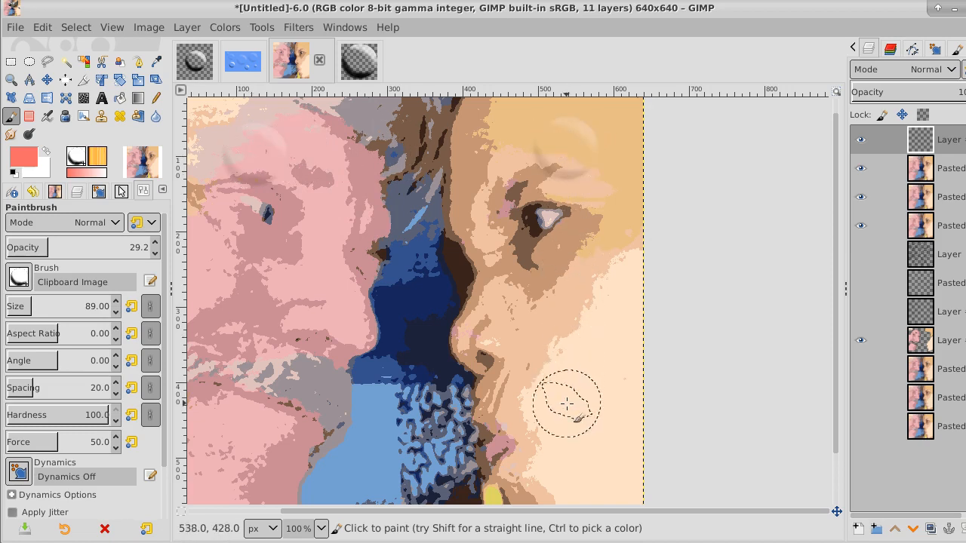
{"action": "left_click", "coordinate": [566, 404]}
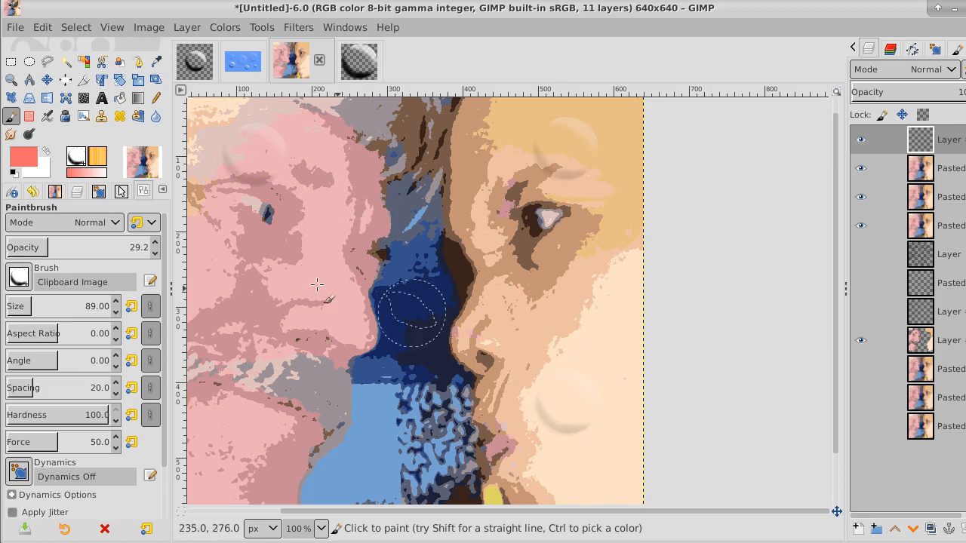
{"action": "left_click_drag", "start_coordinate": [48, 246], "coordinate": [184, 243]}
{"action": "left_click", "coordinate": [244, 425]}
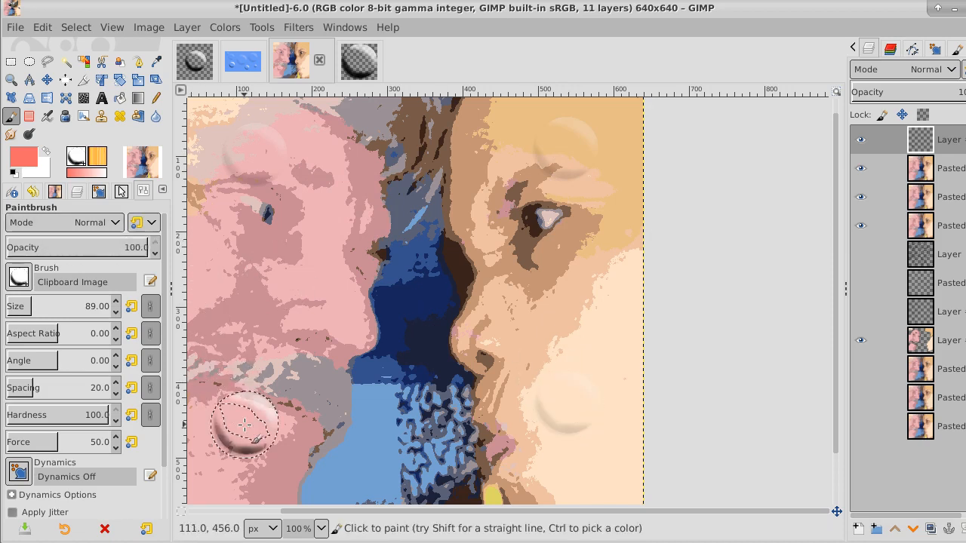
{"action": "left_click", "coordinate": [605, 285]}
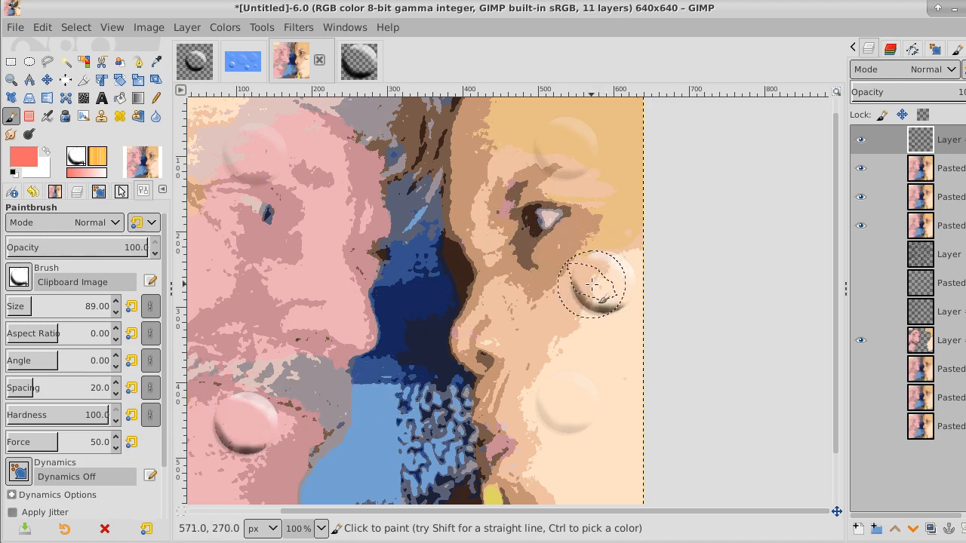
- Reduce the brush size to 59 and stamp a smaller bubble on the left face's cheek beside the nose
{"action": "key", "text": "bracketleft"}
{"action": "key", "text": "bracketleft"}
{"action": "key", "text": "bracketleft"}
{"action": "key", "text": "bracketleft"}
{"action": "key", "text": "bracketleft"}
{"action": "key", "text": "bracketleft"}
{"action": "key", "text": "bracketleft"}
{"action": "key", "text": "bracketleft"}
{"action": "key", "text": "bracketleft"}
{"action": "key", "text": "bracketleft"}
{"action": "key", "text": "bracketleft"}
{"action": "key", "text": "bracketleft"}
{"action": "key", "text": "bracketleft"}
{"action": "key", "text": "bracketleft"}
{"action": "key", "text": "bracketleft"}
{"action": "key", "text": "bracketleft"}
{"action": "key", "text": "bracketleft"}
{"action": "key", "text": "bracketleft"}
{"action": "key", "text": "bracketleft"}
{"action": "key", "text": "bracketleft"}
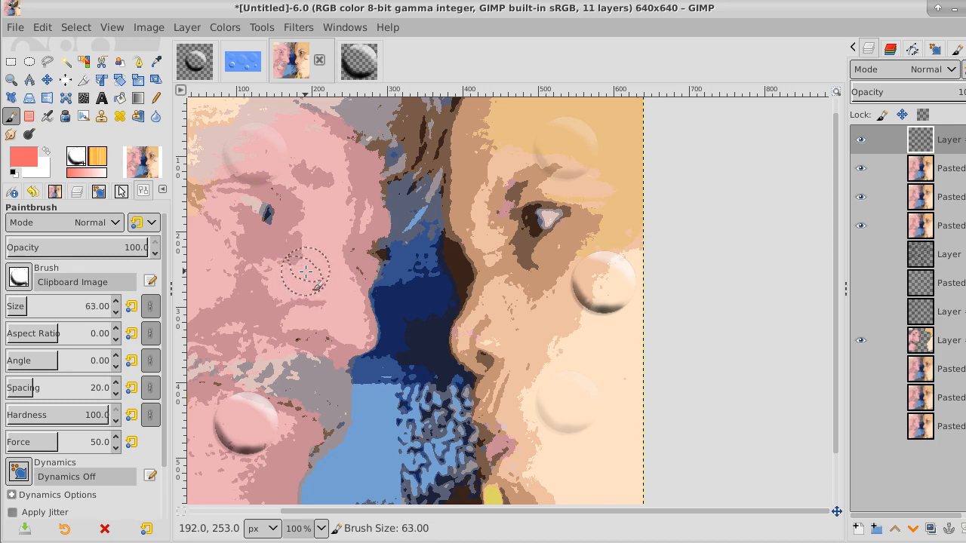
{"action": "key", "text": "bracketleft"}
{"action": "key", "text": "bracketleft"}
{"action": "key", "text": "bracketleft"}
{"action": "key", "text": "bracketleft"}
{"action": "left_click", "coordinate": [305, 270]}
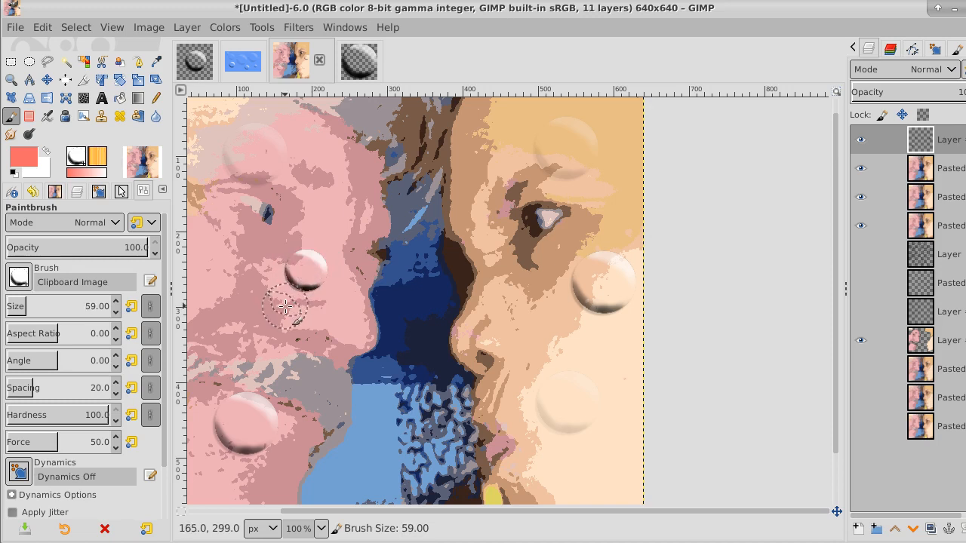
- Duplicate the bubble layer twice and merge both copies down to intensify the bubbles
{"action": "left_click", "coordinate": [932, 533]}
{"action": "left_click", "coordinate": [932, 533]}
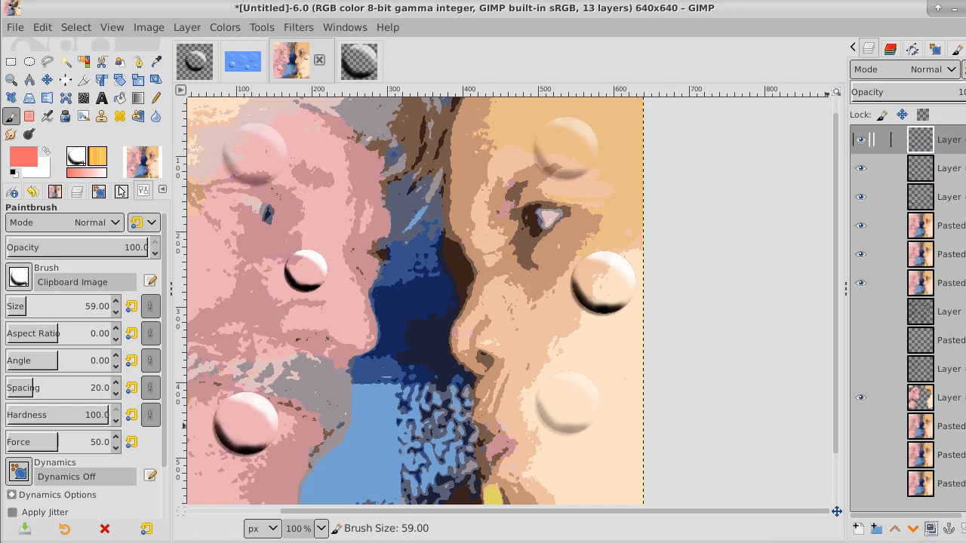
{"action": "right_click", "coordinate": [927, 140]}
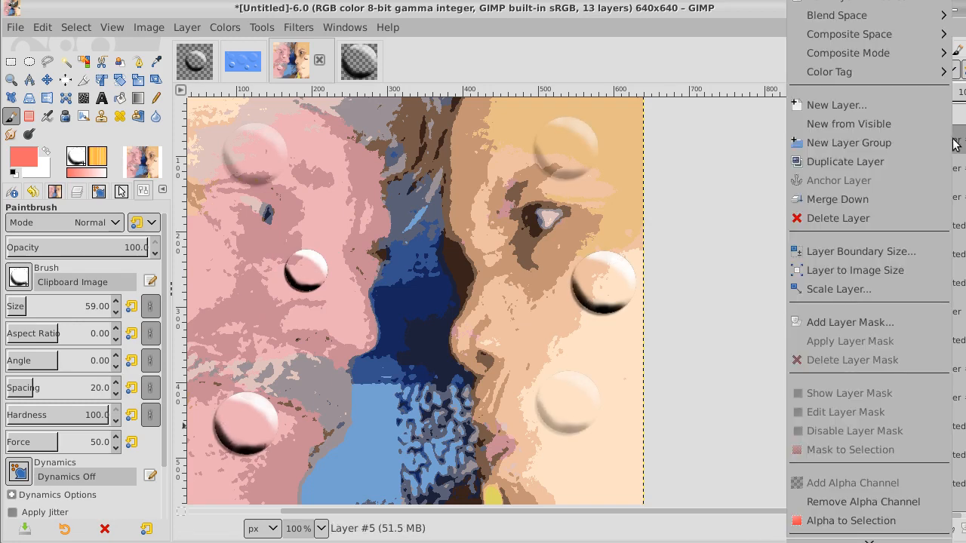
{"action": "left_click", "coordinate": [902, 197]}
{"action": "right_click", "coordinate": [954, 144]}
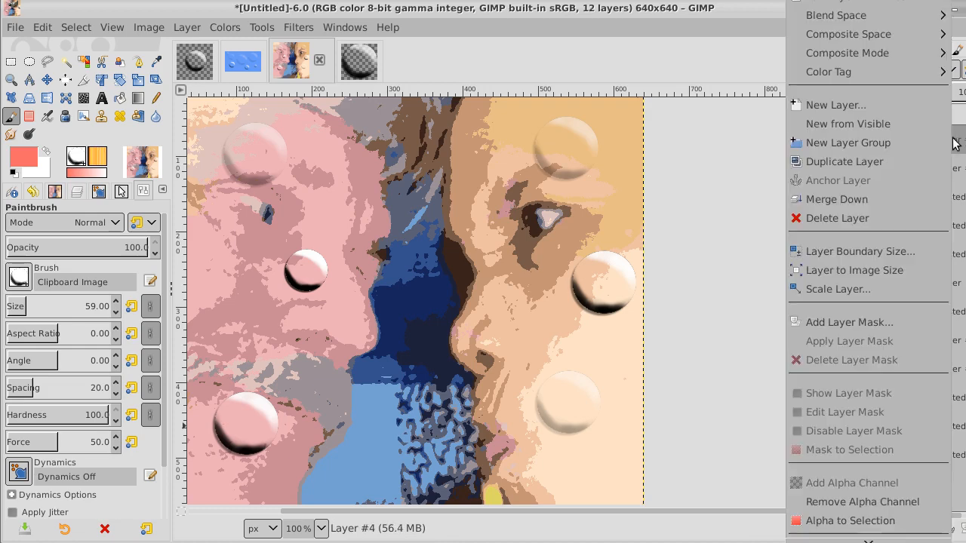
{"action": "left_click", "coordinate": [905, 201]}
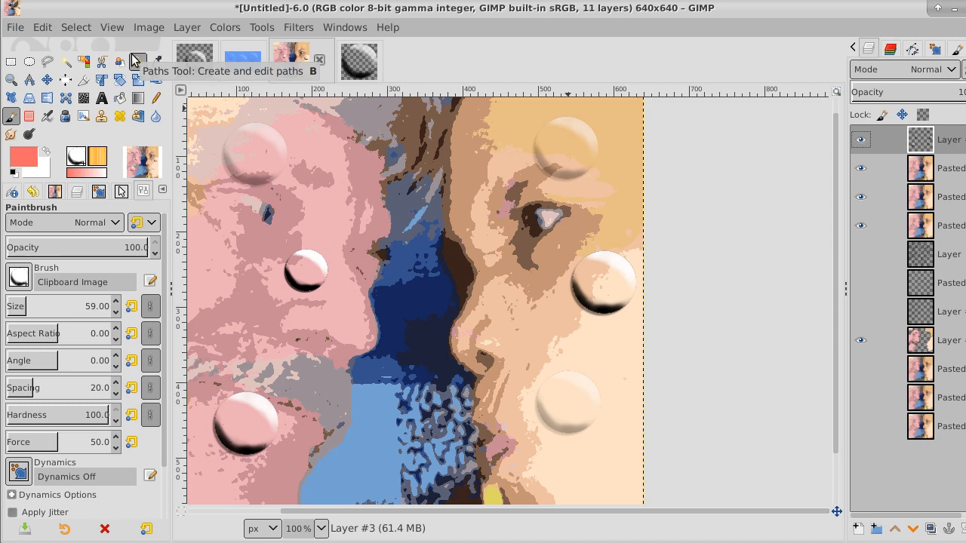
- Try selecting the transparent area outside the bubbles by color with threshold 6, clearing the selection after each attempt
{"action": "left_click", "coordinate": [83, 63]}
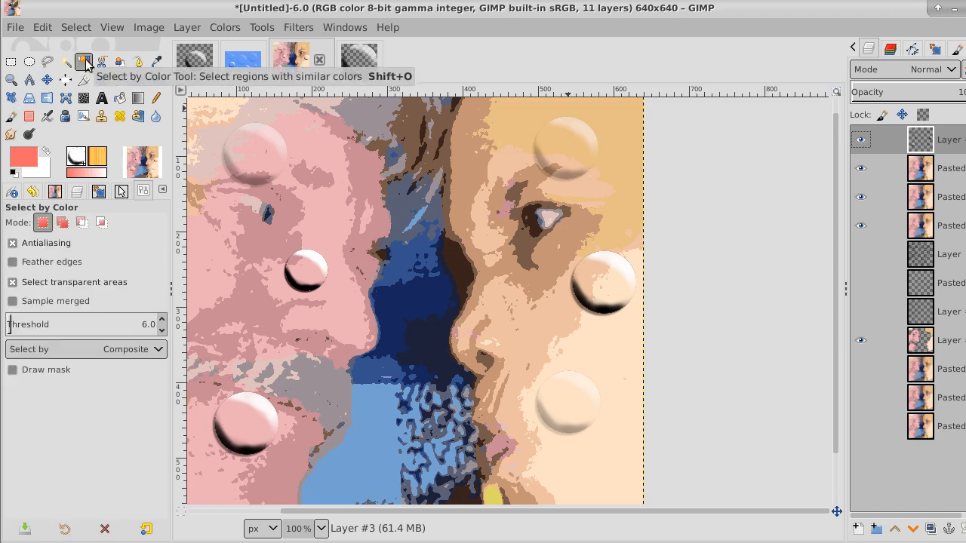
{"action": "left_click", "coordinate": [302, 123]}
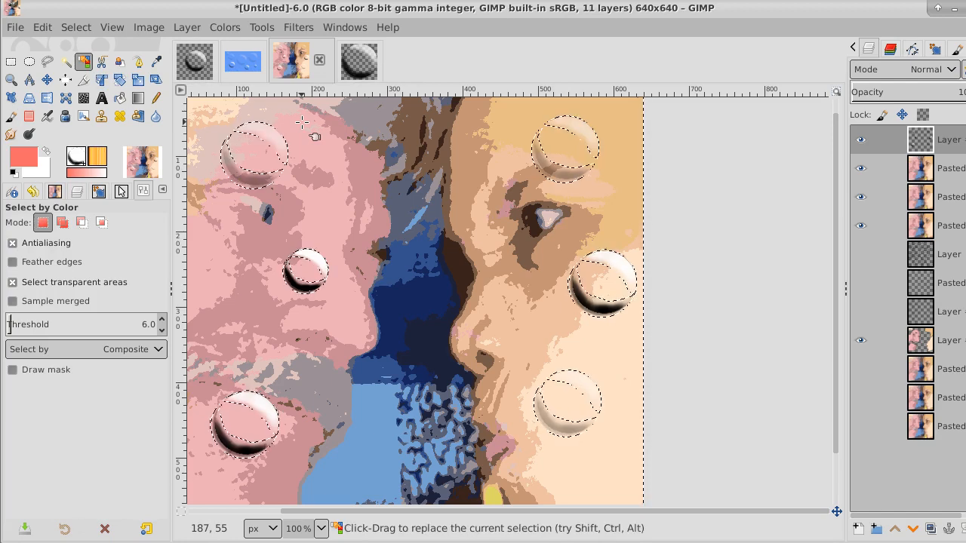
{"action": "left_click", "coordinate": [76, 27]}
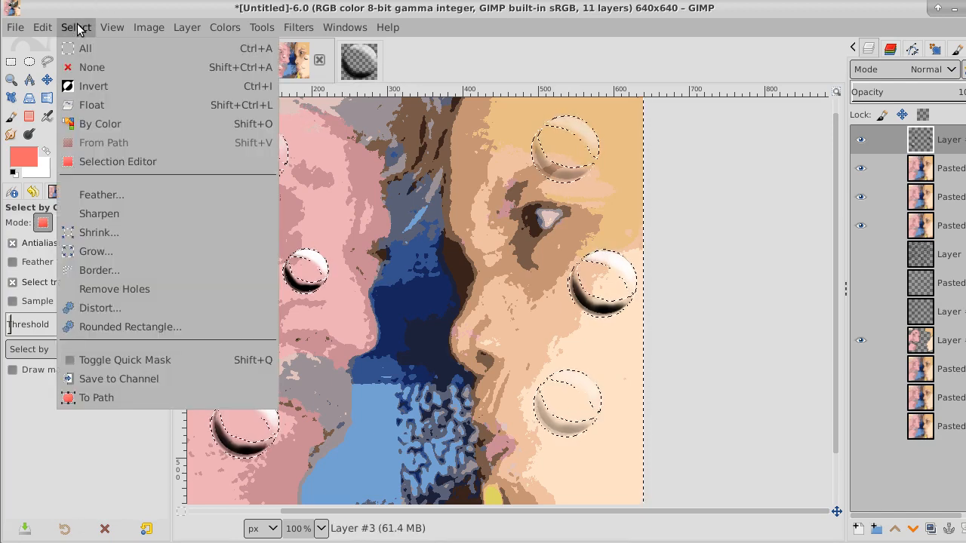
{"action": "left_click", "coordinate": [89, 67]}
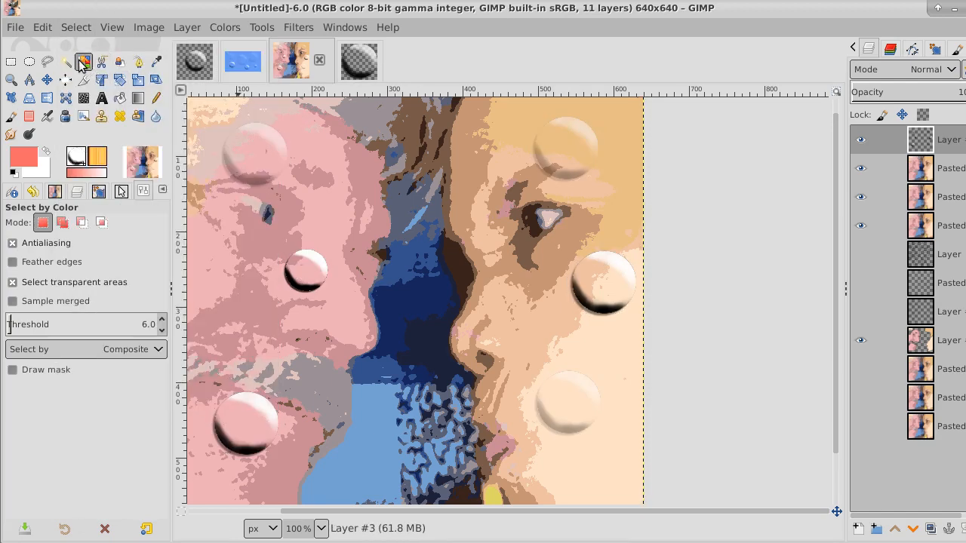
{"action": "left_click", "coordinate": [296, 129]}
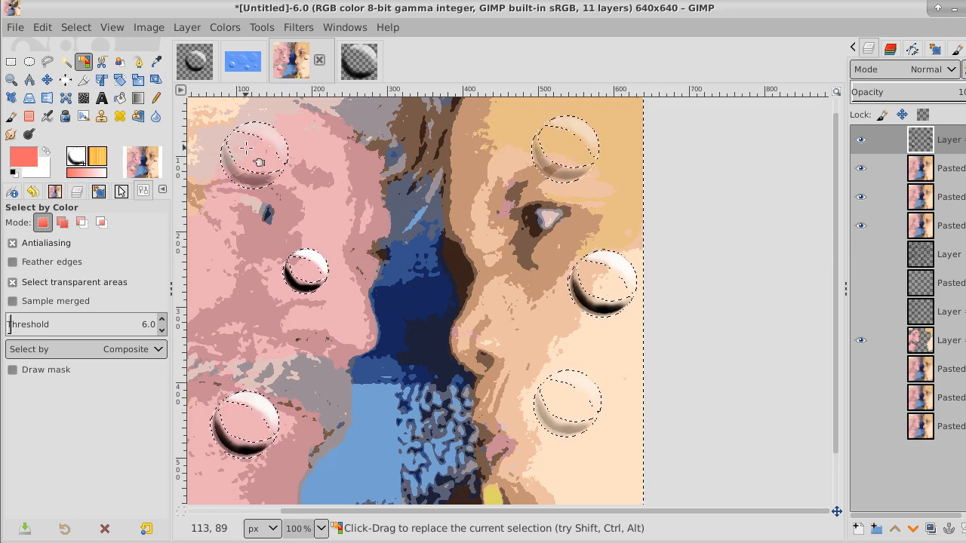
{"action": "left_click", "coordinate": [82, 27]}
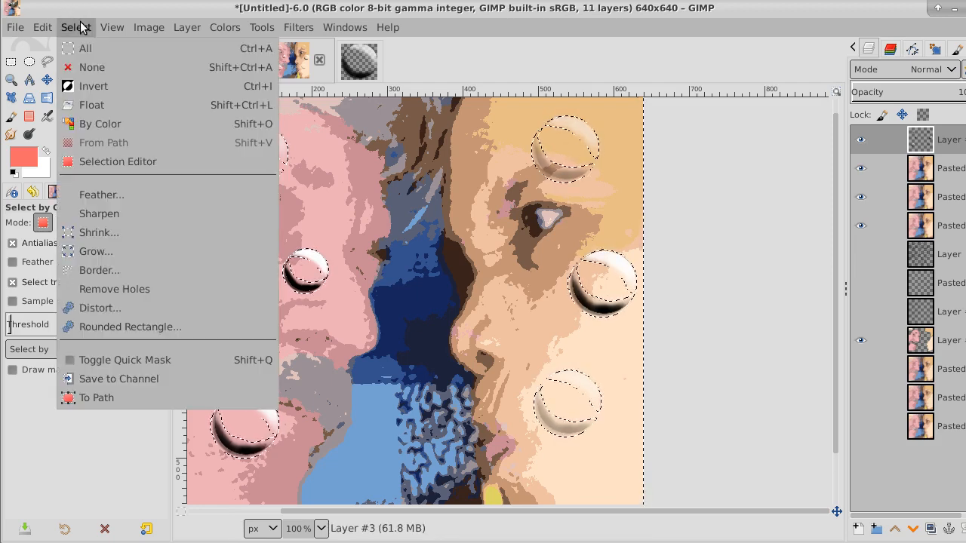
{"action": "left_click", "coordinate": [85, 67]}
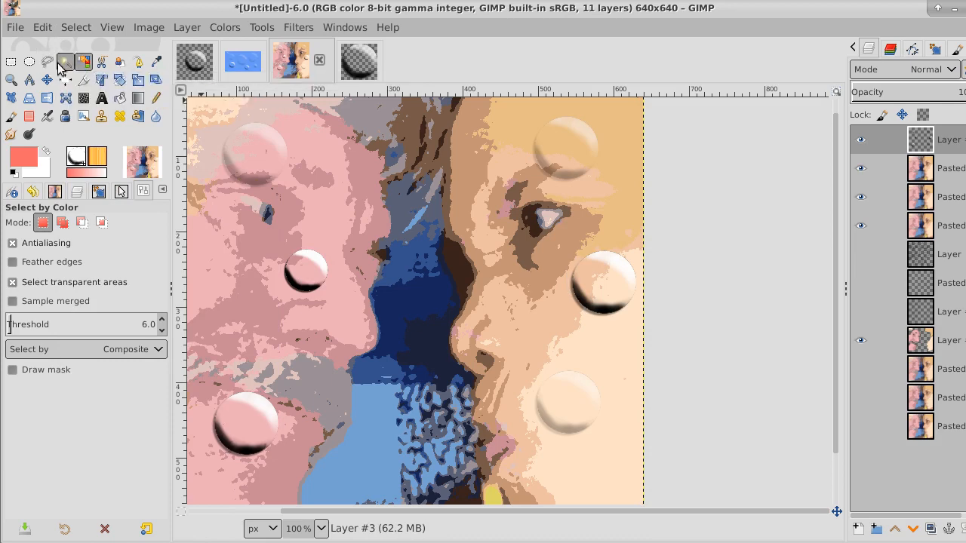
- Try selecting the area around the bubbles with Fuzzy Select at threshold 4 and clear the selection
{"action": "left_click", "coordinate": [65, 65]}
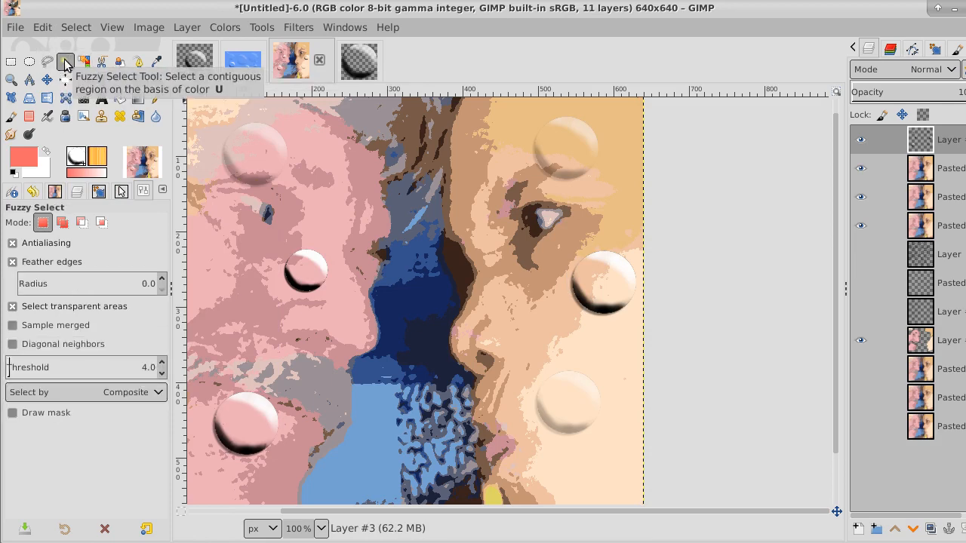
{"action": "left_click", "coordinate": [310, 134]}
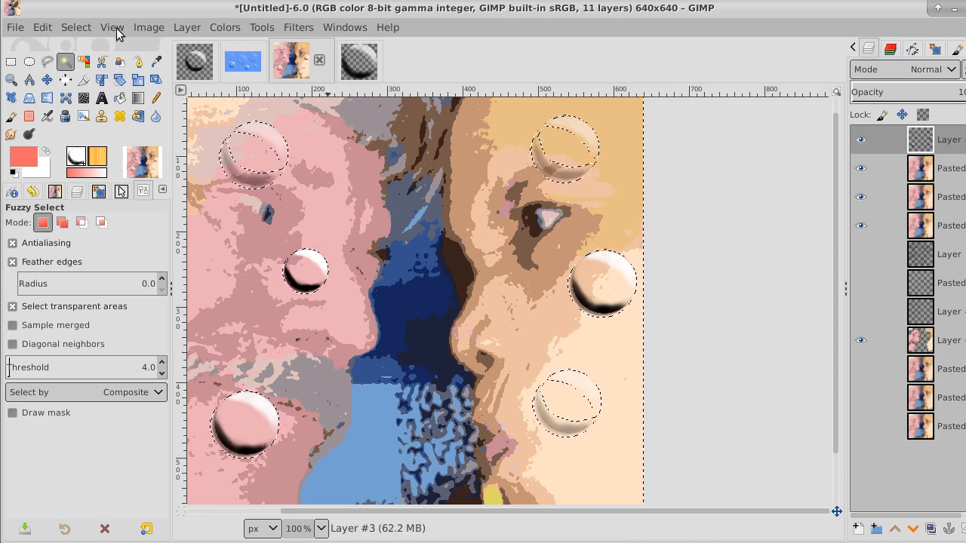
{"action": "left_click", "coordinate": [75, 27]}
{"action": "left_click", "coordinate": [83, 67]}
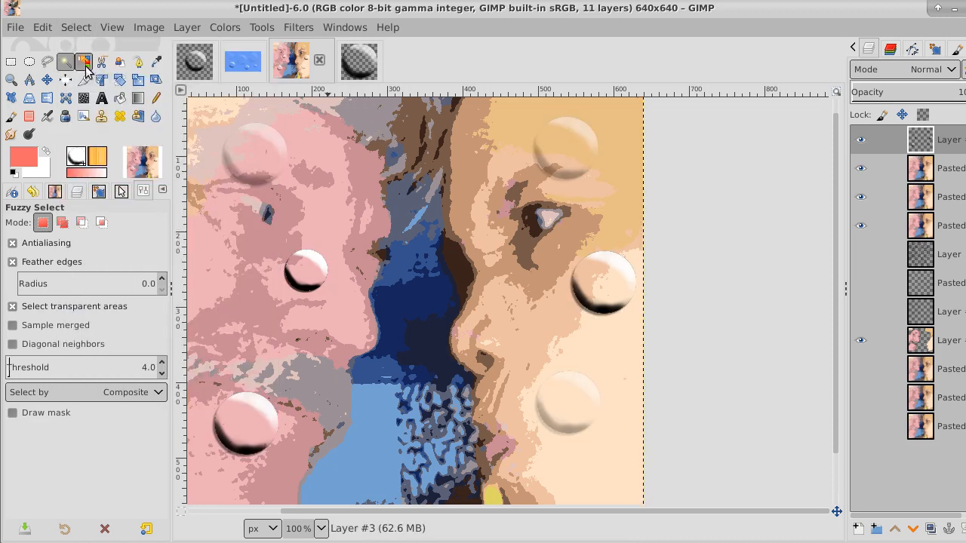
- Duplicate the bubble layer once more and merge the copy down into the original
{"action": "left_click", "coordinate": [933, 528]}
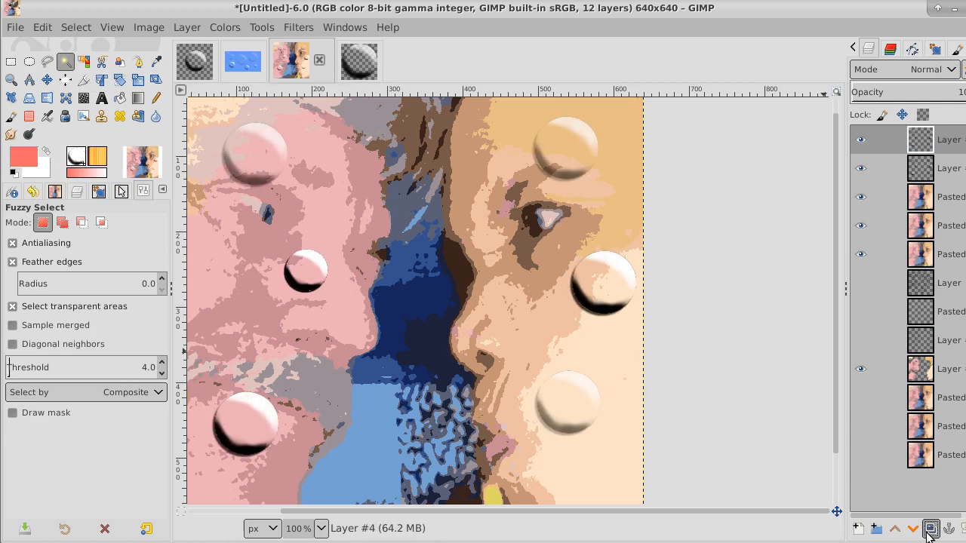
{"action": "right_click", "coordinate": [953, 143]}
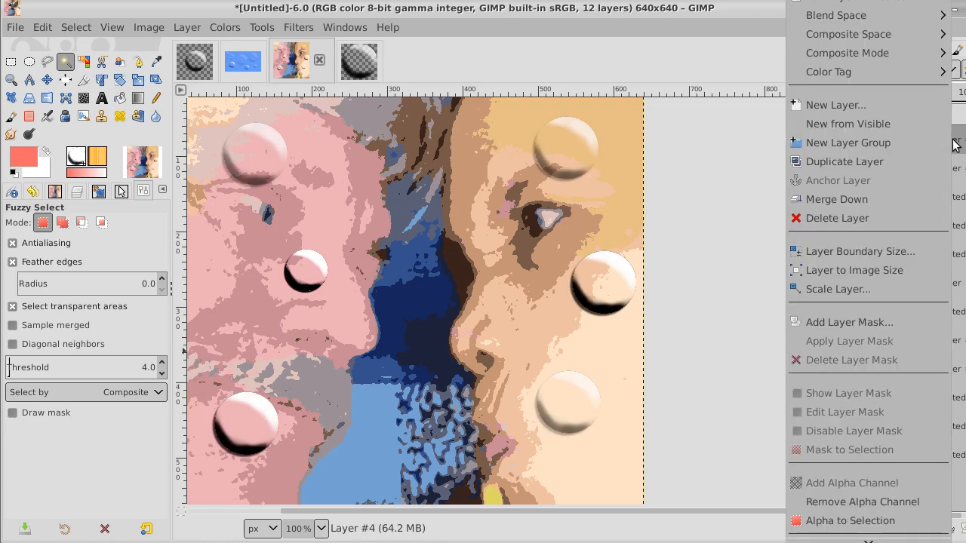
{"action": "left_click", "coordinate": [894, 199]}
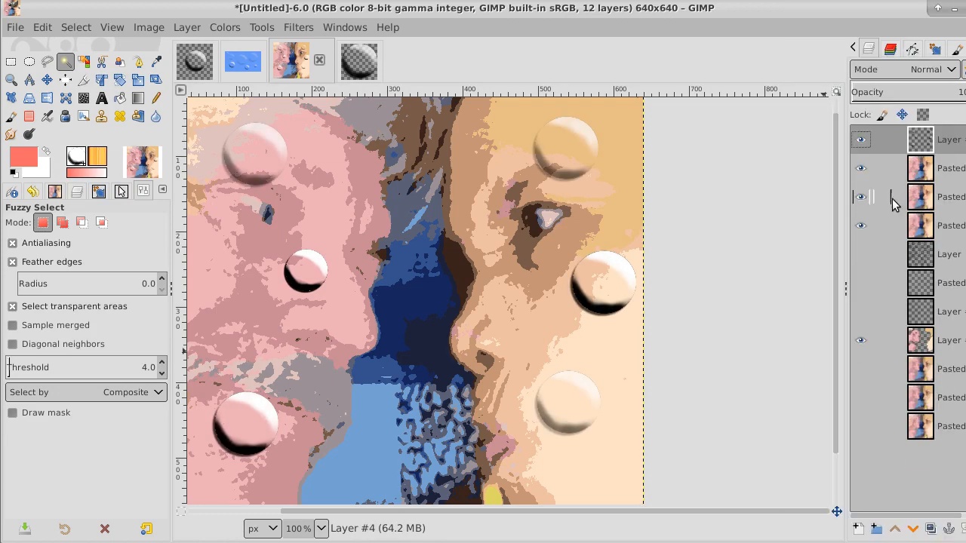
- Fuzzy-select the transparent area outside the bubbles and add a new transparent layer above Pasted Layer copy #5, beneath the bubble layer
{"action": "left_click", "coordinate": [346, 156]}
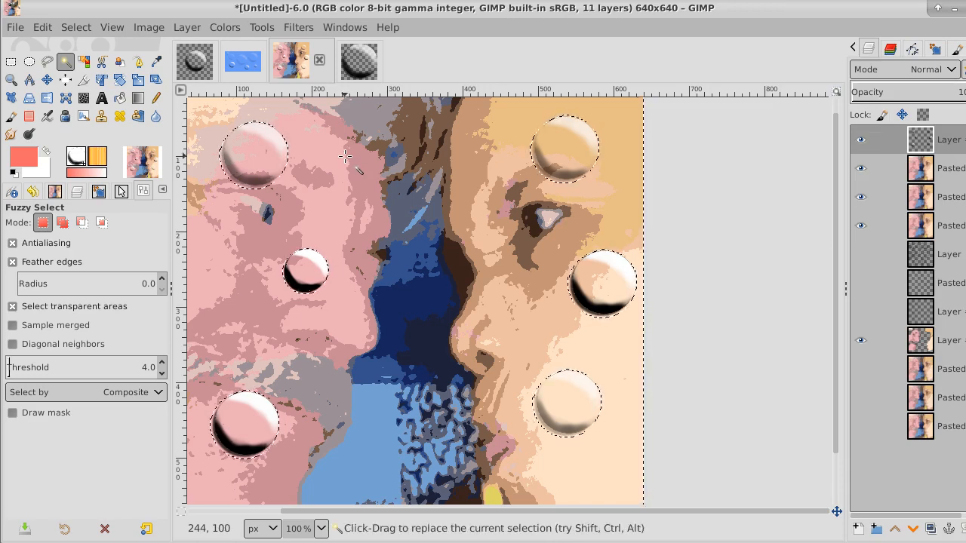
{"action": "left_click", "coordinate": [948, 175]}
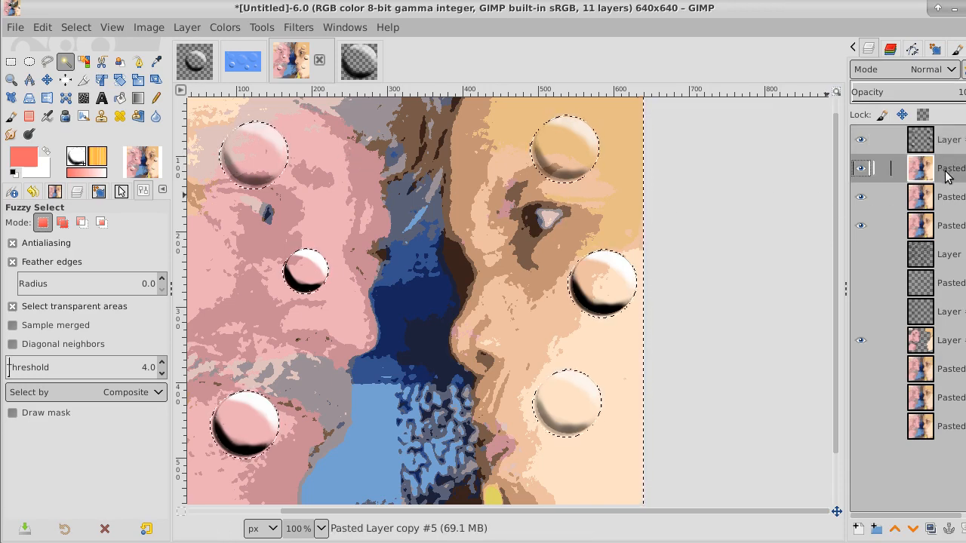
{"action": "left_click", "coordinate": [858, 528]}
{"action": "left_click", "coordinate": [958, 530]}
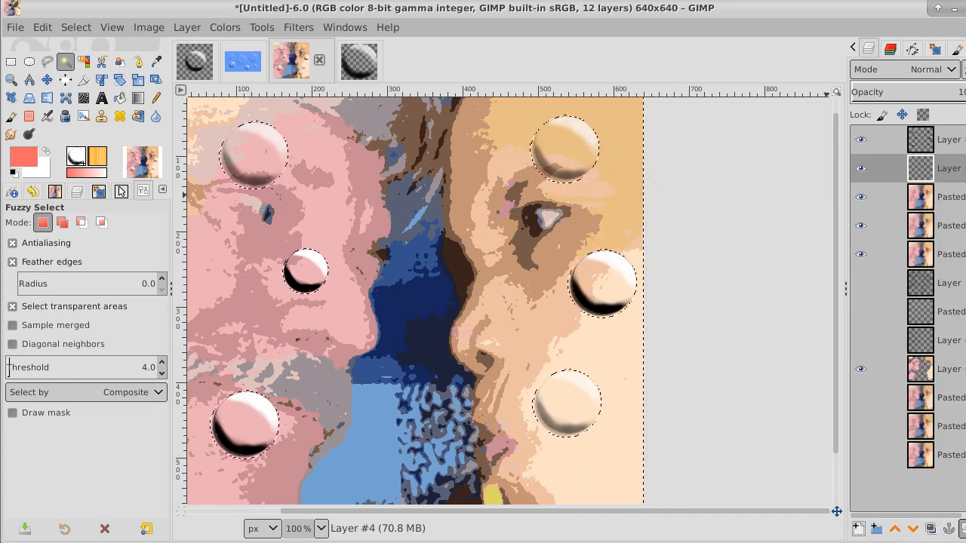
- Reset the colors to black and white, invert the selection, and bucket-fill the bubble circles with black on the new layer
{"action": "left_click", "coordinate": [12, 172]}
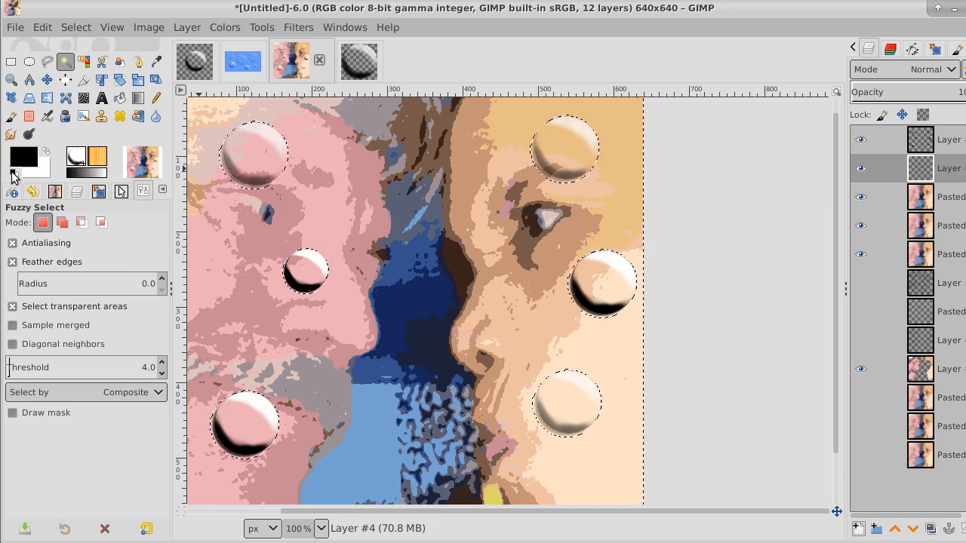
{"action": "left_click", "coordinate": [119, 98]}
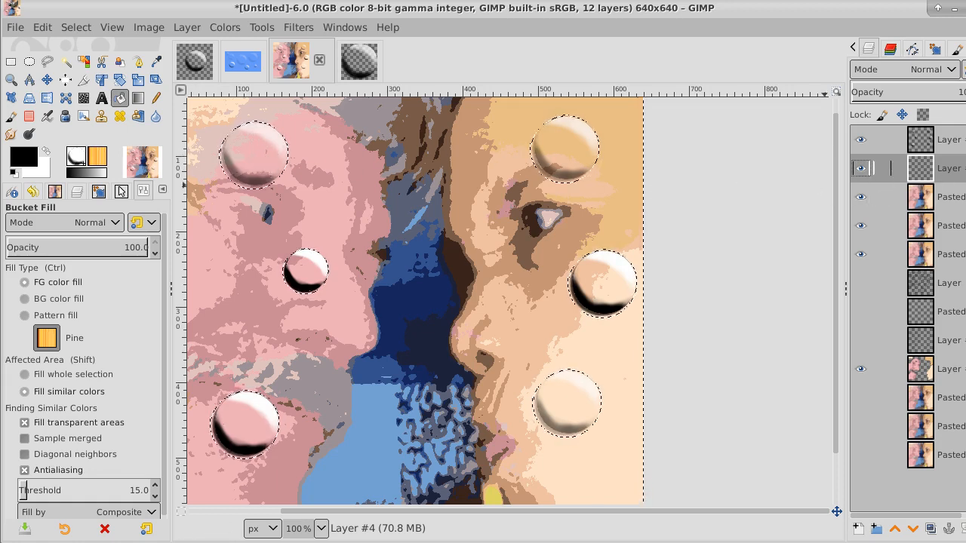
{"action": "left_click", "coordinate": [85, 34]}
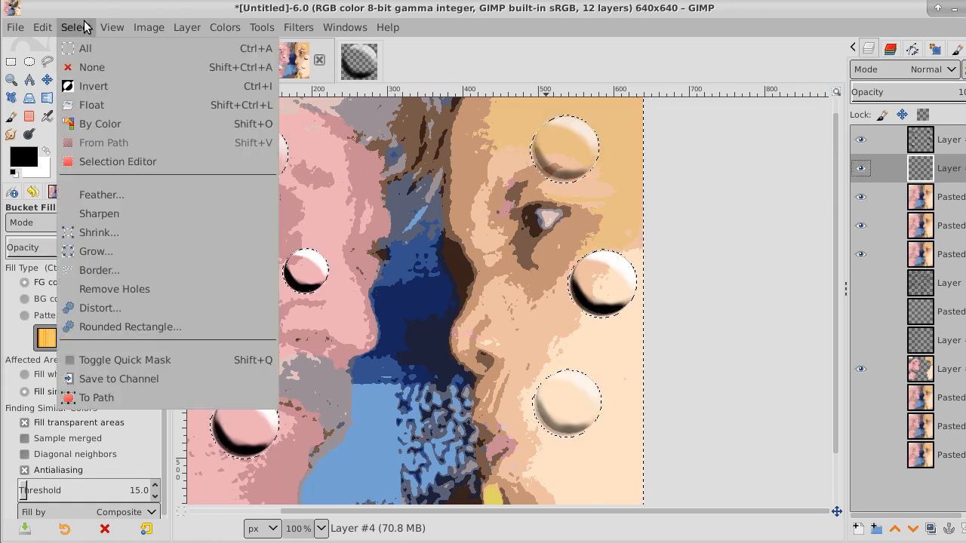
{"action": "left_click", "coordinate": [88, 88]}
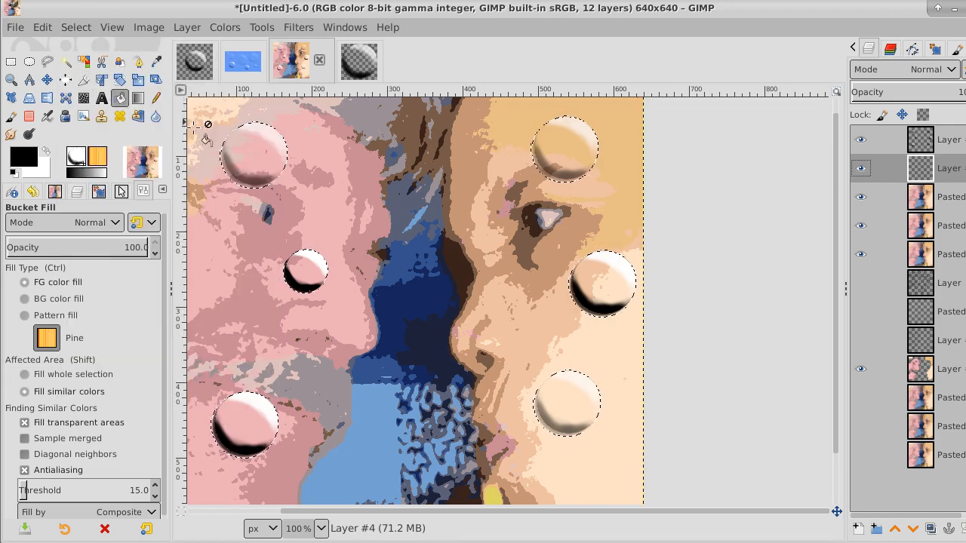
{"action": "left_click", "coordinate": [248, 153]}
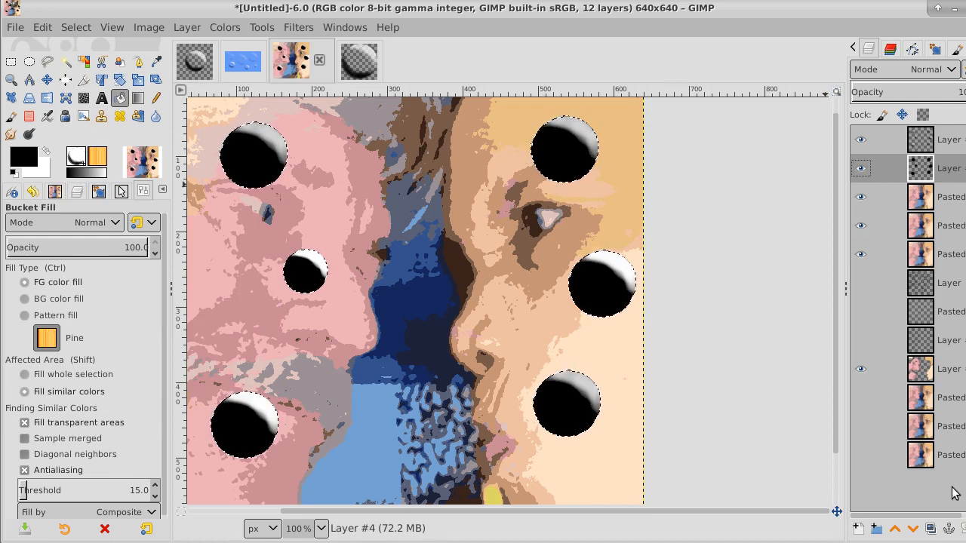
- Duplicate the black circles layer and, with the selection cleared, shift the copy slightly left and down from the bubbles
{"action": "left_click", "coordinate": [932, 529]}
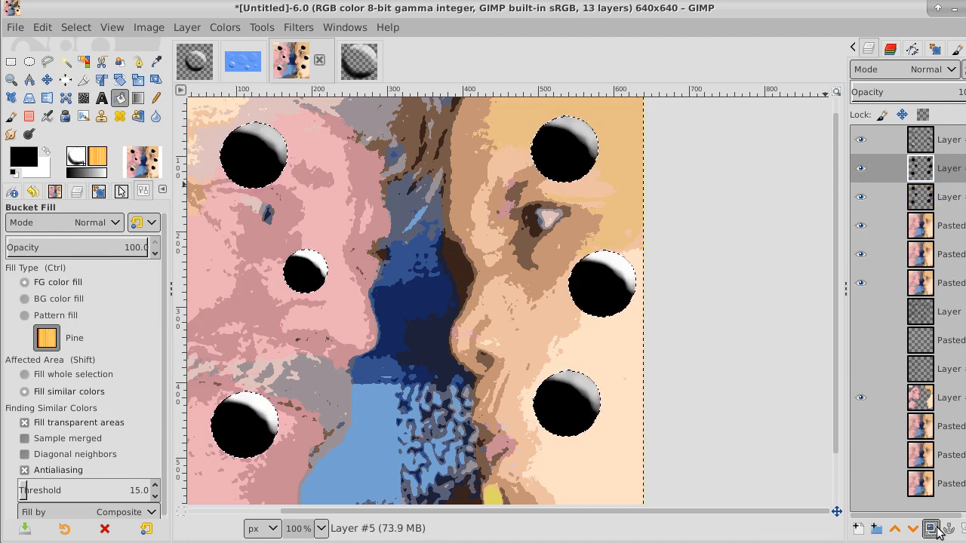
{"action": "left_click", "coordinate": [95, 28]}
{"action": "left_click", "coordinate": [86, 65]}
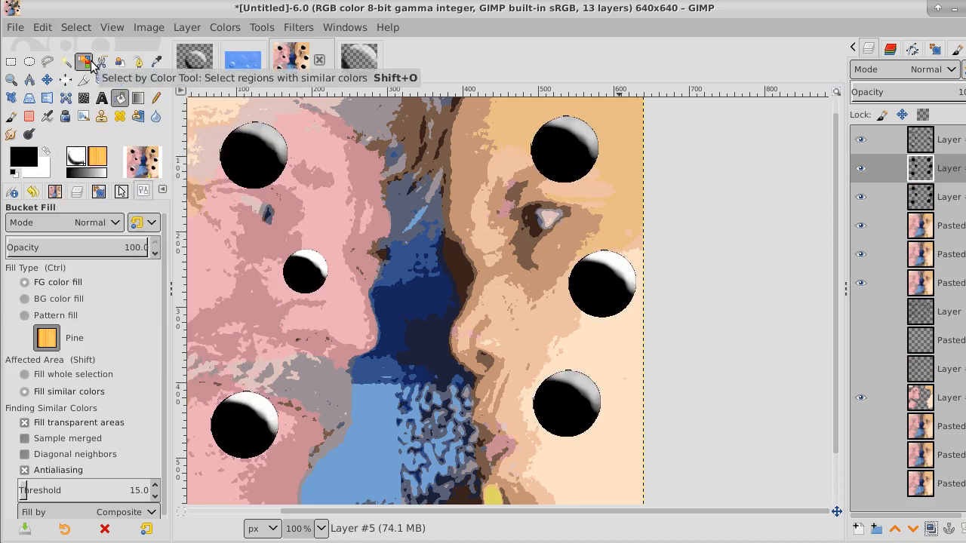
{"action": "left_click", "coordinate": [47, 79]}
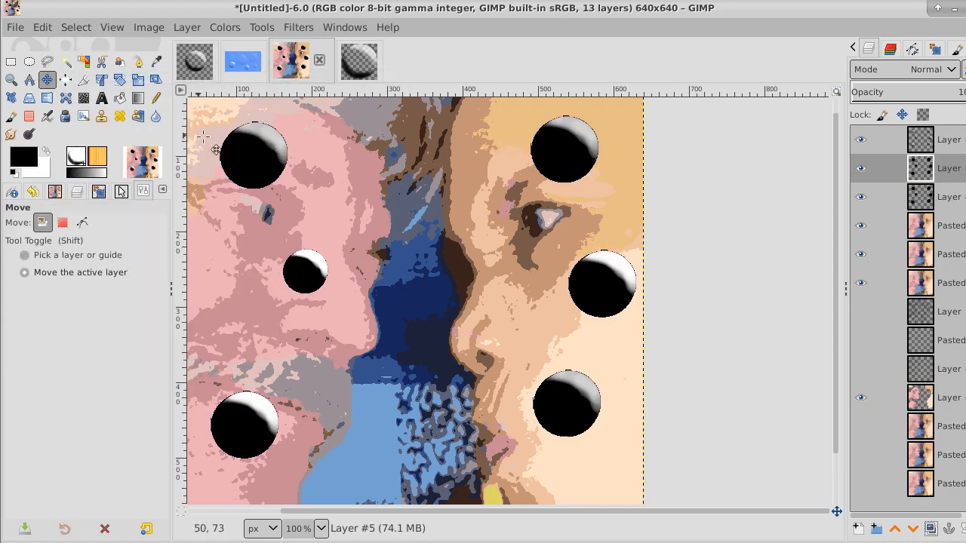
{"action": "mouse_move", "coordinate": [257, 160]}
{"action": "left_mouse_down"}
{"action": "mouse_move", "coordinate": [242, 156]}
{"action": "mouse_move", "coordinate": [241, 164]}
{"action": "left_mouse_up"}
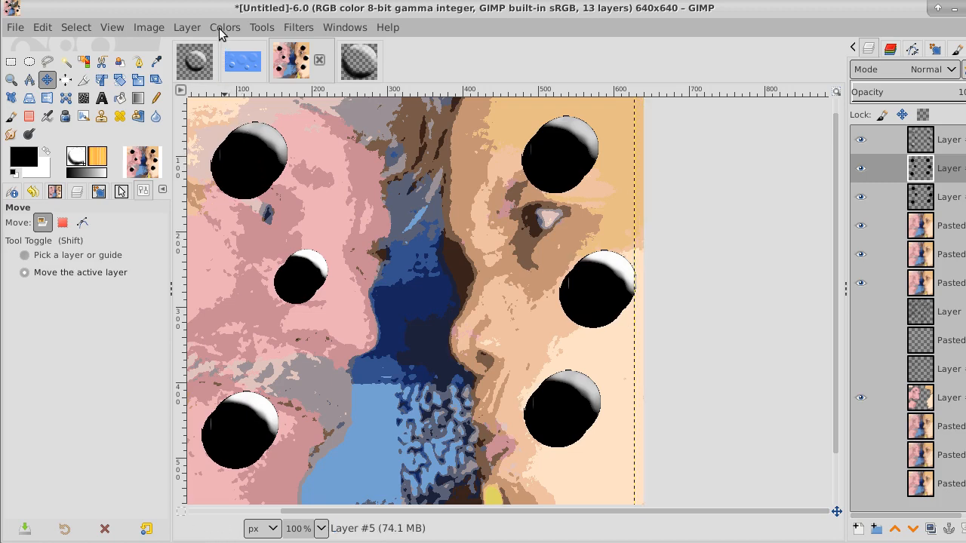
- Soften the offset black circles layer with a Gaussian Blur, raising the blur size above 3.50 in X and Y
{"action": "left_click", "coordinate": [291, 29]}
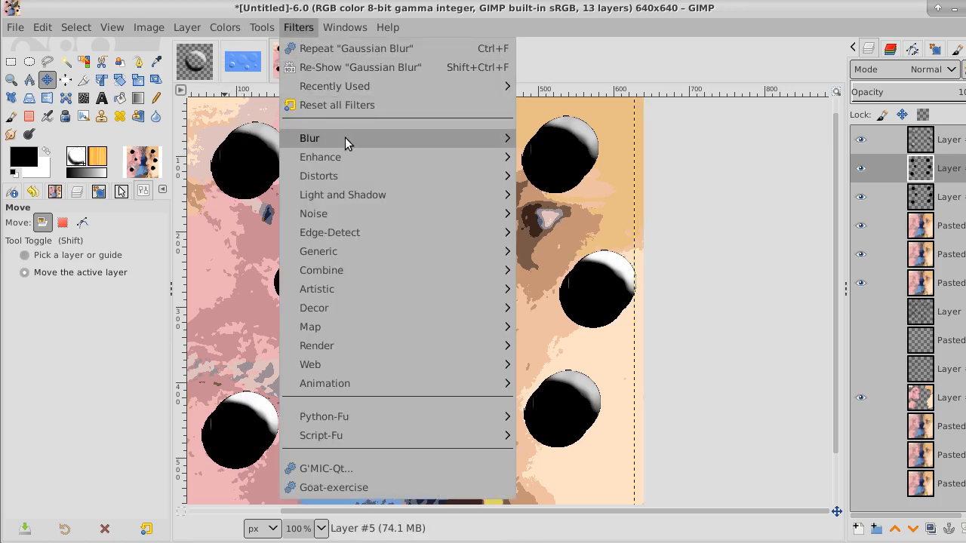
{"action": "mouse_move", "coordinate": [346, 139]}
{"action": "left_click", "coordinate": [580, 138]}
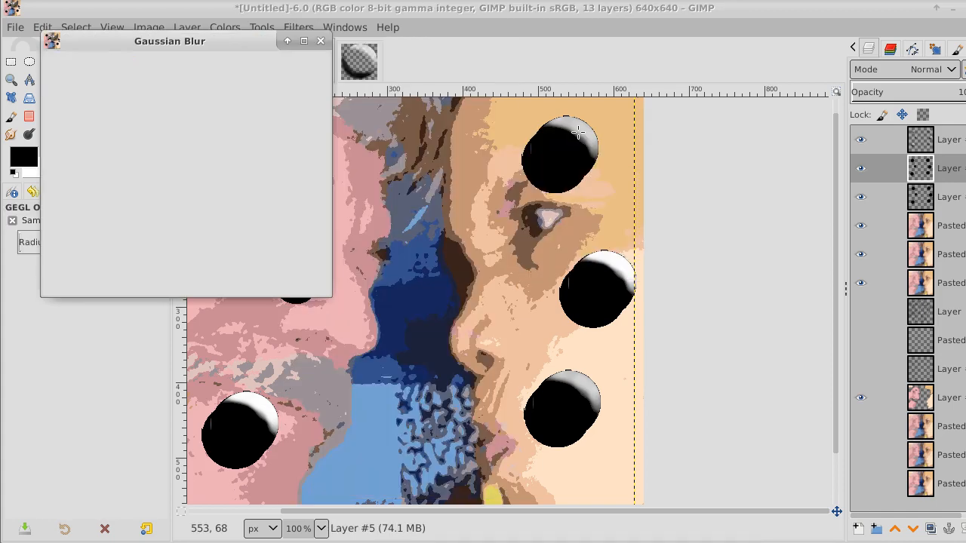
{"action": "left_click", "coordinate": [304, 122]}
{"action": "left_click", "coordinate": [304, 122]}
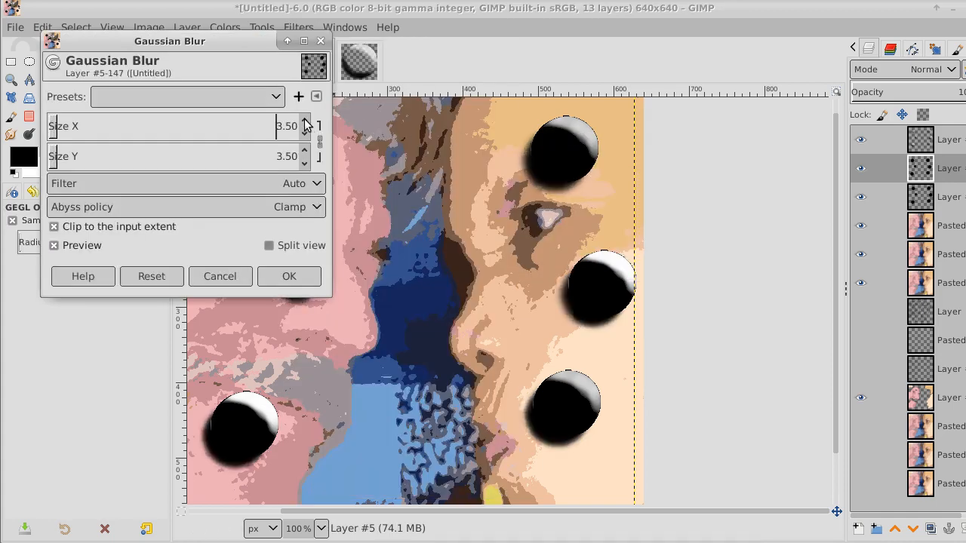
{"action": "left_click", "coordinate": [304, 121]}
{"action": "left_click", "coordinate": [288, 277]}
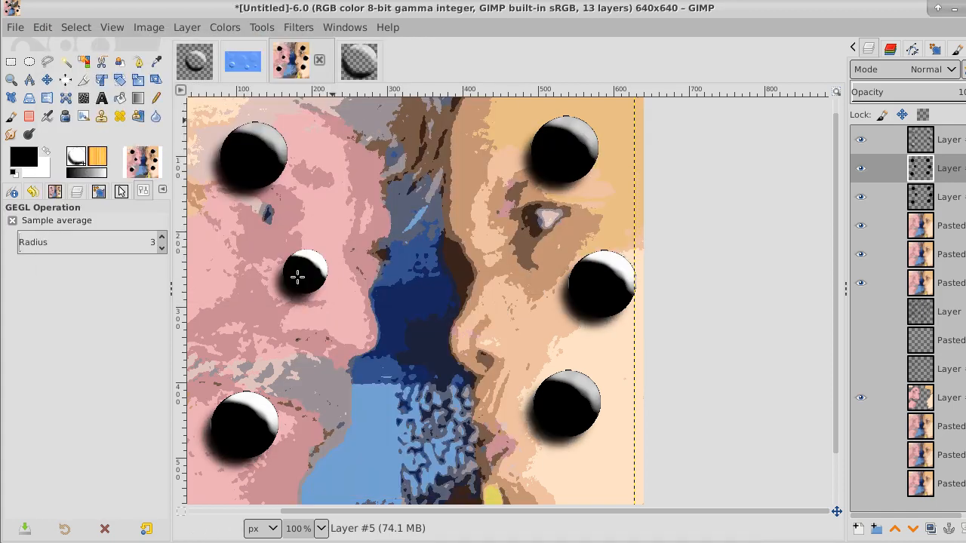
- Fuzzy-select the transparent area around the circles on the unblurred black layer and invert the selection to the circles
{"action": "left_click", "coordinate": [963, 202]}
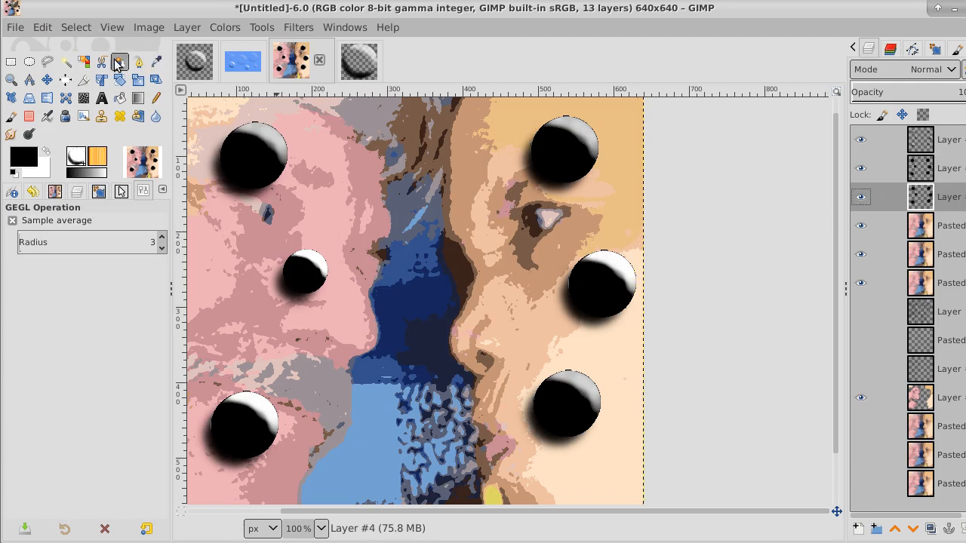
{"action": "left_click", "coordinate": [65, 60]}
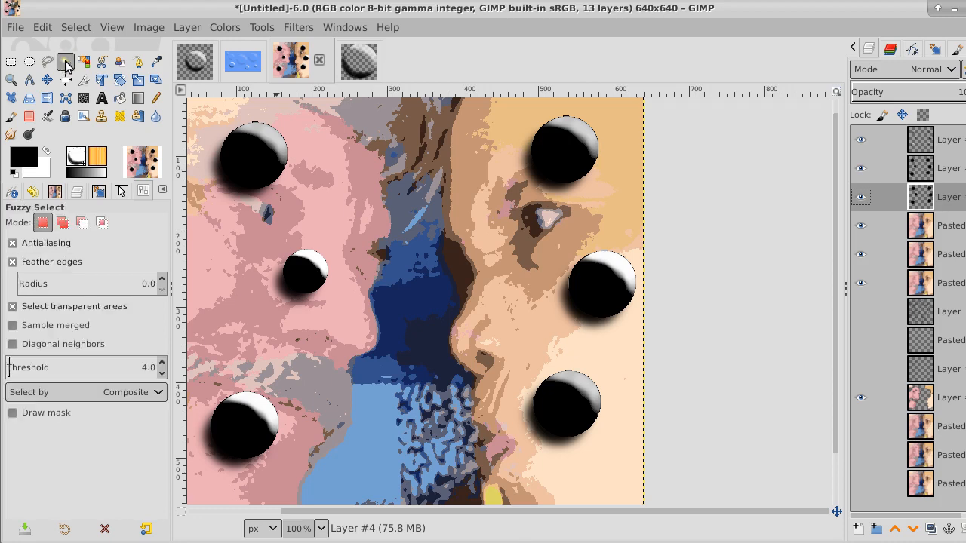
{"action": "left_click", "coordinate": [346, 122]}
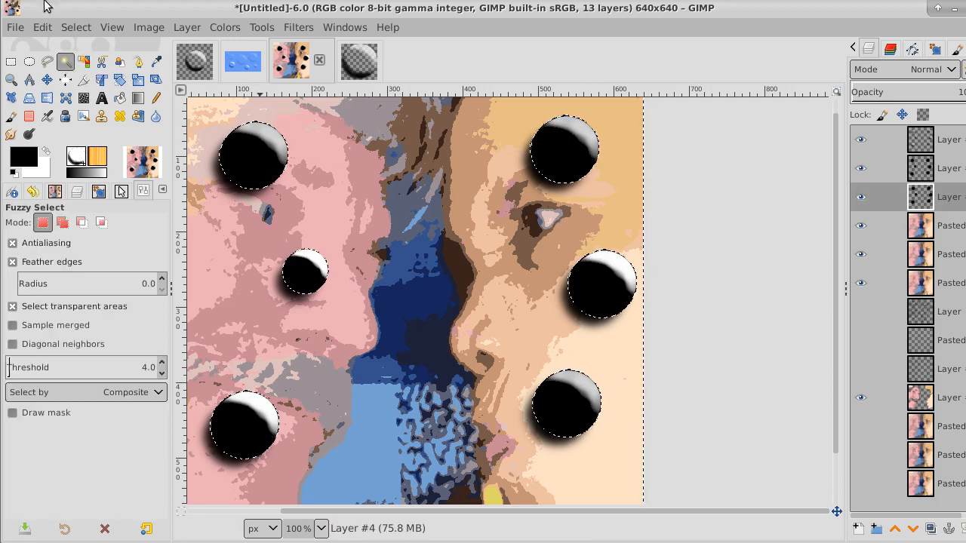
{"action": "left_click", "coordinate": [75, 29]}
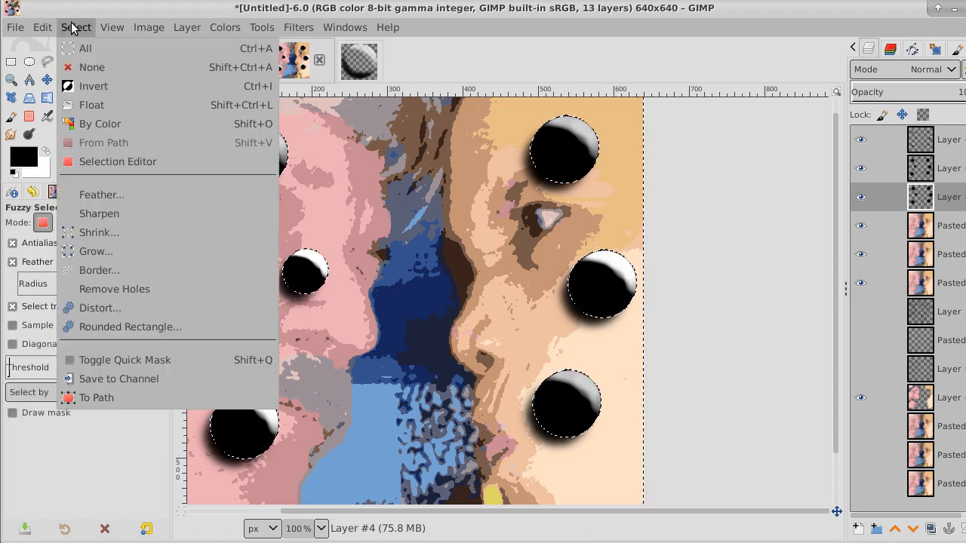
{"action": "left_click", "coordinate": [80, 86]}
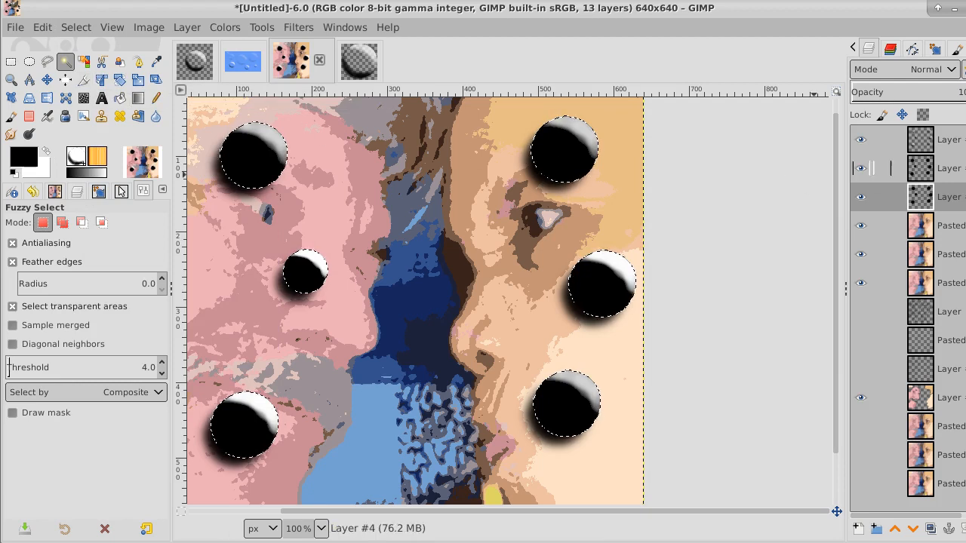
- Clear the selected circle areas from the blurred shadow layer and hide the unblurred black circles layer
{"action": "left_click", "coordinate": [891, 168]}
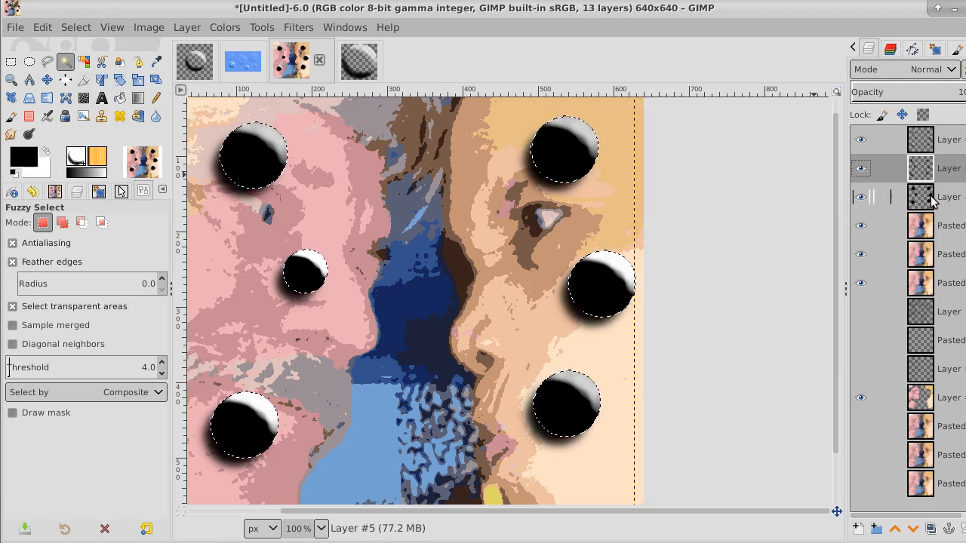
{"action": "left_click", "coordinate": [860, 197]}
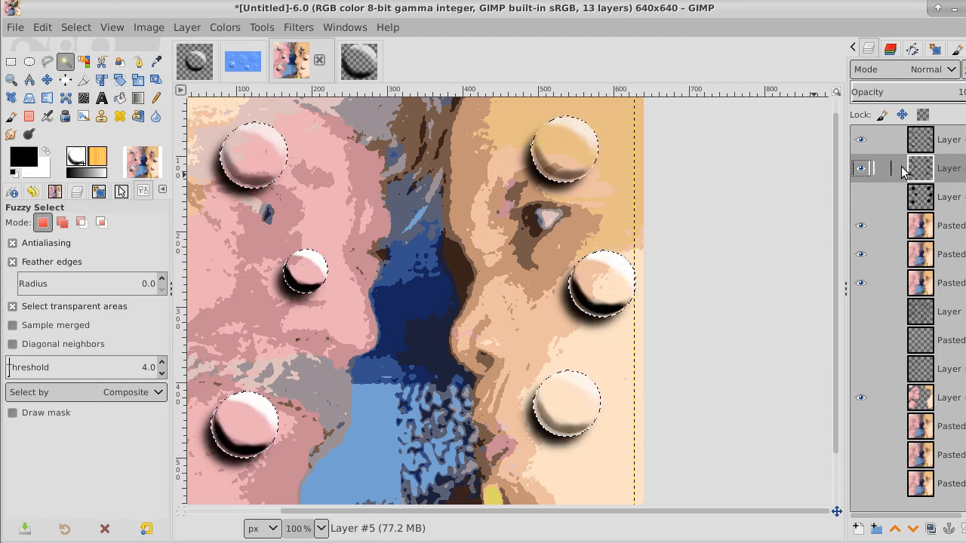
- Undo the last visibility change and the clearing of the shadow layer, and hide only the unblurred black circles layer
{"action": "left_click", "coordinate": [38, 27]}
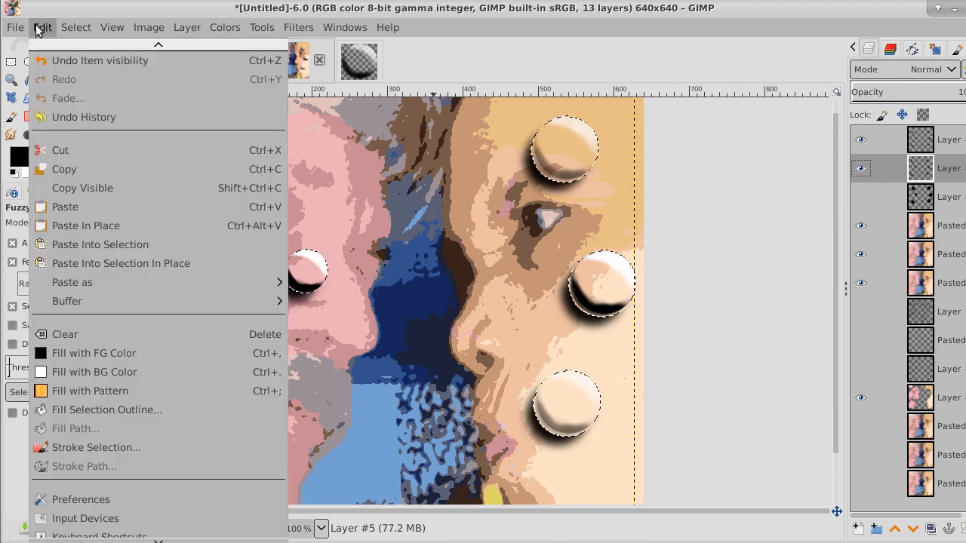
{"action": "left_click", "coordinate": [44, 51]}
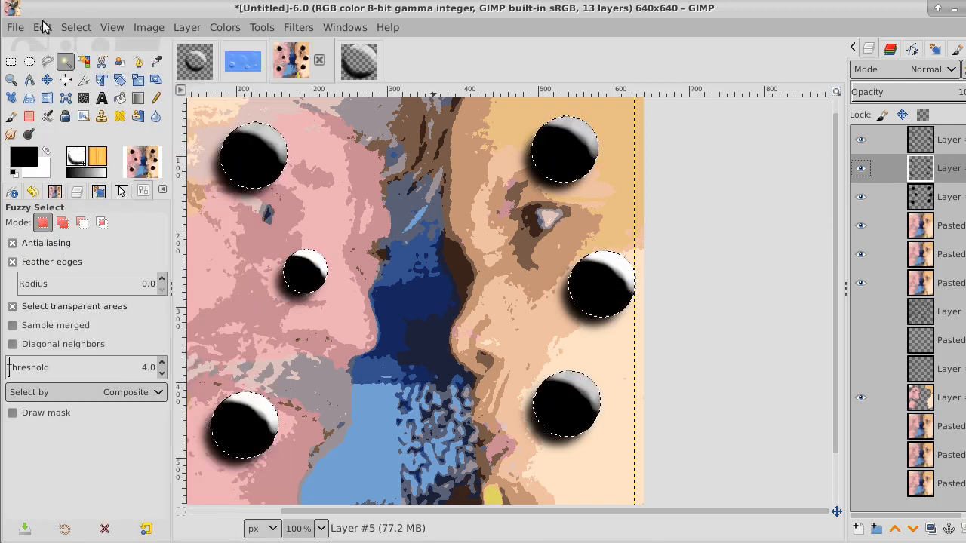
{"action": "left_click", "coordinate": [42, 27]}
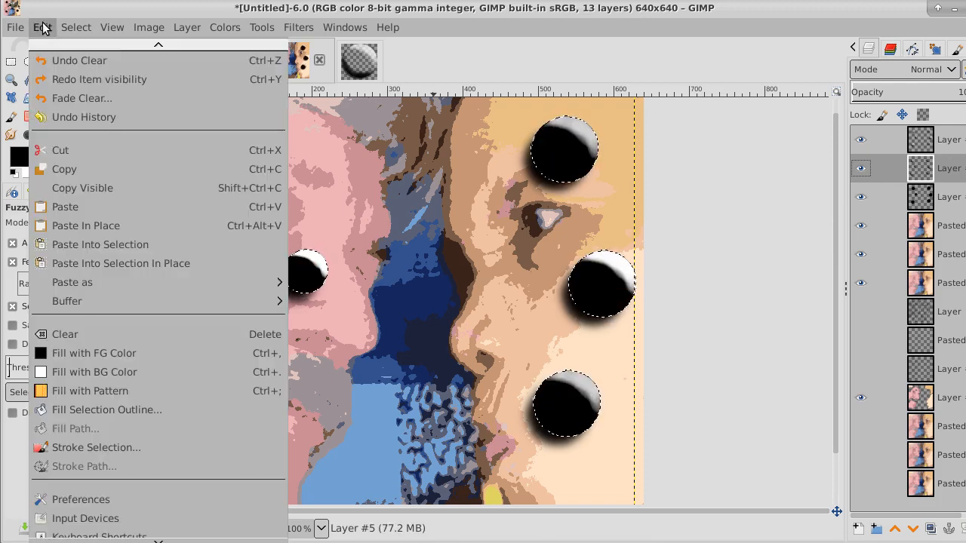
{"action": "left_click", "coordinate": [45, 60]}
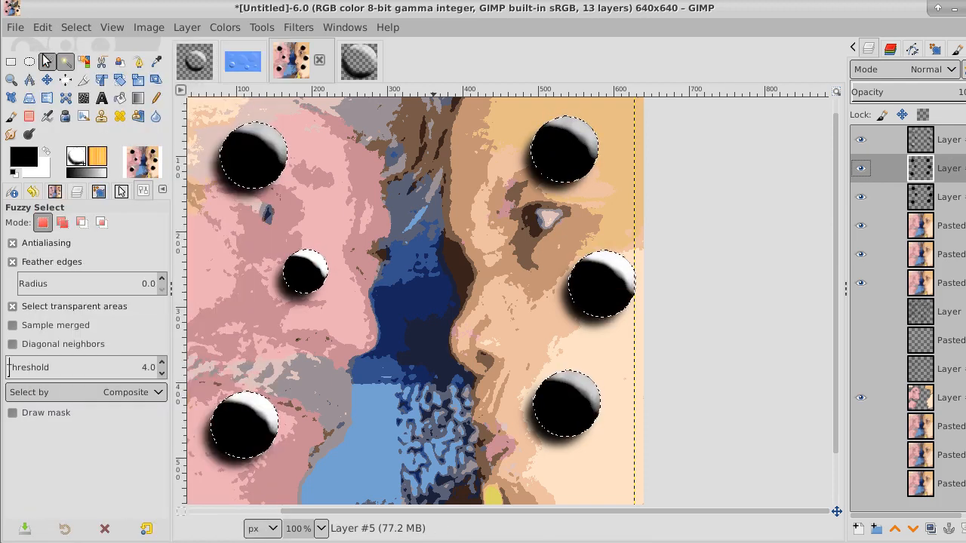
{"action": "left_click", "coordinate": [858, 198]}
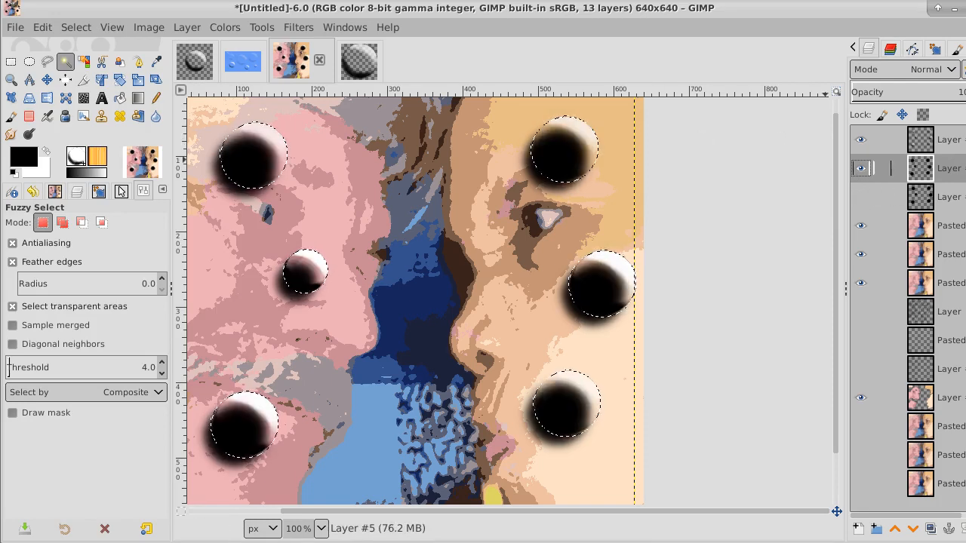
- Remove the blurred black shadow inside the selected circles on the shadow layer, keeping the solid black circle layer hidden
{"action": "left_click", "coordinate": [859, 165]}
{"action": "left_click", "coordinate": [859, 165]}
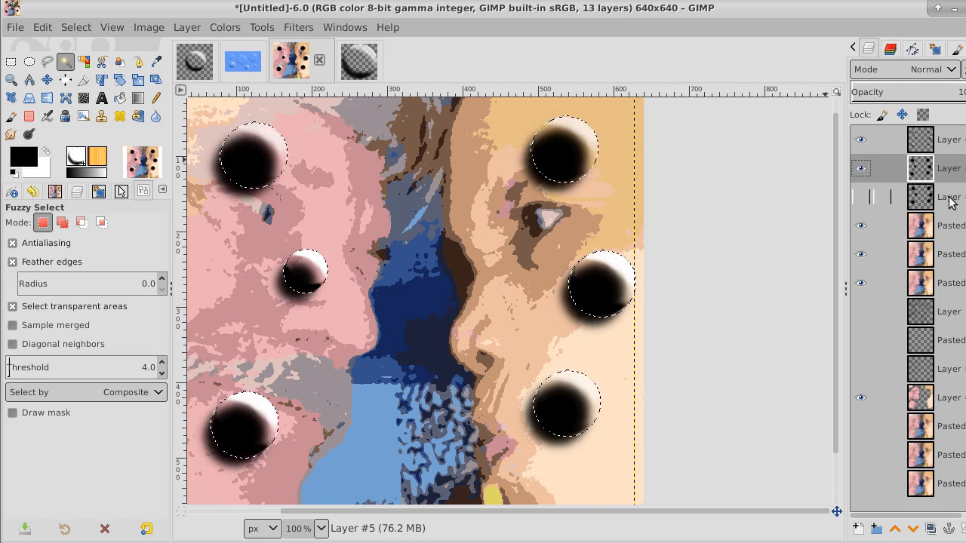
{"action": "left_click", "coordinate": [860, 198]}
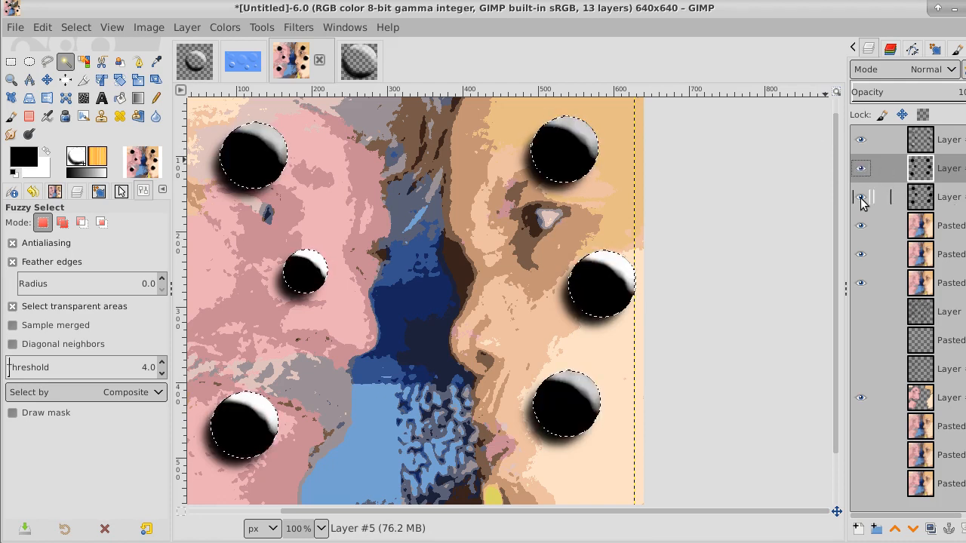
{"action": "left_click", "coordinate": [860, 198]}
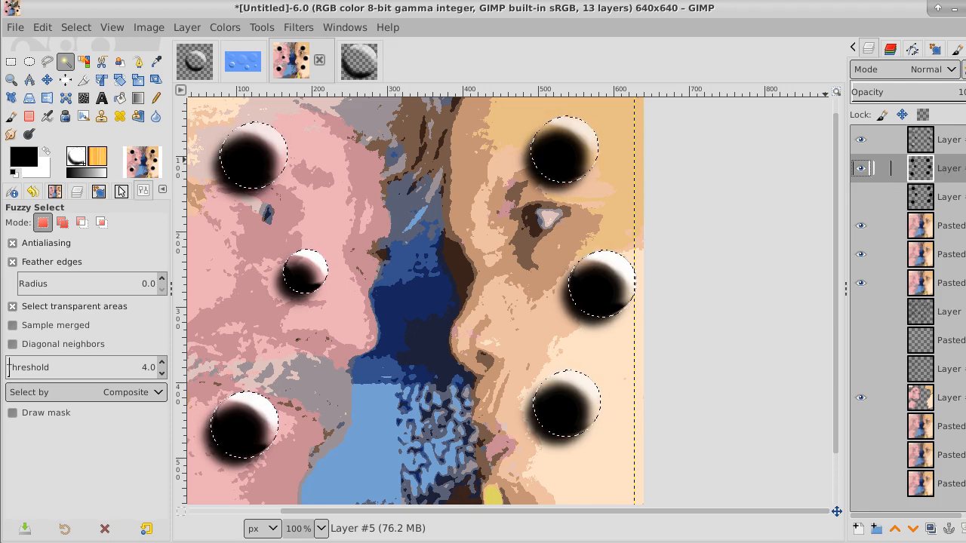
{"action": "left_click", "coordinate": [860, 168]}
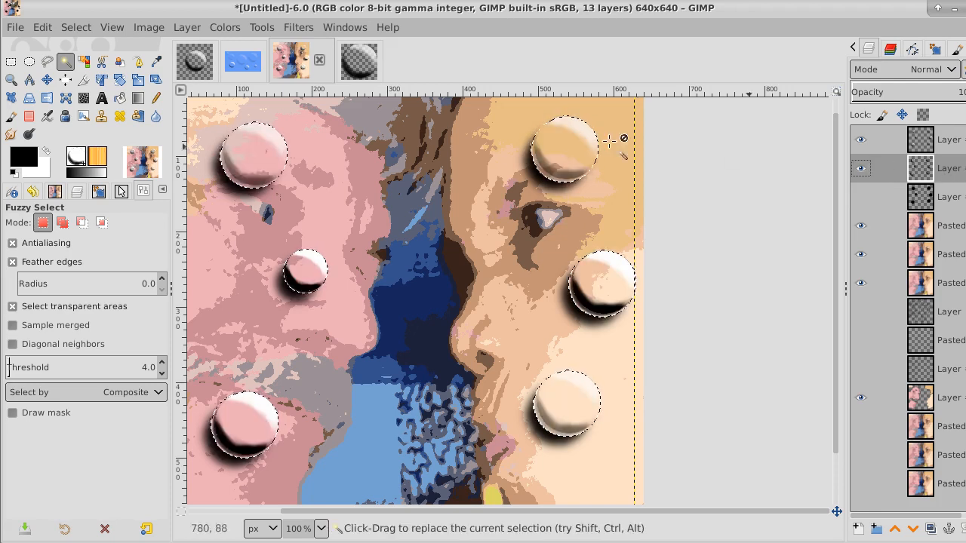
- Clear the selection and lower the opacity of the shadow layer to soften the bubble shadows
{"action": "left_click", "coordinate": [85, 28]}
{"action": "left_click", "coordinate": [86, 67]}
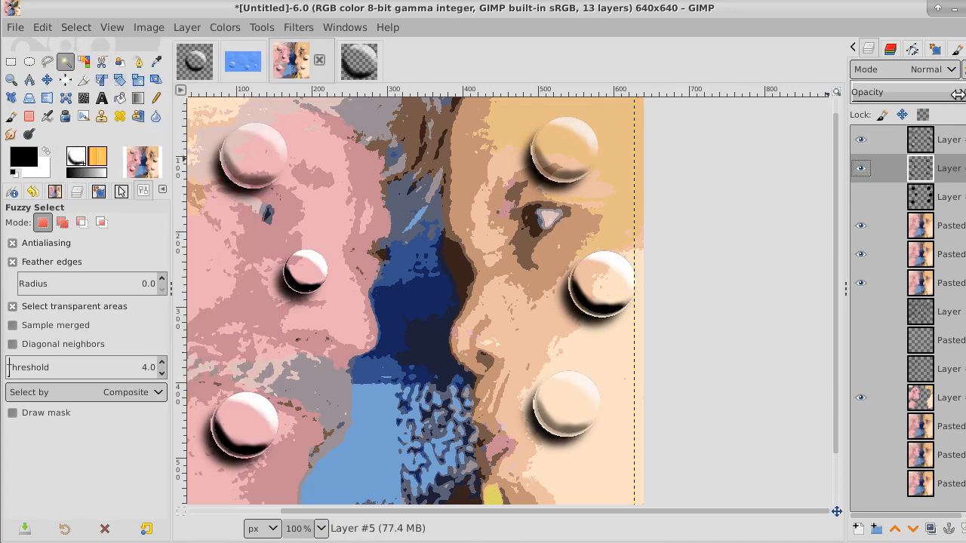
{"action": "left_click_drag", "start_coordinate": [953, 94], "coordinate": [950, 92]}
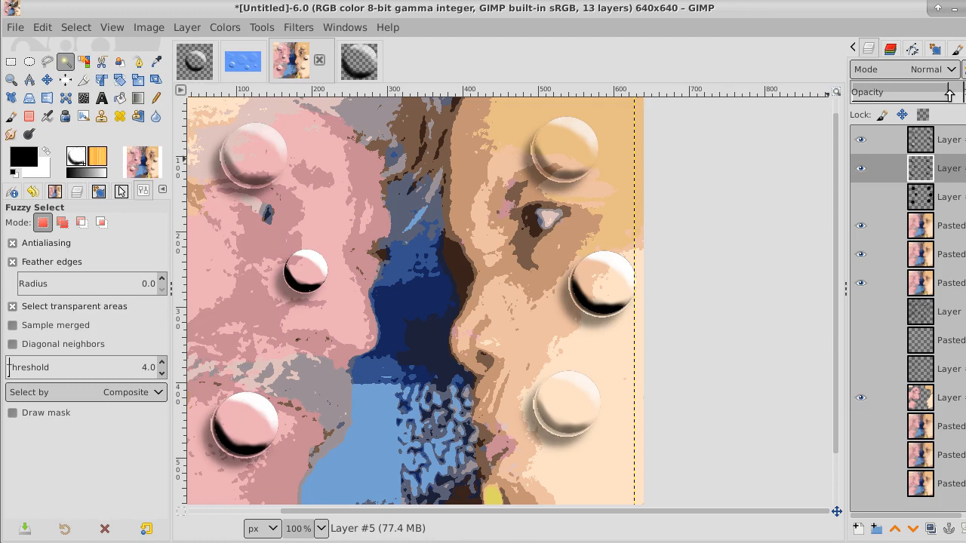
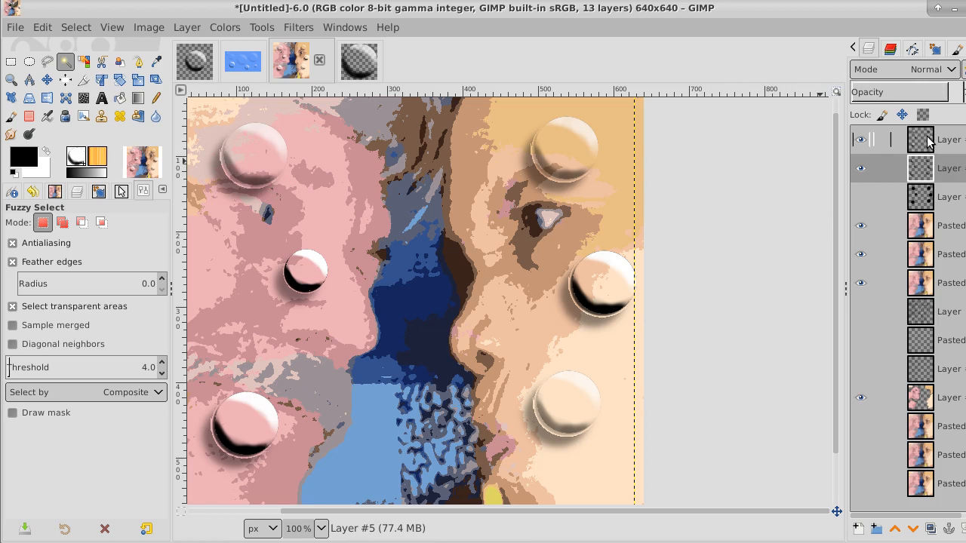
- Show the solid black circle layer, duplicate it, and hide the original beneath the copy
{"action": "left_click", "coordinate": [861, 198]}
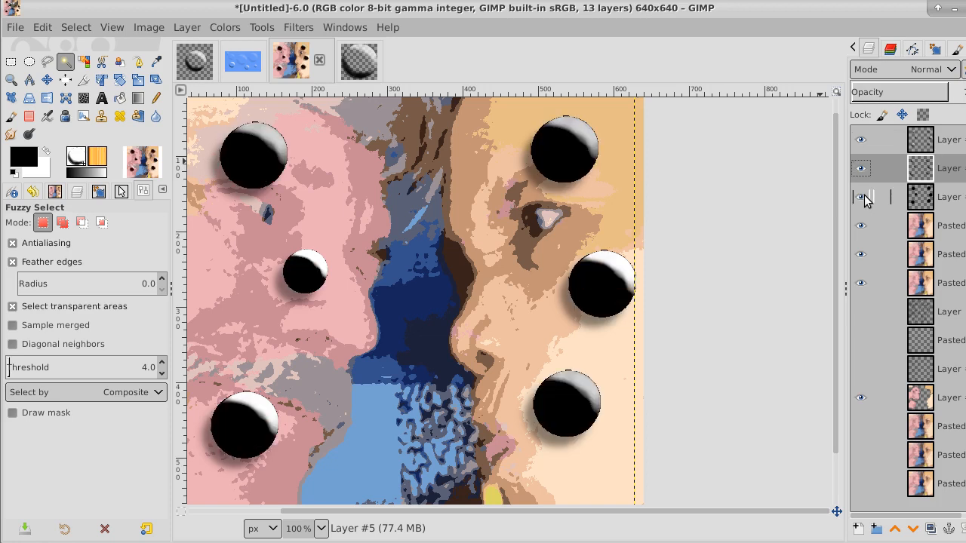
{"action": "left_click", "coordinate": [955, 198]}
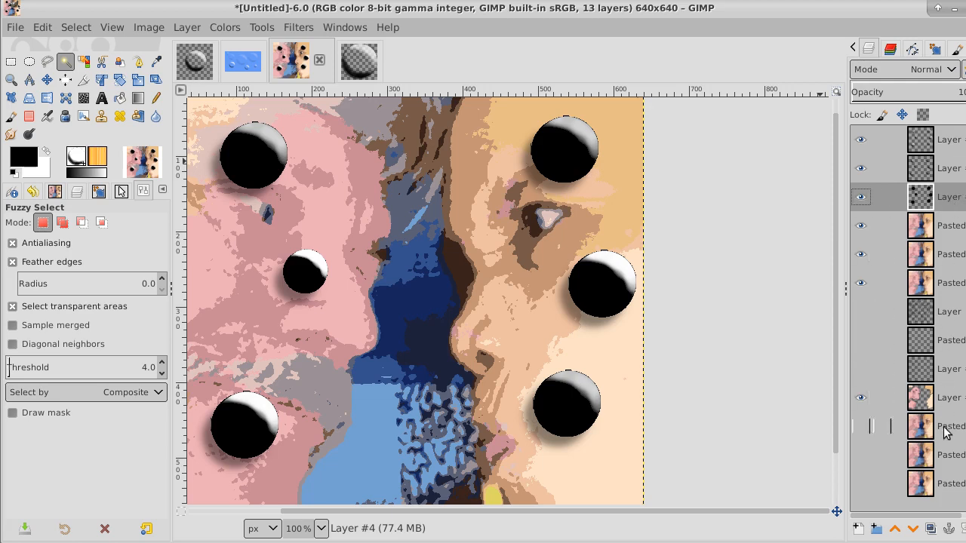
{"action": "left_click", "coordinate": [931, 529]}
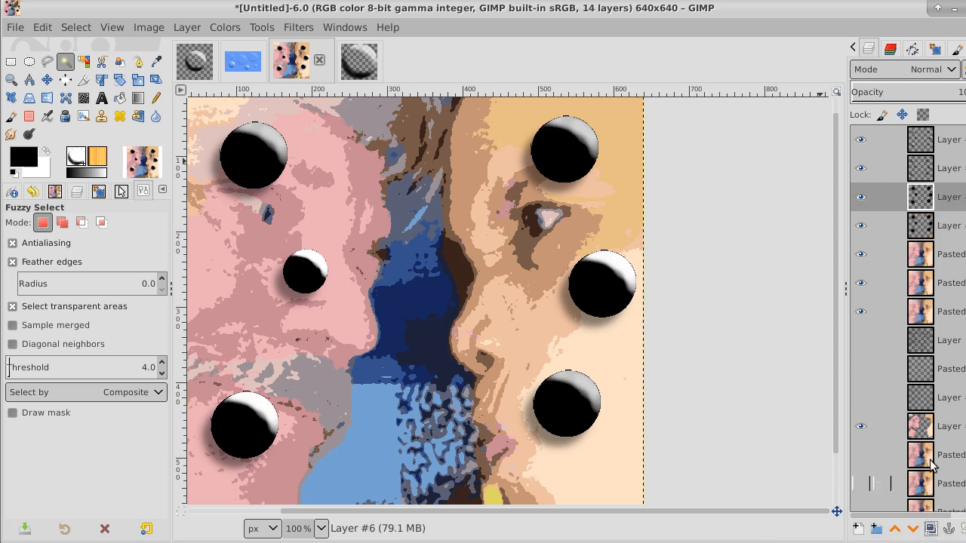
{"action": "left_click", "coordinate": [860, 227]}
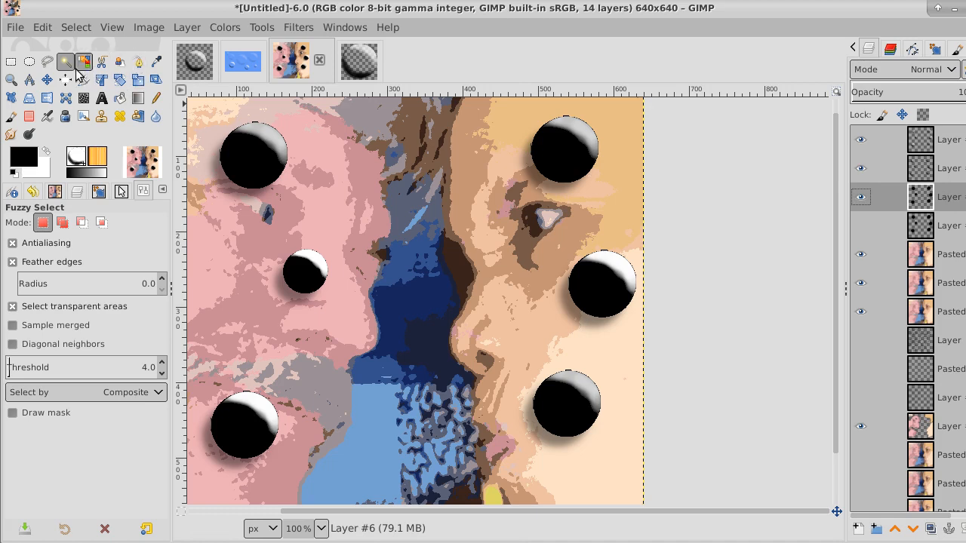
- Move the duplicated black circle layer a few pixels up and to the right with the Move tool
{"action": "left_click", "coordinate": [45, 80]}
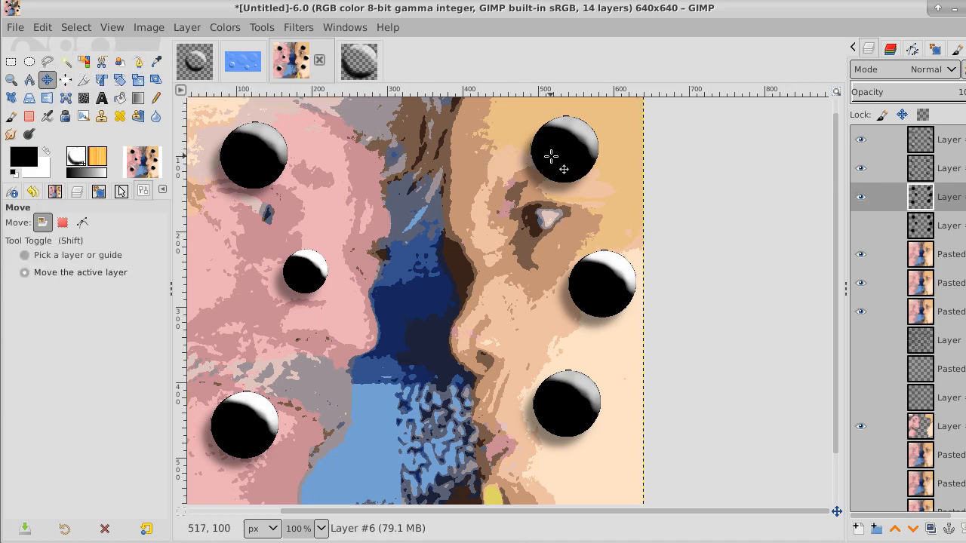
{"action": "key", "text": "Up"}
{"action": "key", "text": "Up"}
{"action": "key", "text": "Up"}
{"action": "key", "text": "Up"}
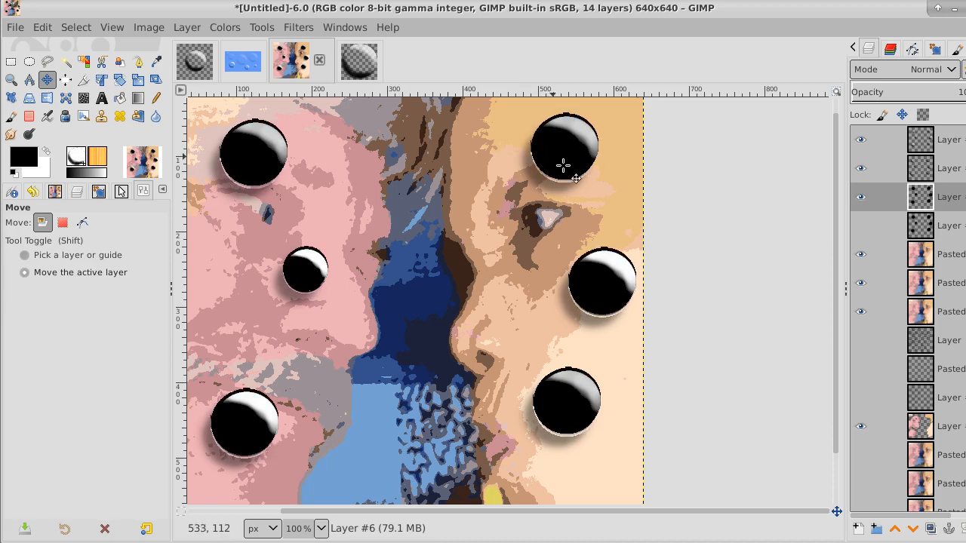
{"action": "key", "text": "Right"}
{"action": "key", "text": "Right"}
{"action": "key", "text": "Right"}
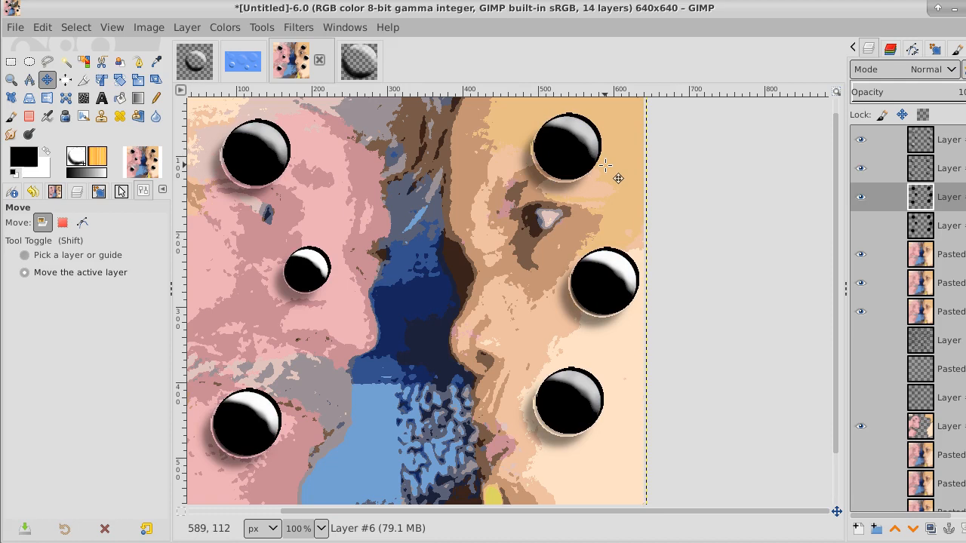
{"action": "key", "text": "Up"}
{"action": "key", "text": "Up"}
{"action": "key", "text": "Up"}
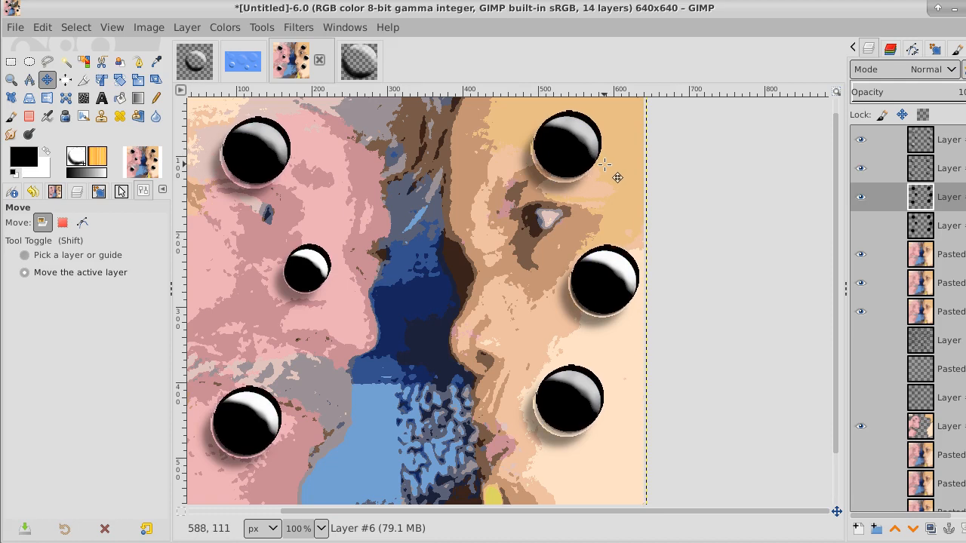
- Check the duplicate circle layer's offset against the bubbles, and nudge it slightly back left and down
{"action": "left_click", "coordinate": [859, 197]}
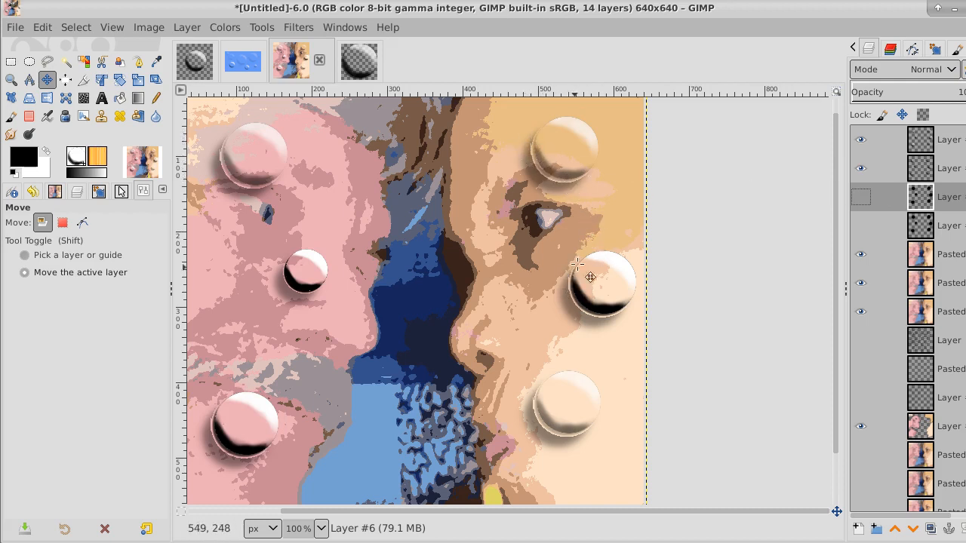
{"action": "left_click", "coordinate": [861, 197]}
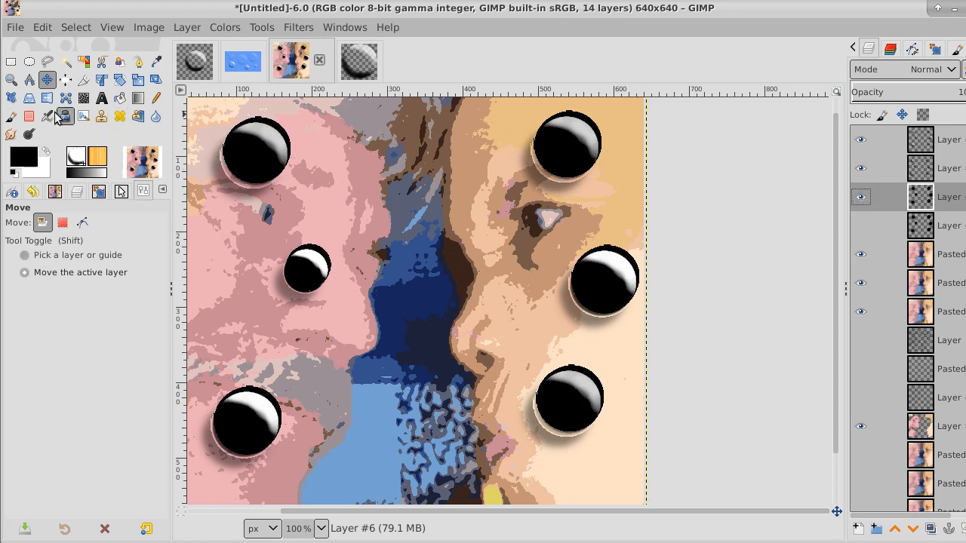
{"action": "left_click", "coordinate": [669, 230]}
{"action": "key", "text": "Left"}
{"action": "key", "text": "Left"}
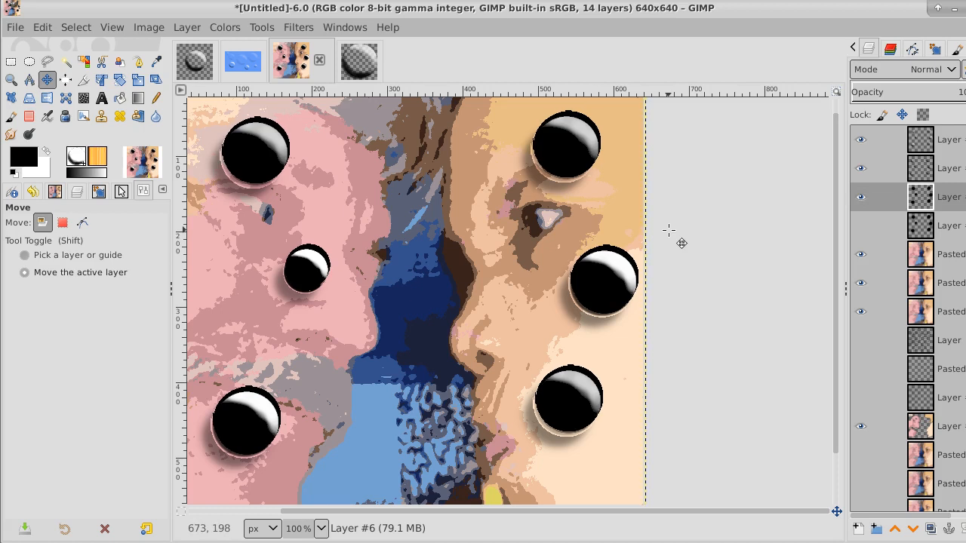
{"action": "key", "text": "Down"}
{"action": "key", "text": "Down"}
{"action": "key", "text": "Down"}
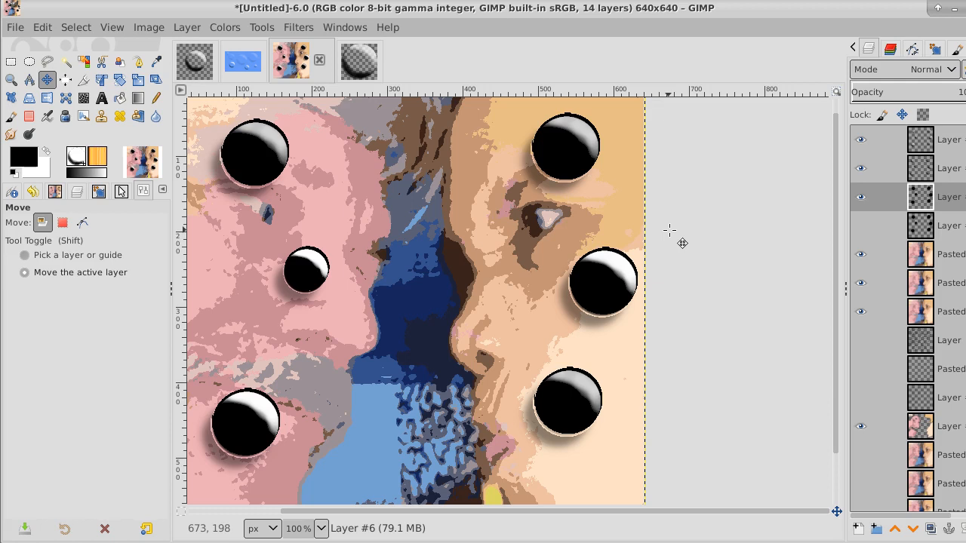
- Show the original circle layer, and select the circles of the offset duplicate by fuzzy-selecting its transparent area and inverting the selection
{"action": "left_click", "coordinate": [861, 226]}
{"action": "left_click", "coordinate": [964, 227]}
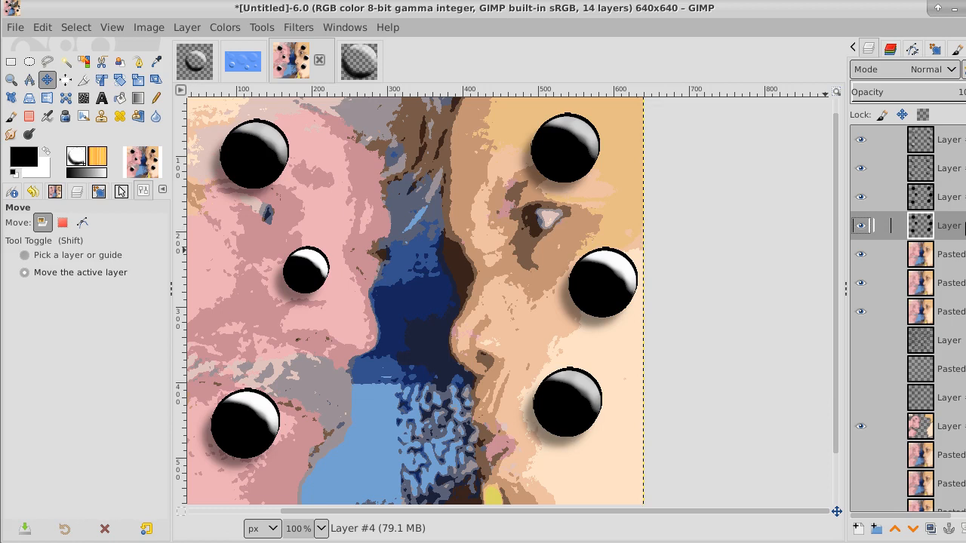
{"action": "left_click", "coordinate": [960, 197]}
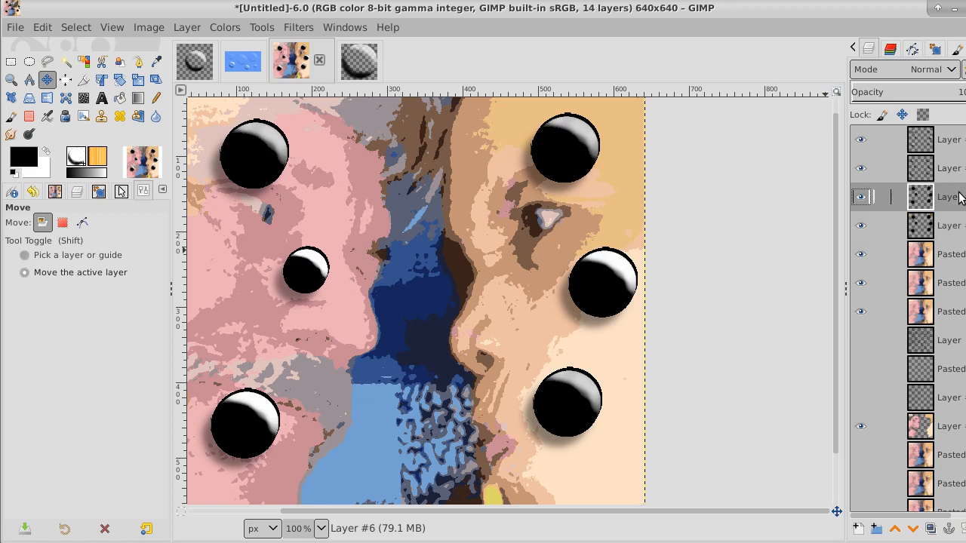
{"action": "left_click", "coordinate": [65, 62]}
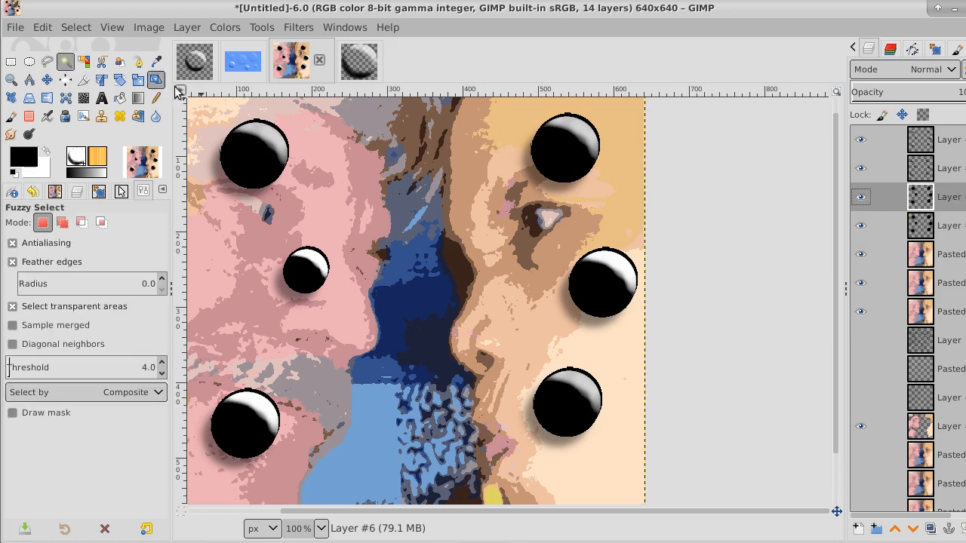
{"action": "left_click", "coordinate": [302, 119]}
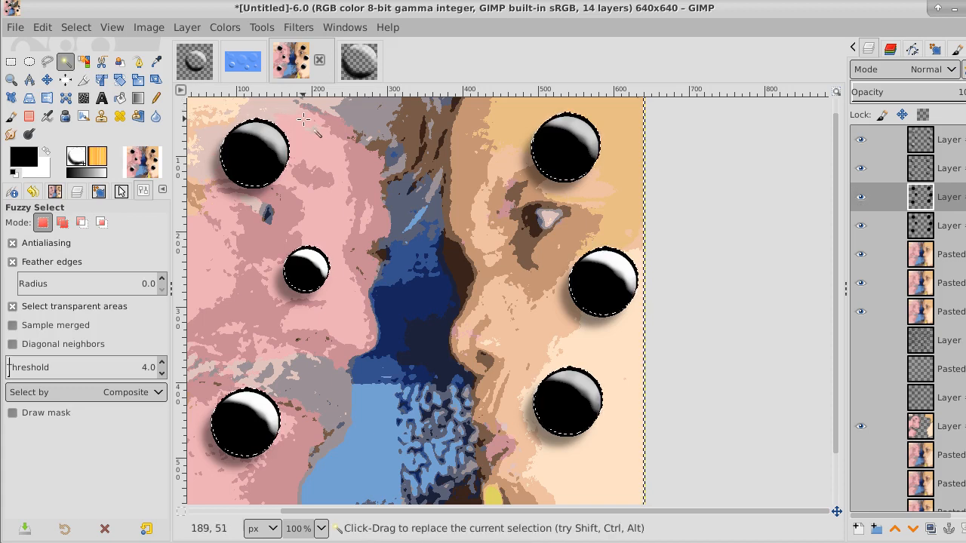
{"action": "left_click", "coordinate": [75, 27]}
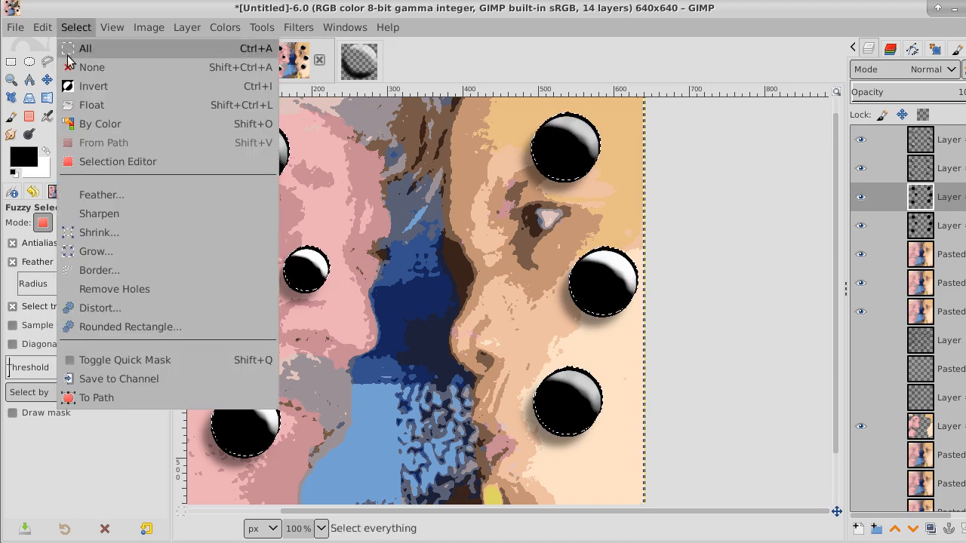
{"action": "left_click", "coordinate": [87, 90]}
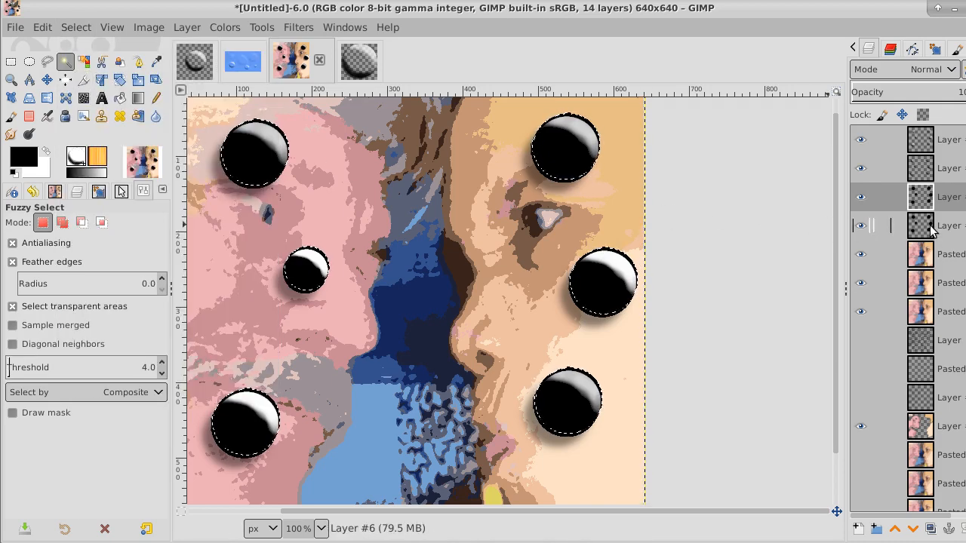
- Hide the offset duplicate, delete the selected area from the original circle layer to leave thin crescents, and clear the selection
{"action": "left_click", "coordinate": [861, 198]}
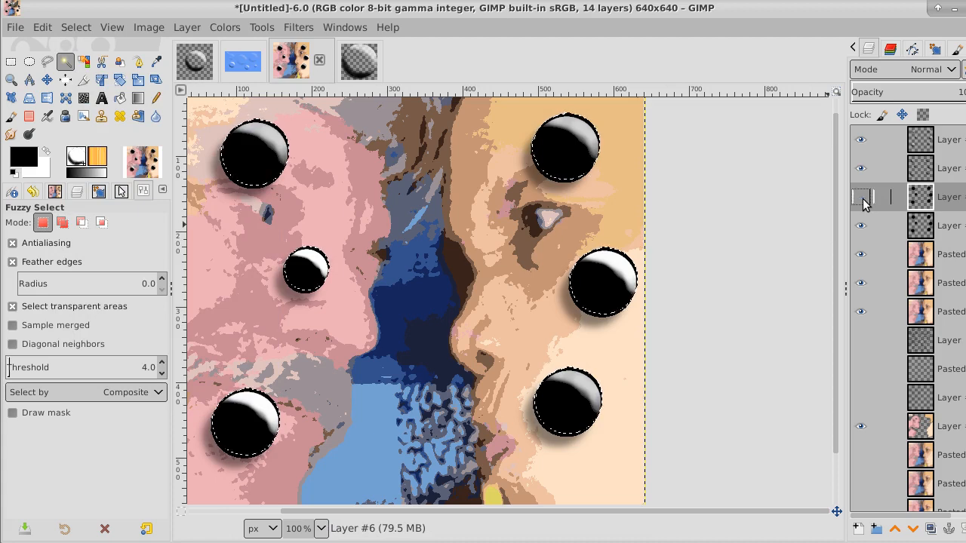
{"action": "left_click", "coordinate": [953, 226]}
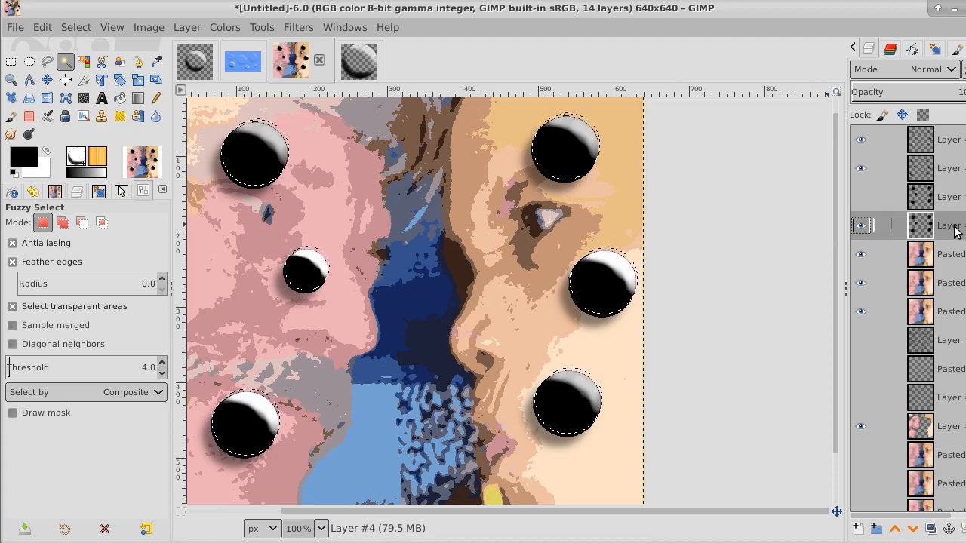
{"action": "key", "text": "Delete"}
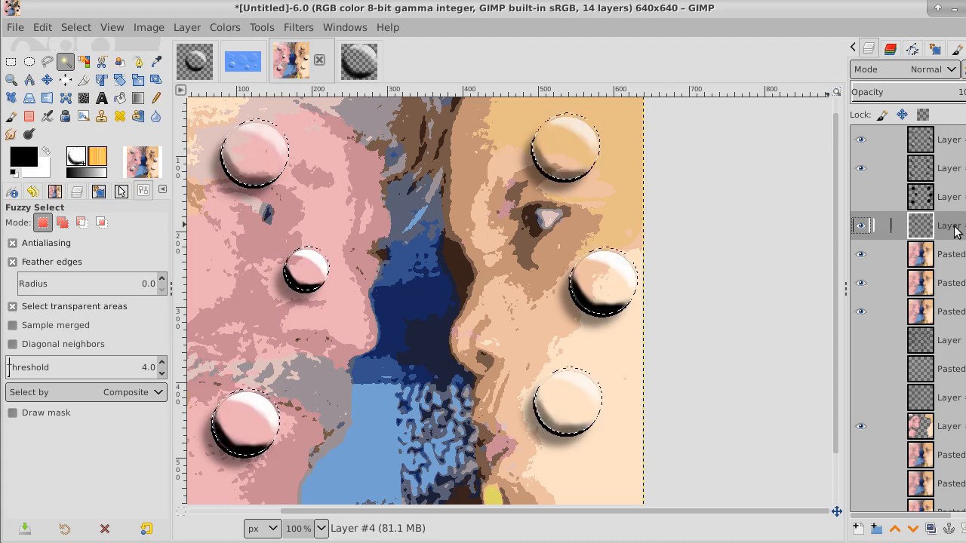
{"action": "left_click", "coordinate": [75, 27]}
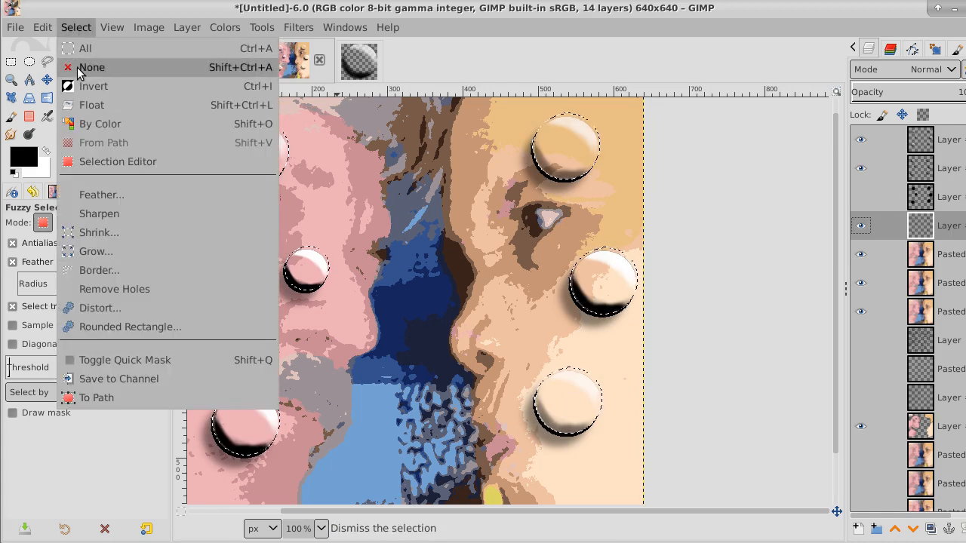
{"action": "left_click", "coordinate": [83, 67]}
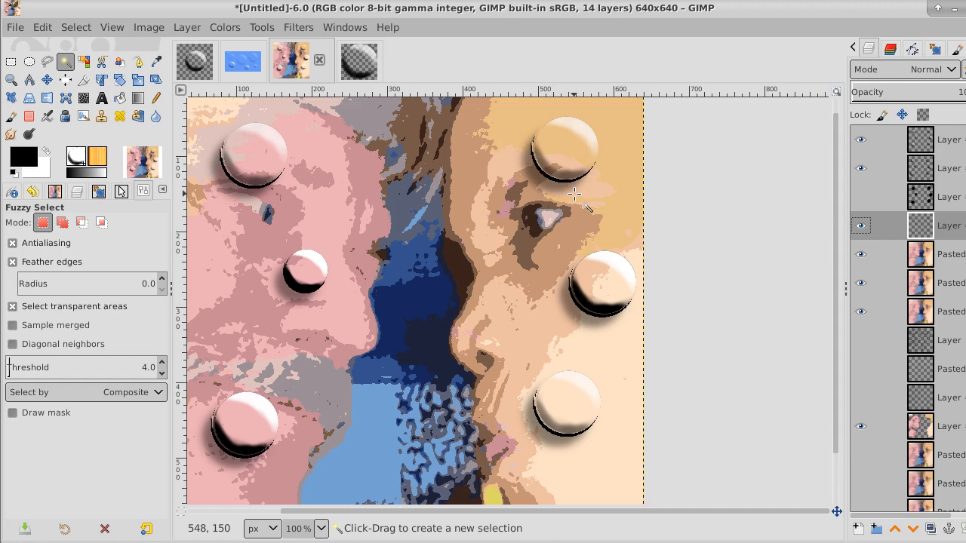
- Compare the bubbles with the topmost layer and the offset circle duplicate switched on and off
{"action": "left_click", "coordinate": [860, 139]}
{"action": "left_click", "coordinate": [863, 140]}
{"action": "left_click", "coordinate": [862, 140]}
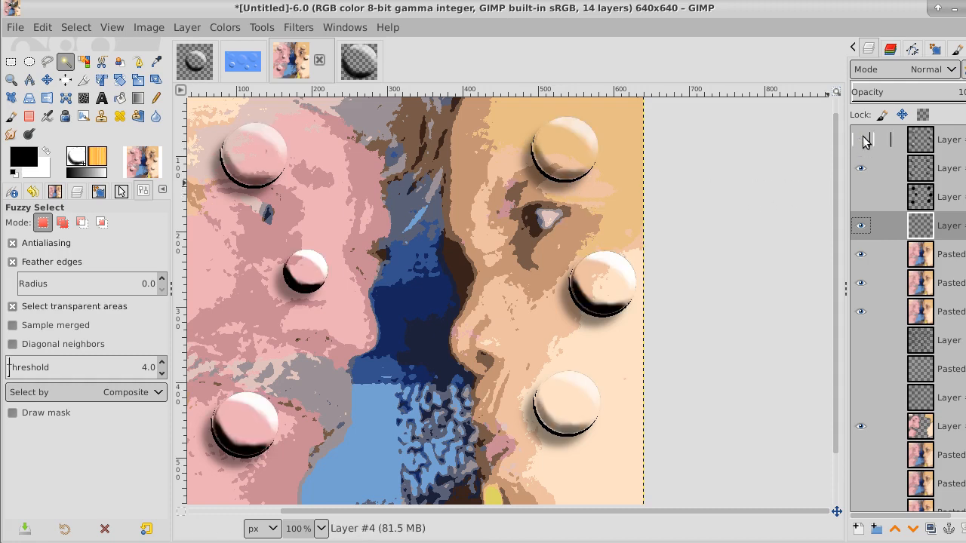
{"action": "left_click", "coordinate": [862, 140]}
{"action": "left_click", "coordinate": [862, 197]}
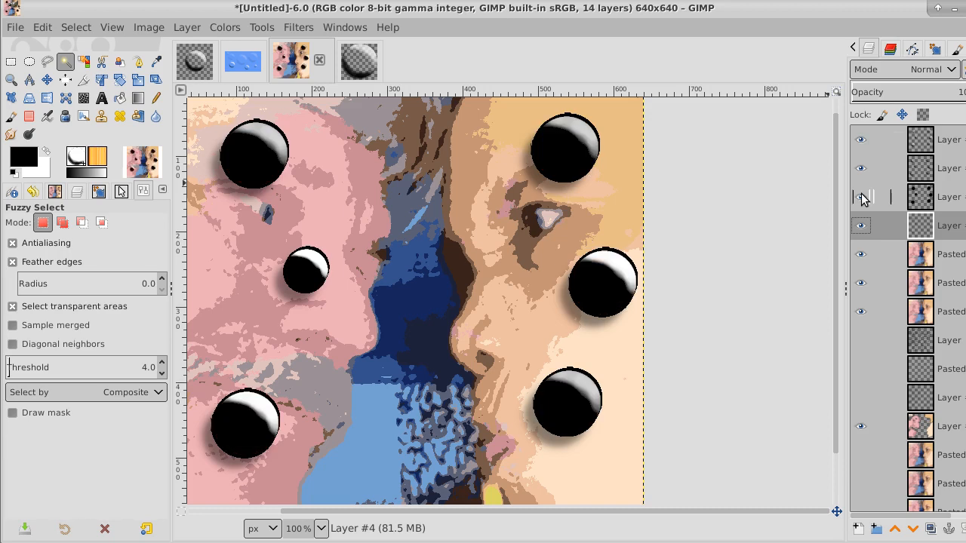
{"action": "left_click", "coordinate": [863, 197]}
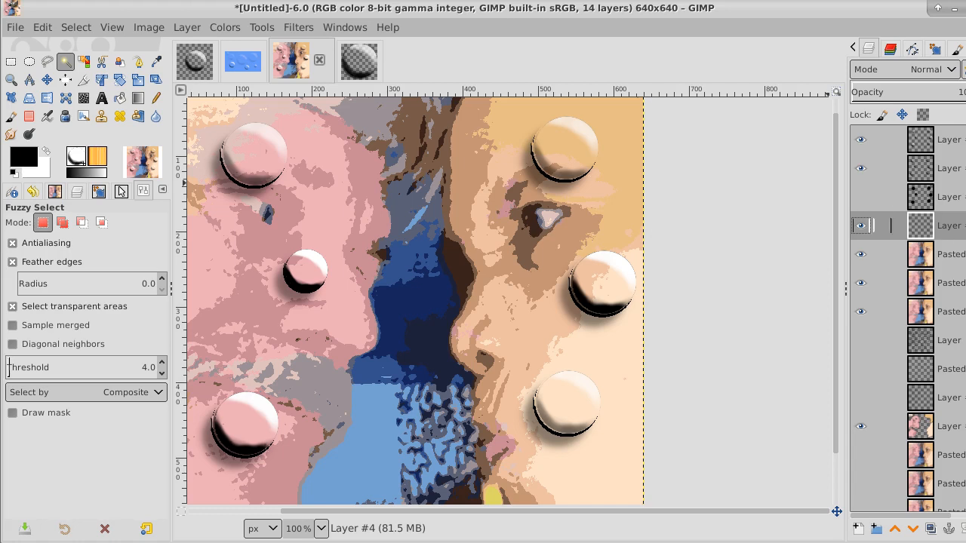
- Hide the two topmost bubble layers, select all the black crescents by color, and grow the selection by 1 px
{"action": "left_click", "coordinate": [860, 168]}
{"action": "left_click", "coordinate": [860, 139]}
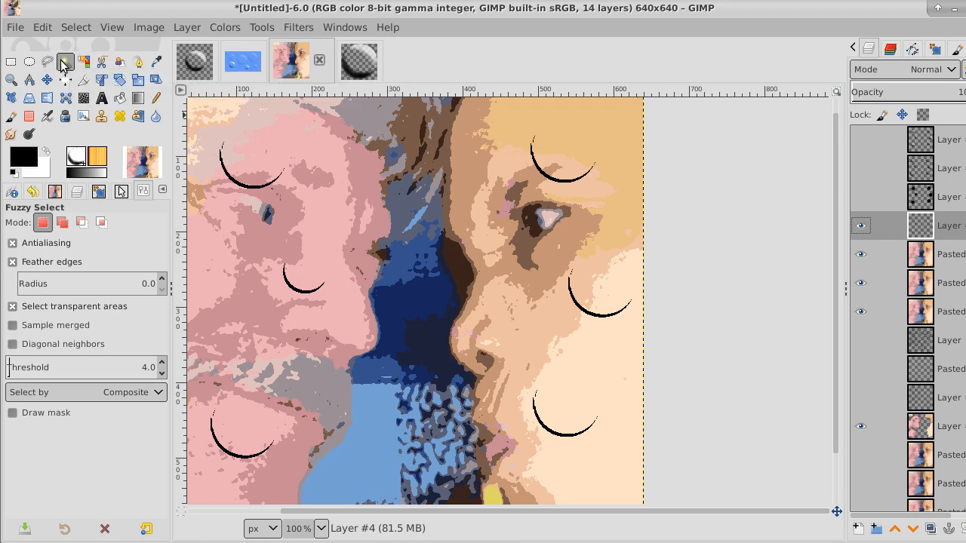
{"action": "left_click", "coordinate": [83, 62]}
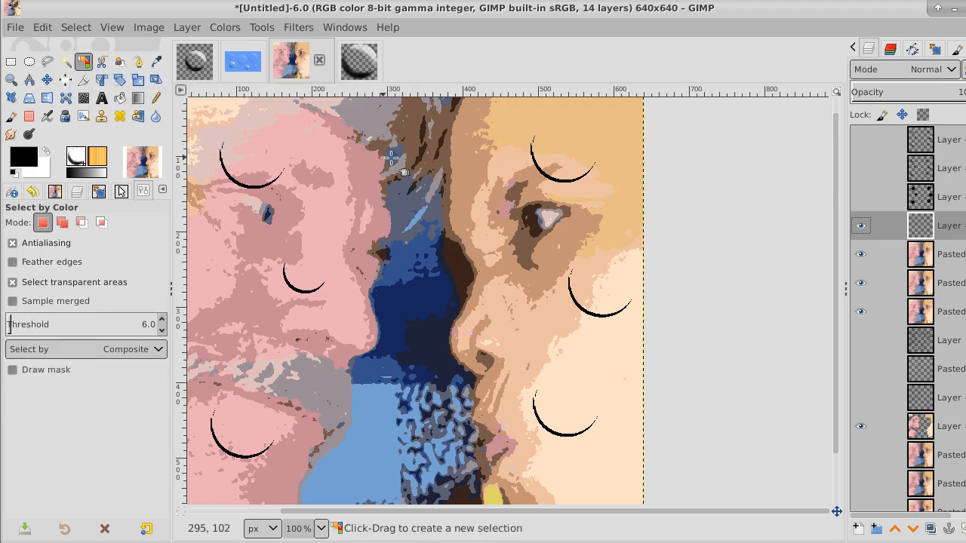
{"action": "left_click", "coordinate": [549, 176]}
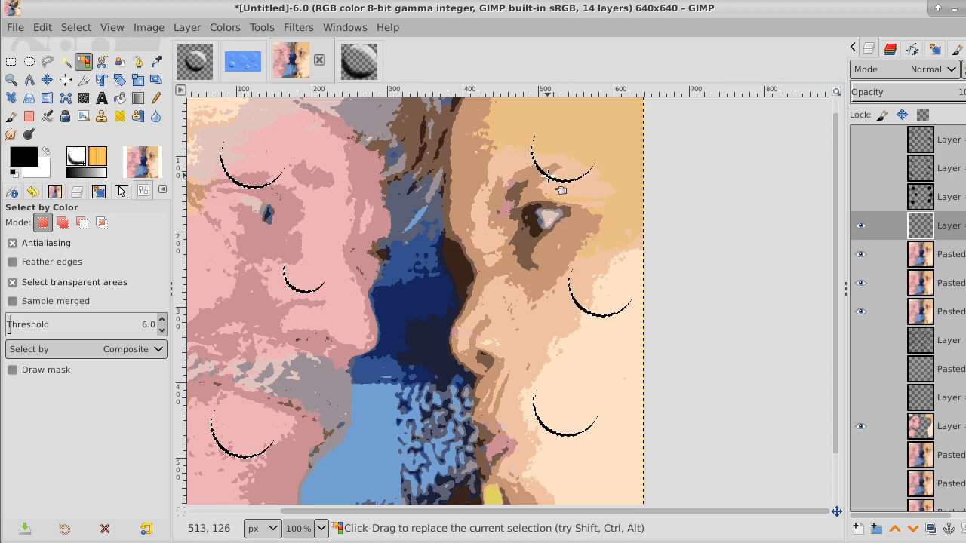
{"action": "left_click", "coordinate": [75, 28]}
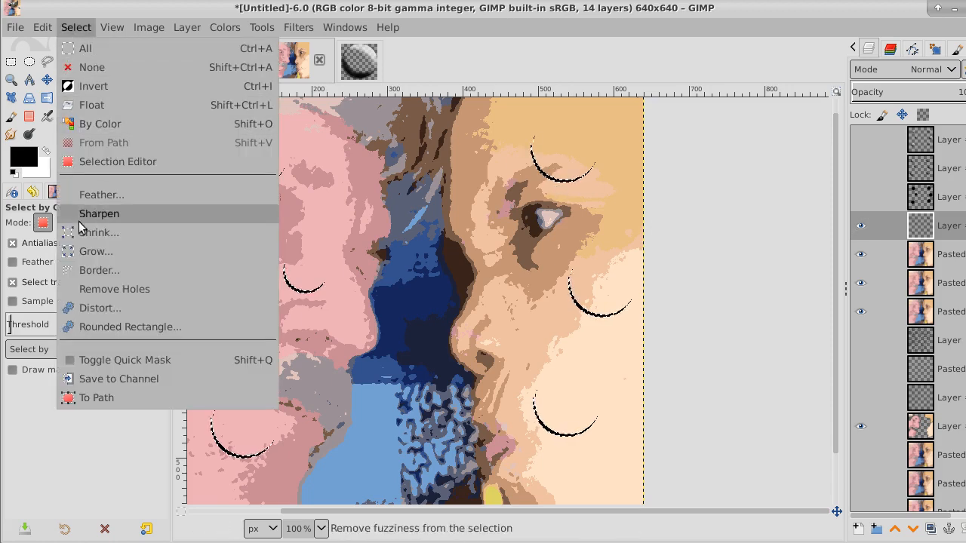
{"action": "left_click", "coordinate": [86, 250]}
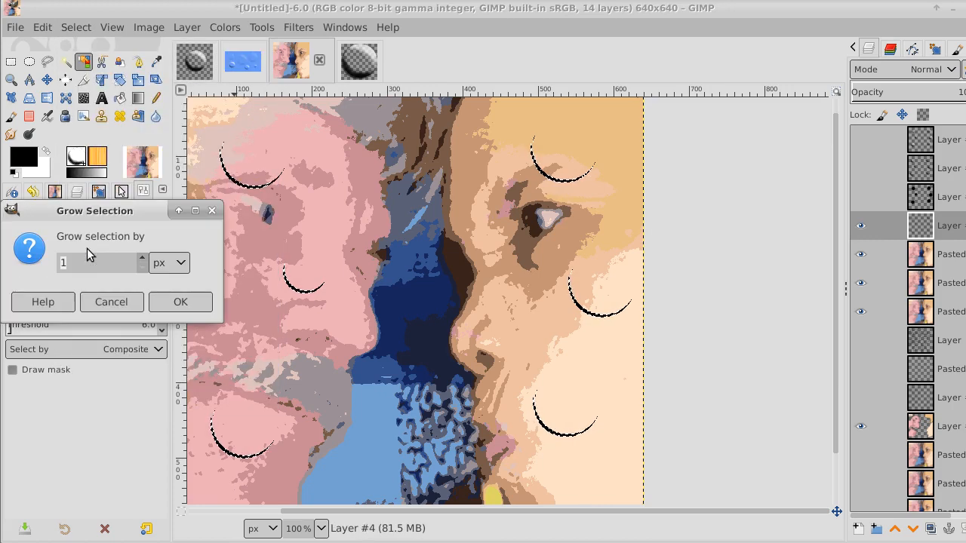
{"action": "left_click", "coordinate": [169, 299]}
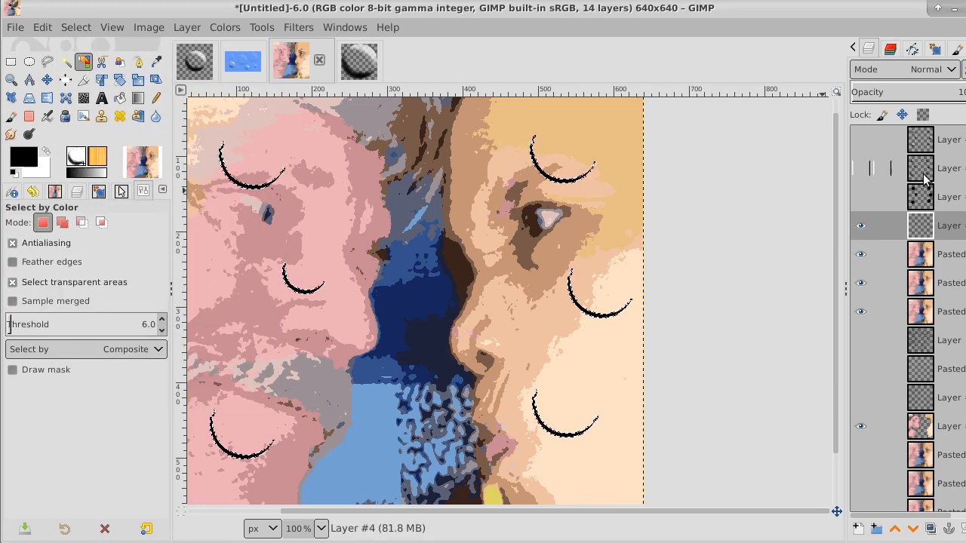
- Show and activate the topmost bubble layer, and hide the crescent layer
{"action": "left_click", "coordinate": [862, 141]}
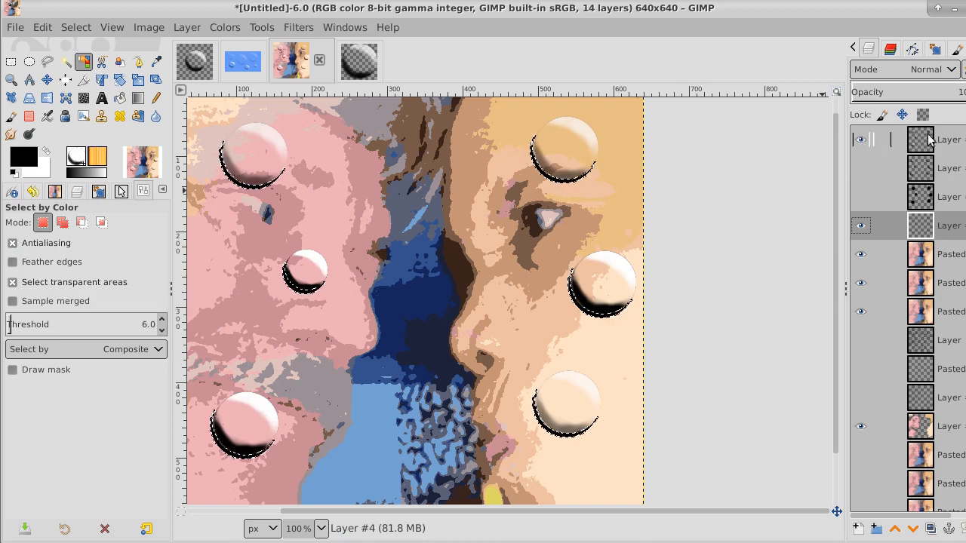
{"action": "left_click", "coordinate": [950, 142]}
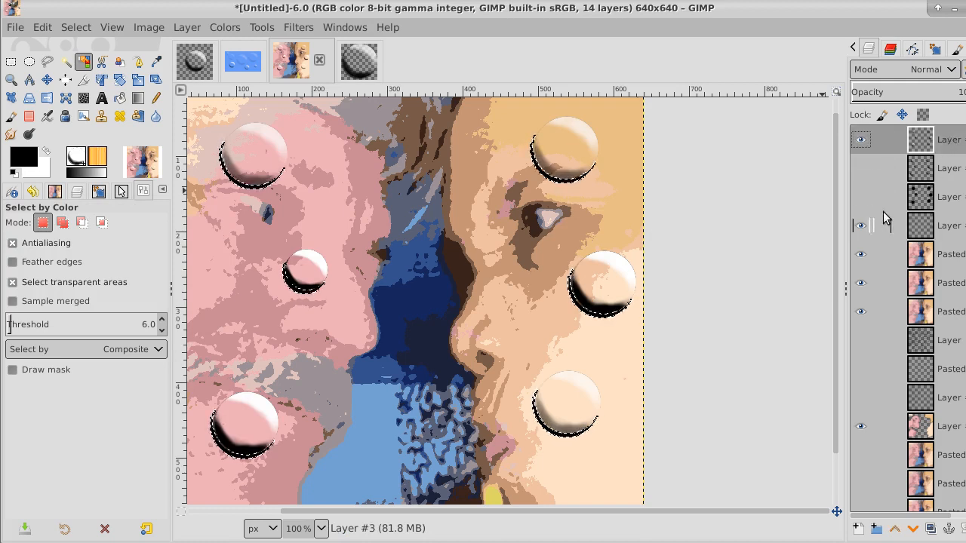
{"action": "left_click", "coordinate": [860, 227]}
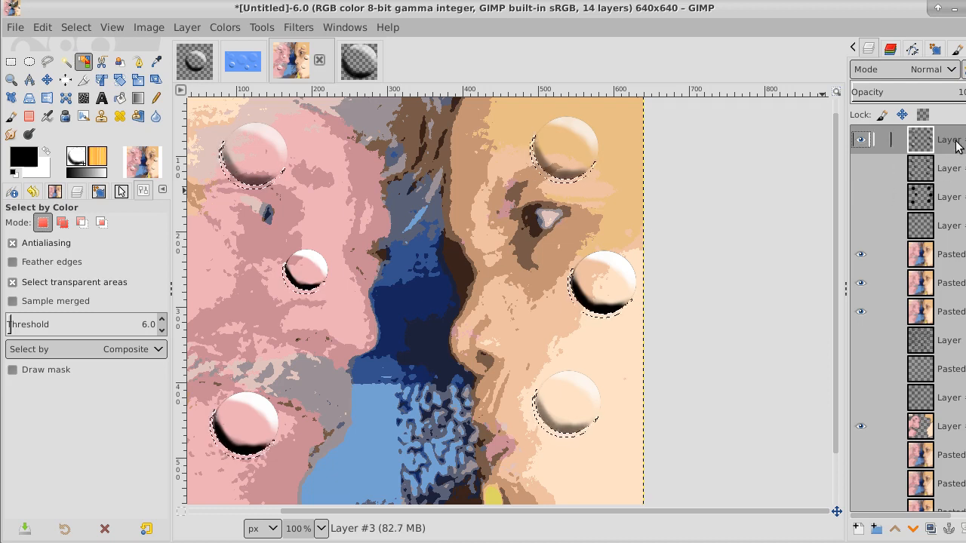
- Try trimming the selected crescent area off the topmost bubble layer, clear the selection, and compare with the crescent layer on and off
{"action": "left_click", "coordinate": [78, 28]}
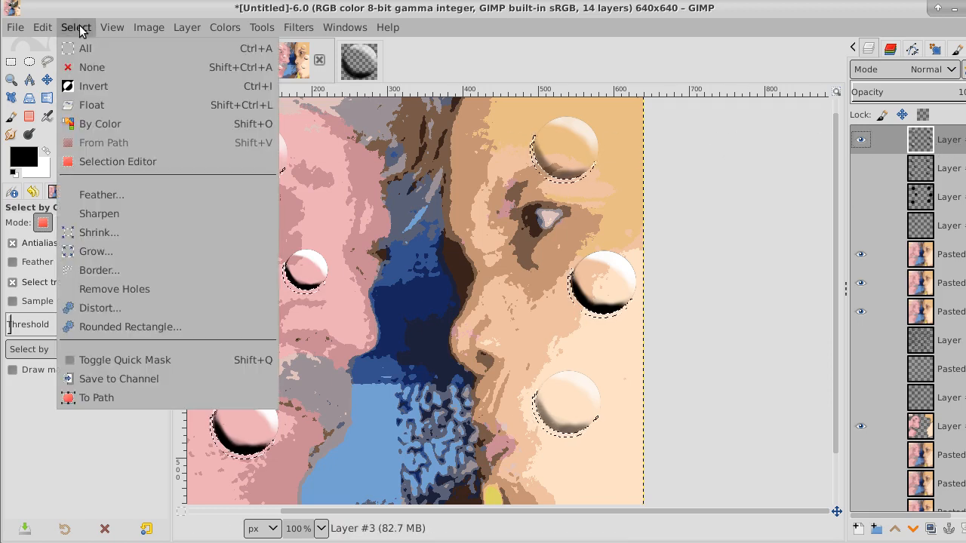
{"action": "left_click", "coordinate": [77, 67]}
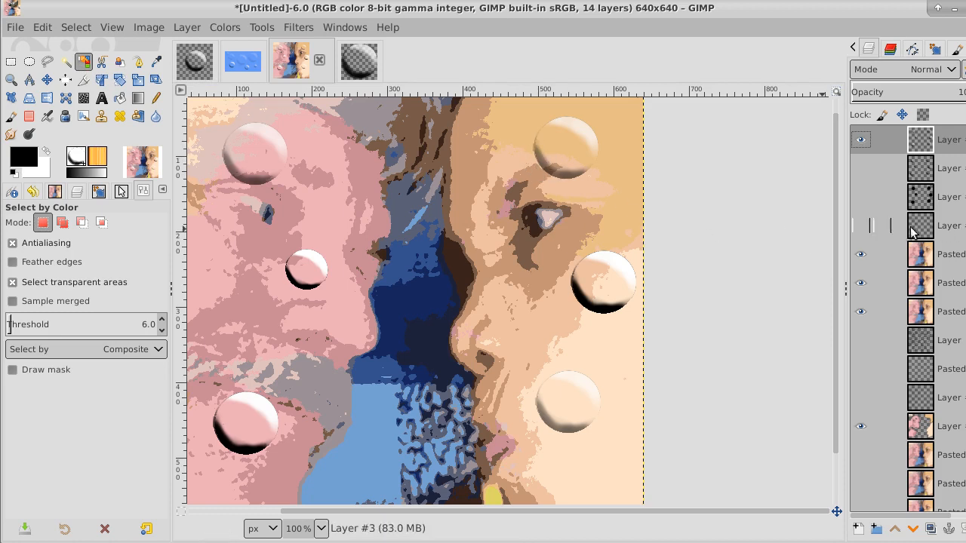
{"action": "left_click", "coordinate": [861, 226]}
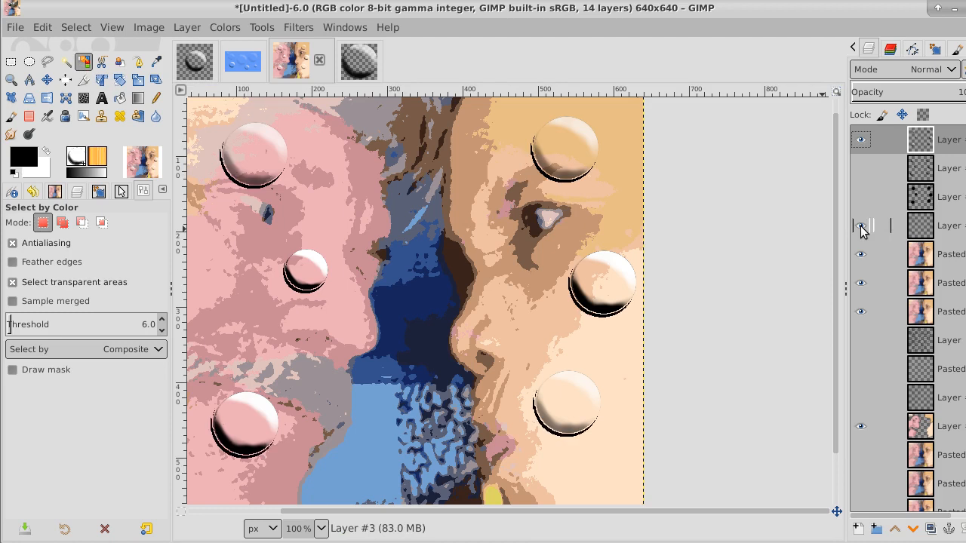
{"action": "left_click", "coordinate": [861, 226]}
{"action": "left_click", "coordinate": [861, 226]}
{"action": "left_click", "coordinate": [861, 227]}
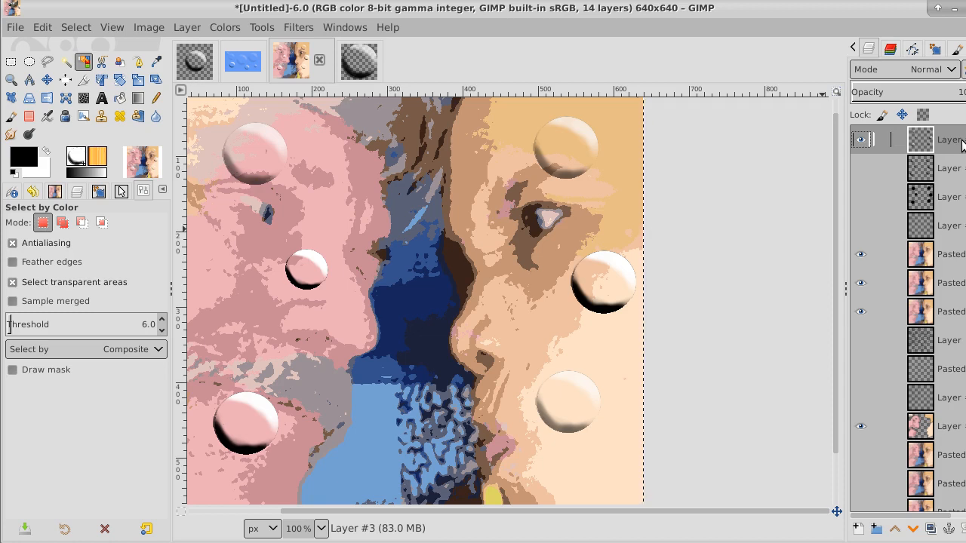
- Undo the last visibility switch, the deselection and the deletion on the topmost bubble layer
{"action": "left_click", "coordinate": [41, 29]}
{"action": "left_click", "coordinate": [48, 65]}
{"action": "left_click", "coordinate": [41, 27]}
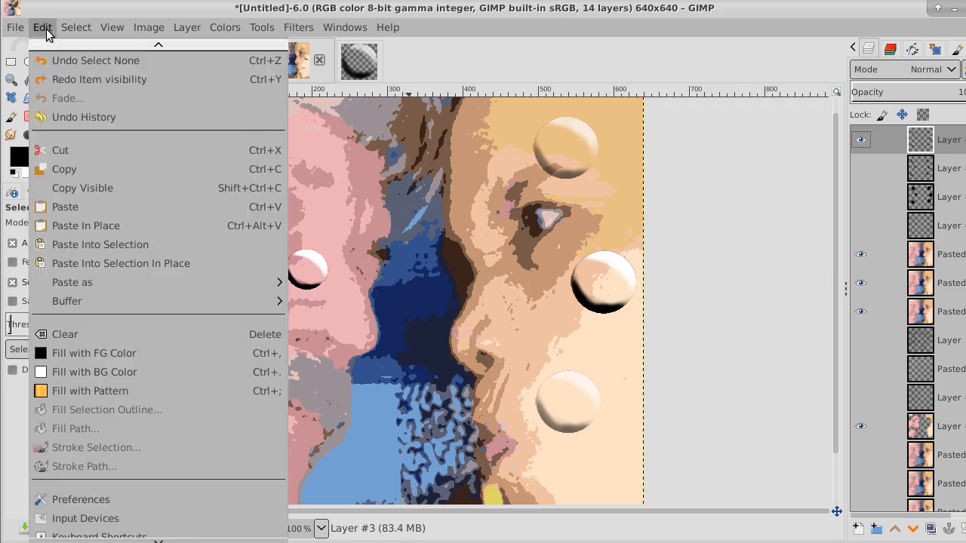
{"action": "left_click", "coordinate": [45, 60]}
{"action": "left_click", "coordinate": [41, 29]}
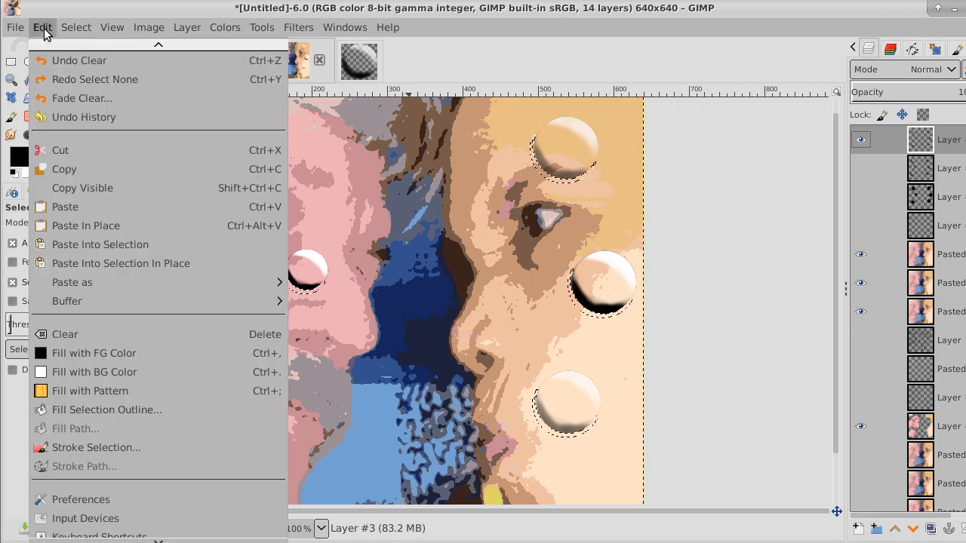
{"action": "left_click", "coordinate": [45, 60]}
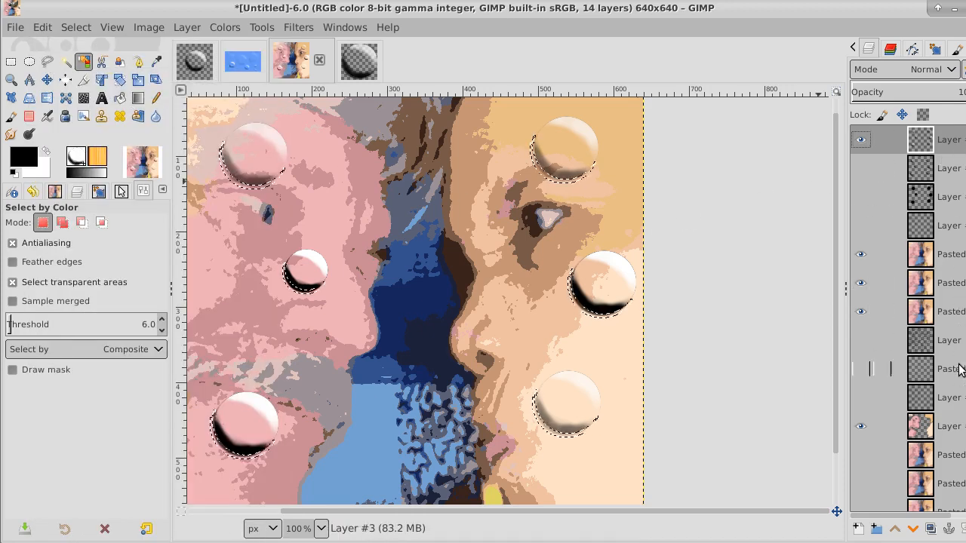
- Duplicate the topmost bubble layer, delete the selected crescent area from the copy with the original hidden, and clear the selection
{"action": "left_click", "coordinate": [931, 530]}
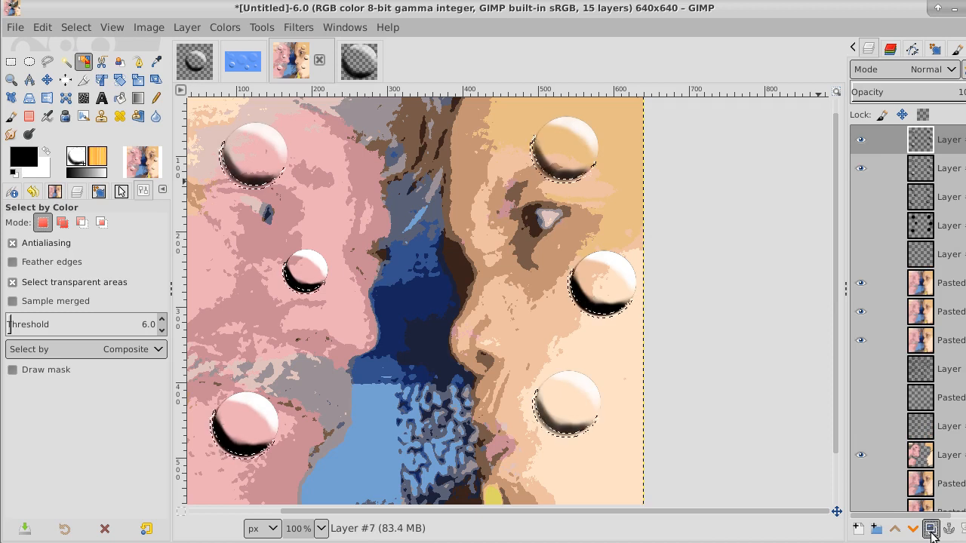
{"action": "left_click", "coordinate": [860, 168]}
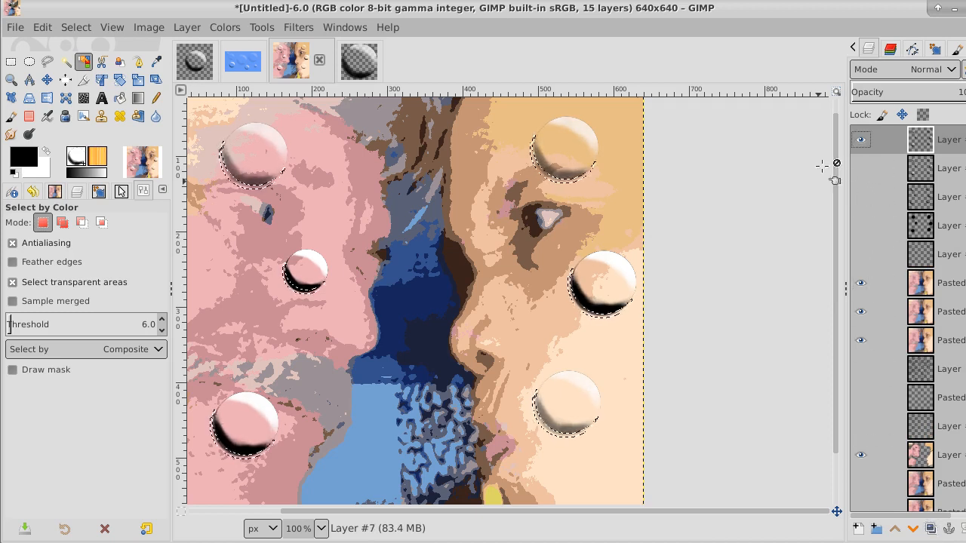
{"action": "left_click", "coordinate": [861, 255]}
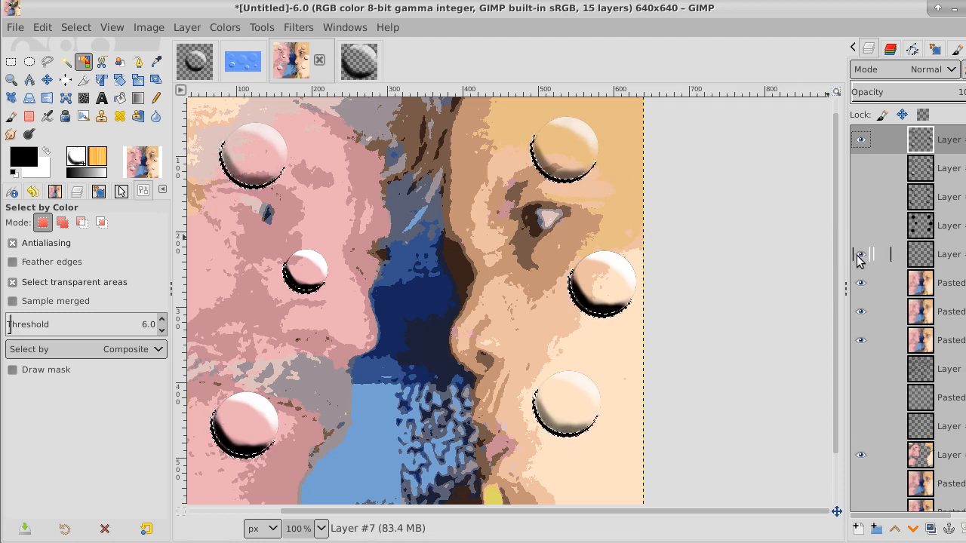
{"action": "left_click", "coordinate": [860, 254]}
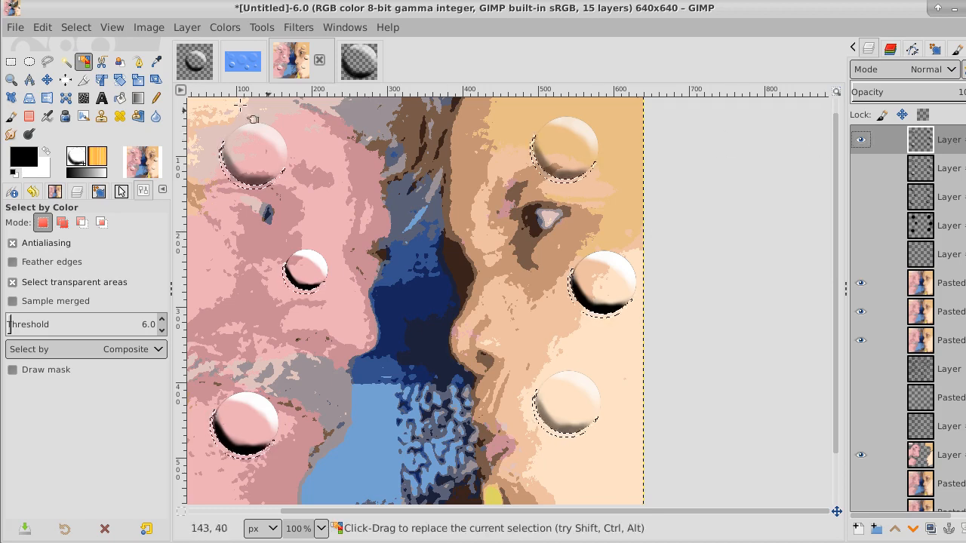
{"action": "left_click", "coordinate": [81, 27]}
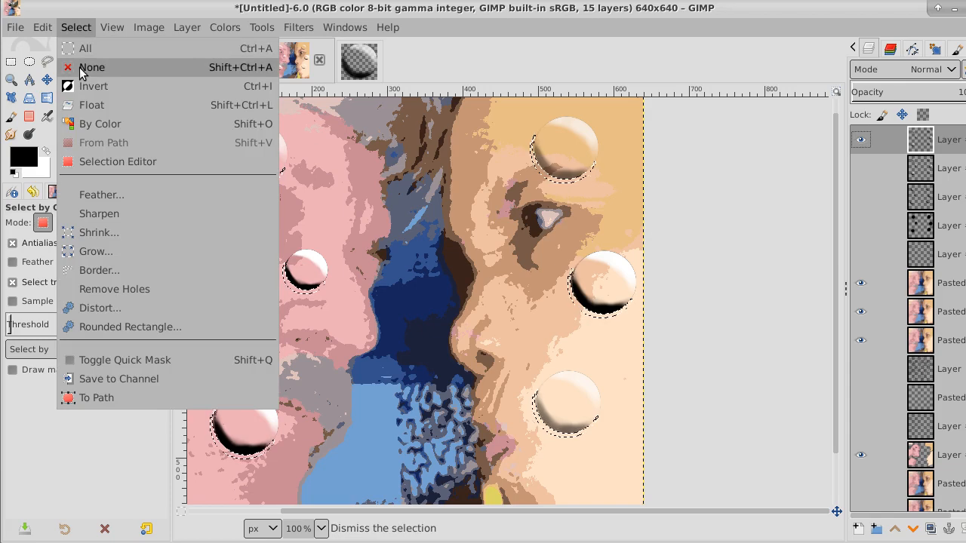
{"action": "left_click", "coordinate": [85, 68]}
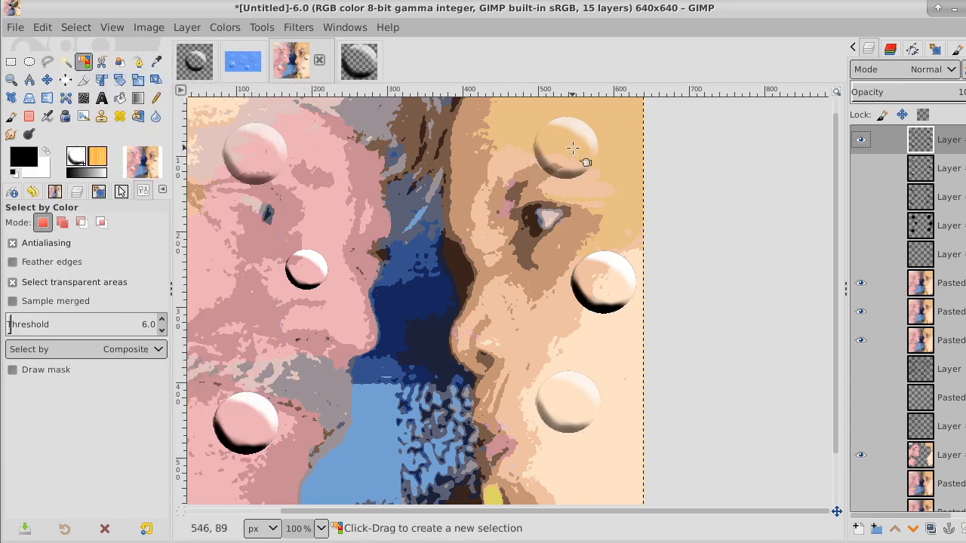
- Compare the trimmed bubble copy with the untrimmed original by switching the two layers on and off
{"action": "left_click", "coordinate": [862, 173]}
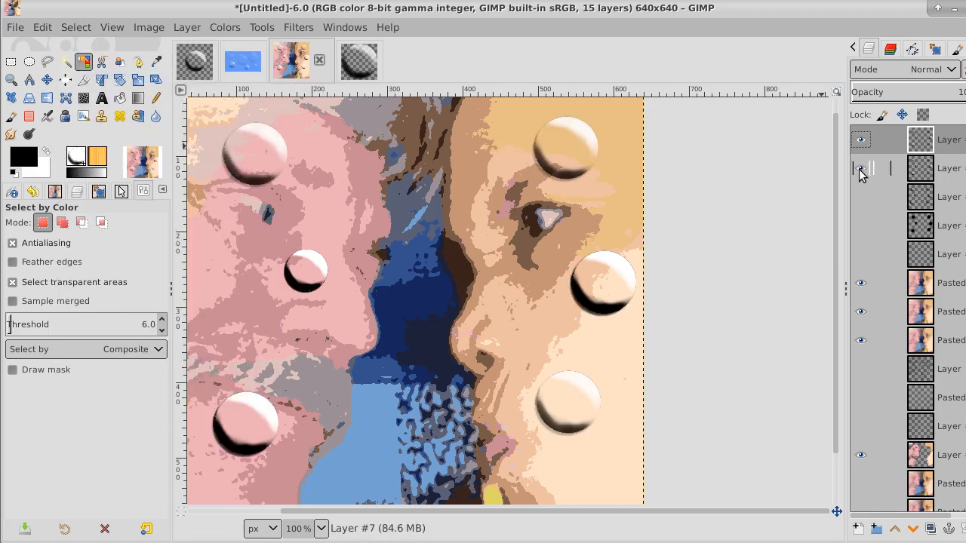
{"action": "left_click", "coordinate": [861, 141]}
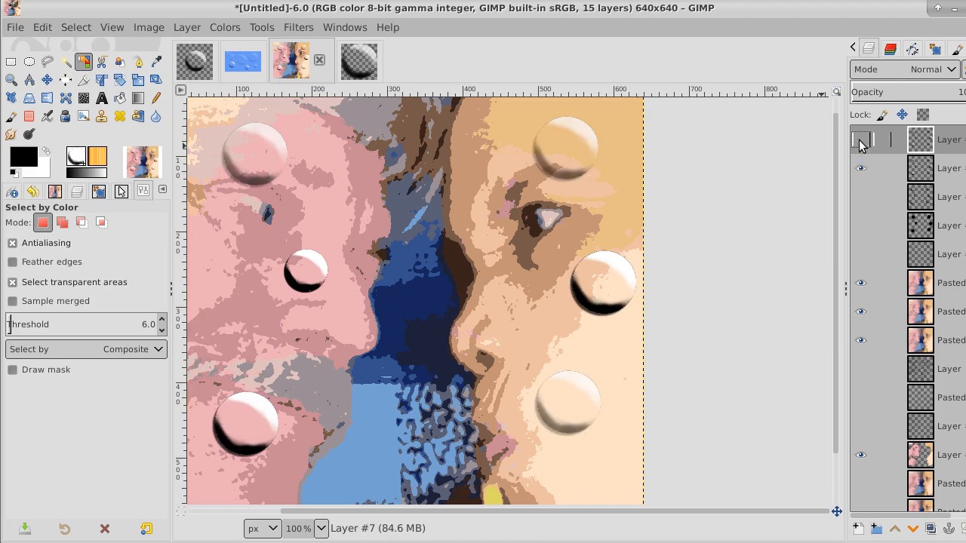
{"action": "left_click", "coordinate": [861, 142]}
{"action": "left_click", "coordinate": [861, 142]}
{"action": "left_click", "coordinate": [860, 169]}
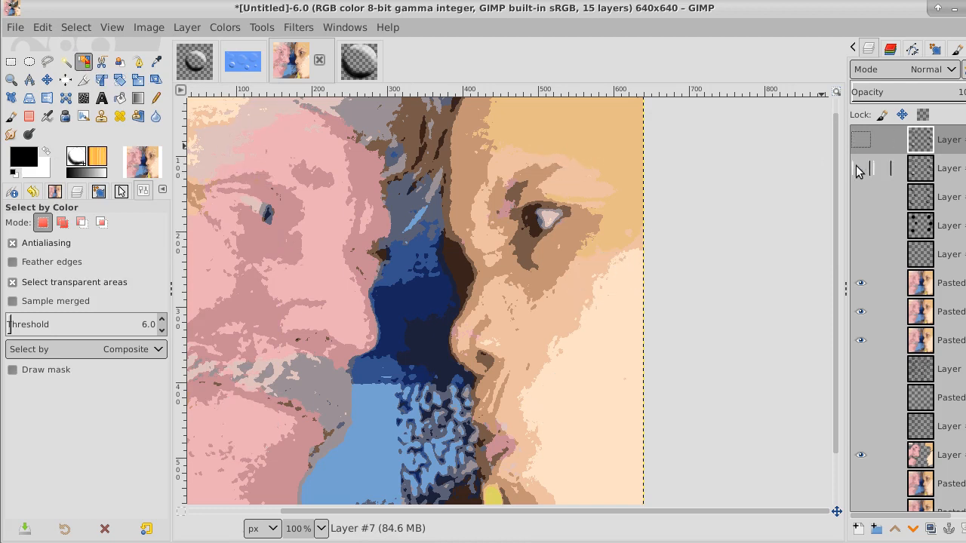
{"action": "left_click", "coordinate": [865, 142]}
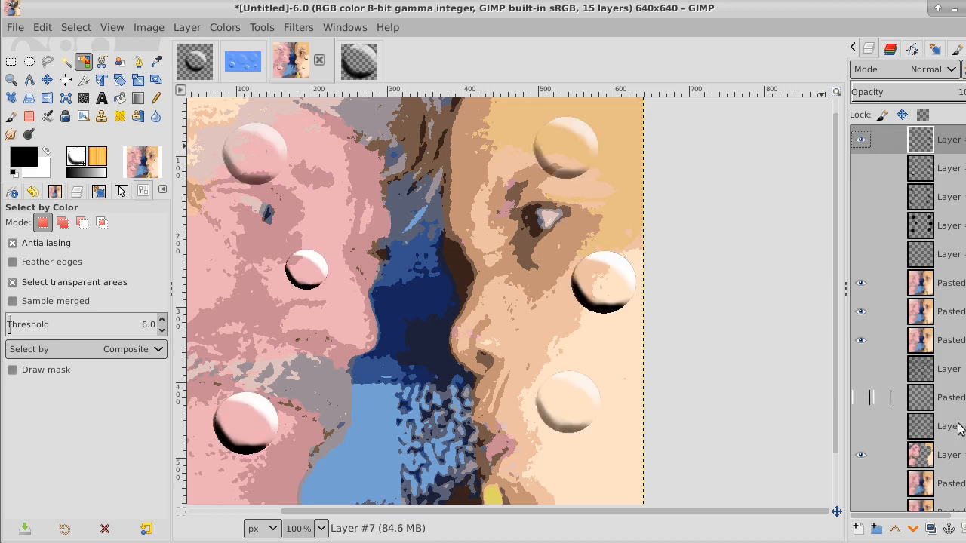
- Duplicate the trimmed bubble layer, check the untrimmed original on its own, and leave only the new copy of the bubble layers visible
{"action": "left_click", "coordinate": [930, 529]}
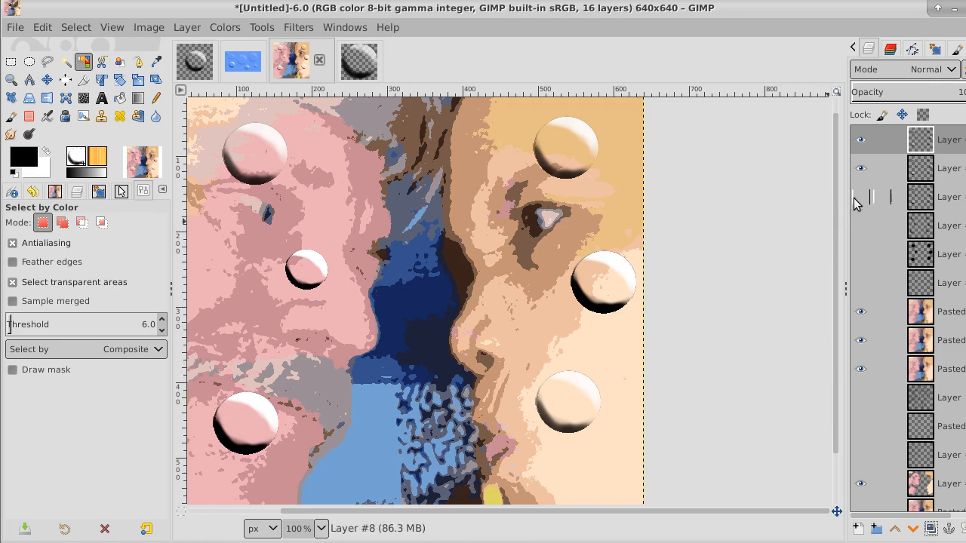
{"action": "left_click", "coordinate": [860, 139]}
{"action": "left_click", "coordinate": [859, 169]}
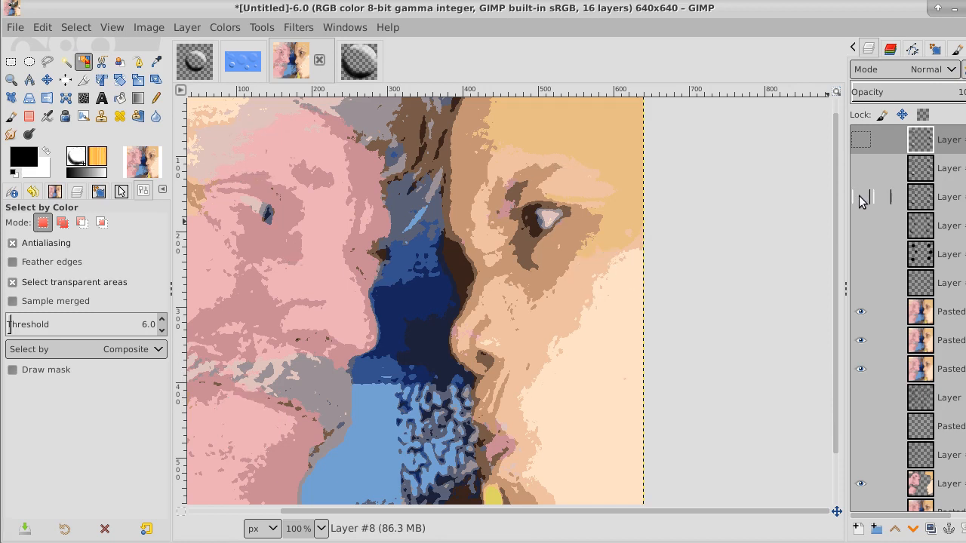
{"action": "left_click", "coordinate": [859, 200]}
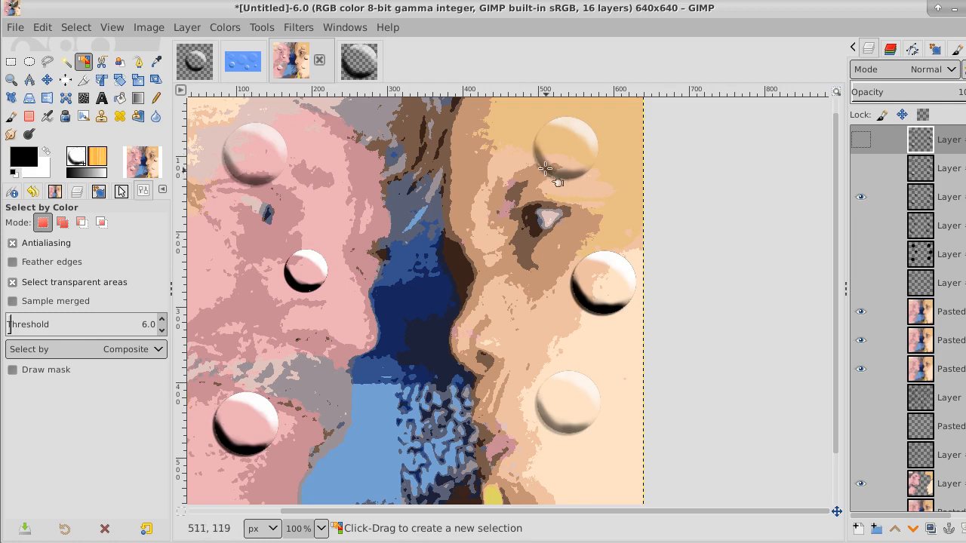
{"action": "left_click", "coordinate": [863, 140]}
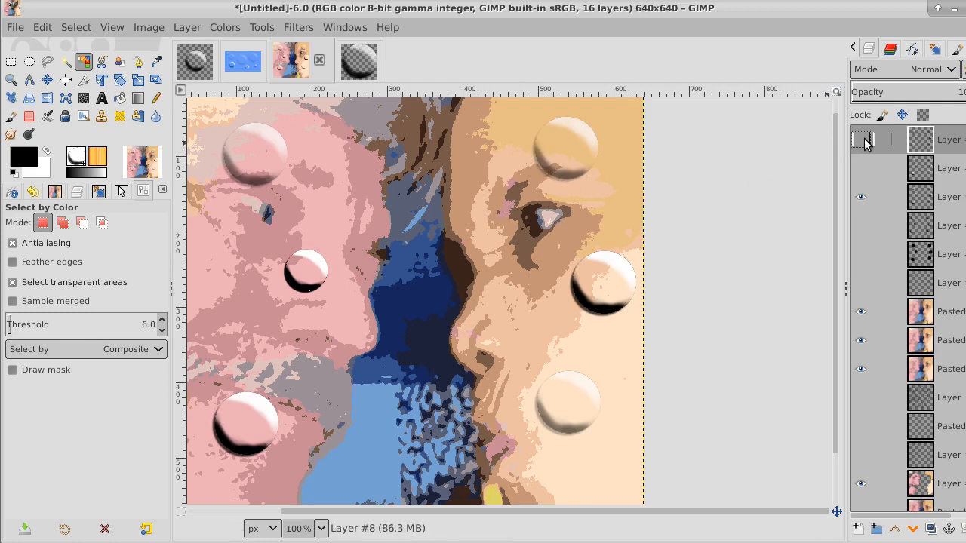
{"action": "left_click", "coordinate": [862, 198]}
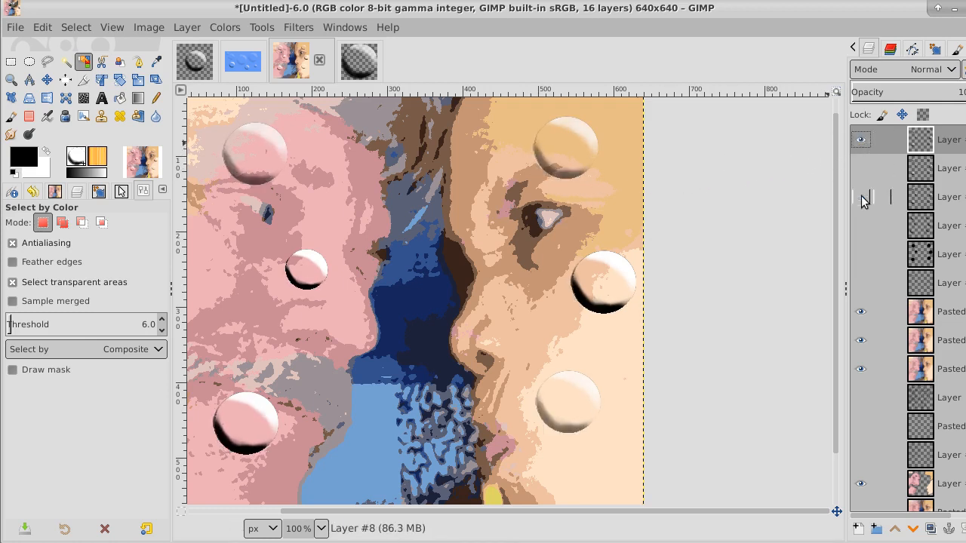
- Check the shadow, crescent and untrimmed bubble layers against the new trimmed copy by switching each one on and off
{"action": "left_click", "coordinate": [860, 255]}
{"action": "left_click", "coordinate": [860, 255]}
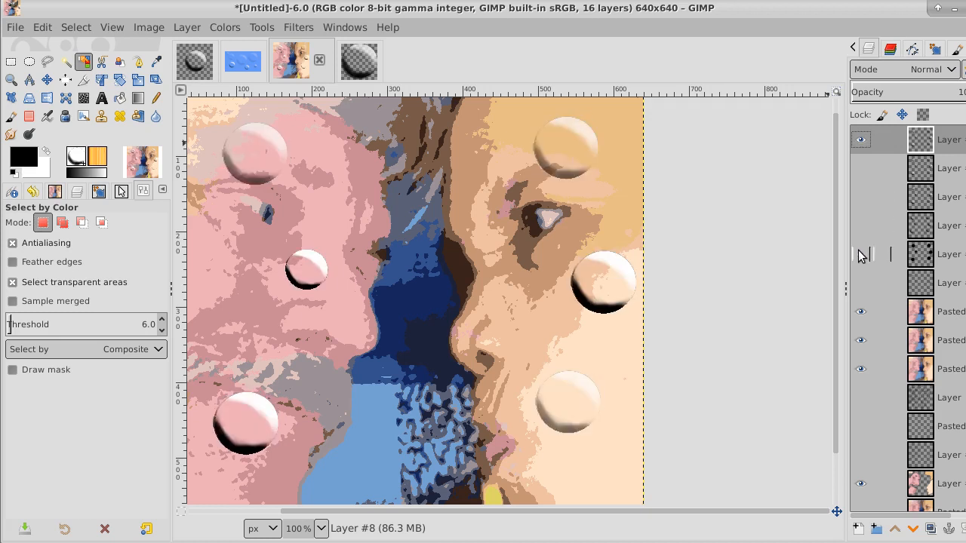
{"action": "left_click", "coordinate": [858, 283]}
{"action": "left_click", "coordinate": [858, 284]}
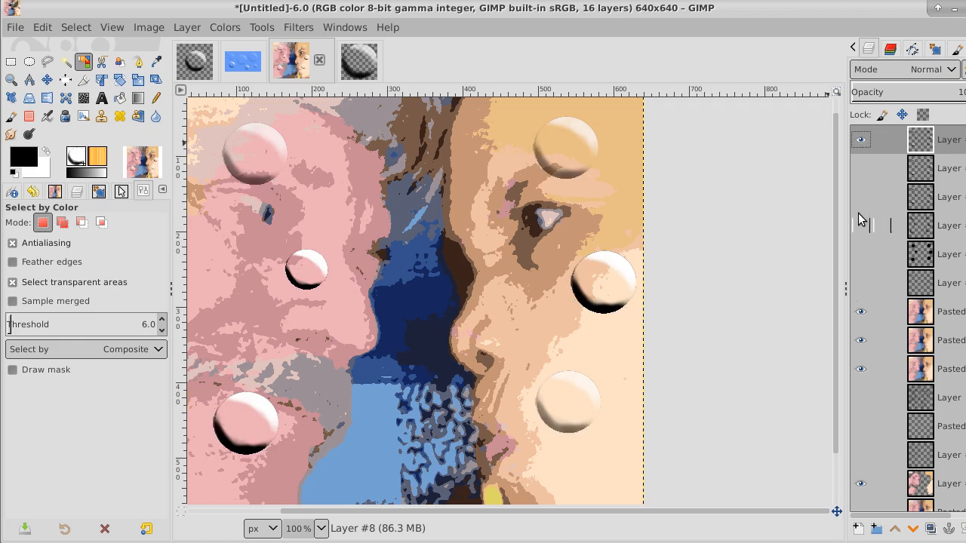
{"action": "left_click", "coordinate": [860, 197]}
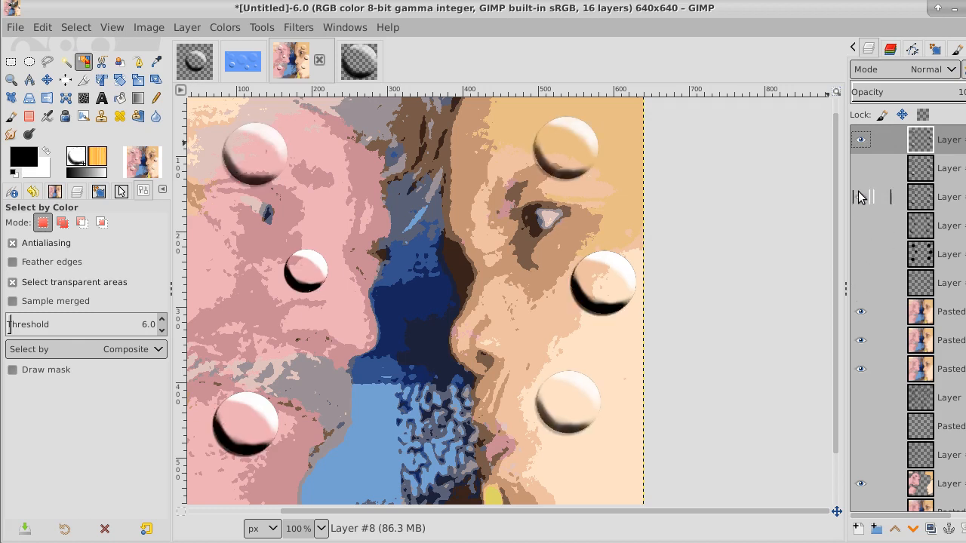
{"action": "left_click", "coordinate": [859, 197]}
{"action": "left_click", "coordinate": [859, 197]}
{"action": "left_click", "coordinate": [860, 197]}
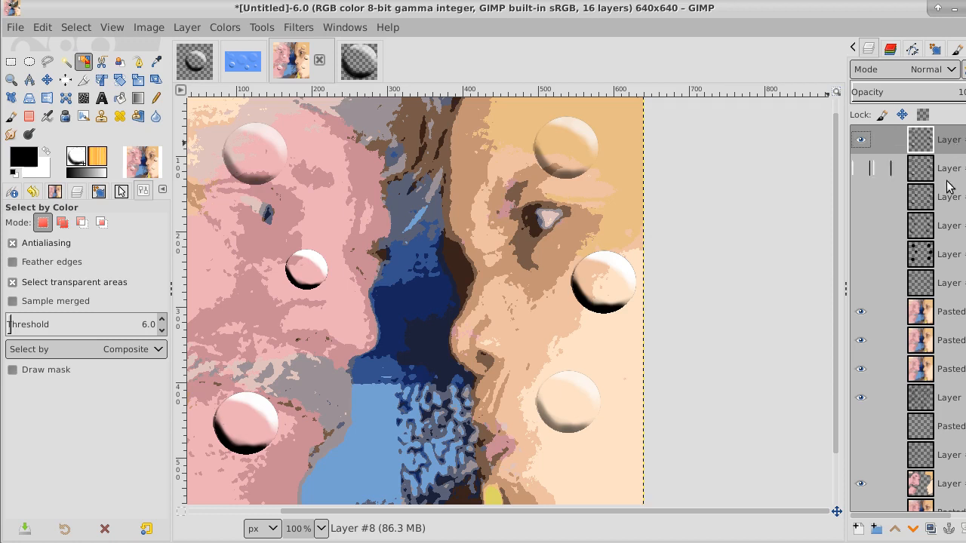
- Show the dark crescent layer beneath the bubbles, switching it off and on to compare the bubble edges
{"action": "left_click", "coordinate": [862, 283]}
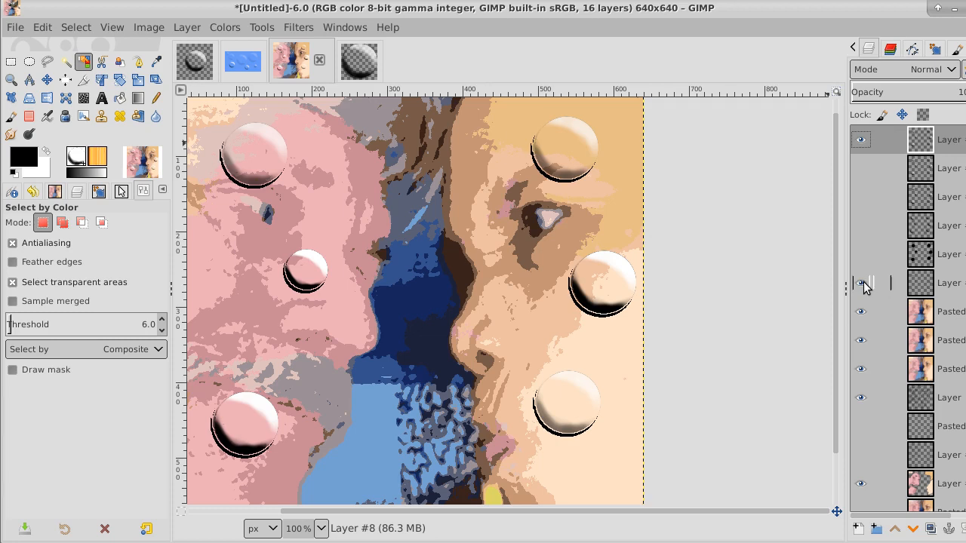
{"action": "left_click", "coordinate": [863, 284]}
{"action": "left_click", "coordinate": [864, 284]}
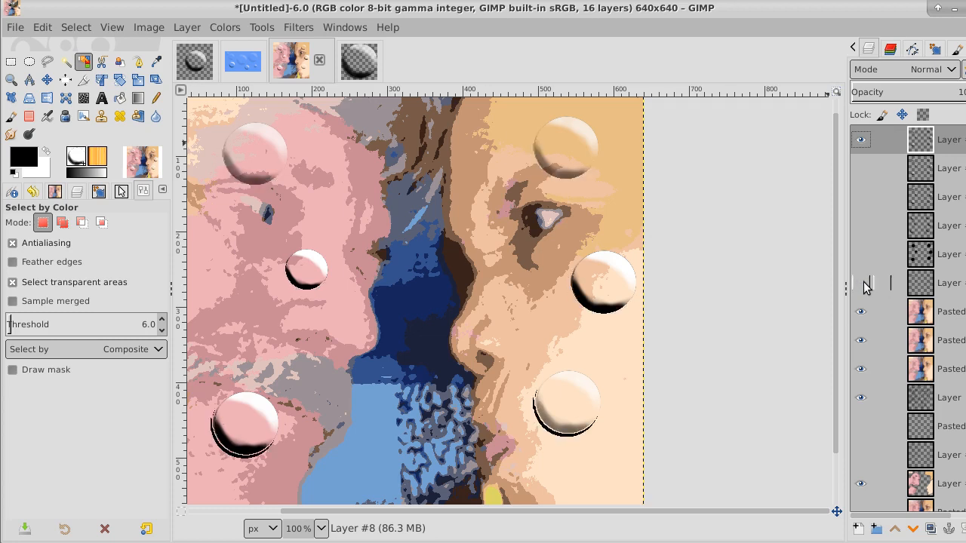
{"action": "left_click", "coordinate": [863, 285]}
{"action": "left_click", "coordinate": [864, 284]}
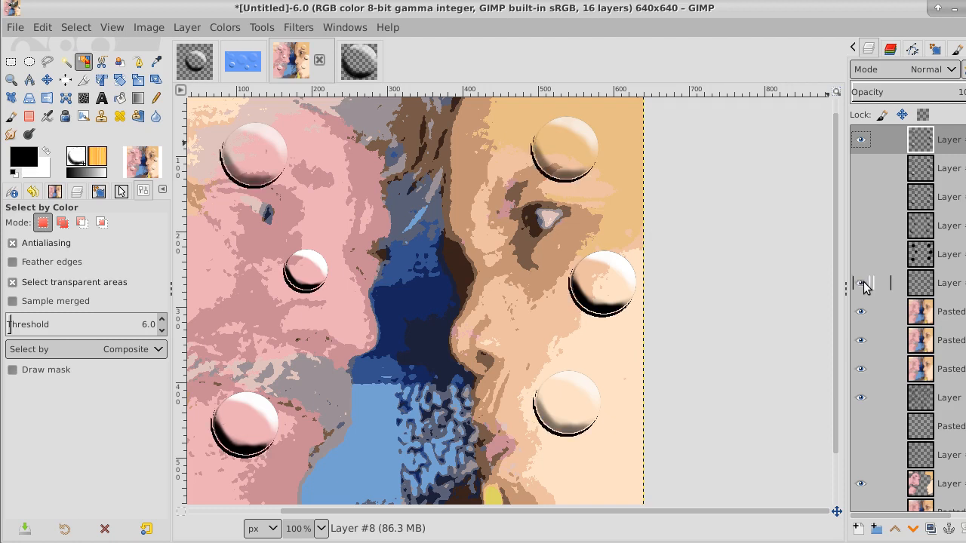
- Apply a Gaussian Blur with size X and Y of 2.50 to the dark crescent layer beneath the bubbles
{"action": "left_click", "coordinate": [945, 284]}
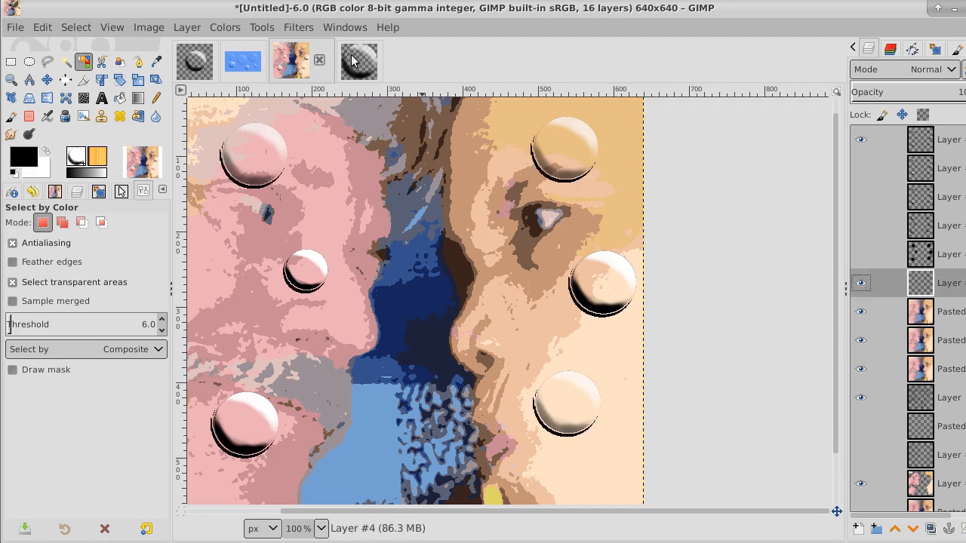
{"action": "left_click", "coordinate": [288, 29]}
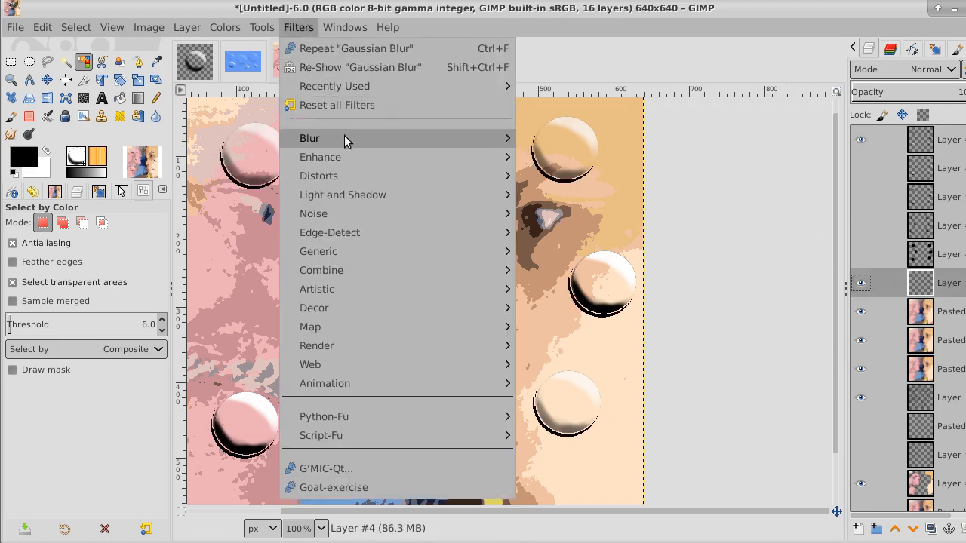
{"action": "mouse_move", "coordinate": [426, 138]}
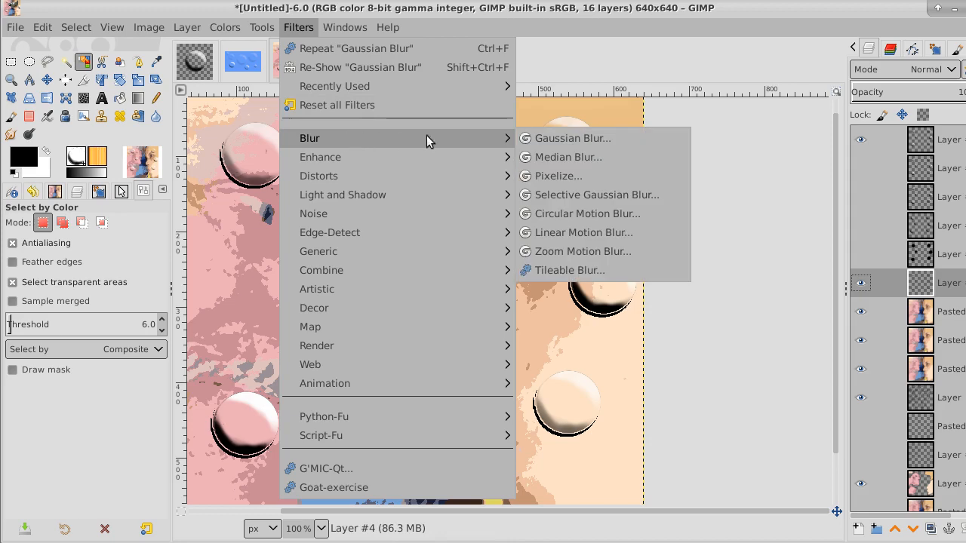
{"action": "left_click", "coordinate": [590, 138]}
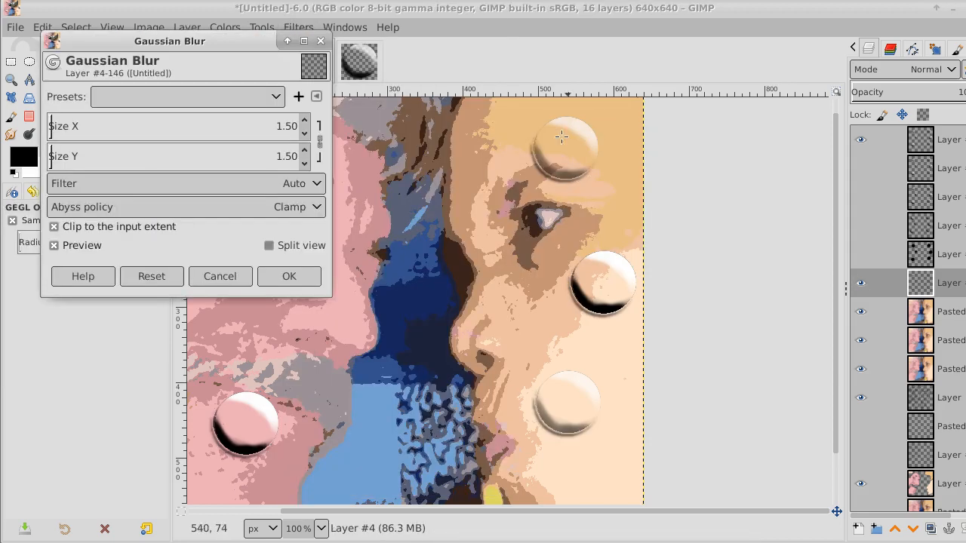
{"action": "left_click", "coordinate": [305, 121]}
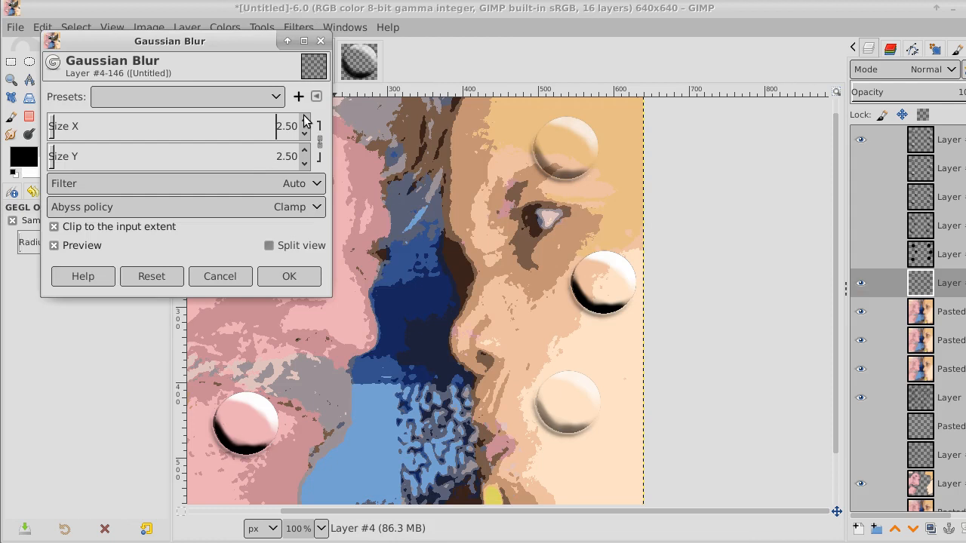
{"action": "left_click", "coordinate": [288, 276]}
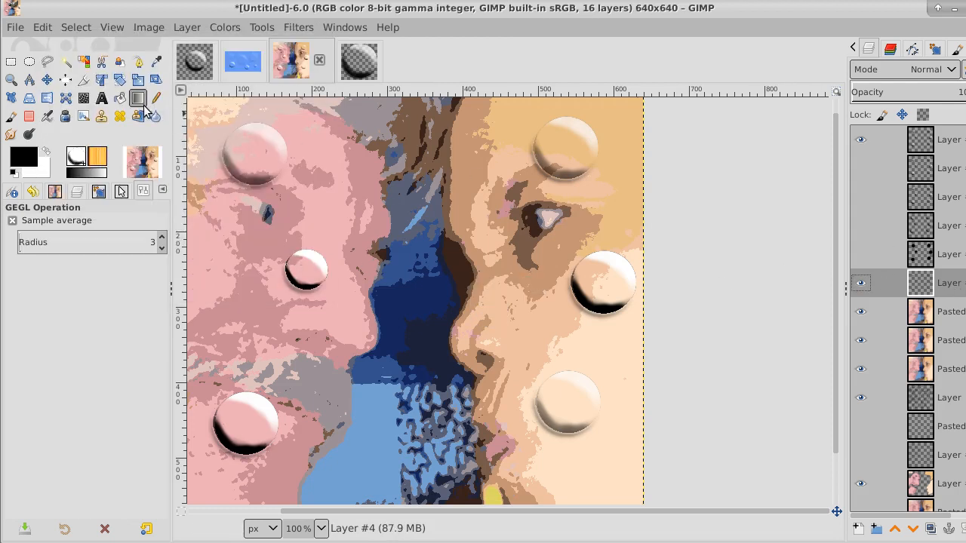
- Raise the uppermost face artwork layer to the top of the layer stack, above all the bubble layers
{"action": "left_click", "coordinate": [45, 81]}
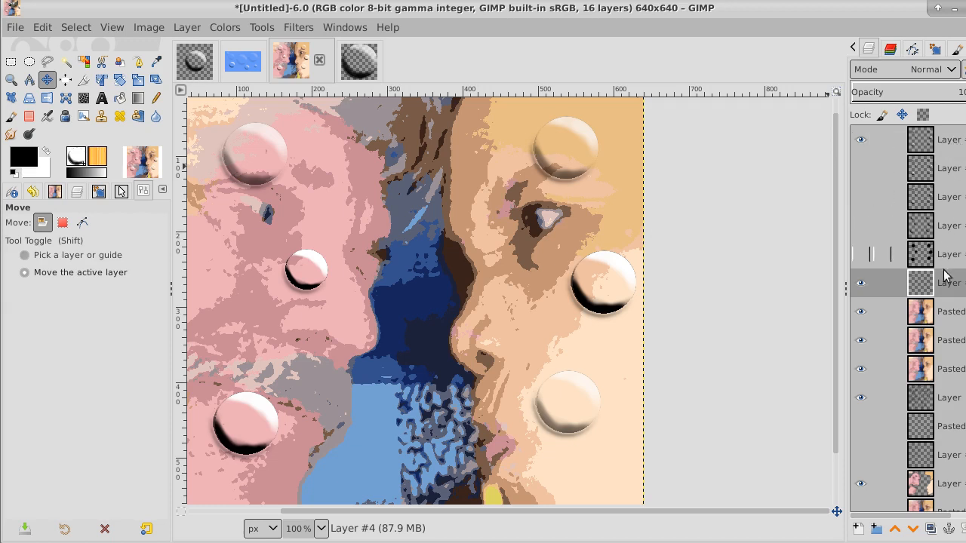
{"action": "left_click", "coordinate": [946, 315]}
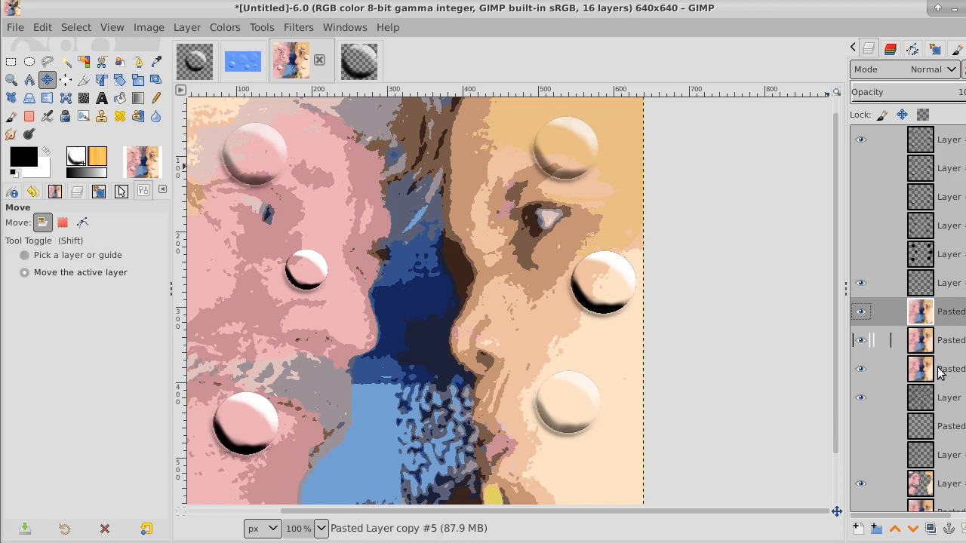
{"action": "left_click", "coordinate": [897, 532]}
{"action": "left_click", "coordinate": [896, 531]}
{"action": "left_click", "coordinate": [897, 532]}
{"action": "left_click", "coordinate": [896, 531]}
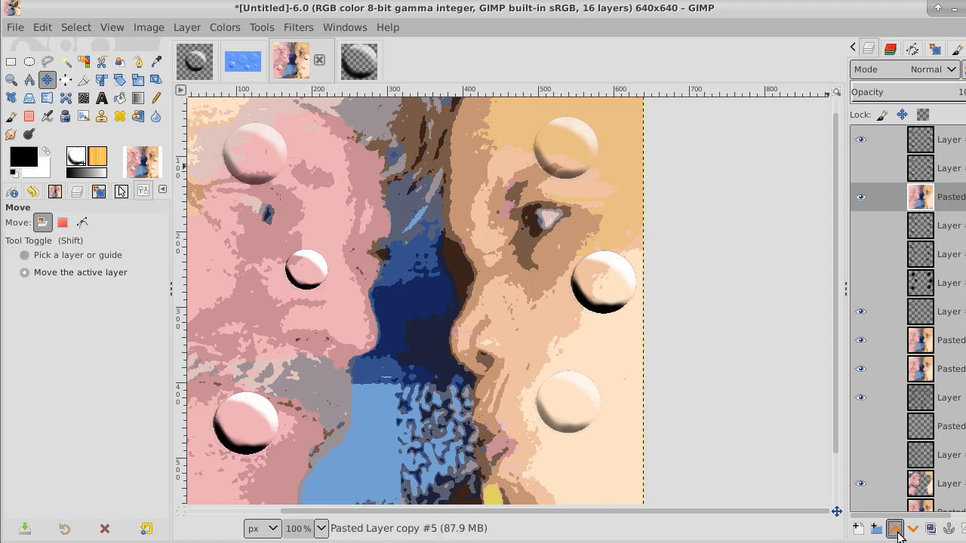
{"action": "left_click", "coordinate": [897, 531]}
{"action": "left_click", "coordinate": [896, 532]}
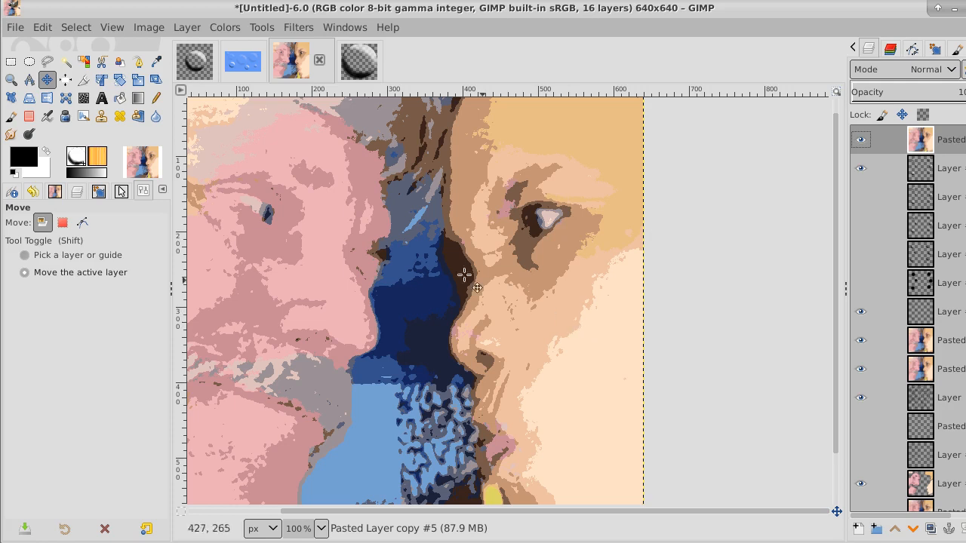
- Select the light pink skin areas of the face artwork by color and add a new transparent 640 × 640 px layer
{"action": "left_click", "coordinate": [155, 65]}
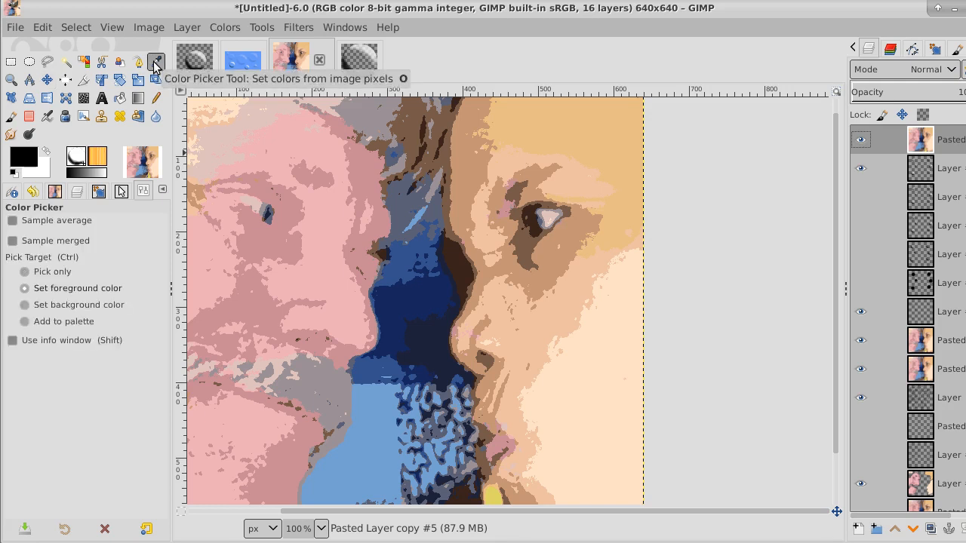
{"action": "left_click", "coordinate": [84, 62]}
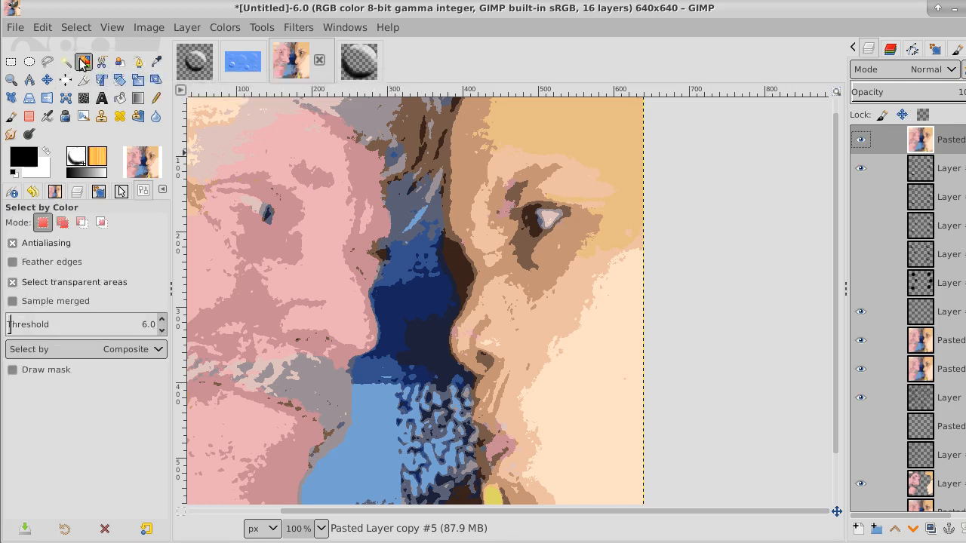
{"action": "left_click", "coordinate": [311, 242]}
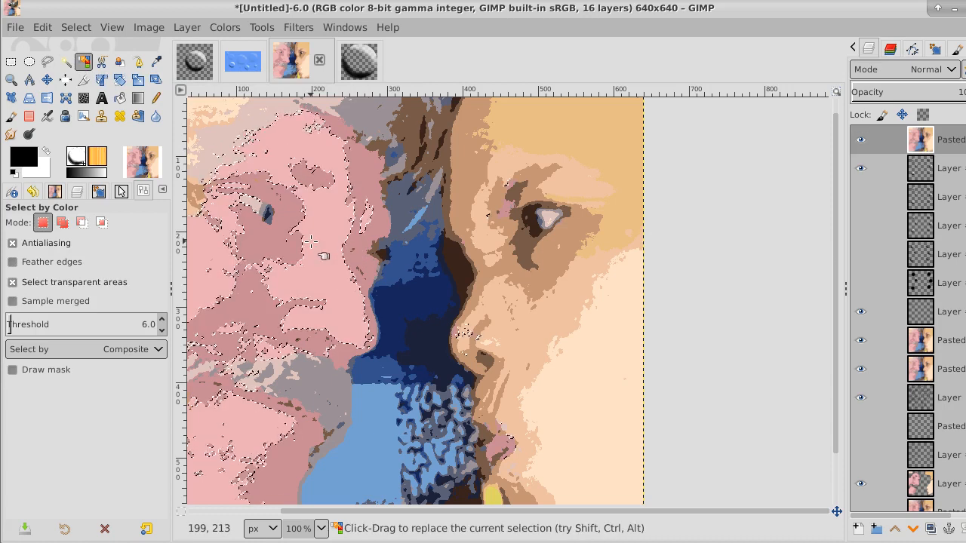
{"action": "left_click", "coordinate": [858, 534]}
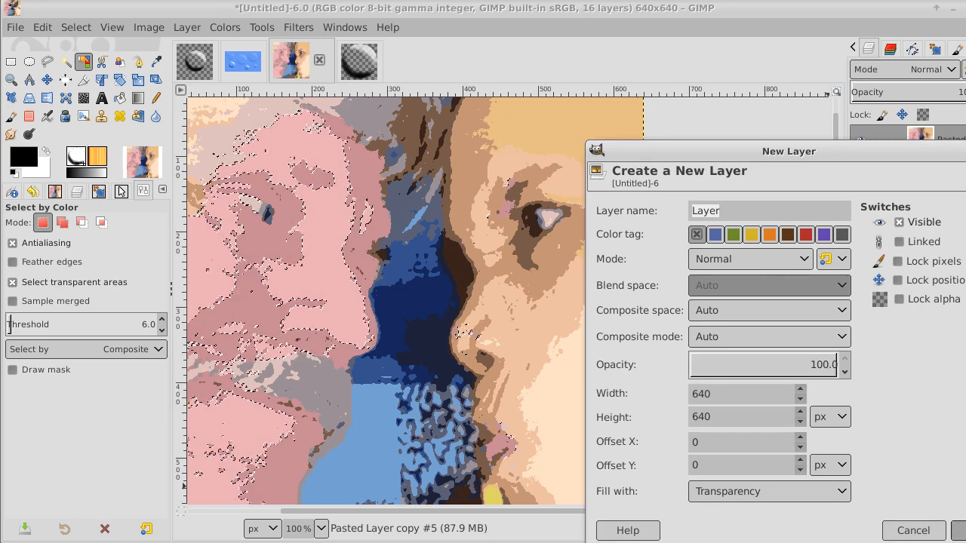
{"action": "key", "text": "Return"}
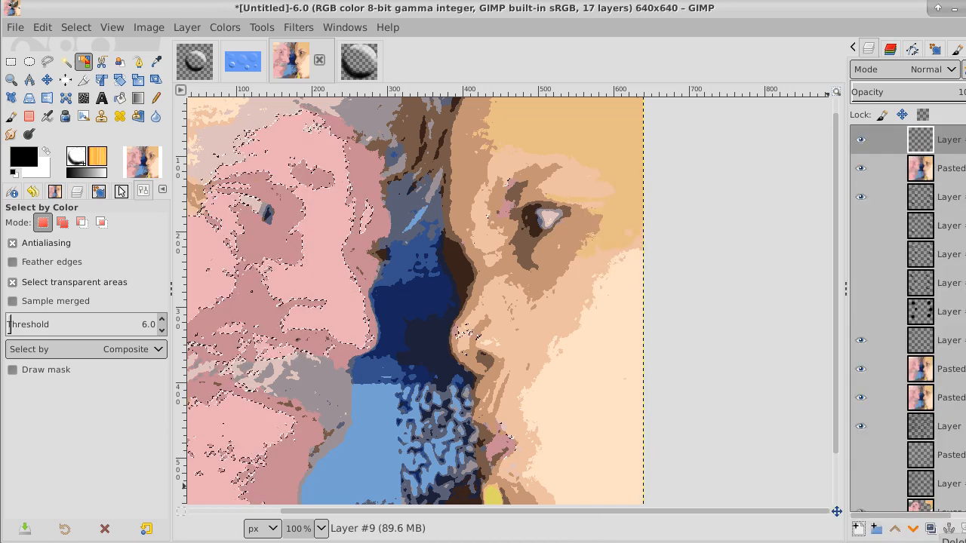
- Switch to the single large bubble image and scale its layer to 26 × 28 px in the canvas's lower-right corner
{"action": "left_click", "coordinate": [355, 61]}
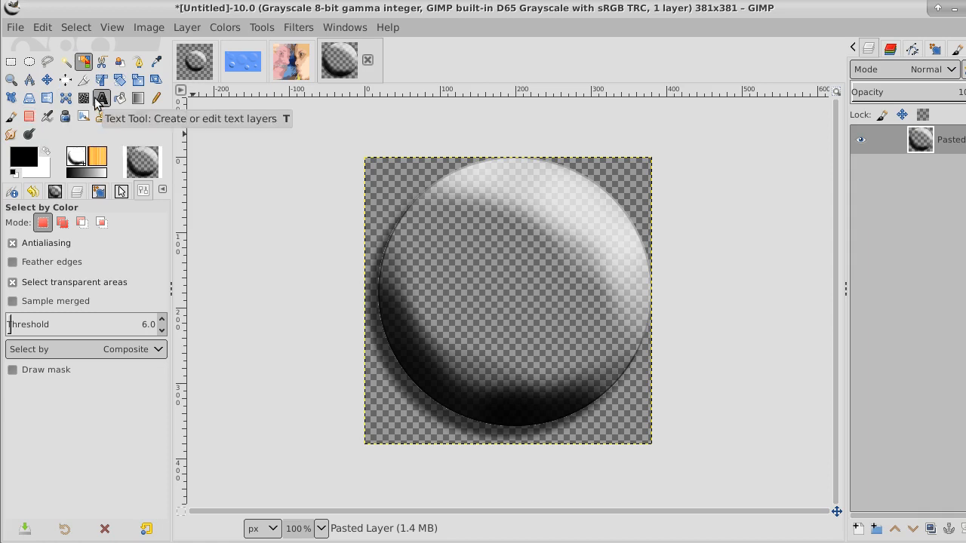
{"action": "left_click", "coordinate": [137, 79]}
{"action": "left_click", "coordinate": [370, 181]}
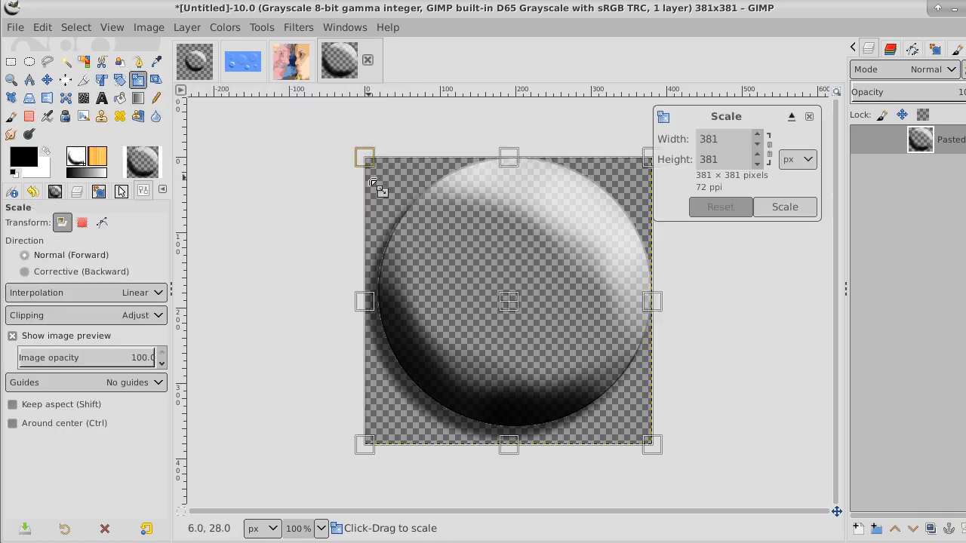
{"action": "left_click_drag", "start_coordinate": [371, 181], "coordinate": [640, 435]}
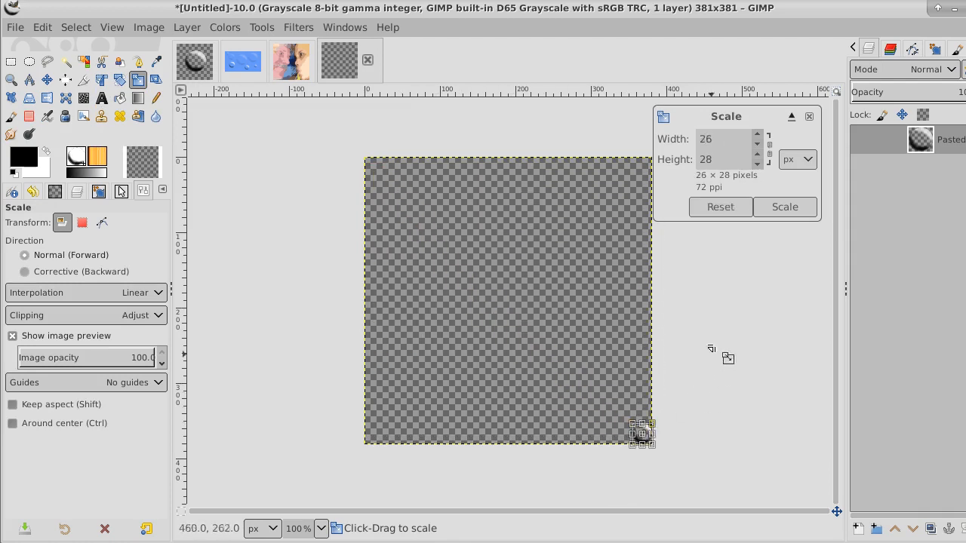
{"action": "left_click", "coordinate": [782, 210]}
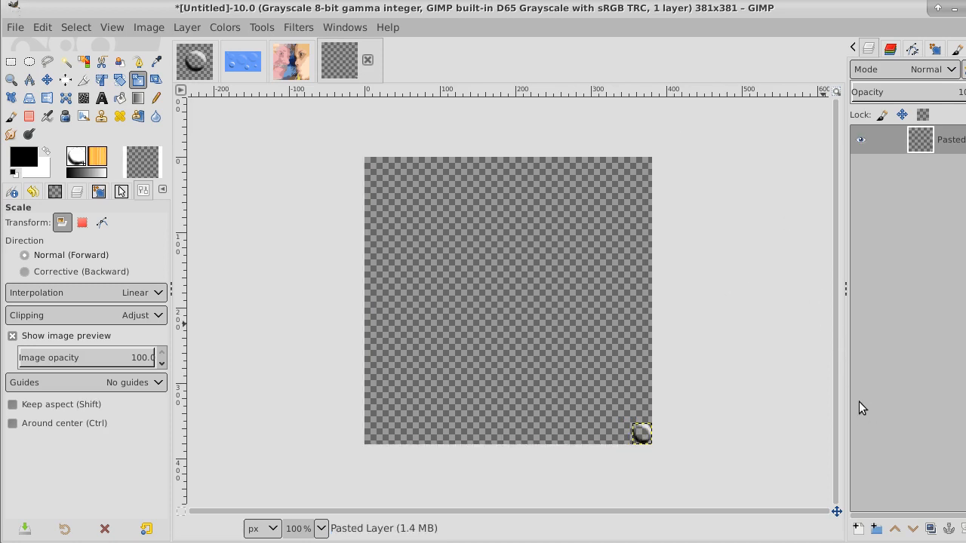
- Duplicate the small bubble layer and move the copy straight up until it sits directly above the original bubble
{"action": "left_click", "coordinate": [930, 529]}
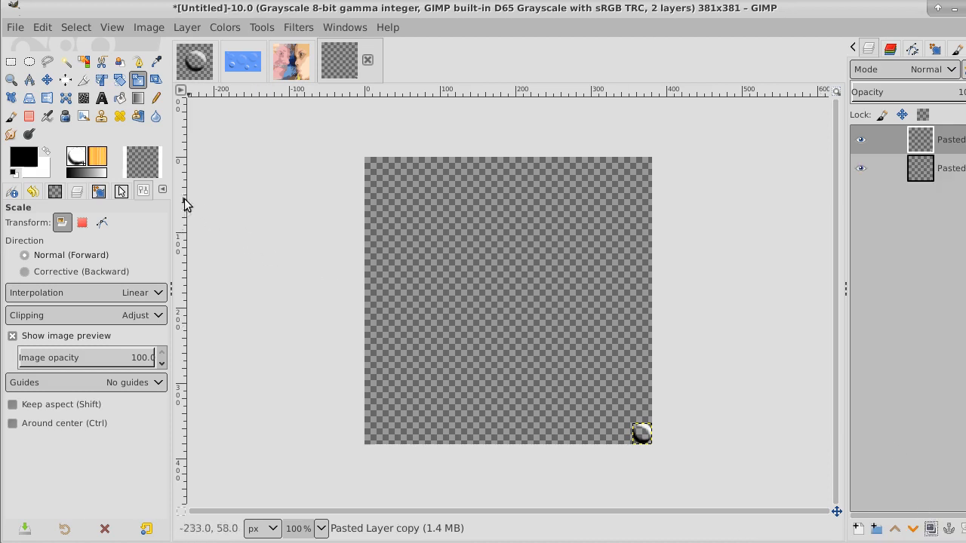
{"action": "left_click", "coordinate": [46, 79]}
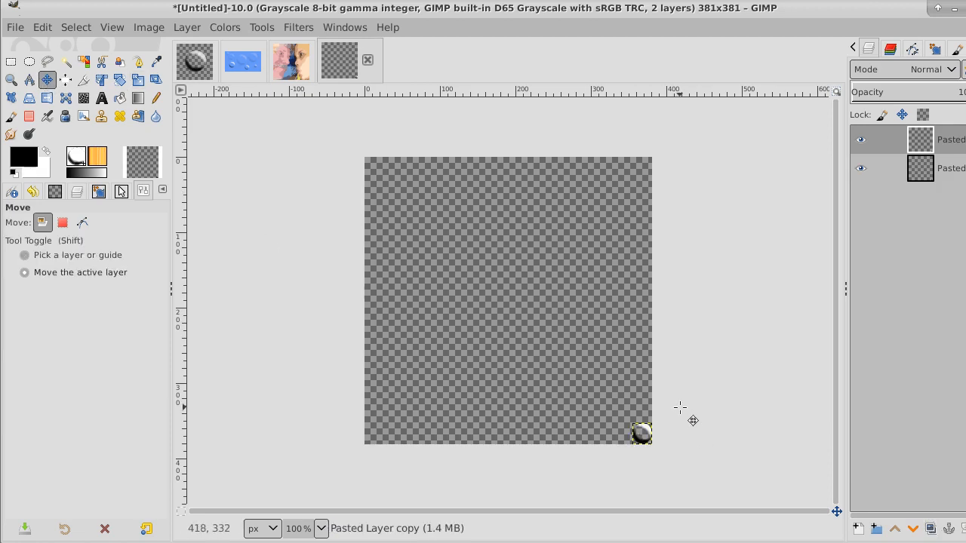
{"action": "key", "text": "Up"}
{"action": "key", "text": "Up"}
{"action": "key", "text": "Up"}
{"action": "key", "text": "Up"}
{"action": "key", "text": "Up"}
{"action": "key", "text": "Up"}
{"action": "key", "text": "Up"}
{"action": "key", "text": "Up"}
{"action": "key", "text": "Up"}
{"action": "key", "text": "Up"}
{"action": "key", "text": "Up"}
{"action": "key", "text": "Up"}
{"action": "key", "text": "Up"}
{"action": "key", "text": "Up"}
{"action": "key", "text": "Up"}
{"action": "key", "text": "Up"}
{"action": "key", "text": "Up"}
{"action": "key", "text": "Up"}
{"action": "key", "text": "Up"}
{"action": "key", "text": "Up"}
{"action": "key", "text": "Up"}
{"action": "key", "text": "Up"}
{"action": "key", "text": "Up"}
{"action": "key", "text": "Up"}
{"action": "key", "text": "Up"}
{"action": "key", "text": "Up"}
{"action": "key", "text": "Up"}
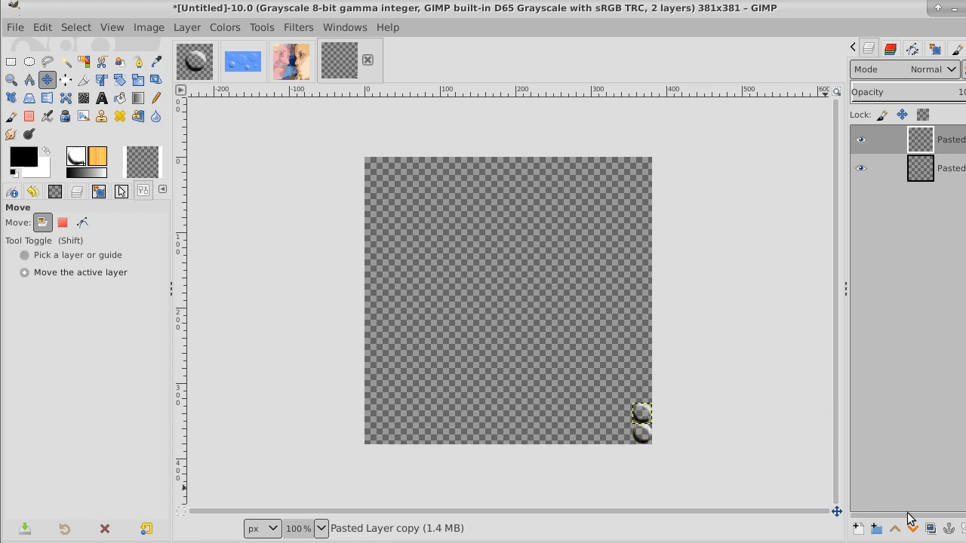
- Duplicate the upper bubble layer and move the new copy straight up to form a column of three bubbles
{"action": "left_click", "coordinate": [931, 529]}
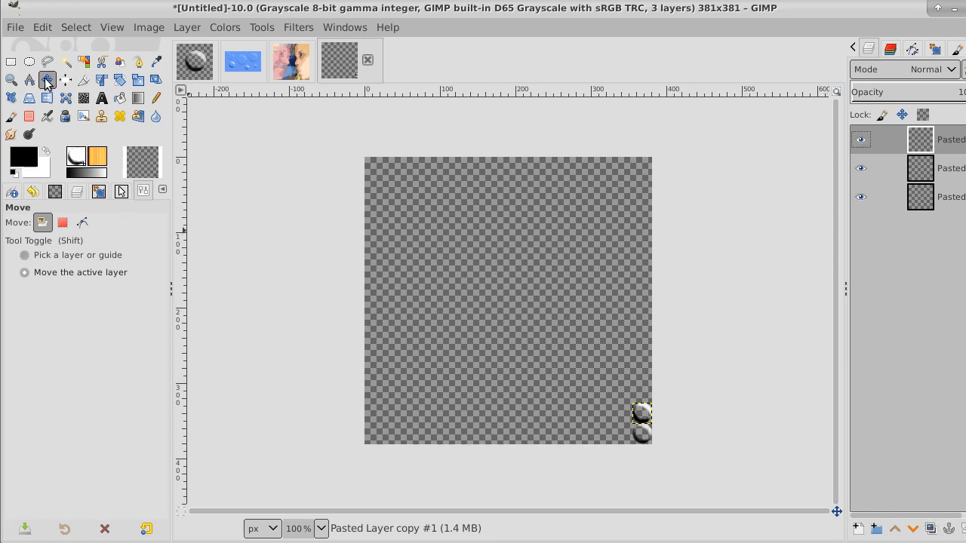
{"action": "key", "text": "Up"}
{"action": "key", "text": "Up"}
{"action": "key", "text": "Up"}
{"action": "key", "text": "Up"}
{"action": "key", "text": "Up"}
{"action": "key", "text": "Up"}
{"action": "key", "text": "Up"}
{"action": "key", "text": "Up"}
{"action": "key", "text": "Up"}
{"action": "key", "text": "Up"}
{"action": "key", "text": "Up"}
{"action": "key", "text": "Up"}
{"action": "key", "text": "Up"}
{"action": "key", "text": "Up"}
{"action": "key", "text": "Up"}
{"action": "key", "text": "Up"}
{"action": "key", "text": "Up"}
{"action": "key", "text": "Up"}
{"action": "key", "text": "Up"}
{"action": "key", "text": "Up"}
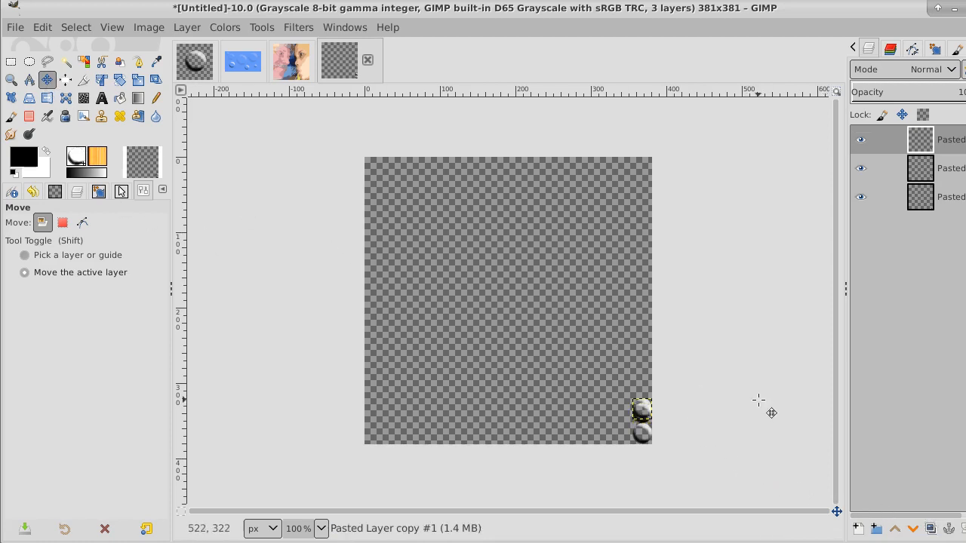
{"action": "key", "text": "Up"}
{"action": "key", "text": "Up"}
{"action": "key", "text": "Up"}
{"action": "key", "text": "Up"}
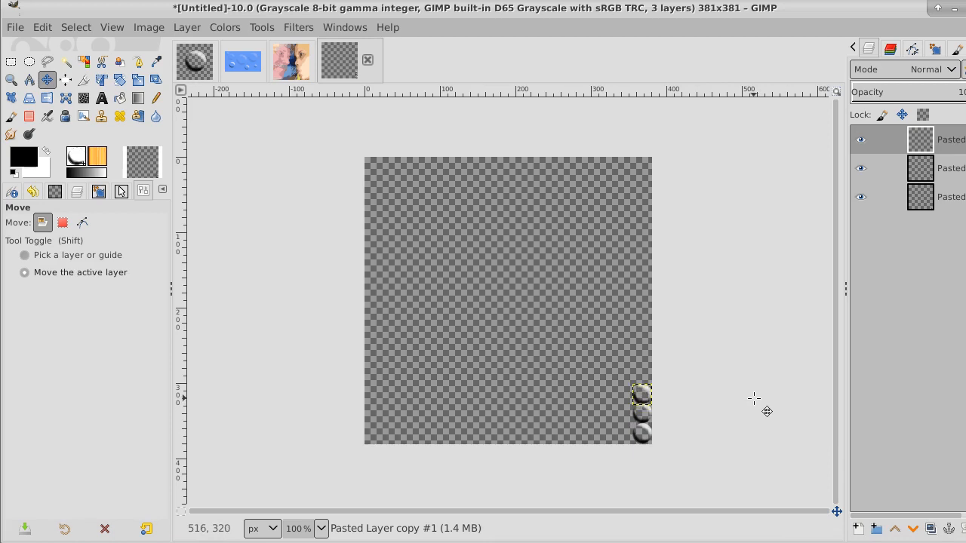
- Merge the three stacked bubble layers down into a single layer
{"action": "right_click", "coordinate": [948, 148]}
{"action": "left_click", "coordinate": [880, 198]}
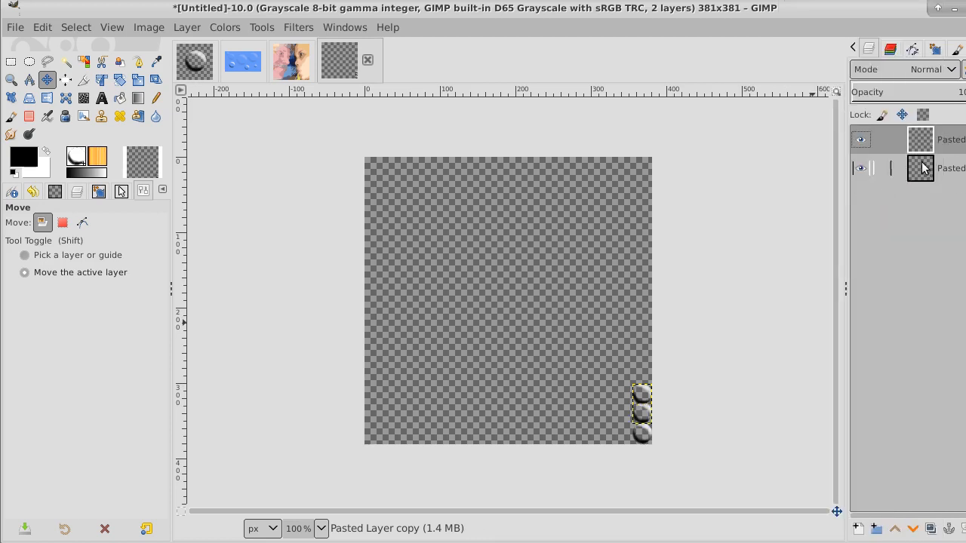
{"action": "right_click", "coordinate": [957, 147]}
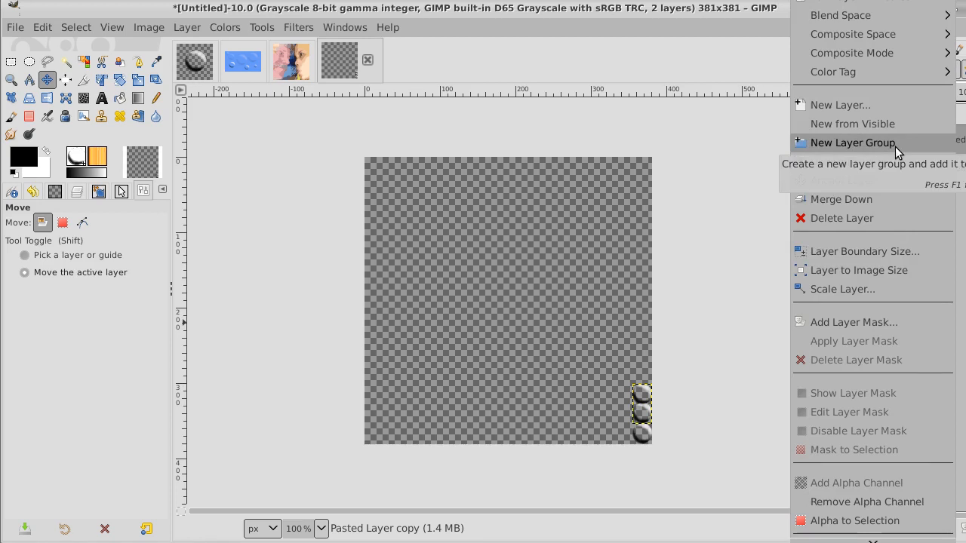
{"action": "left_click", "coordinate": [885, 202]}
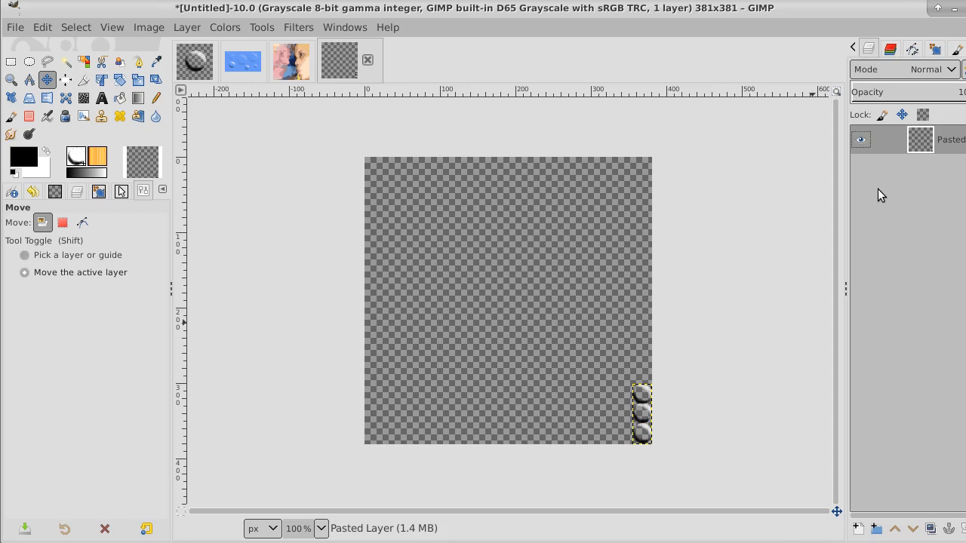
- Duplicate the merged three-bubble layer and move the copy straight up to extend the column to six bubbles
{"action": "left_click", "coordinate": [931, 528]}
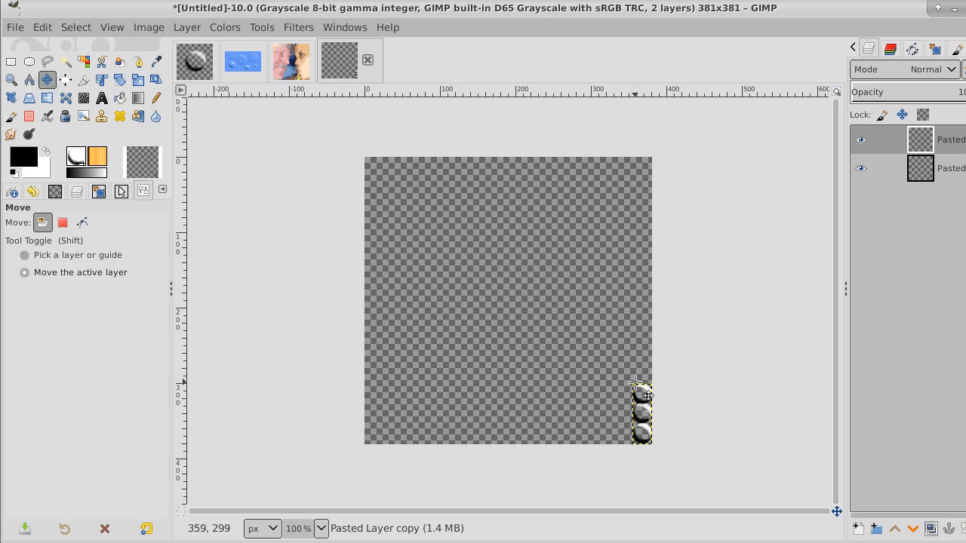
{"action": "key", "text": "Up"}
{"action": "key", "text": "Up"}
{"action": "key", "text": "Up"}
{"action": "key", "text": "Up"}
{"action": "key", "text": "Up"}
{"action": "key", "text": "Up"}
{"action": "key", "text": "Up"}
{"action": "key", "text": "Up"}
{"action": "key", "text": "Up"}
{"action": "key", "text": "Up"}
{"action": "key", "text": "Up"}
{"action": "key", "text": "Up"}
{"action": "key", "text": "Up"}
{"action": "key", "text": "Up"}
{"action": "key", "text": "Up"}
{"action": "key", "text": "Up"}
{"action": "key", "text": "Up"}
{"action": "key", "text": "Up"}
{"action": "key", "text": "Up"}
{"action": "key", "text": "Up"}
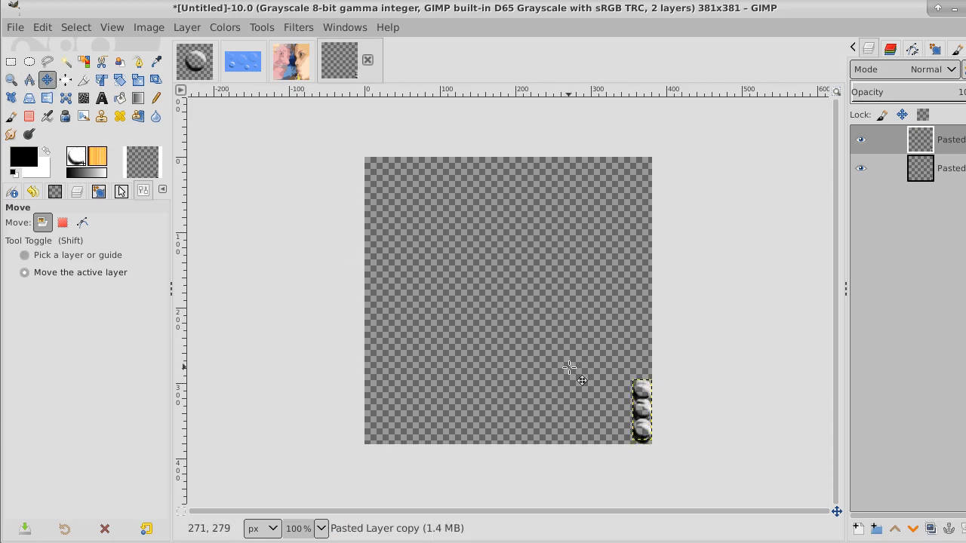
{"action": "key", "text": "Up"}
{"action": "key", "text": "Up"}
{"action": "key", "text": "Up"}
{"action": "key", "text": "Up"}
{"action": "key", "text": "Up"}
{"action": "key", "text": "Up"}
{"action": "key", "text": "Up"}
{"action": "key", "text": "Up"}
{"action": "key", "text": "Up"}
{"action": "key", "text": "Up"}
{"action": "key", "text": "Up"}
{"action": "key", "text": "Up"}
{"action": "key", "text": "Up"}
{"action": "key", "text": "Up"}
{"action": "key", "text": "Up"}
{"action": "key", "text": "Up"}
{"action": "key", "text": "Up"}
{"action": "key", "text": "Up"}
{"action": "key", "text": "Up"}
{"action": "key", "text": "Up"}
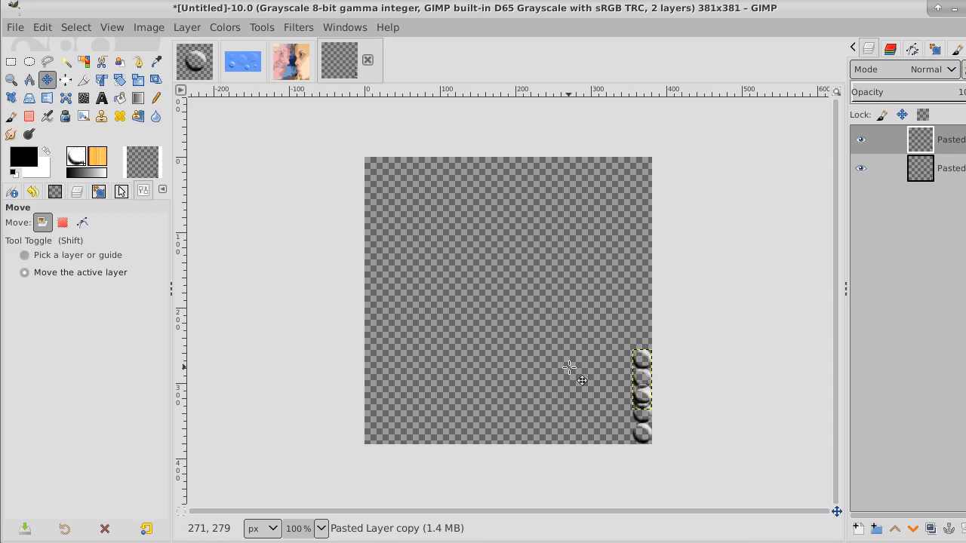
{"action": "key", "text": "Up"}
{"action": "key", "text": "Up"}
{"action": "key", "text": "Up"}
{"action": "key", "text": "Up"}
{"action": "key", "text": "Up"}
{"action": "key", "text": "Up"}
{"action": "key", "text": "Up"}
{"action": "key", "text": "Up"}
{"action": "key", "text": "Up"}
{"action": "key", "text": "Up"}
{"action": "key", "text": "Up"}
{"action": "key", "text": "Up"}
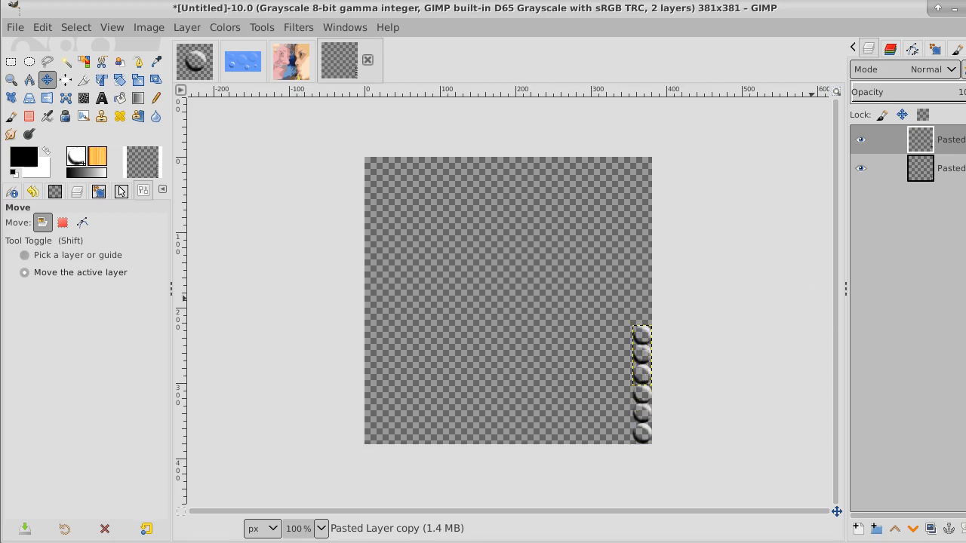
- Merge the upper three-bubble layer down into the lower one and duplicate the merged six-bubble layer
{"action": "right_click", "coordinate": [948, 148]}
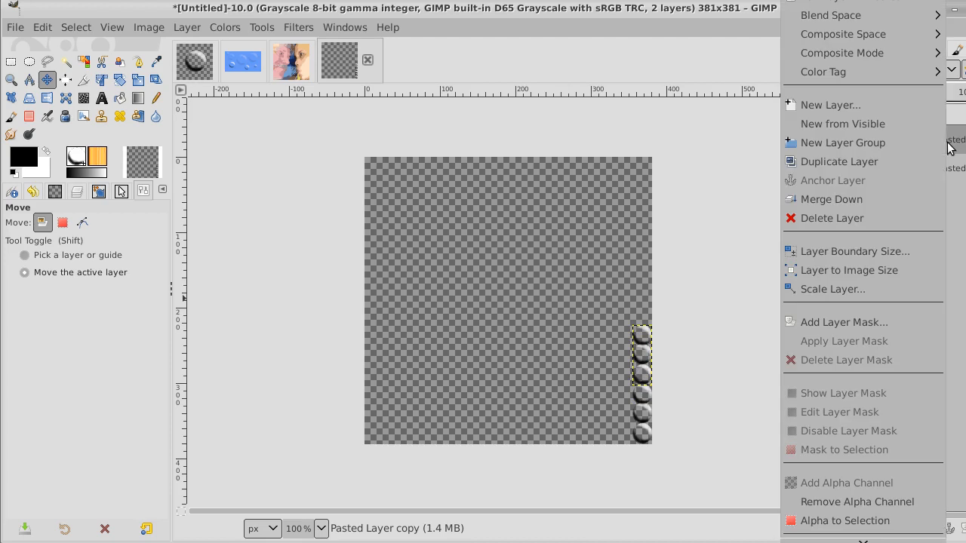
{"action": "left_click", "coordinate": [891, 200]}
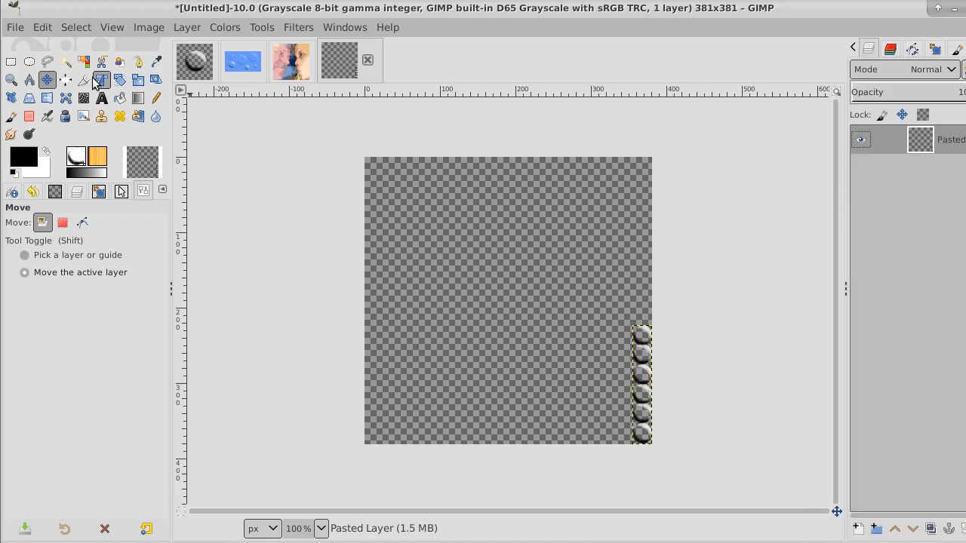
{"action": "left_click", "coordinate": [930, 528]}
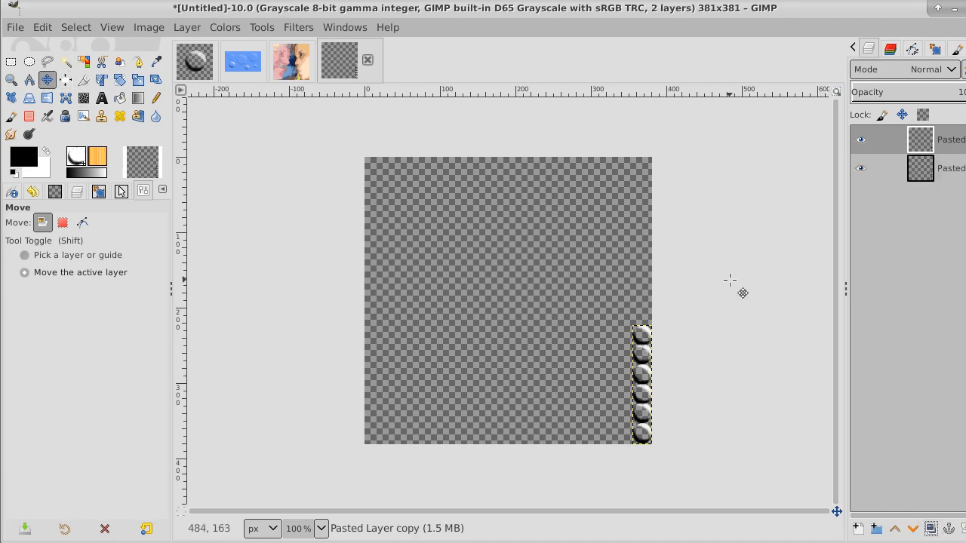
- Move the six-bubble copy straight up until it sits directly above the original column, forming a column of twelve bubbles
{"action": "key", "text": "Up"}
{"action": "key", "text": "Up"}
{"action": "key", "text": "Up"}
{"action": "key", "text": "Up"}
{"action": "key", "text": "Up"}
{"action": "key", "text": "Up"}
{"action": "key", "text": "Up"}
{"action": "key", "text": "Up"}
{"action": "key", "text": "Up"}
{"action": "key", "text": "Up"}
{"action": "key", "text": "Up"}
{"action": "key", "text": "Up"}
{"action": "key", "text": "Up"}
{"action": "key", "text": "Up"}
{"action": "key", "text": "Up"}
{"action": "key", "text": "Up"}
{"action": "key", "text": "Up"}
{"action": "key", "text": "Up"}
{"action": "key", "text": "Up"}
{"action": "key", "text": "Up"}
{"action": "key", "text": "Up"}
{"action": "key", "text": "Up"}
{"action": "key", "text": "Up"}
{"action": "key", "text": "Up"}
{"action": "key", "text": "Up"}
{"action": "key", "text": "Up"}
{"action": "key", "text": "Up"}
{"action": "key", "text": "Up"}
{"action": "key", "text": "Up"}
{"action": "key", "text": "Up"}
{"action": "key", "text": "Up"}
{"action": "key", "text": "Up"}
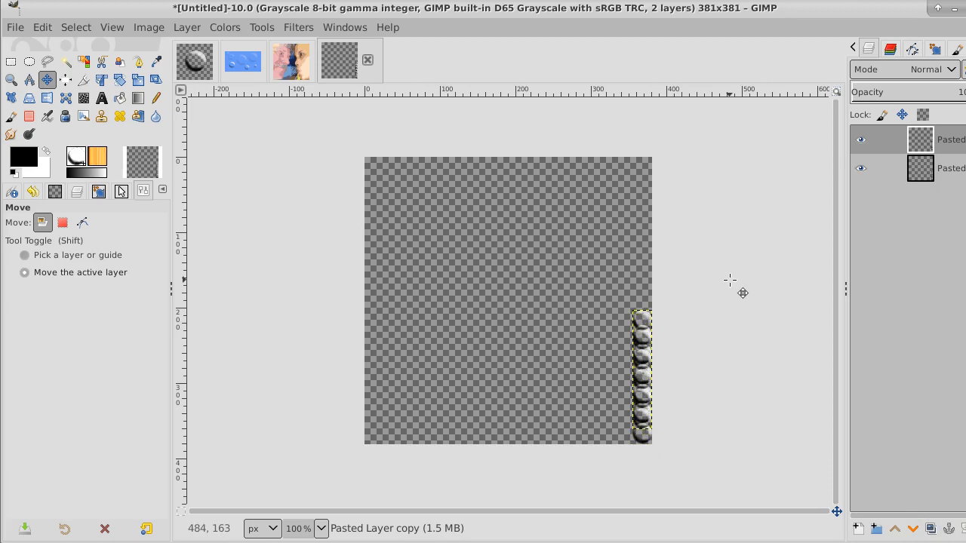
{"action": "key", "text": "Up"}
{"action": "key", "text": "Up"}
{"action": "key", "text": "Up"}
{"action": "key", "text": "Up"}
{"action": "key", "text": "Up"}
{"action": "key", "text": "Up"}
{"action": "key", "text": "Up"}
{"action": "key", "text": "Up"}
{"action": "key", "text": "Up"}
{"action": "key", "text": "Up"}
{"action": "key", "text": "Up"}
{"action": "key", "text": "Up"}
{"action": "key", "text": "Up"}
{"action": "key", "text": "Up"}
{"action": "key", "text": "Up"}
{"action": "key", "text": "Up"}
{"action": "key", "text": "Up"}
{"action": "key", "text": "Up"}
{"action": "key", "text": "Up"}
{"action": "key", "text": "Up"}
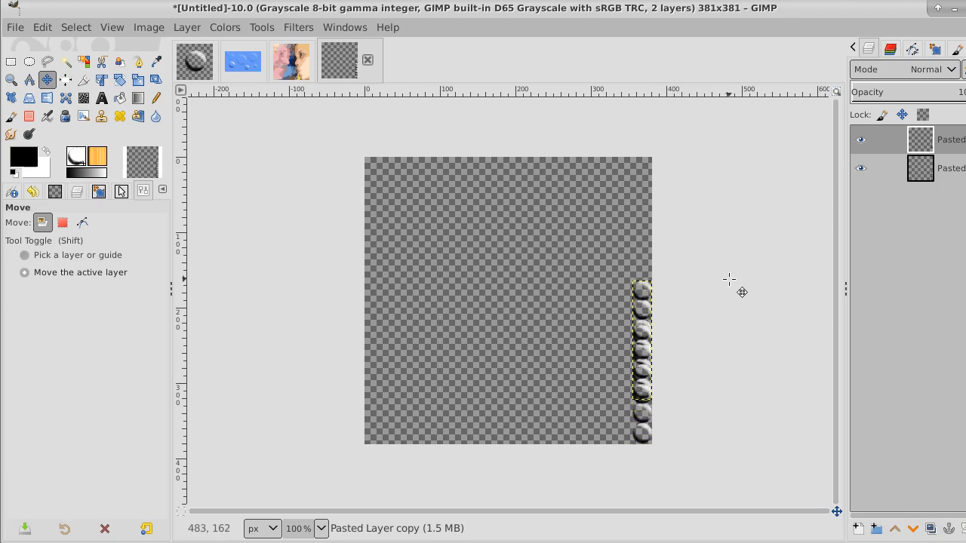
{"action": "key", "text": "Up"}
{"action": "key", "text": "Up"}
{"action": "key", "text": "Up"}
{"action": "key", "text": "Up"}
{"action": "key", "text": "Up"}
{"action": "key", "text": "Up"}
{"action": "key", "text": "Up"}
{"action": "key", "text": "Up"}
{"action": "key", "text": "Up"}
{"action": "key", "text": "Up"}
{"action": "key", "text": "Up"}
{"action": "key", "text": "Up"}
{"action": "key", "text": "Up"}
{"action": "key", "text": "Up"}
{"action": "key", "text": "Up"}
{"action": "key", "text": "Up"}
{"action": "key", "text": "Up"}
{"action": "key", "text": "Up"}
{"action": "key", "text": "Up"}
{"action": "key", "text": "Up"}
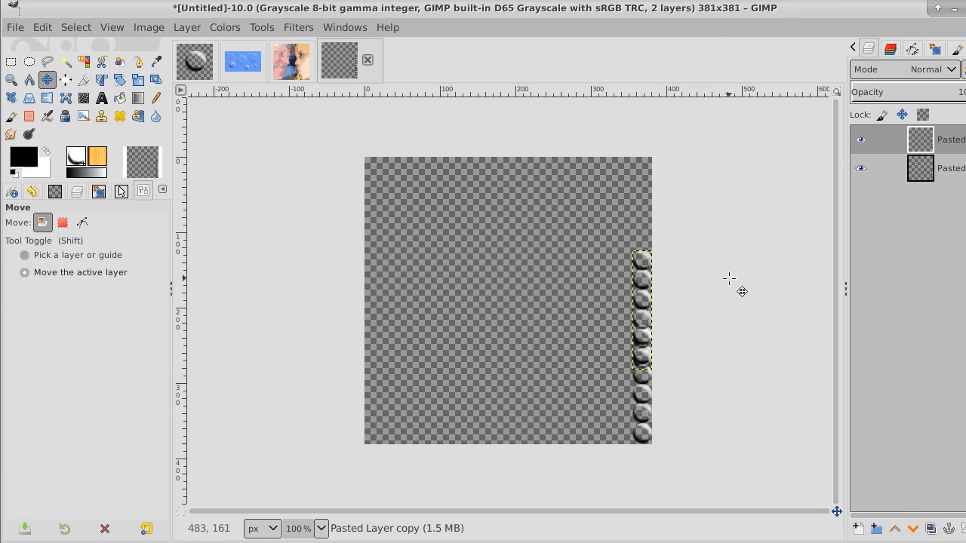
{"action": "key", "text": "Up"}
{"action": "key", "text": "Up"}
{"action": "key", "text": "Up"}
{"action": "key", "text": "Up"}
{"action": "key", "text": "Up"}
{"action": "key", "text": "Up"}
{"action": "key", "text": "Up"}
{"action": "key", "text": "Up"}
{"action": "key", "text": "Up"}
{"action": "key", "text": "Up"}
{"action": "key", "text": "Up"}
{"action": "key", "text": "Up"}
{"action": "key", "text": "Up"}
{"action": "key", "text": "Up"}
{"action": "key", "text": "Up"}
{"action": "key", "text": "Up"}
{"action": "key", "text": "Up"}
{"action": "key", "text": "Up"}
{"action": "key", "text": "Up"}
{"action": "key", "text": "Up"}
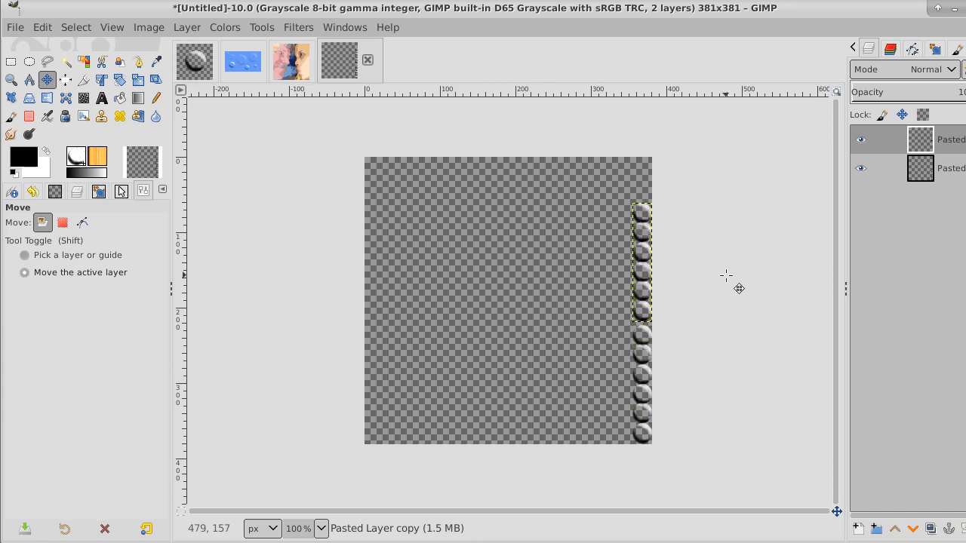
{"action": "key", "text": "Down"}
{"action": "key", "text": "Down"}
{"action": "key", "text": "Down"}
{"action": "key", "text": "Down"}
{"action": "key", "text": "Down"}
{"action": "key", "text": "Down"}
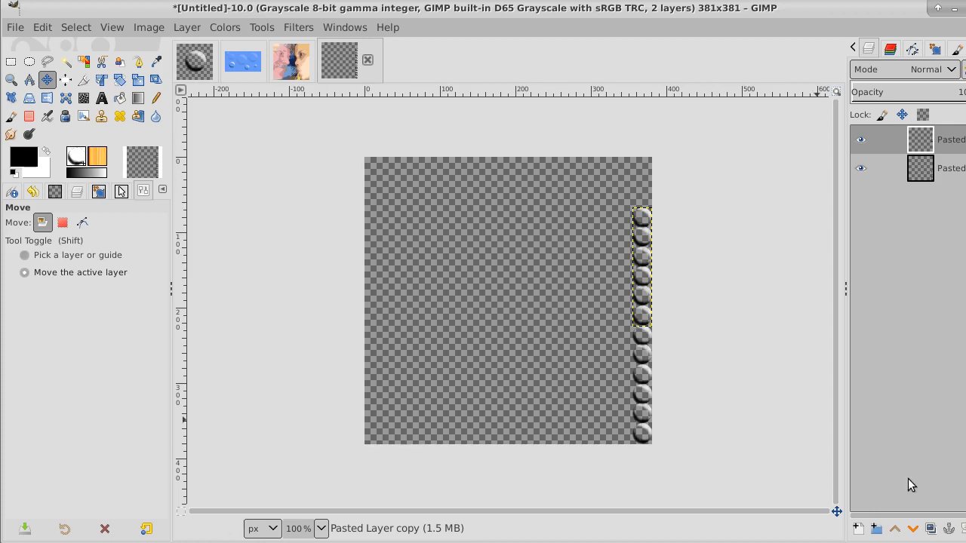
- Duplicate the upper six-bubble layer and move the copy straight up until the bubble column reaches past the canvas's top edge
{"action": "left_click", "coordinate": [931, 529]}
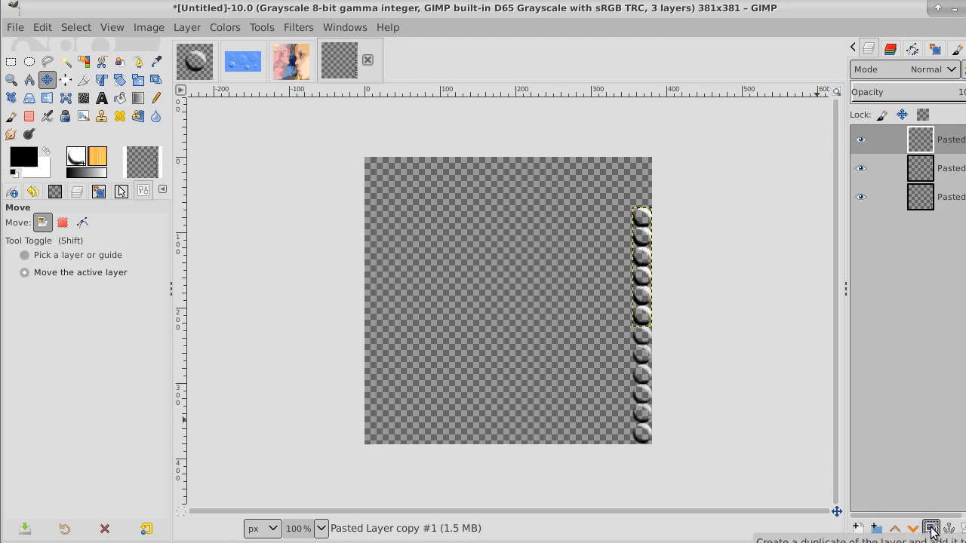
{"action": "key", "text": "Up"}
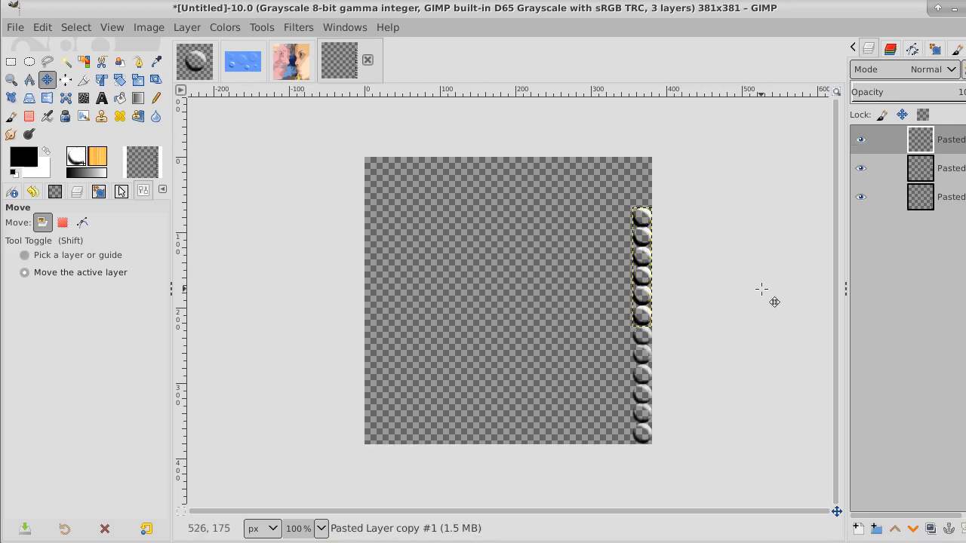
{"action": "key", "text": "Up"}
{"action": "key", "text": "Up"}
{"action": "key", "text": "Up"}
{"action": "key", "text": "Up"}
{"action": "key", "text": "Up"}
{"action": "key", "text": "Up"}
{"action": "key", "text": "Up"}
{"action": "key", "text": "Up"}
{"action": "key", "text": "Up"}
{"action": "key", "text": "Up"}
{"action": "key", "text": "Up"}
{"action": "key", "text": "Up"}
{"action": "key", "text": "Up"}
{"action": "key", "text": "Up"}
{"action": "key", "text": "Up"}
{"action": "key", "text": "Up"}
{"action": "key", "text": "Up"}
{"action": "key", "text": "Up"}
{"action": "key", "text": "Up"}
{"action": "key", "text": "Up"}
{"action": "key", "text": "Up"}
{"action": "key", "text": "Up"}
{"action": "key", "text": "Up"}
{"action": "key", "text": "Up"}
{"action": "key", "text": "Up"}
{"action": "key", "text": "Up"}
{"action": "key", "text": "Up"}
{"action": "key", "text": "Up"}
{"action": "key", "text": "Up"}
{"action": "key", "text": "Up"}
{"action": "key", "text": "Up"}
{"action": "key", "text": "Up"}
{"action": "key", "text": "Up"}
{"action": "key", "text": "Up"}
{"action": "key", "text": "Up"}
{"action": "key", "text": "Up"}
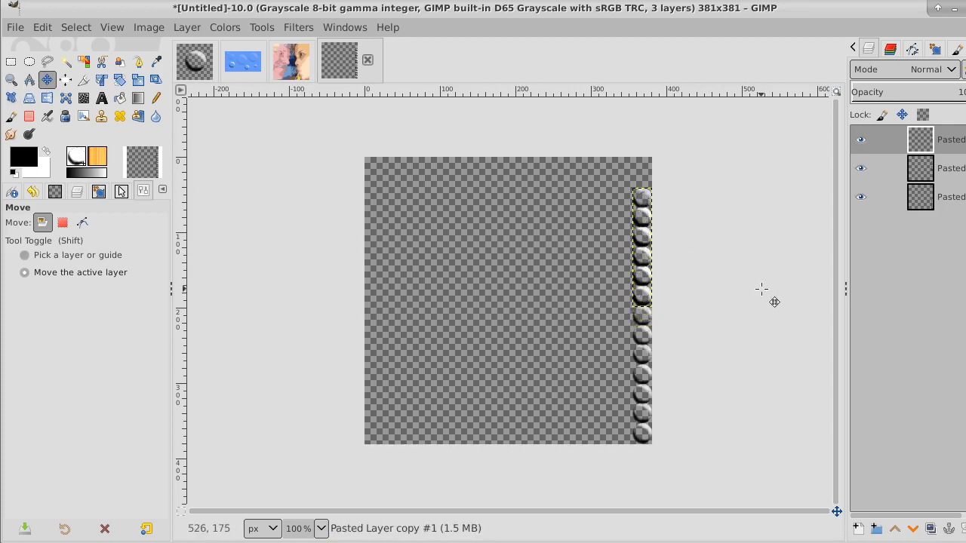
{"action": "key", "text": "Up"}
{"action": "key", "text": "Up"}
{"action": "key", "text": "Up"}
{"action": "key", "text": "Up"}
{"action": "key", "text": "Up"}
{"action": "key", "text": "Up"}
{"action": "key", "text": "Up"}
{"action": "key", "text": "Up"}
{"action": "key", "text": "Up"}
{"action": "key", "text": "Up"}
{"action": "key", "text": "Up"}
{"action": "key", "text": "Up"}
{"action": "key", "text": "Up"}
{"action": "key", "text": "Up"}
{"action": "key", "text": "Up"}
{"action": "key", "text": "Up"}
{"action": "key", "text": "Up"}
{"action": "key", "text": "Up"}
{"action": "key", "text": "Up"}
{"action": "key", "text": "Up"}
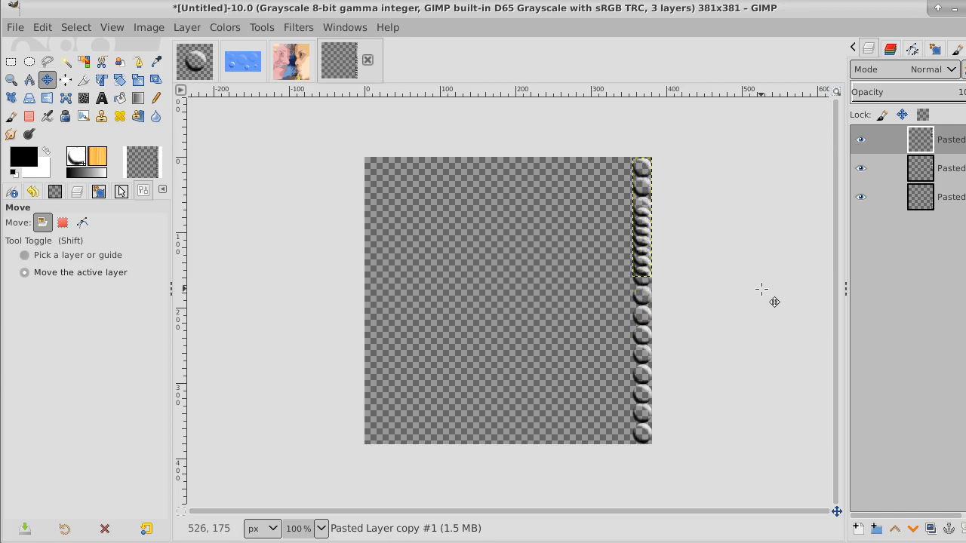
{"action": "key", "text": "Up"}
{"action": "key", "text": "Up"}
{"action": "key", "text": "Up"}
{"action": "key", "text": "Up"}
{"action": "key", "text": "Up"}
{"action": "key", "text": "Up"}
{"action": "key", "text": "Up"}
{"action": "key", "text": "Up"}
{"action": "key", "text": "Up"}
{"action": "key", "text": "Up"}
{"action": "key", "text": "Up"}
{"action": "key", "text": "Up"}
{"action": "key", "text": "Up"}
{"action": "key", "text": "Up"}
{"action": "key", "text": "Up"}
{"action": "key", "text": "Up"}
{"action": "key", "text": "Up"}
{"action": "key", "text": "Up"}
{"action": "key", "text": "Up"}
{"action": "key", "text": "Up"}
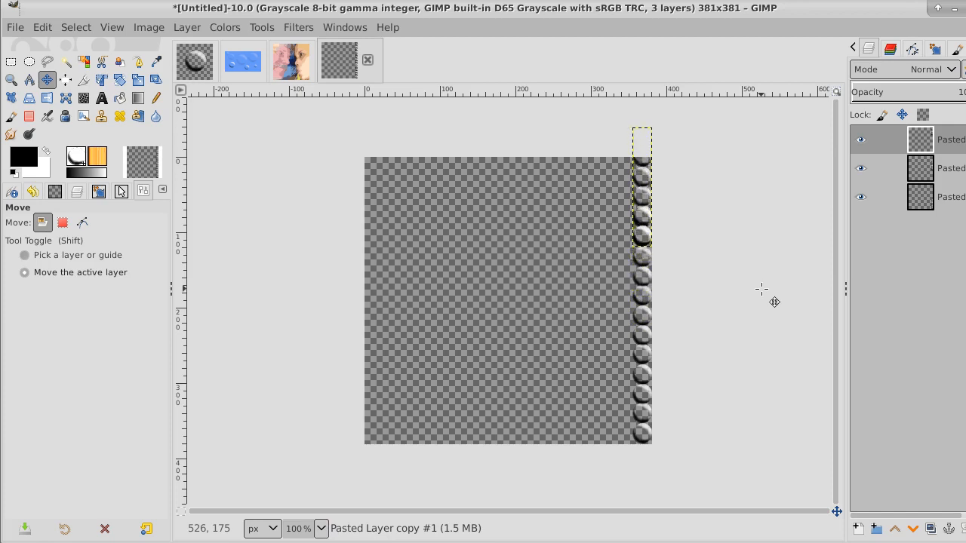
{"action": "key", "text": "Up"}
{"action": "key", "text": "Up"}
{"action": "key", "text": "Up"}
{"action": "key", "text": "Up"}
{"action": "key", "text": "Up"}
{"action": "key", "text": "Up"}
{"action": "key", "text": "Up"}
{"action": "key", "text": "Up"}
{"action": "key", "text": "Up"}
{"action": "key", "text": "Up"}
{"action": "key", "text": "Up"}
{"action": "key", "text": "Up"}
{"action": "key", "text": "Up"}
{"action": "key", "text": "Up"}
{"action": "key", "text": "Up"}
{"action": "key", "text": "Up"}
{"action": "key", "text": "Up"}
{"action": "key", "text": "Up"}
{"action": "key", "text": "Up"}
{"action": "key", "text": "Up"}
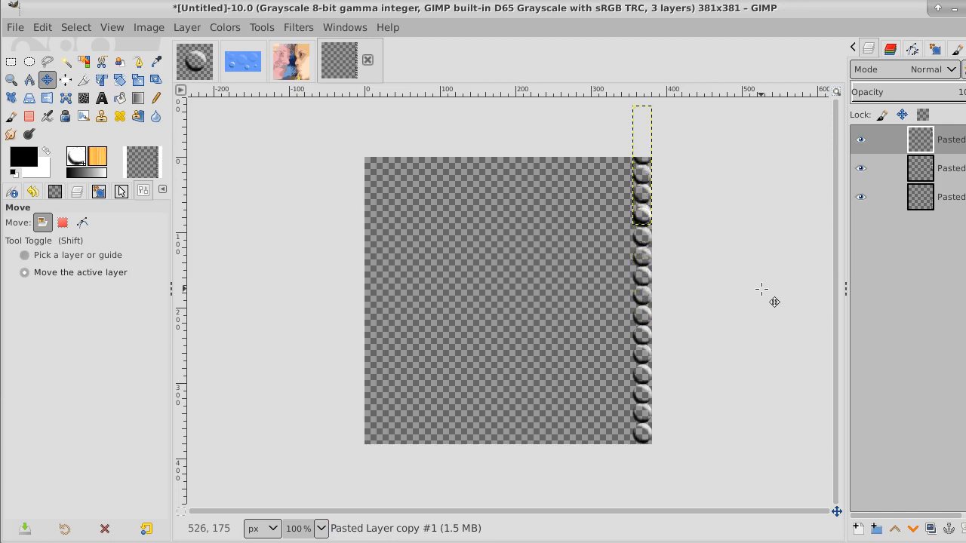
{"action": "key", "text": "Up"}
{"action": "key", "text": "Up"}
{"action": "key", "text": "Up"}
{"action": "key", "text": "Up"}
{"action": "key", "text": "Up"}
{"action": "key", "text": "Up"}
{"action": "key", "text": "Up"}
{"action": "key", "text": "Up"}
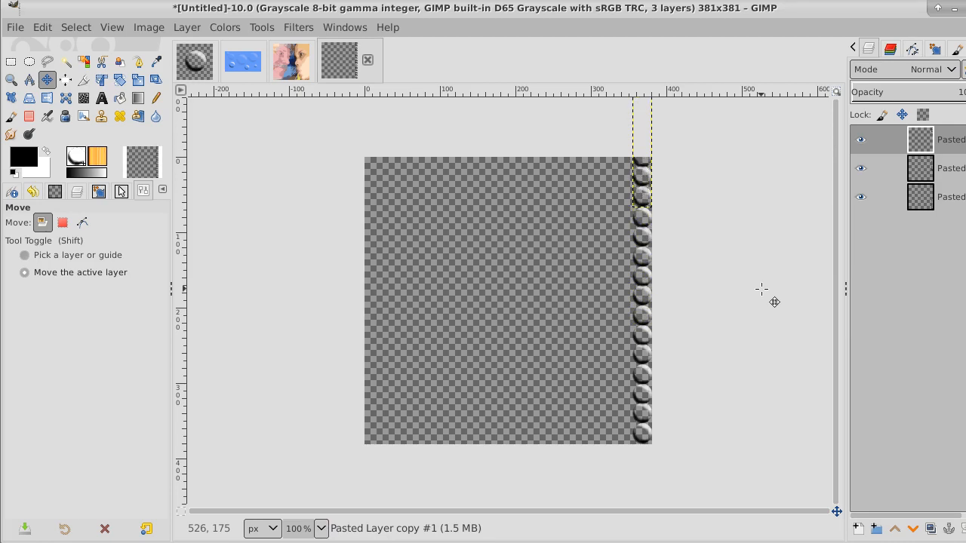
{"action": "key", "text": "Down"}
{"action": "key", "text": "Down"}
{"action": "key", "text": "Down"}
{"action": "key", "text": "Down"}
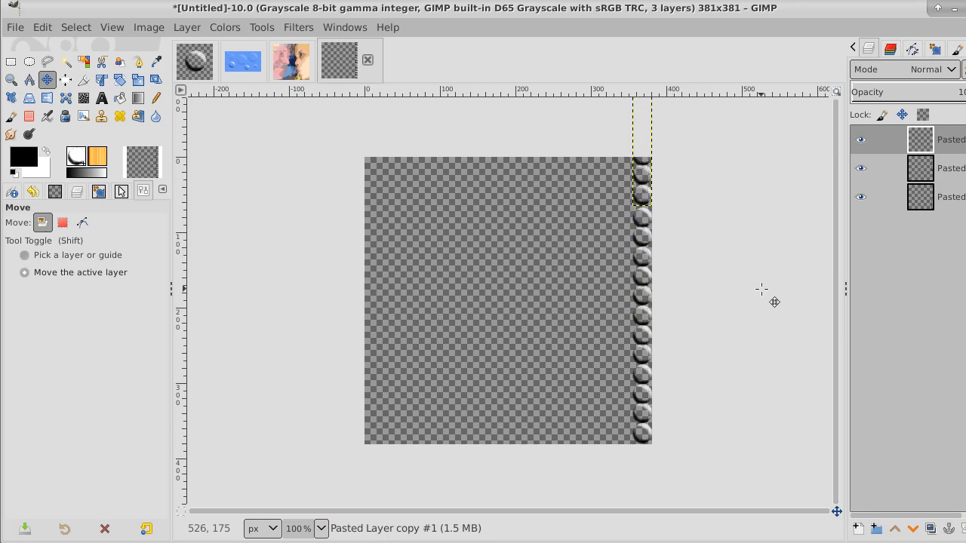
{"action": "key", "text": "Down"}
{"action": "key", "text": "Down"}
{"action": "key", "text": "Down"}
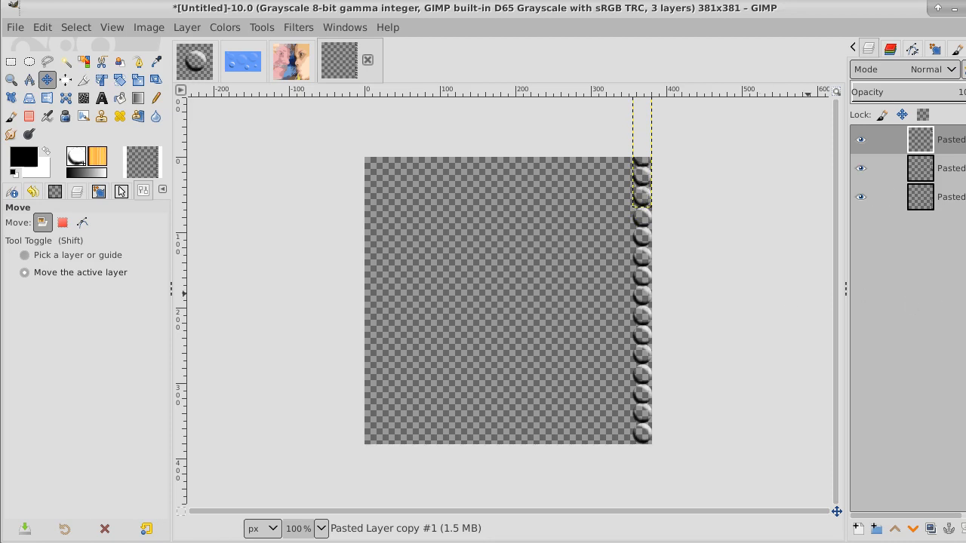
- Merge the three bubble column layers down into one and fit the merged layer to the image size
{"action": "right_click", "coordinate": [956, 146]}
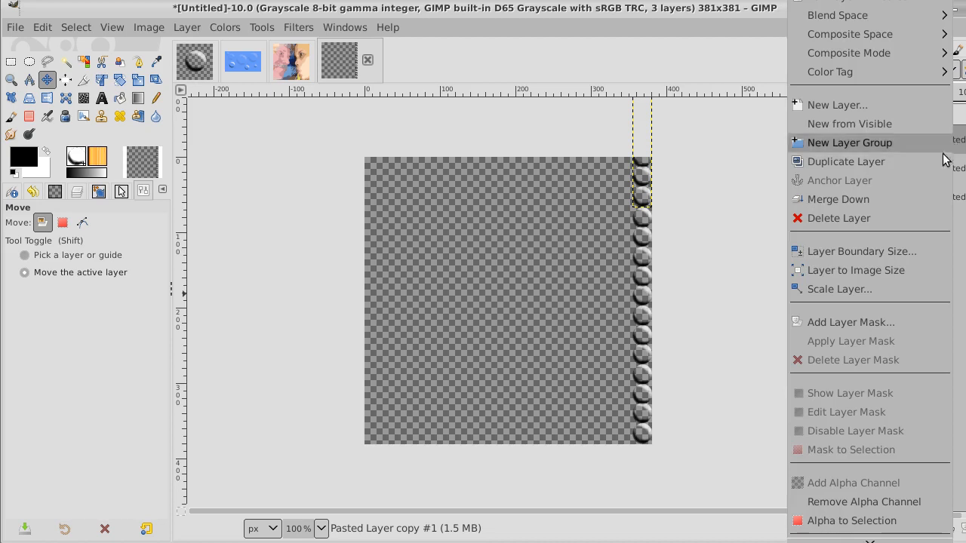
{"action": "left_click", "coordinate": [911, 194]}
{"action": "right_click", "coordinate": [955, 153]}
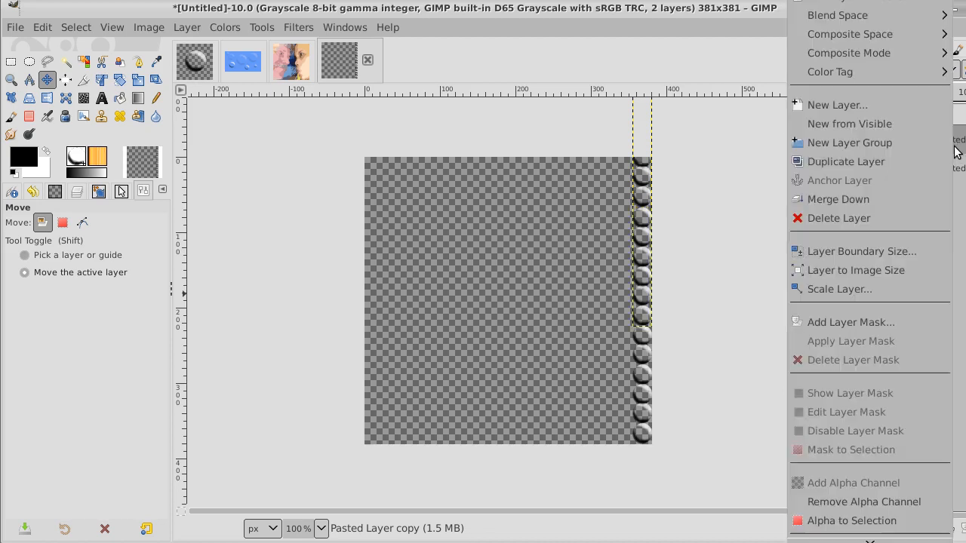
{"action": "left_click", "coordinate": [909, 196]}
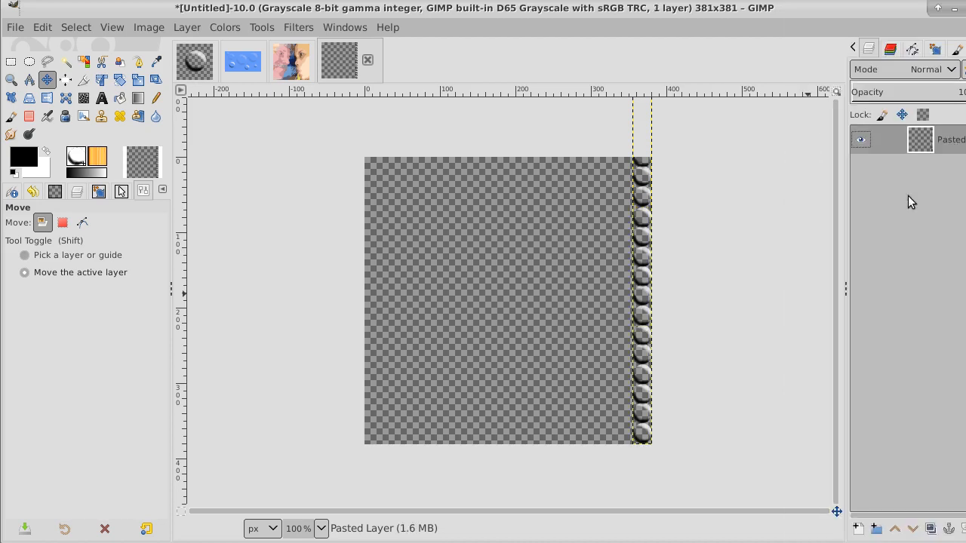
{"action": "right_click", "coordinate": [962, 142]}
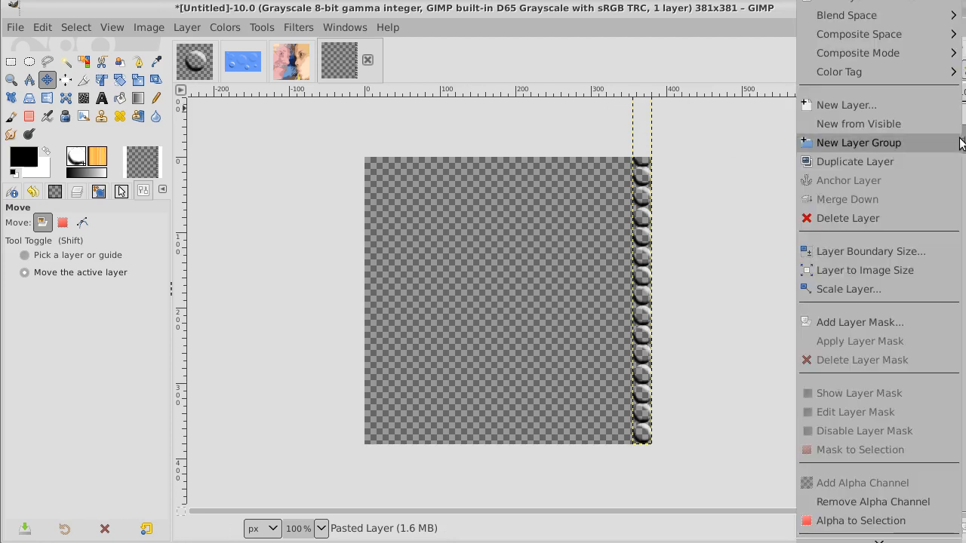
{"action": "left_click", "coordinate": [902, 268]}
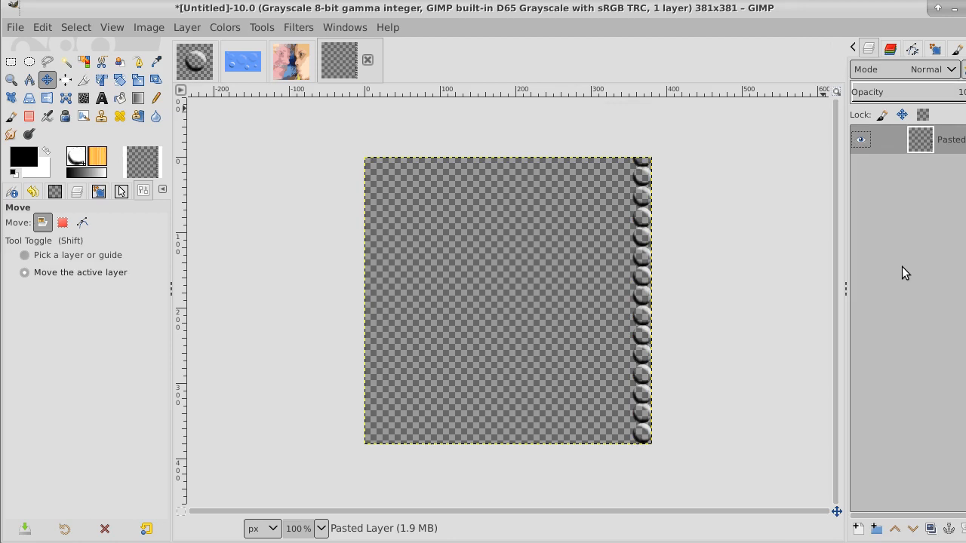
- Duplicate the full-height bubble column layer and move the copy straight left to form a second column beside the original
{"action": "left_click", "coordinate": [932, 529]}
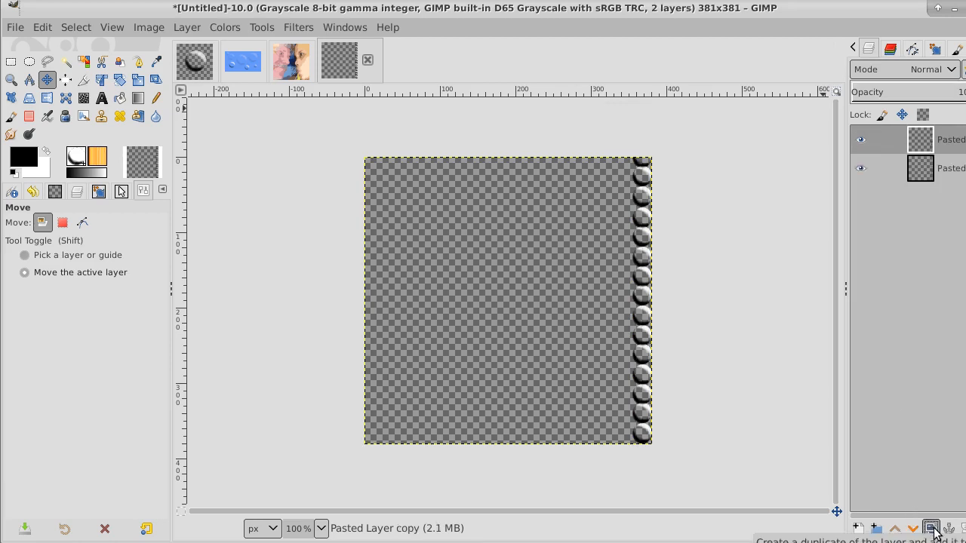
{"action": "left_click", "coordinate": [28, 80]}
{"action": "left_click", "coordinate": [708, 267]}
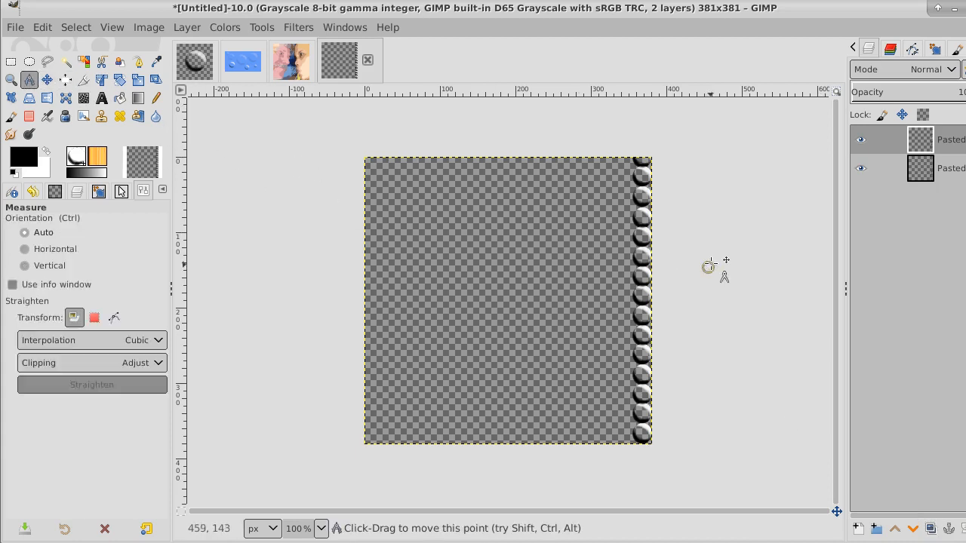
{"action": "left_click", "coordinate": [47, 80]}
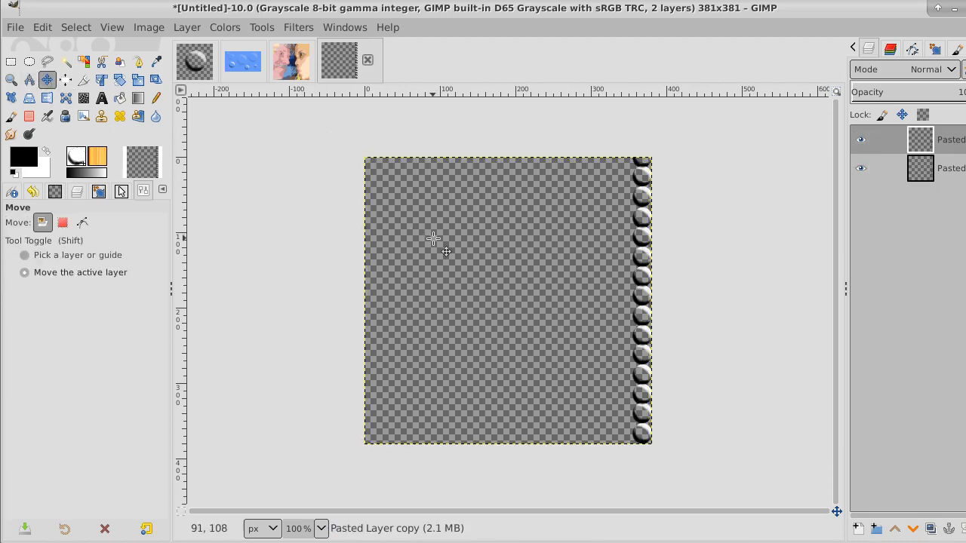
{"action": "key", "text": "Left"}
{"action": "key", "text": "Left"}
{"action": "key", "text": "Left"}
{"action": "key", "text": "Left"}
{"action": "key", "text": "Left"}
{"action": "key", "text": "Left"}
{"action": "key", "text": "Left"}
{"action": "key", "text": "Left"}
{"action": "key", "text": "Left"}
{"action": "key", "text": "Left"}
{"action": "key", "text": "Left"}
{"action": "key", "text": "Left"}
{"action": "key", "text": "Left"}
{"action": "key", "text": "Left"}
{"action": "key", "text": "Left"}
{"action": "key", "text": "Left"}
{"action": "key", "text": "Left"}
{"action": "key", "text": "Left"}
{"action": "key", "text": "Left"}
{"action": "key", "text": "Left"}
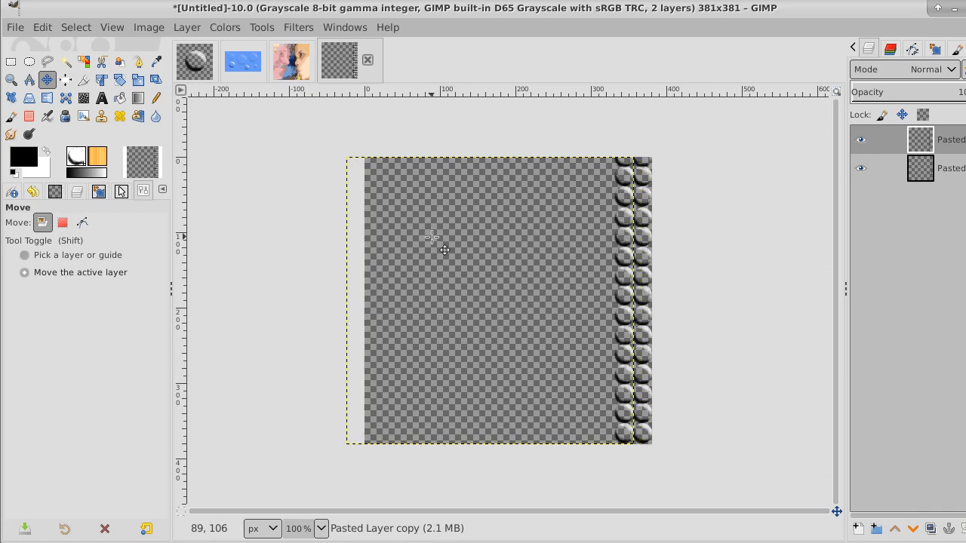
{"action": "key", "text": "Left"}
- Merge the second column down into the original and duplicate the merged two-column layer
{"action": "right_click", "coordinate": [960, 143]}
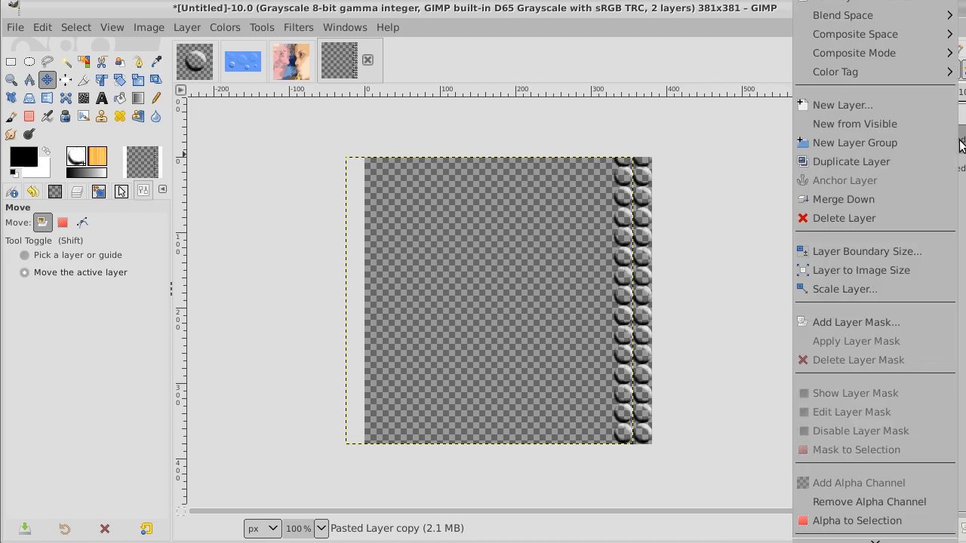
{"action": "left_click", "coordinate": [924, 194]}
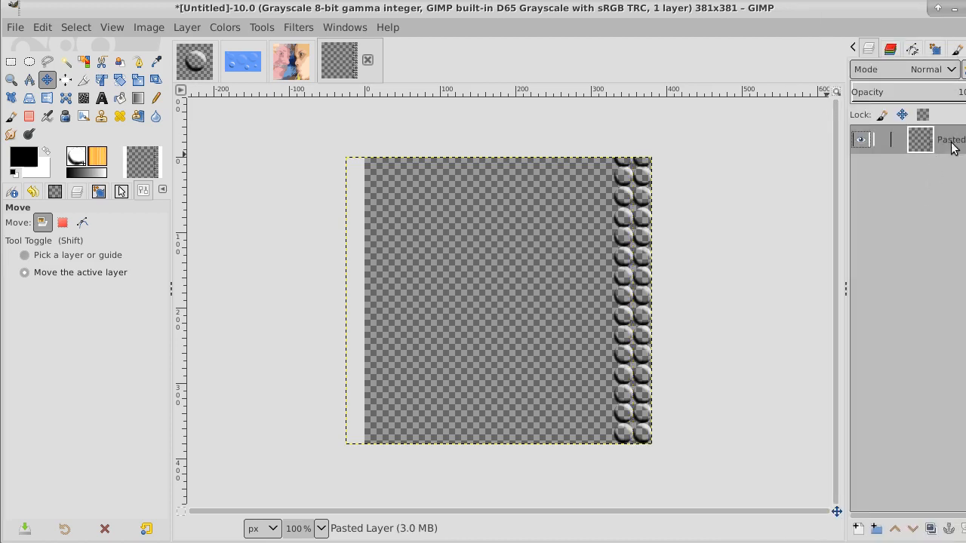
{"action": "left_click", "coordinate": [932, 529]}
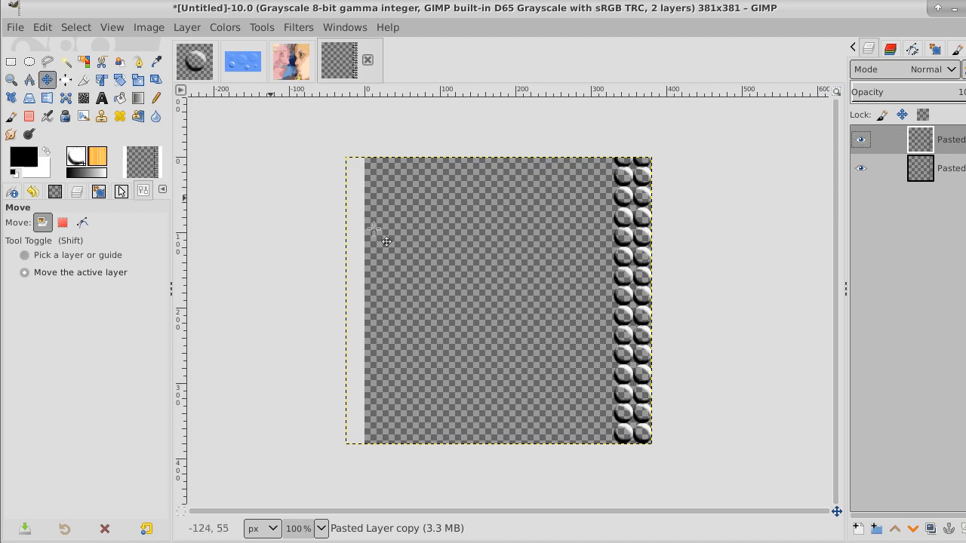
- Move the duplicated two-column layer straight left until it sits flush beside the original pair, forming four bubble columns
{"action": "left_click", "coordinate": [716, 286]}
{"action": "key", "text": "Left"}
{"action": "key", "text": "Left"}
{"action": "key", "text": "Left"}
{"action": "key", "text": "Left"}
{"action": "key", "text": "Left"}
{"action": "key", "text": "Left"}
{"action": "key", "text": "Left"}
{"action": "key", "text": "Left"}
{"action": "key", "text": "Left"}
{"action": "key", "text": "Left"}
{"action": "key", "text": "Left"}
{"action": "key", "text": "Left"}
{"action": "key", "text": "Left"}
{"action": "key", "text": "Left"}
{"action": "key", "text": "Left"}
{"action": "key", "text": "Left"}
{"action": "key", "text": "Left"}
{"action": "key", "text": "Left"}
{"action": "key", "text": "Left"}
{"action": "key", "text": "Left"}
{"action": "key", "text": "Left"}
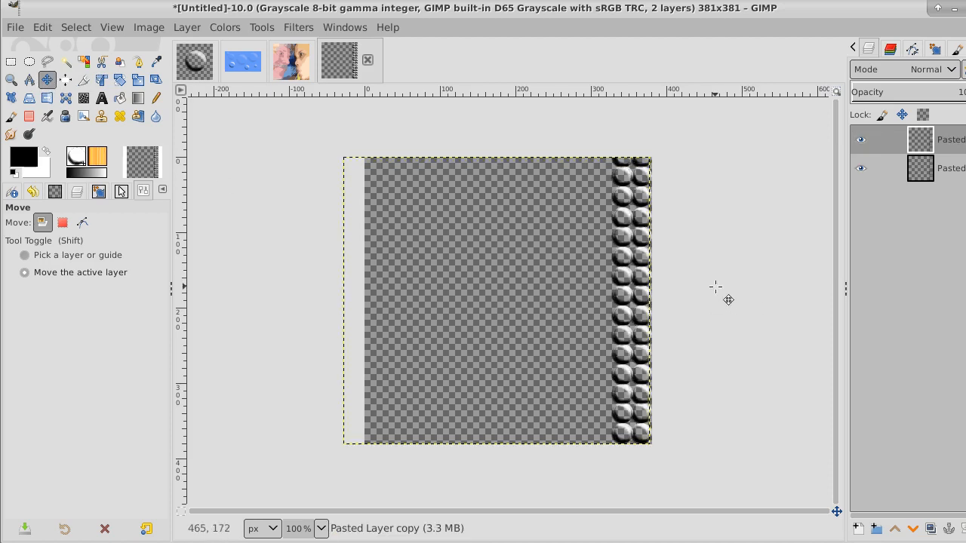
{"action": "key", "text": "Left"}
{"action": "key", "text": "Left"}
{"action": "key", "text": "Left"}
{"action": "key", "text": "Left"}
{"action": "key", "text": "Left"}
{"action": "key", "text": "Left"}
{"action": "key", "text": "Left"}
{"action": "key", "text": "Left"}
{"action": "key", "text": "Left"}
{"action": "key", "text": "Left"}
{"action": "key", "text": "Left"}
{"action": "key", "text": "Left"}
{"action": "key", "text": "Left"}
{"action": "key", "text": "Left"}
{"action": "key", "text": "Left"}
{"action": "key", "text": "Left"}
{"action": "key", "text": "Left"}
{"action": "key", "text": "Left"}
{"action": "key", "text": "Left"}
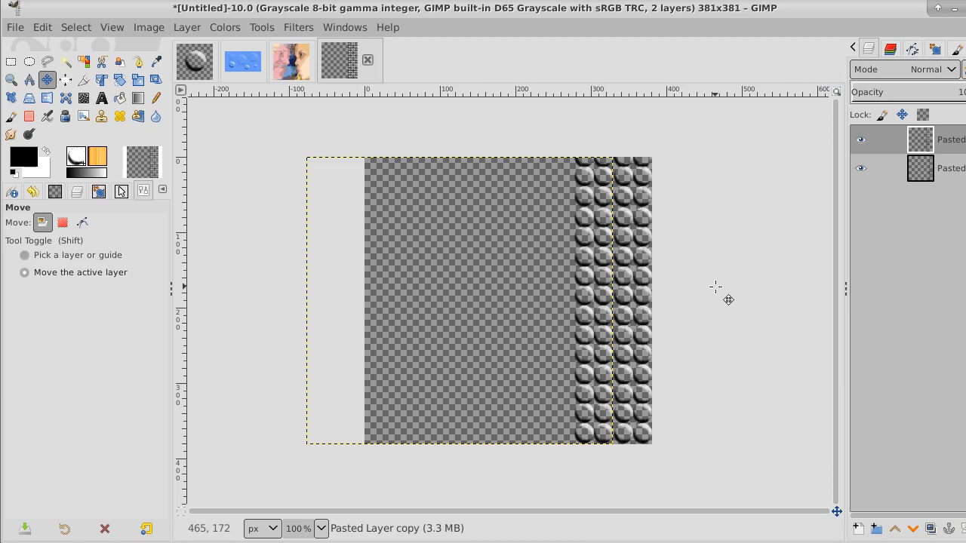
{"action": "key", "text": "Right"}
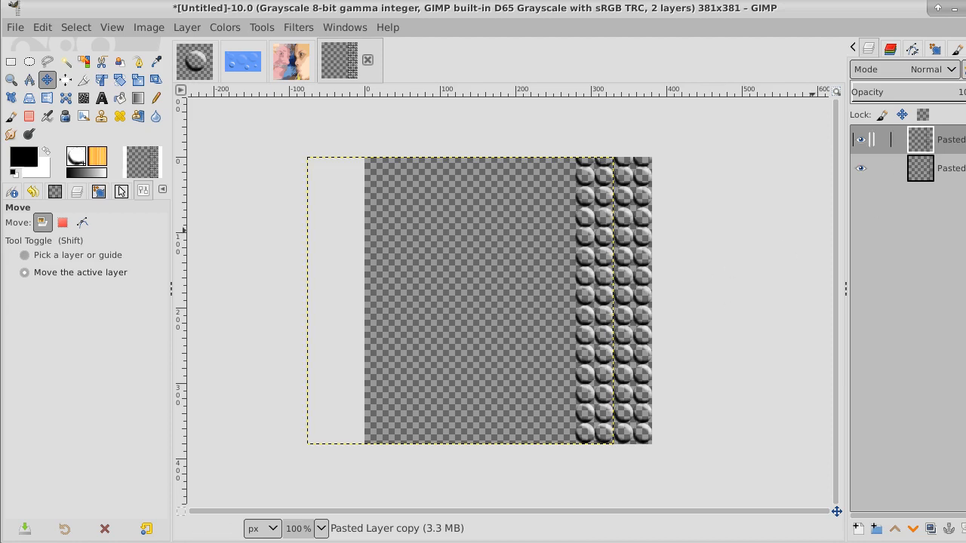
- Merge the moved two-column copy down into the original and duplicate the merged four-column layer
{"action": "right_click", "coordinate": [952, 162]}
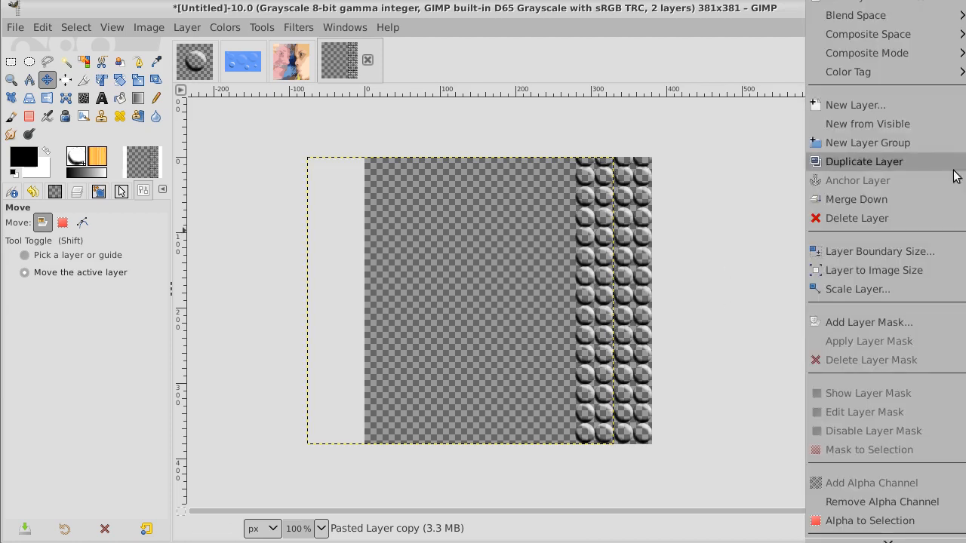
{"action": "left_click", "coordinate": [936, 207]}
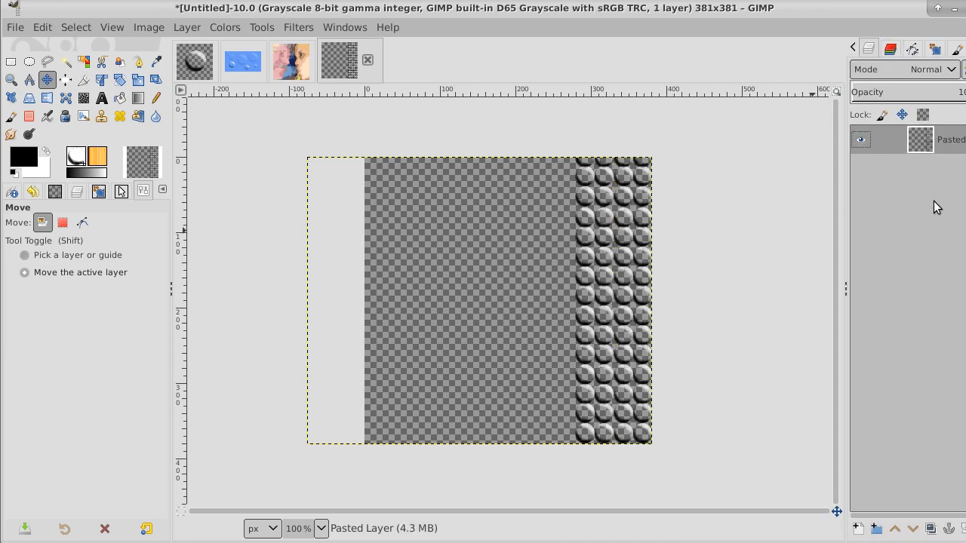
{"action": "left_click", "coordinate": [931, 528]}
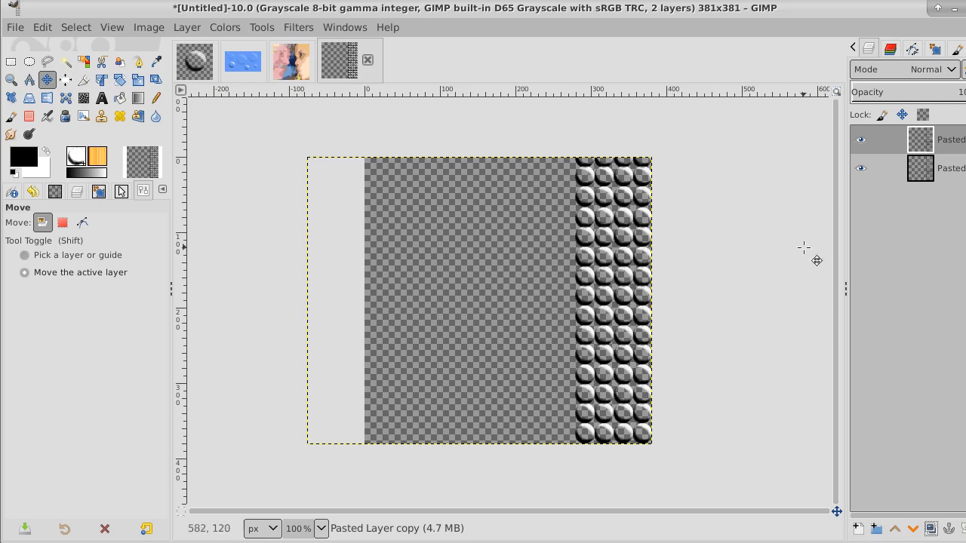
- Move the duplicated four-column layer straight left until it sits flush beside the original four, forming eight bubble columns
{"action": "key", "text": "Left"}
{"action": "key", "text": "Left"}
{"action": "key", "text": "Left"}
{"action": "key", "text": "Left"}
{"action": "key", "text": "Left"}
{"action": "key", "text": "Left"}
{"action": "key", "text": "Left"}
{"action": "key", "text": "Left"}
{"action": "key", "text": "Left"}
{"action": "key", "text": "Left"}
{"action": "key", "text": "Left"}
{"action": "key", "text": "Left"}
{"action": "key", "text": "Left"}
{"action": "key", "text": "Left"}
{"action": "key", "text": "Left"}
{"action": "key", "text": "Left"}
{"action": "key", "text": "Left"}
{"action": "key", "text": "Left"}
{"action": "key", "text": "Left"}
{"action": "key", "text": "Left"}
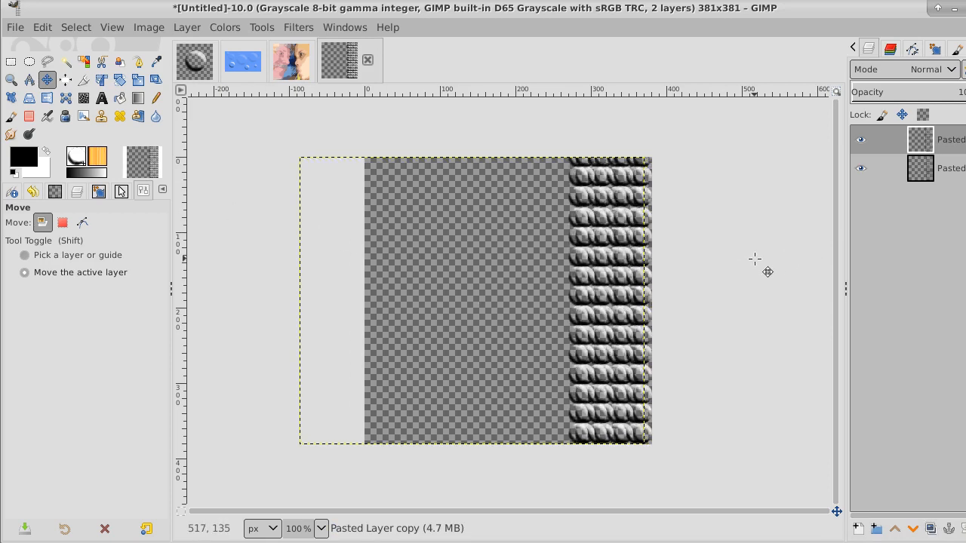
{"action": "key", "text": "Left"}
{"action": "key", "text": "Left"}
{"action": "key", "text": "Left"}
{"action": "key", "text": "Left"}
{"action": "key", "text": "Left"}
{"action": "key", "text": "Left"}
{"action": "key", "text": "Left"}
{"action": "key", "text": "Left"}
{"action": "key", "text": "Left"}
{"action": "key", "text": "Left"}
{"action": "key", "text": "Left"}
{"action": "key", "text": "Left"}
{"action": "key", "text": "Left"}
{"action": "key", "text": "Left"}
{"action": "key", "text": "Left"}
{"action": "key", "text": "Left"}
{"action": "key", "text": "Left"}
{"action": "key", "text": "Left"}
{"action": "key", "text": "Left"}
{"action": "key", "text": "Left"}
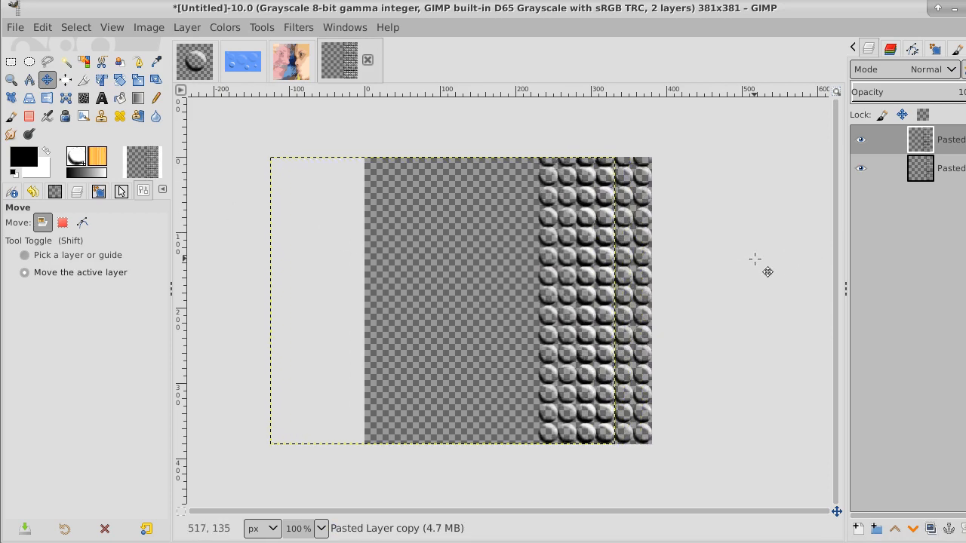
{"action": "key", "text": "Left"}
{"action": "key", "text": "Left"}
{"action": "key", "text": "Left"}
{"action": "key", "text": "Left"}
{"action": "key", "text": "Left"}
{"action": "key", "text": "Left"}
{"action": "key", "text": "Left"}
{"action": "key", "text": "Left"}
{"action": "key", "text": "Left"}
{"action": "key", "text": "Left"}
{"action": "key", "text": "Left"}
{"action": "key", "text": "Left"}
{"action": "key", "text": "Left"}
{"action": "key", "text": "Left"}
{"action": "key", "text": "Left"}
{"action": "key", "text": "Left"}
{"action": "key", "text": "Left"}
{"action": "key", "text": "Left"}
{"action": "key", "text": "Left"}
{"action": "key", "text": "Left"}
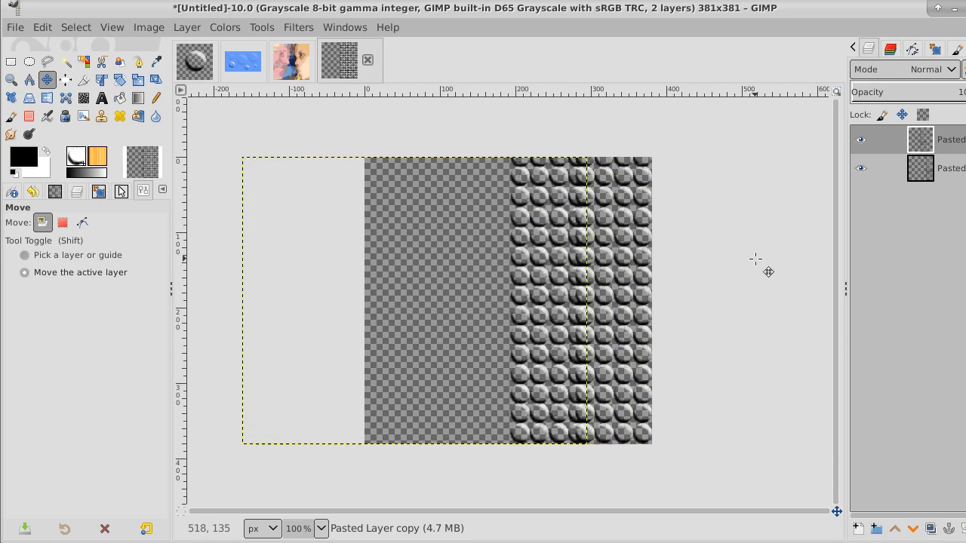
{"action": "key", "text": "Left"}
{"action": "key", "text": "Left"}
{"action": "key", "text": "Left"}
{"action": "key", "text": "Left"}
{"action": "key", "text": "Left"}
{"action": "key", "text": "Left"}
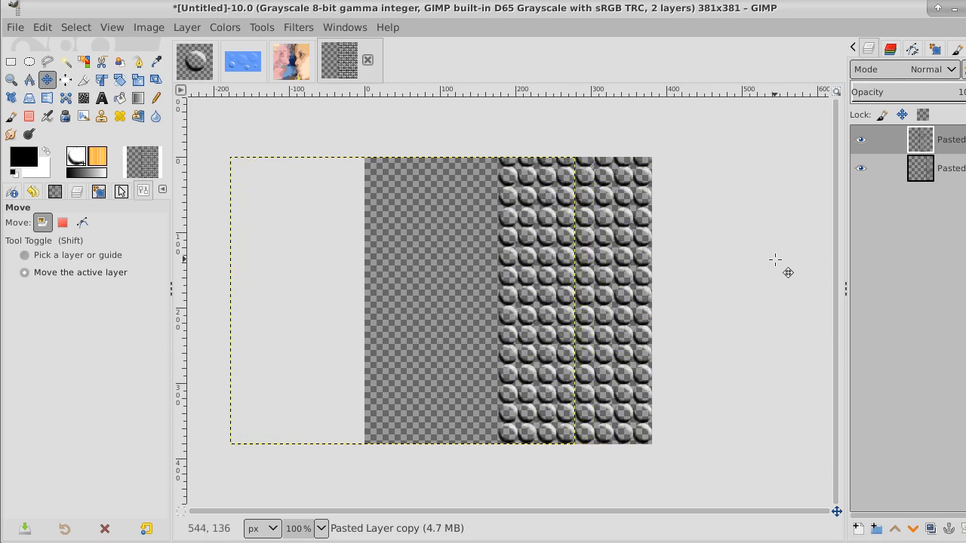
{"action": "key", "text": "Right"}
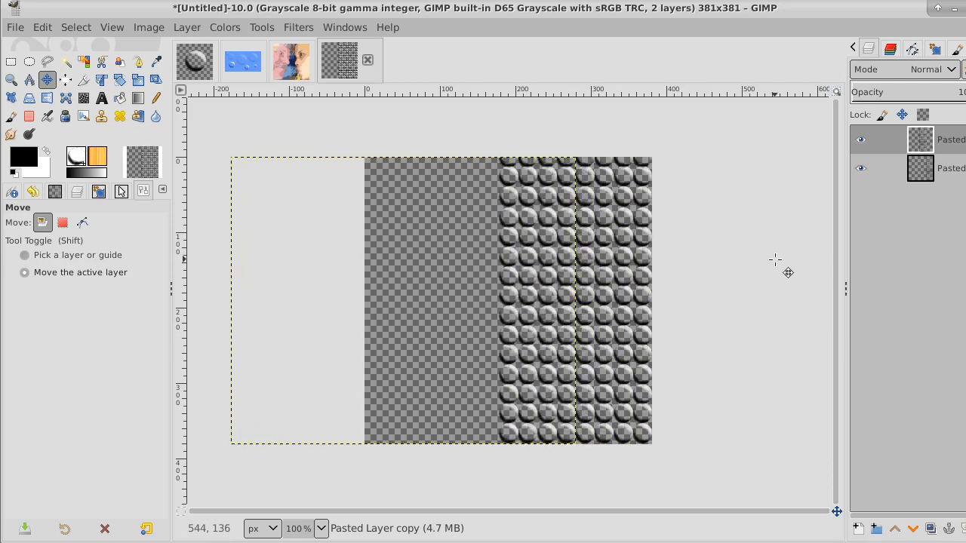
- Merge the moved four-column copy down into the original and duplicate the merged eight-column layer
{"action": "right_click", "coordinate": [954, 142]}
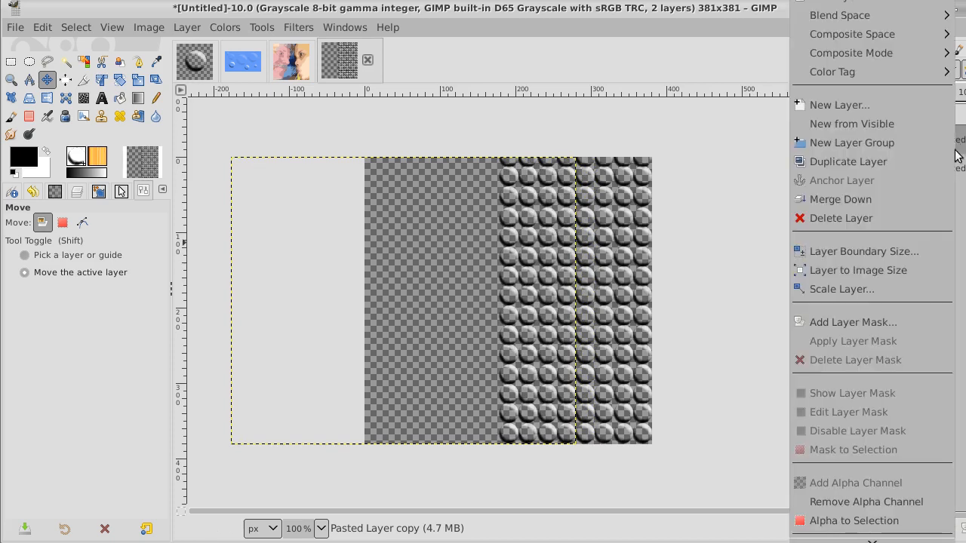
{"action": "left_click", "coordinate": [936, 199]}
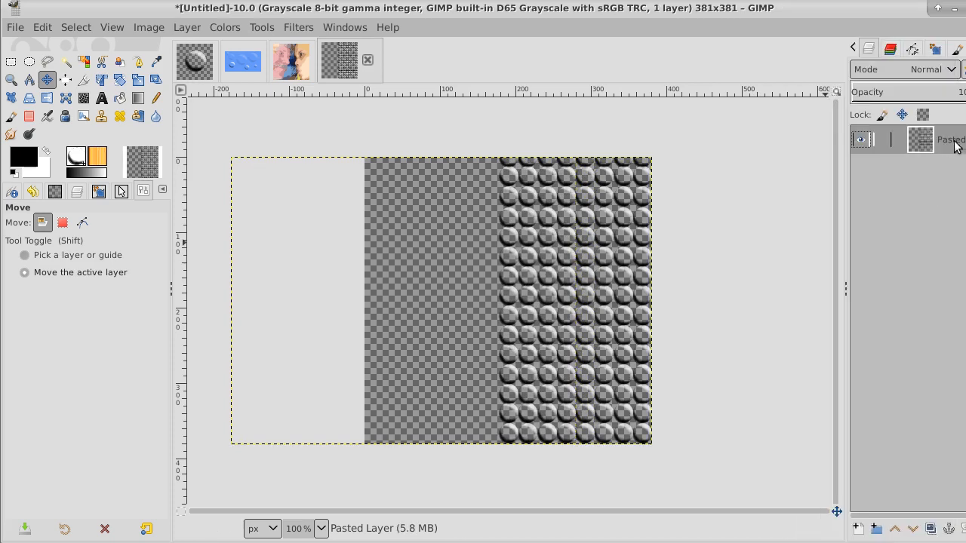
{"action": "left_click", "coordinate": [930, 529]}
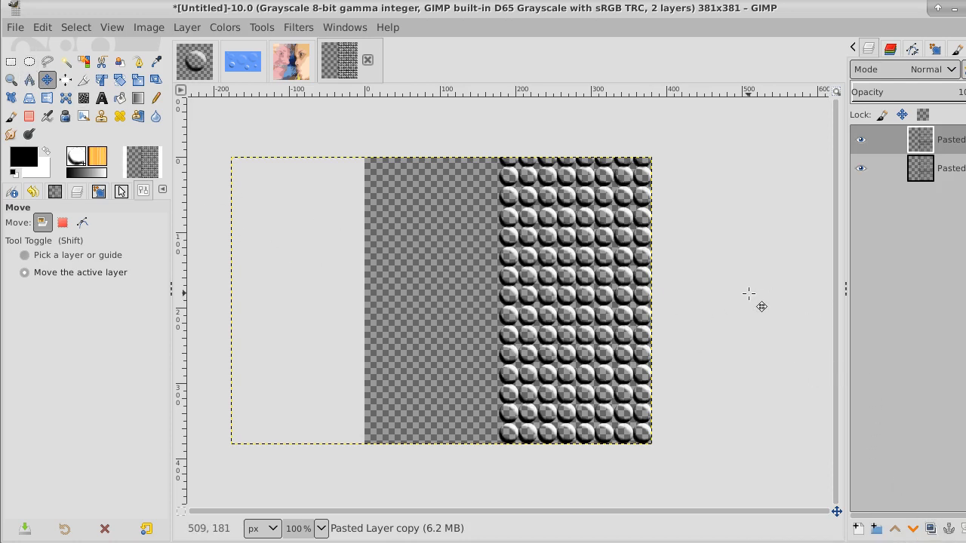
- Move the duplicated eight-column layer straight left until its bubbles line up with the original columns and reach the canvas's left edge
{"action": "key", "text": "Left"}
{"action": "key", "text": "Left"}
{"action": "key", "text": "Left"}
{"action": "key", "text": "Left"}
{"action": "key", "text": "Left"}
{"action": "key", "text": "Left"}
{"action": "key", "text": "Left"}
{"action": "key", "text": "Left"}
{"action": "key", "text": "Left"}
{"action": "key", "text": "Left"}
{"action": "key", "text": "Left"}
{"action": "key", "text": "Left"}
{"action": "key", "text": "Left"}
{"action": "key", "text": "Left"}
{"action": "key", "text": "Left"}
{"action": "key", "text": "Left"}
{"action": "key", "text": "Left"}
{"action": "key", "text": "Left"}
{"action": "key", "text": "Left"}
{"action": "key", "text": "Left"}
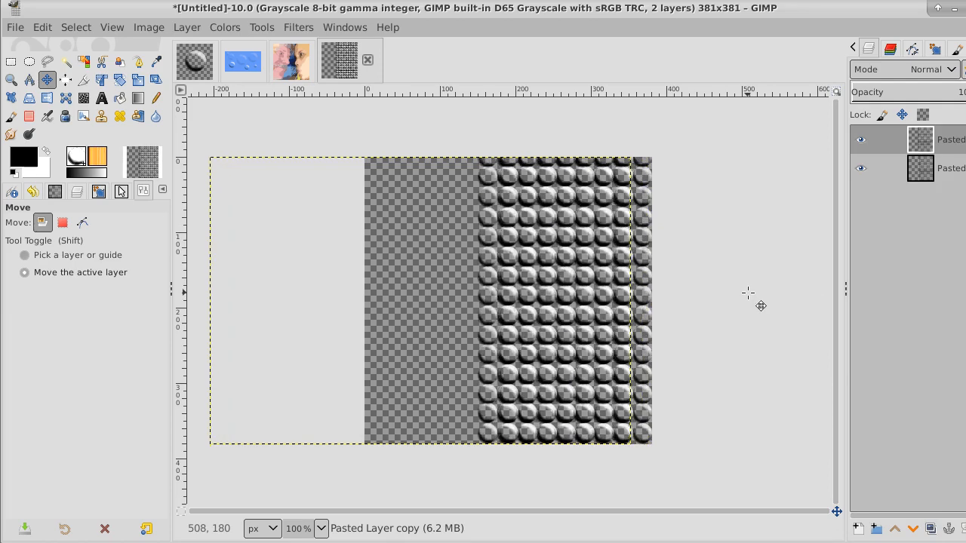
{"action": "key", "text": "Left"}
{"action": "key", "text": "Left"}
{"action": "key", "text": "Left"}
{"action": "key", "text": "Left"}
{"action": "key", "text": "Left"}
{"action": "key", "text": "Left"}
{"action": "key", "text": "Left"}
{"action": "key", "text": "Left"}
{"action": "key", "text": "Left"}
{"action": "key", "text": "Left"}
{"action": "key", "text": "Left"}
{"action": "key", "text": "Left"}
{"action": "key", "text": "Left"}
{"action": "key", "text": "Left"}
{"action": "key", "text": "Left"}
{"action": "key", "text": "Left"}
{"action": "key", "text": "Left"}
{"action": "key", "text": "Left"}
{"action": "key", "text": "Left"}
{"action": "key", "text": "Left"}
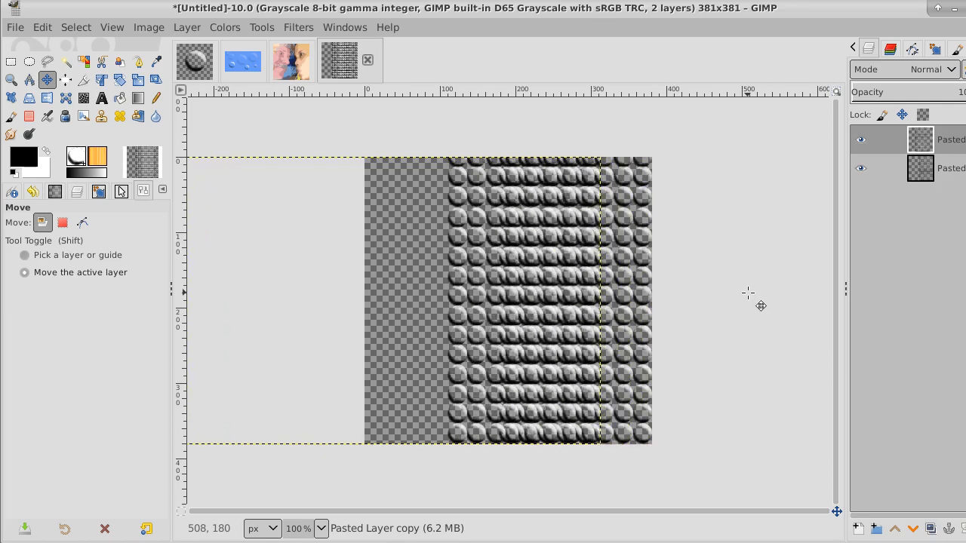
{"action": "key", "text": "Left"}
{"action": "key", "text": "Left"}
{"action": "key", "text": "Left"}
{"action": "key", "text": "Left"}
{"action": "key", "text": "Left"}
{"action": "key", "text": "Left"}
{"action": "key", "text": "Left"}
{"action": "key", "text": "Left"}
{"action": "key", "text": "Left"}
{"action": "key", "text": "Left"}
{"action": "key", "text": "Left"}
{"action": "key", "text": "Left"}
{"action": "key", "text": "Left"}
{"action": "key", "text": "Left"}
{"action": "key", "text": "Left"}
{"action": "key", "text": "Left"}
{"action": "key", "text": "Left"}
{"action": "key", "text": "Left"}
{"action": "key", "text": "Left"}
{"action": "key", "text": "Left"}
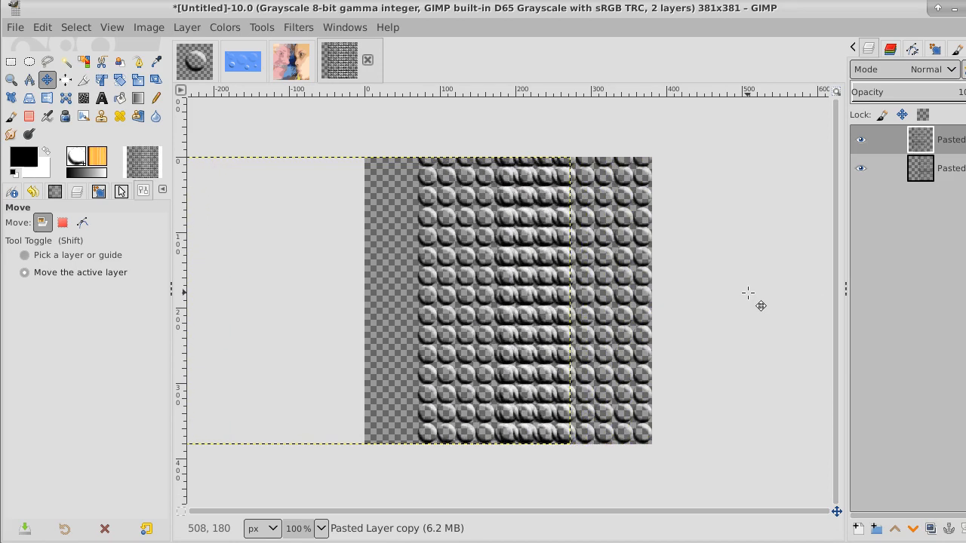
{"action": "key", "text": "Left"}
{"action": "key", "text": "Left"}
{"action": "key", "text": "Left"}
{"action": "key", "text": "Left"}
{"action": "key", "text": "Left"}
{"action": "key", "text": "Left"}
{"action": "key", "text": "Left"}
{"action": "key", "text": "Left"}
{"action": "key", "text": "Left"}
{"action": "key", "text": "Left"}
{"action": "key", "text": "Left"}
{"action": "key", "text": "Left"}
{"action": "key", "text": "Left"}
{"action": "key", "text": "Left"}
{"action": "key", "text": "Left"}
{"action": "key", "text": "Left"}
{"action": "key", "text": "Left"}
{"action": "key", "text": "Left"}
{"action": "key", "text": "Left"}
{"action": "key", "text": "Left"}
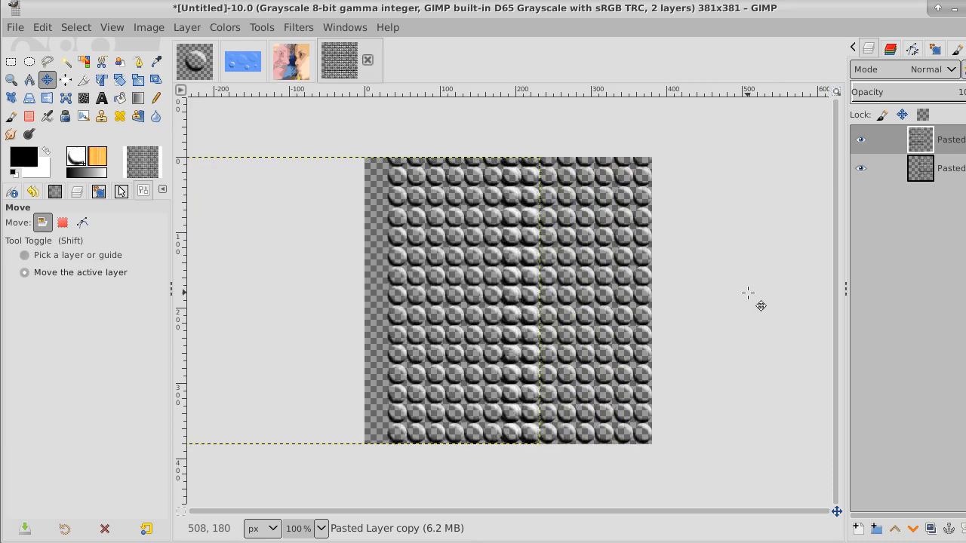
{"action": "key", "text": "Left"}
{"action": "key", "text": "Left"}
{"action": "key", "text": "Left"}
{"action": "key", "text": "Left"}
{"action": "key", "text": "Left"}
{"action": "key", "text": "Left"}
{"action": "key", "text": "Left"}
{"action": "key", "text": "Left"}
{"action": "key", "text": "Left"}
{"action": "key", "text": "Left"}
{"action": "key", "text": "Left"}
{"action": "key", "text": "Left"}
{"action": "key", "text": "Left"}
{"action": "key", "text": "Left"}
{"action": "key", "text": "Left"}
{"action": "key", "text": "Left"}
{"action": "key", "text": "Left"}
{"action": "key", "text": "Left"}
{"action": "key", "text": "Left"}
{"action": "key", "text": "Left"}
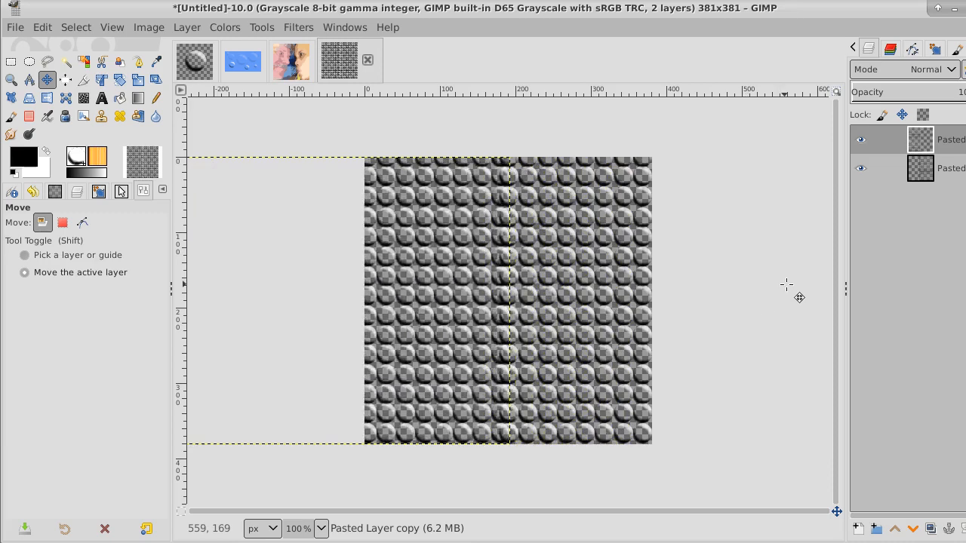
{"action": "key", "text": "Left"}
{"action": "key", "text": "Left"}
{"action": "key", "text": "Left"}
{"action": "key", "text": "Left"}
{"action": "key", "text": "Left"}
{"action": "key", "text": "Left"}
{"action": "key", "text": "Left"}
{"action": "key", "text": "Left"}
{"action": "key", "text": "Left"}
{"action": "key", "text": "Left"}
{"action": "key", "text": "Left"}
{"action": "key", "text": "Left"}
{"action": "key", "text": "Left"}
{"action": "key", "text": "Left"}
{"action": "key", "text": "Left"}
{"action": "key", "text": "Left"}
{"action": "key", "text": "Left"}
{"action": "key", "text": "Left"}
{"action": "key", "text": "Left"}
{"action": "key", "text": "Left"}
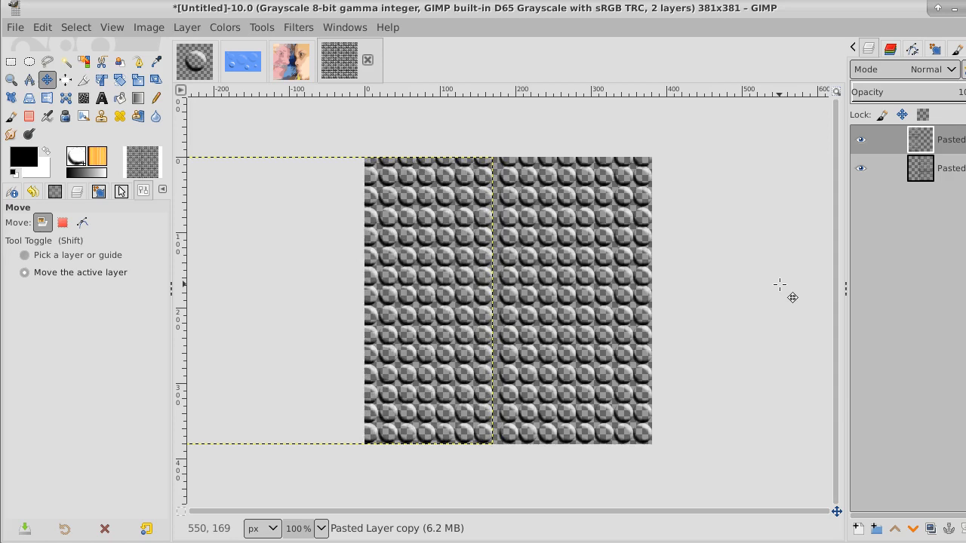
{"action": "key", "text": "Right"}
{"action": "key", "text": "Right"}
{"action": "key", "text": "Right"}
{"action": "key", "text": "Right"}
{"action": "key", "text": "Right"}
{"action": "key", "text": "Right"}
{"action": "key", "text": "Right"}
{"action": "key", "text": "Right"}
{"action": "key", "text": "Right"}
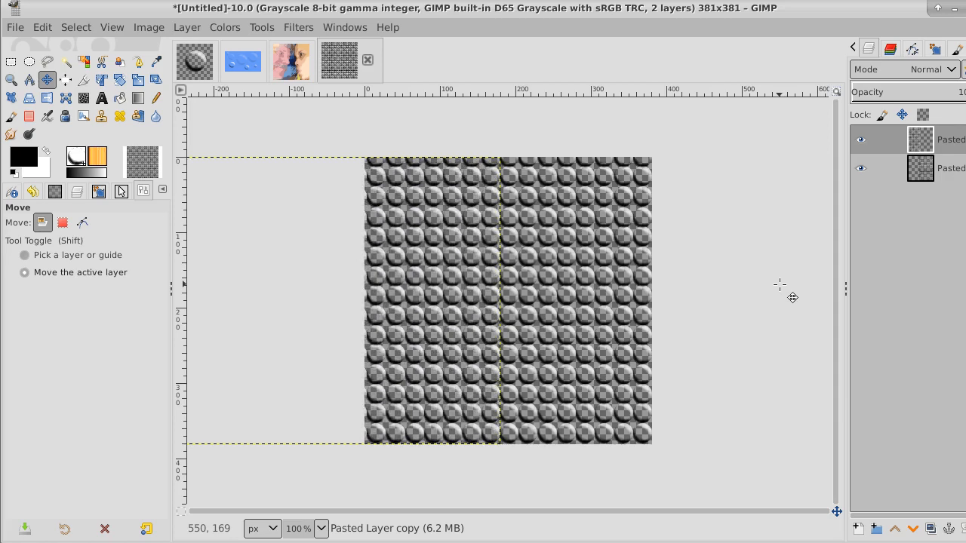
{"action": "key", "text": "Left"}
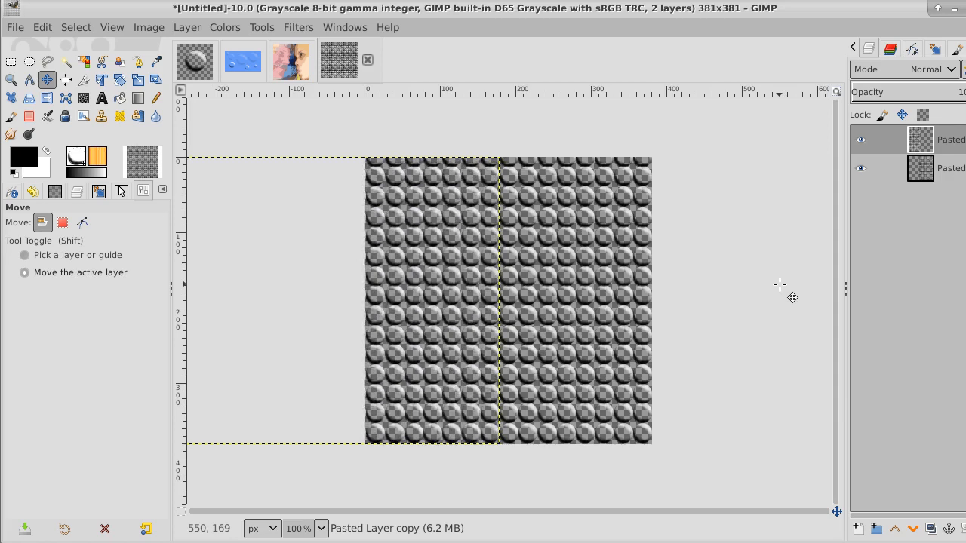
- Merge the moved eight-column copy down into the original and fit the merged layer to the image size
{"action": "right_click", "coordinate": [948, 140]}
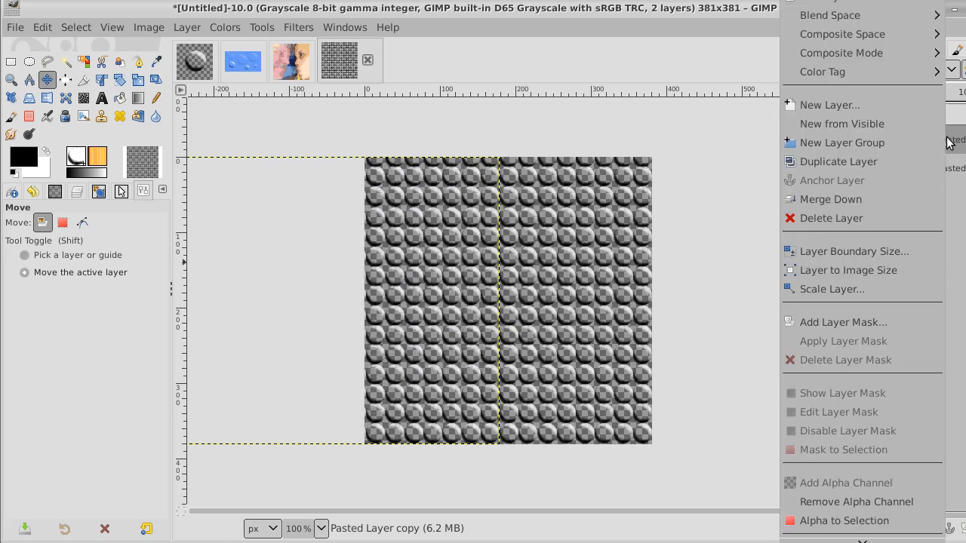
{"action": "left_click", "coordinate": [897, 200]}
{"action": "right_click", "coordinate": [956, 149]}
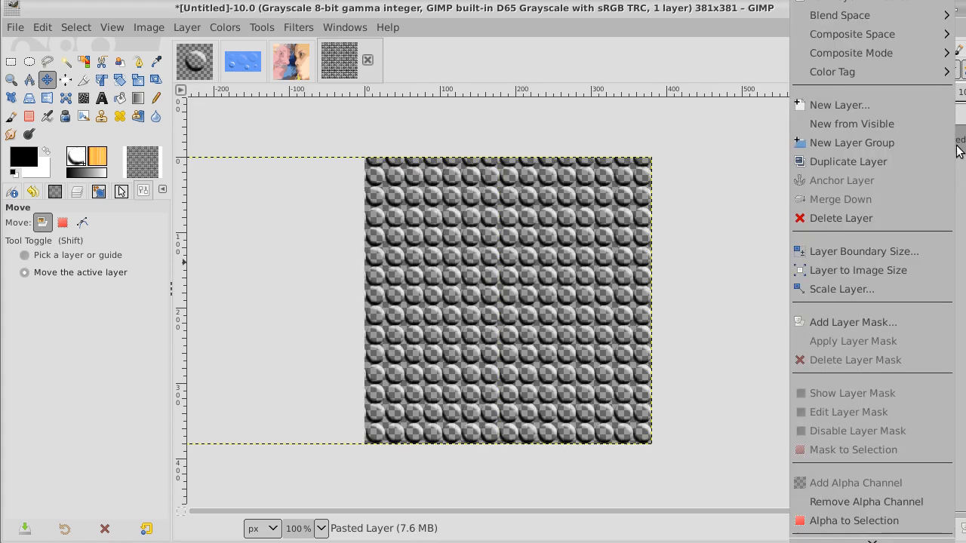
{"action": "left_click", "coordinate": [897, 271]}
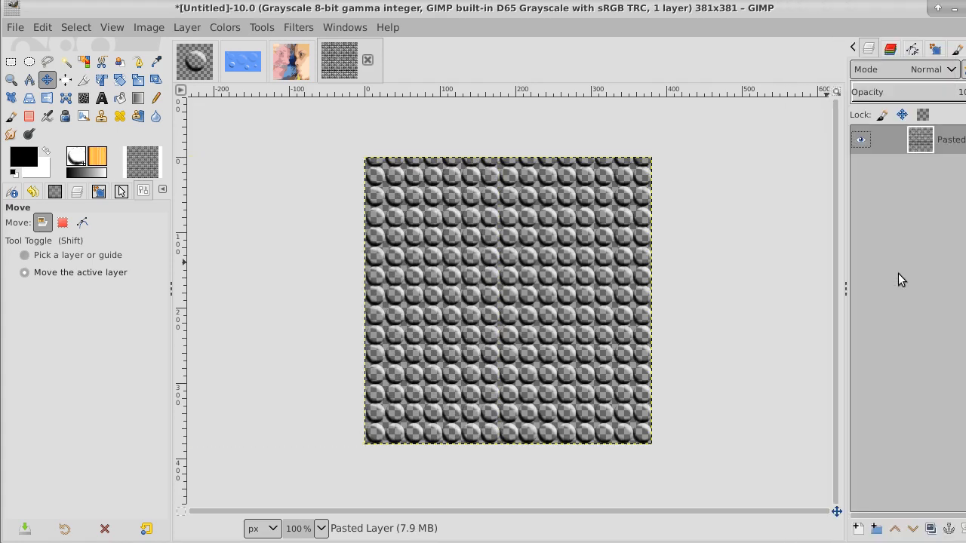
- Copy a rectangular selection of about 398 × 375 px that excludes the cut-off top bubble row, and paste it as a new image
{"action": "left_click", "coordinate": [10, 64]}
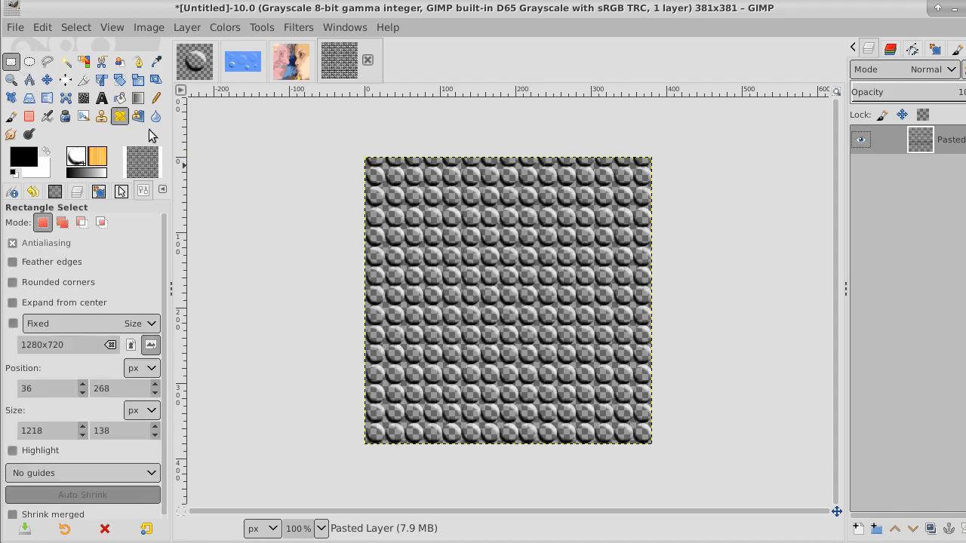
{"action": "left_click", "coordinate": [366, 164]}
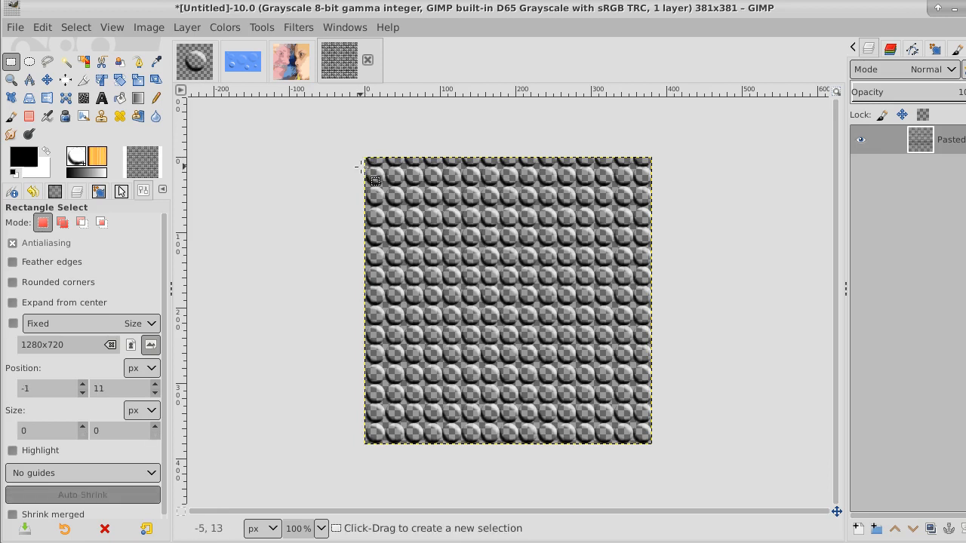
{"action": "left_click_drag", "start_coordinate": [361, 165], "coordinate": [661, 448]}
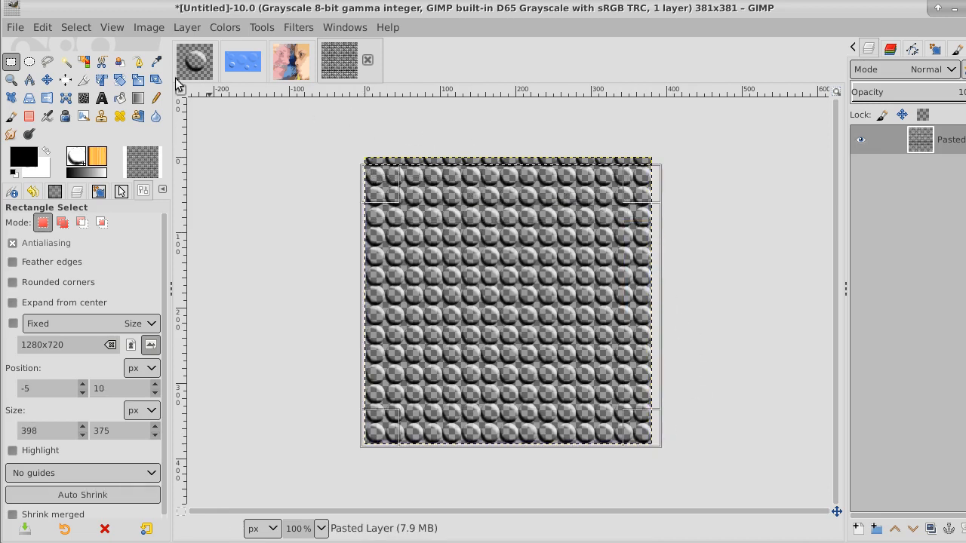
{"action": "left_click", "coordinate": [43, 30]}
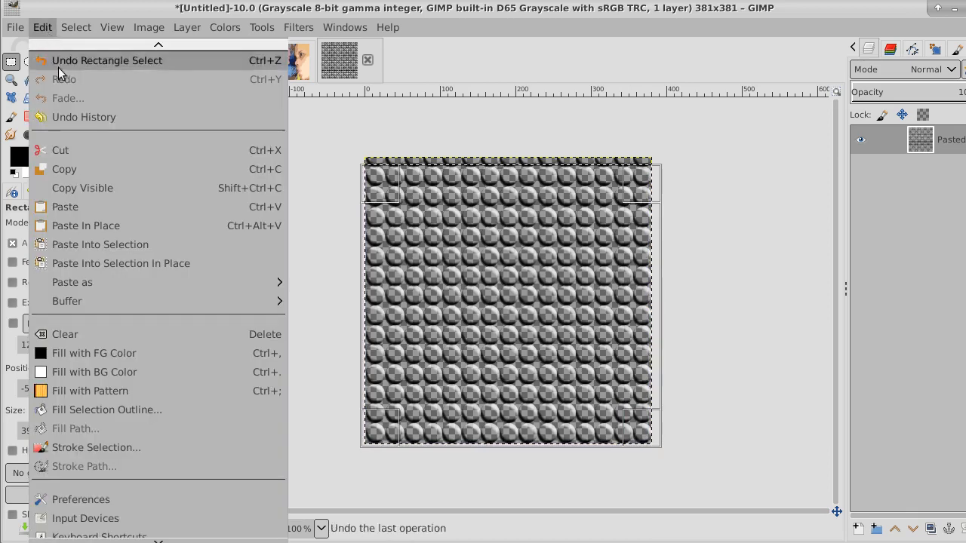
{"action": "left_click", "coordinate": [65, 168]}
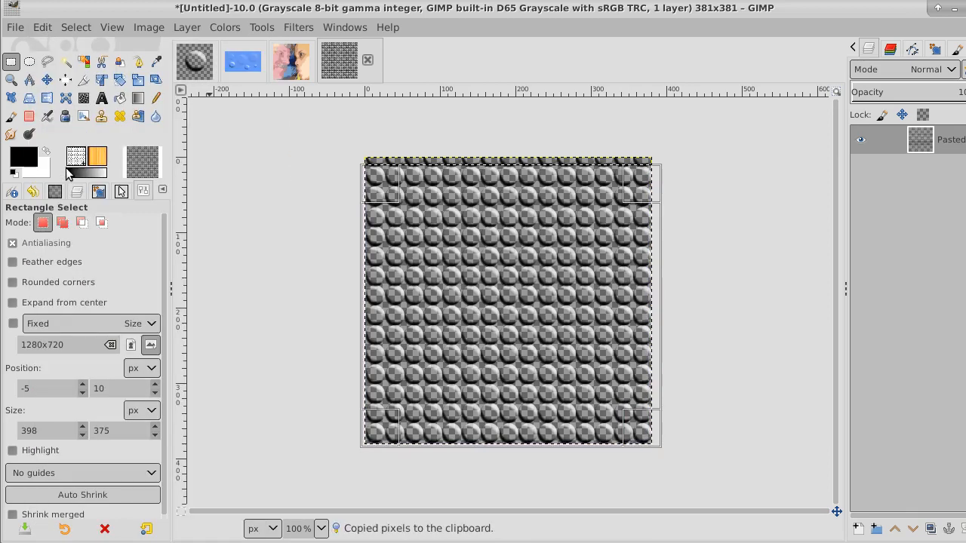
{"action": "left_click", "coordinate": [43, 30]}
{"action": "mouse_move", "coordinate": [120, 282]}
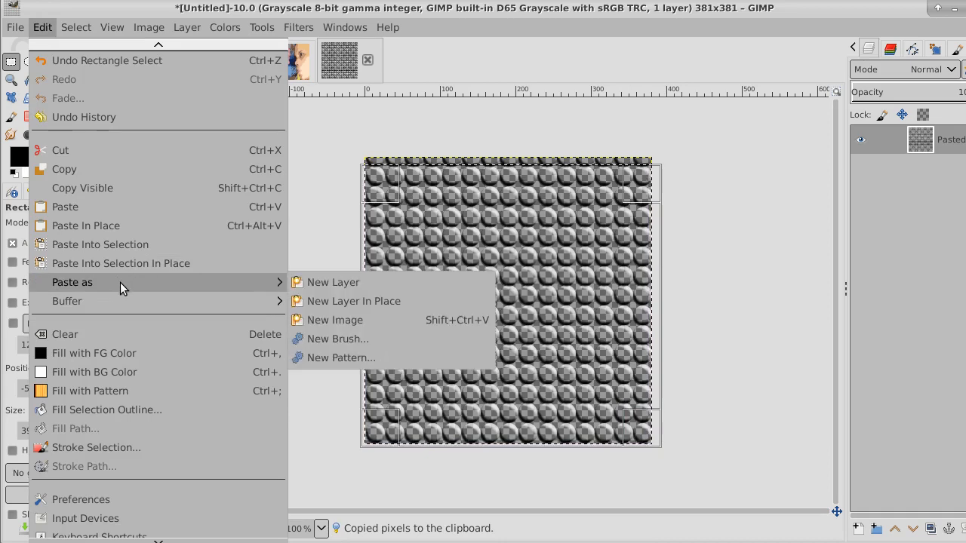
{"action": "left_click", "coordinate": [320, 320]}
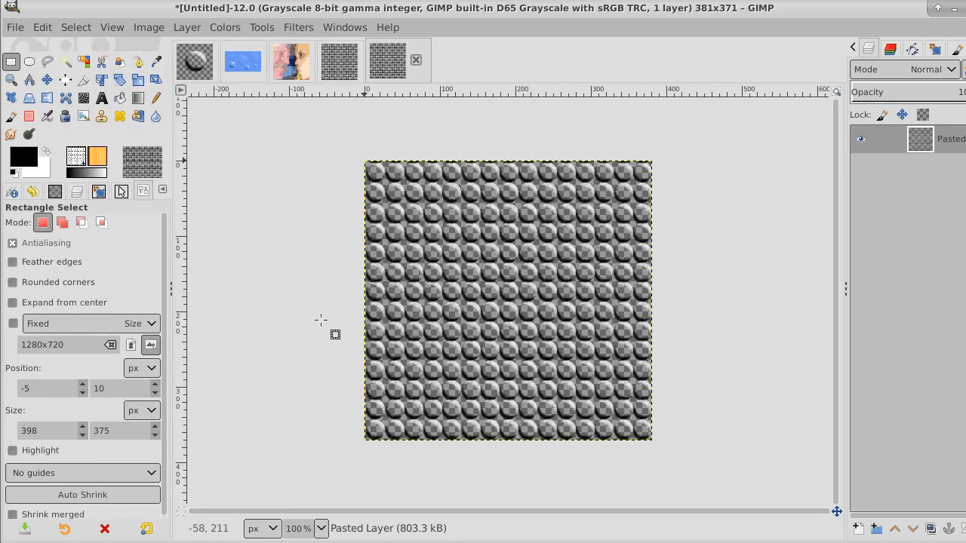
- Check the color mode of the new bubble pattern image
{"action": "left_click", "coordinate": [148, 28]}
{"action": "mouse_move", "coordinate": [175, 83]}
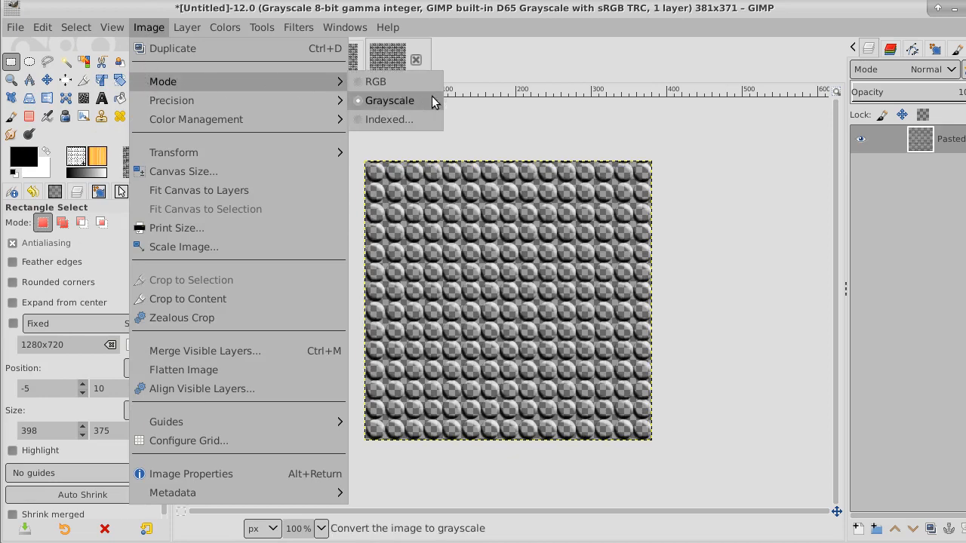
{"action": "left_click", "coordinate": [490, 111]}
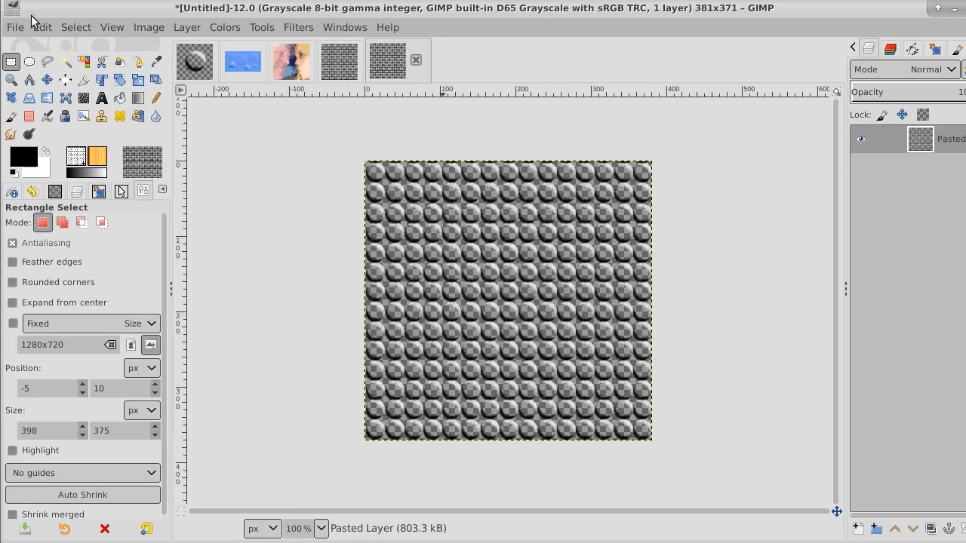
- Select the entire cropped bubble pattern image and copy it
{"action": "left_click", "coordinate": [77, 28]}
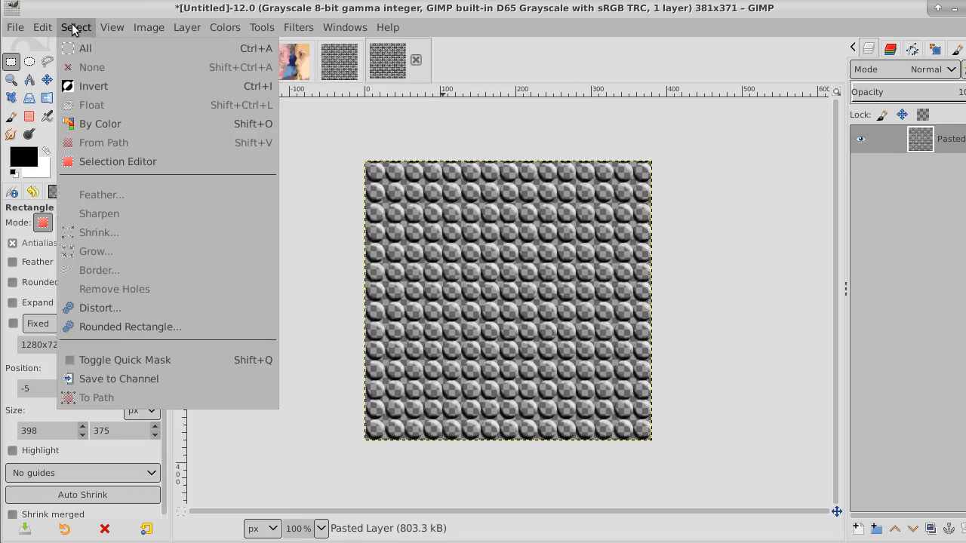
{"action": "mouse_move", "coordinate": [50, 30]}
{"action": "left_click", "coordinate": [88, 50]}
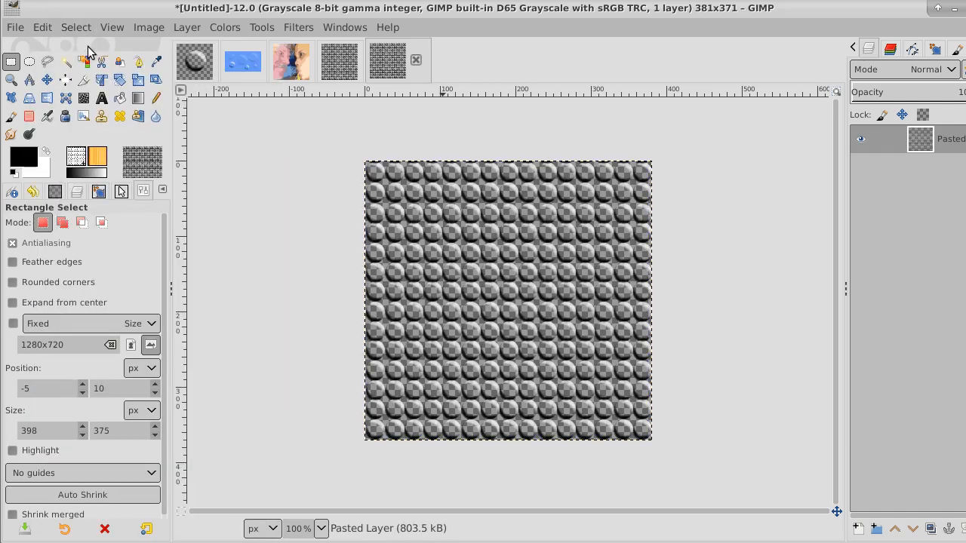
{"action": "left_click", "coordinate": [44, 30]}
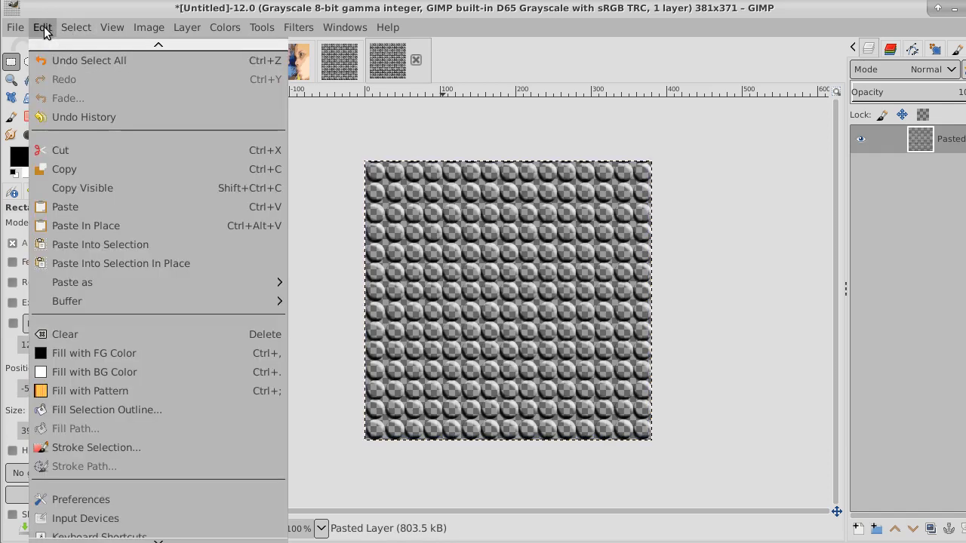
{"action": "left_click", "coordinate": [61, 174]}
- Paste the copied bubble pattern as a new brush named bubbleD with spacing 25.0
{"action": "left_click", "coordinate": [41, 29]}
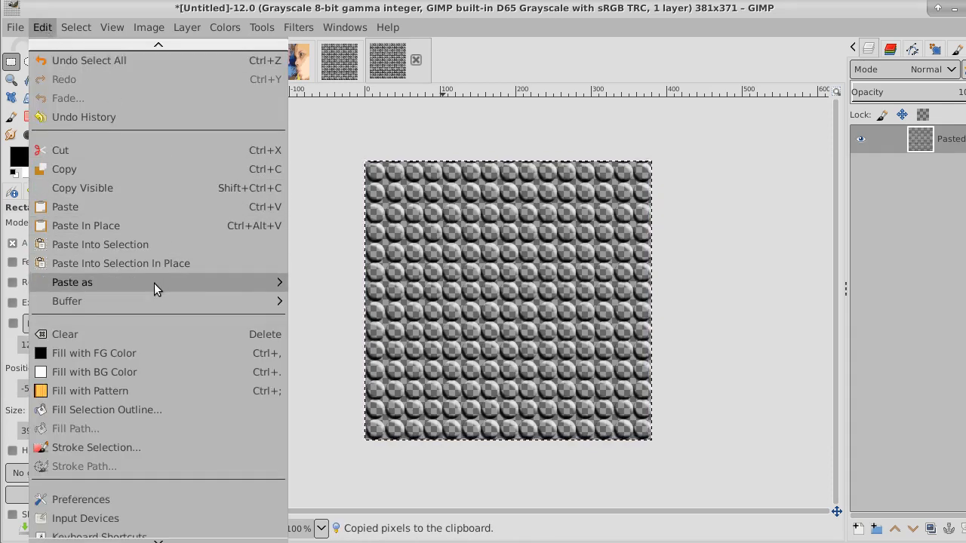
{"action": "mouse_move", "coordinate": [154, 283]}
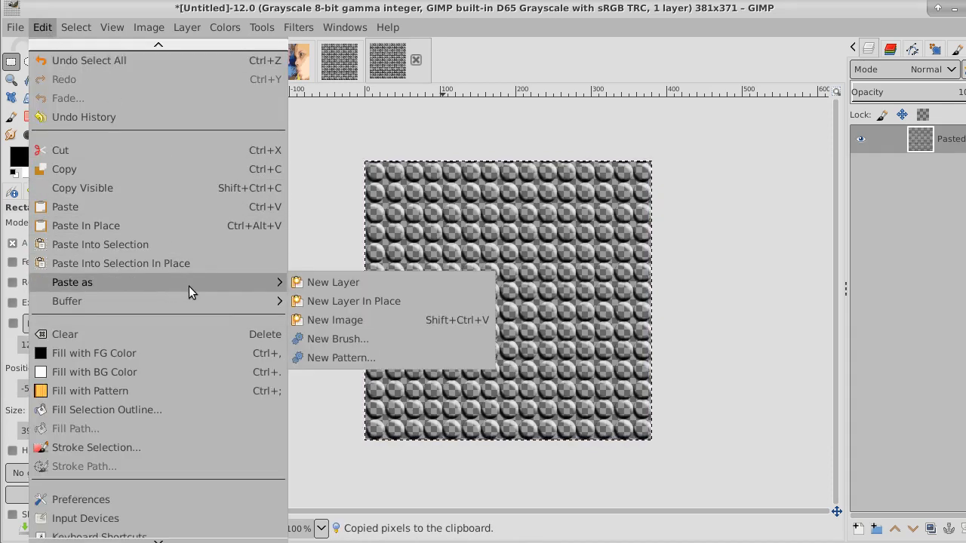
{"action": "left_click", "coordinate": [360, 336]}
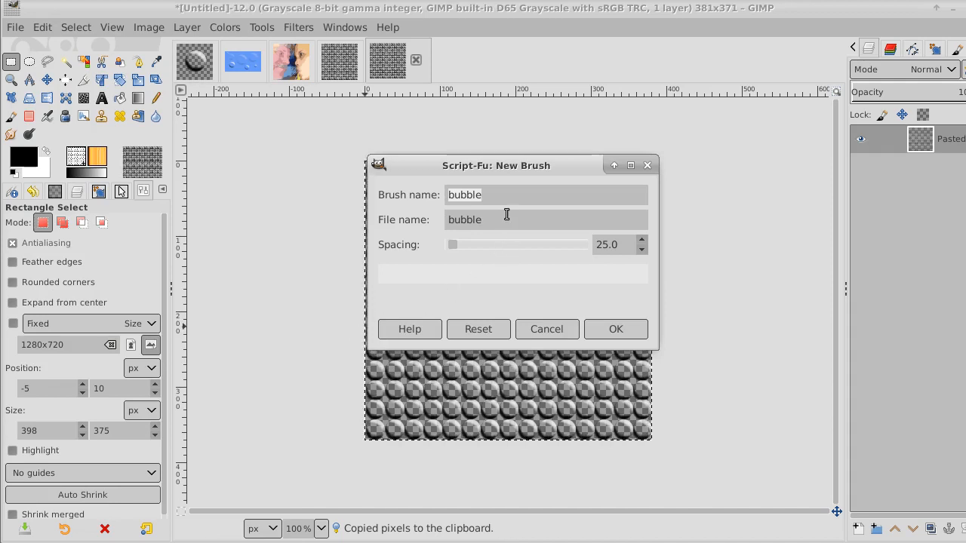
{"action": "left_click", "coordinate": [485, 194]}
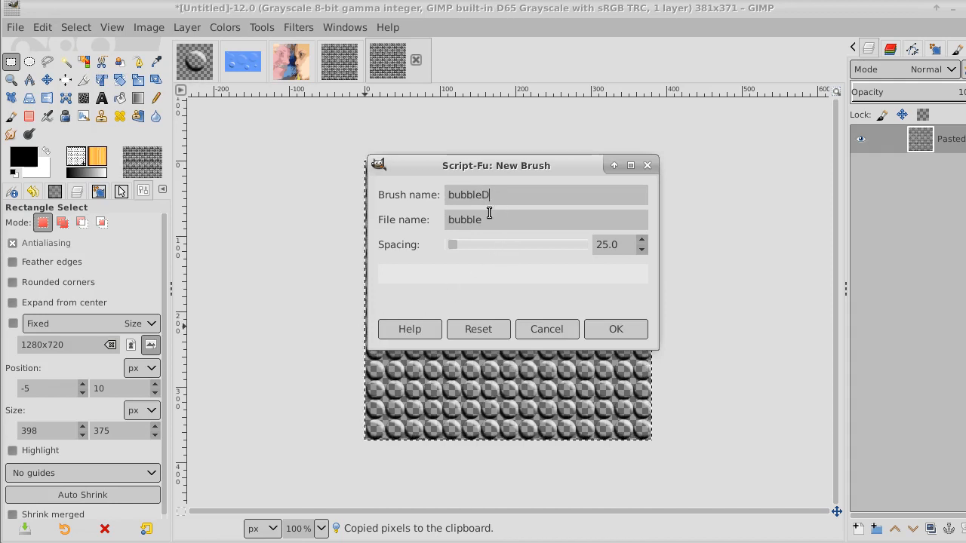
{"action": "type", "text": "D"}
{"action": "left_click", "coordinate": [615, 329]}
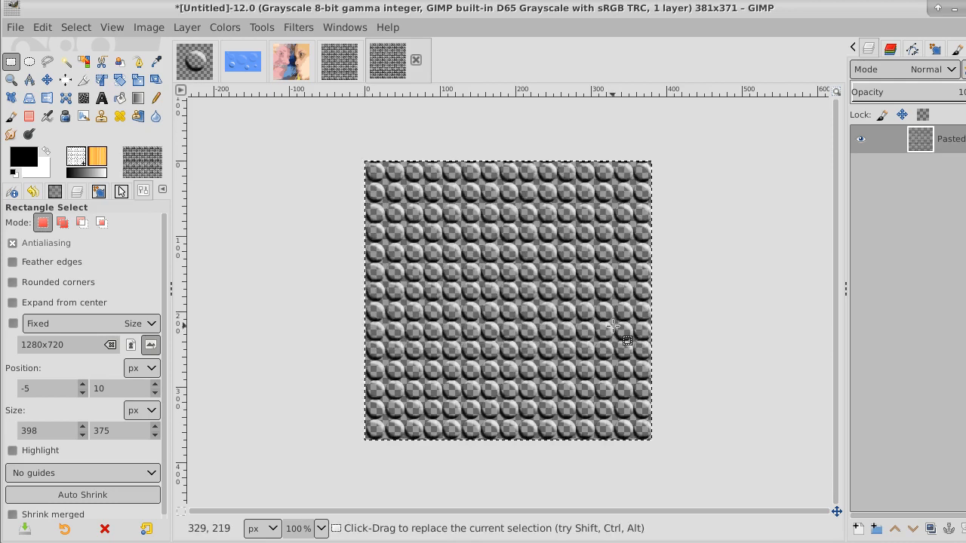
- Return to the face artwork with the pink-area selection and set up the Paintbrush with the bubbleD brush
{"action": "left_click", "coordinate": [298, 70]}
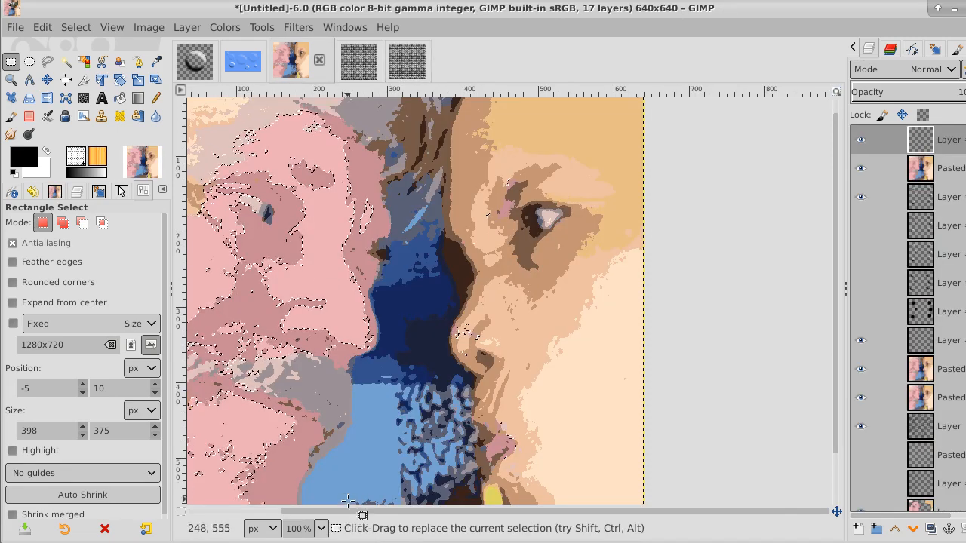
{"action": "left_click_drag", "start_coordinate": [348, 515], "coordinate": [249, 511]}
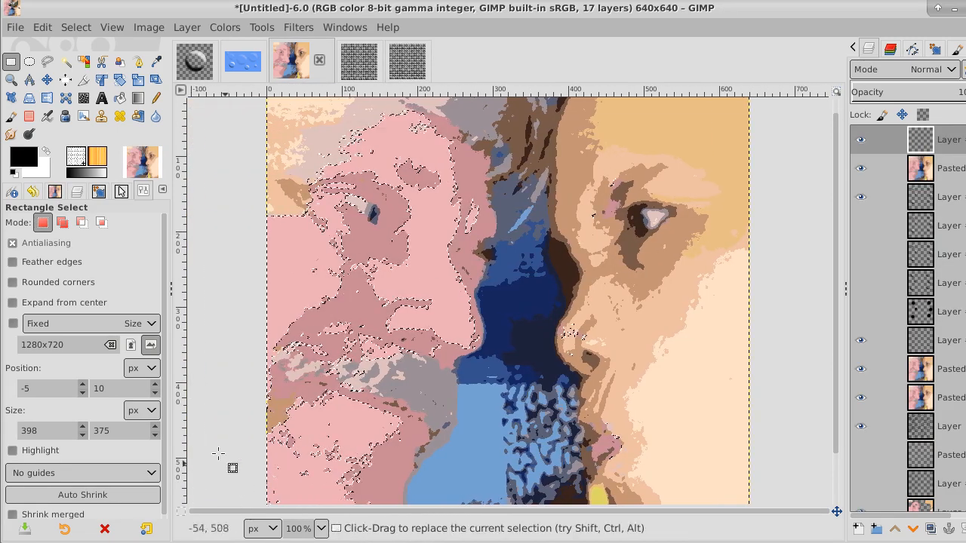
{"action": "left_click", "coordinate": [10, 119]}
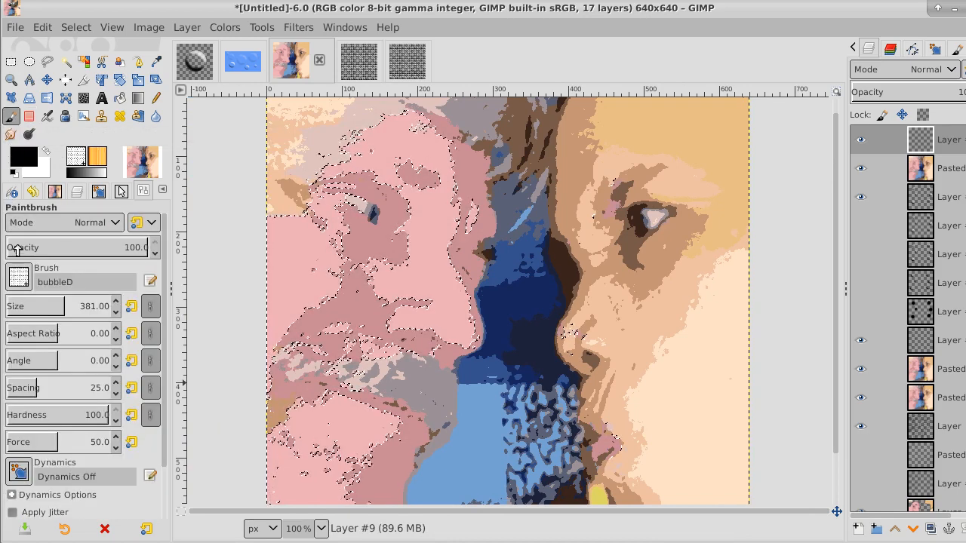
{"action": "left_click", "coordinate": [20, 278]}
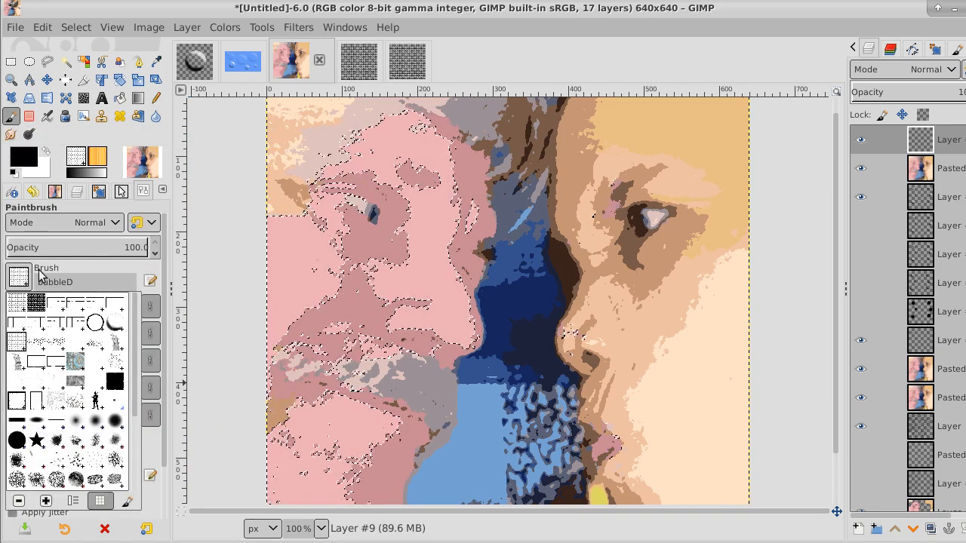
{"action": "left_click", "coordinate": [12, 121]}
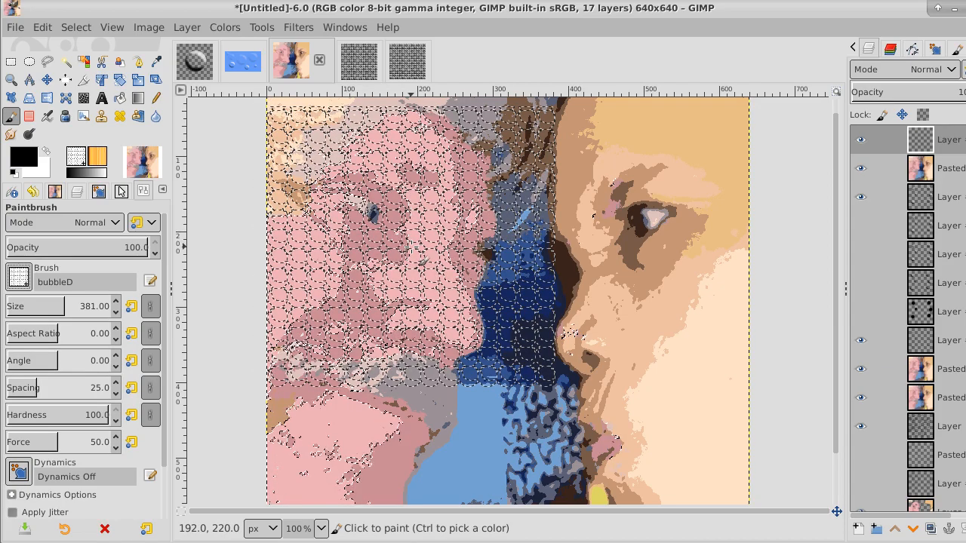
- Resize the bubbleD brush to 295 to fit the selected pink face area
{"action": "key", "text": "bracketleft"}
{"action": "key", "text": "bracketleft"}
{"action": "key", "text": "bracketleft"}
{"action": "key", "text": "bracketleft"}
{"action": "key", "text": "bracketleft"}
{"action": "key", "text": "bracketleft"}
{"action": "key", "text": "bracketleft"}
{"action": "key", "text": "bracketleft"}
{"action": "key", "text": "bracketleft"}
{"action": "key", "text": "bracketleft"}
{"action": "key", "text": "bracketleft"}
{"action": "key", "text": "bracketleft"}
{"action": "key", "text": "bracketleft"}
{"action": "key", "text": "bracketleft"}
{"action": "key", "text": "bracketleft"}
{"action": "key", "text": "bracketleft"}
{"action": "key", "text": "bracketleft"}
{"action": "key", "text": "bracketleft"}
{"action": "key", "text": "bracketleft"}
{"action": "key", "text": "bracketleft"}
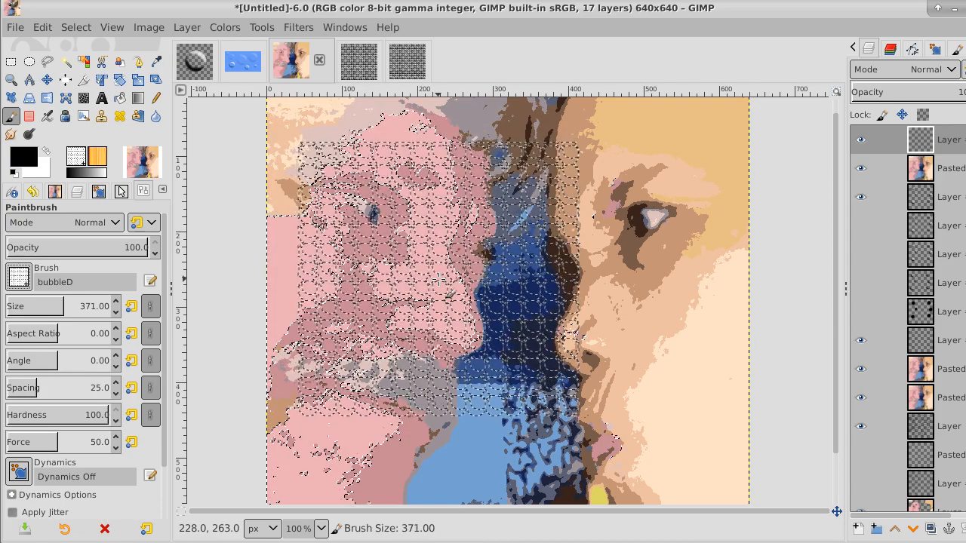
{"action": "key", "text": "bracketleft"}
{"action": "key", "text": "bracketleft"}
{"action": "key", "text": "bracketleft"}
{"action": "key", "text": "bracketleft"}
{"action": "key", "text": "bracketleft"}
{"action": "key", "text": "bracketleft"}
{"action": "key", "text": "bracketleft"}
{"action": "key", "text": "bracketleft"}
{"action": "key", "text": "bracketleft"}
{"action": "key", "text": "bracketleft"}
{"action": "key", "text": "bracketleft"}
{"action": "key", "text": "bracketleft"}
{"action": "key", "text": "bracketleft"}
{"action": "key", "text": "bracketleft"}
{"action": "key", "text": "bracketleft"}
{"action": "key", "text": "bracketleft"}
{"action": "key", "text": "bracketleft"}
{"action": "key", "text": "bracketleft"}
{"action": "key", "text": "bracketleft"}
{"action": "key", "text": "bracketleft"}
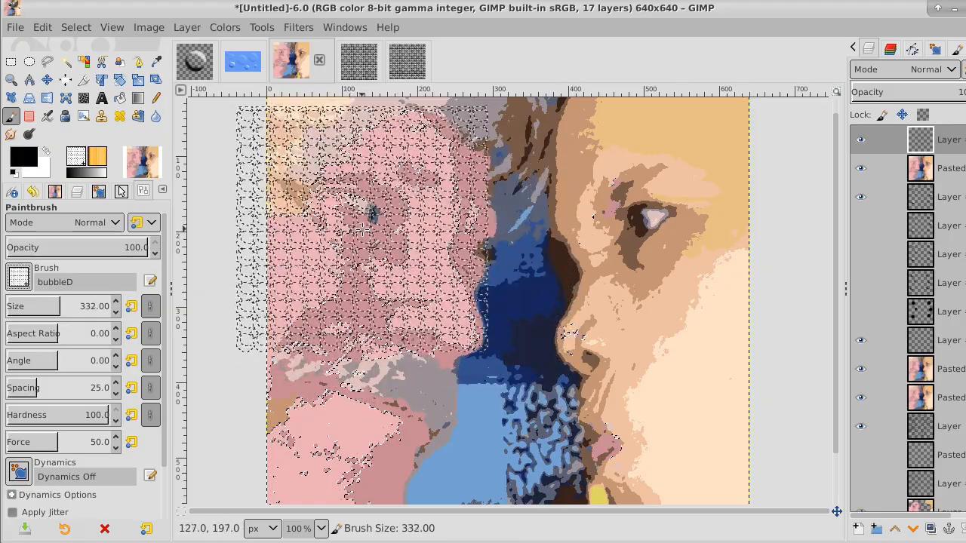
{"action": "key", "text": "bracketleft"}
{"action": "key", "text": "bracketleft"}
{"action": "key", "text": "bracketleft"}
{"action": "key", "text": "bracketleft"}
{"action": "key", "text": "bracketleft"}
{"action": "key", "text": "bracketleft"}
{"action": "key", "text": "bracketleft"}
{"action": "key", "text": "bracketleft"}
{"action": "key", "text": "bracketleft"}
{"action": "key", "text": "bracketleft"}
{"action": "key", "text": "bracketleft"}
{"action": "key", "text": "bracketleft"}
{"action": "key", "text": "bracketleft"}
{"action": "key", "text": "bracketleft"}
{"action": "key", "text": "bracketleft"}
{"action": "key", "text": "bracketleft"}
{"action": "key", "text": "bracketleft"}
{"action": "key", "text": "bracketleft"}
{"action": "key", "text": "bracketleft"}
{"action": "key", "text": "bracketleft"}
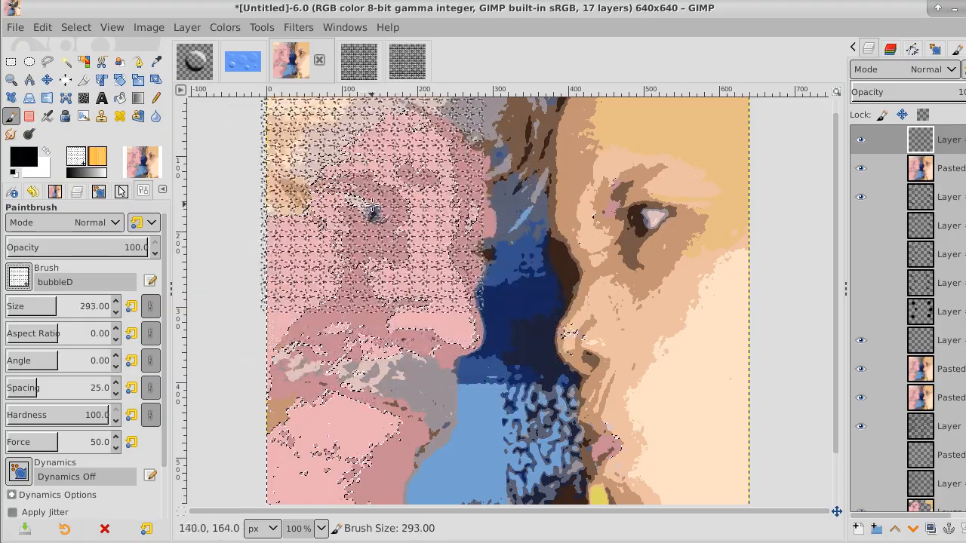
{"action": "key", "text": "bracketleft"}
{"action": "key", "text": "bracketleft"}
{"action": "key", "text": "bracketleft"}
{"action": "key", "text": "bracketleft"}
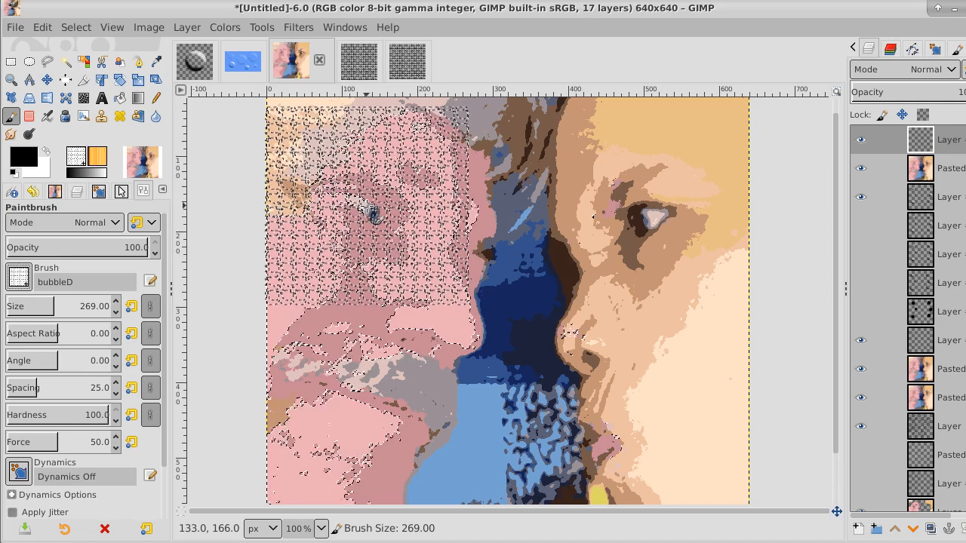
{"action": "key", "text": "bracketright"}
{"action": "key", "text": "bracketright"}
{"action": "key", "text": "bracketright"}
{"action": "key", "text": "bracketright"}
{"action": "key", "text": "bracketright"}
{"action": "key", "text": "bracketright"}
{"action": "key", "text": "bracketright"}
{"action": "key", "text": "bracketright"}
{"action": "key", "text": "bracketright"}
{"action": "key", "text": "bracketright"}
{"action": "key", "text": "bracketright"}
{"action": "key", "text": "bracketright"}
{"action": "key", "text": "bracketright"}
{"action": "key", "text": "bracketright"}
{"action": "key", "text": "bracketright"}
{"action": "key", "text": "bracketright"}
{"action": "key", "text": "bracketright"}
{"action": "key", "text": "bracketright"}
{"action": "key", "text": "bracketright"}
{"action": "key", "text": "bracketright"}
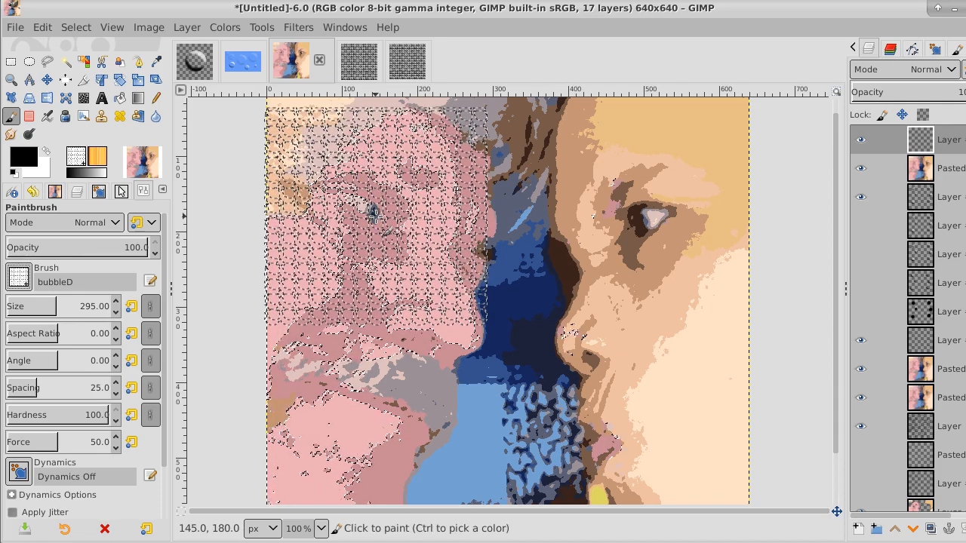
- Stamp the bubble pattern over the upper part of the selected pink area, undoing the misaligned lower stamp
{"action": "left_click", "coordinate": [374, 213]}
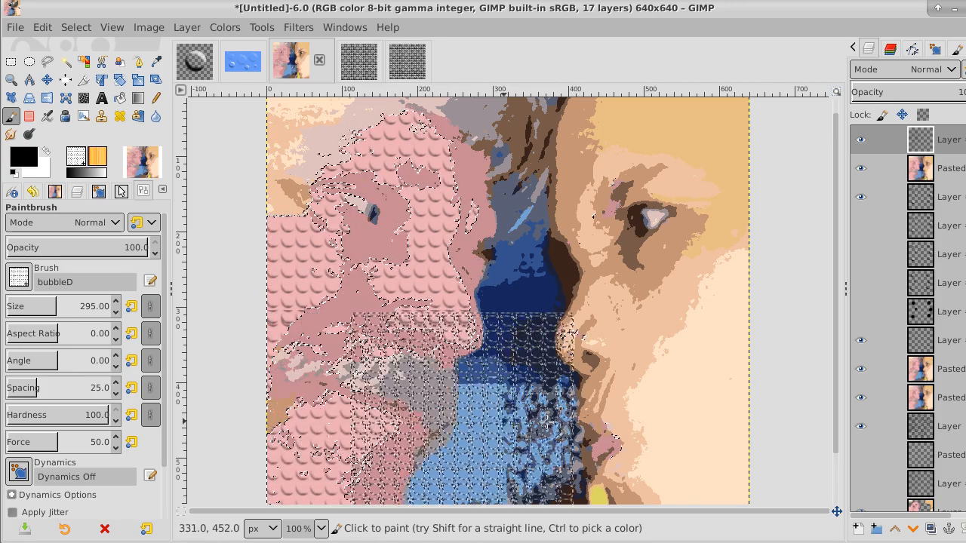
{"action": "key", "text": "ctrl"}
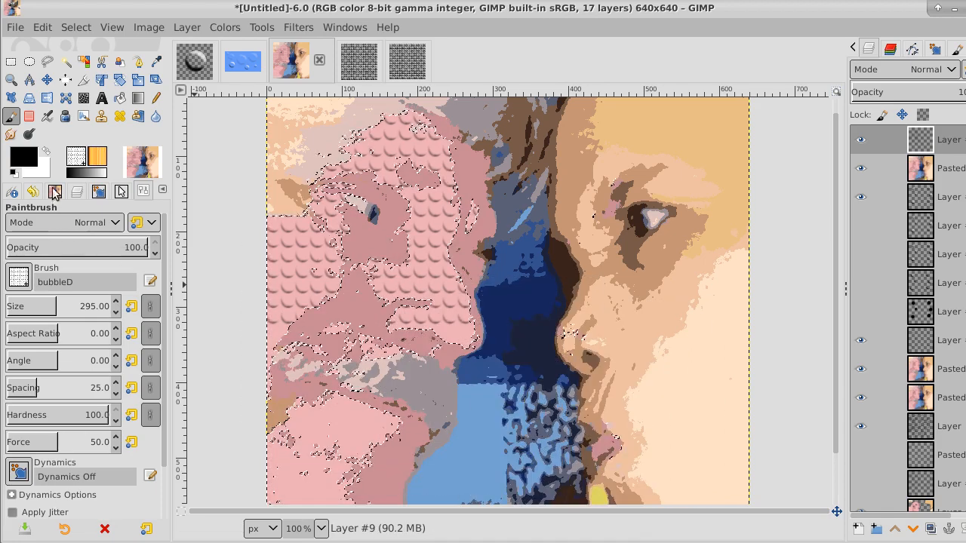
- Try stamping the bubble pattern over the lower pink area on the same layer, and undo that stamp
{"action": "left_click", "coordinate": [11, 79]}
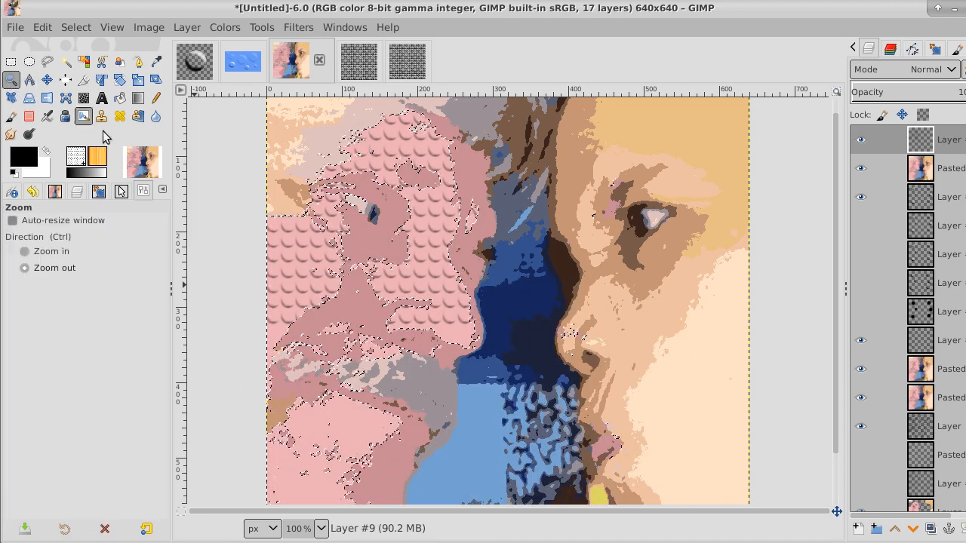
{"action": "key", "text": "ctrl"}
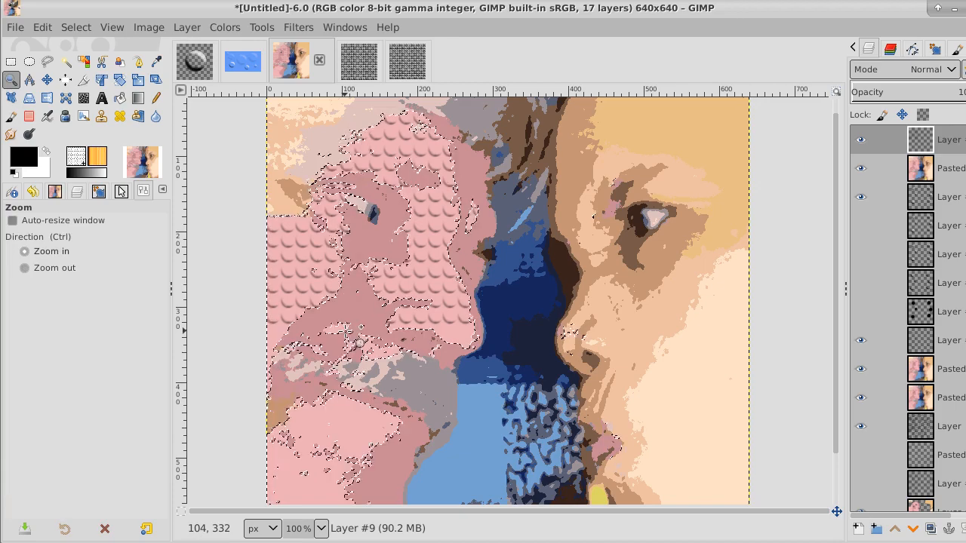
{"action": "left_click", "coordinate": [346, 347]}
{"action": "left_click", "coordinate": [346, 347]}
{"action": "key", "text": "ctrl"}
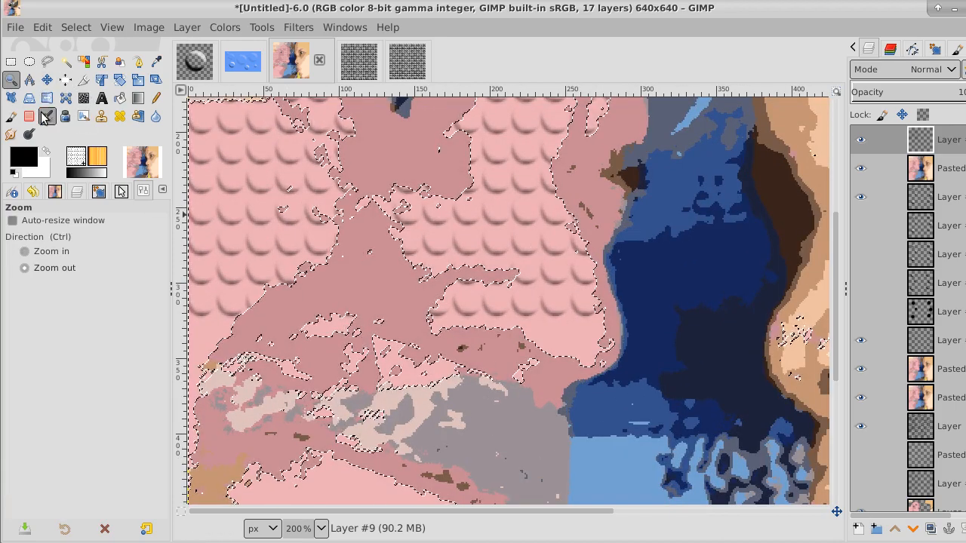
{"action": "left_click", "coordinate": [11, 116]}
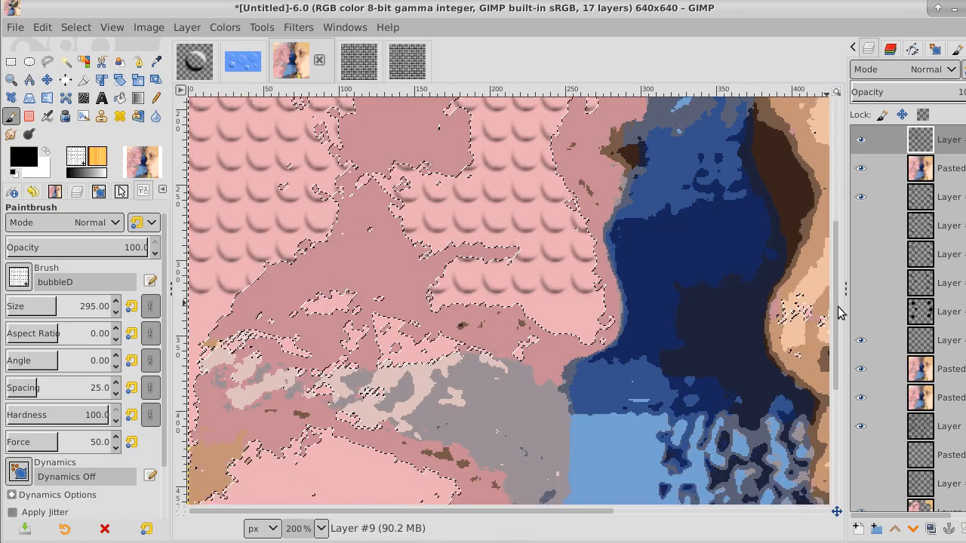
{"action": "left_click_drag", "start_coordinate": [837, 308], "coordinate": [837, 355]}
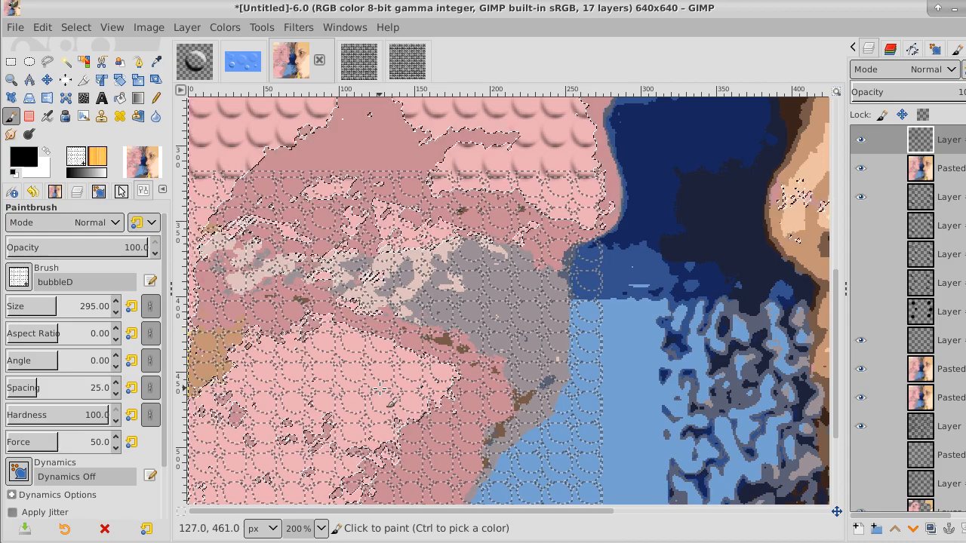
{"action": "left_click", "coordinate": [381, 388]}
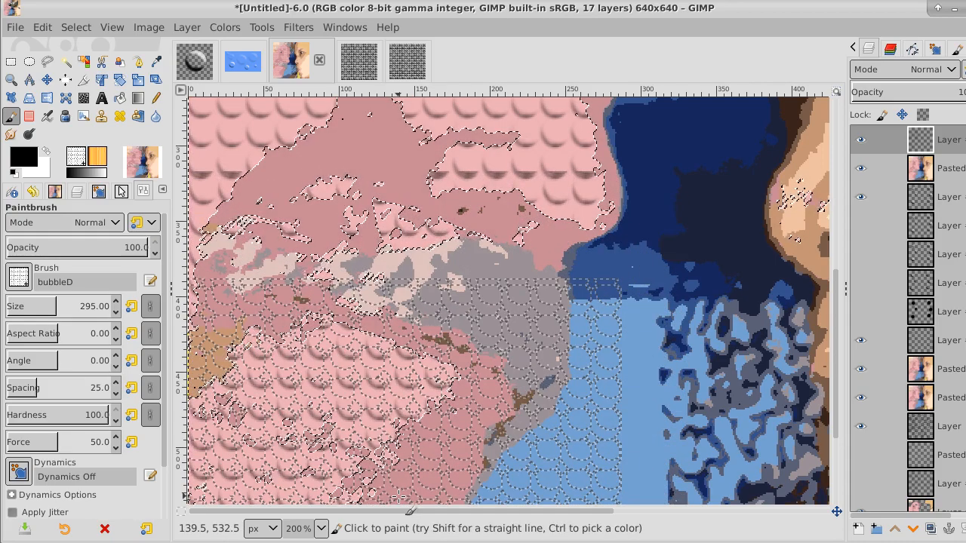
{"action": "key", "text": "ctrl+z"}
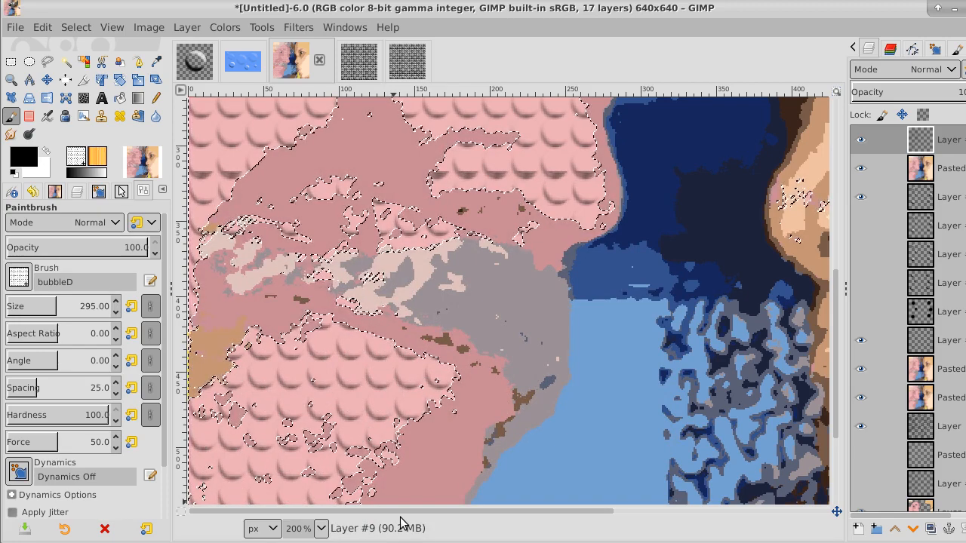
{"action": "key", "text": "ctrl"}
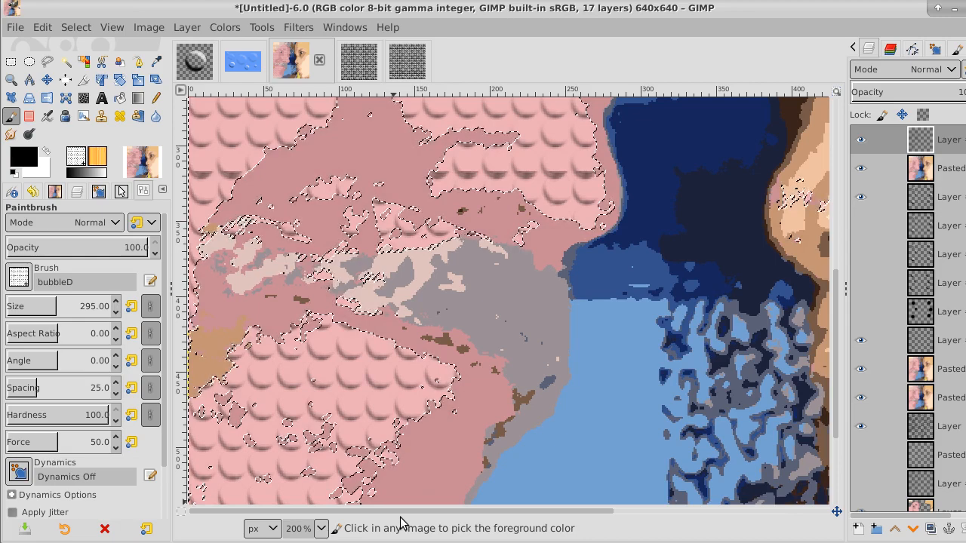
{"action": "key", "text": "ctrl+z"}
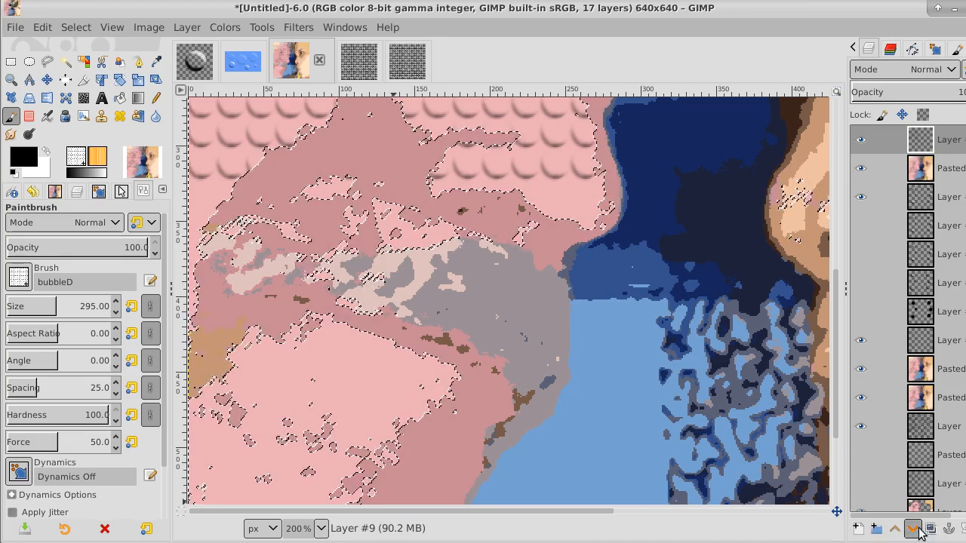
- Add a transparent 640 × 640 px layer and stamp the bubble pattern on it over the lower pink area
{"action": "left_click", "coordinate": [858, 528]}
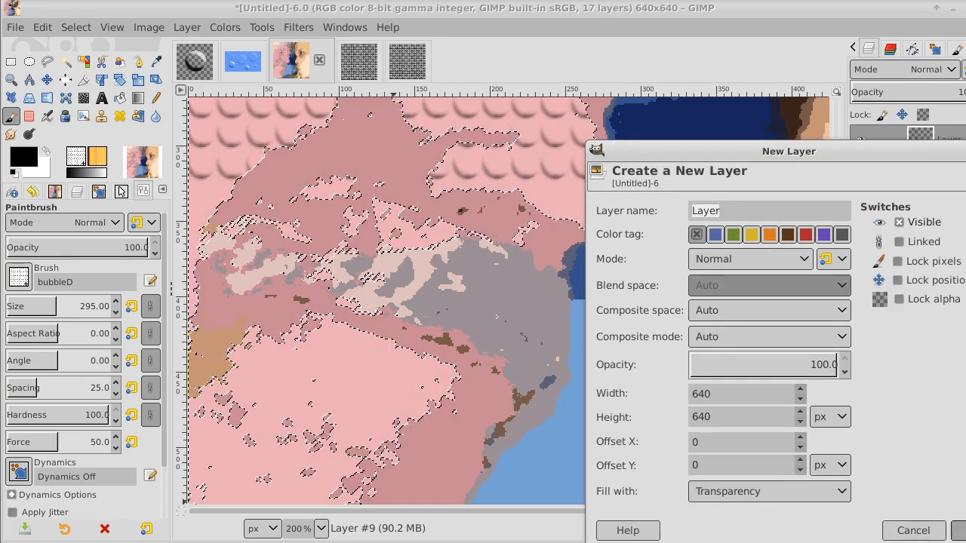
{"action": "left_click", "coordinate": [958, 530]}
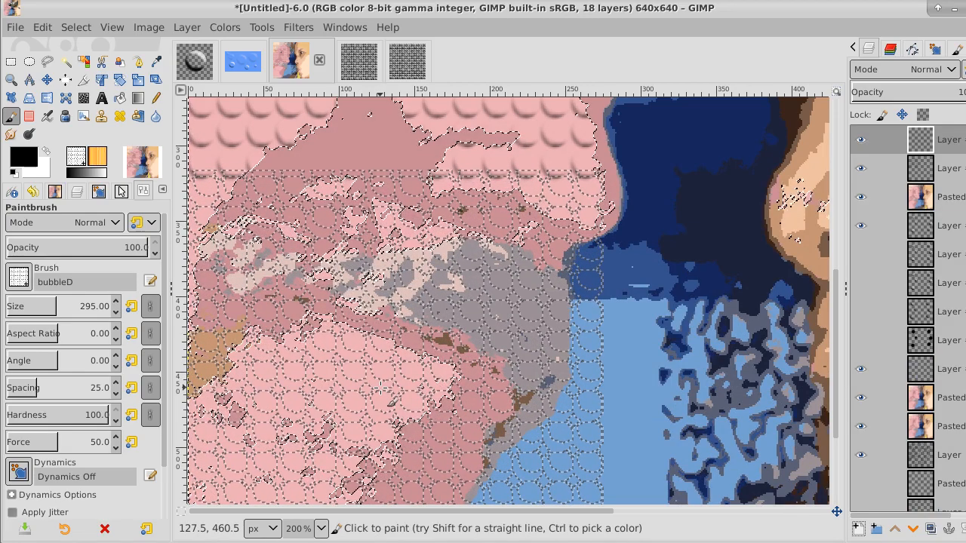
{"action": "left_click", "coordinate": [381, 390]}
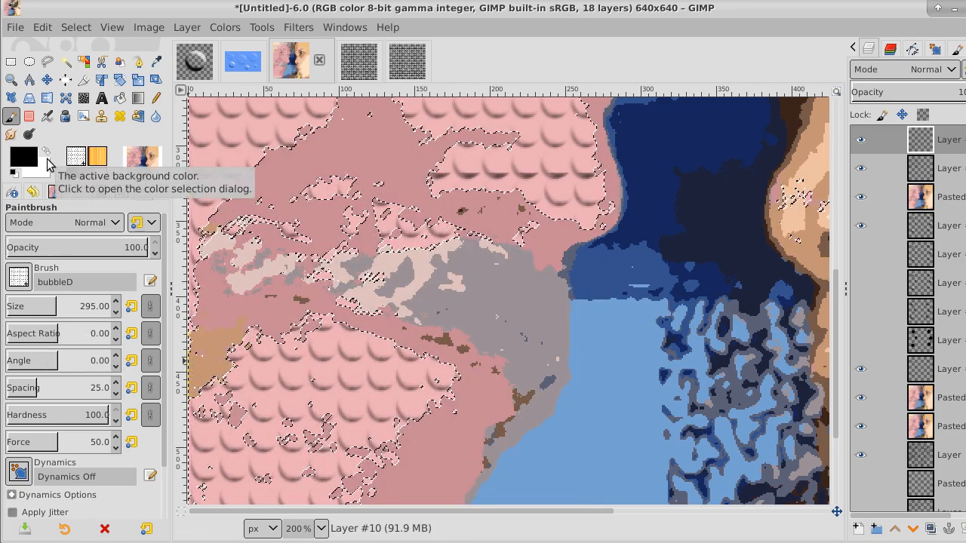
- Clear the selection and merge the new bubble layer into the bubble layer beneath it
{"action": "left_click", "coordinate": [15, 64]}
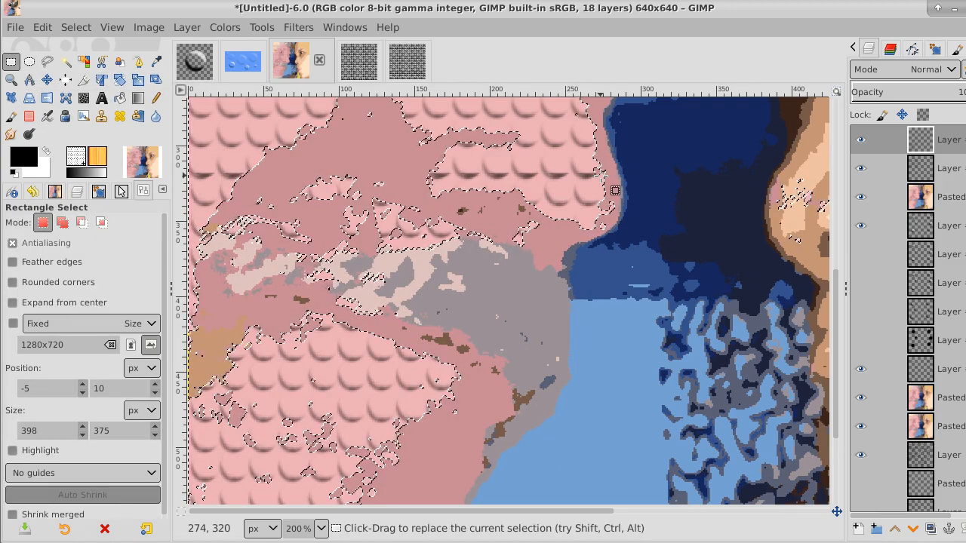
{"action": "left_click_drag", "start_coordinate": [600, 178], "coordinate": [11, 139]}
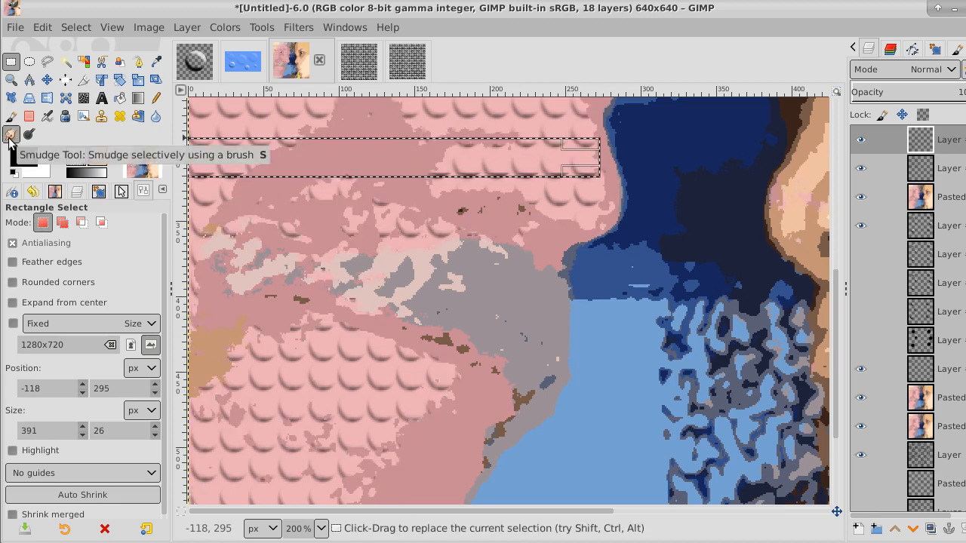
{"action": "left_click", "coordinate": [76, 28]}
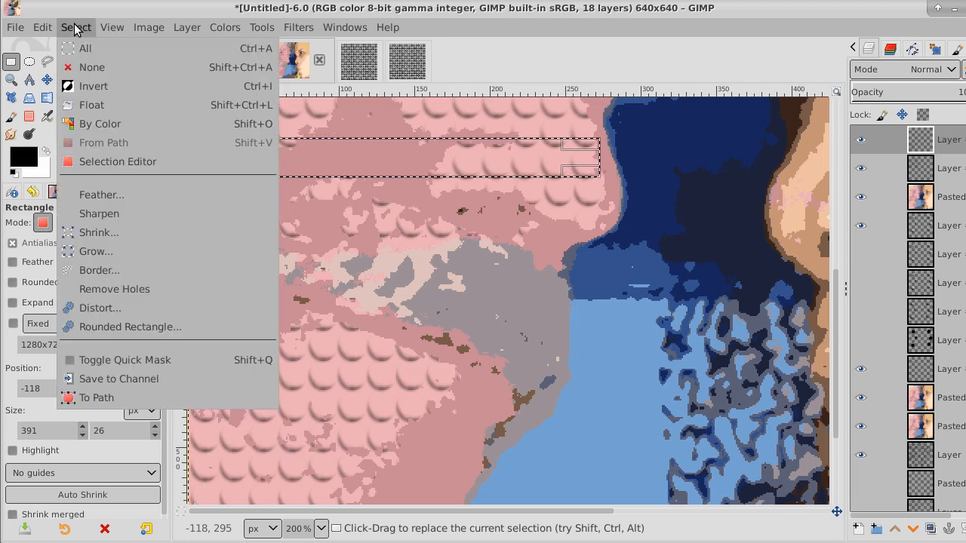
{"action": "left_click", "coordinate": [92, 67]}
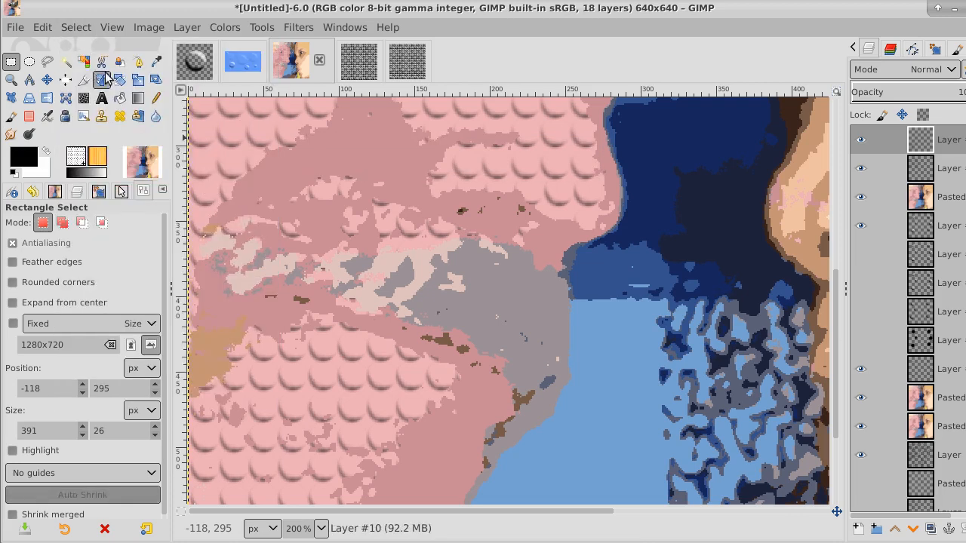
{"action": "right_click", "coordinate": [957, 142]}
{"action": "left_click", "coordinate": [880, 194]}
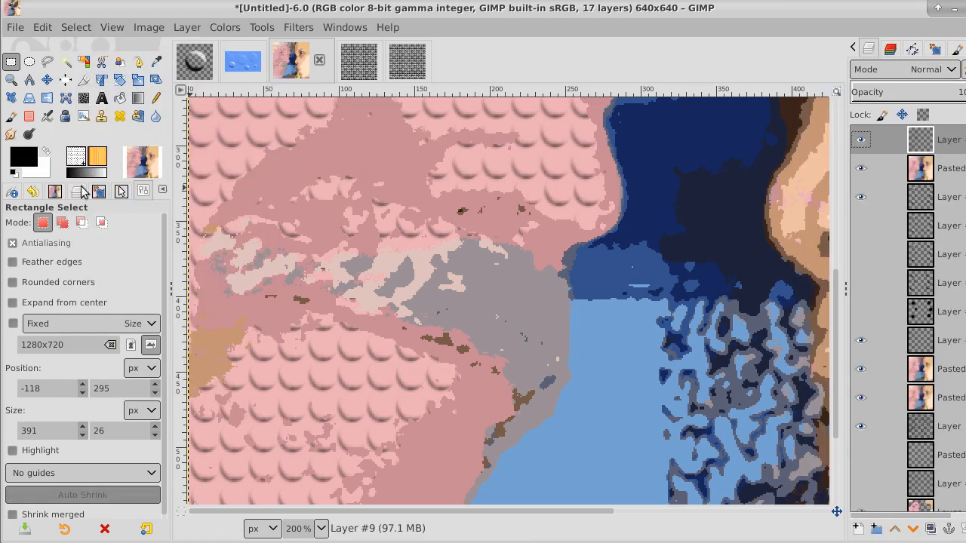
- Check the bubble texture on the whole artwork at 50% and make the face layer beneath the bubble layer active
{"action": "left_click", "coordinate": [12, 79]}
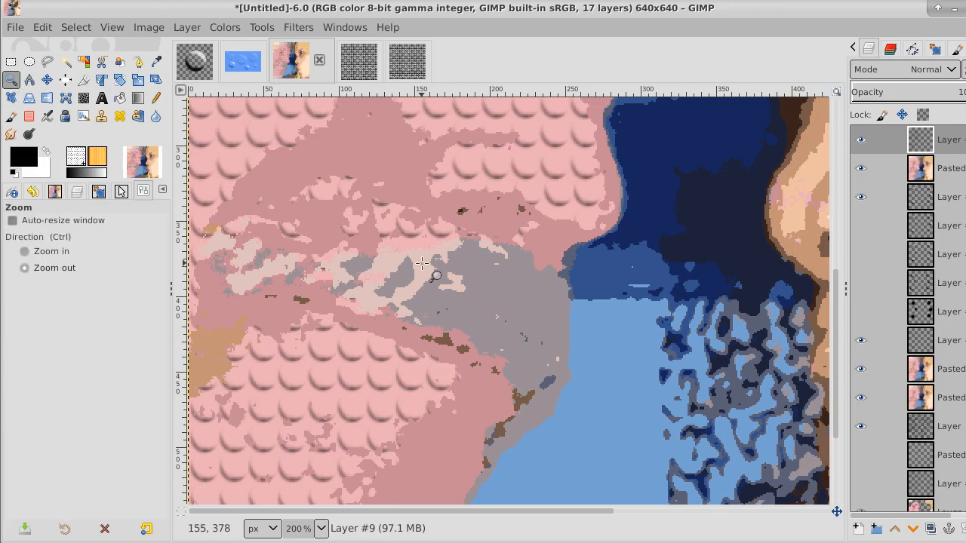
{"action": "left_click", "coordinate": [422, 262]}
{"action": "left_click", "coordinate": [422, 262]}
{"action": "left_click", "coordinate": [422, 263]}
{"action": "left_click", "coordinate": [423, 262]}
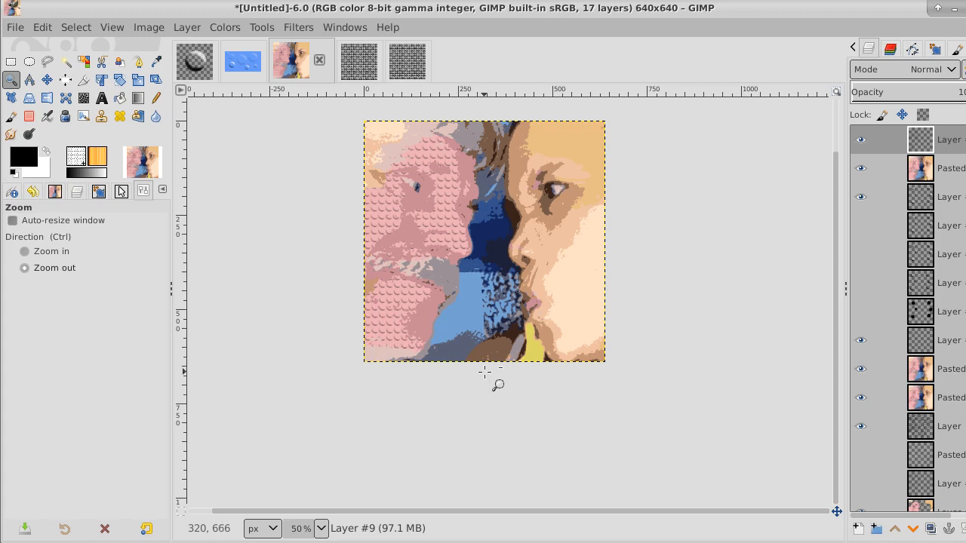
{"action": "left_click", "coordinate": [883, 166]}
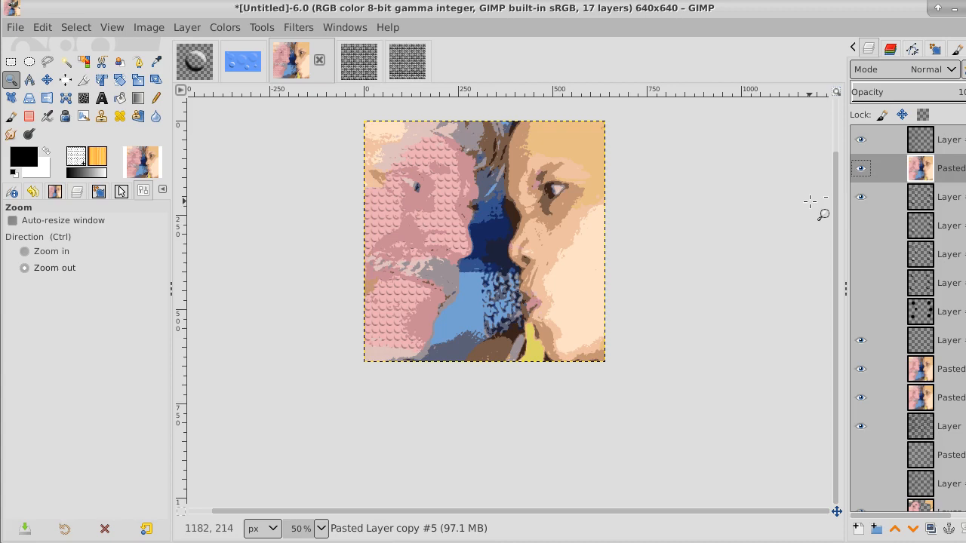
- Switch to the 381 × 371 px bubble pattern image and clear its selection
{"action": "left_click", "coordinate": [402, 72]}
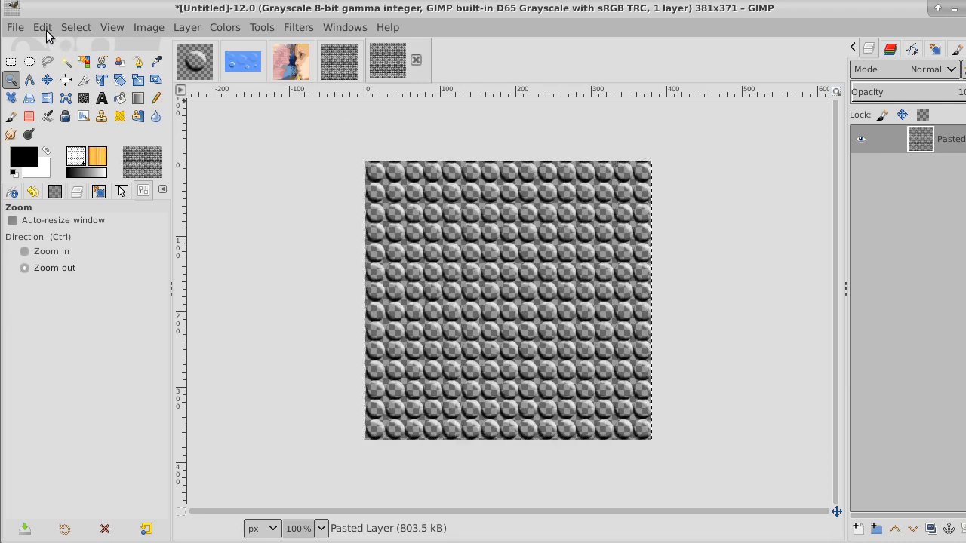
{"action": "left_click", "coordinate": [77, 28]}
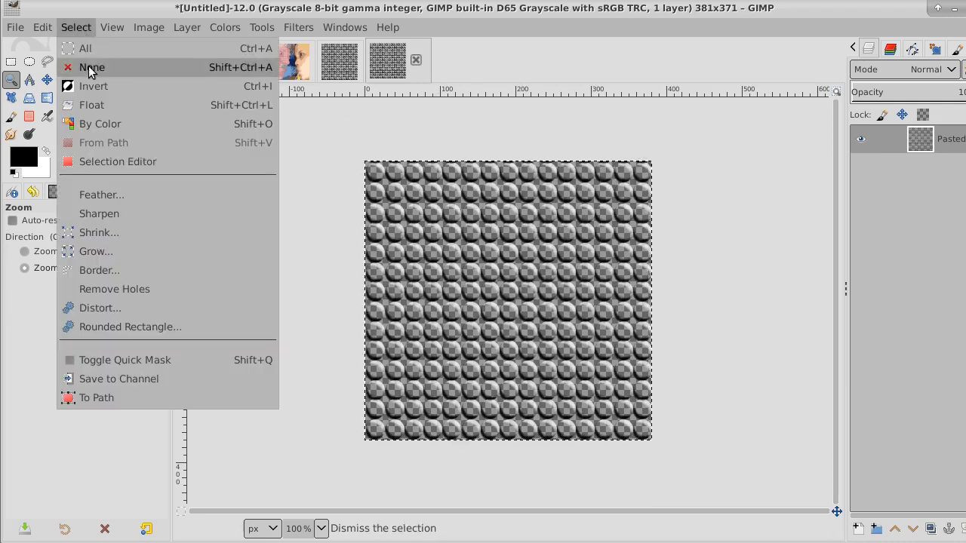
{"action": "left_click", "coordinate": [89, 68]}
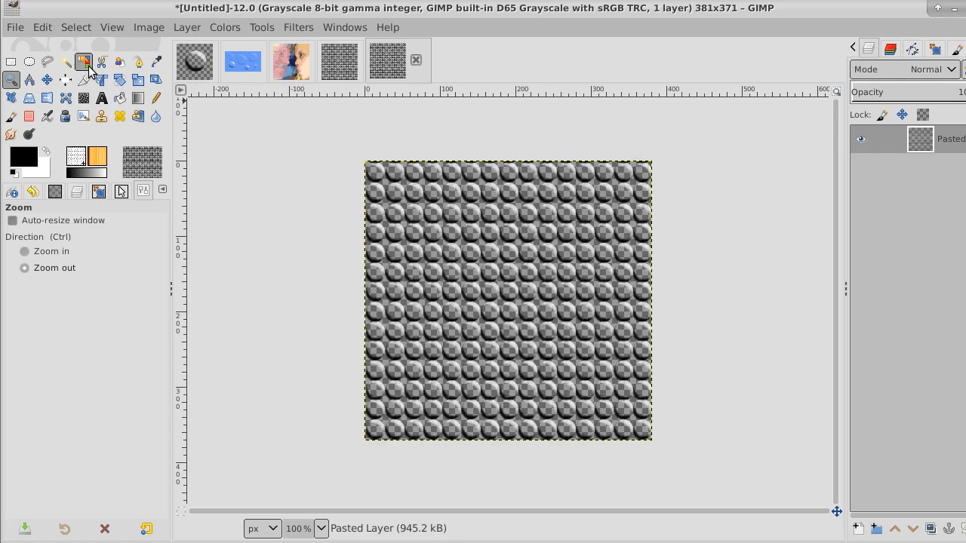
{"action": "left_click", "coordinate": [9, 64]}
{"action": "left_click_drag", "start_coordinate": [346, 150], "coordinate": [685, 164]}
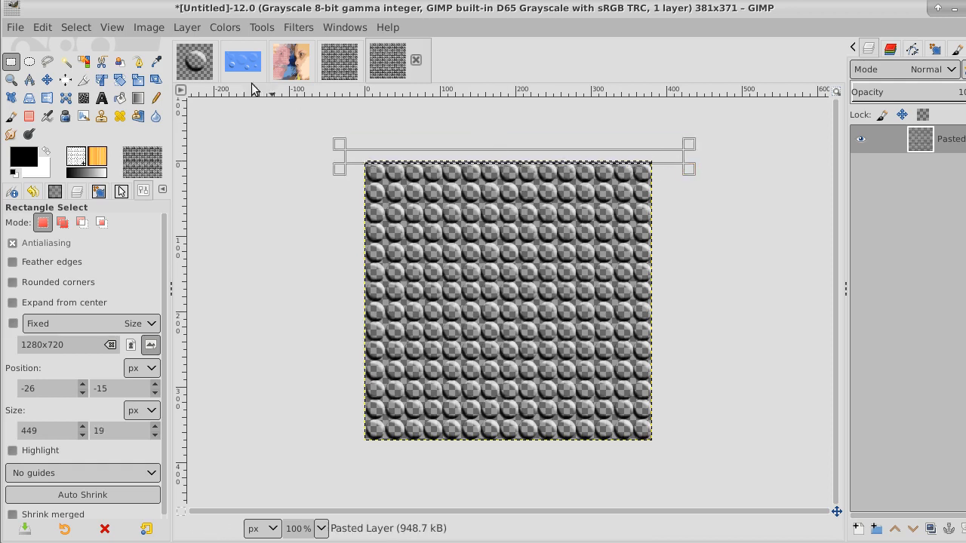
{"action": "left_click", "coordinate": [10, 80]}
{"action": "left_click", "coordinate": [452, 215], "text": "ctrl"}
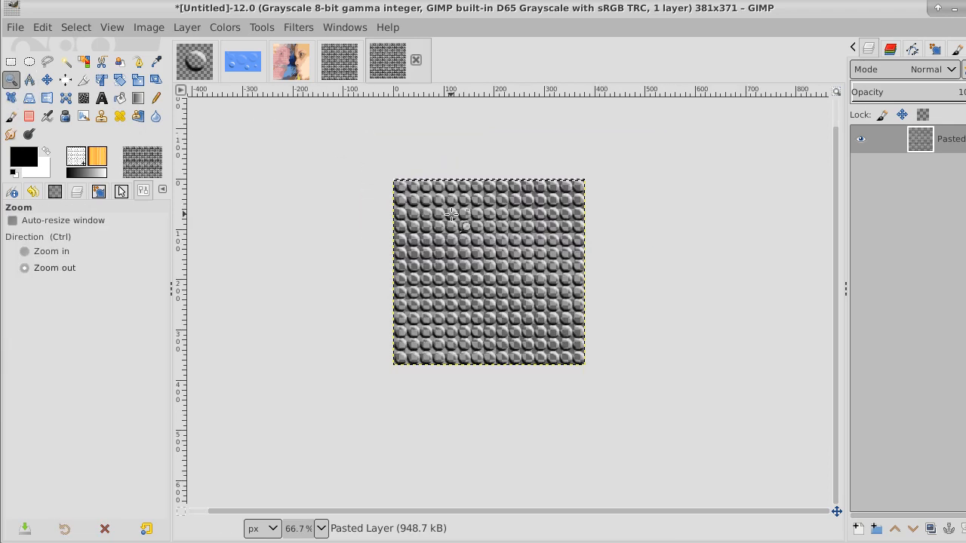
{"action": "left_click", "coordinate": [452, 214]}
{"action": "left_click", "coordinate": [452, 214]}
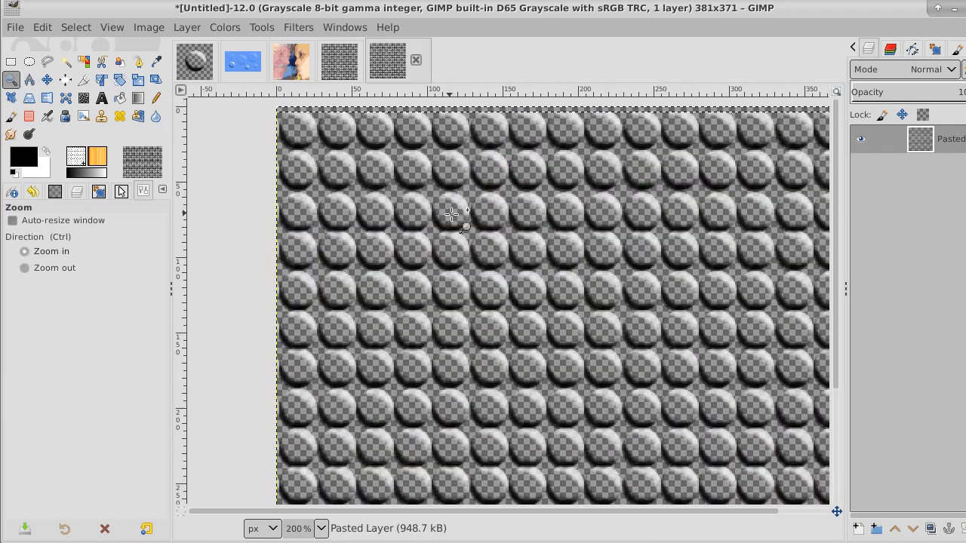
{"action": "left_click", "coordinate": [451, 214], "text": "ctrl"}
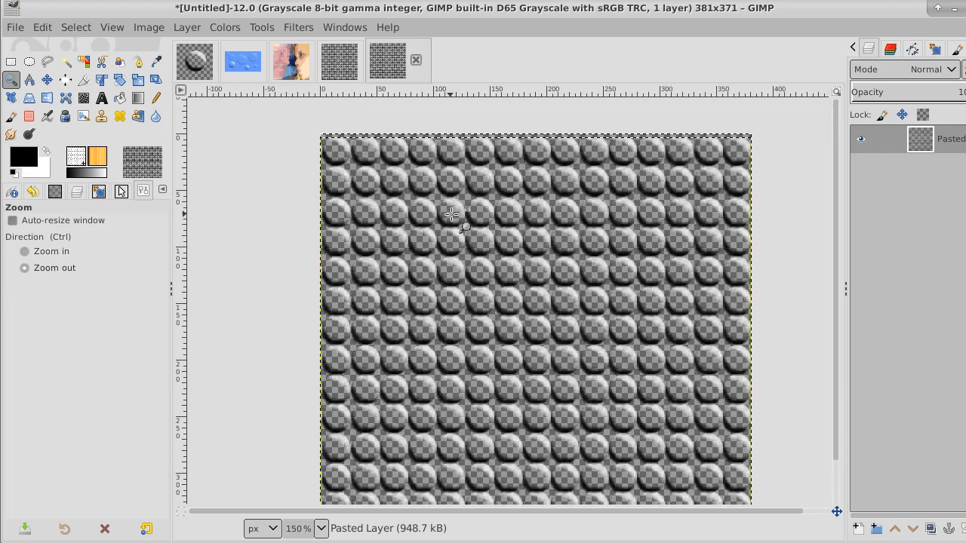
{"action": "left_click", "coordinate": [75, 29]}
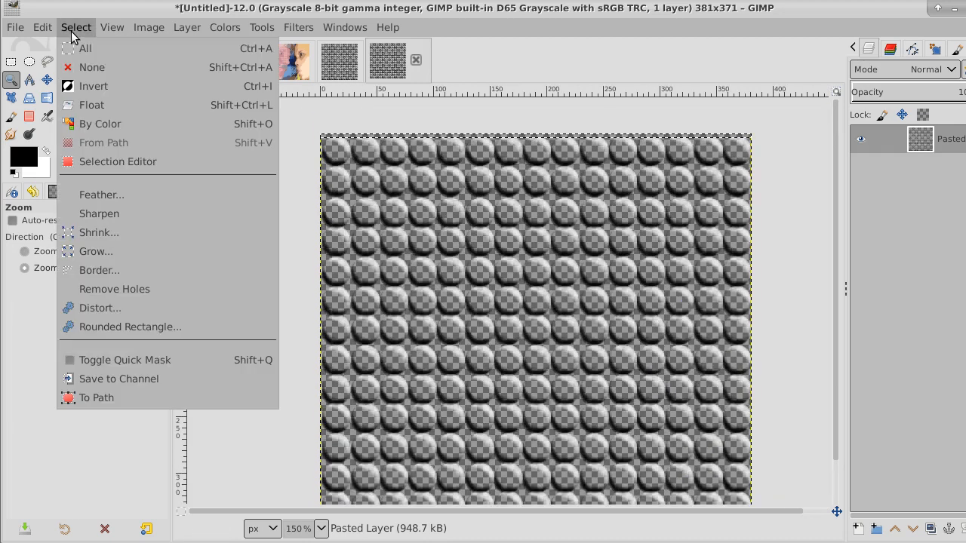
{"action": "left_click", "coordinate": [90, 68]}
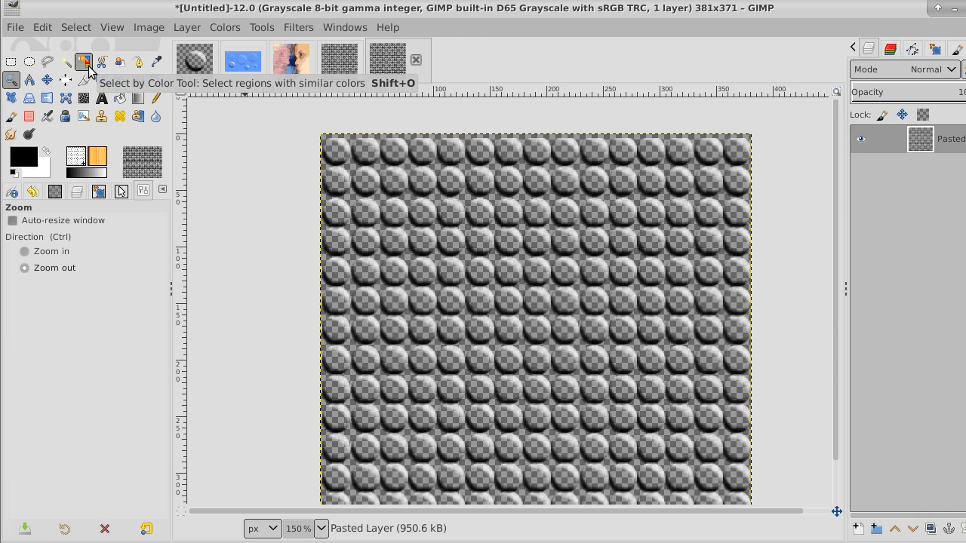
{"action": "key", "text": "ctrl"}
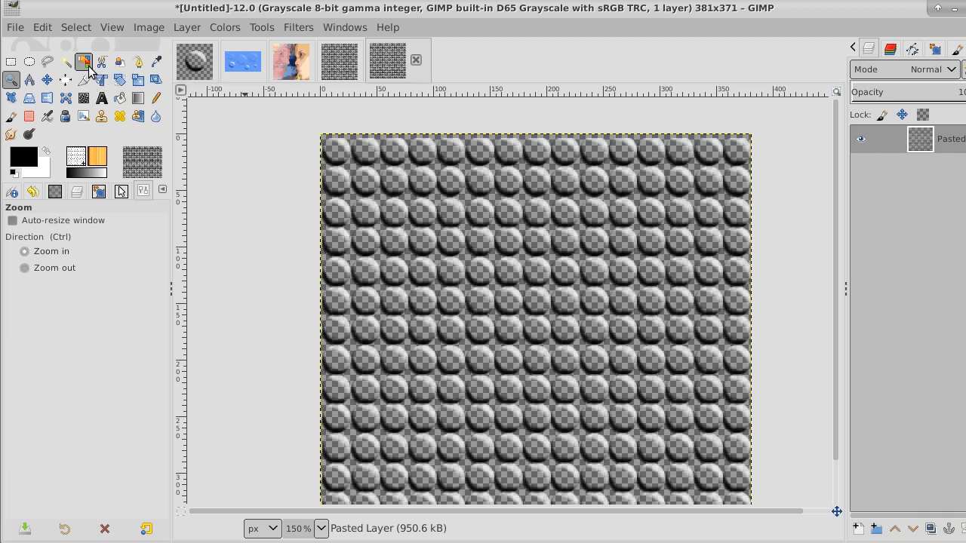
{"action": "key", "text": "ctrl"}
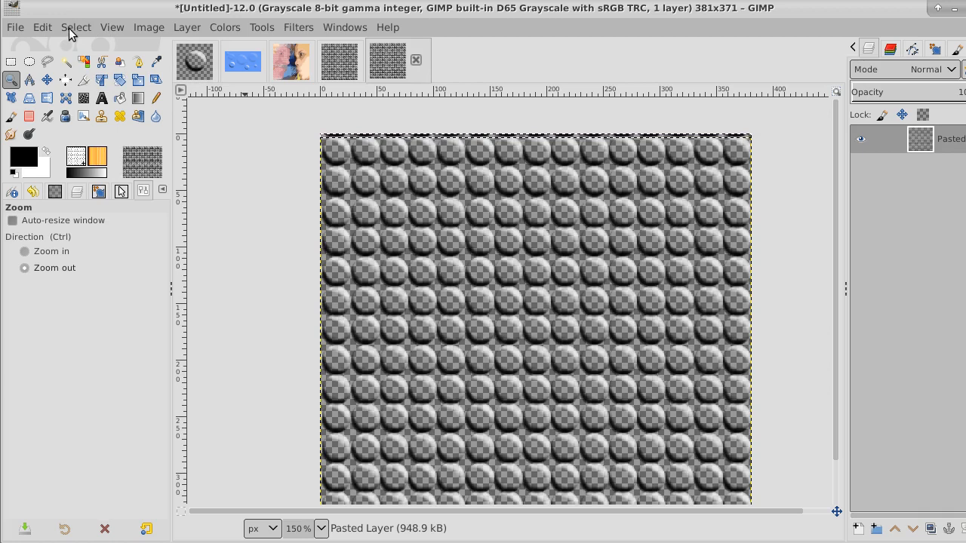
{"action": "left_click", "coordinate": [69, 33]}
{"action": "left_click", "coordinate": [84, 67]}
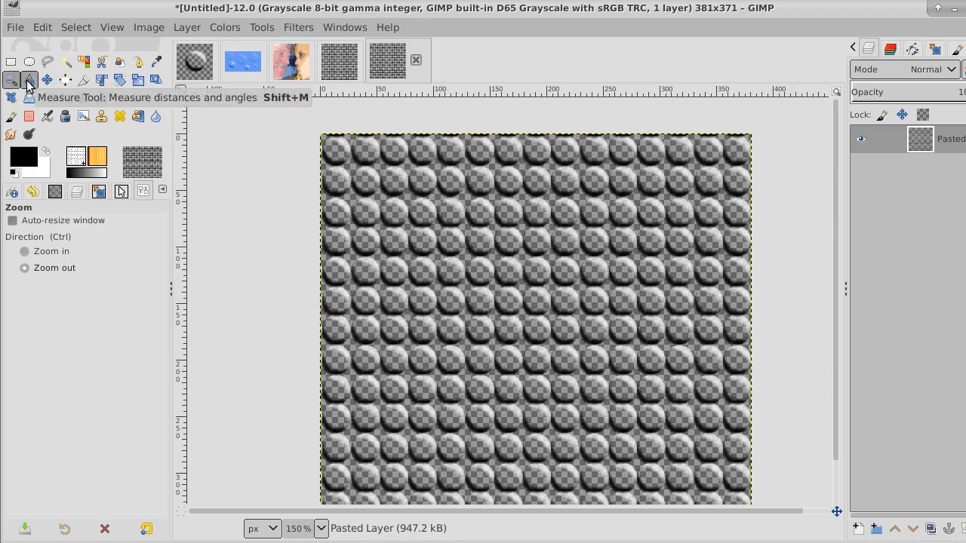
- Select the fourth row of bubbles across the full pattern width with a rectangle about 394 × 26 px
{"action": "left_click", "coordinate": [509, 277], "text": "ctrl"}
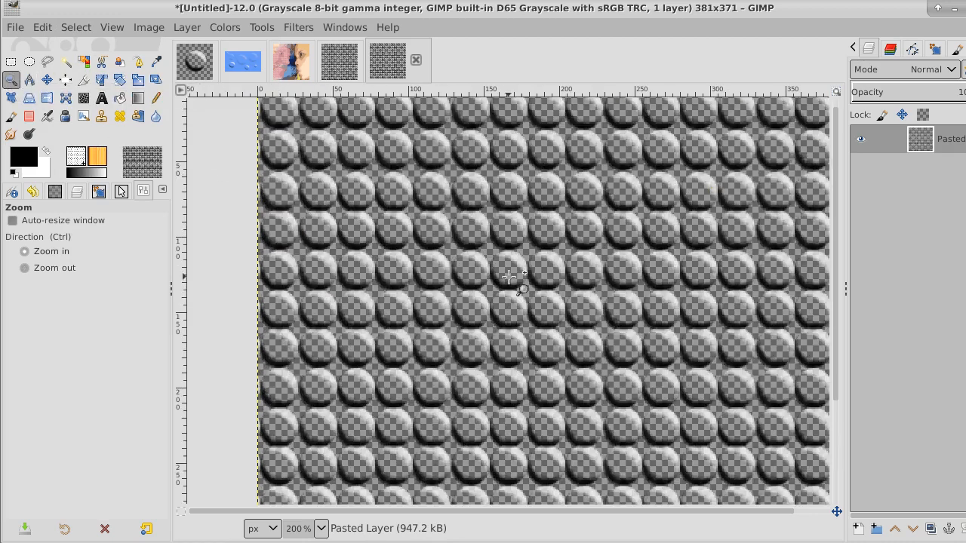
{"action": "scroll", "coordinate": [509, 277], "scroll_direction": "up", "scroll_amount": 3, "text": "ctrl"}
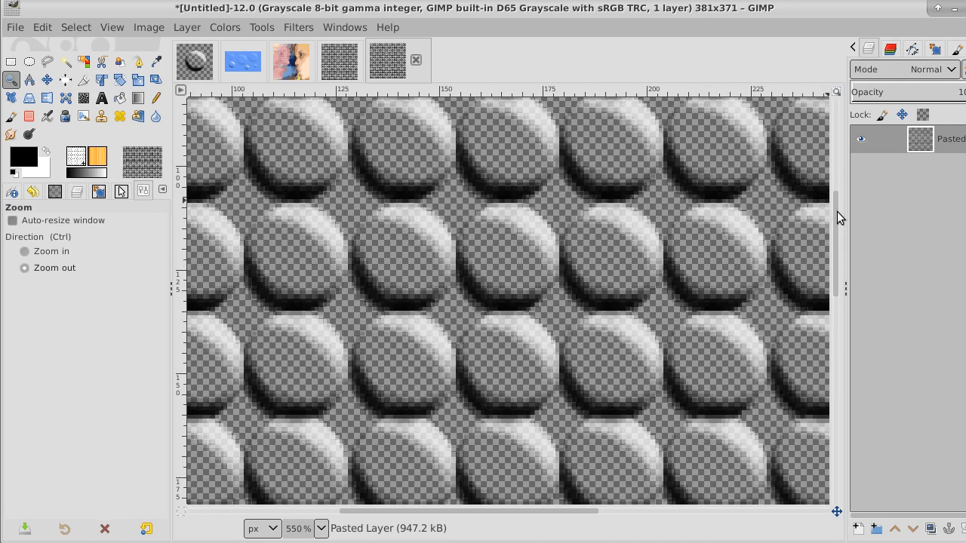
{"action": "left_click_drag", "start_coordinate": [836, 212], "coordinate": [818, 94]}
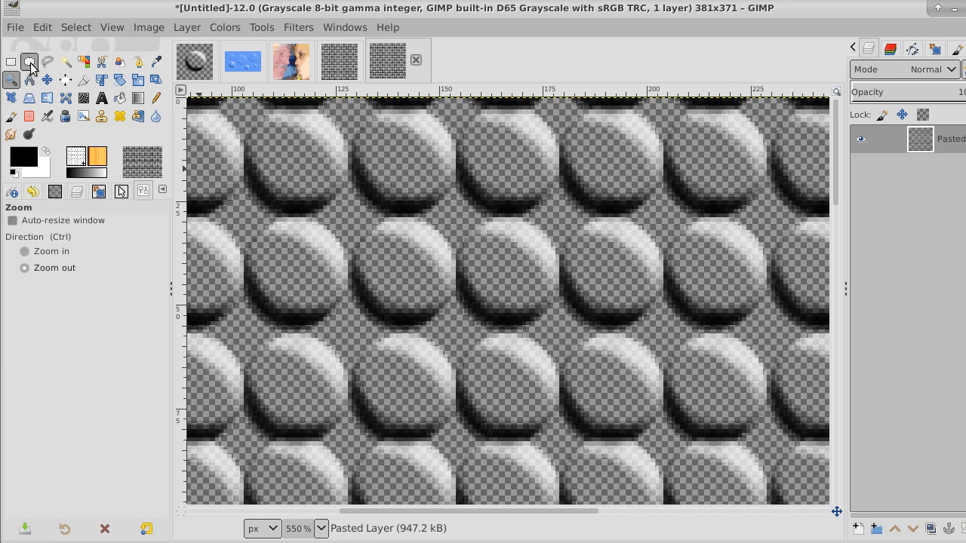
{"action": "left_click", "coordinate": [556, 290]}
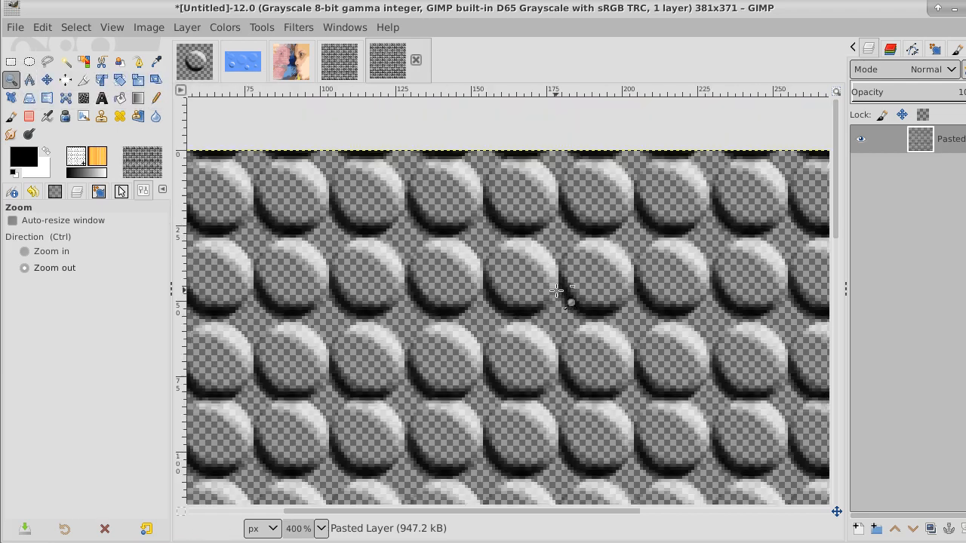
{"action": "left_click", "coordinate": [556, 291]}
{"action": "left_click", "coordinate": [557, 290]}
{"action": "left_click", "coordinate": [556, 290]}
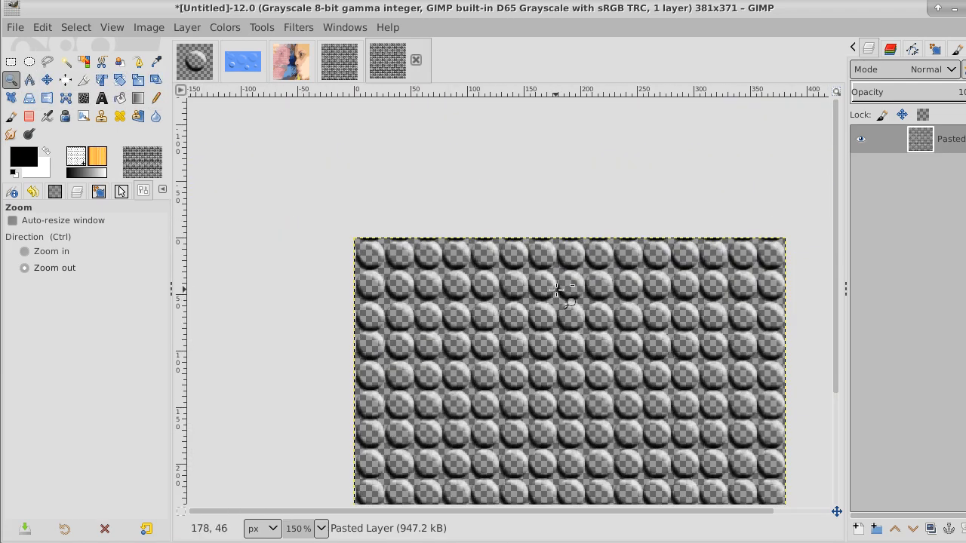
{"action": "left_click", "coordinate": [10, 61]}
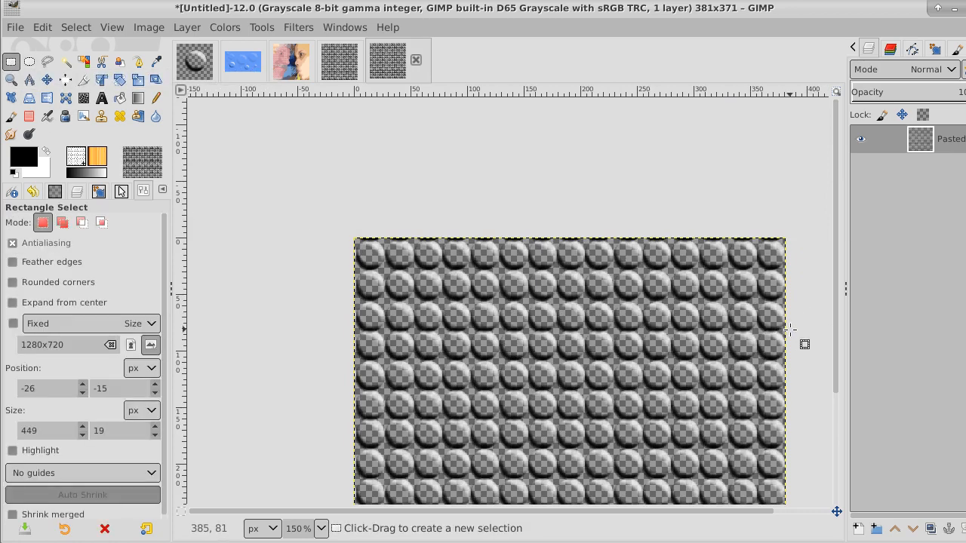
{"action": "left_click_drag", "start_coordinate": [790, 329], "coordinate": [346, 355]}
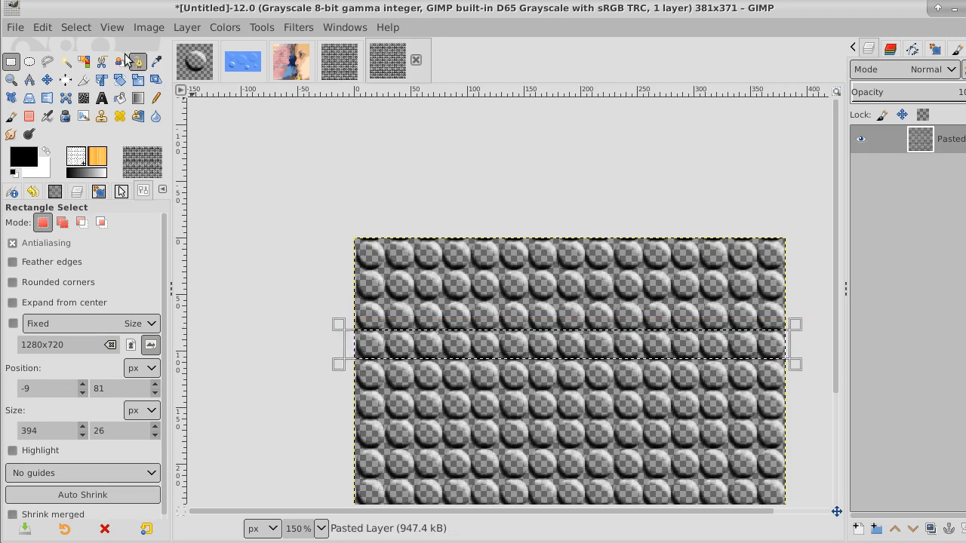
- Feather the row selection by 1 px
{"action": "left_click", "coordinate": [73, 27]}
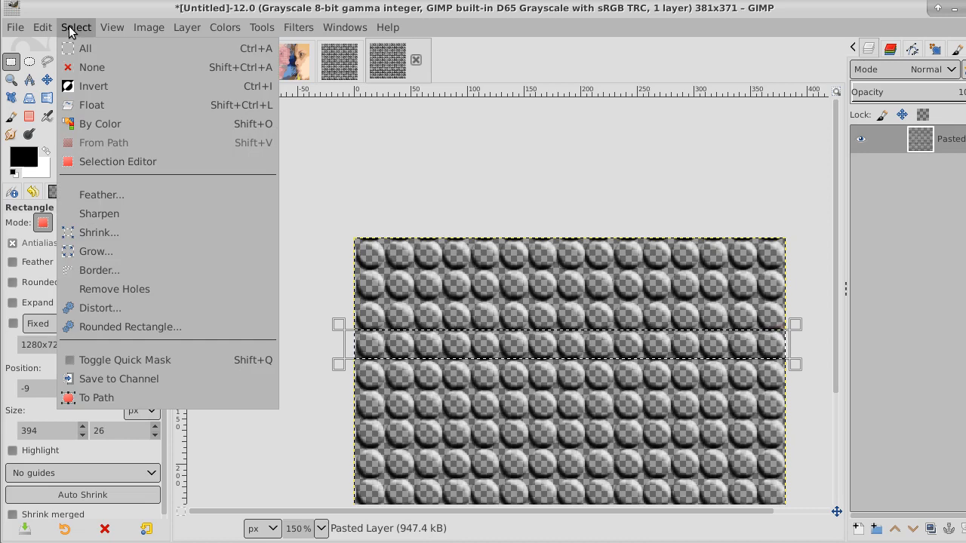
{"action": "left_click", "coordinate": [83, 197]}
{"action": "left_click", "coordinate": [143, 211]}
{"action": "left_click", "coordinate": [143, 212]}
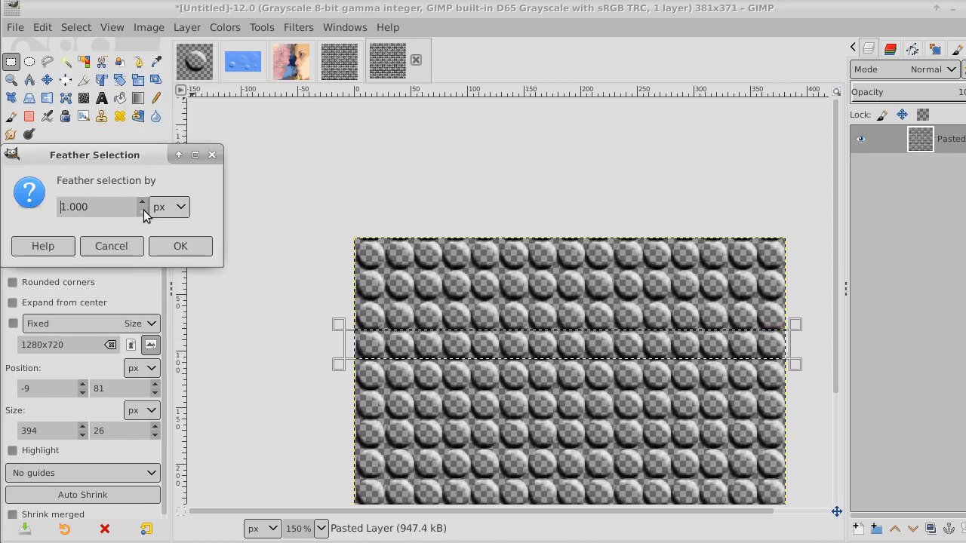
{"action": "left_click", "coordinate": [178, 246]}
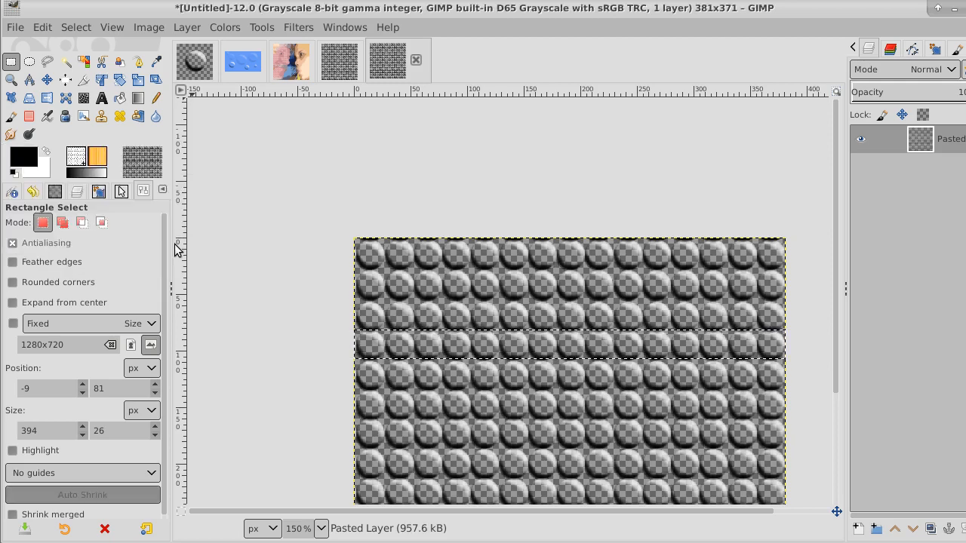
- Copy the selected bubble row onto a new layer and move it over the pattern's top row
{"action": "left_click", "coordinate": [41, 27]}
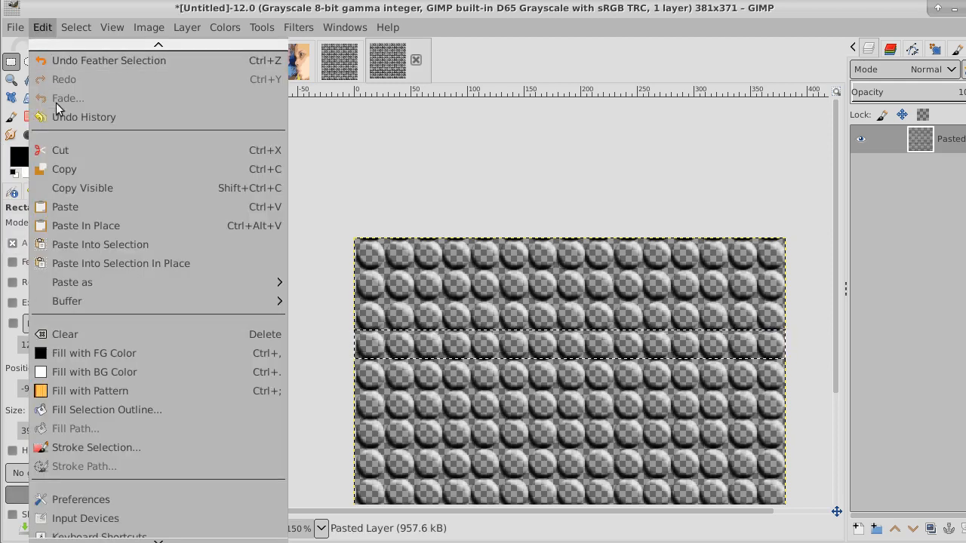
{"action": "left_click", "coordinate": [67, 172]}
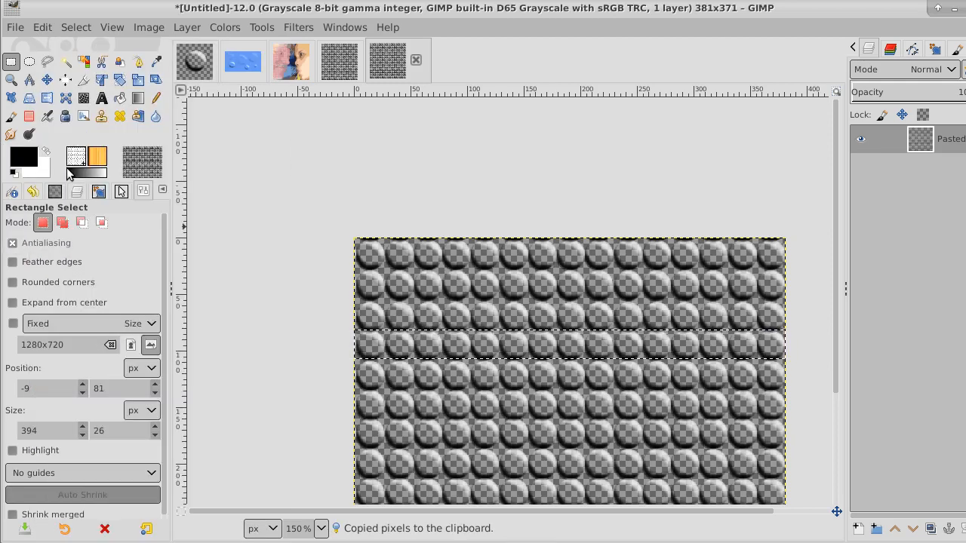
{"action": "left_click", "coordinate": [43, 27]}
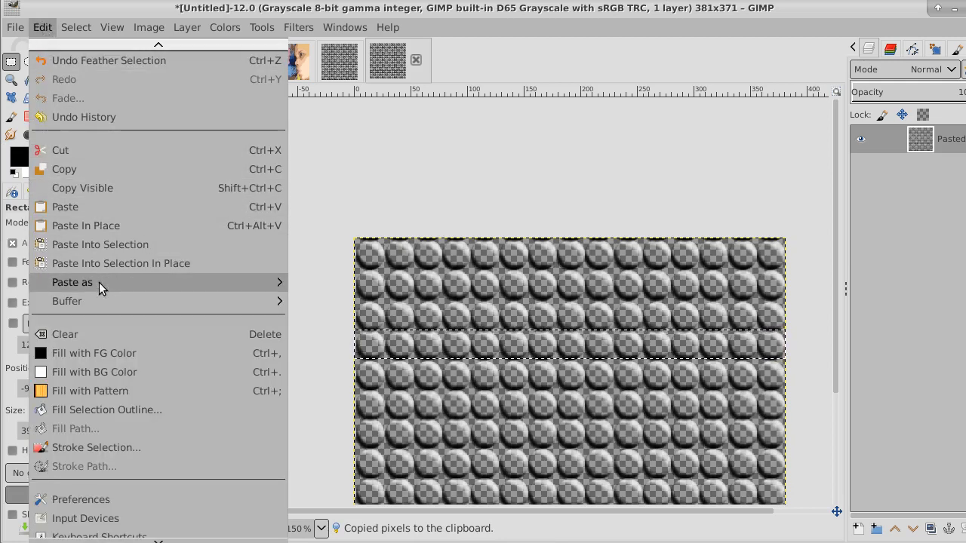
{"action": "mouse_move", "coordinate": [171, 291]}
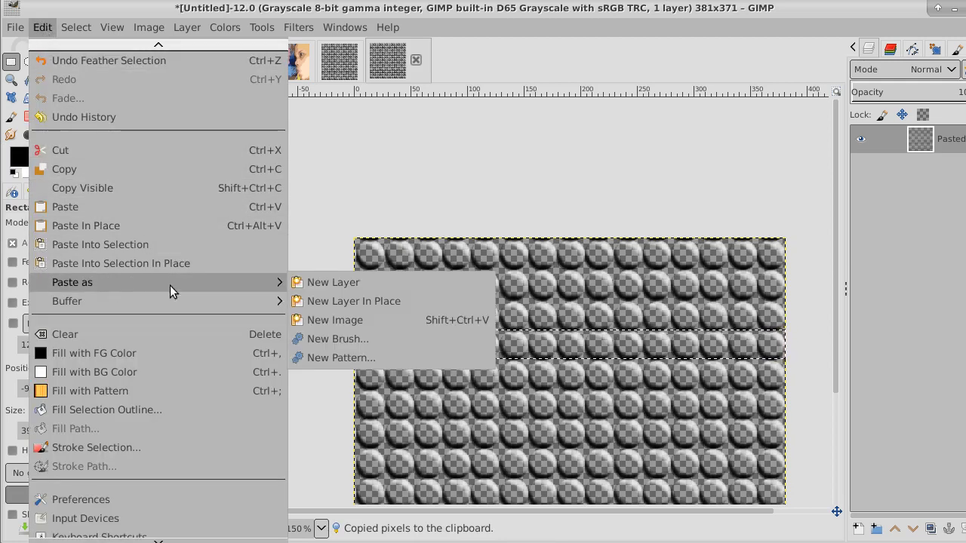
{"action": "left_click", "coordinate": [326, 282]}
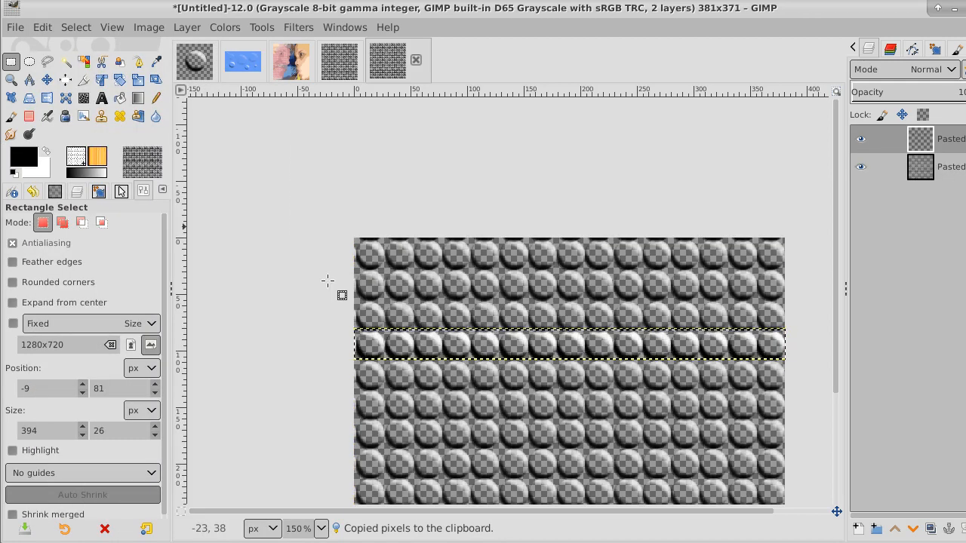
{"action": "left_click", "coordinate": [47, 80]}
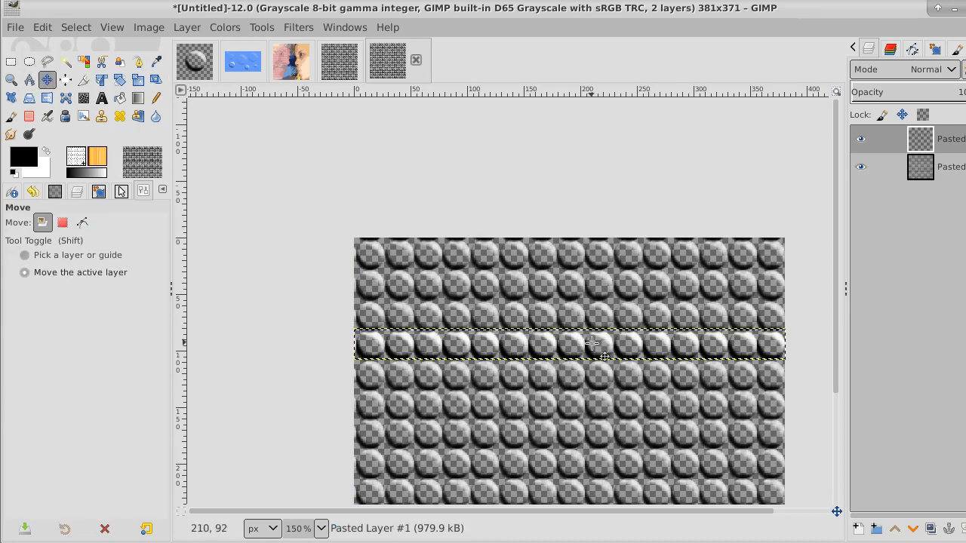
{"action": "left_click_drag", "start_coordinate": [593, 344], "coordinate": [590, 251]}
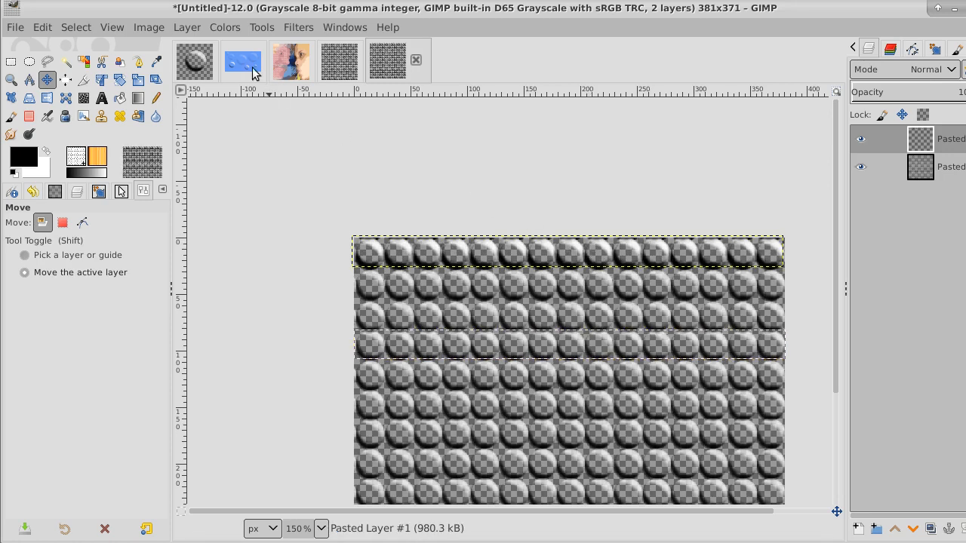
- Clear the selection and expand the pasted row layer to the image size
{"action": "left_click", "coordinate": [76, 29]}
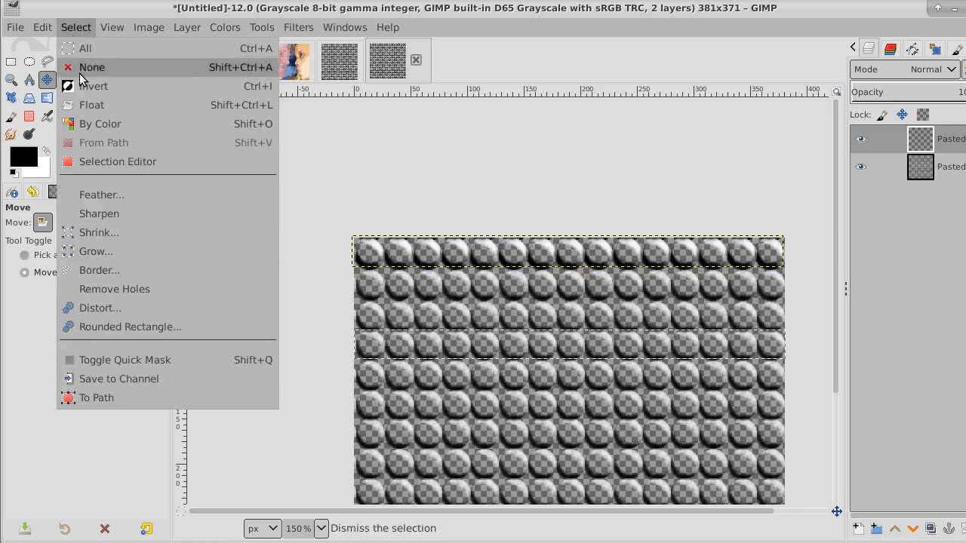
{"action": "left_click", "coordinate": [92, 65]}
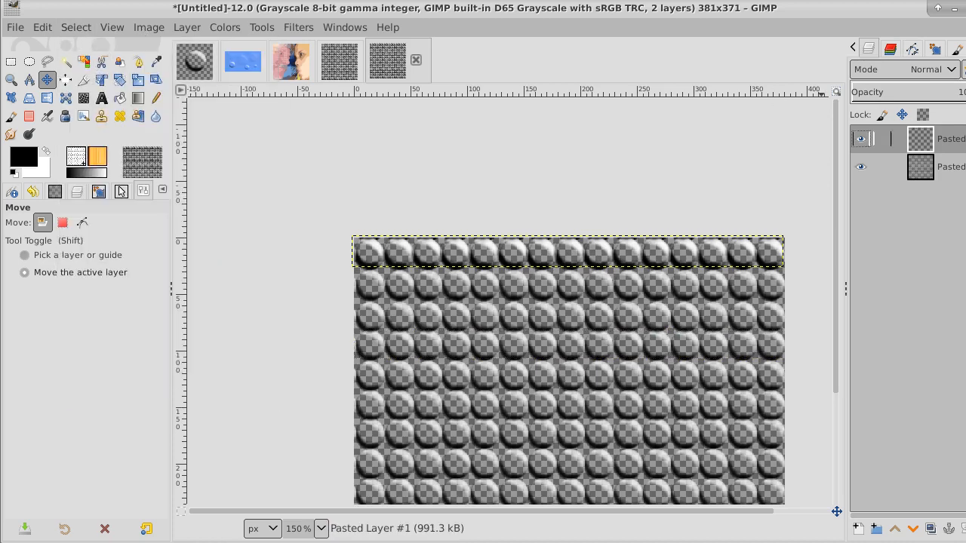
{"action": "right_click", "coordinate": [961, 140]}
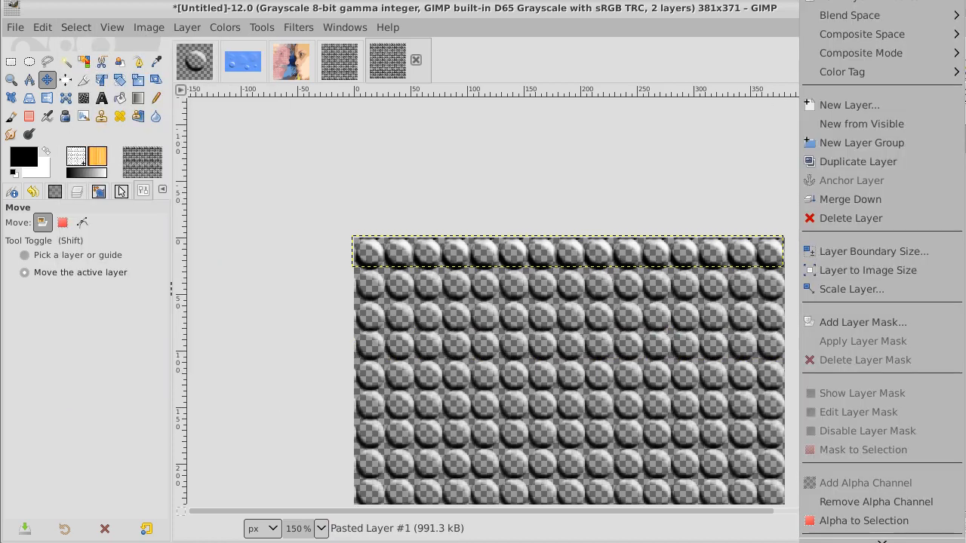
{"action": "left_click", "coordinate": [922, 269]}
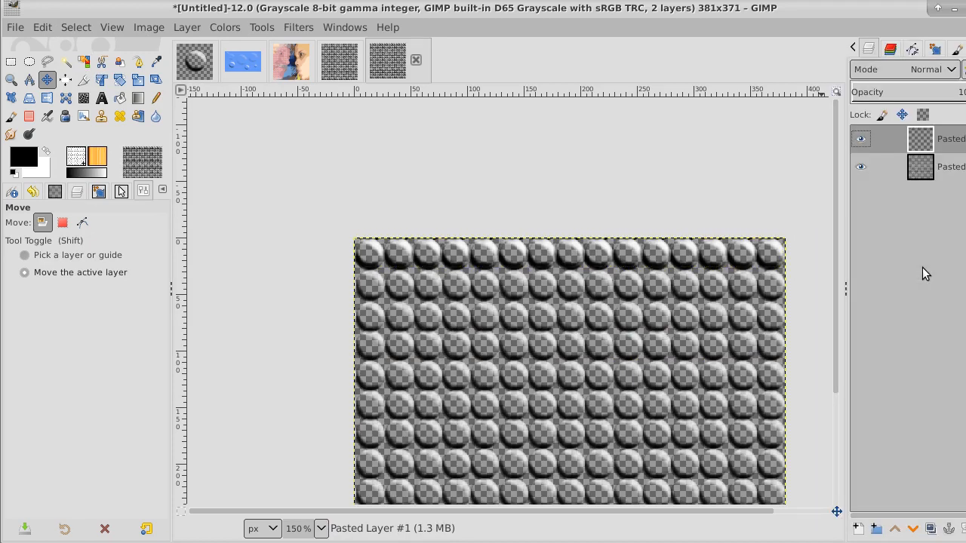
- Examine the bubble pattern and its pasted top row at several zoom levels
{"action": "left_click", "coordinate": [11, 79]}
{"action": "left_click", "coordinate": [452, 258]}
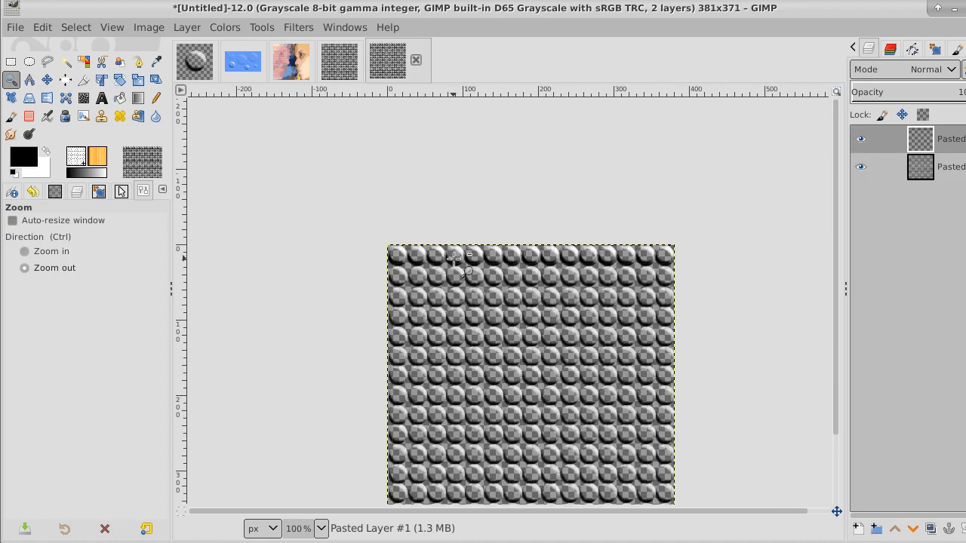
{"action": "left_click", "coordinate": [453, 258]}
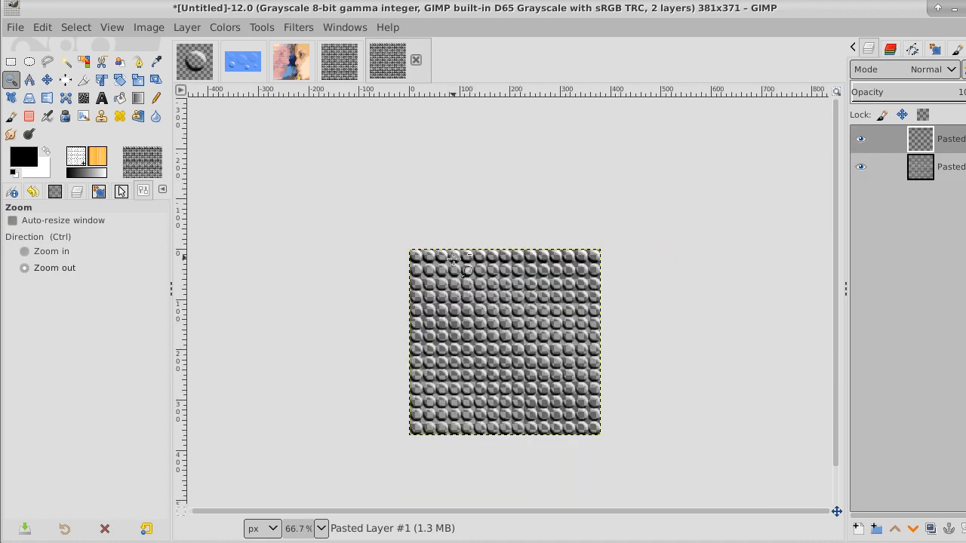
{"action": "left_click", "coordinate": [453, 258]}
{"action": "left_click", "coordinate": [454, 259]}
{"action": "left_click", "coordinate": [453, 259]}
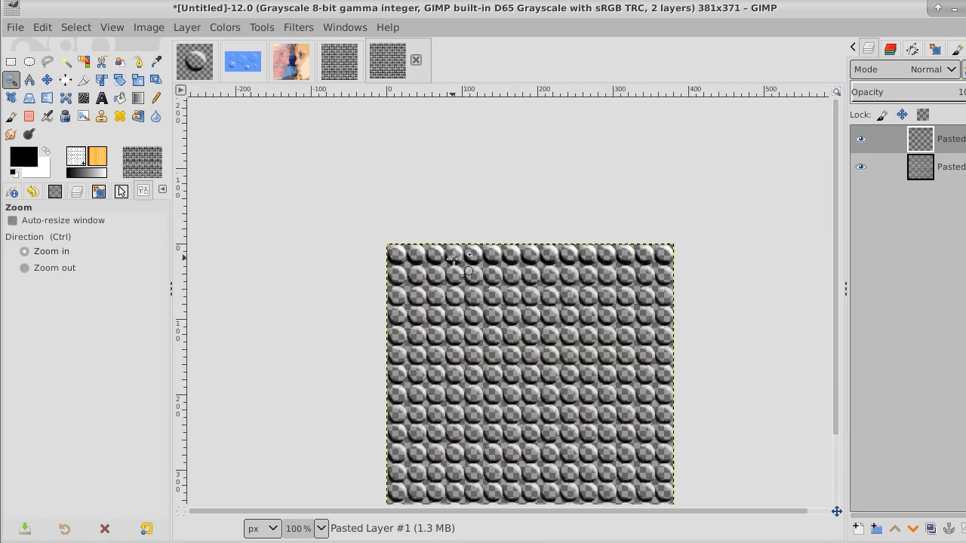
{"action": "left_click", "coordinate": [453, 259]}
{"action": "left_click", "coordinate": [453, 259]}
{"action": "left_click", "coordinate": [454, 258]}
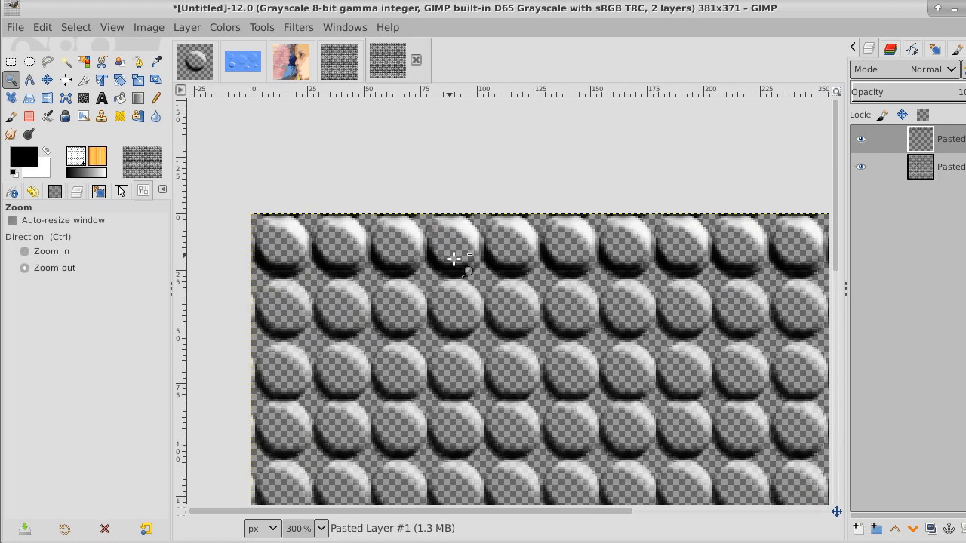
- Set the Eraser to 100 opacity with a brush size of 5
{"action": "left_click", "coordinate": [30, 115]}
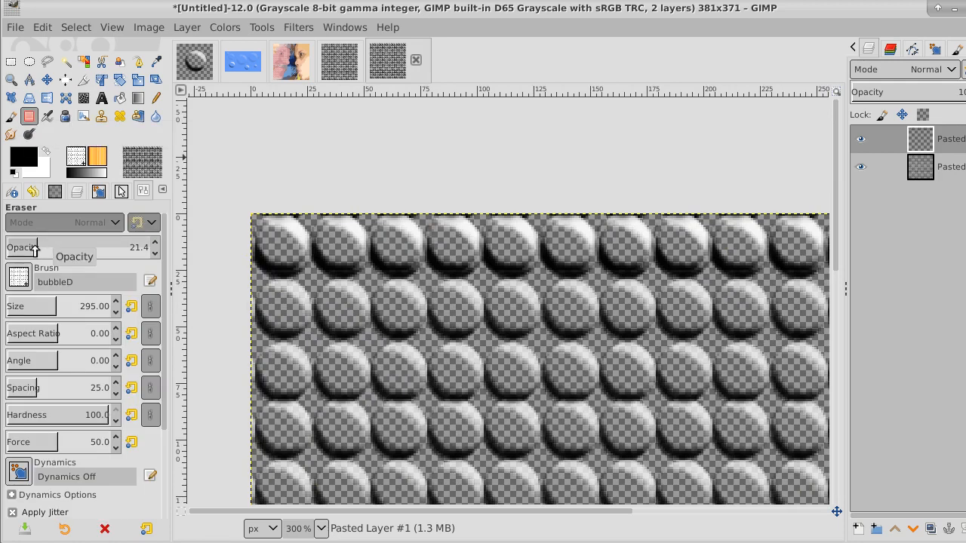
{"action": "left_click_drag", "start_coordinate": [31, 249], "coordinate": [156, 249]}
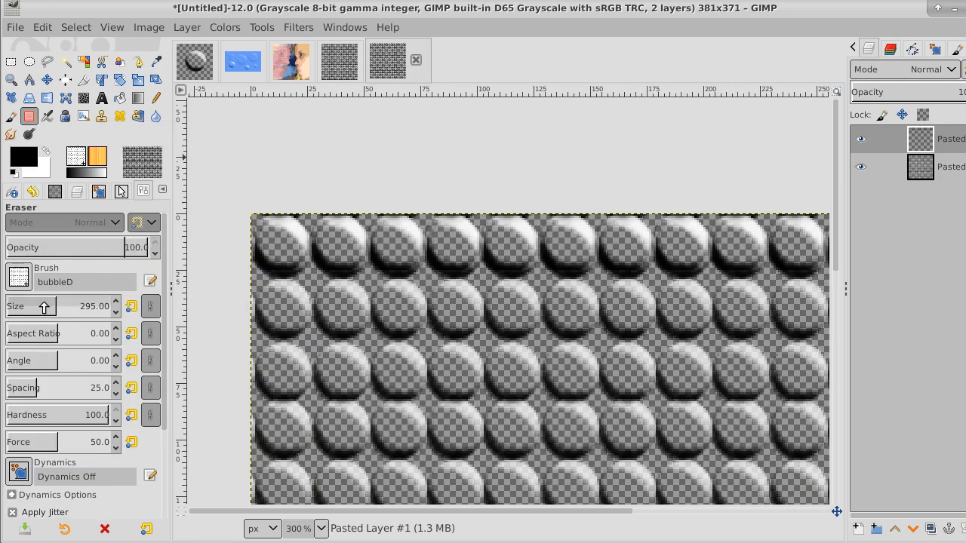
{"action": "left_click_drag", "start_coordinate": [44, 306], "coordinate": [4, 308]}
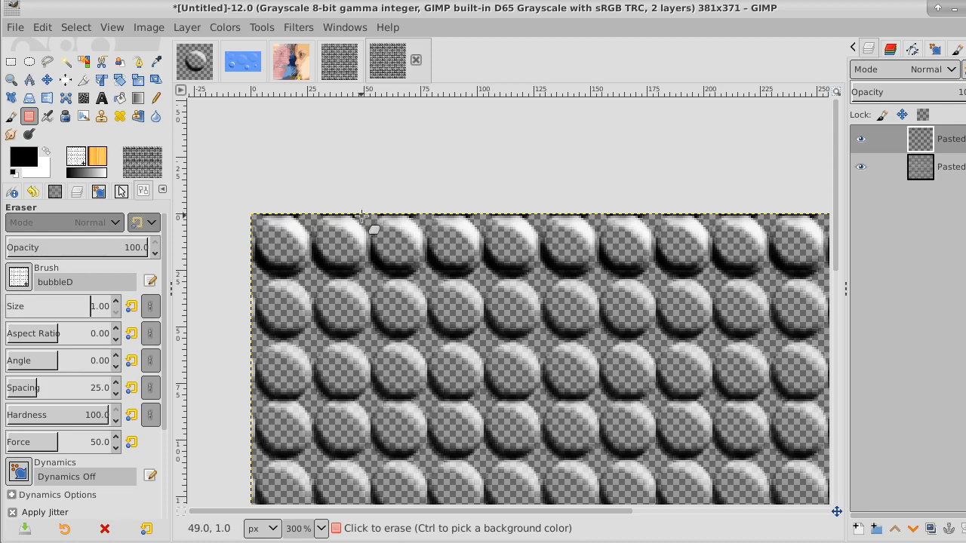
{"action": "left_click", "coordinate": [117, 302]}
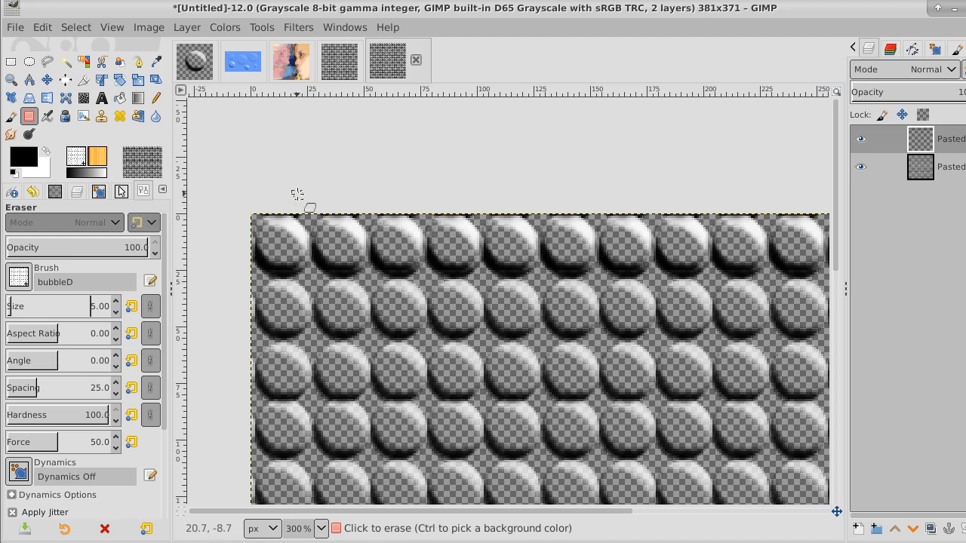
- Fuzzy-select the stray dark pixels above the first top-row bubble and set the selection mode to add
{"action": "left_click", "coordinate": [11, 80]}
{"action": "left_click", "coordinate": [277, 246], "text": "ctrl"}
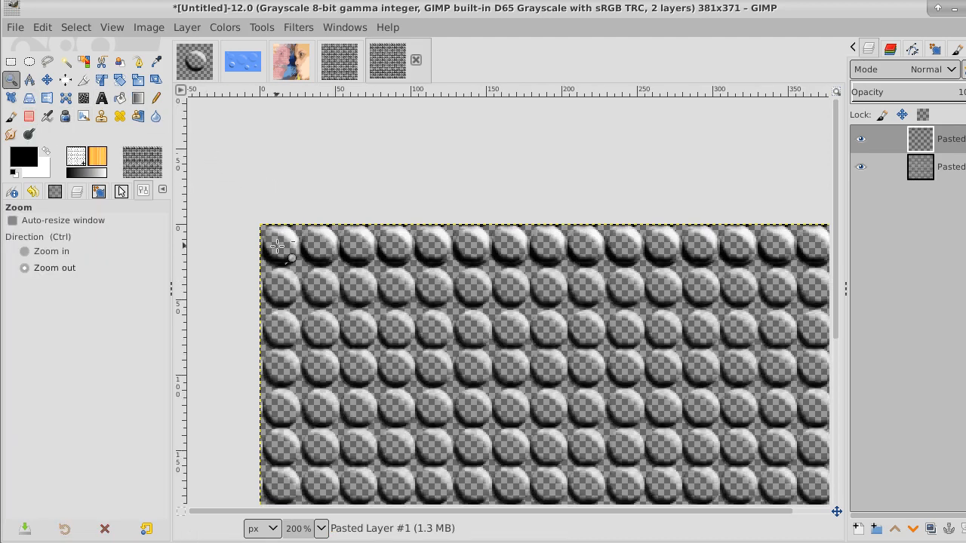
{"action": "left_click", "coordinate": [277, 246]}
{"action": "left_click", "coordinate": [277, 246]}
{"action": "left_click", "coordinate": [277, 246]}
{"action": "left_click", "coordinate": [276, 246]}
{"action": "left_click", "coordinate": [277, 246]}
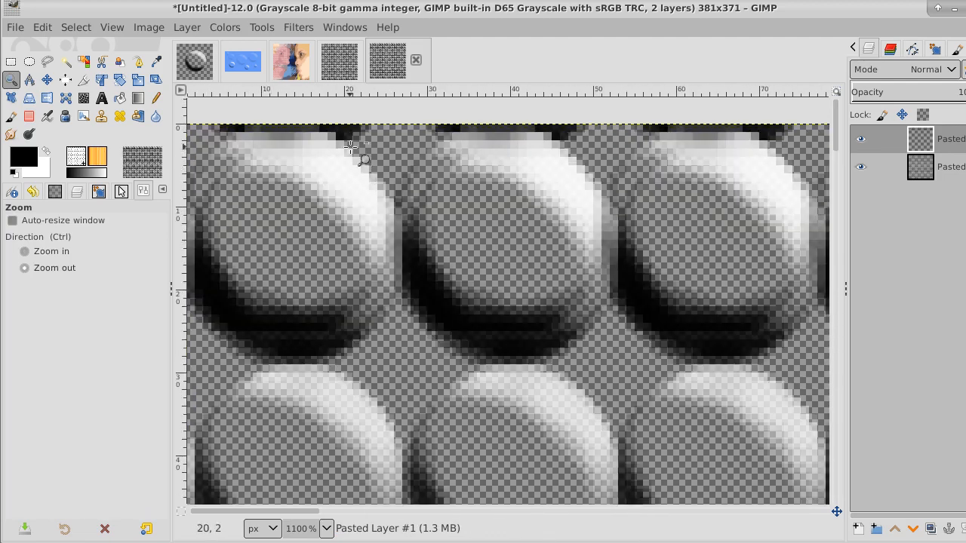
{"action": "key", "text": "ctrl"}
{"action": "left_click", "coordinate": [65, 63]}
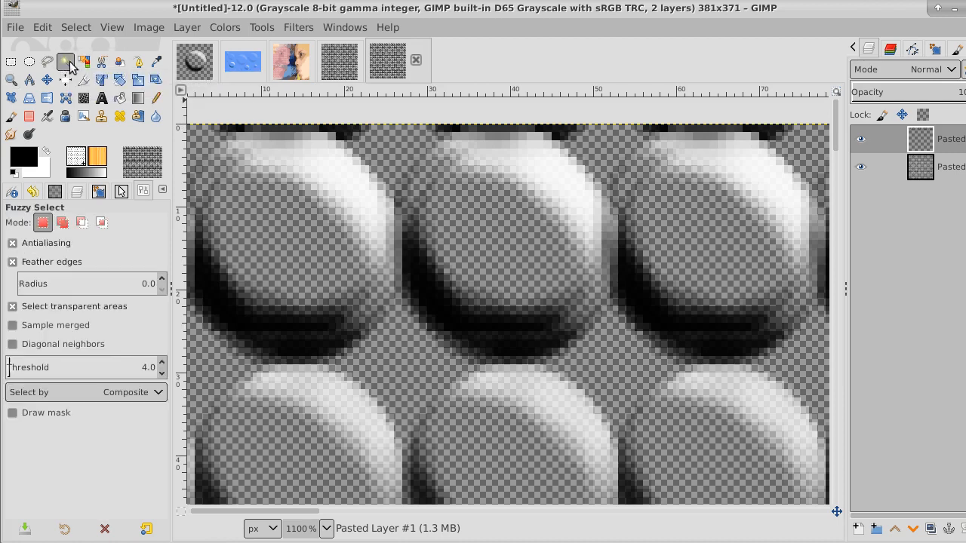
{"action": "left_click", "coordinate": [274, 130]}
{"action": "left_click_drag", "start_coordinate": [230, 129], "coordinate": [344, 134]}
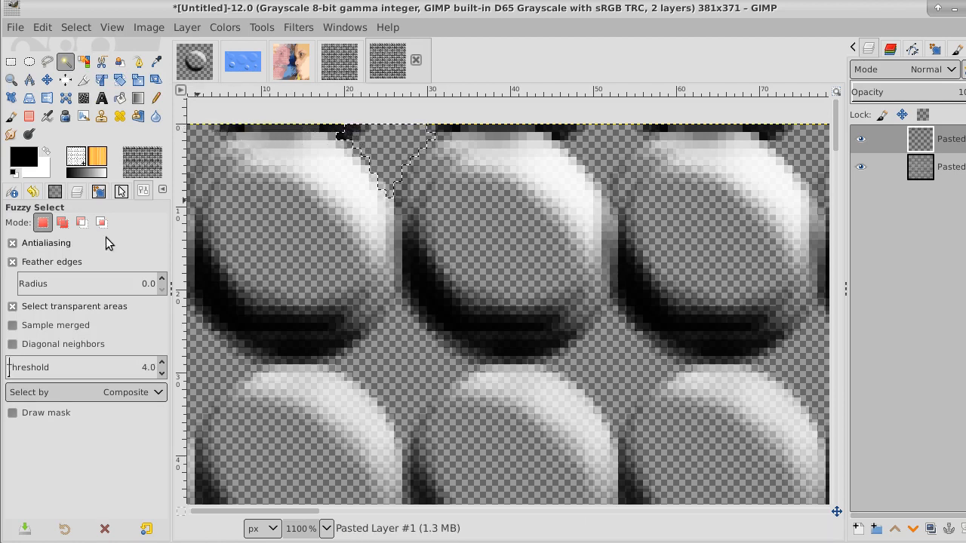
{"action": "left_click", "coordinate": [63, 222]}
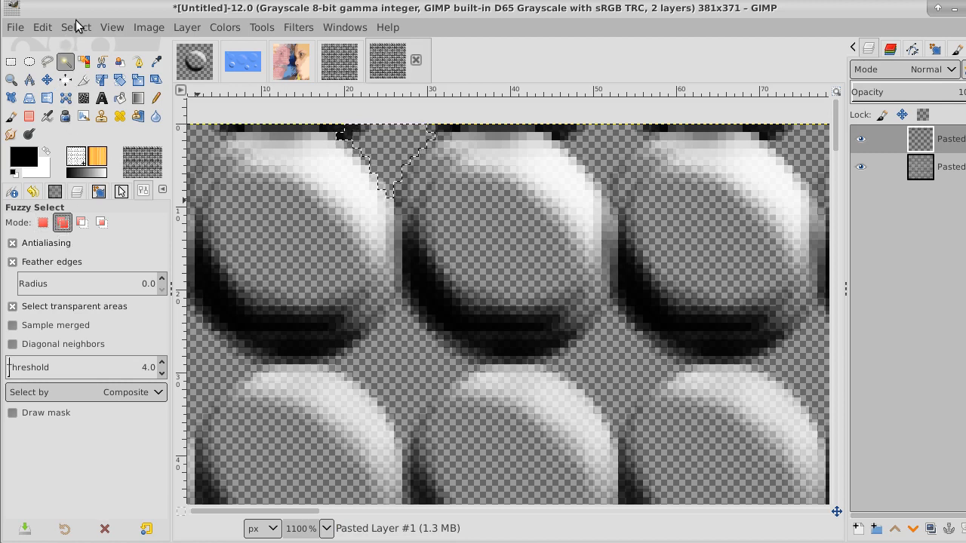
- Clear the current selection
{"action": "left_click", "coordinate": [75, 27]}
{"action": "left_click", "coordinate": [78, 46]}
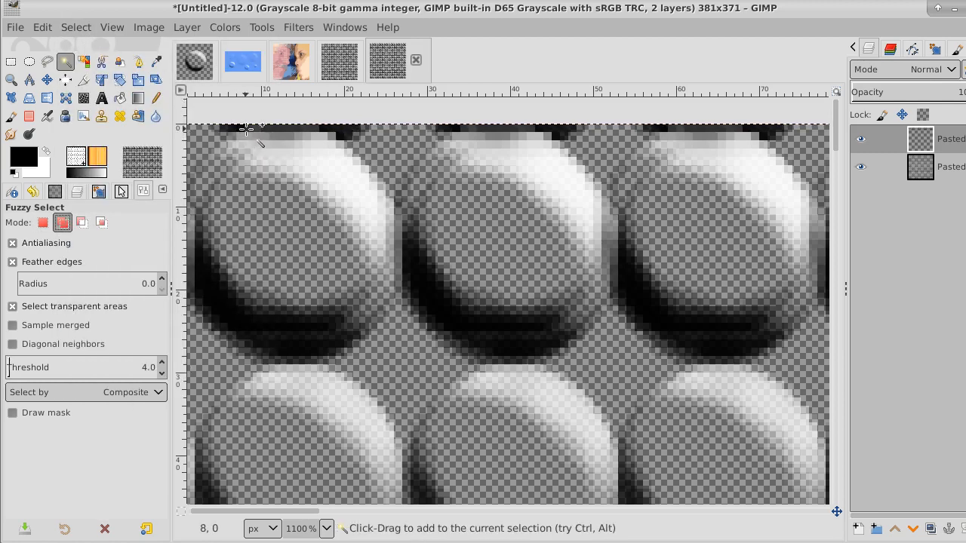
{"action": "left_click", "coordinate": [88, 32]}
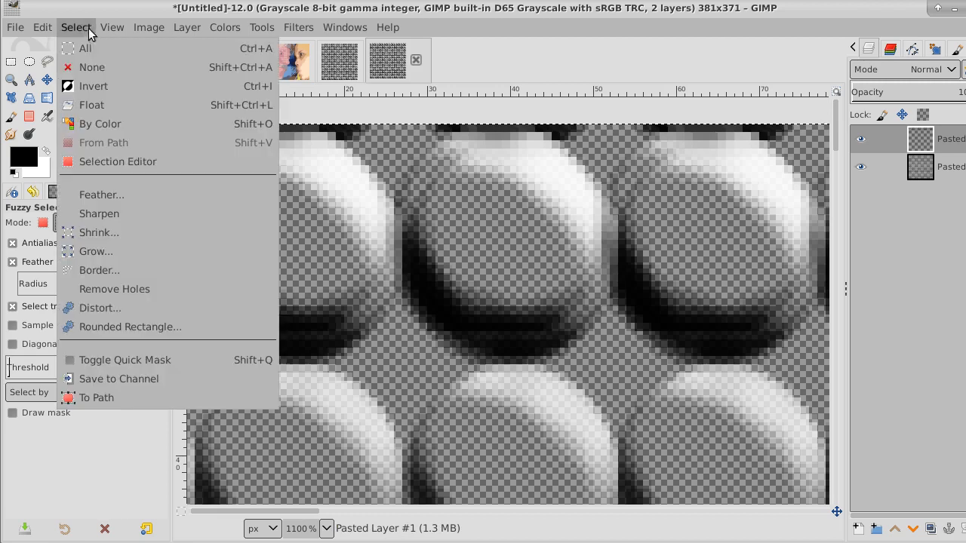
{"action": "left_click", "coordinate": [95, 67]}
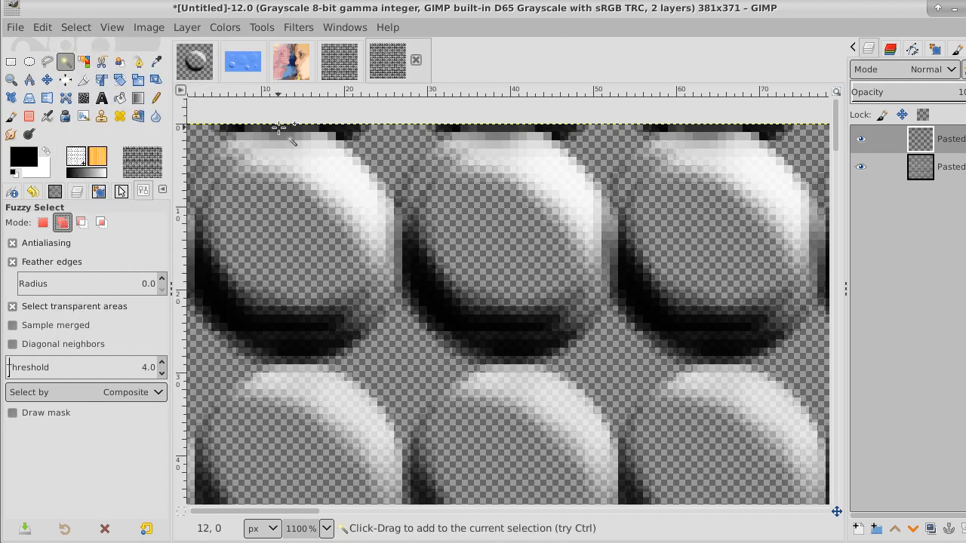
- Fuzzy-select the dark strip above the first bubble on the pasted row layer, adding its separate pixel areas together
{"action": "left_click_drag", "start_coordinate": [271, 129], "coordinate": [349, 132]}
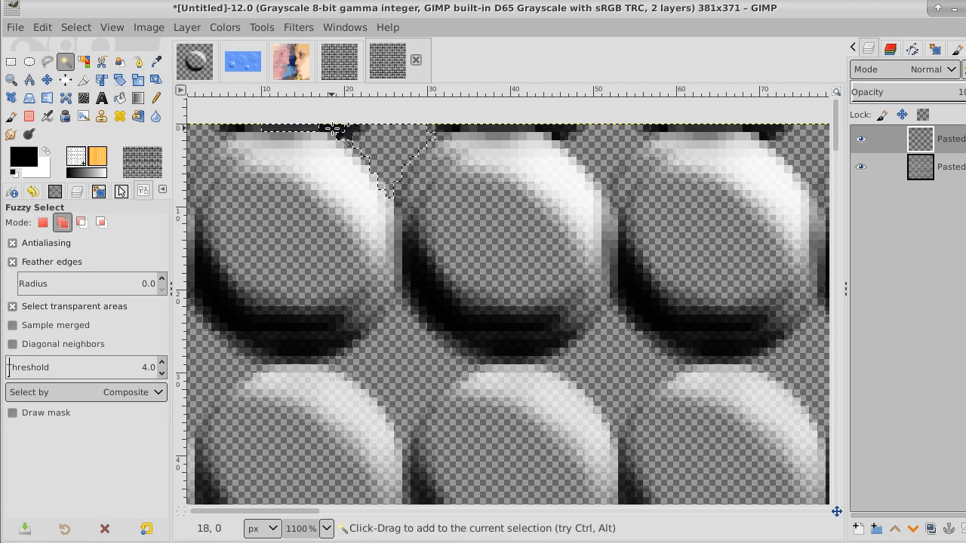
{"action": "left_click", "coordinate": [331, 129]}
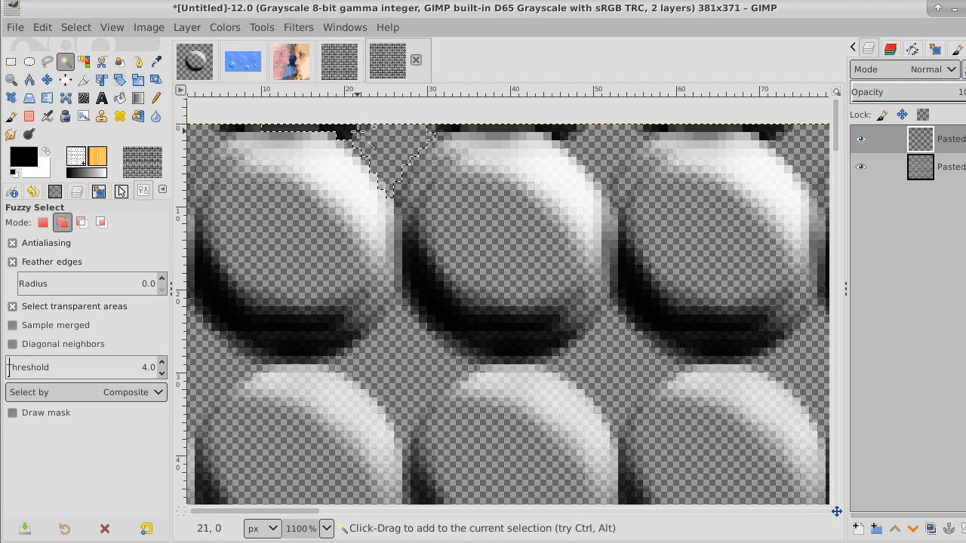
{"action": "left_click", "coordinate": [249, 131]}
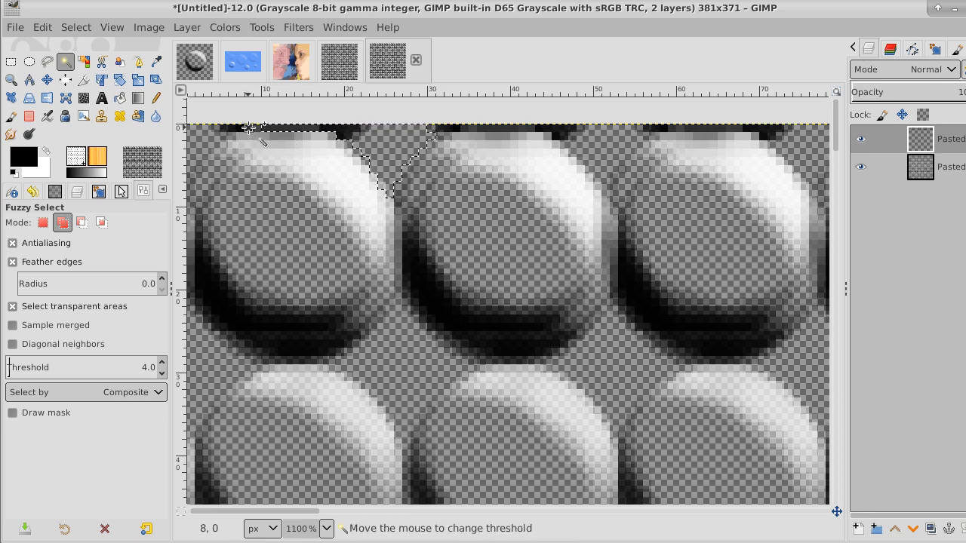
{"action": "left_click", "coordinate": [230, 128]}
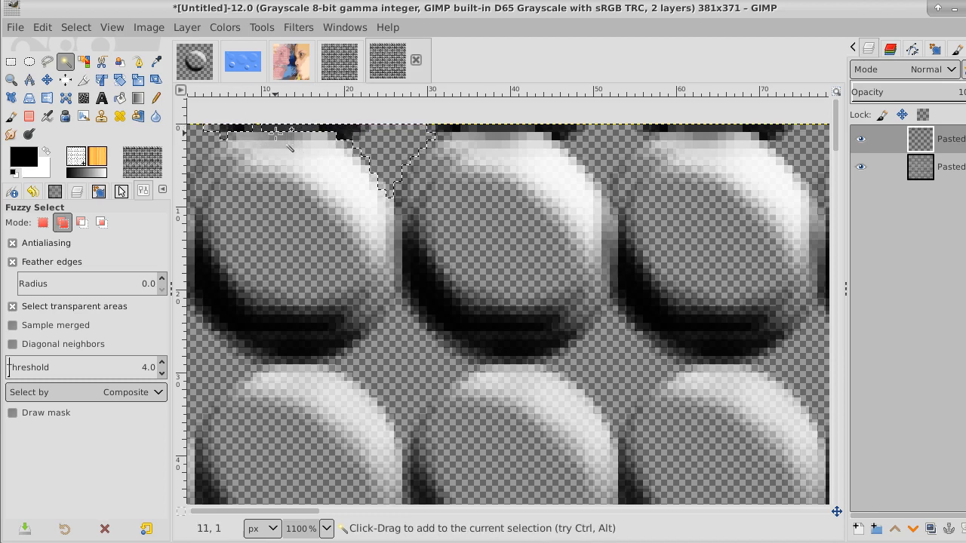
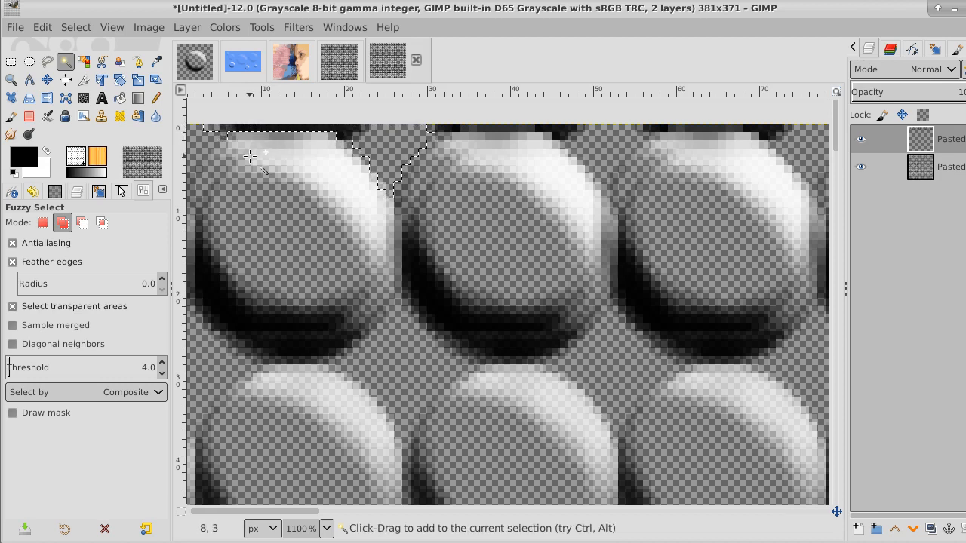
- Compare the two layers, hide the pasted row layer and make the original pattern layer active
{"action": "left_click", "coordinate": [861, 167]}
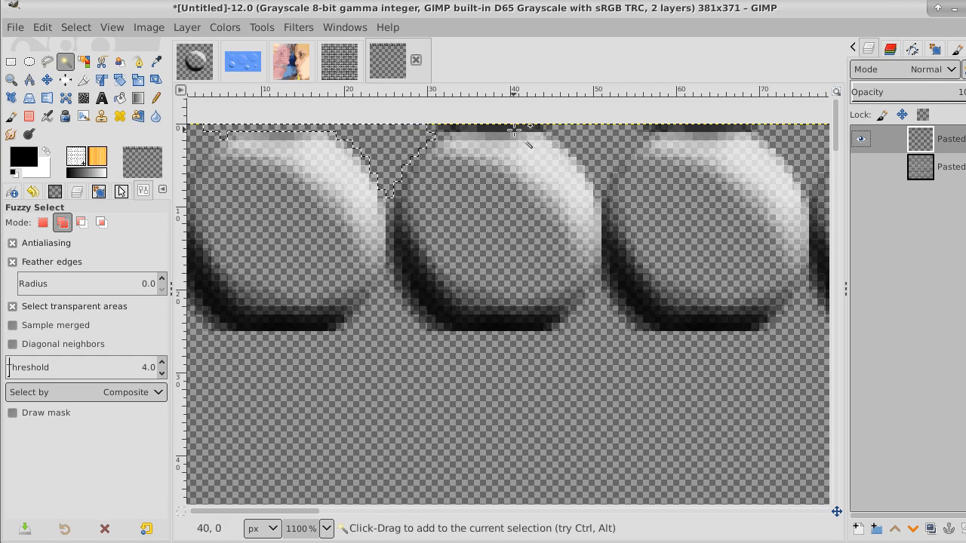
{"action": "left_click", "coordinate": [864, 161]}
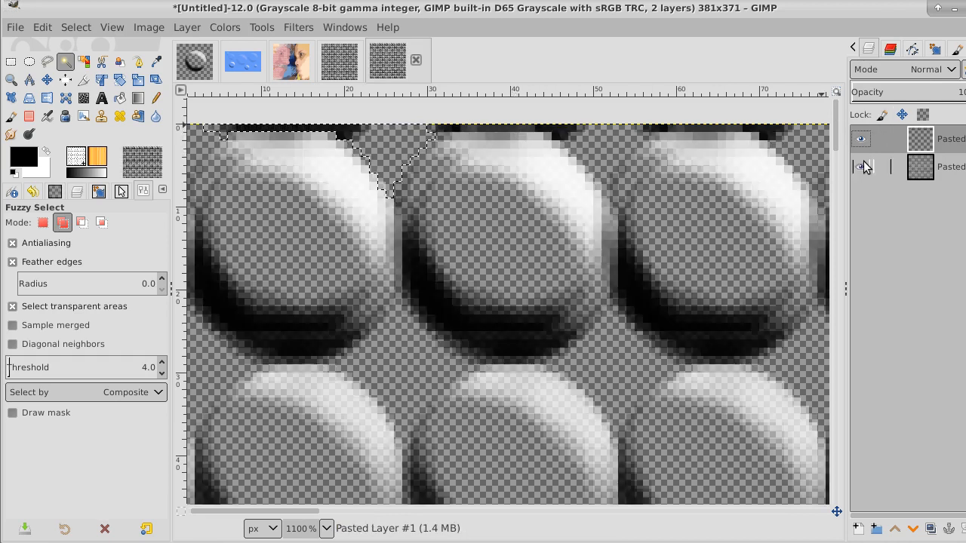
{"action": "left_click", "coordinate": [861, 138]}
{"action": "left_click", "coordinate": [953, 166]}
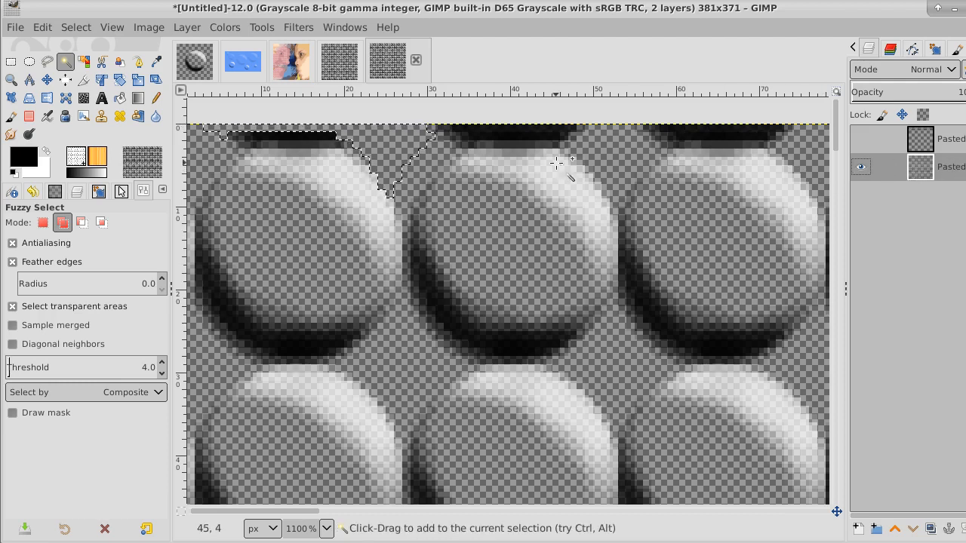
- Fuzzy-select the dark strips above the first five top-row bubbles in add mode, deleting the ones above the first three
{"action": "left_click", "coordinate": [259, 136]}
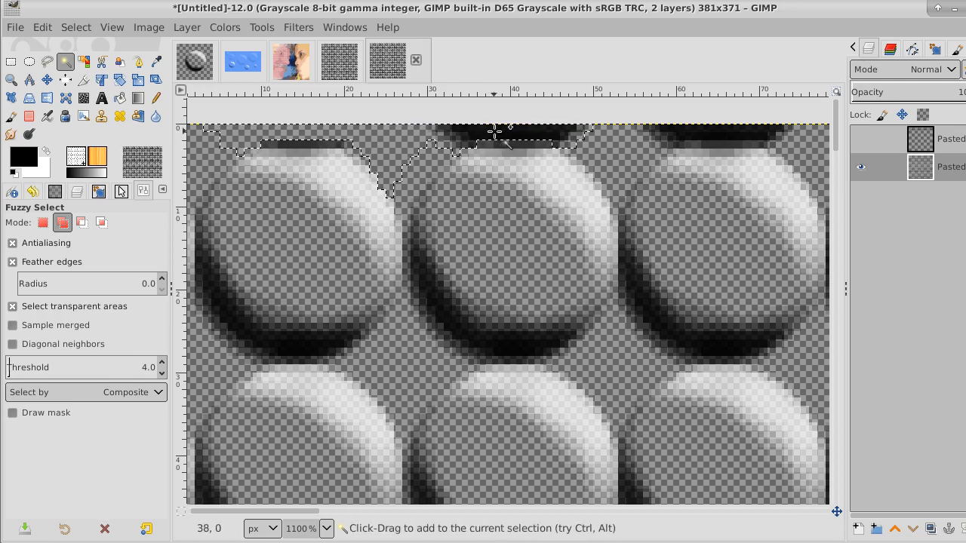
{"action": "left_click", "coordinate": [724, 131]}
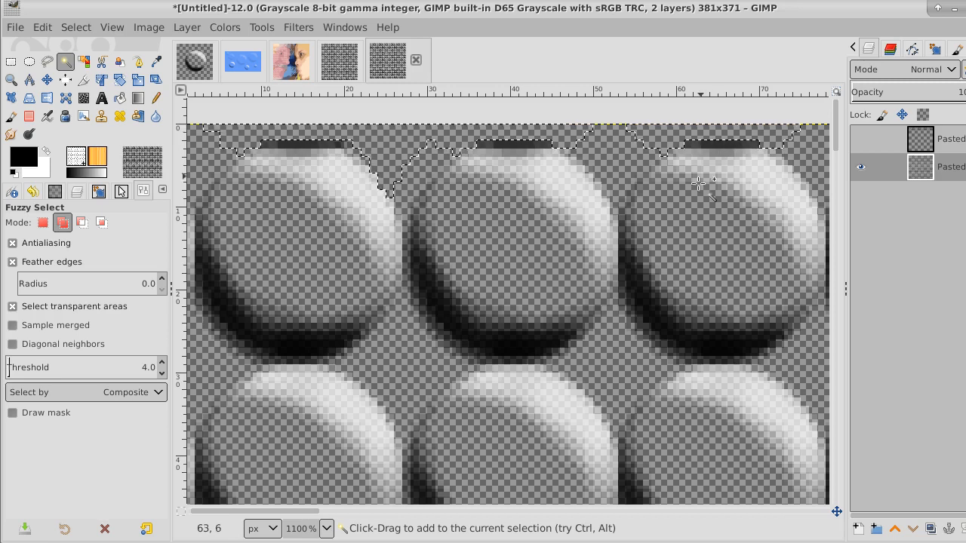
{"action": "left_click_drag", "start_coordinate": [282, 512], "coordinate": [381, 512]}
{"action": "left_click", "coordinate": [440, 134]}
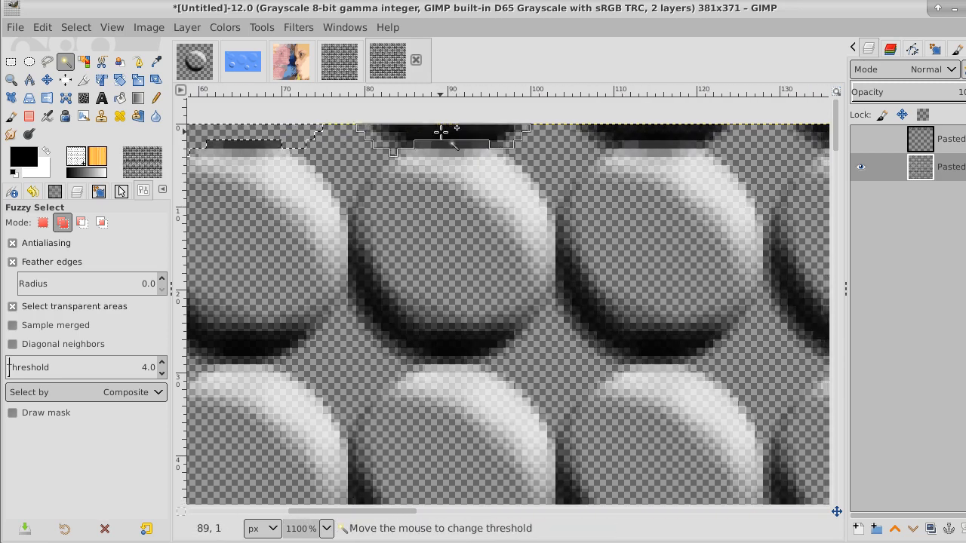
{"action": "left_click", "coordinate": [645, 131]}
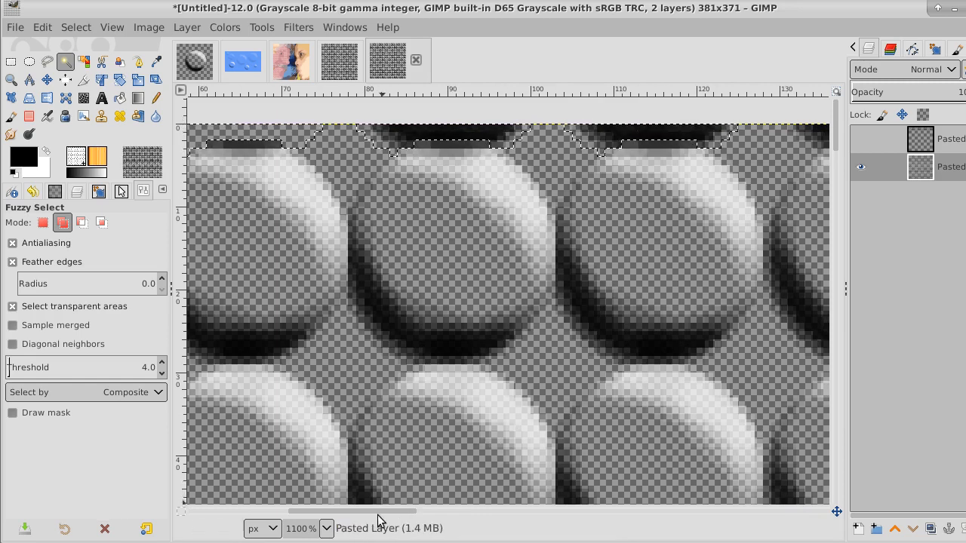
- Add the dark strips above the sixth through eleventh top-row bubbles to the fuzzy selection
{"action": "left_click_drag", "start_coordinate": [379, 519], "coordinate": [478, 522]}
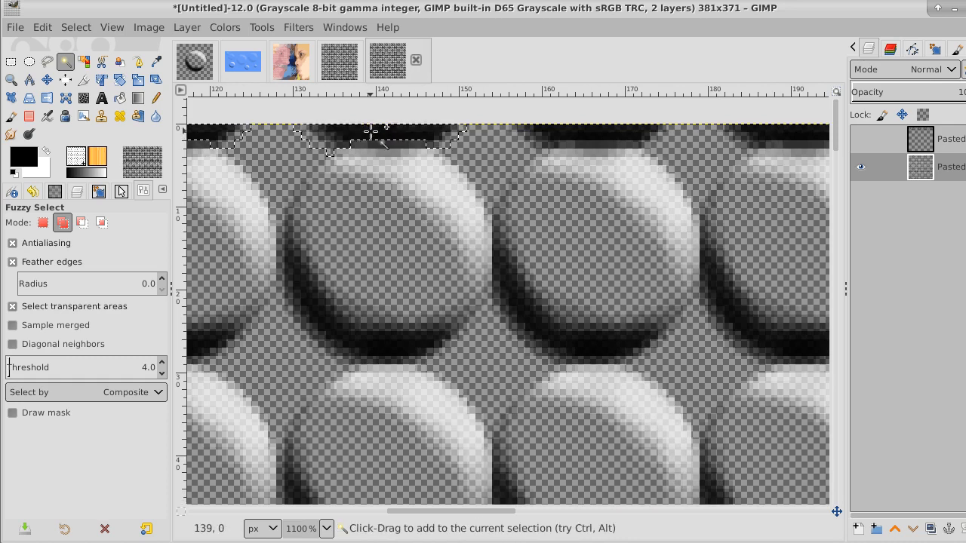
{"action": "left_click", "coordinate": [598, 134]}
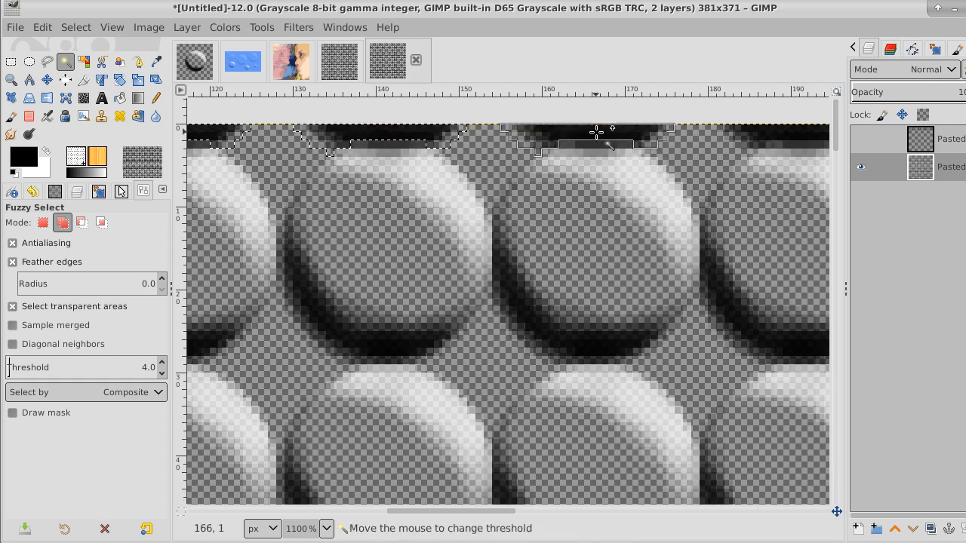
{"action": "left_click", "coordinate": [783, 133]}
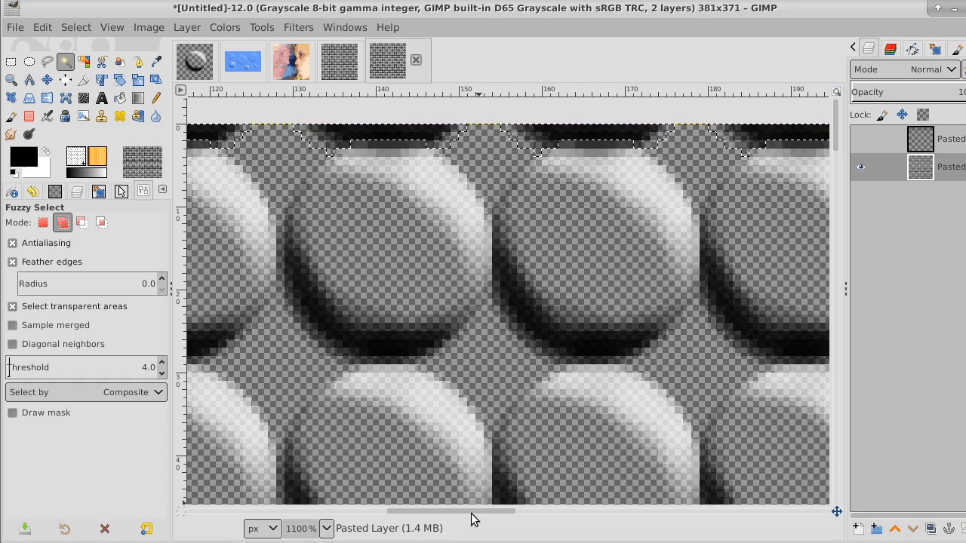
{"action": "left_click_drag", "start_coordinate": [472, 519], "coordinate": [606, 521]}
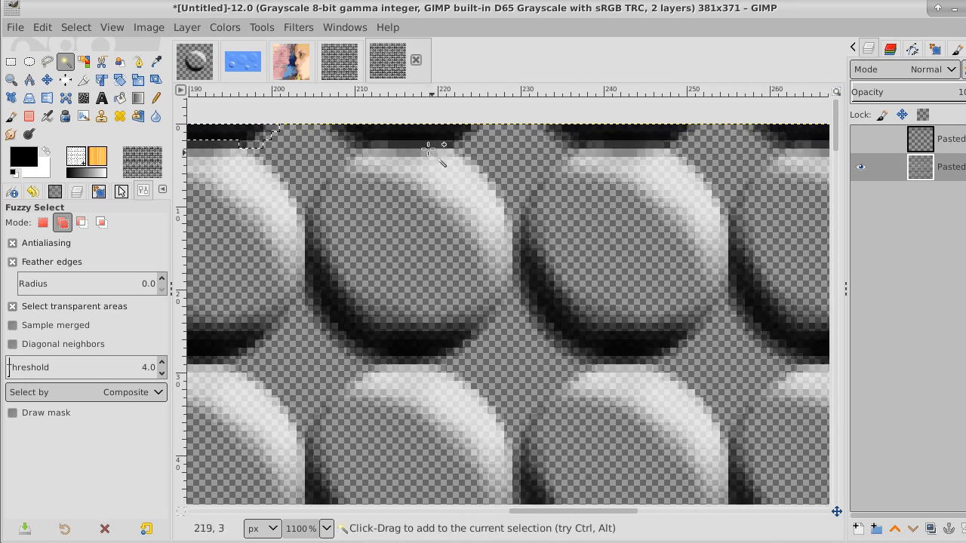
{"action": "left_click", "coordinate": [397, 130]}
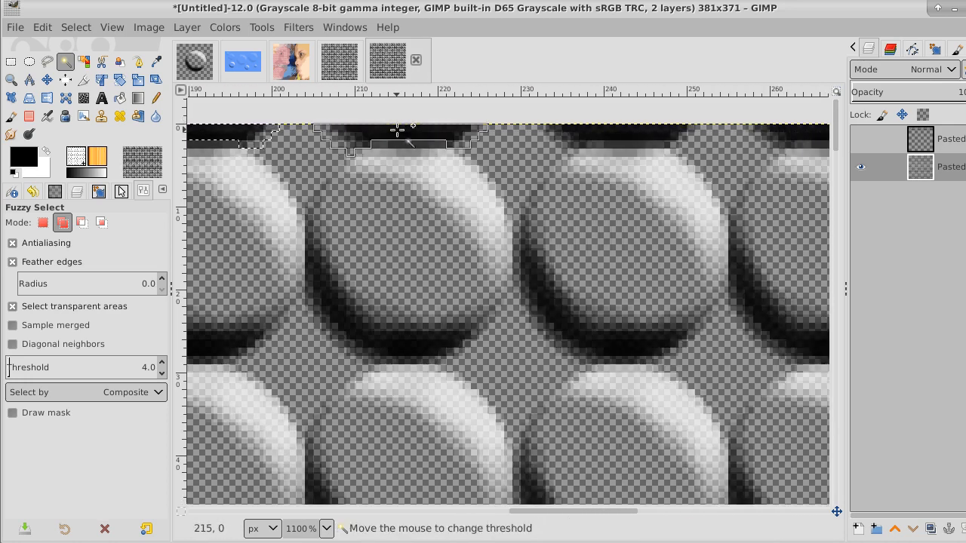
{"action": "left_click", "coordinate": [633, 129]}
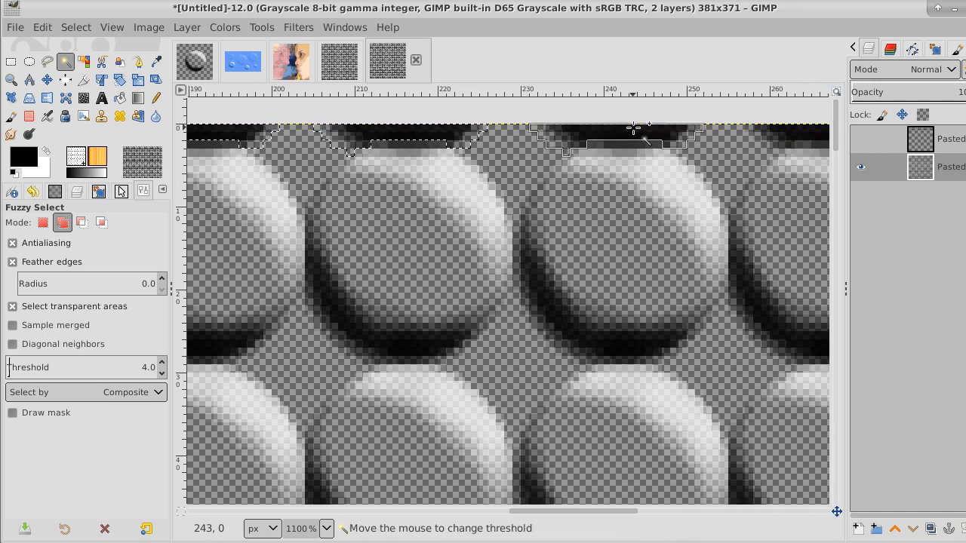
{"action": "left_click", "coordinate": [811, 130]}
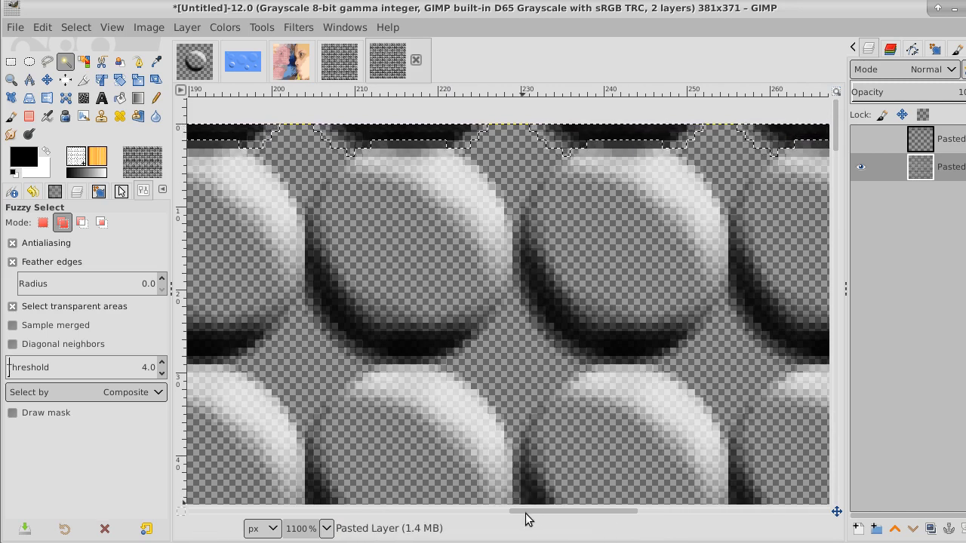
- Add the dark strips above the last four top-row bubbles to the fuzzy selection
{"action": "left_click_drag", "start_coordinate": [530, 518], "coordinate": [648, 518]}
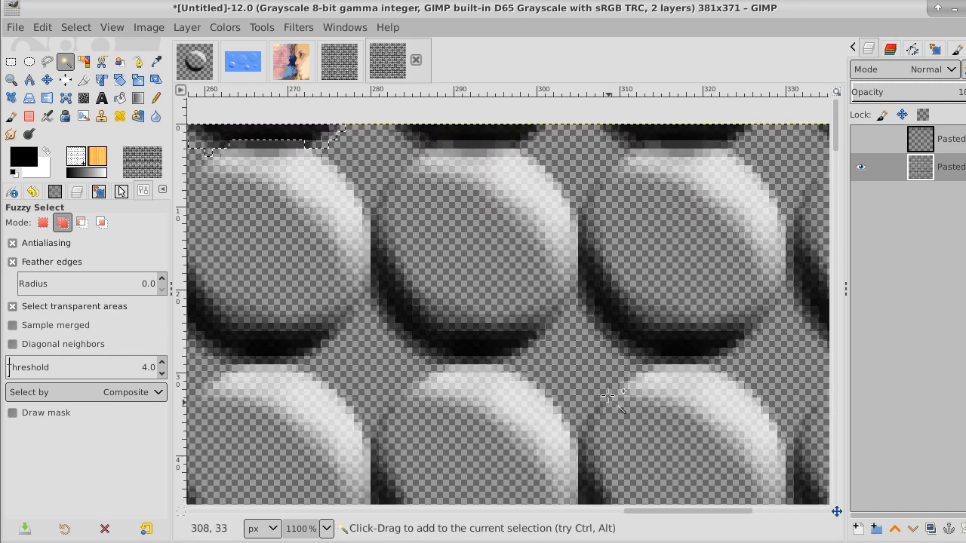
{"action": "left_click", "coordinate": [469, 130]}
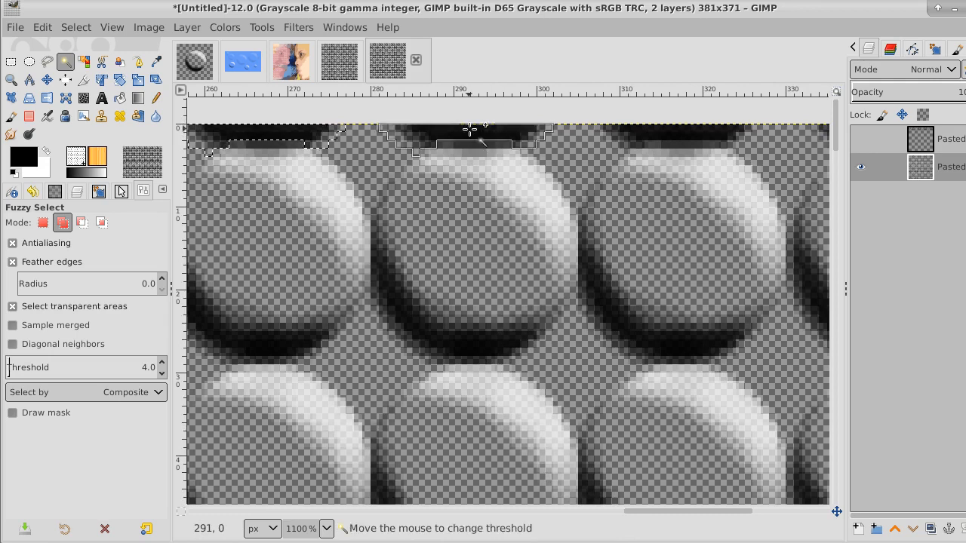
{"action": "left_click", "coordinate": [694, 130]}
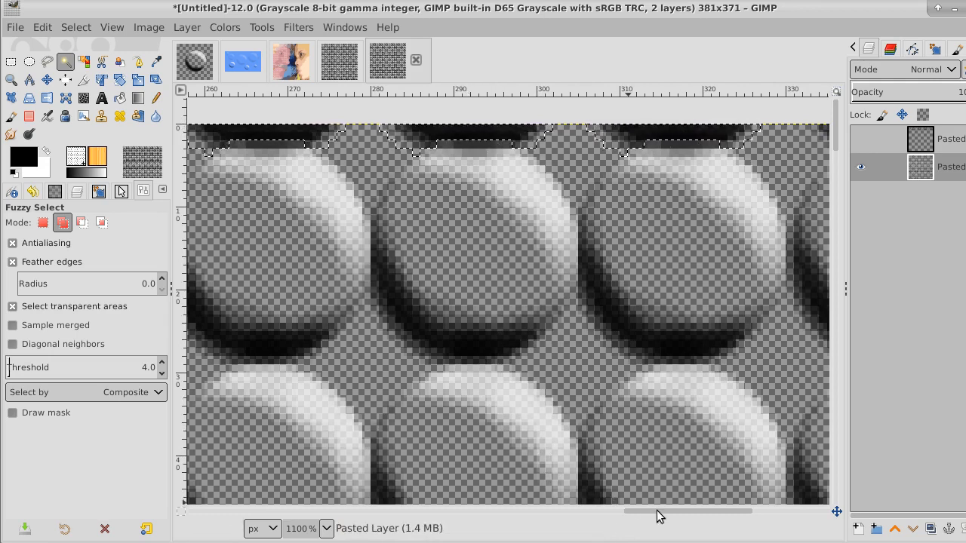
{"action": "left_click_drag", "start_coordinate": [657, 514], "coordinate": [781, 517]}
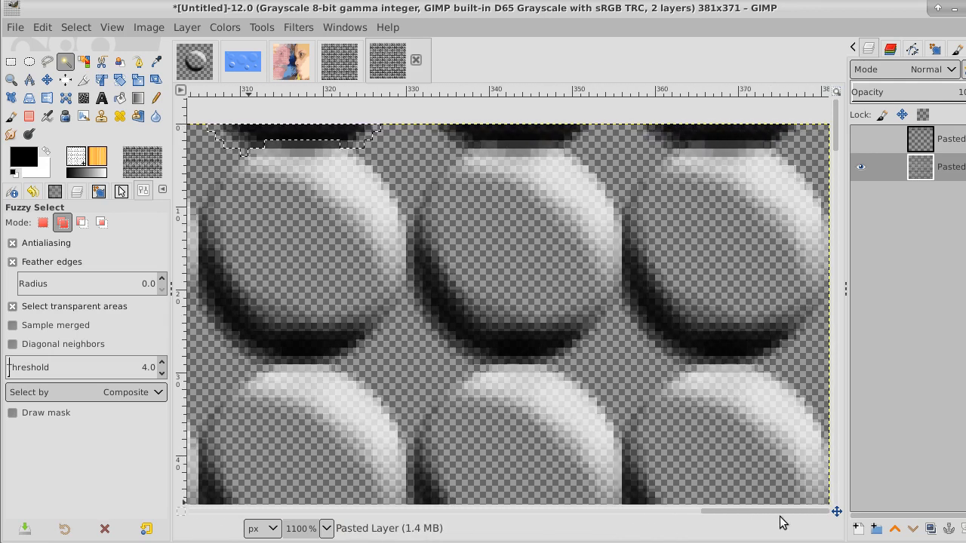
{"action": "left_click", "coordinate": [717, 130]}
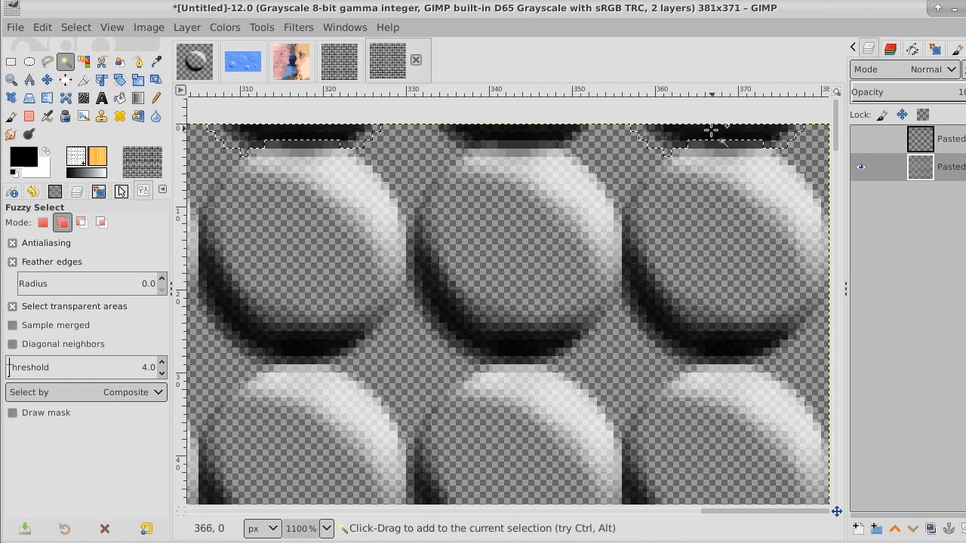
{"action": "left_click", "coordinate": [511, 131]}
- Delete the selected dark pixels along the top row and clear the selection
{"action": "key", "text": "Delete"}
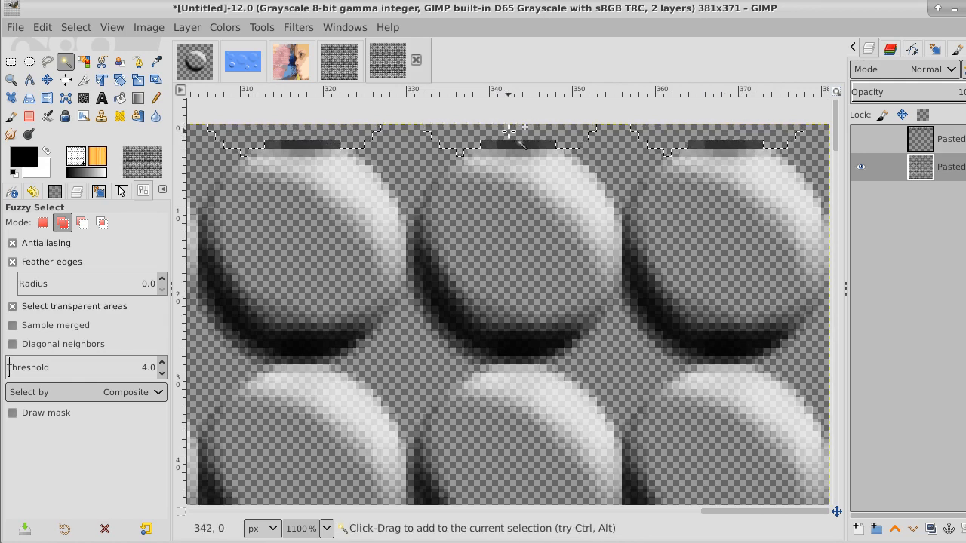
{"action": "left_click", "coordinate": [76, 28]}
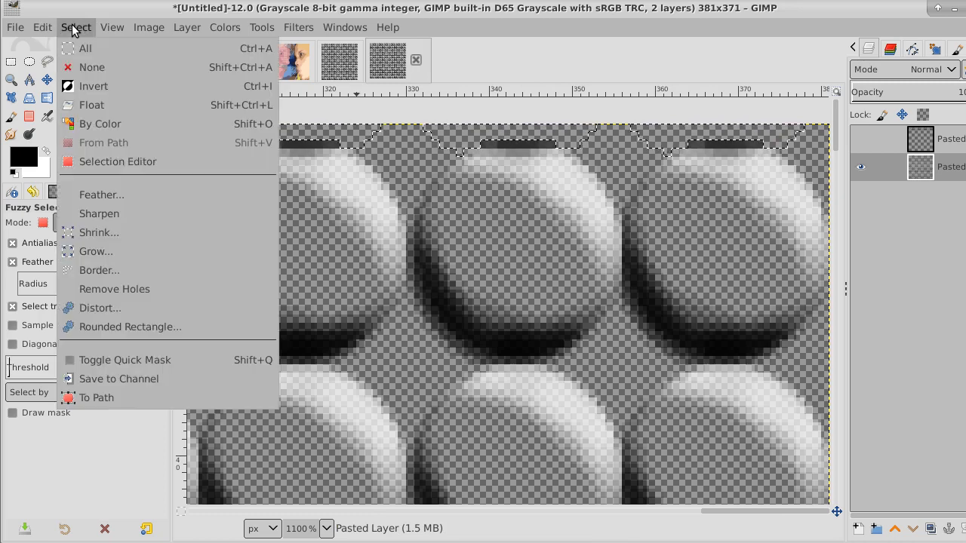
{"action": "left_click", "coordinate": [78, 67]}
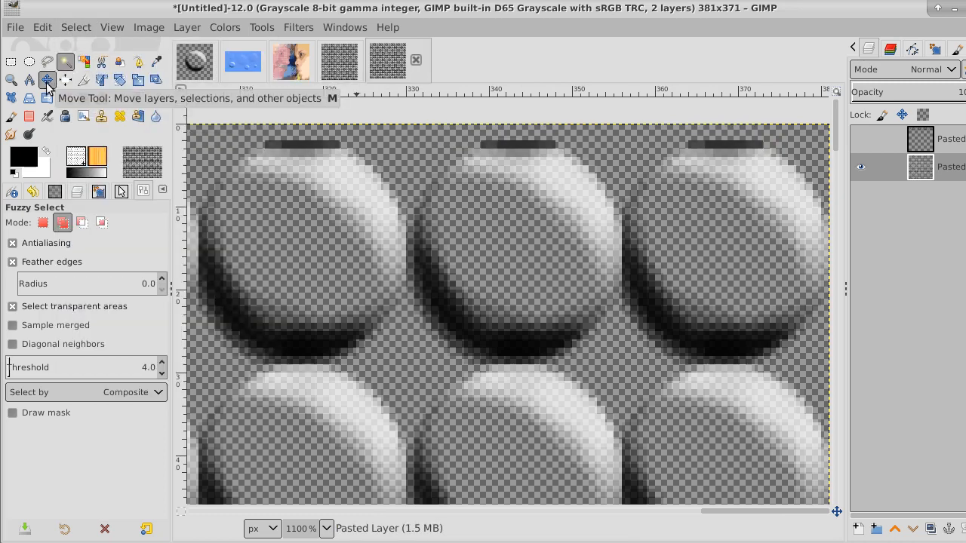
- Examine the pattern's top row at several magnifications for leftover dark pixels above the bubbles
{"action": "left_click", "coordinate": [12, 80]}
{"action": "left_click", "coordinate": [344, 242], "text": "ctrl"}
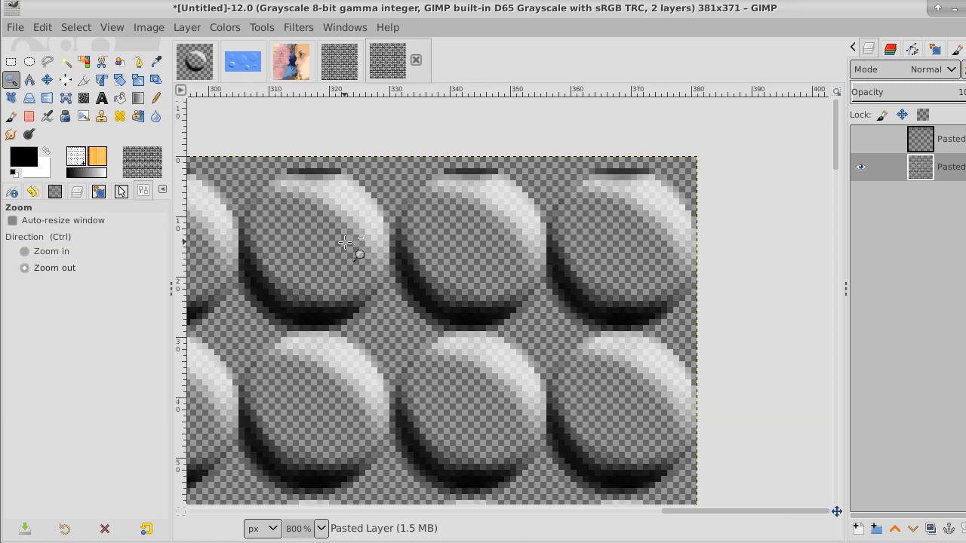
{"action": "left_click", "coordinate": [345, 242], "text": "ctrl"}
{"action": "left_click", "coordinate": [345, 242], "text": "ctrl"}
{"action": "left_click", "coordinate": [344, 243], "text": "ctrl"}
{"action": "left_click", "coordinate": [345, 242], "text": "ctrl"}
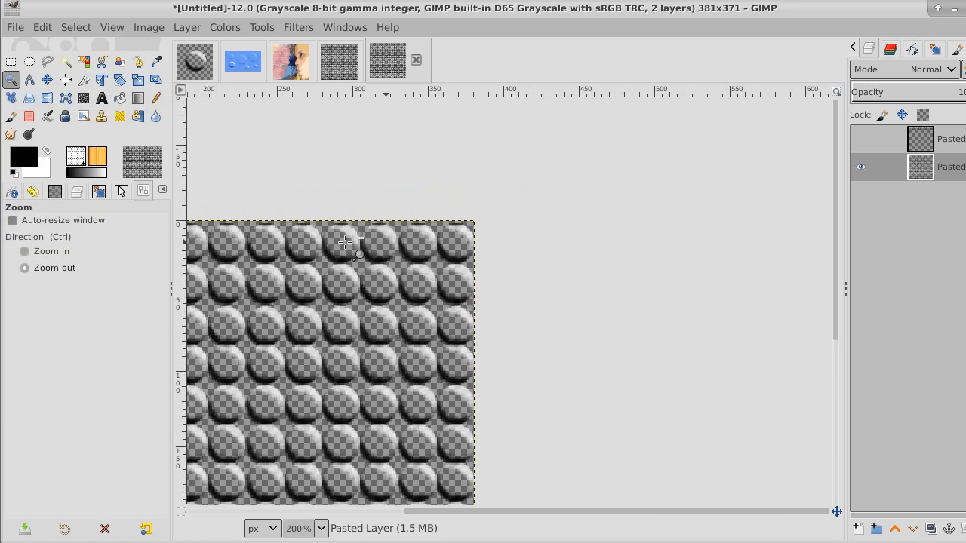
{"action": "left_click", "coordinate": [344, 242], "text": "ctrl"}
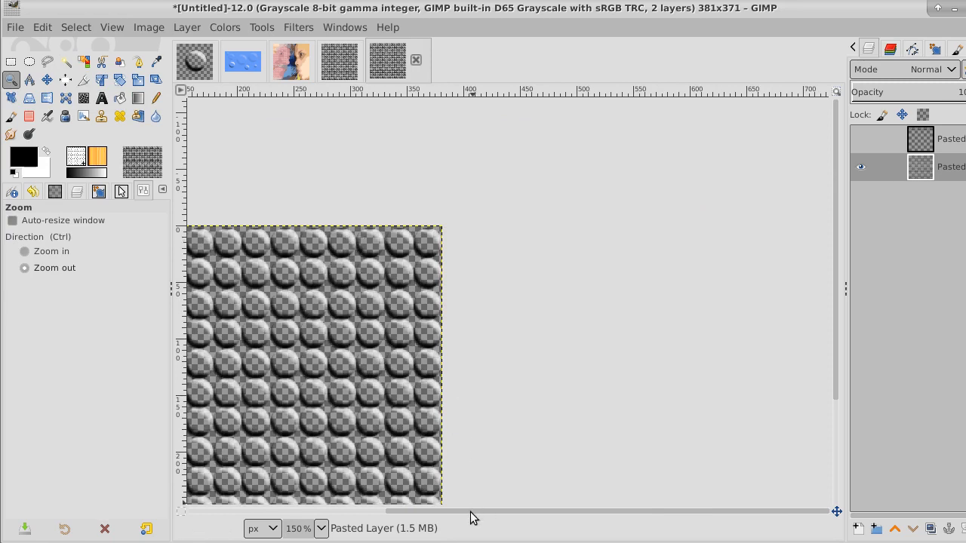
{"action": "left_click_drag", "start_coordinate": [473, 511], "coordinate": [297, 512]}
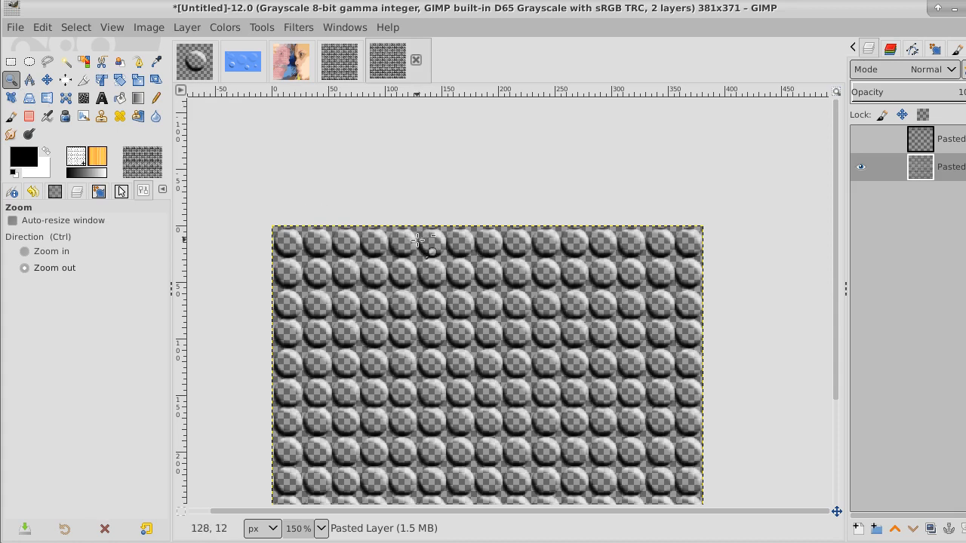
{"action": "left_click", "coordinate": [418, 281]}
{"action": "left_click", "coordinate": [418, 280]}
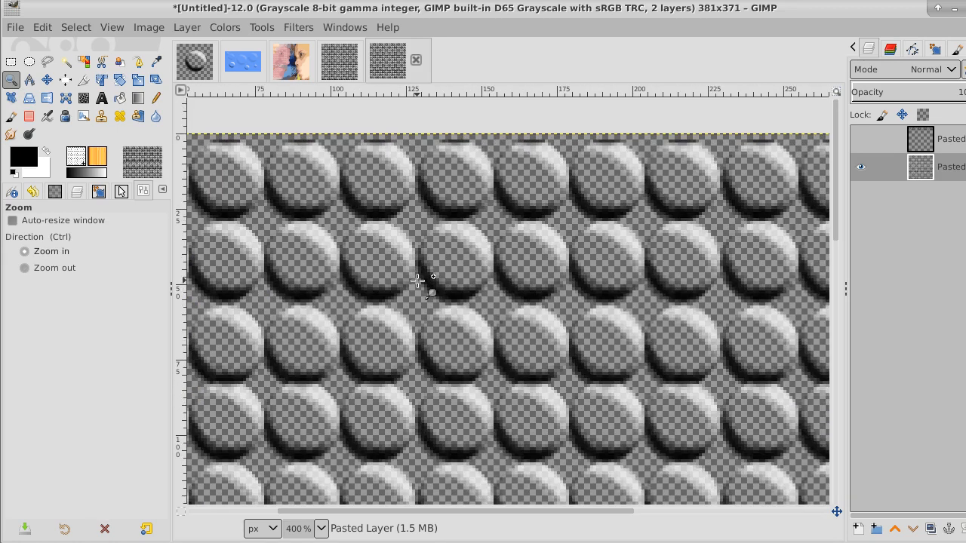
{"action": "key", "text": "ctrl"}
{"action": "left_click", "coordinate": [524, 432], "text": "ctrl"}
{"action": "left_click", "coordinate": [523, 432], "text": "ctrl"}
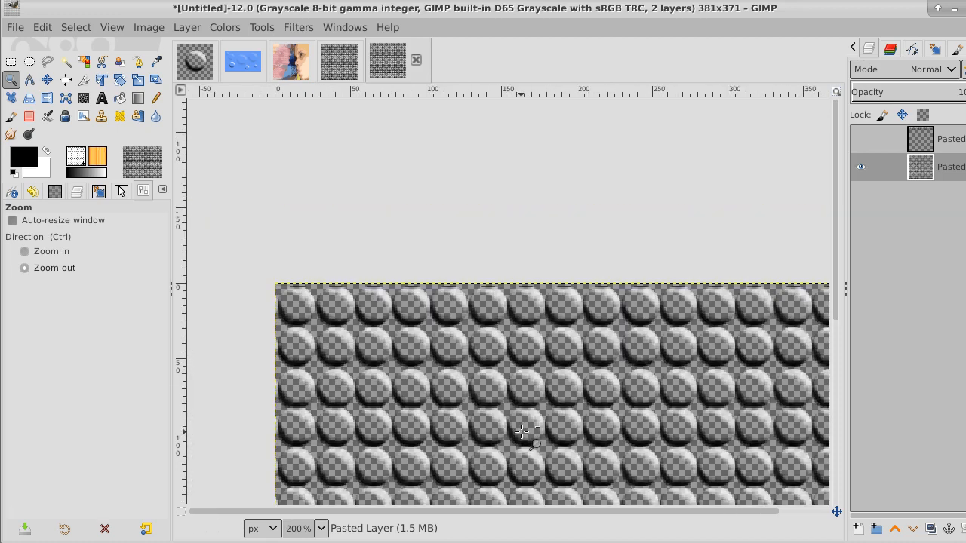
{"action": "left_click_drag", "start_coordinate": [493, 510], "coordinate": [519, 518]}
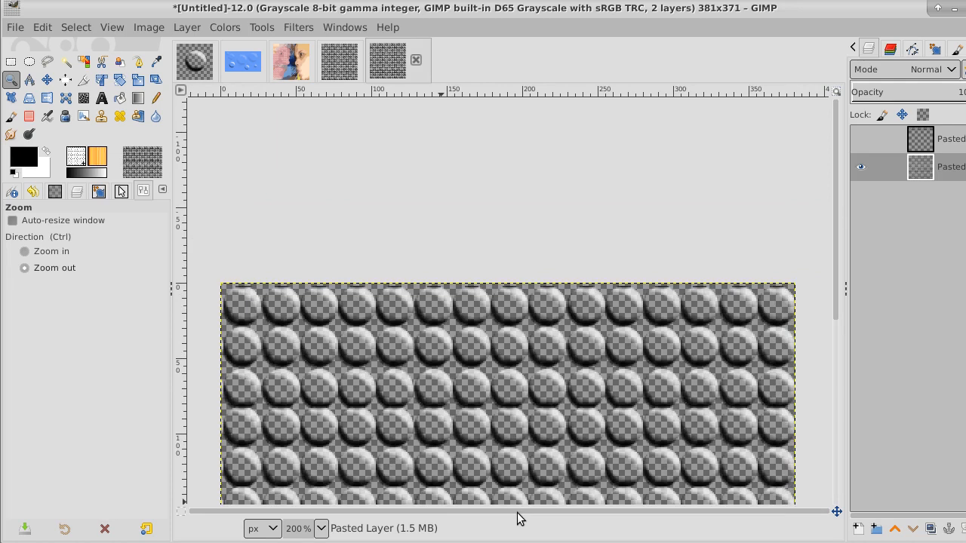
- Select a 397 × 14 px rectangle at position -7, -10 over the pattern's upper edge and cut its pixels
{"action": "left_click", "coordinate": [11, 64]}
{"action": "left_click_drag", "start_coordinate": [211, 270], "coordinate": [810, 291]}
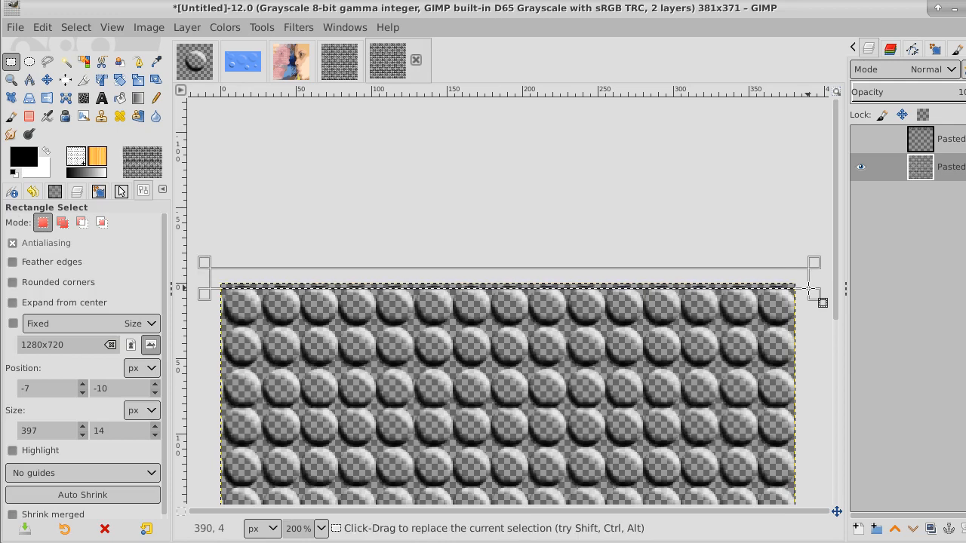
{"action": "left_click", "coordinate": [43, 31]}
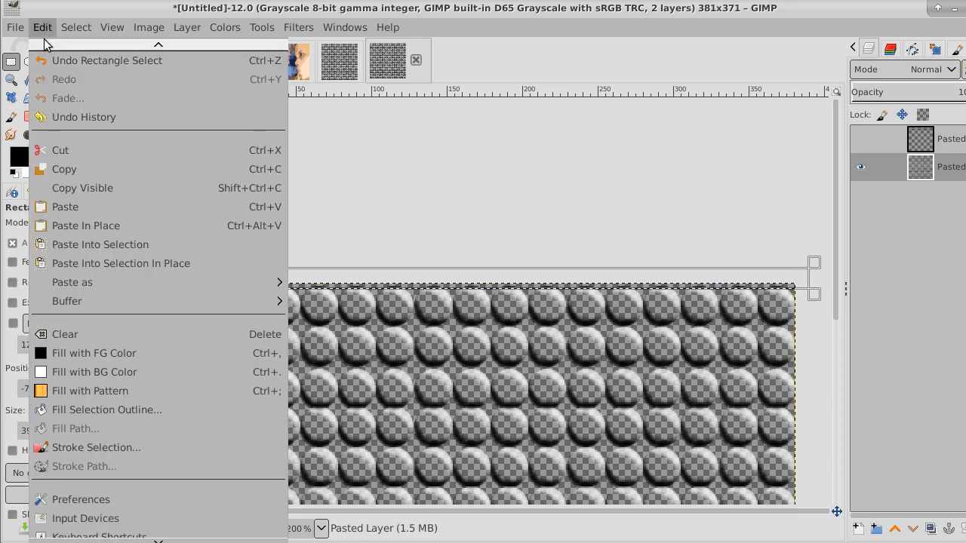
{"action": "left_click", "coordinate": [56, 150]}
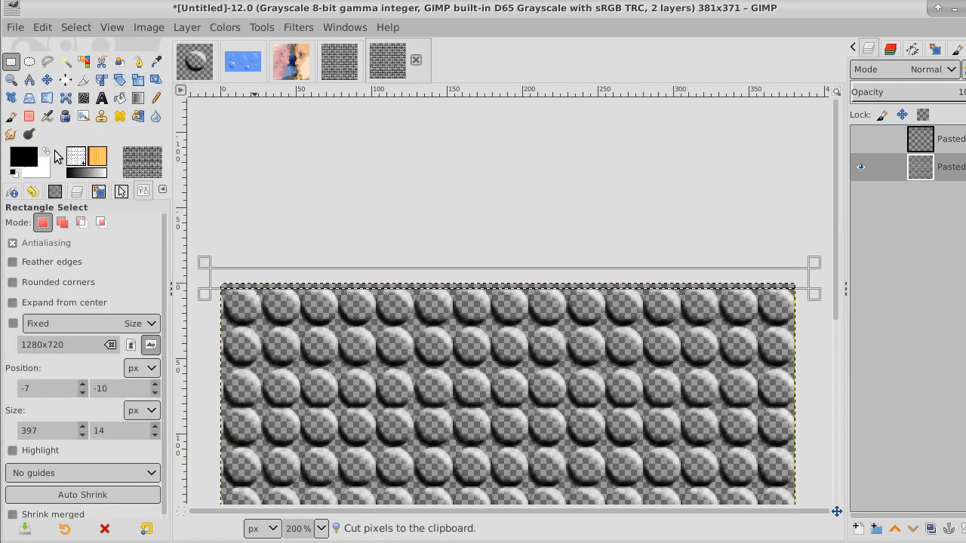
- Paste the cut edge strip in place and turn the floating selection into a new layer
{"action": "left_click", "coordinate": [43, 27]}
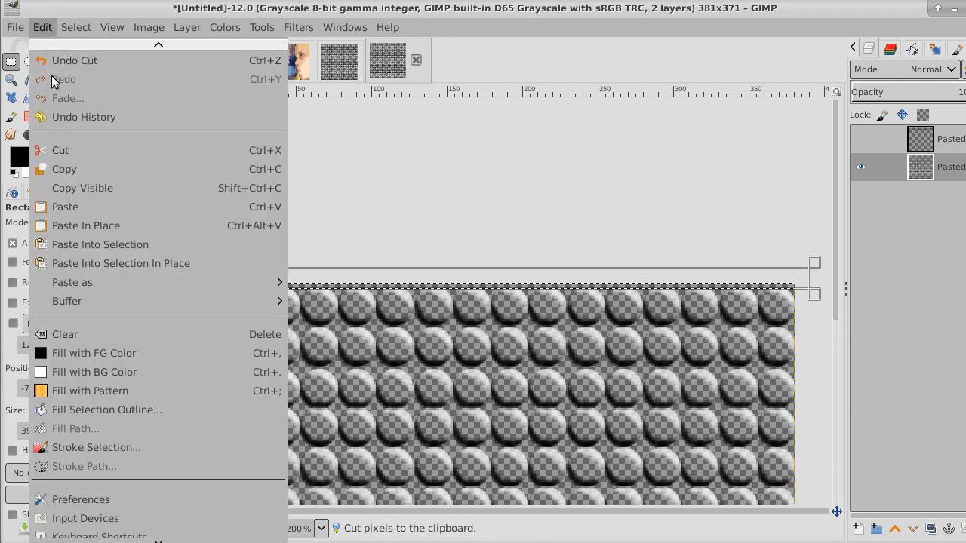
{"action": "left_click", "coordinate": [84, 225]}
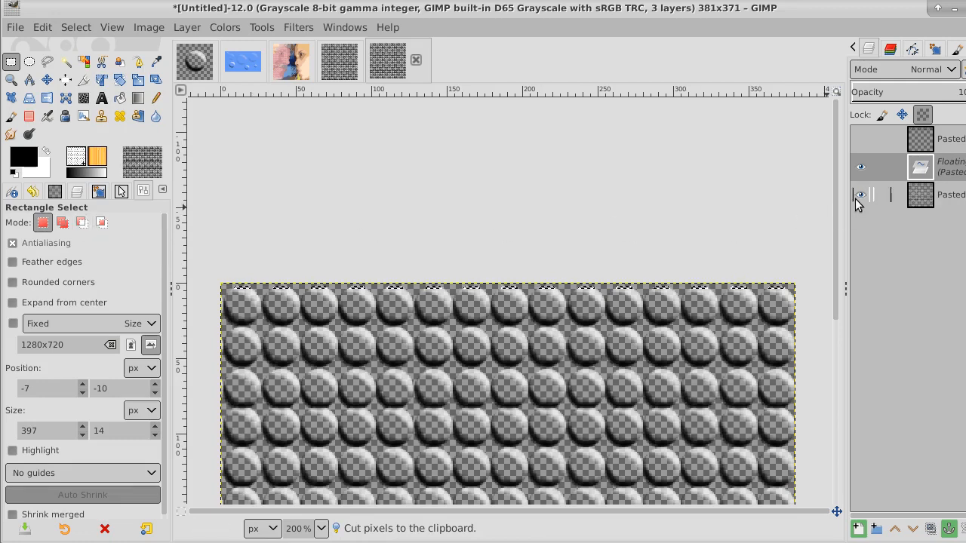
{"action": "right_click", "coordinate": [962, 167]}
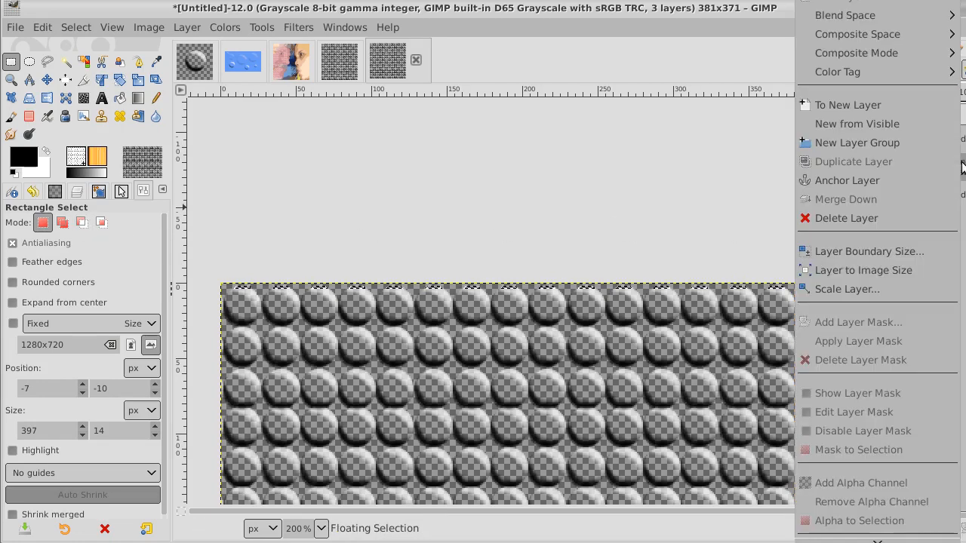
{"action": "left_click", "coordinate": [901, 104]}
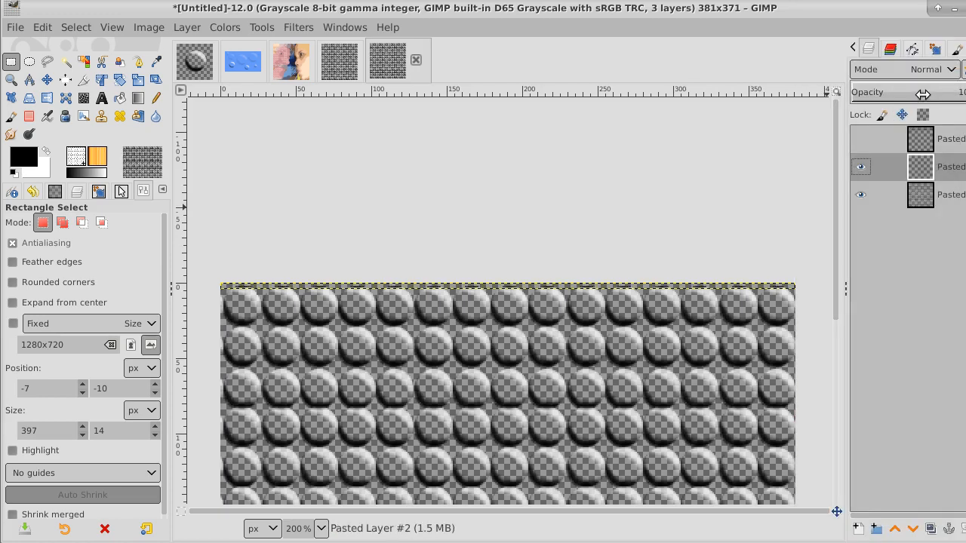
- Lower the cut edge-strip layer's opacity and expand that layer to the image size
{"action": "left_click", "coordinate": [920, 92]}
{"action": "left_click_drag", "start_coordinate": [922, 92], "coordinate": [940, 93]}
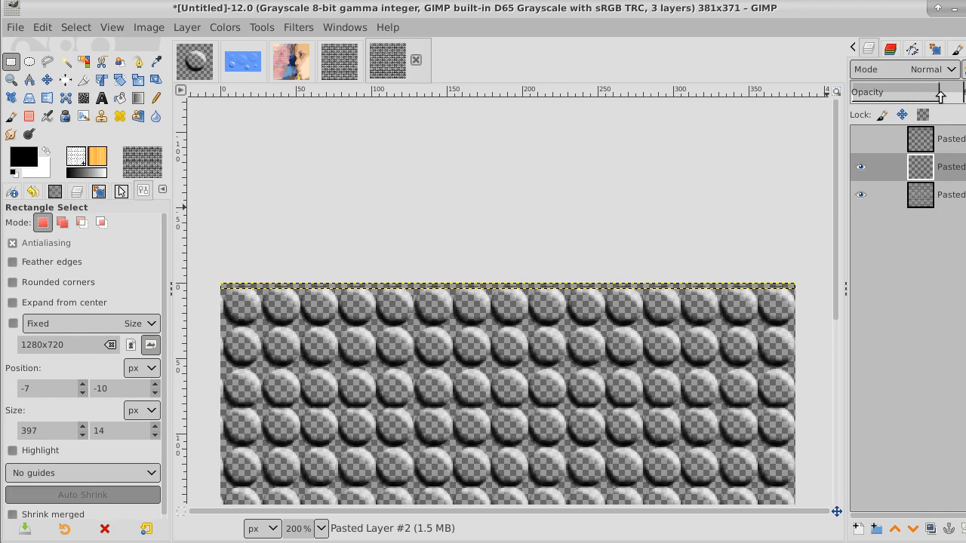
{"action": "right_click", "coordinate": [955, 166]}
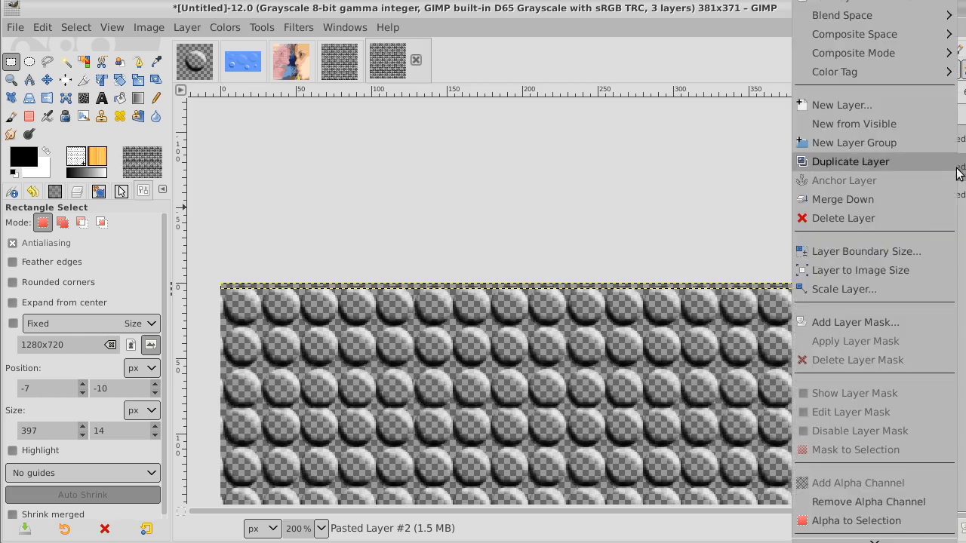
{"action": "left_click", "coordinate": [918, 268]}
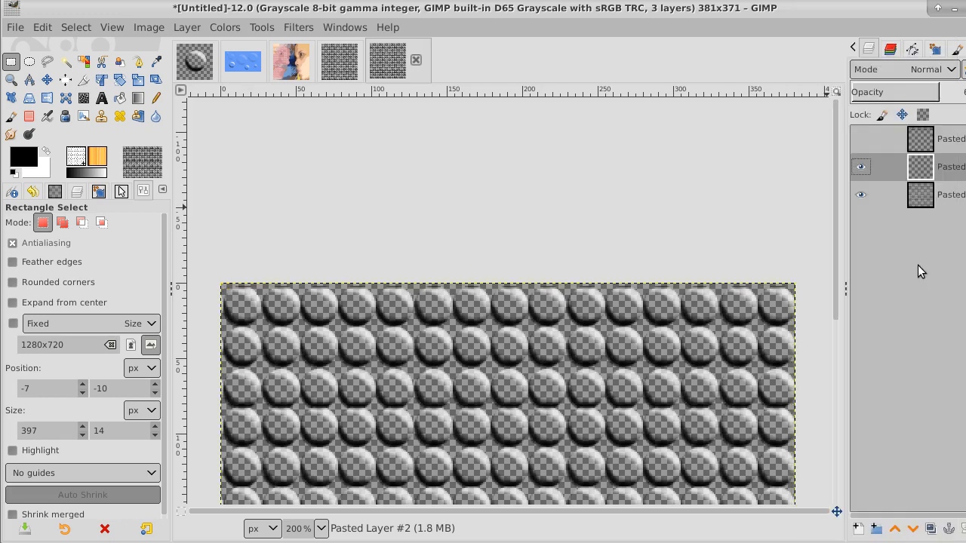
{"action": "left_click", "coordinate": [933, 89]}
{"action": "mouse_move", "coordinate": [934, 89]}
{"action": "left_mouse_down"}
{"action": "mouse_move", "coordinate": [948, 94]}
{"action": "mouse_move", "coordinate": [930, 93]}
{"action": "left_mouse_up"}
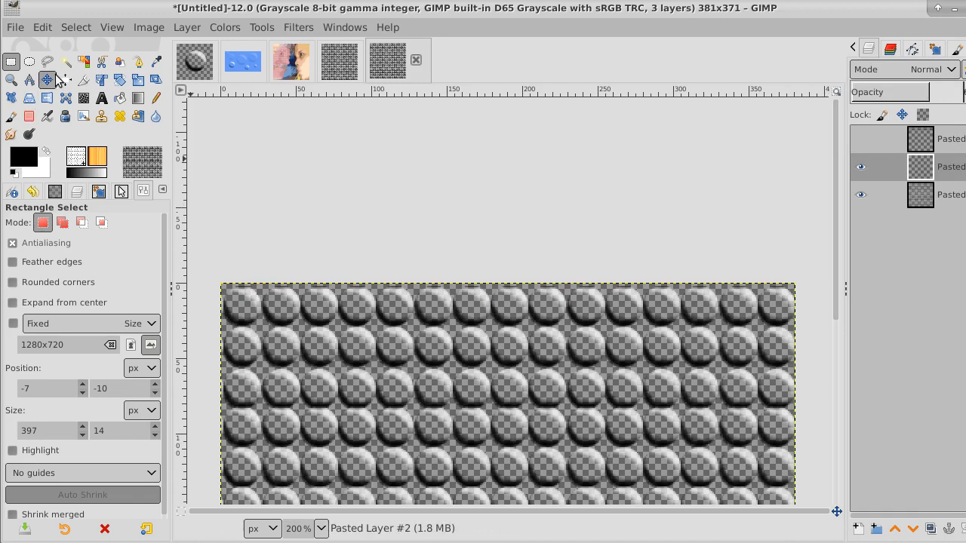
- Compare the pattern's top row with the edge-strip layer hidden and shown, and reduce the layer's opacity further
{"action": "left_click", "coordinate": [9, 81]}
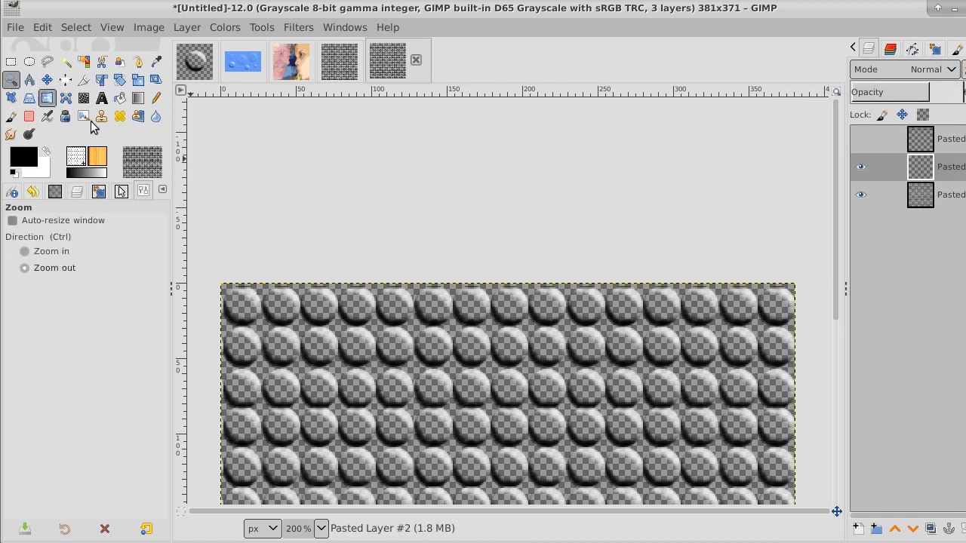
{"action": "left_click", "coordinate": [375, 324]}
{"action": "left_click", "coordinate": [376, 324]}
{"action": "left_click", "coordinate": [375, 324]}
{"action": "left_click", "coordinate": [376, 324]}
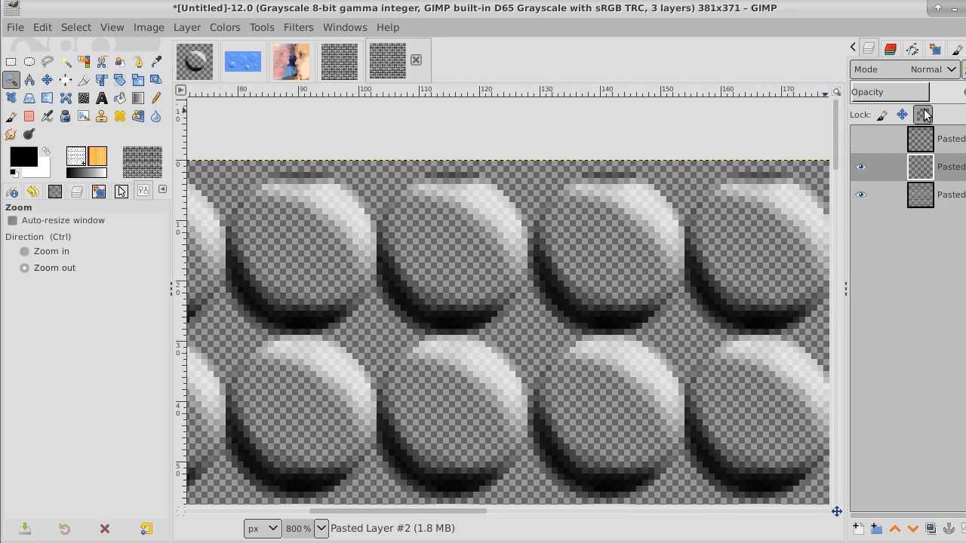
{"action": "left_click", "coordinate": [864, 170]}
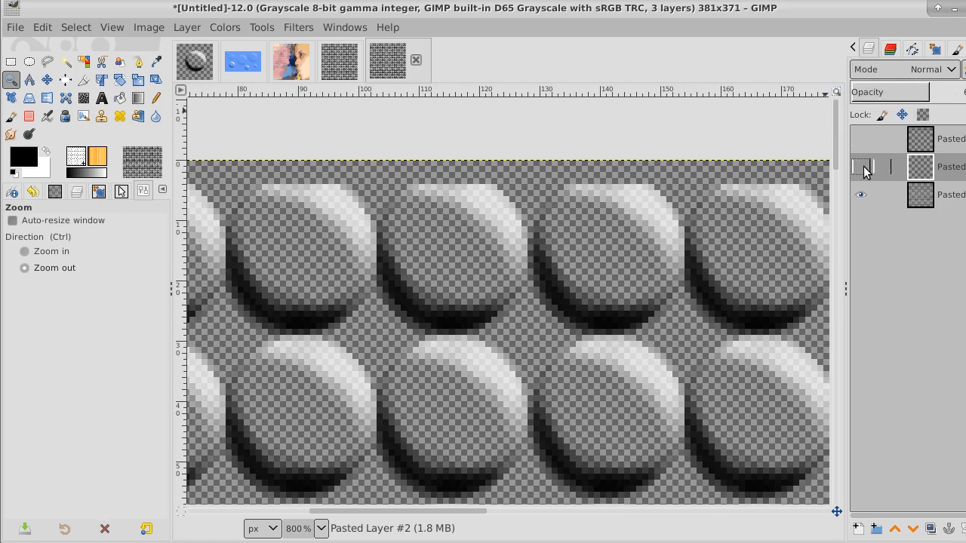
{"action": "left_click", "coordinate": [863, 169]}
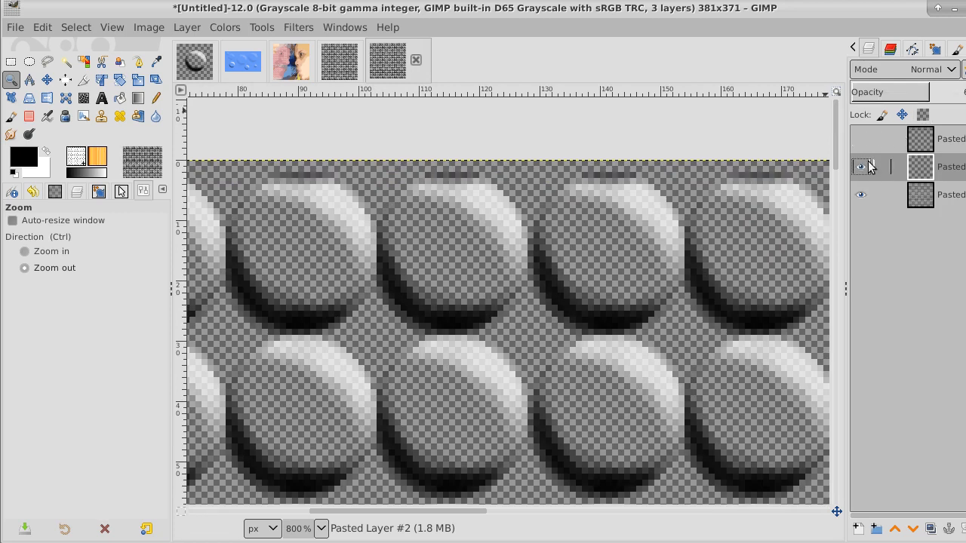
{"action": "left_click_drag", "start_coordinate": [916, 92], "coordinate": [906, 92]}
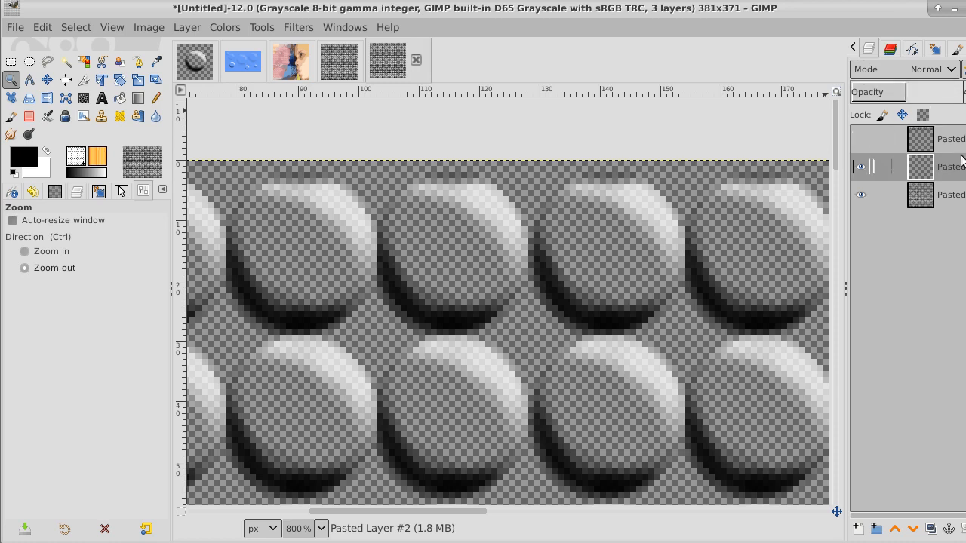
- Fuzzy-select the strip layer's transparent area and invert the selection to isolate the dark slivers above the top-row bubbles
{"action": "left_click", "coordinate": [65, 62]}
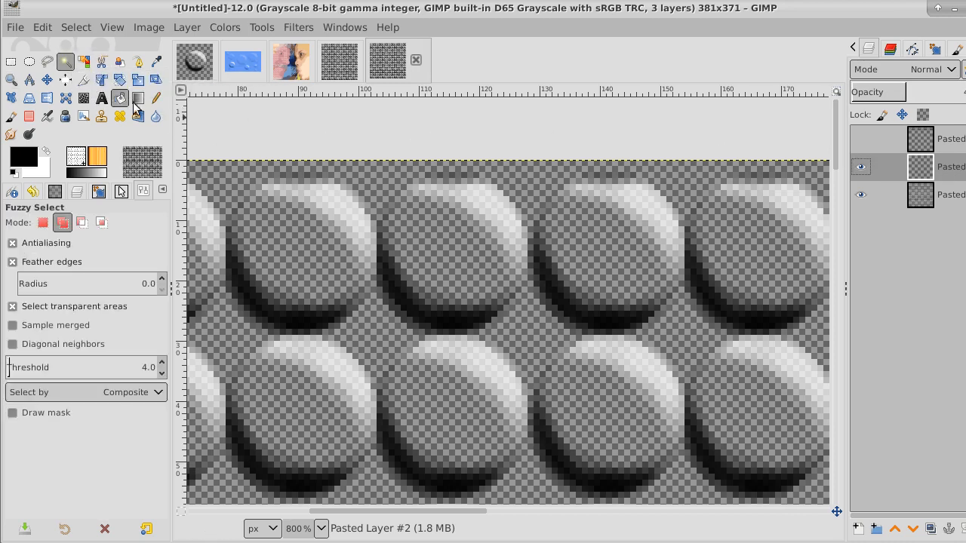
{"action": "left_click", "coordinate": [530, 215]}
{"action": "left_click", "coordinate": [69, 28]}
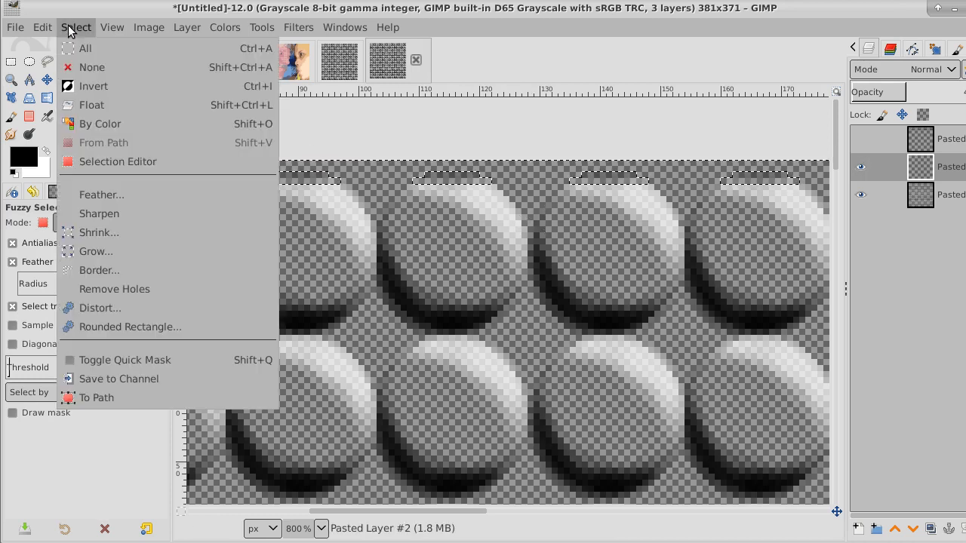
{"action": "left_click", "coordinate": [89, 86]}
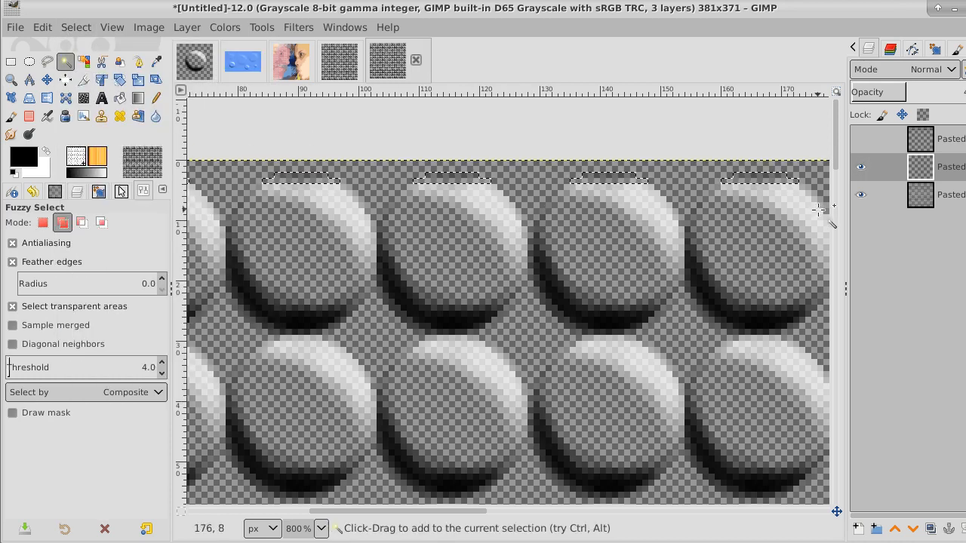
- Add a transparent 381 × 371 px layer and fill the selected slivers with white
{"action": "left_click", "coordinate": [857, 528]}
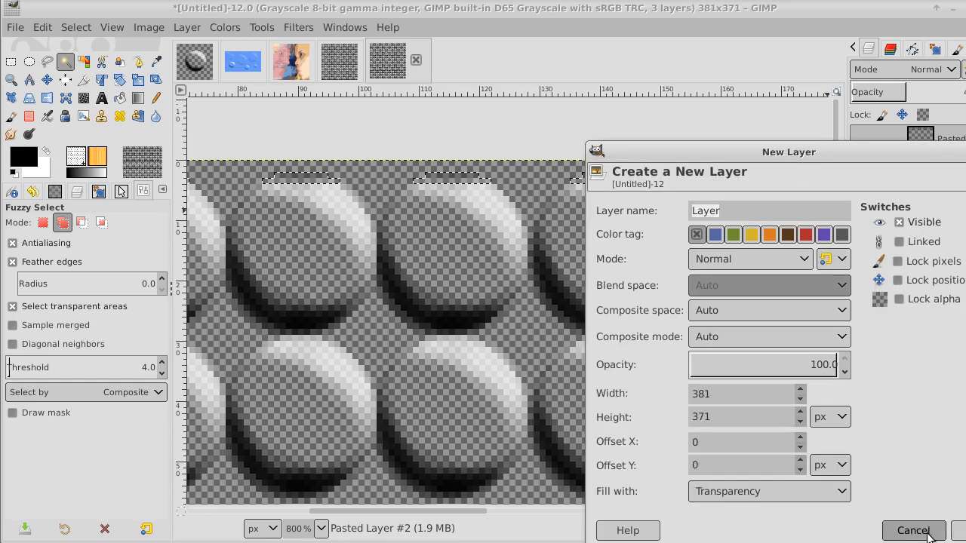
{"action": "left_click", "coordinate": [958, 531]}
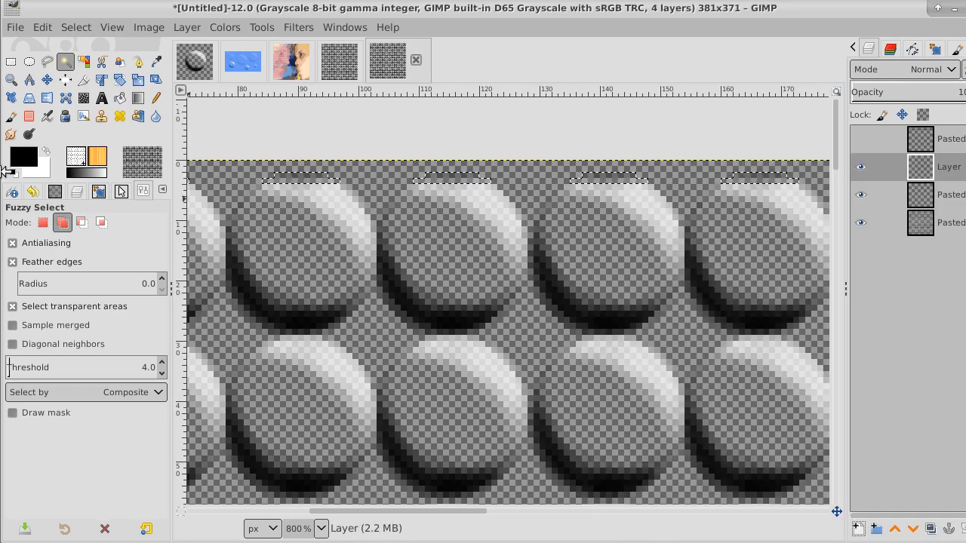
{"action": "left_click", "coordinate": [46, 153]}
{"action": "left_click", "coordinate": [119, 99]}
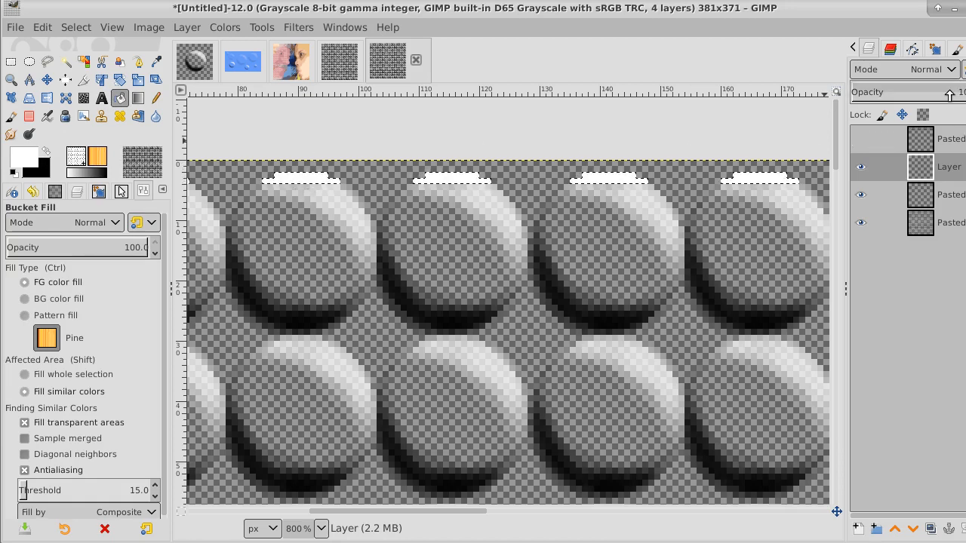
- Lower the white-filled layer's opacity to blend with the bubble highlights and clear the selection
{"action": "left_click_drag", "start_coordinate": [949, 96], "coordinate": [895, 97]}
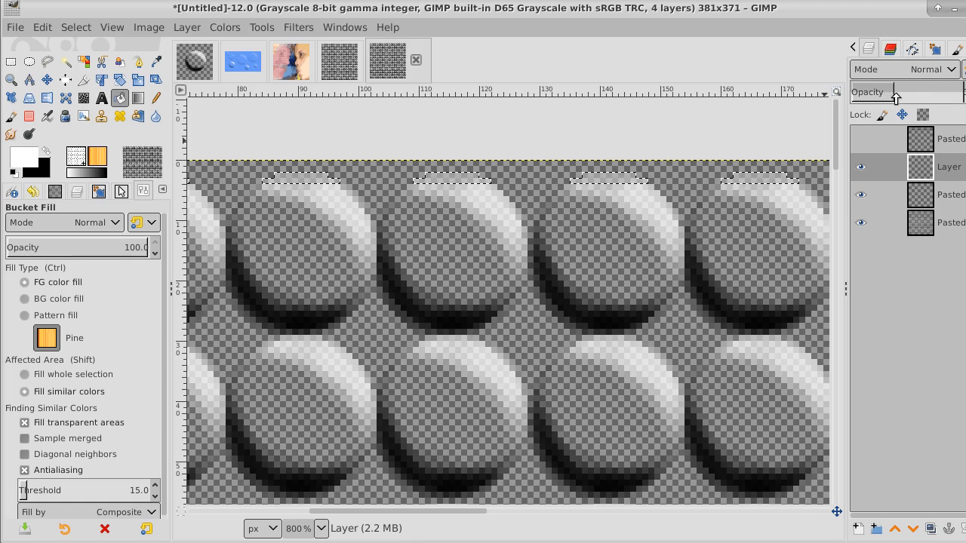
{"action": "left_click", "coordinate": [73, 28]}
{"action": "left_click", "coordinate": [78, 68]}
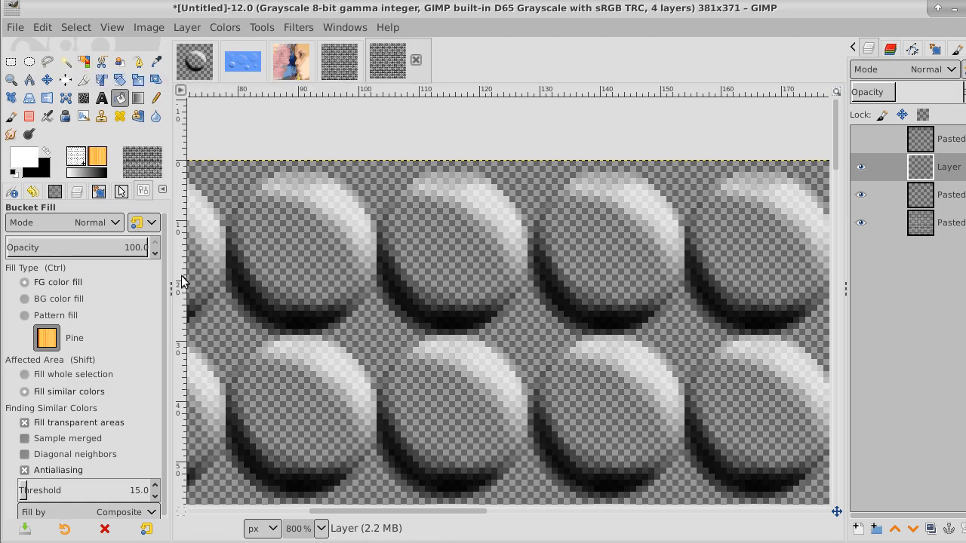
- Examine the pattern's top row and overall look at progressively lower magnifications down to 50%
{"action": "left_click", "coordinate": [12, 79]}
{"action": "left_click", "coordinate": [427, 300]}
{"action": "left_click", "coordinate": [428, 300]}
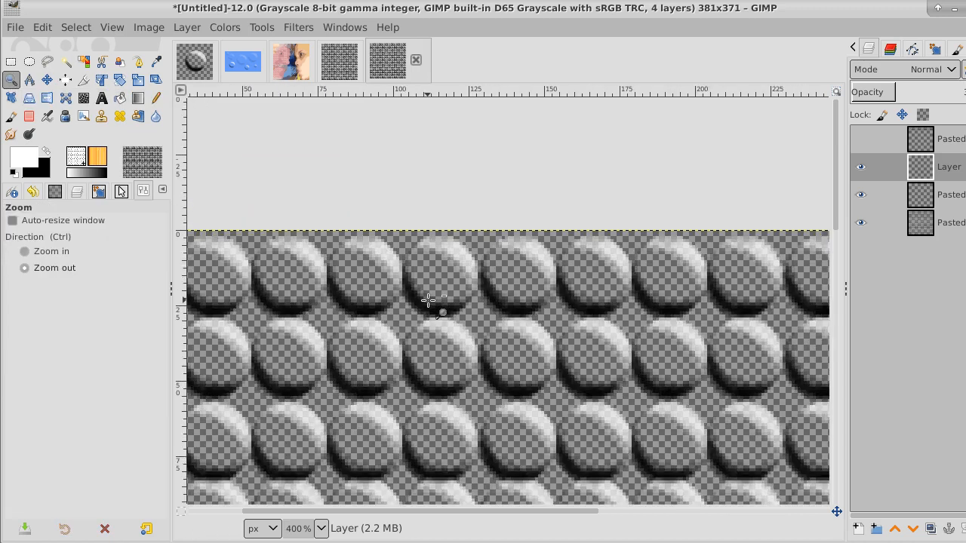
{"action": "left_click", "coordinate": [427, 300]}
{"action": "left_click", "coordinate": [427, 300]}
{"action": "left_click", "coordinate": [428, 300]}
{"action": "left_click", "coordinate": [428, 300]}
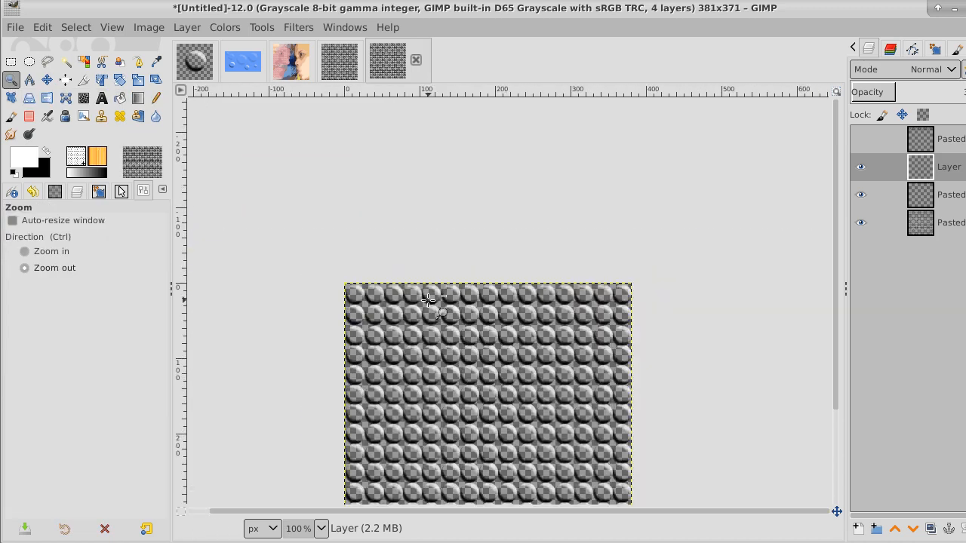
{"action": "left_click", "coordinate": [427, 300]}
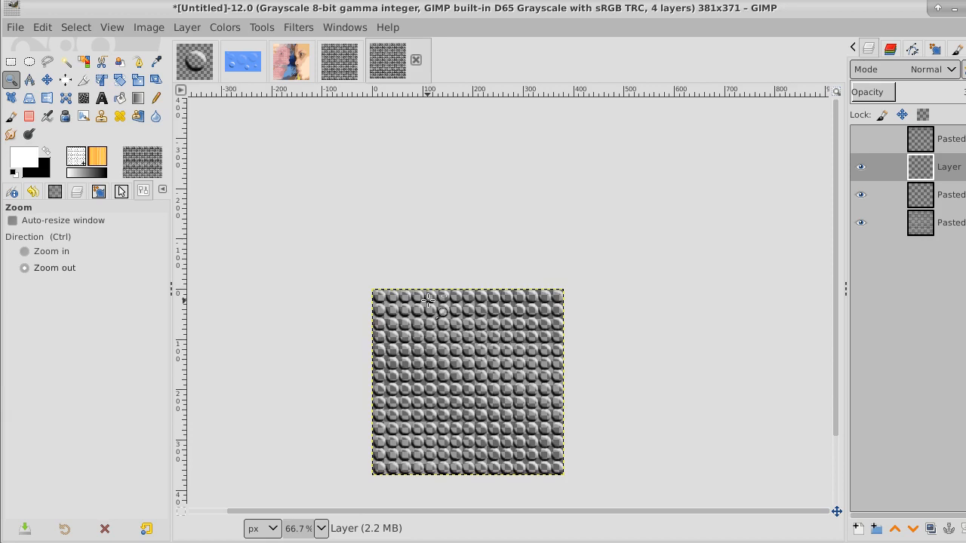
{"action": "left_click", "coordinate": [428, 301]}
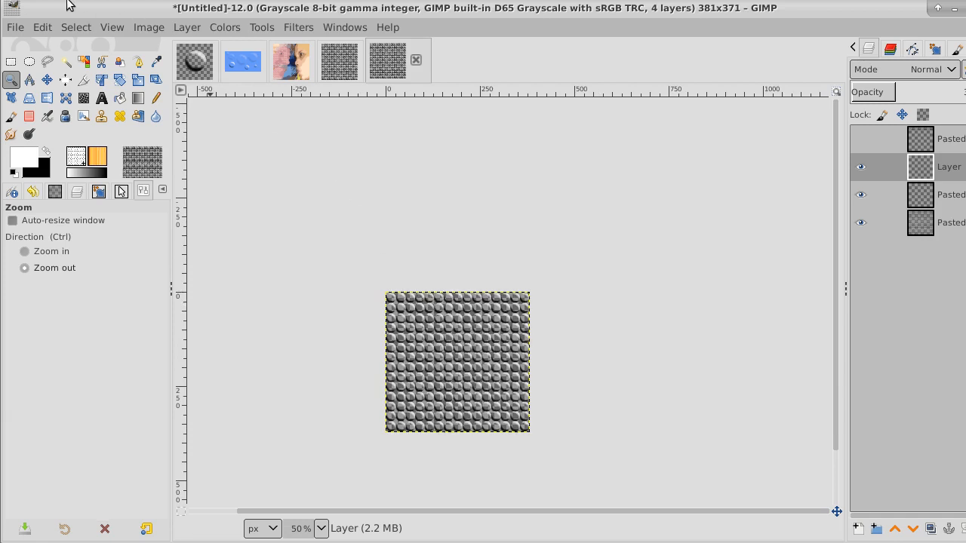
- Select the entire image and copy the active layer's pixels
{"action": "left_click", "coordinate": [43, 27]}
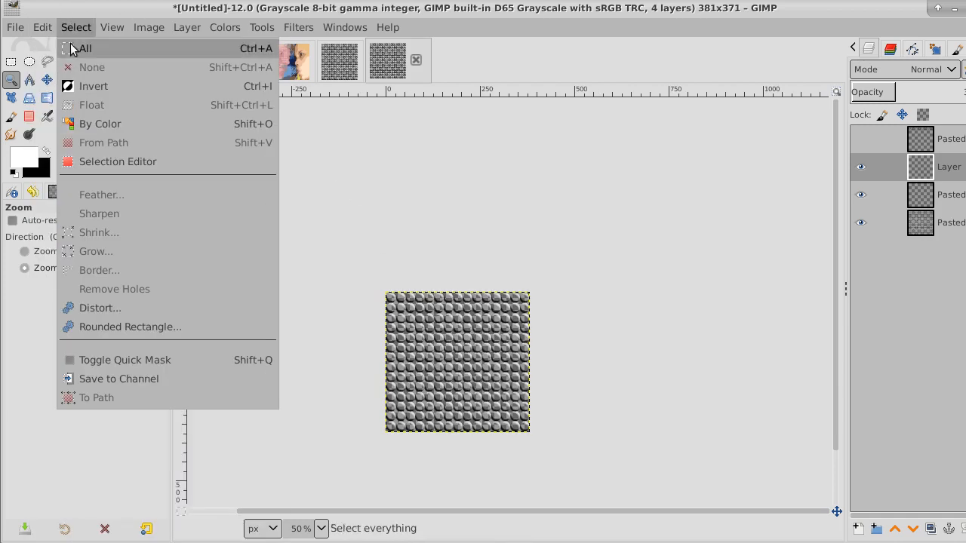
{"action": "left_click", "coordinate": [76, 45]}
{"action": "left_click", "coordinate": [43, 28]}
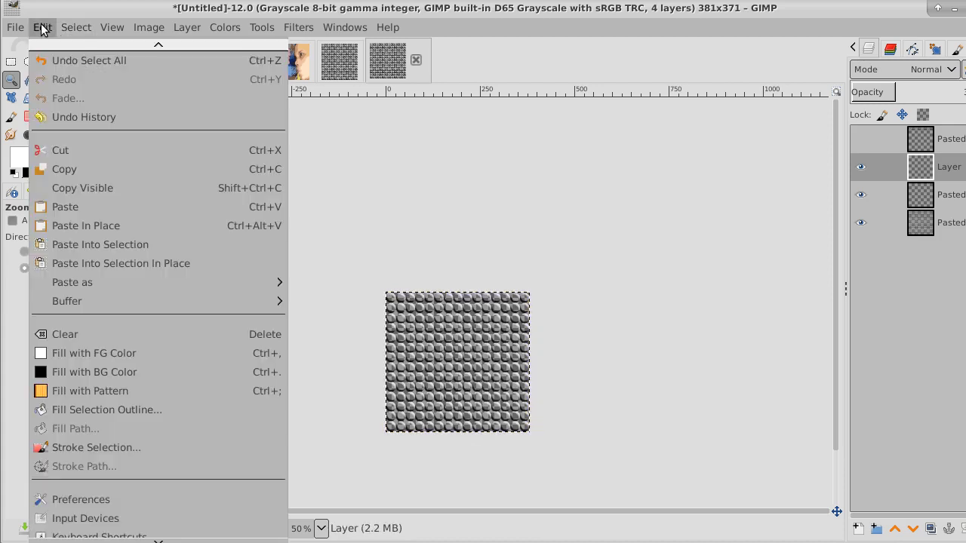
{"action": "left_click", "coordinate": [71, 173]}
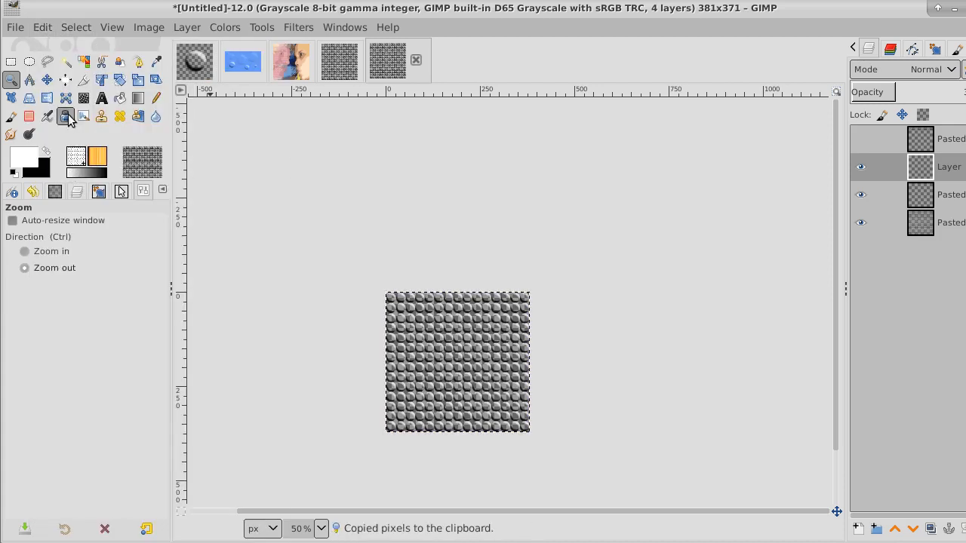
- Paste the copied pixels as a new brush with brush name and file name bubbleDa, keeping spacing at 25.0
{"action": "left_click", "coordinate": [41, 29]}
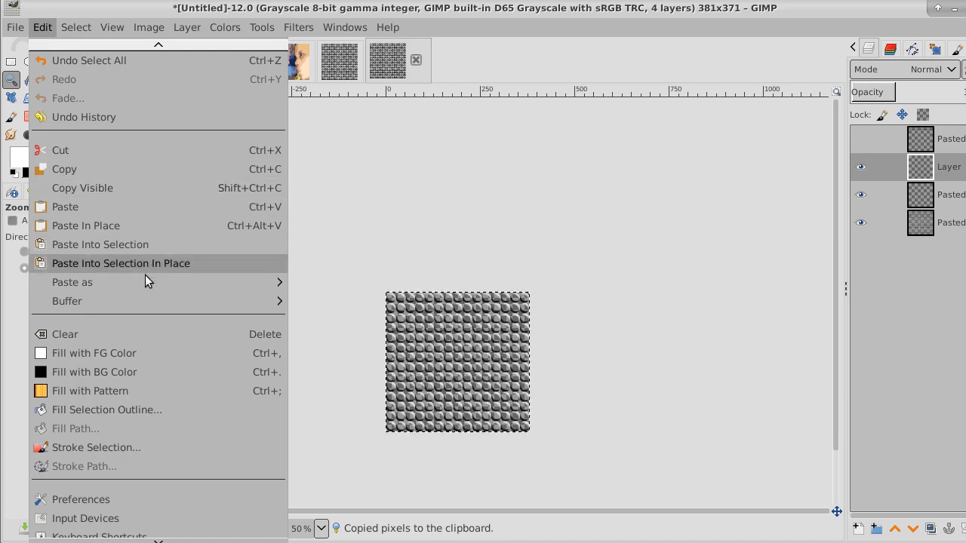
{"action": "mouse_move", "coordinate": [147, 284]}
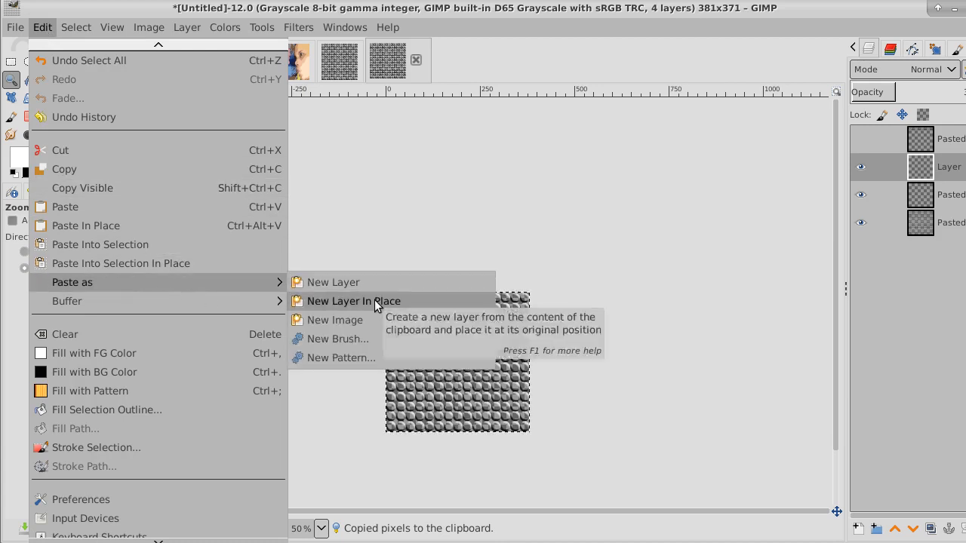
{"action": "left_click", "coordinate": [365, 339]}
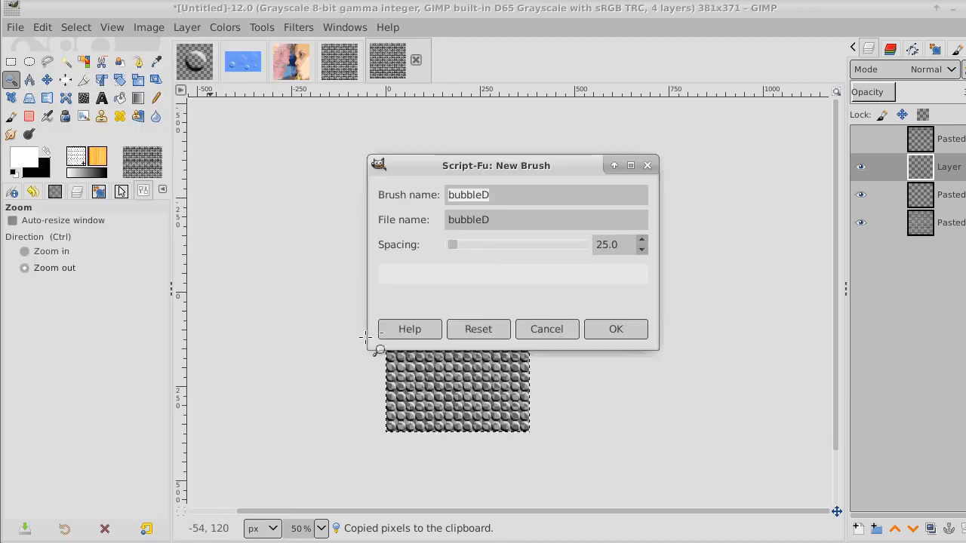
{"action": "left_click", "coordinate": [488, 196]}
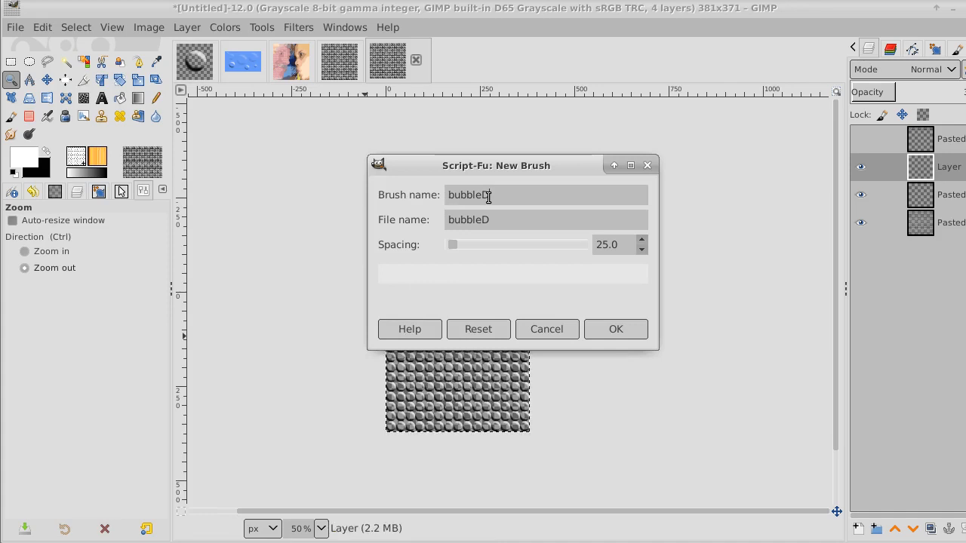
{"action": "type", "text": "a"}
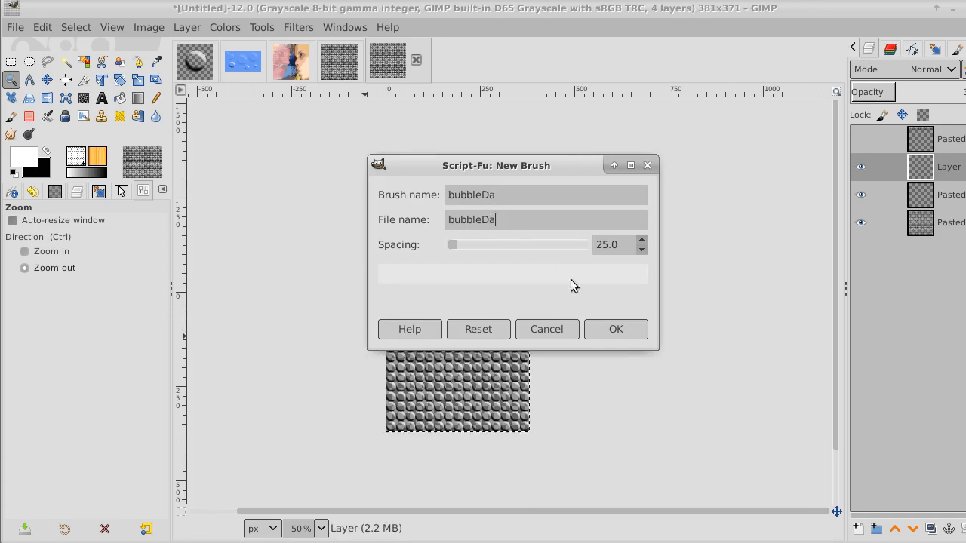
{"action": "left_click", "coordinate": [617, 330]}
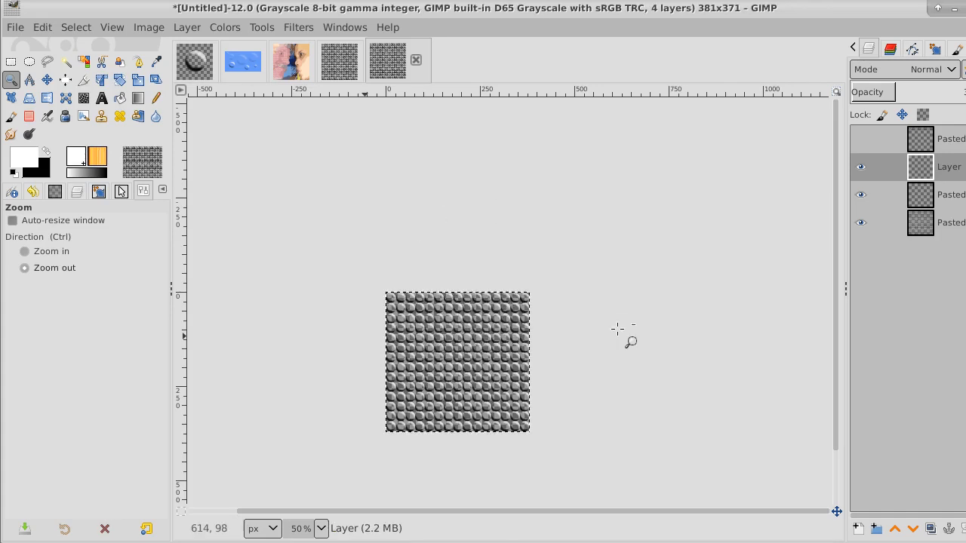
- Switch to the face artwork, try fuzzy-selecting the pale patch along the older face's lower edge, and clear the selection
{"action": "left_click", "coordinate": [279, 68]}
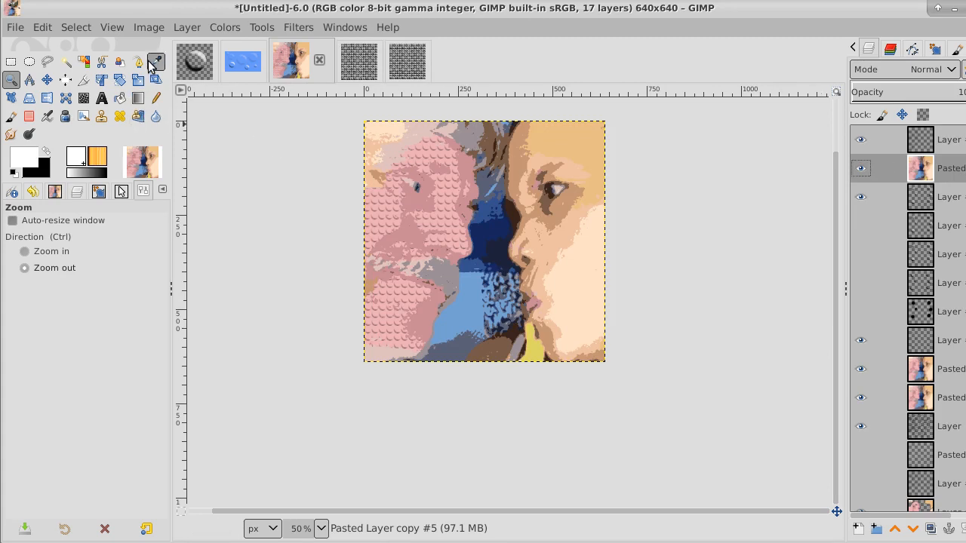
{"action": "left_click", "coordinate": [65, 62]}
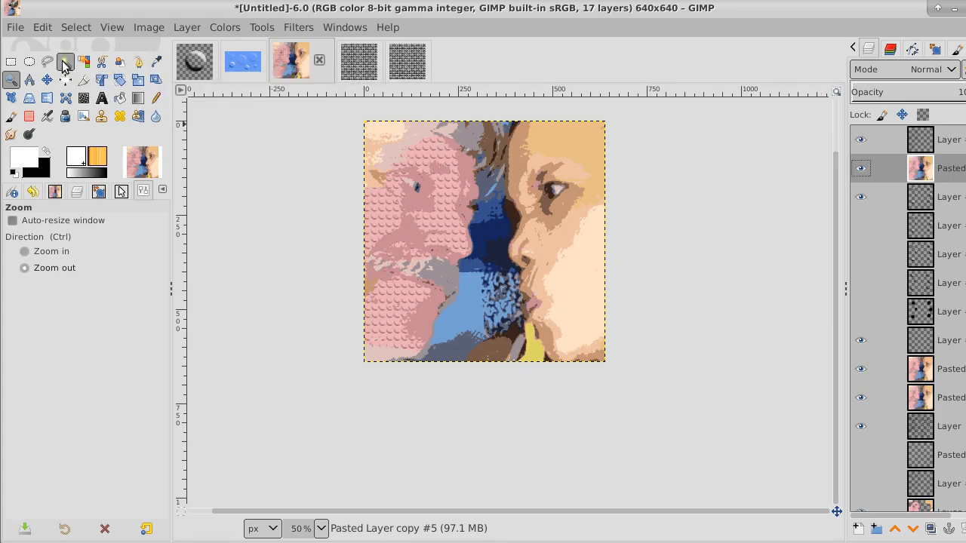
{"action": "left_click", "coordinate": [379, 350]}
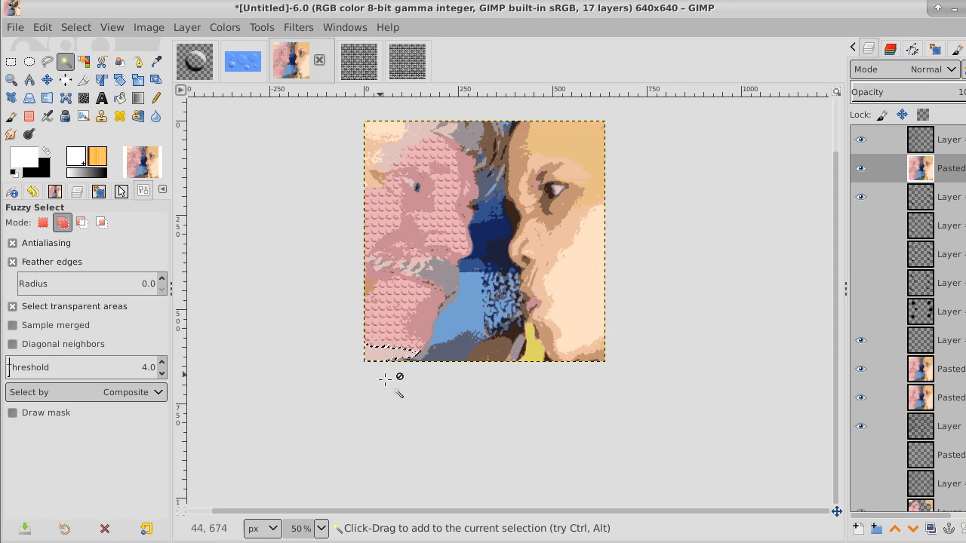
{"action": "left_click", "coordinate": [76, 28]}
{"action": "left_click", "coordinate": [85, 69]}
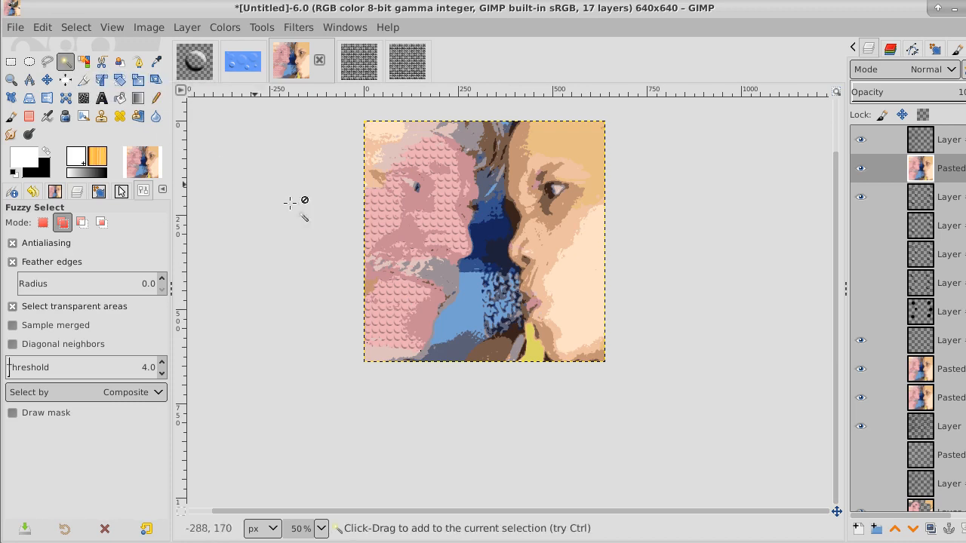
- Select the younger face's pale cheek color with Select by Color, and take up the Paintbrush with the bubbleDa brush
{"action": "left_click", "coordinate": [83, 62]}
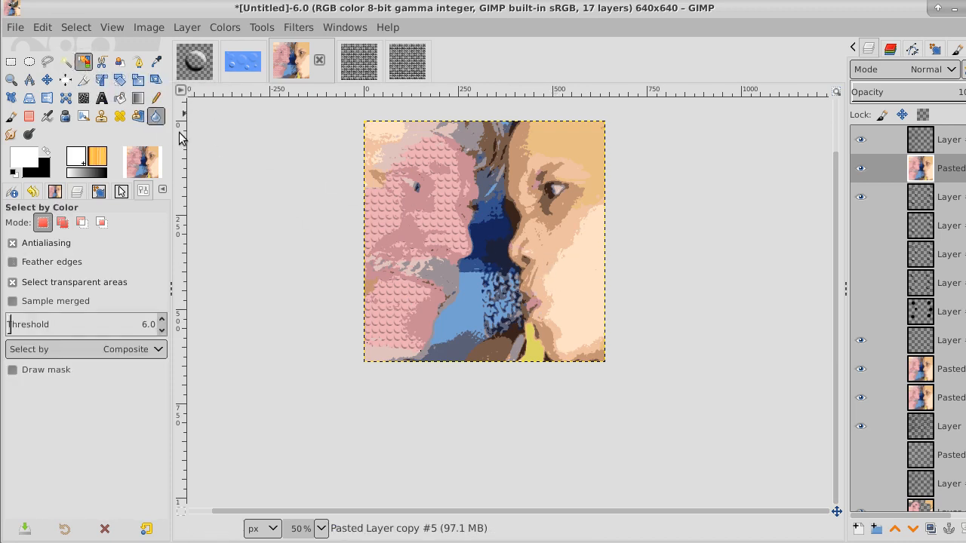
{"action": "left_click", "coordinate": [576, 281]}
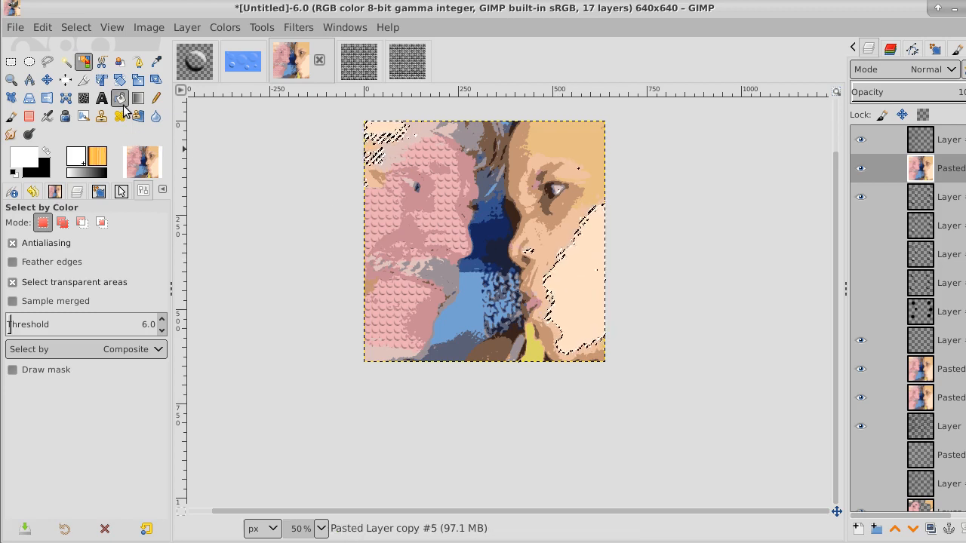
{"action": "left_click", "coordinate": [9, 121]}
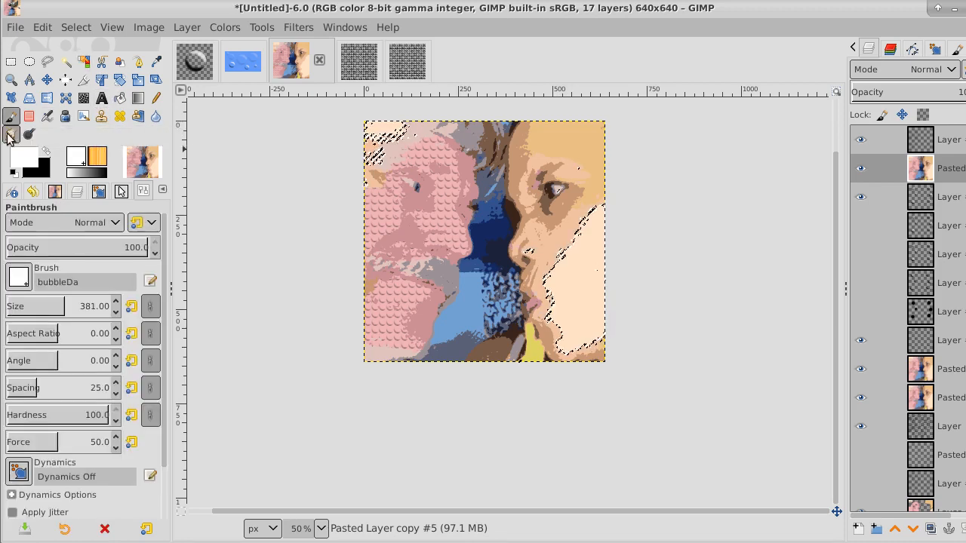
{"action": "left_click", "coordinate": [19, 277]}
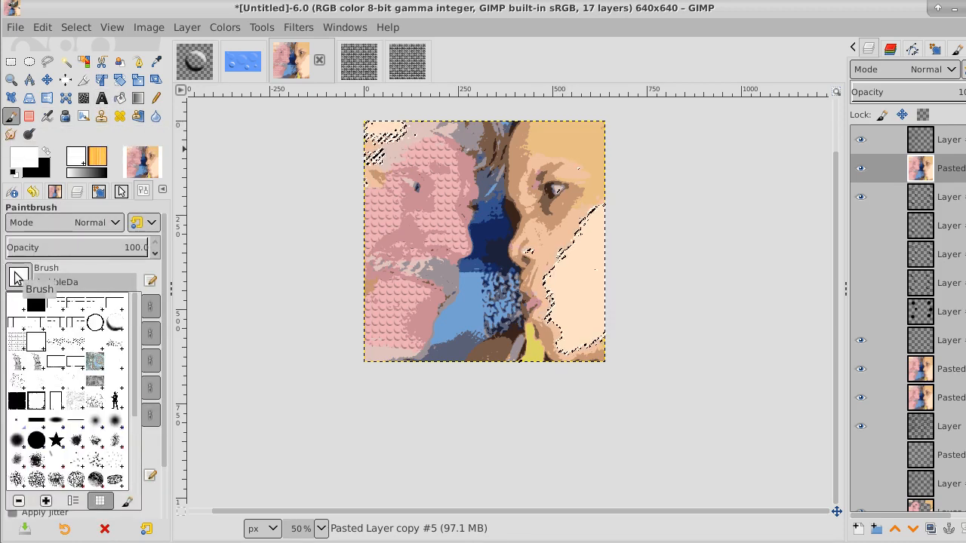
{"action": "left_click", "coordinate": [9, 121]}
- Add a new layer above the topmost layer and try stamping the bubbleDa brush inside the selected cheek area
{"action": "left_click", "coordinate": [961, 144]}
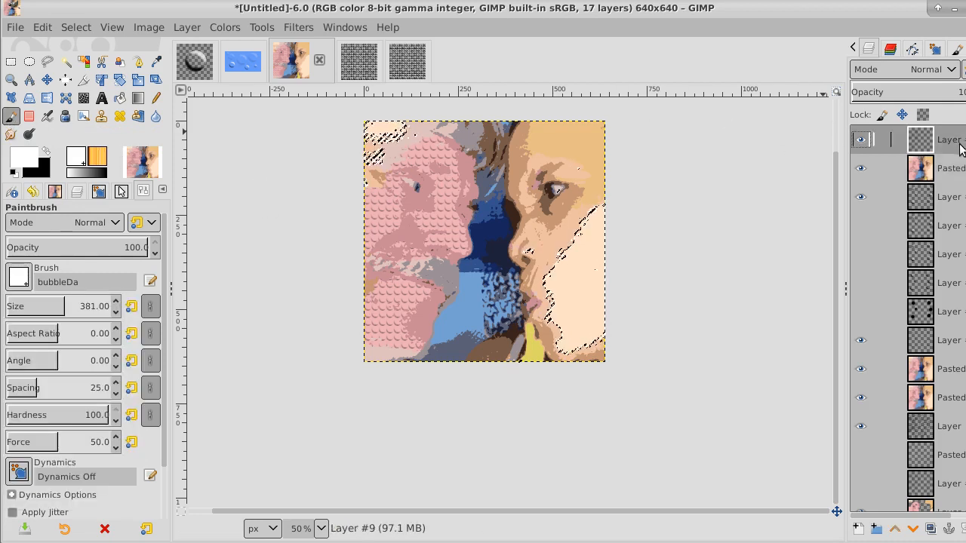
{"action": "left_click", "coordinate": [857, 530]}
{"action": "left_click", "coordinate": [955, 529]}
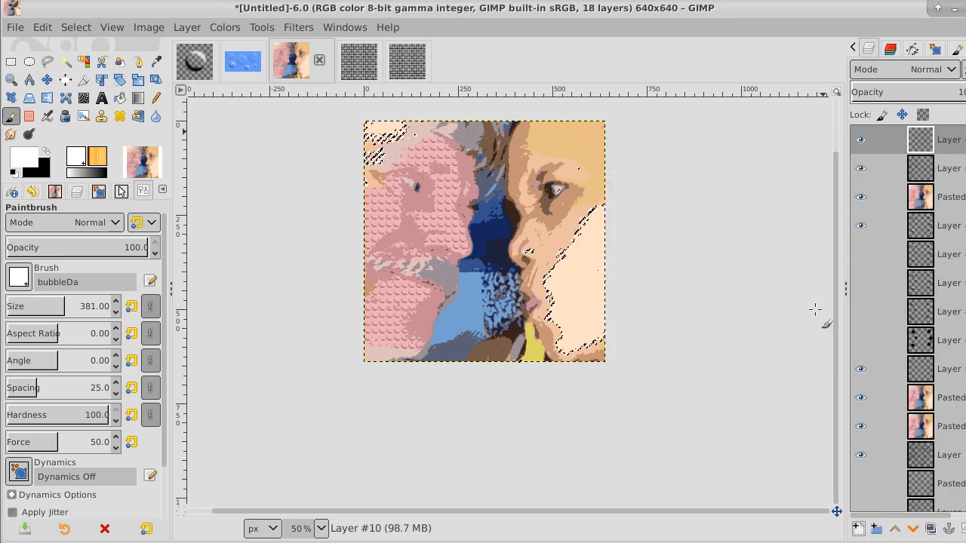
{"action": "left_click", "coordinate": [575, 272]}
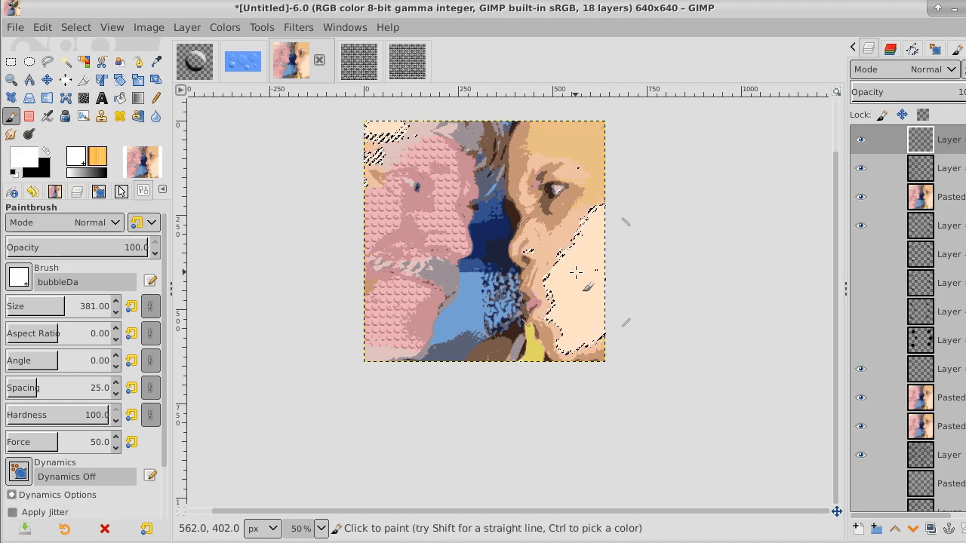
{"action": "key", "text": "ctrl"}
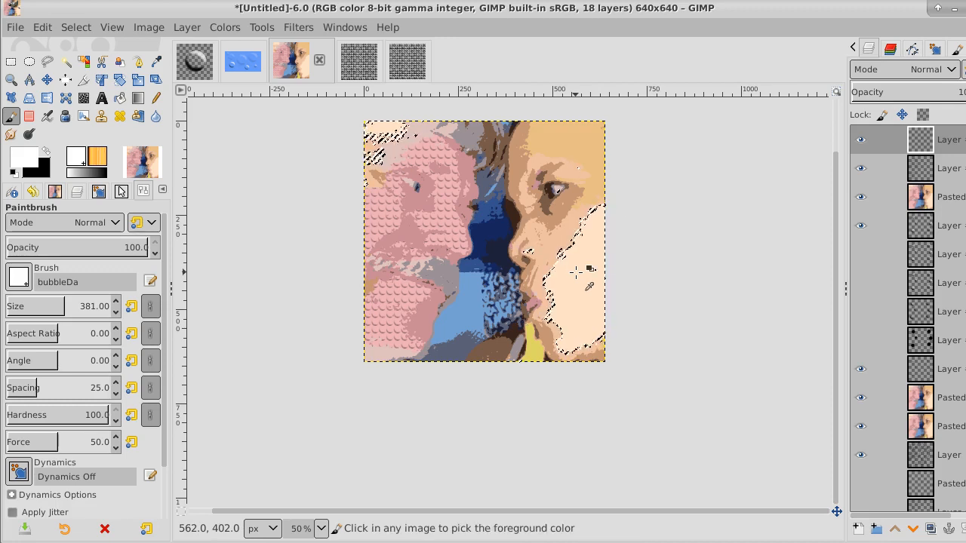
- Return to the 381x371 bubble pattern image, clear its selection and copy the active layer
{"action": "left_click", "coordinate": [410, 65]}
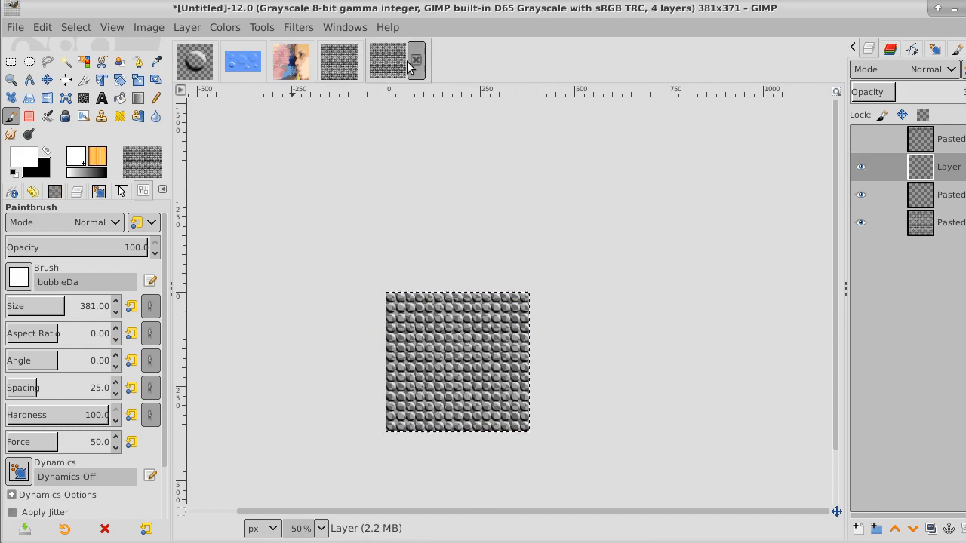
{"action": "left_click", "coordinate": [74, 32]}
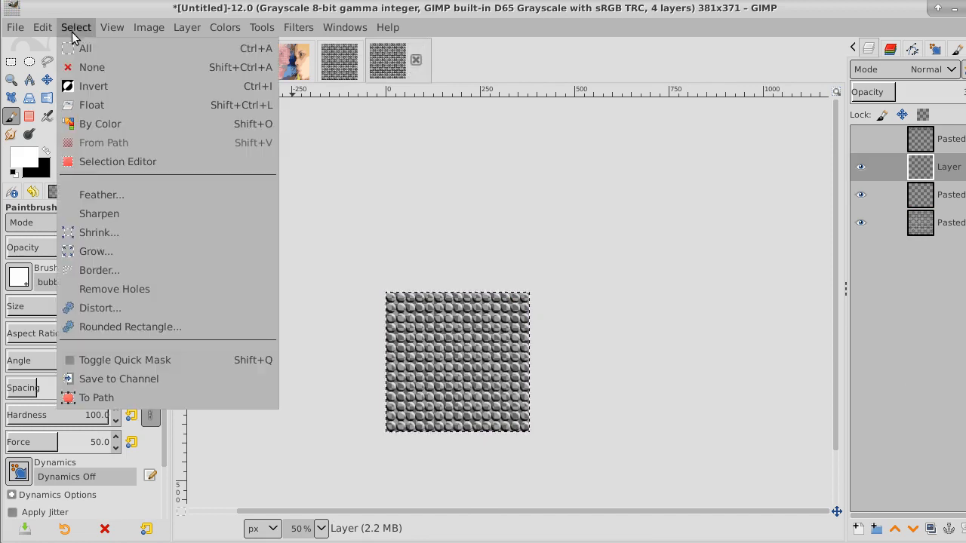
{"action": "left_click", "coordinate": [85, 65]}
{"action": "left_click", "coordinate": [75, 27]}
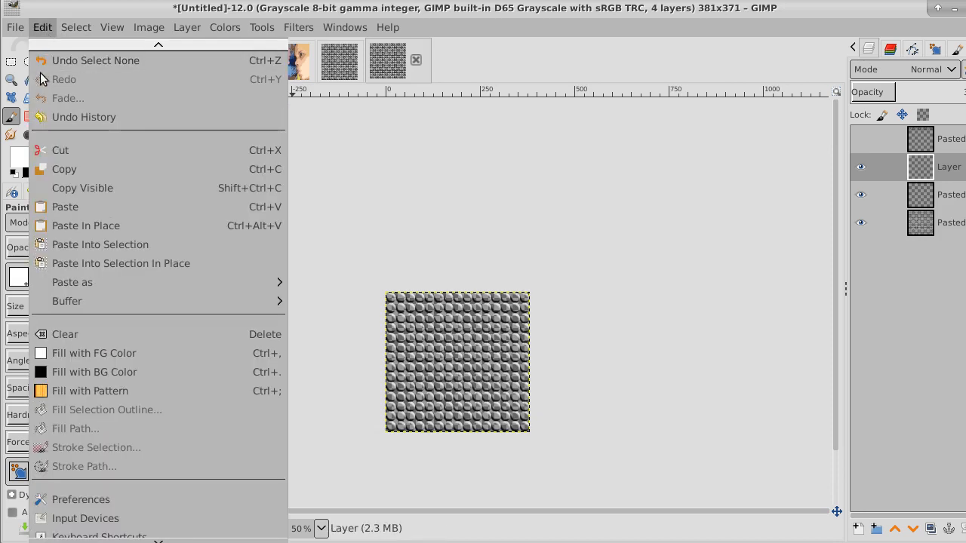
{"action": "mouse_move", "coordinate": [42, 27]}
{"action": "left_click", "coordinate": [62, 173]}
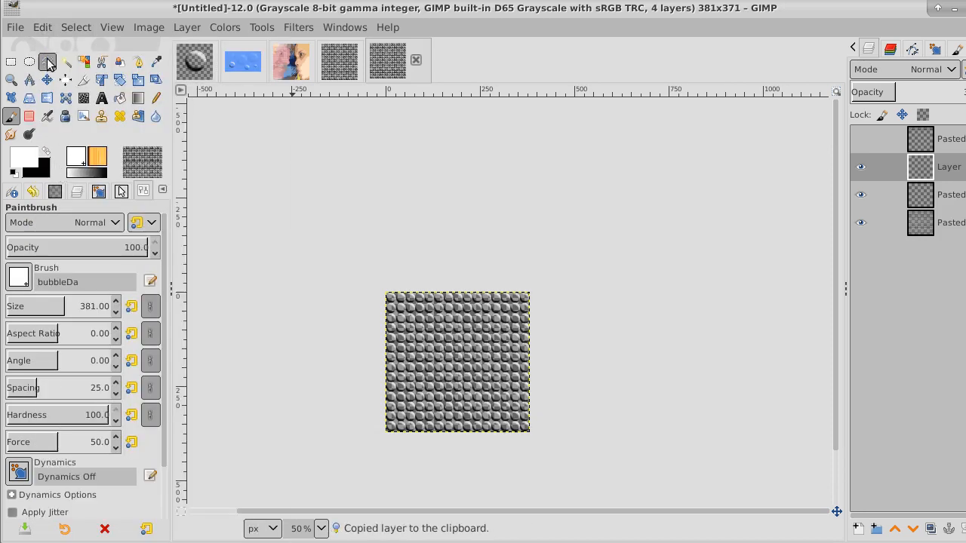
- Paste the copied layer as a new brush with brush name and file name bubbleDa and spacing 25.0
{"action": "left_click", "coordinate": [42, 27]}
{"action": "mouse_move", "coordinate": [181, 281]}
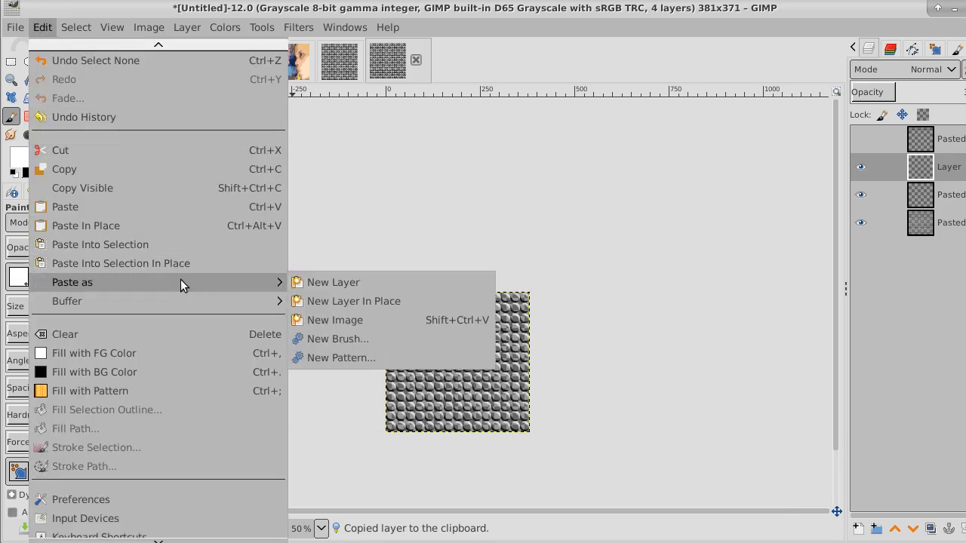
{"action": "left_click", "coordinate": [359, 339]}
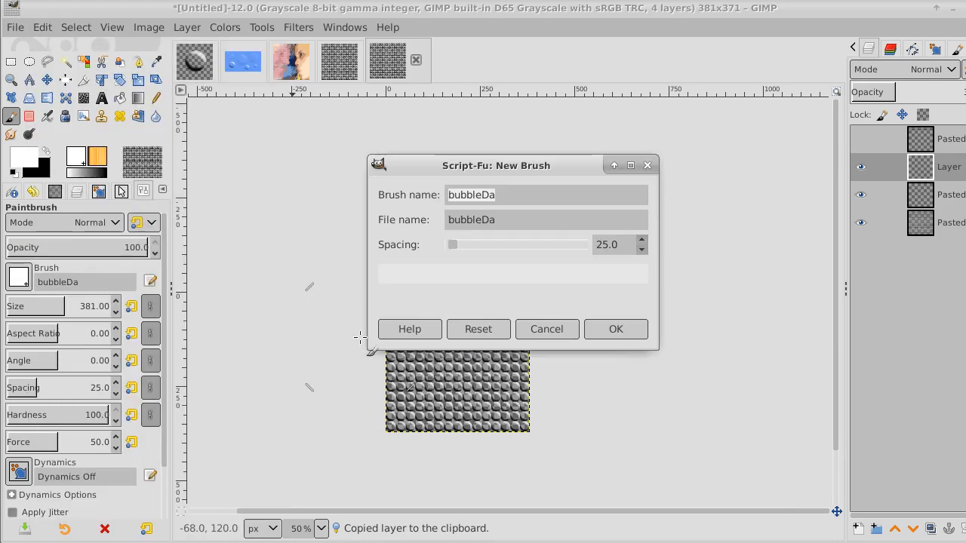
{"action": "left_click", "coordinate": [608, 330]}
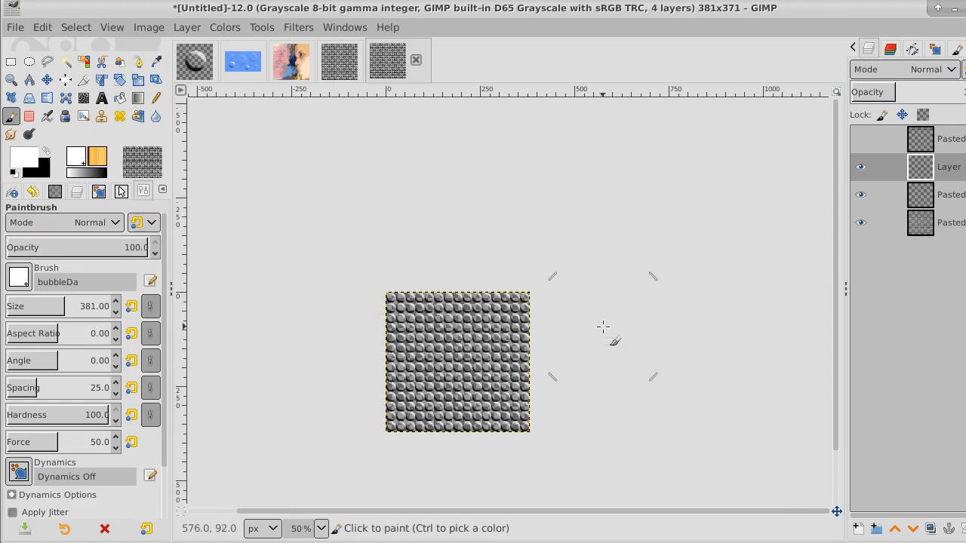
- Switch to the face artwork and choose the Clipboard Image brush for painting the selected cheek area
{"action": "left_click", "coordinate": [301, 63]}
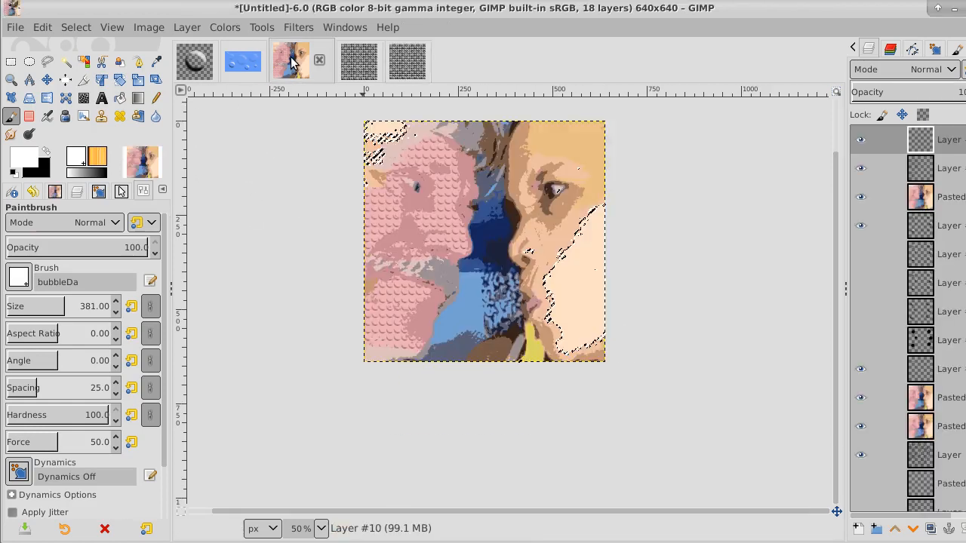
{"action": "left_click", "coordinate": [15, 279]}
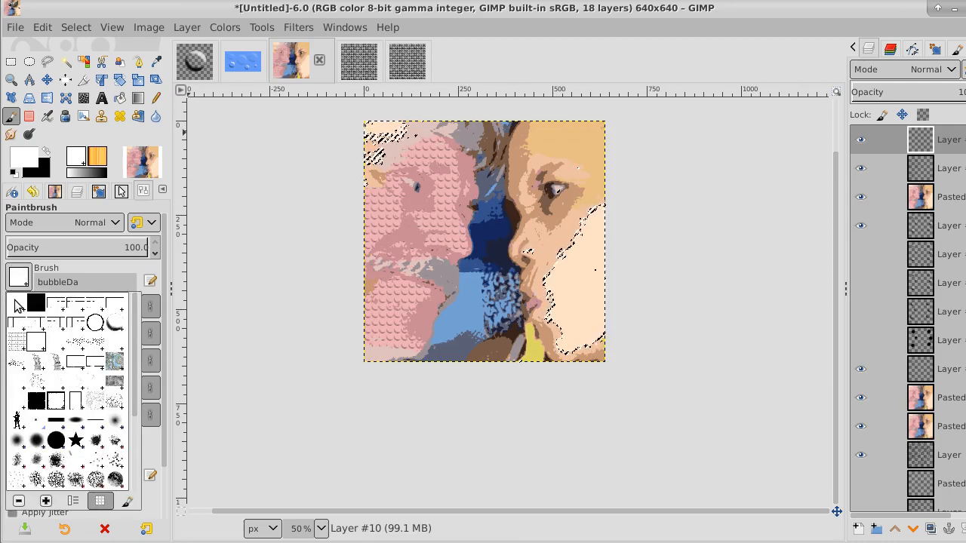
{"action": "double_click", "coordinate": [15, 304]}
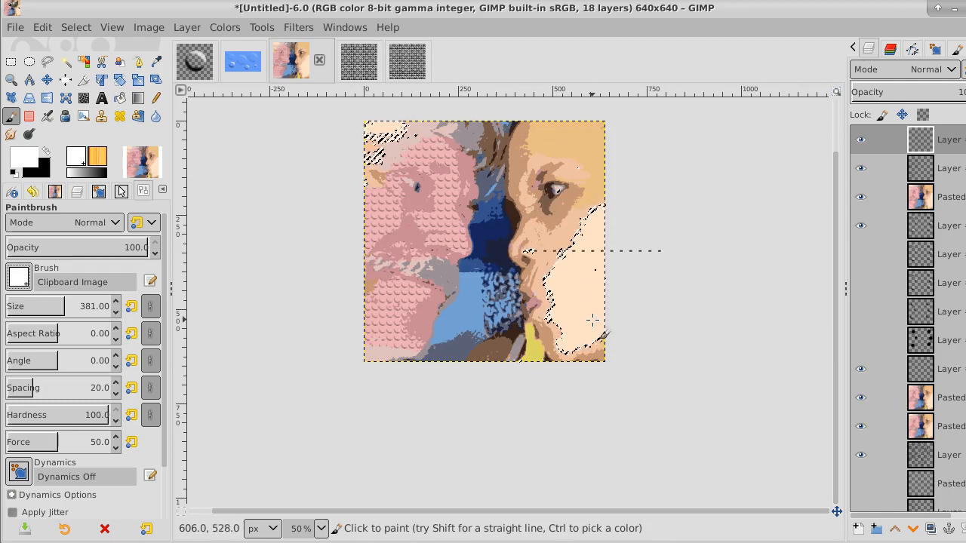
- Go back to the bubble pattern image and create a new layer from visible above the top pasted layer
{"action": "left_click", "coordinate": [412, 66]}
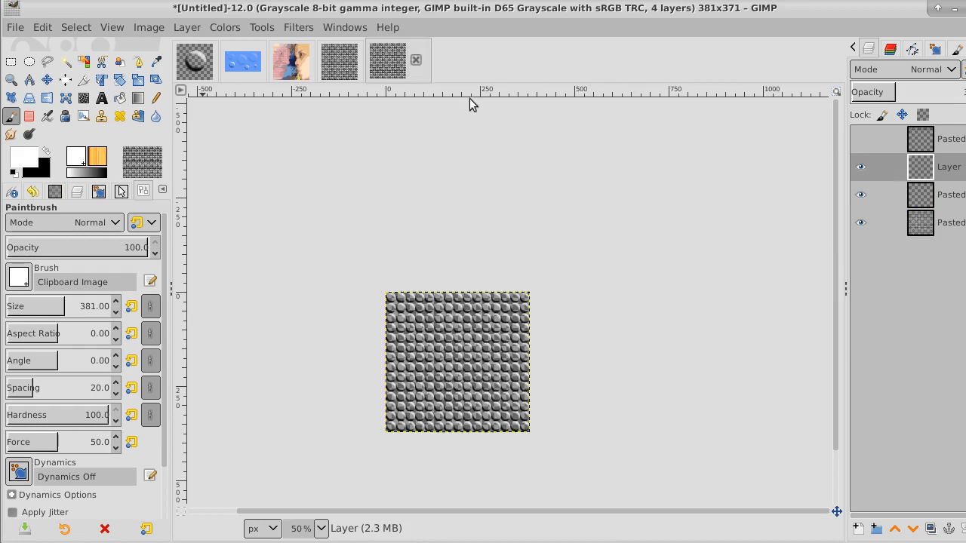
{"action": "left_click", "coordinate": [954, 142]}
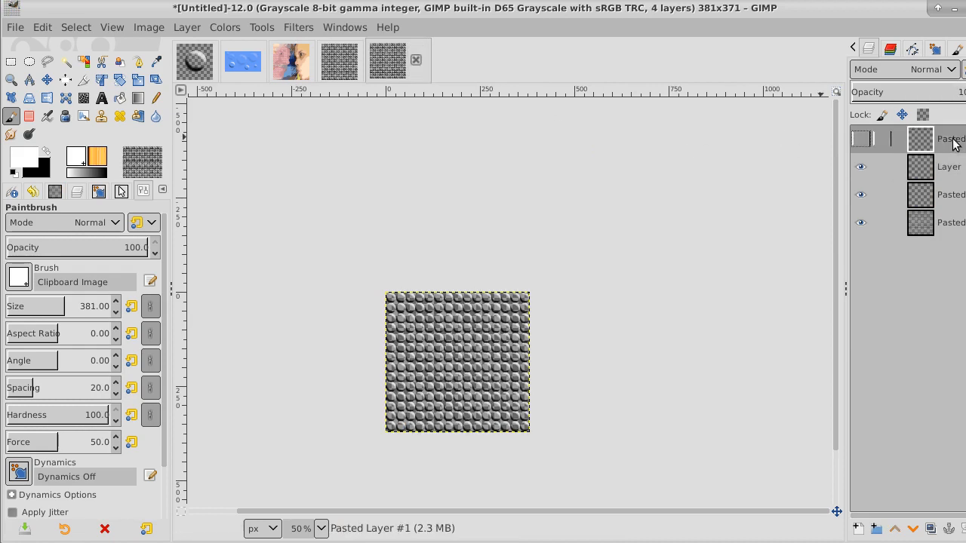
{"action": "right_click", "coordinate": [953, 139]}
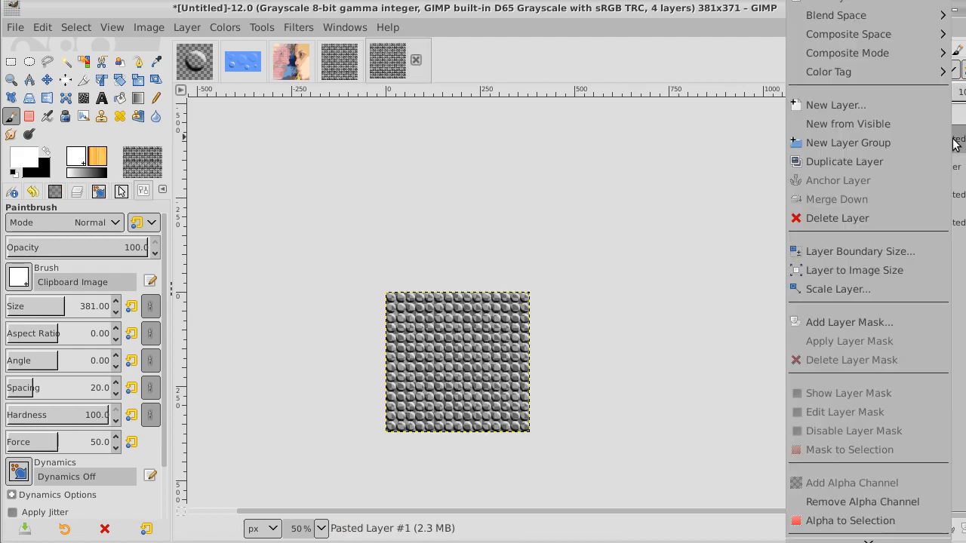
{"action": "left_click", "coordinate": [914, 123]}
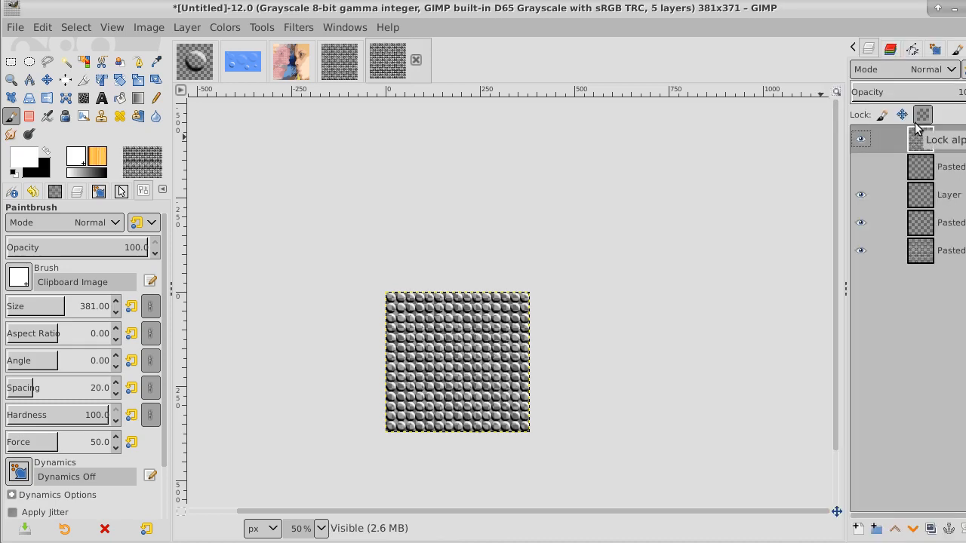
- Select the entire pattern image and copy the pixels of the merged Visible layer
{"action": "left_click", "coordinate": [76, 27]}
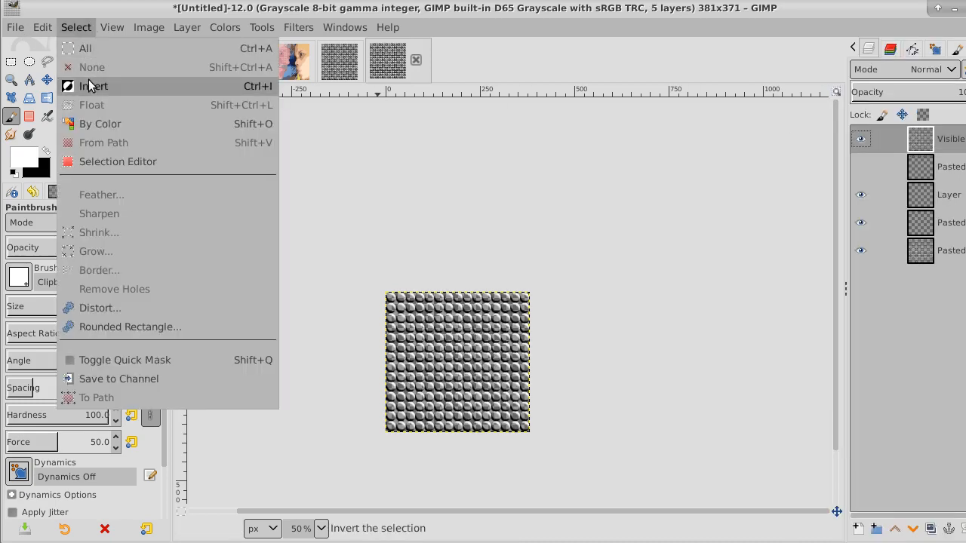
{"action": "left_click", "coordinate": [83, 48]}
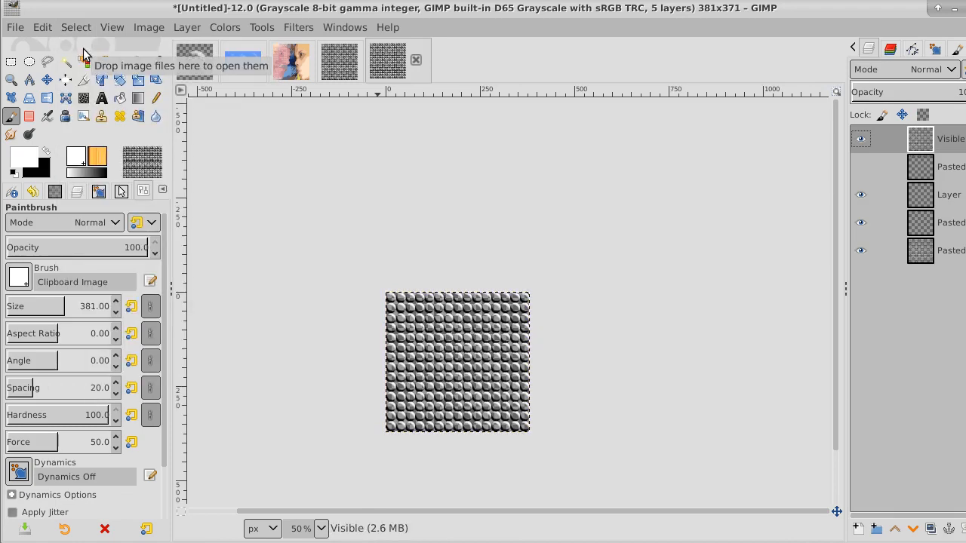
{"action": "left_click", "coordinate": [43, 27]}
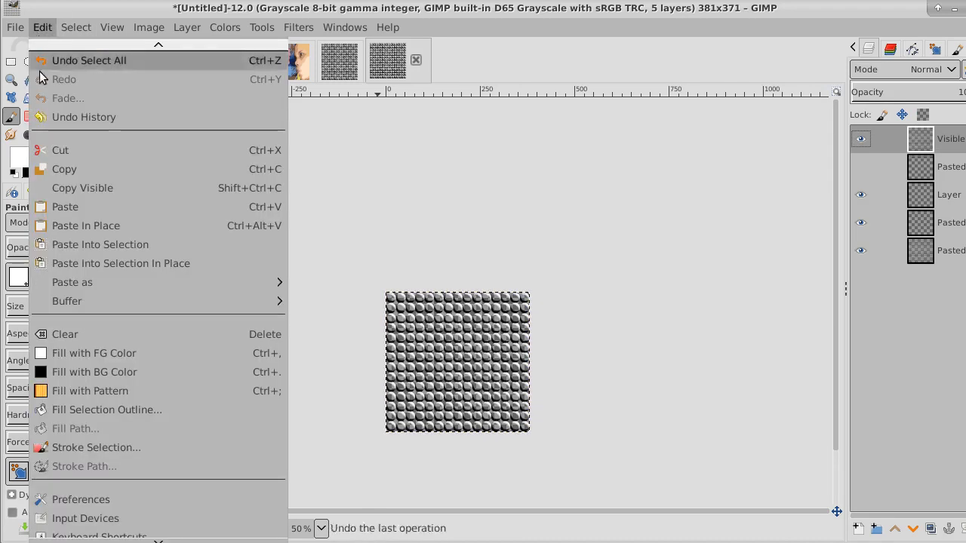
{"action": "left_click", "coordinate": [63, 169]}
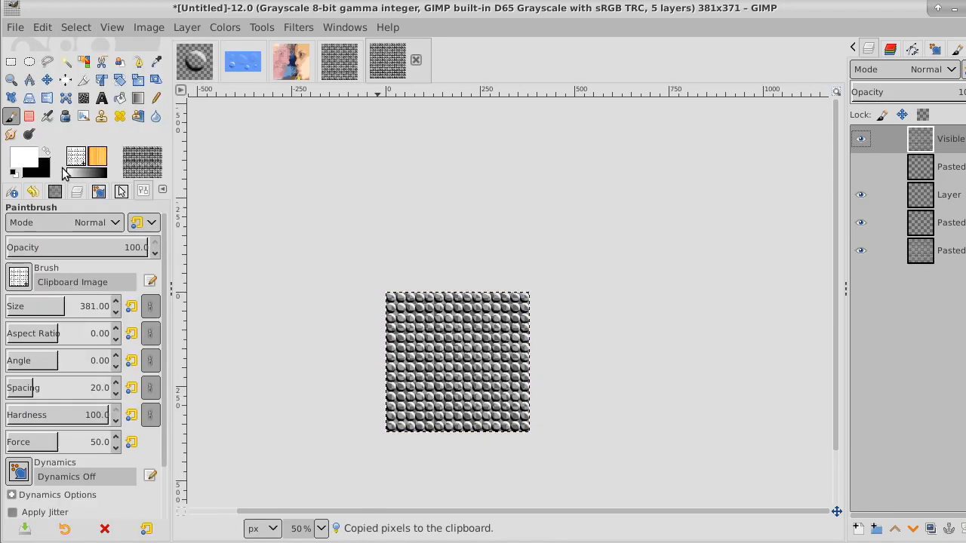
- Paste the copied pixels as a new brush named bubbleDaa, keeping spacing at 25.0
{"action": "left_click", "coordinate": [42, 29]}
{"action": "mouse_move", "coordinate": [141, 286]}
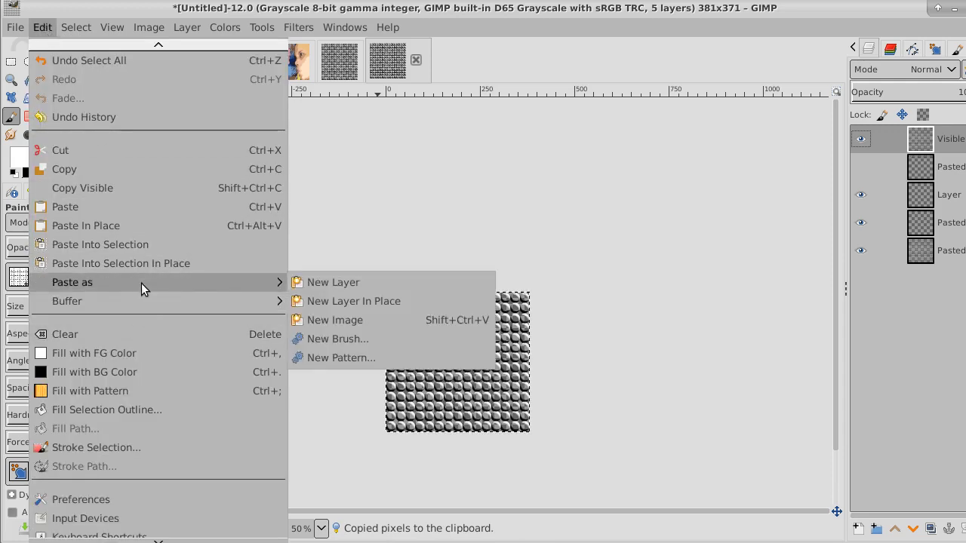
{"action": "left_click", "coordinate": [362, 339]}
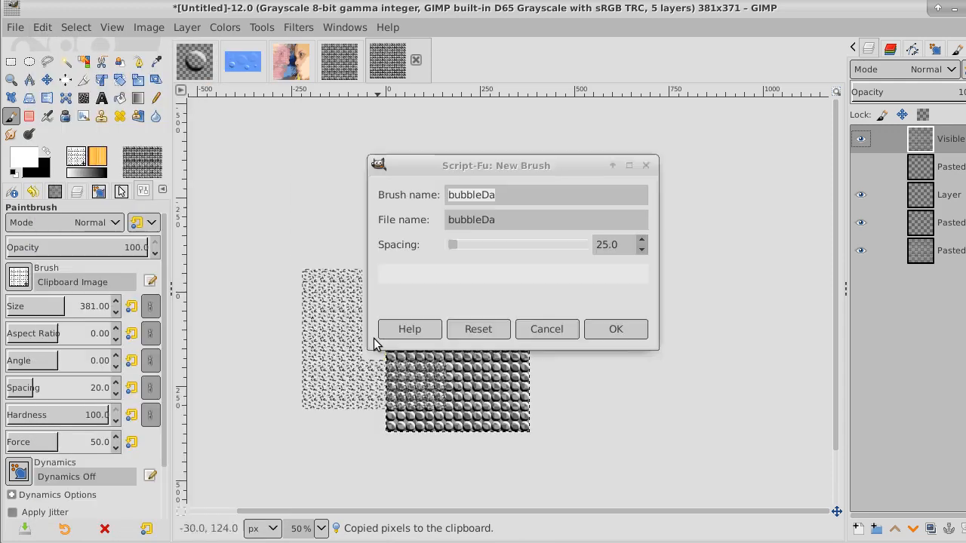
{"action": "left_click", "coordinate": [494, 195]}
{"action": "type", "text": "a"}
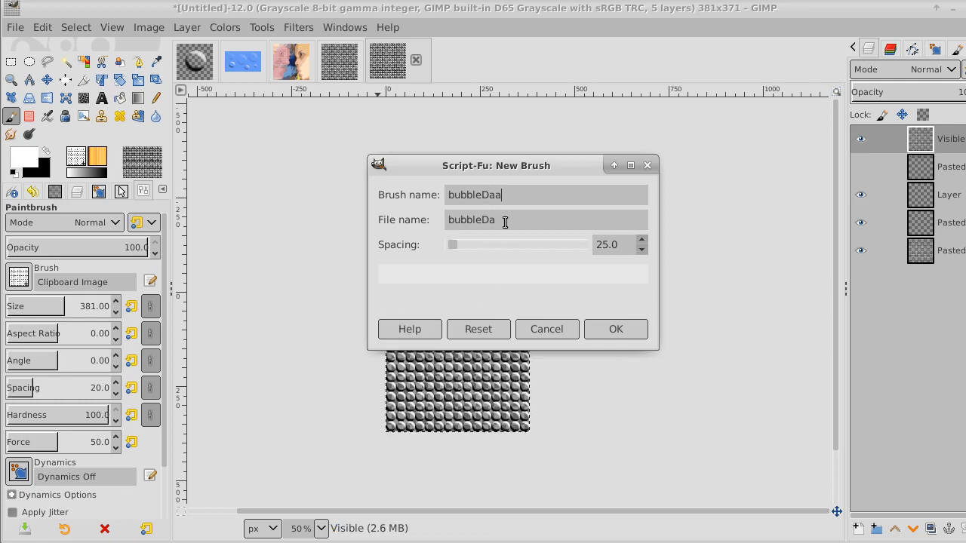
{"action": "left_click", "coordinate": [620, 329]}
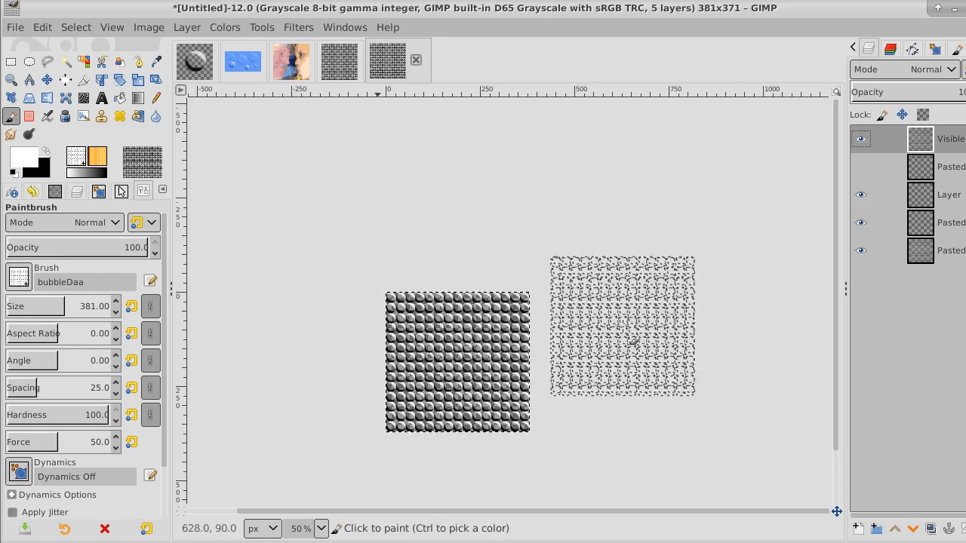
- Switch to the blue bubbles image and stamp the bubbleDaa brush once in white and once in black
{"action": "left_click", "coordinate": [253, 61]}
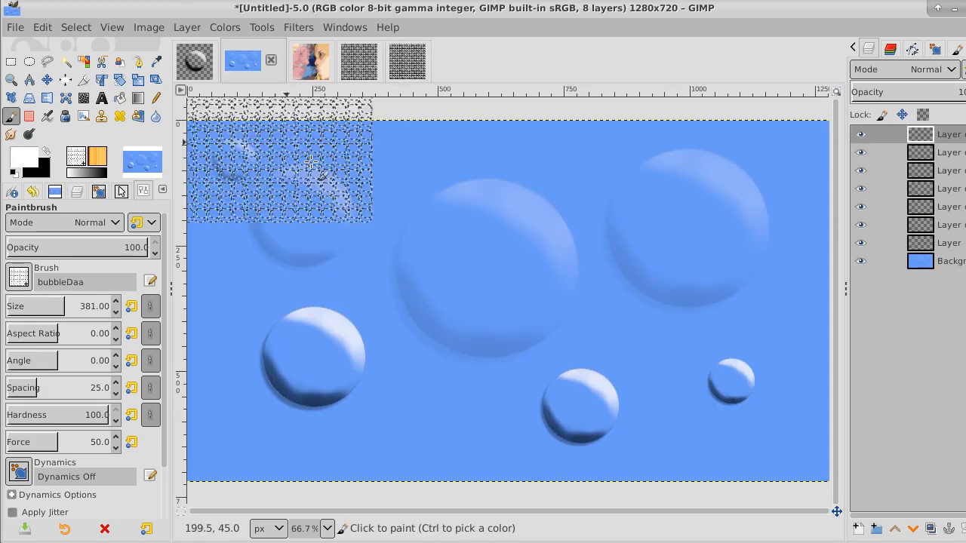
{"action": "left_click", "coordinate": [404, 227]}
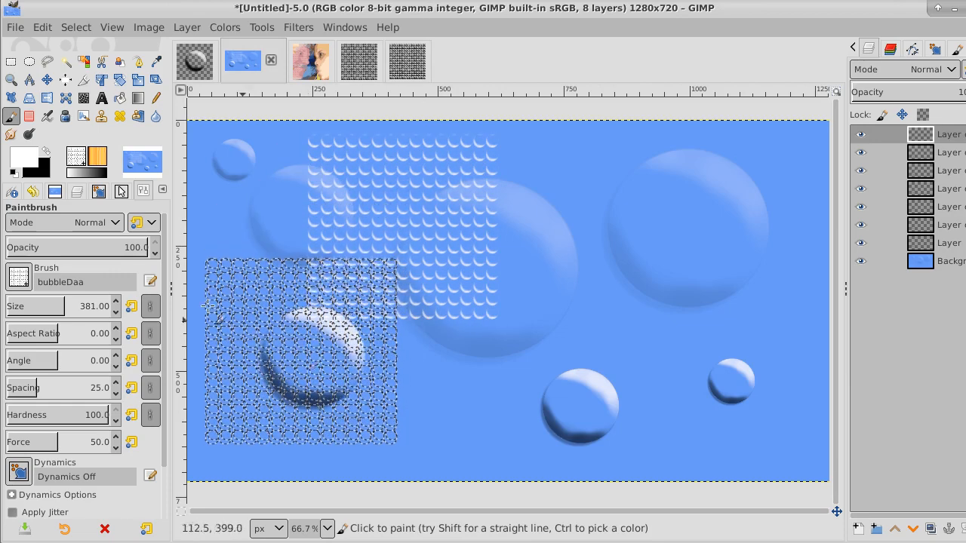
{"action": "left_click", "coordinate": [46, 151]}
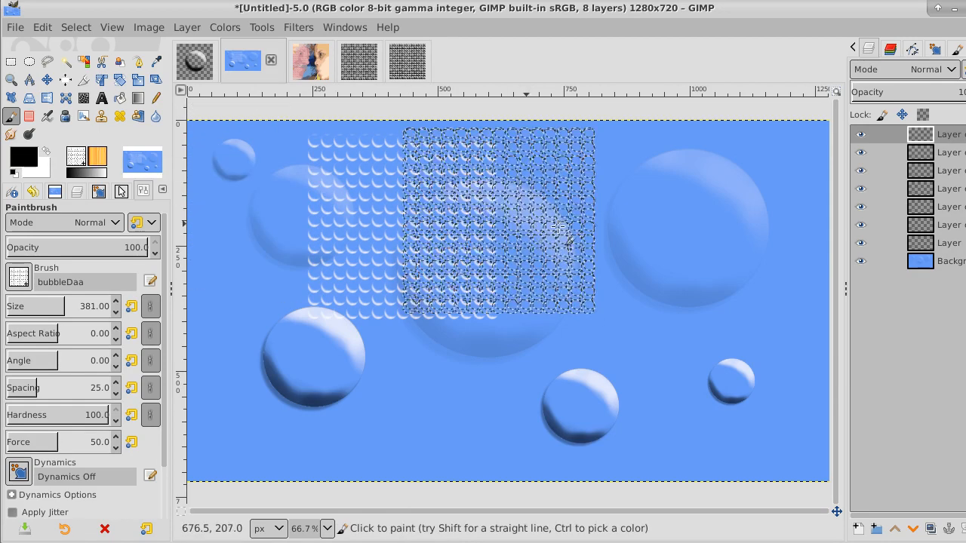
{"action": "left_click", "coordinate": [625, 254]}
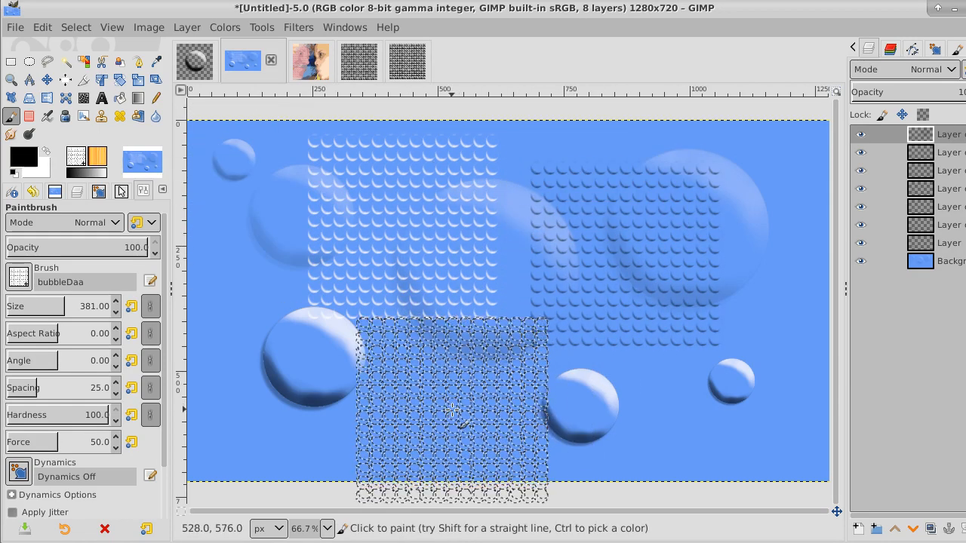
- Stamp the bubbleDaa brush once in red (ff0909) over the lower middle of the blue bubbles image and close the color chooser
{"action": "left_click", "coordinate": [22, 155]}
{"action": "left_click", "coordinate": [125, 50]}
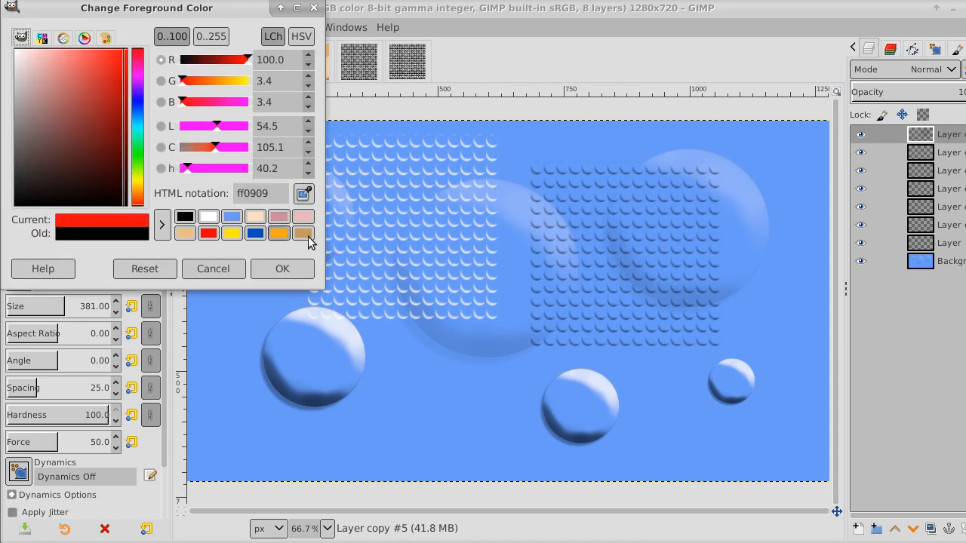
{"action": "left_click", "coordinate": [544, 352]}
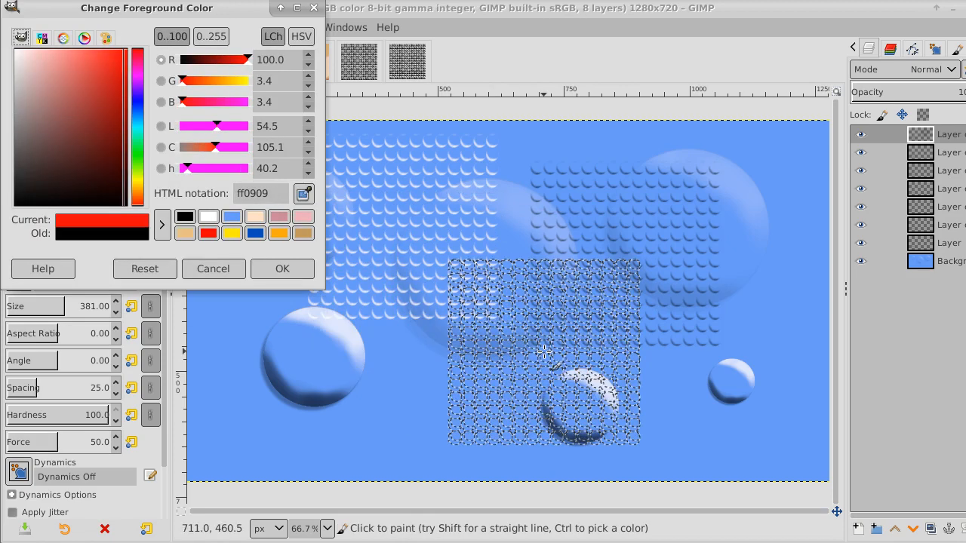
{"action": "left_click", "coordinate": [474, 384]}
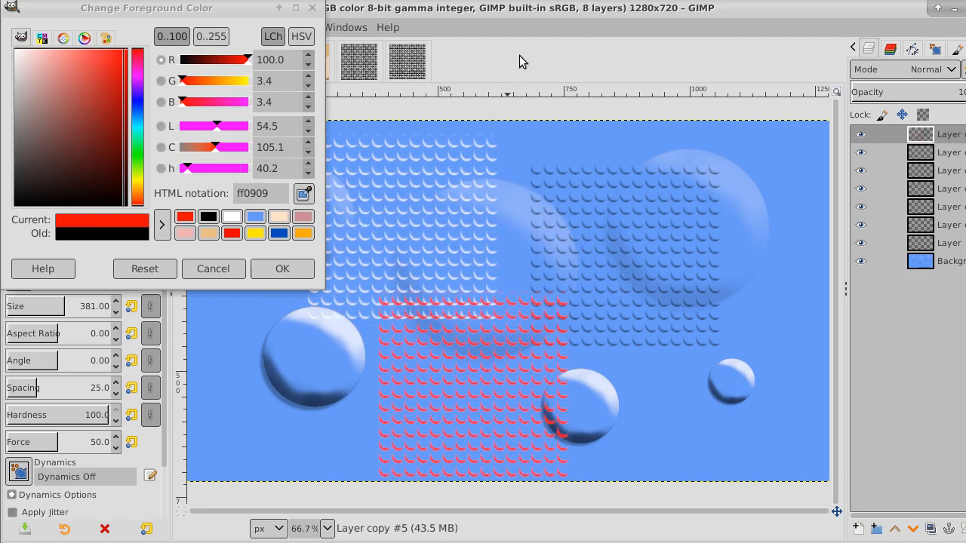
{"action": "left_click", "coordinate": [312, 9]}
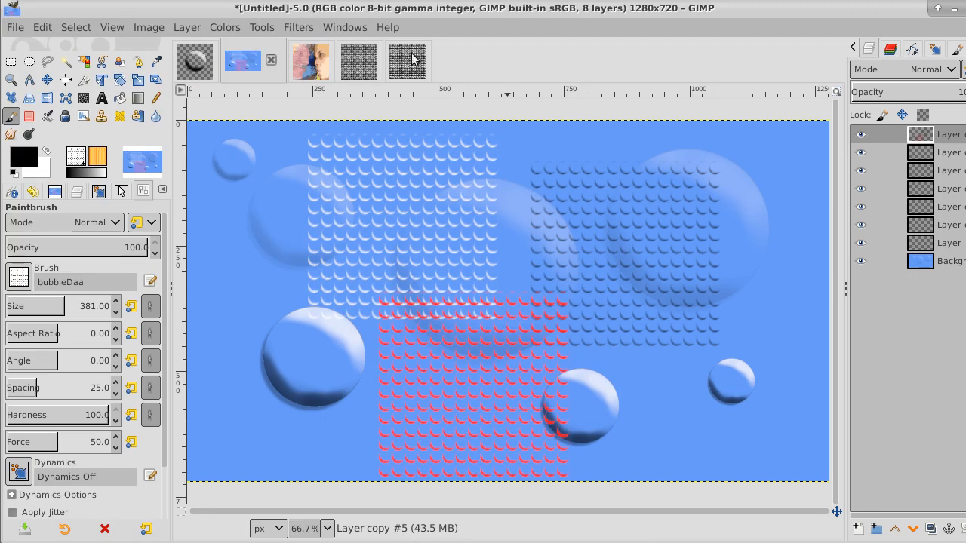
- Switch to the face artwork, swap the foreground color to white and enlarge the bubbleDaa brush to size 444
{"action": "left_click", "coordinate": [318, 62]}
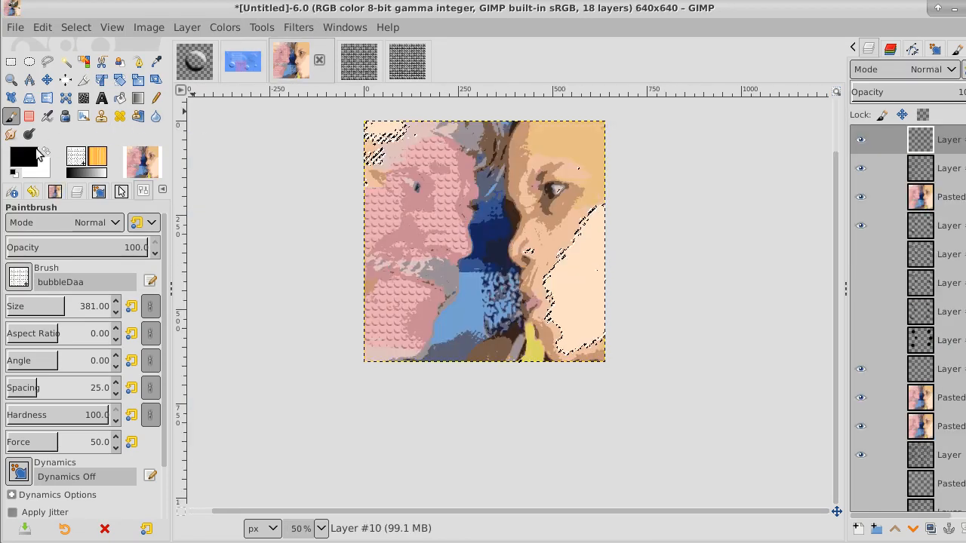
{"action": "left_click", "coordinate": [45, 154]}
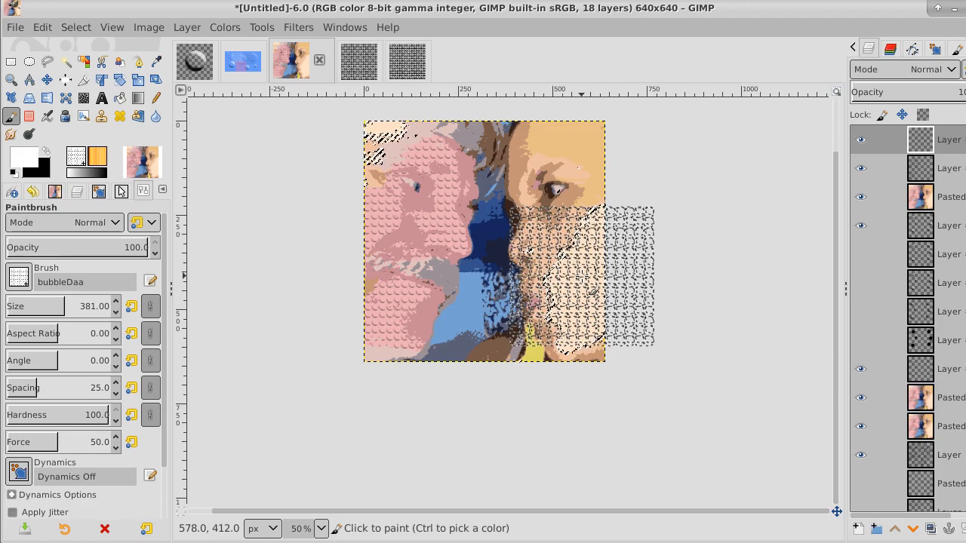
{"action": "key", "text": "bracketright"}
{"action": "key", "text": "bracketright"}
{"action": "key", "text": "bracketright"}
{"action": "key", "text": "bracketright"}
{"action": "key", "text": "bracketright"}
{"action": "key", "text": "bracketright"}
{"action": "key", "text": "bracketright"}
{"action": "key", "text": "bracketright"}
{"action": "key", "text": "bracketright"}
{"action": "key", "text": "bracketright"}
{"action": "key", "text": "bracketright"}
{"action": "key", "text": "bracketright"}
{"action": "key", "text": "bracketright"}
{"action": "key", "text": "bracketright"}
{"action": "key", "text": "bracketright"}
{"action": "key", "text": "bracketright"}
{"action": "key", "text": "bracketright"}
{"action": "key", "text": "bracketright"}
{"action": "key", "text": "bracketright"}
{"action": "key", "text": "bracketright"}
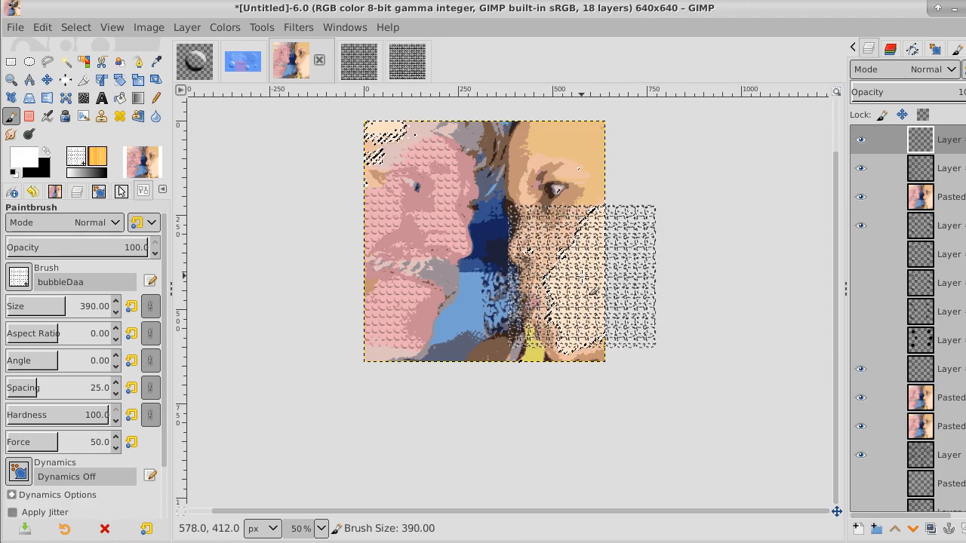
{"action": "key", "text": "bracketright"}
{"action": "key", "text": "bracketright"}
{"action": "key", "text": "bracketright"}
{"action": "key", "text": "bracketright"}
{"action": "key", "text": "bracketright"}
{"action": "key", "text": "bracketright"}
{"action": "key", "text": "bracketright"}
{"action": "key", "text": "bracketright"}
{"action": "key", "text": "bracketright"}
{"action": "key", "text": "bracketright"}
{"action": "key", "text": "bracketright"}
{"action": "key", "text": "bracketright"}
{"action": "key", "text": "bracketright"}
{"action": "key", "text": "bracketright"}
{"action": "key", "text": "bracketright"}
{"action": "key", "text": "bracketright"}
{"action": "key", "text": "bracketright"}
{"action": "key", "text": "bracketright"}
{"action": "key", "text": "bracketright"}
{"action": "key", "text": "bracketright"}
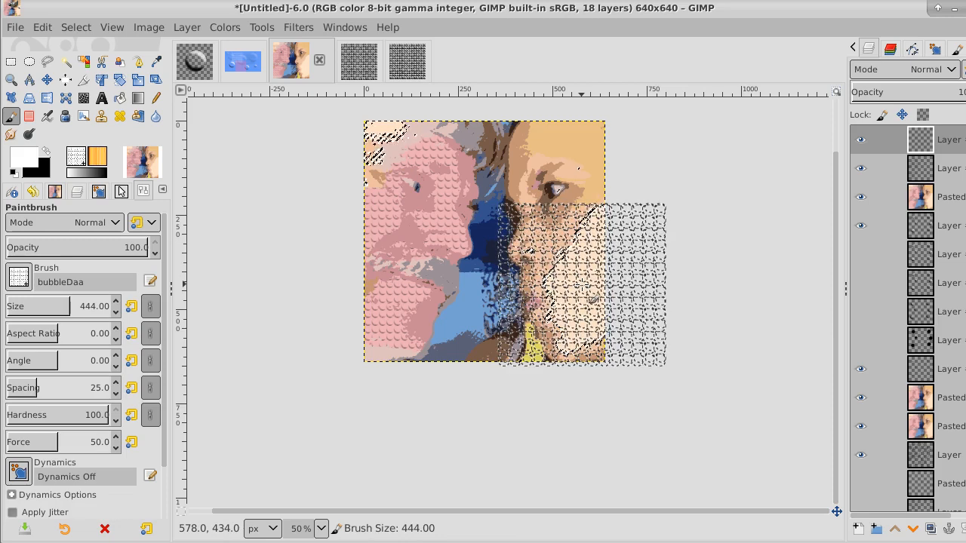
- Stamp the bubble texture in black over the selected cream cheek area and duplicate the texture layer to strengthen it
{"action": "left_click", "coordinate": [45, 157]}
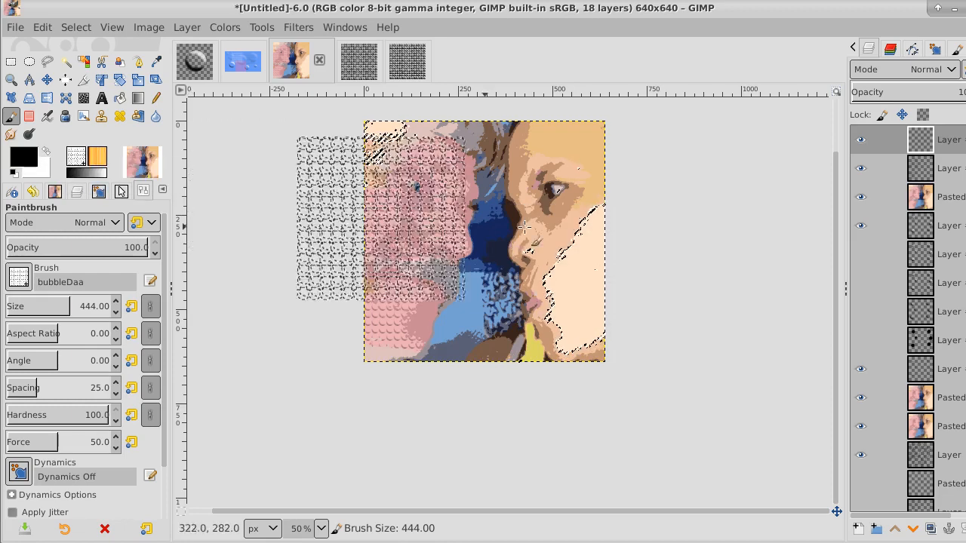
{"action": "left_click", "coordinate": [565, 281]}
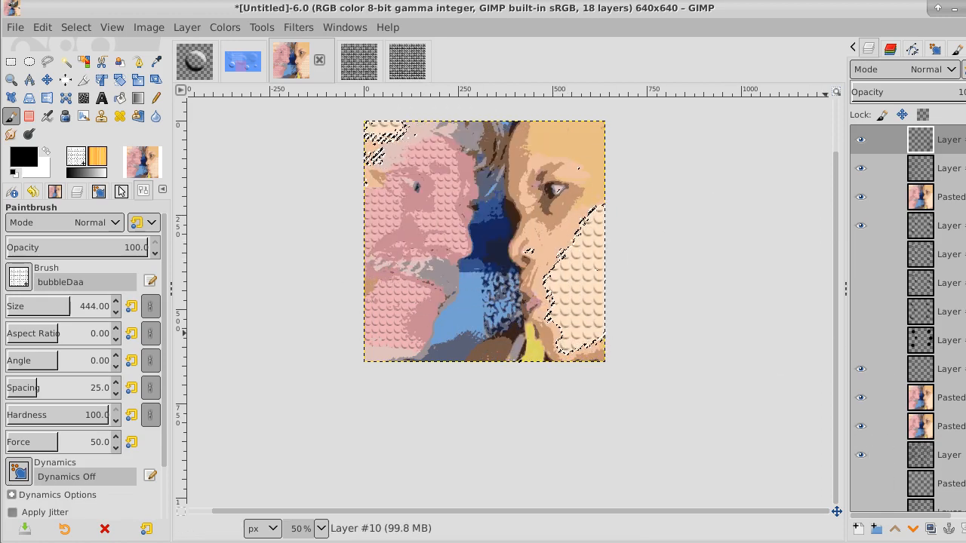
{"action": "left_click", "coordinate": [931, 528]}
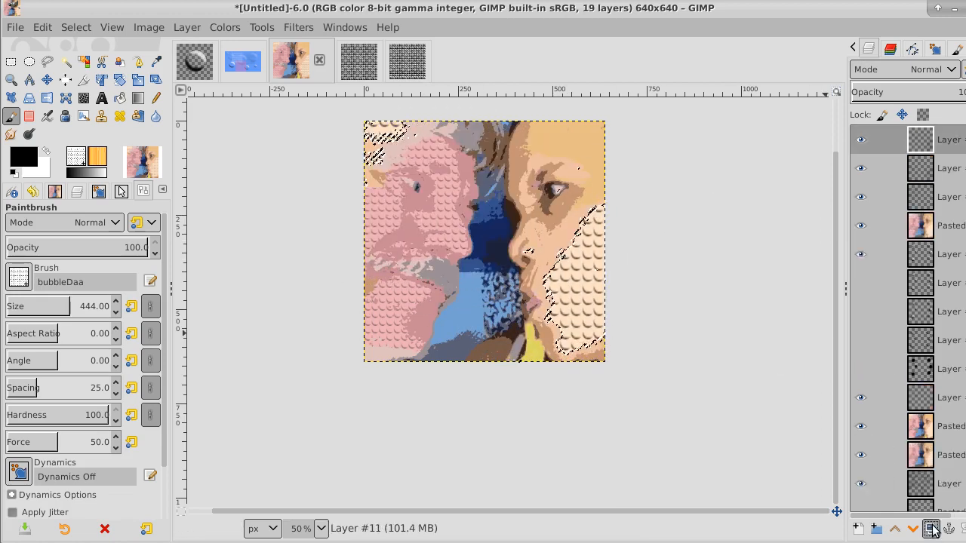
- Clear the selection and add a new 640 × 640 px transparent layer directly above the uppermost pasted face layer
{"action": "left_click", "coordinate": [76, 28]}
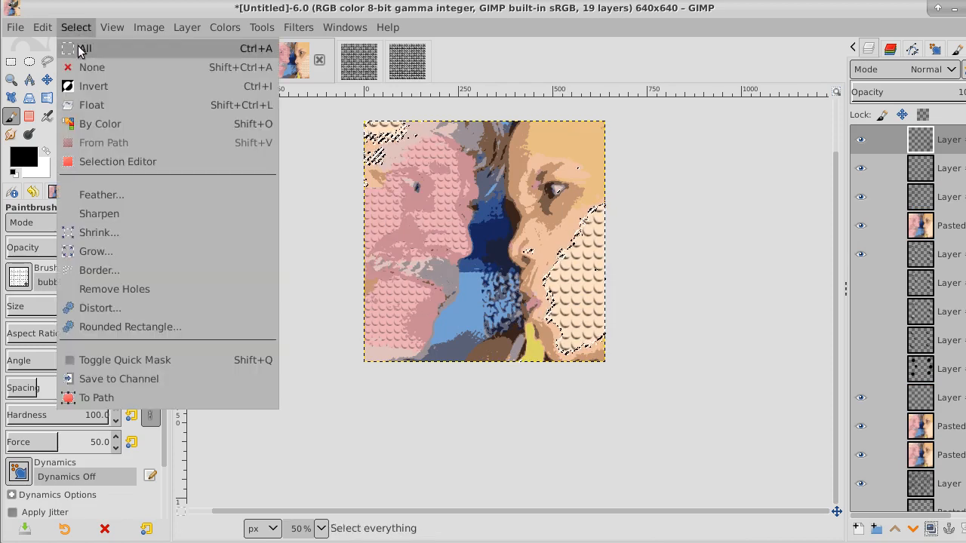
{"action": "left_click", "coordinate": [84, 67]}
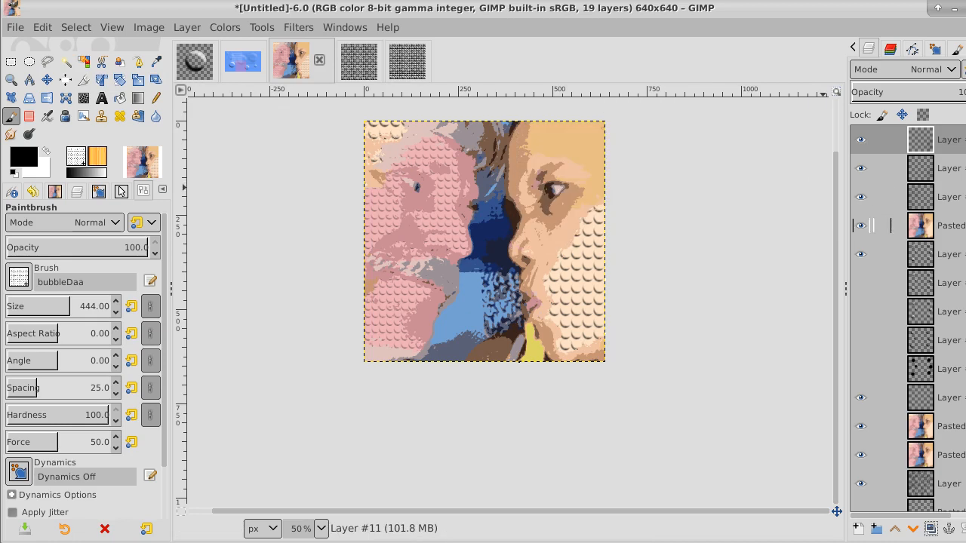
{"action": "left_click", "coordinate": [952, 225]}
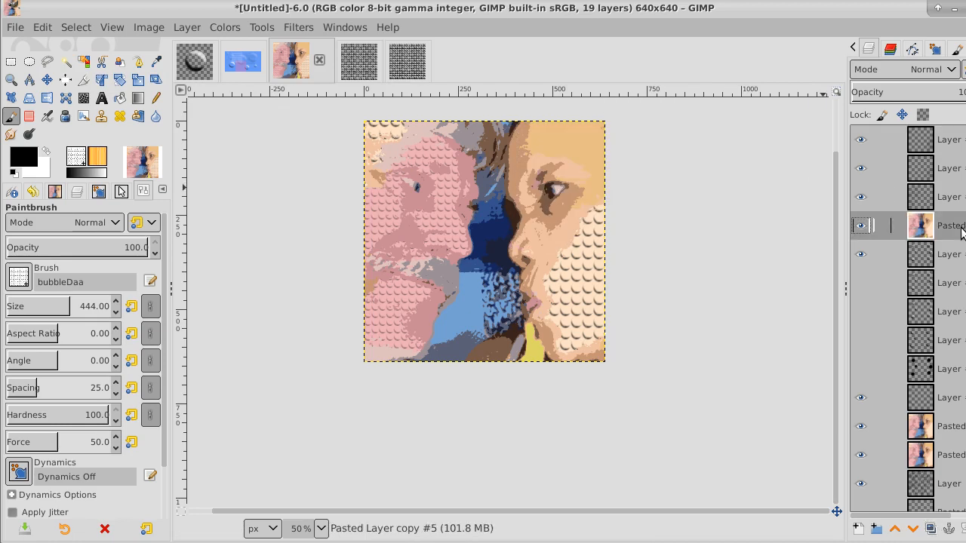
{"action": "left_click", "coordinate": [858, 531]}
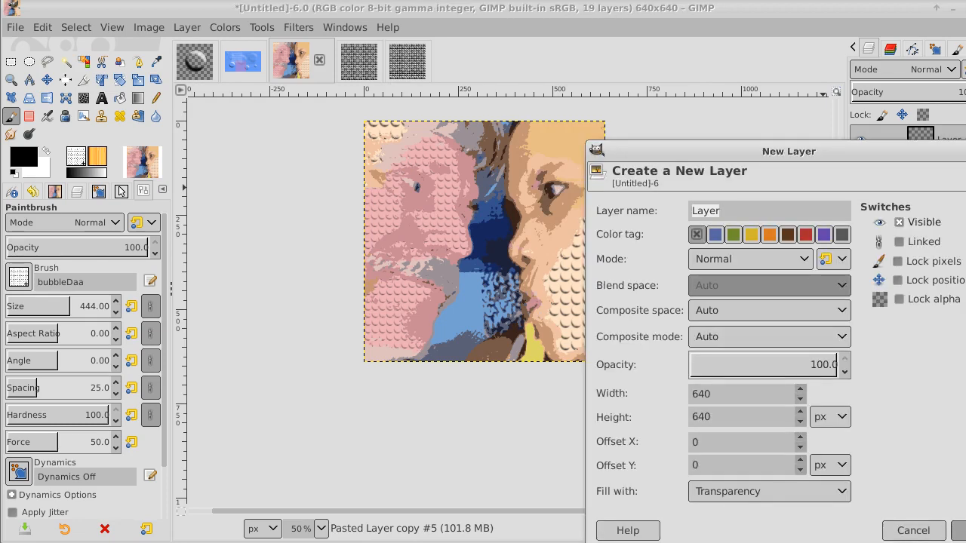
{"action": "left_click", "coordinate": [856, 531]}
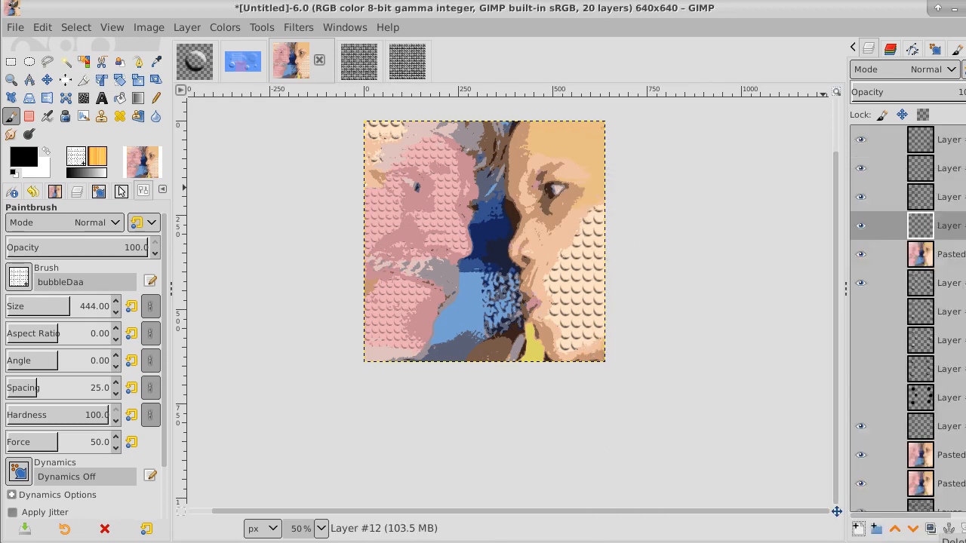